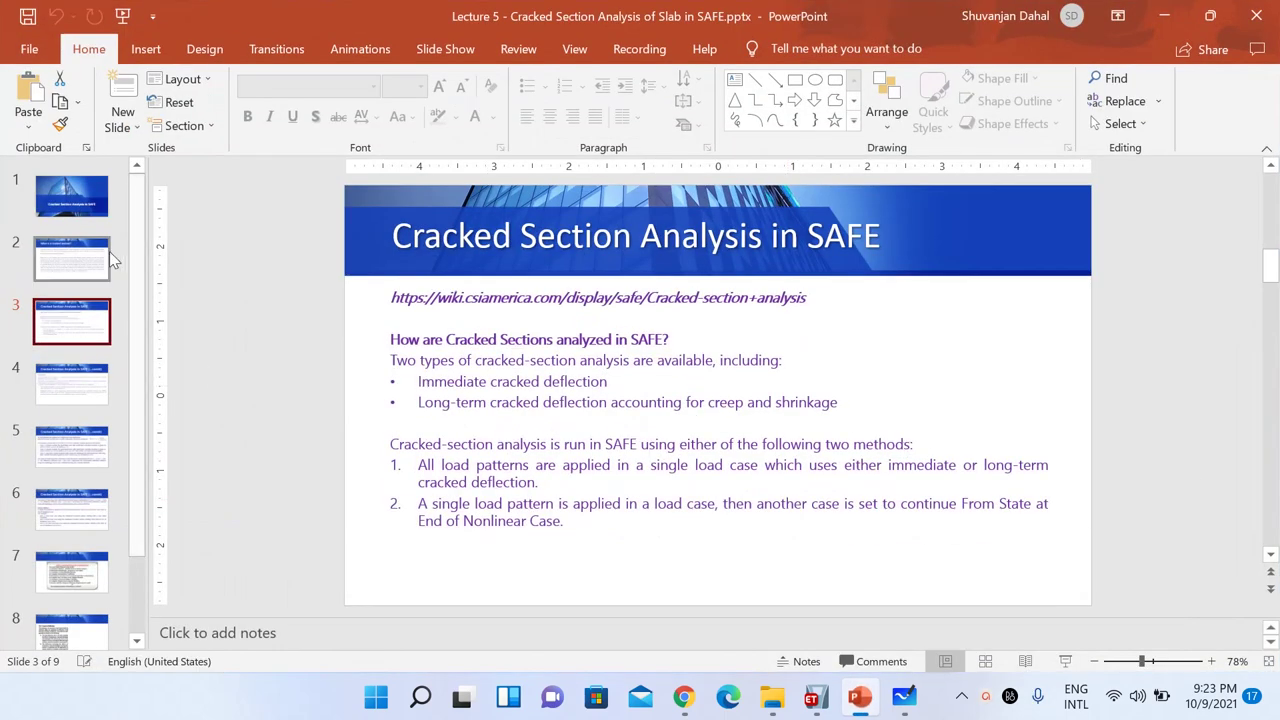
# Show the "What is a Cracked Section?" slide, and switch to the Multistory RCC Office Building model in ETABS
pyautogui.click(84, 262)
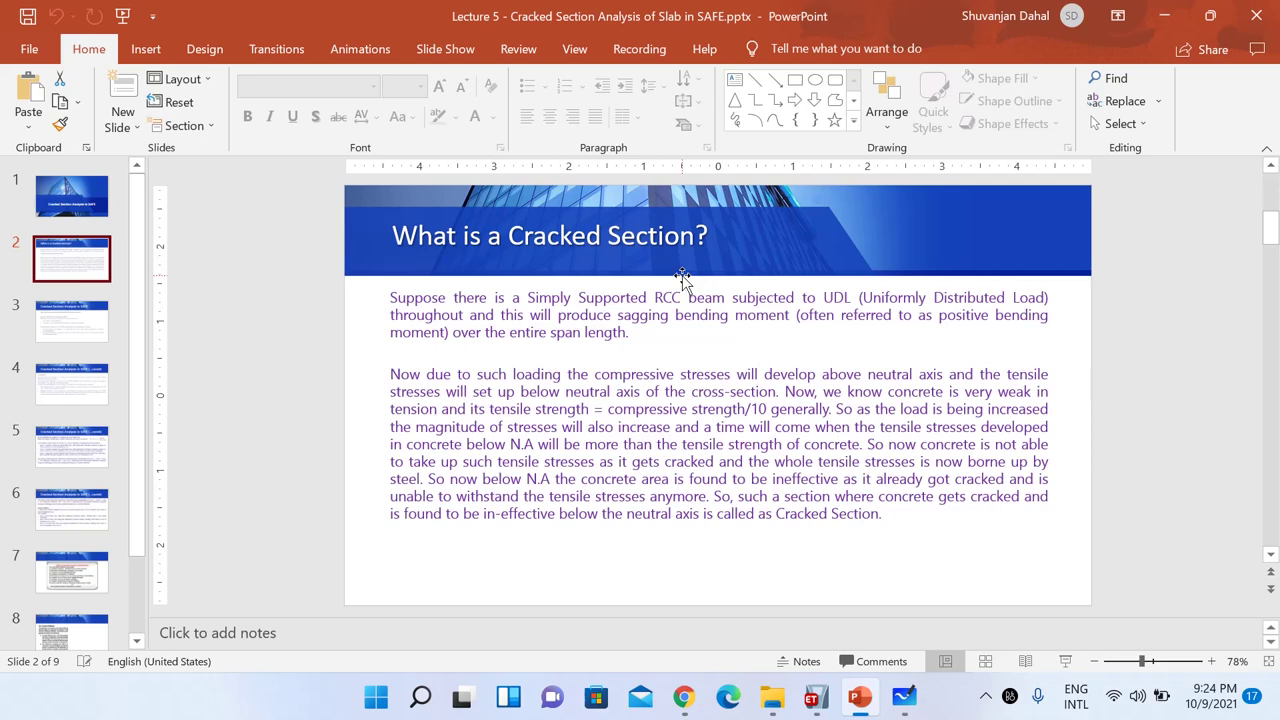
pyautogui.click(1185, 12)
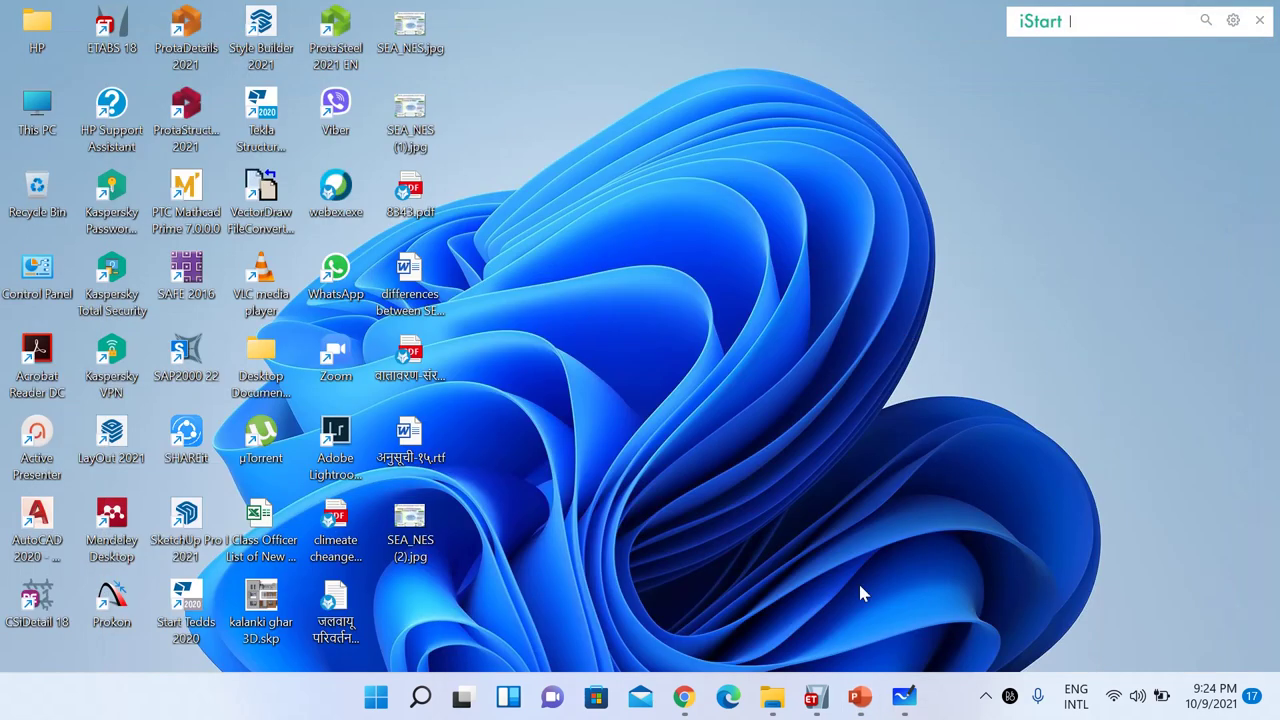
pyautogui.moveTo(815, 706)
pyautogui.click(814, 570)
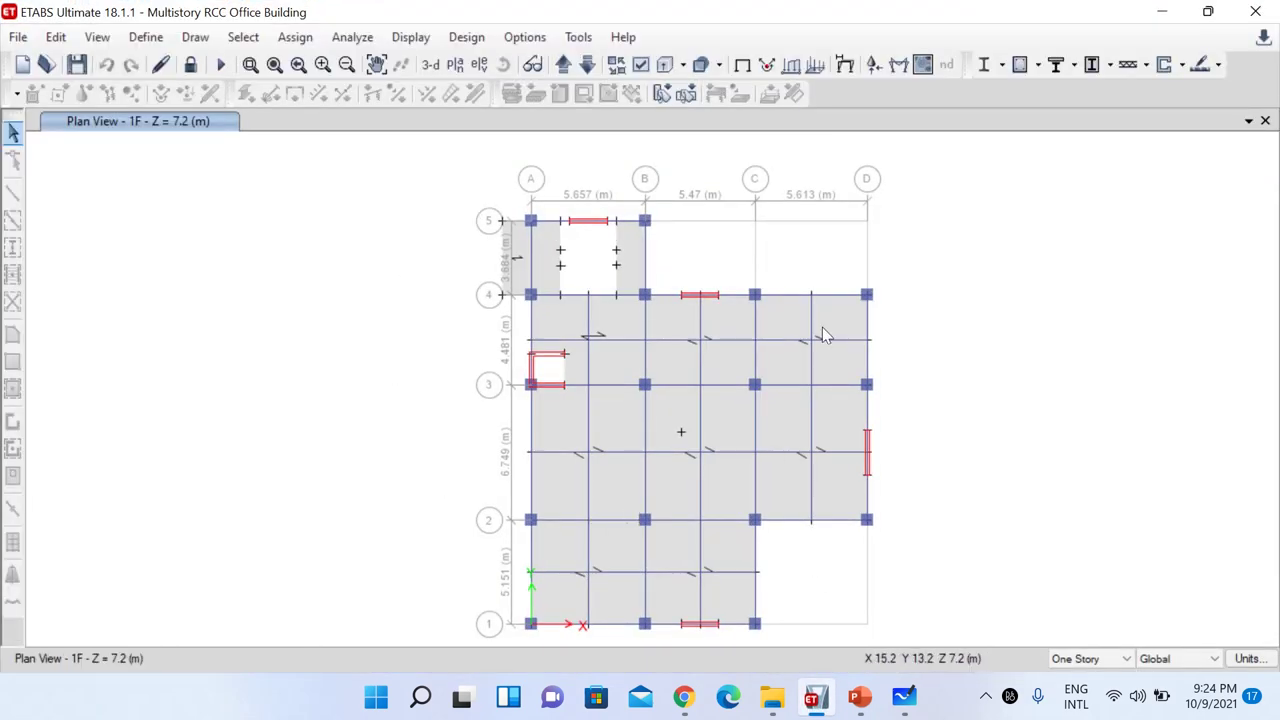
pyautogui.click(191, 65)
pyautogui.click(18, 37)
pyautogui.moveTo(300, 231)
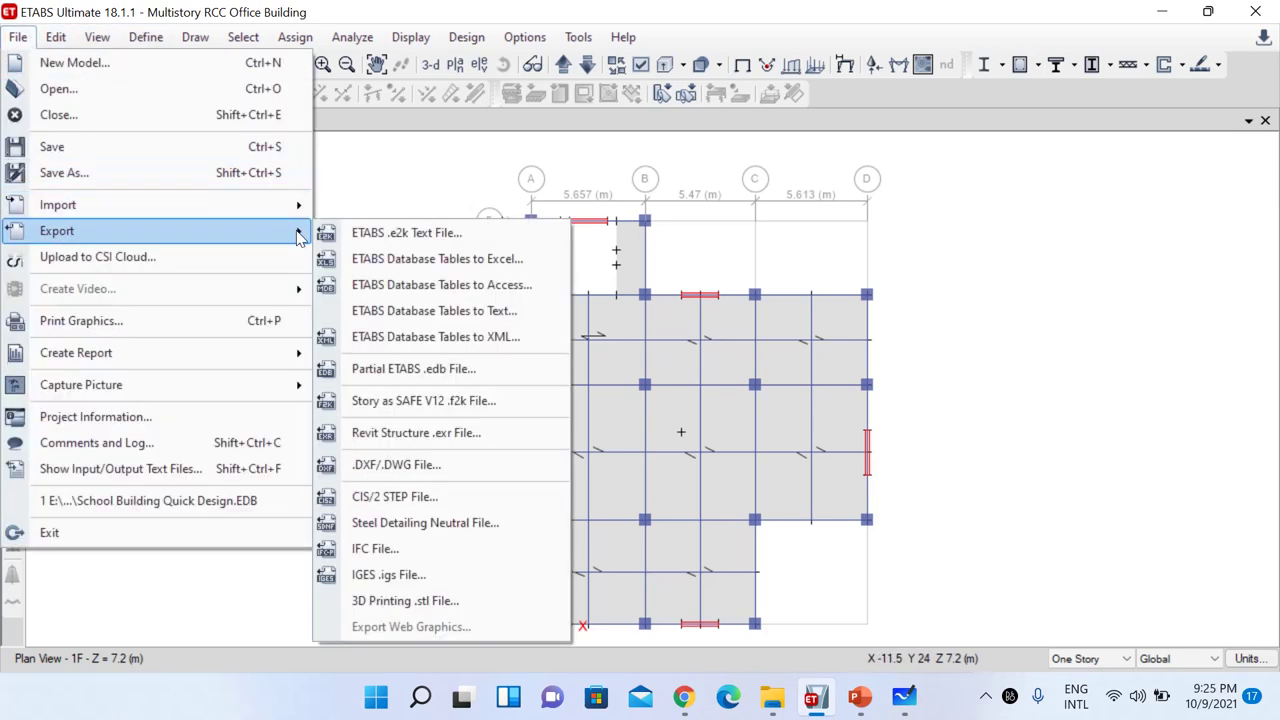
pyautogui.click(429, 239)
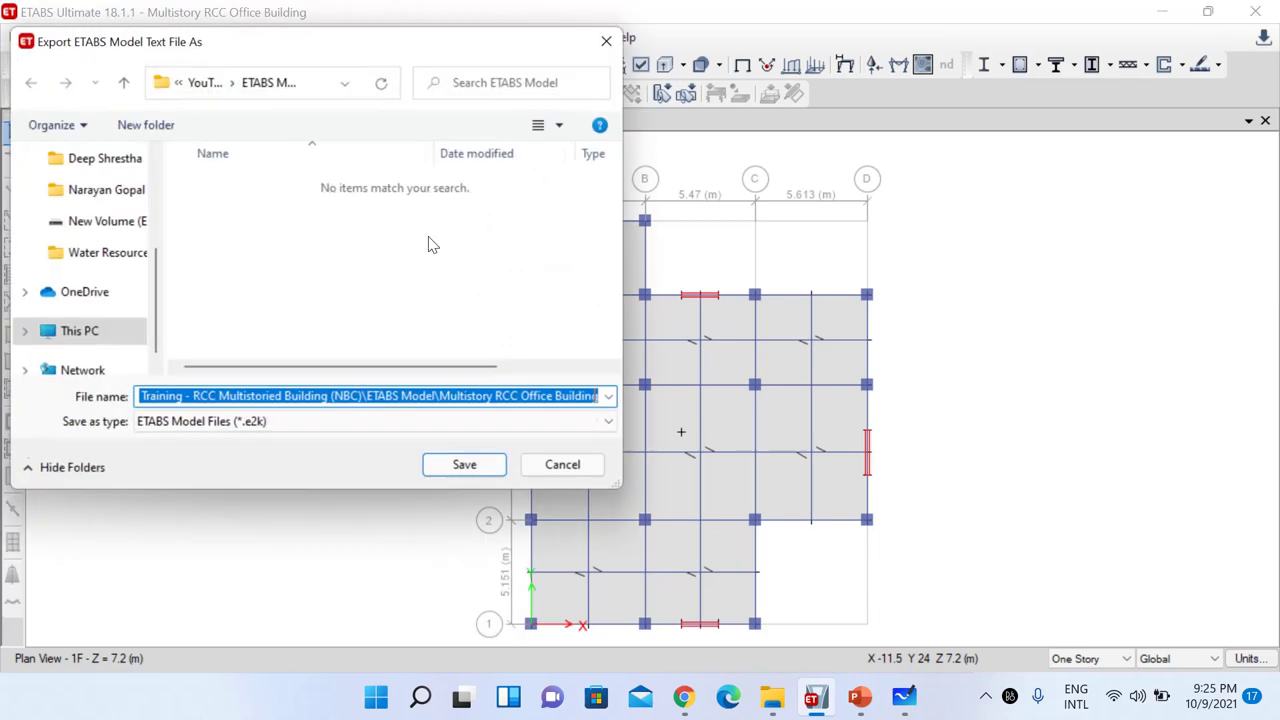
pyautogui.press('Escape')
# Start a SAFE V12 .f2k story export, choosing story 1F with floor loads and loads from above
pyautogui.click(18, 37)
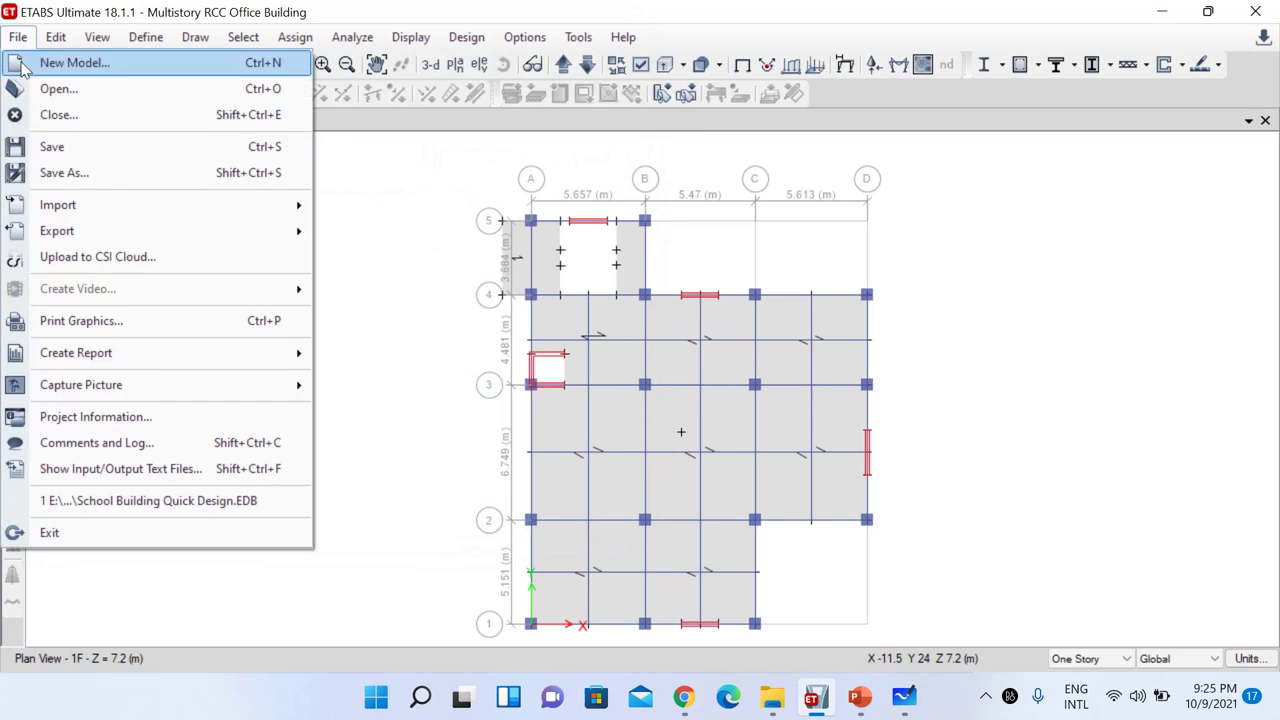
pyautogui.moveTo(154, 230)
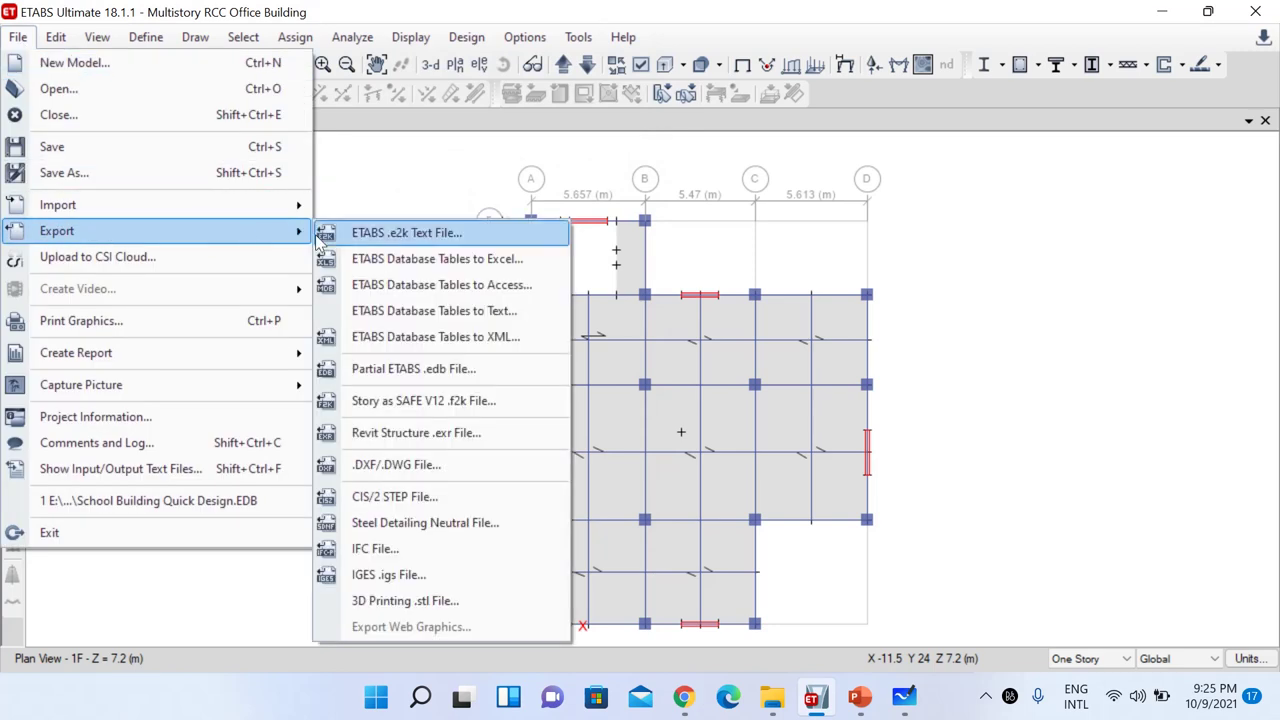
pyautogui.click(494, 405)
pyautogui.moveTo(647, 153); pyautogui.dragTo(987, 141)
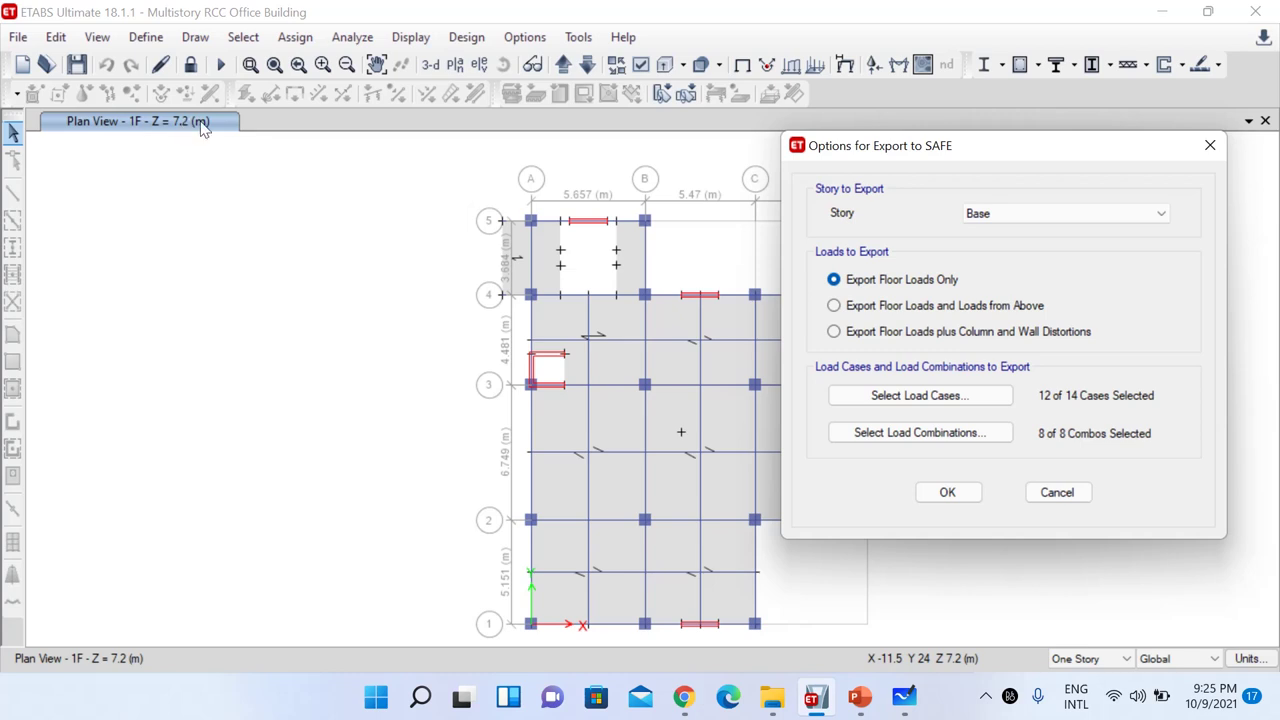
pyautogui.click(1092, 214)
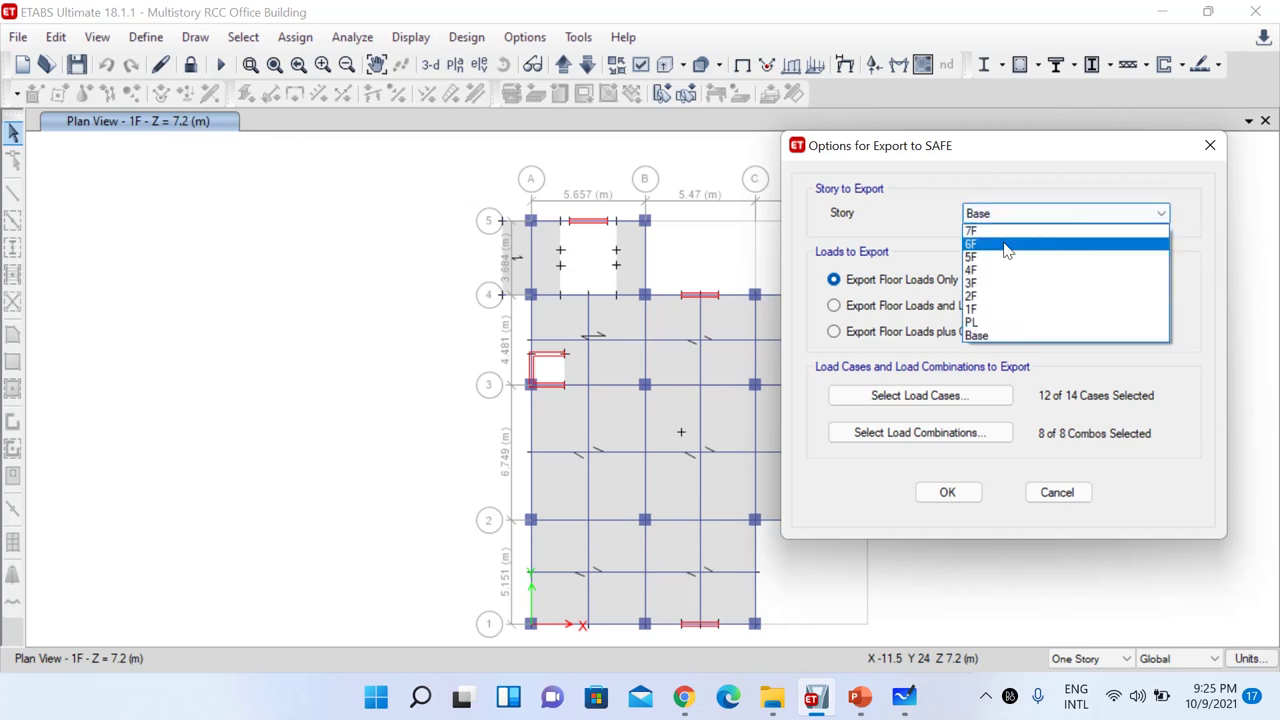
pyautogui.click(996, 310)
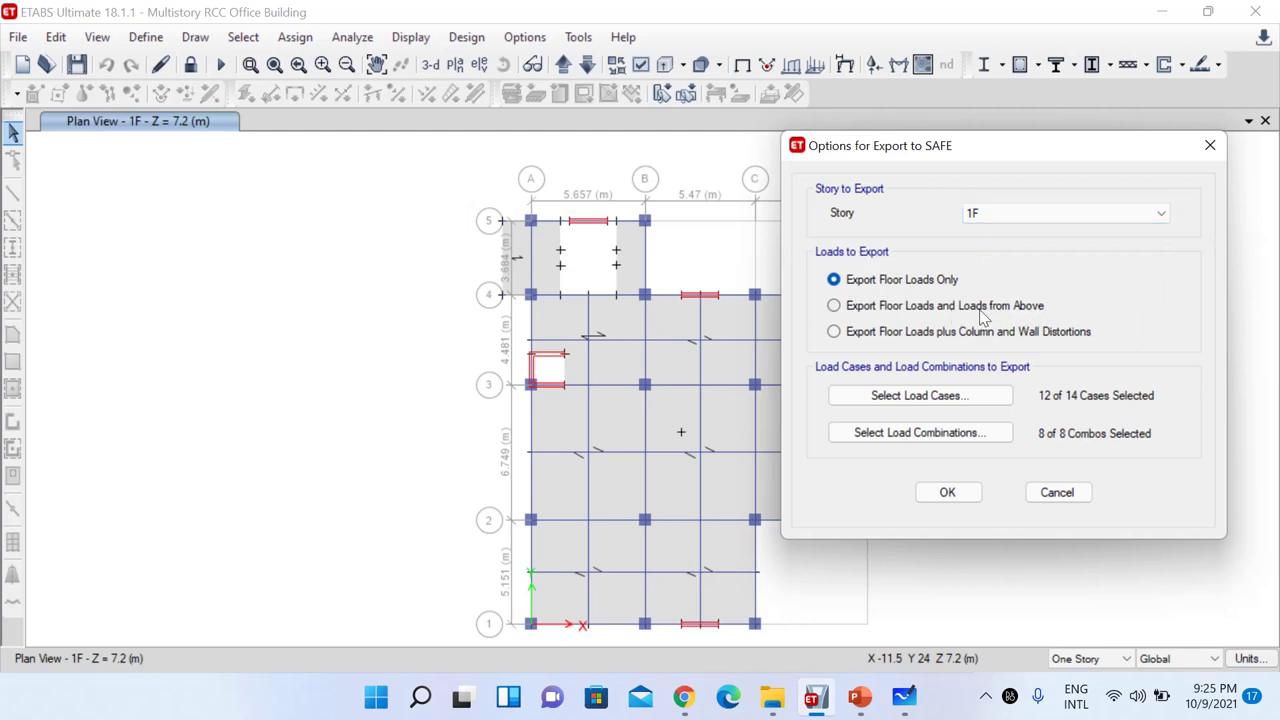
pyautogui.click(865, 314)
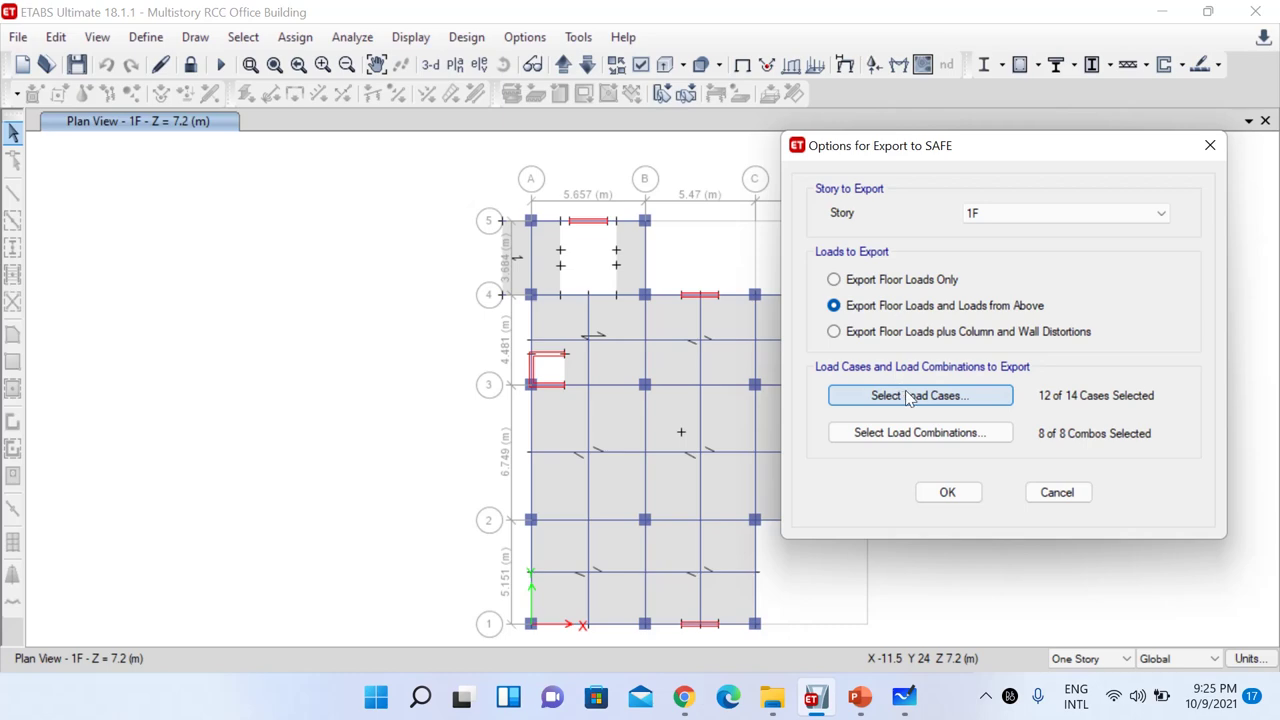
# Include all load cases and all load combinations in the SAFE export
pyautogui.click(948, 397)
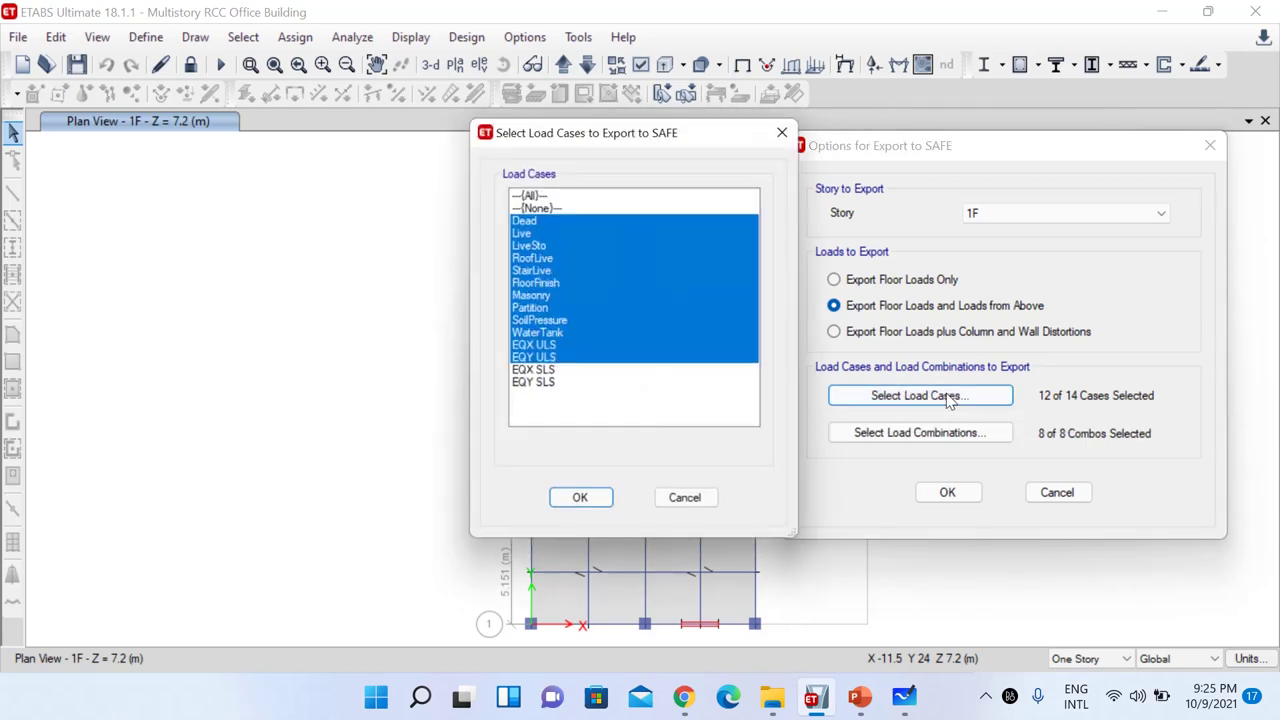
pyautogui.click(552, 197)
pyautogui.click(583, 511)
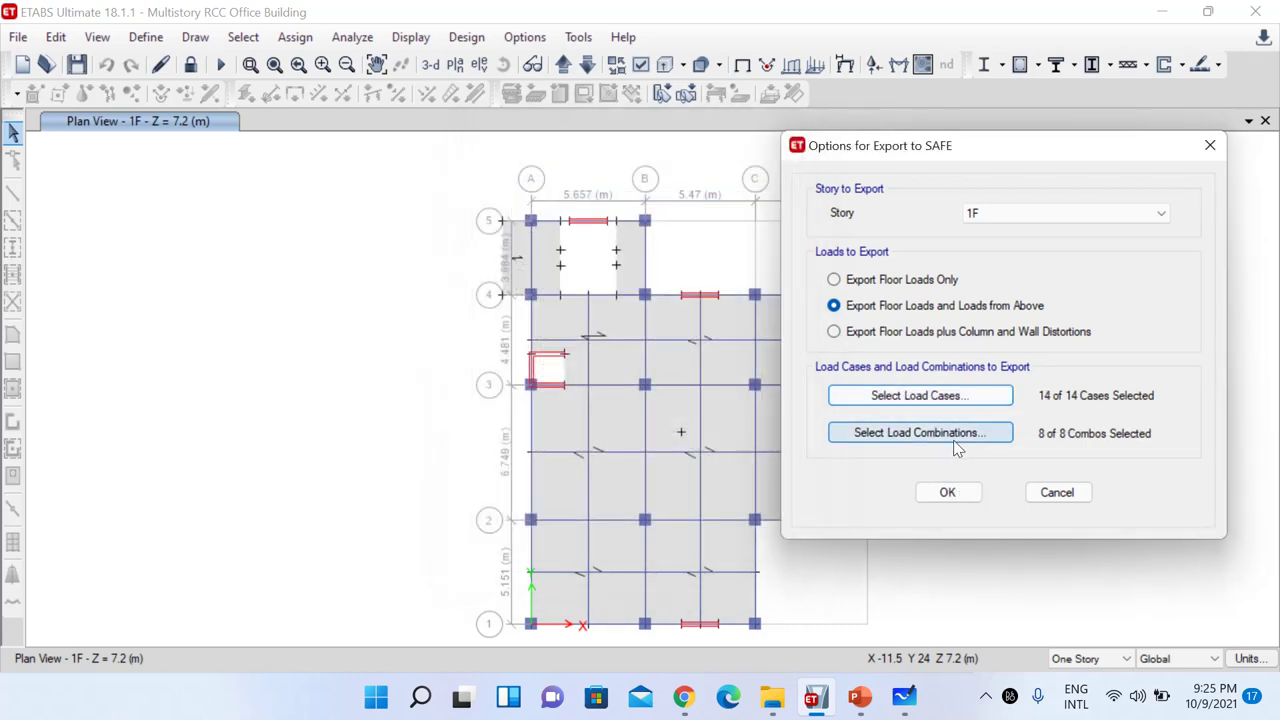
pyautogui.click(953, 437)
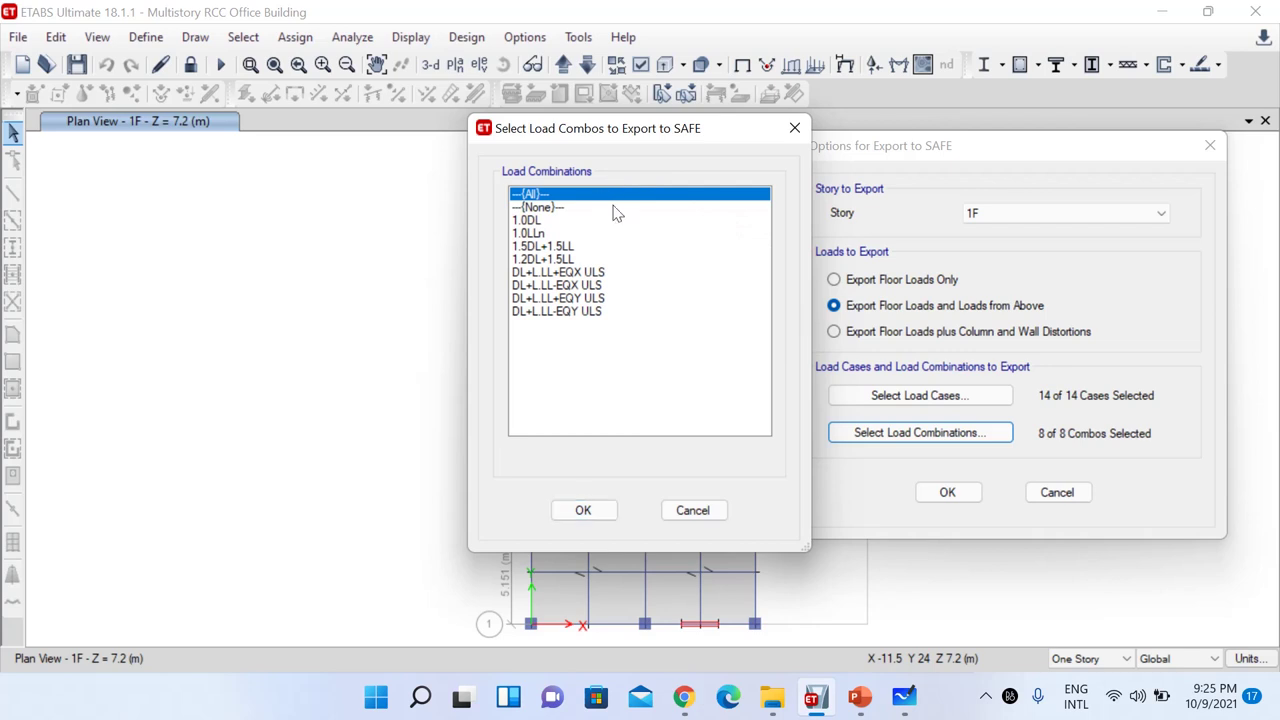
pyautogui.click(583, 510)
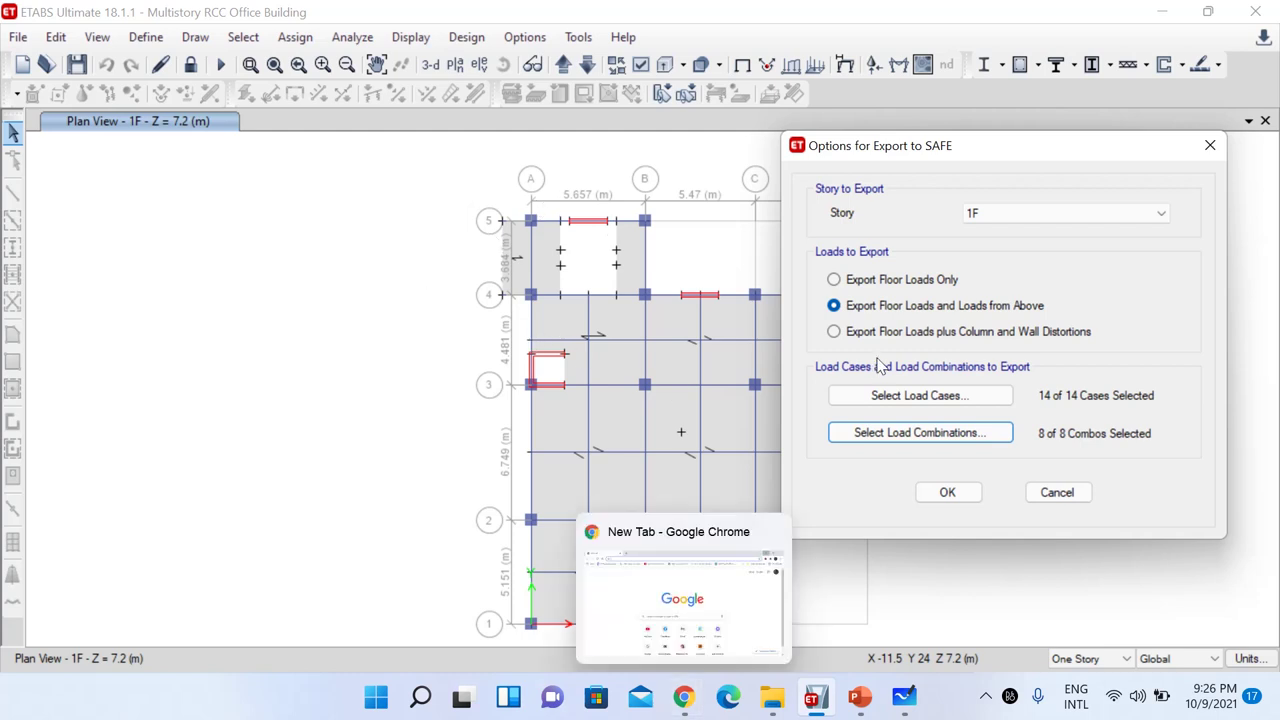
# Limit the export to floor loads only and save it as Multistory RCC Office Building.F2K in the SAFE Slab Design folder
pyautogui.click(886, 285)
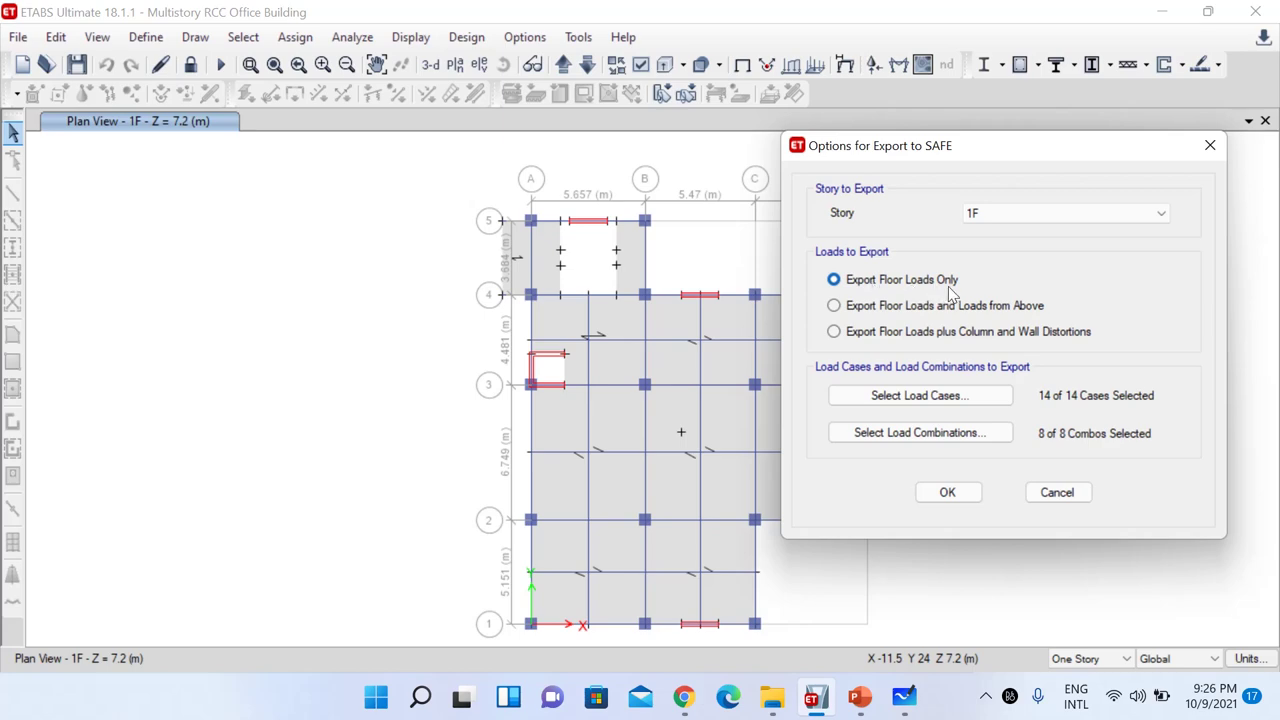
pyautogui.click(949, 492)
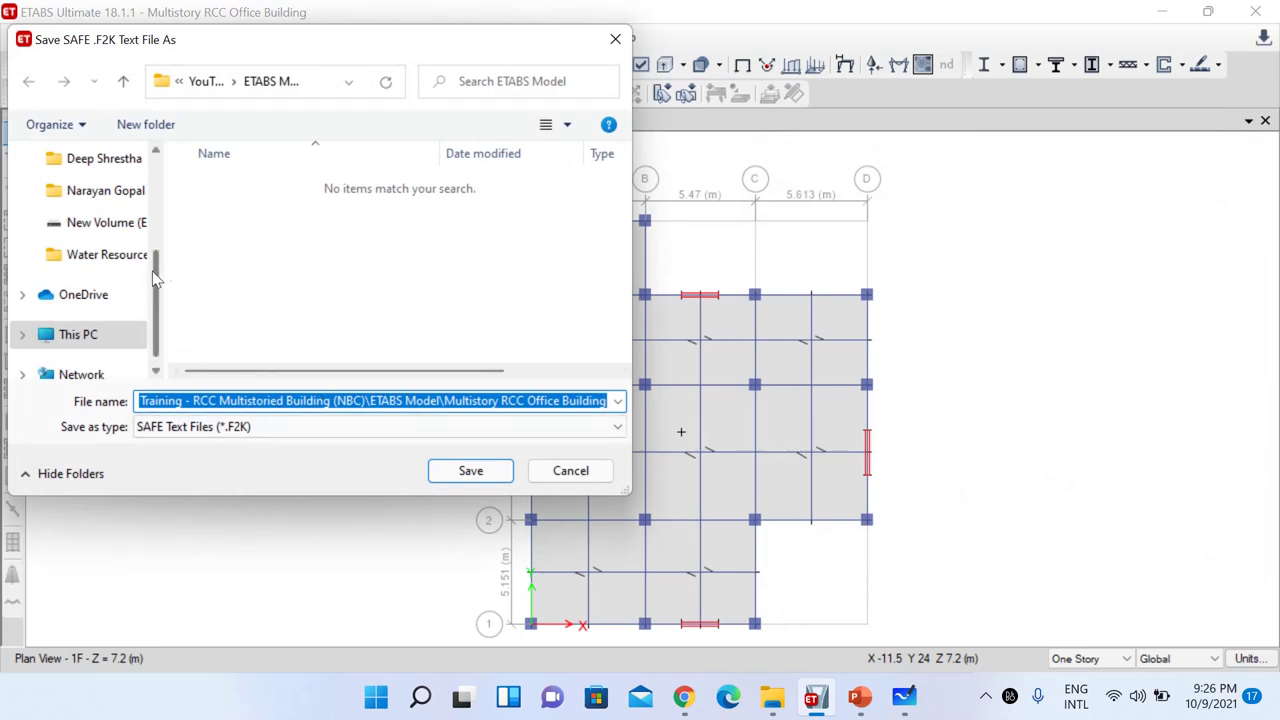
pyautogui.scroll(1, 140, 290)
pyautogui.scroll(1, 145, 288)
pyautogui.scroll(-1, 145, 288)
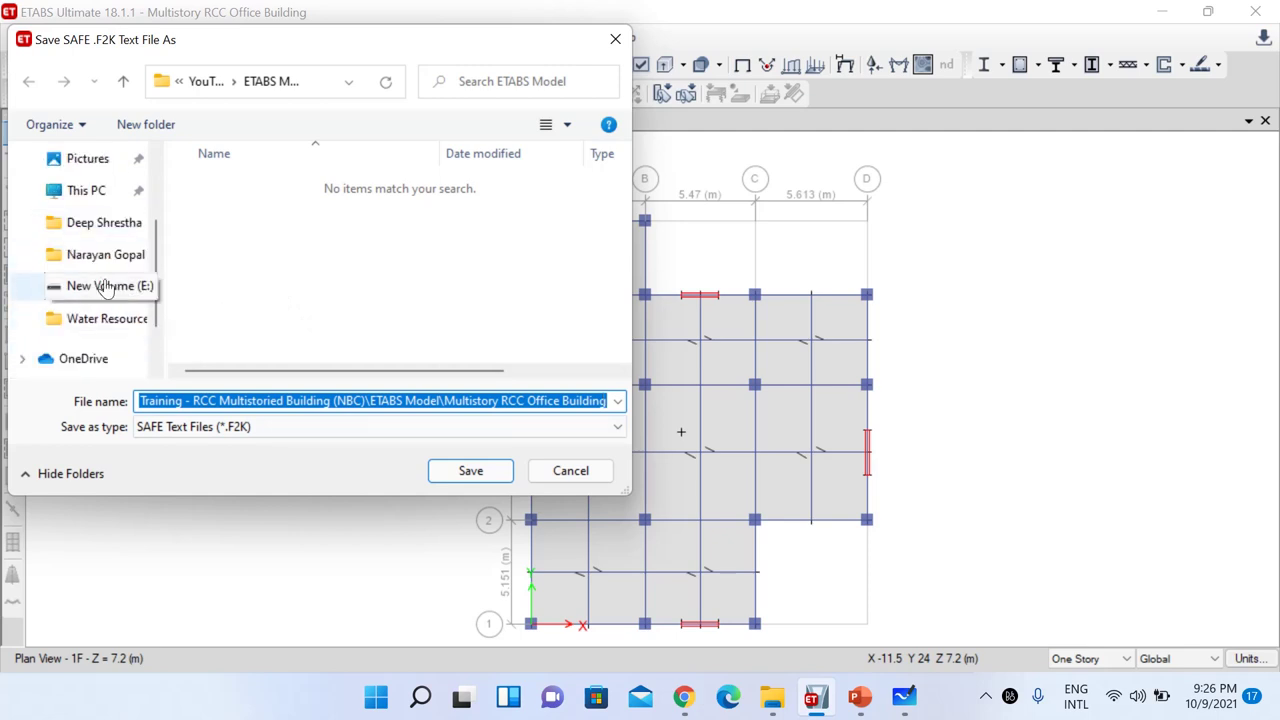
pyautogui.click(140, 286)
pyautogui.doubleClick(334, 308)
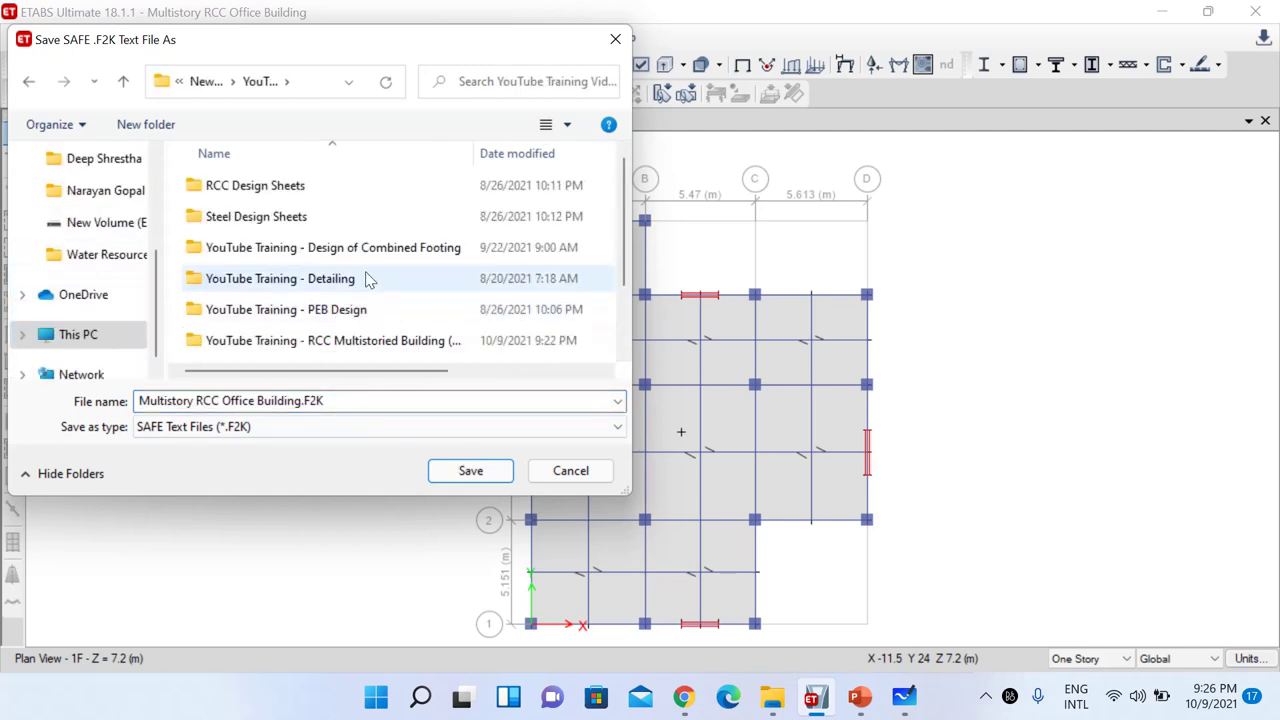
pyautogui.doubleClick(343, 342)
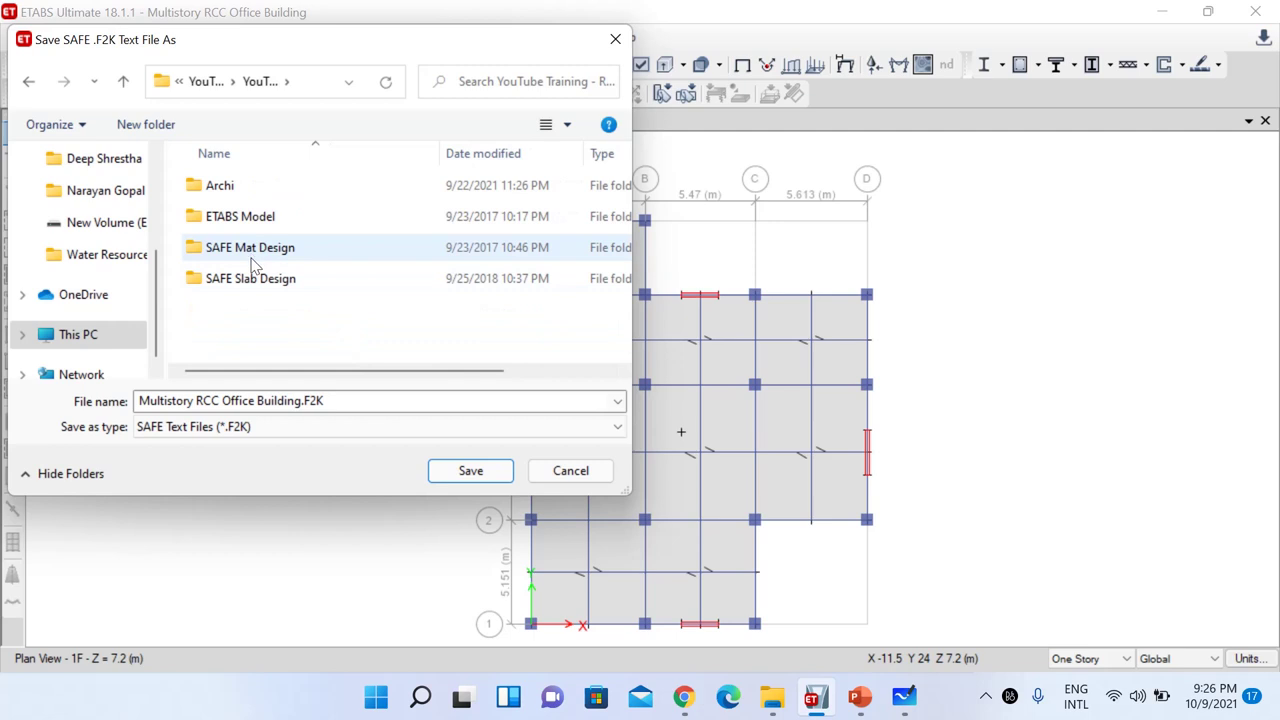
pyautogui.doubleClick(263, 276)
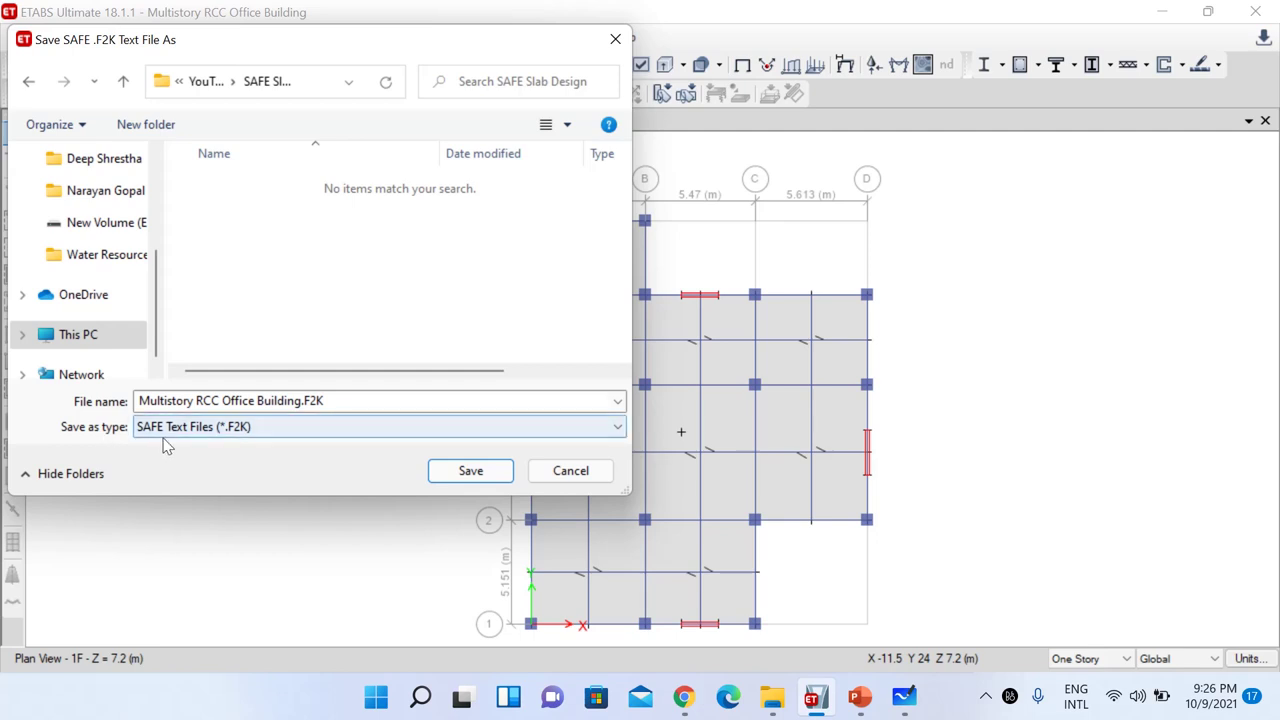
pyautogui.click(467, 469)
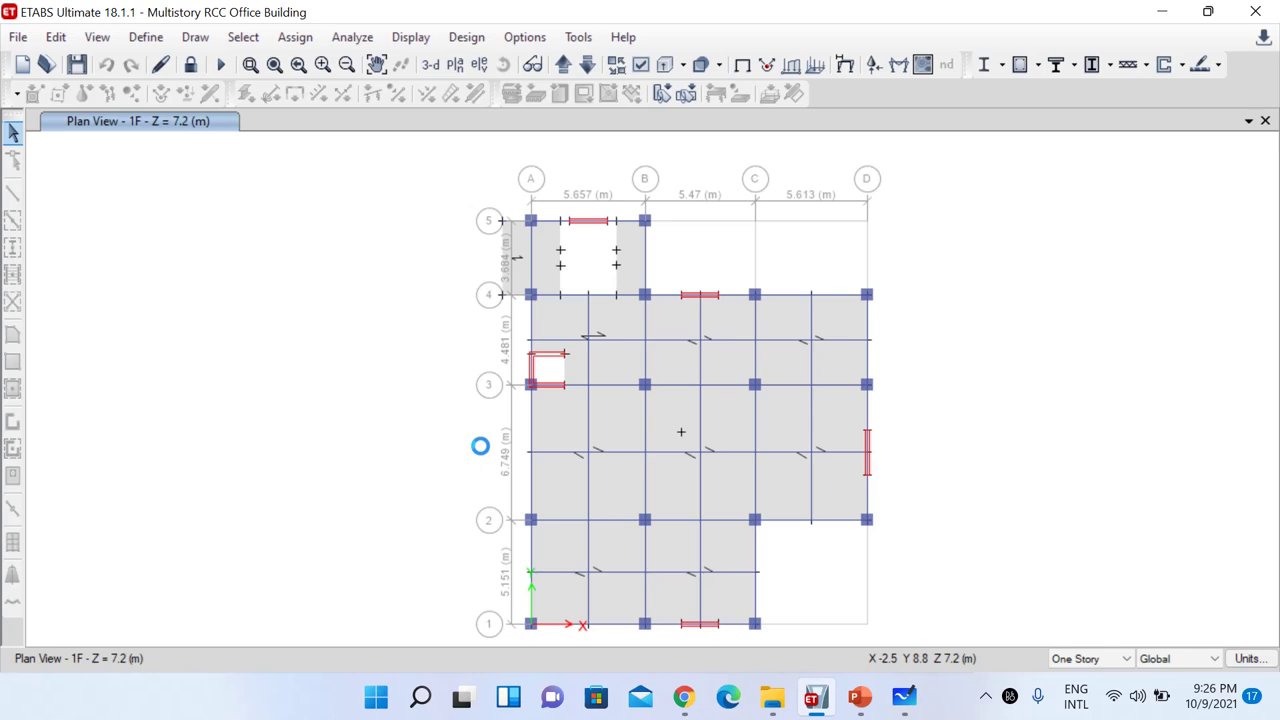
# Minimize ETABS, launch SAFE 2016 and dismiss its Tip of the Day
pyautogui.click(1166, 10)
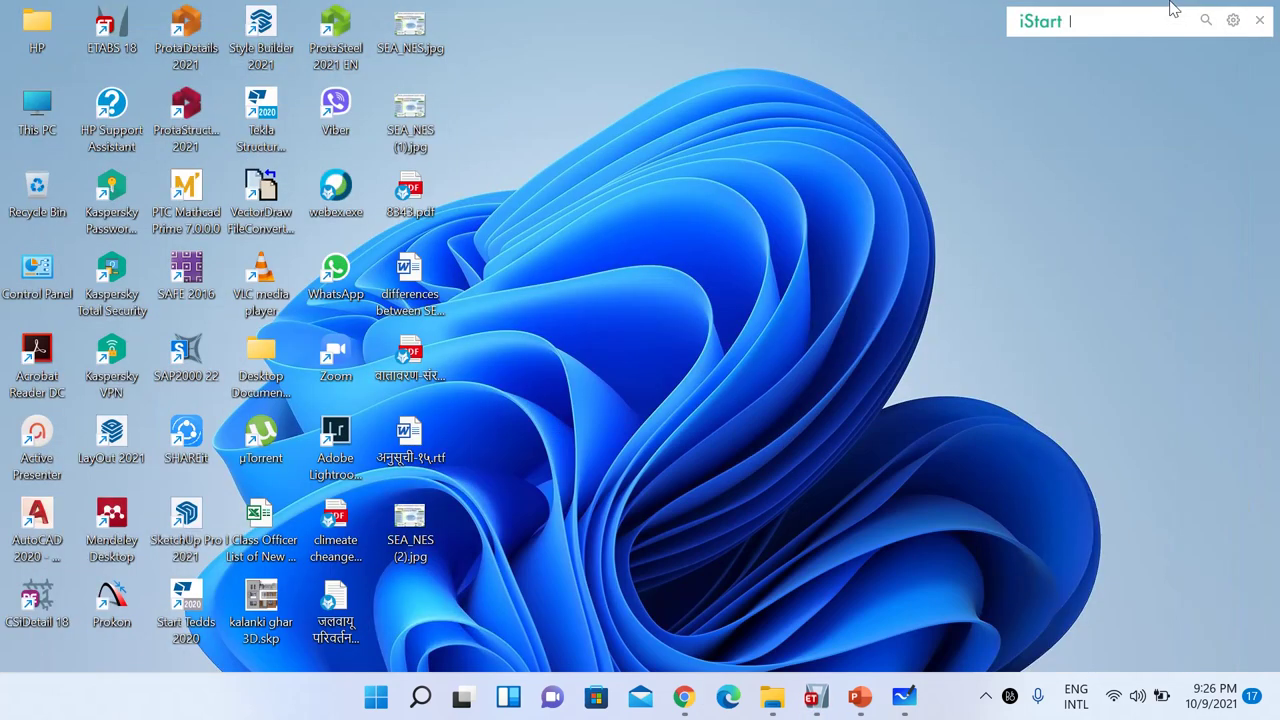
pyautogui.doubleClick(195, 292)
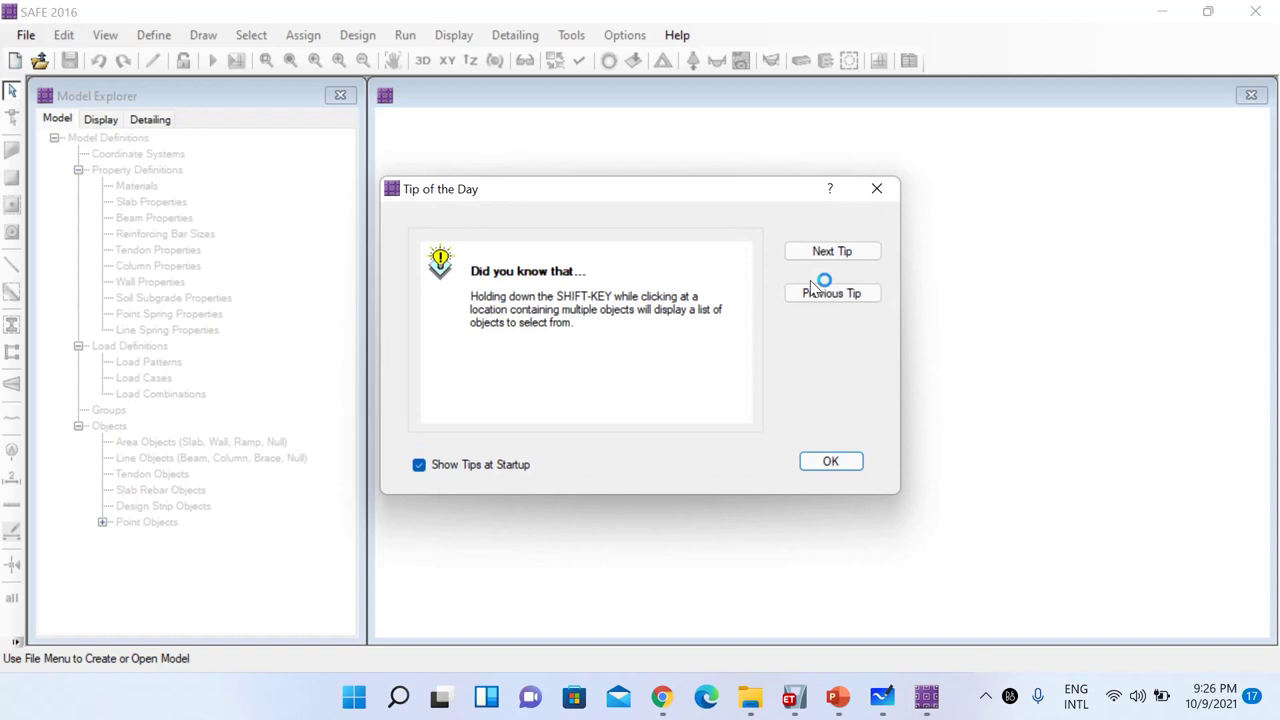
pyautogui.click(878, 190)
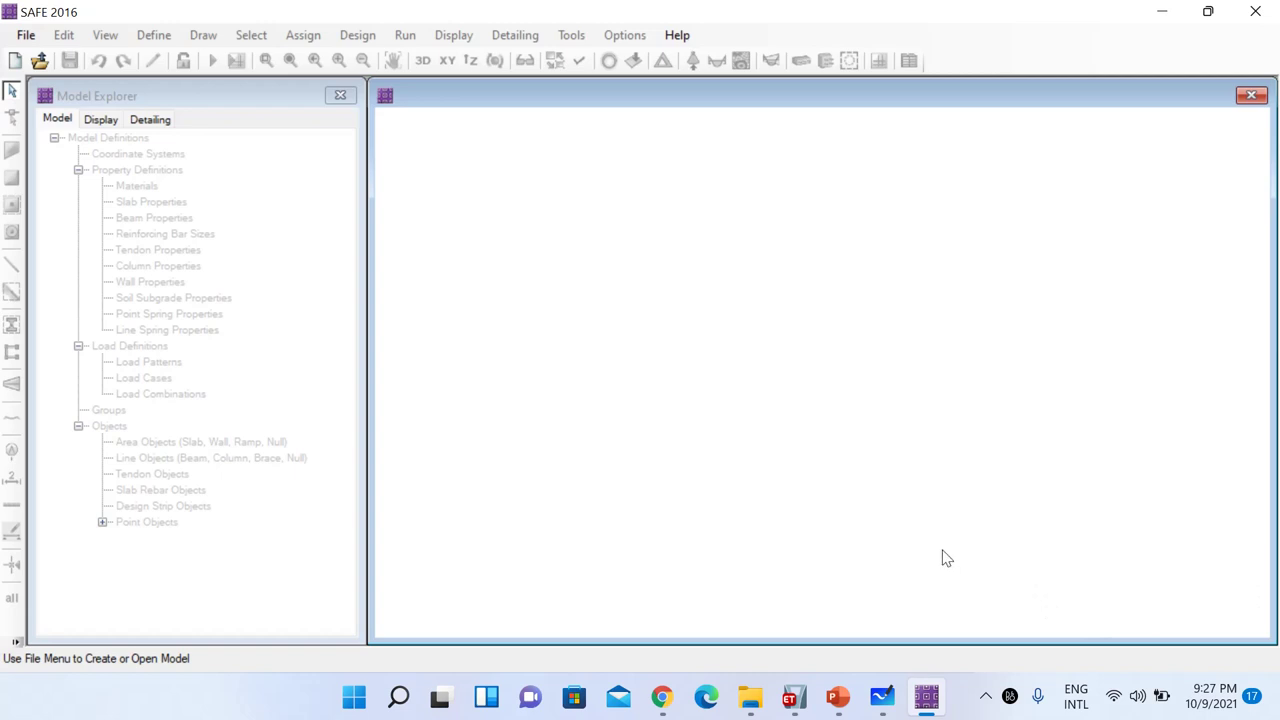
# Switch to Microsoft Whiteboard and sketch a simply supported beam carrying a uniformly distributed load labelled W
pyautogui.click(882, 697)
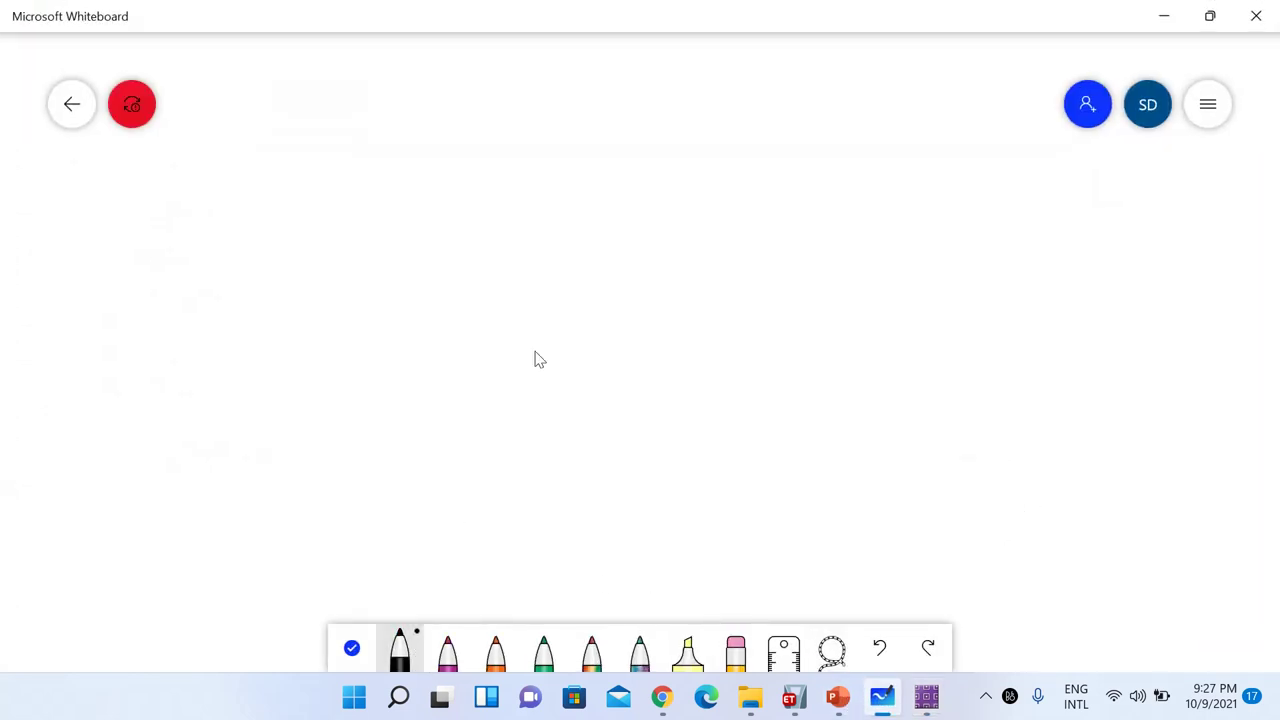
pyautogui.moveTo(356, 208); pyautogui.dragTo(787, 228)
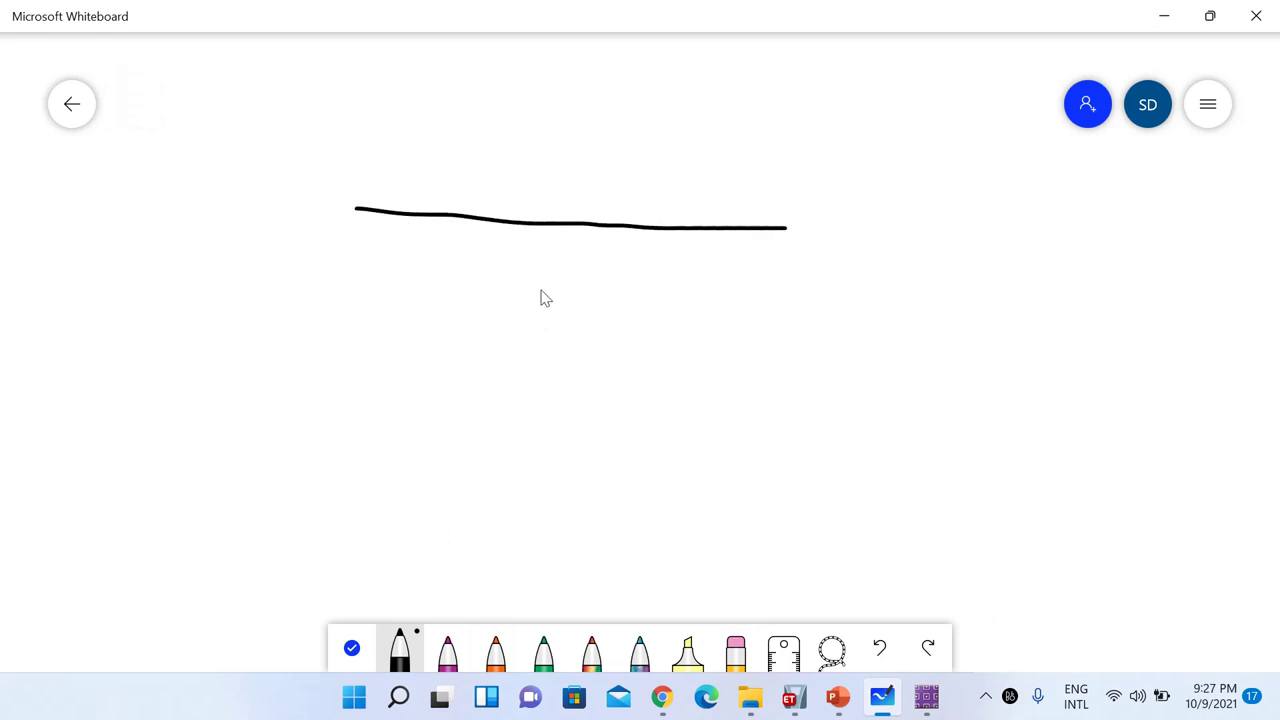
pyautogui.moveTo(355, 210)
pyautogui.mouseDown()
pyautogui.moveTo(388, 245)
pyautogui.moveTo(344, 260)
pyautogui.moveTo(378, 264)
pyautogui.mouseUp()
pyautogui.moveTo(786, 229)
pyautogui.mouseDown()
pyautogui.moveTo(811, 252)
pyautogui.moveTo(784, 262)
pyautogui.moveTo(803, 254)
pyautogui.moveTo(805, 265)
pyautogui.moveTo(776, 253)
pyautogui.moveTo(768, 266)
pyautogui.moveTo(833, 262)
pyautogui.moveTo(781, 273)
pyautogui.moveTo(776, 262)
pyautogui.moveTo(766, 279)
pyautogui.moveTo(816, 271)
pyautogui.mouseUp()
pyautogui.moveTo(355, 213)
pyautogui.mouseDown()
pyautogui.moveTo(426, 220)
pyautogui.moveTo(546, 220)
pyautogui.moveTo(600, 236)
pyautogui.moveTo(639, 219)
pyautogui.moveTo(756, 222)
pyautogui.moveTo(788, 242)
pyautogui.mouseUp()
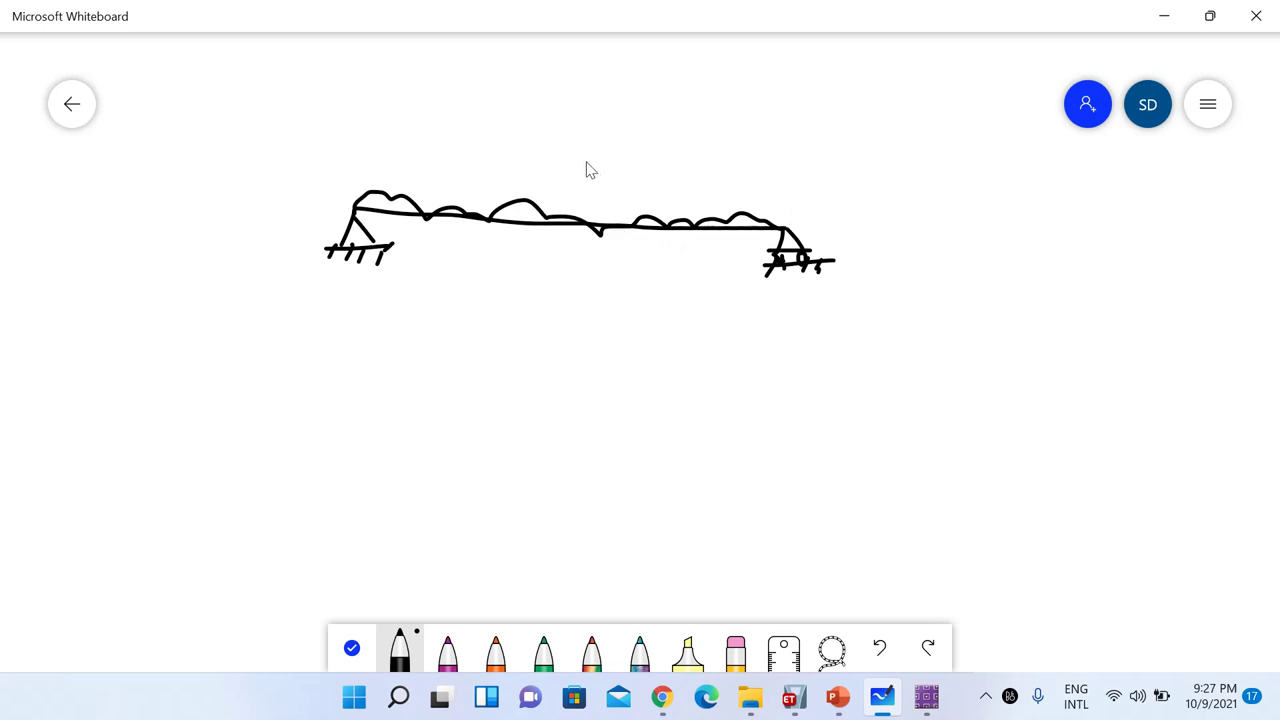
pyautogui.moveTo(591, 195); pyautogui.dragTo(611, 167)
# Draw the sagging bending moment curve beneath the beam and label it +ve
pyautogui.moveTo(354, 210)
pyautogui.mouseDown()
pyautogui.moveTo(389, 246)
pyautogui.moveTo(470, 281)
pyautogui.mouseUp()
pyautogui.moveTo(568, 295)
pyautogui.mouseDown()
pyautogui.moveTo(673, 290)
pyautogui.moveTo(782, 229)
pyautogui.mouseUp()
pyautogui.moveTo(550, 256)
pyautogui.mouseDown()
pyautogui.moveTo(570, 255)
pyautogui.moveTo(565, 281)
pyautogui.moveTo(591, 275)
pyautogui.moveTo(613, 246)
pyautogui.moveTo(624, 268)
pyautogui.mouseUp()
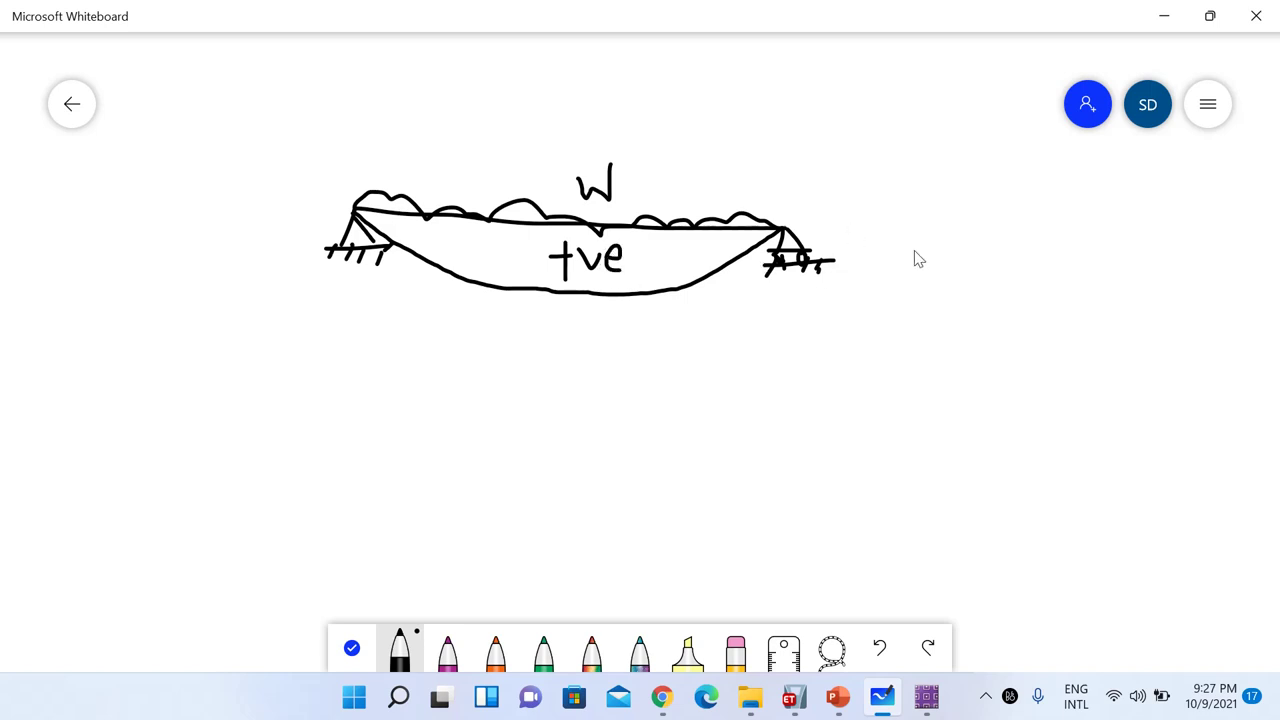
# Sketch the rectangular beam cross-section beside the loaded beam and label its width b and depth d
pyautogui.moveTo(904, 211); pyautogui.dragTo(908, 282)
pyautogui.moveTo(903, 209)
pyautogui.mouseDown()
pyautogui.moveTo(983, 206)
pyautogui.moveTo(1002, 285)
pyautogui.mouseUp()
pyautogui.moveTo(909, 279)
pyautogui.mouseDown()
pyautogui.moveTo(910, 292)
pyautogui.moveTo(1001, 296)
pyautogui.mouseUp()
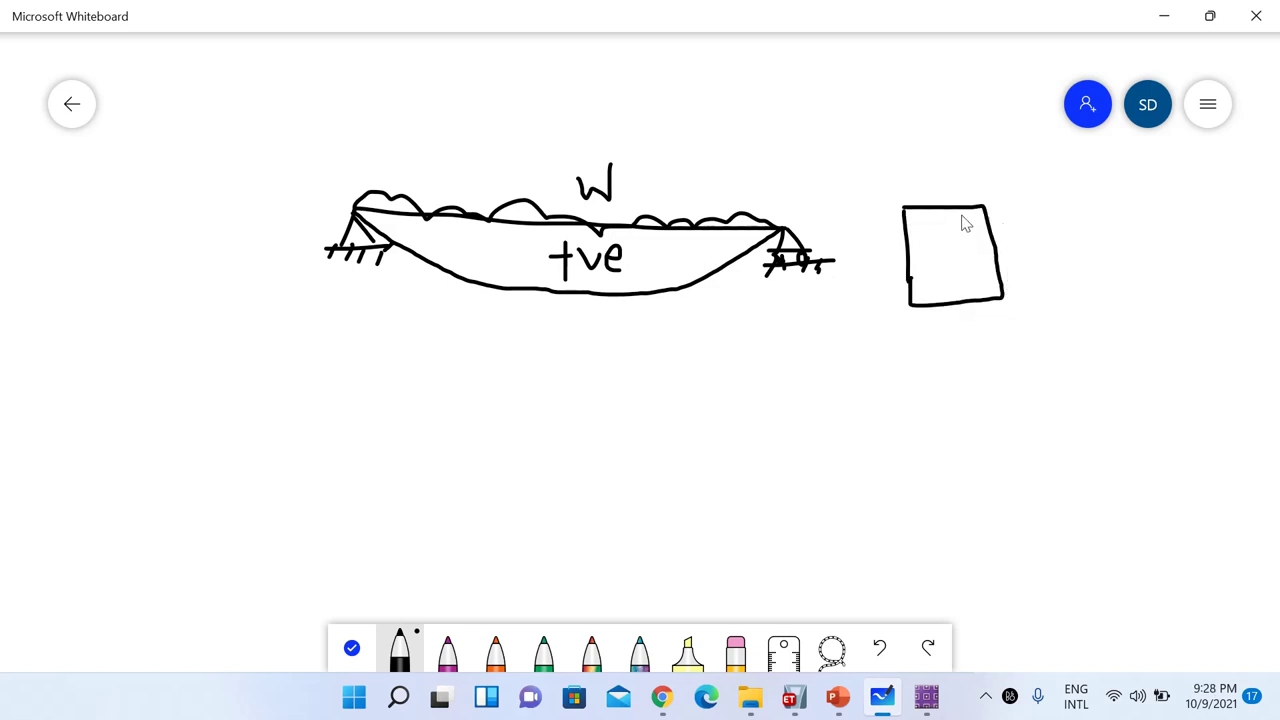
pyautogui.moveTo(929, 157)
pyautogui.mouseDown()
pyautogui.moveTo(937, 197)
pyautogui.moveTo(925, 188)
pyautogui.moveTo(880, 227)
pyautogui.moveTo(896, 274)
pyautogui.mouseUp()
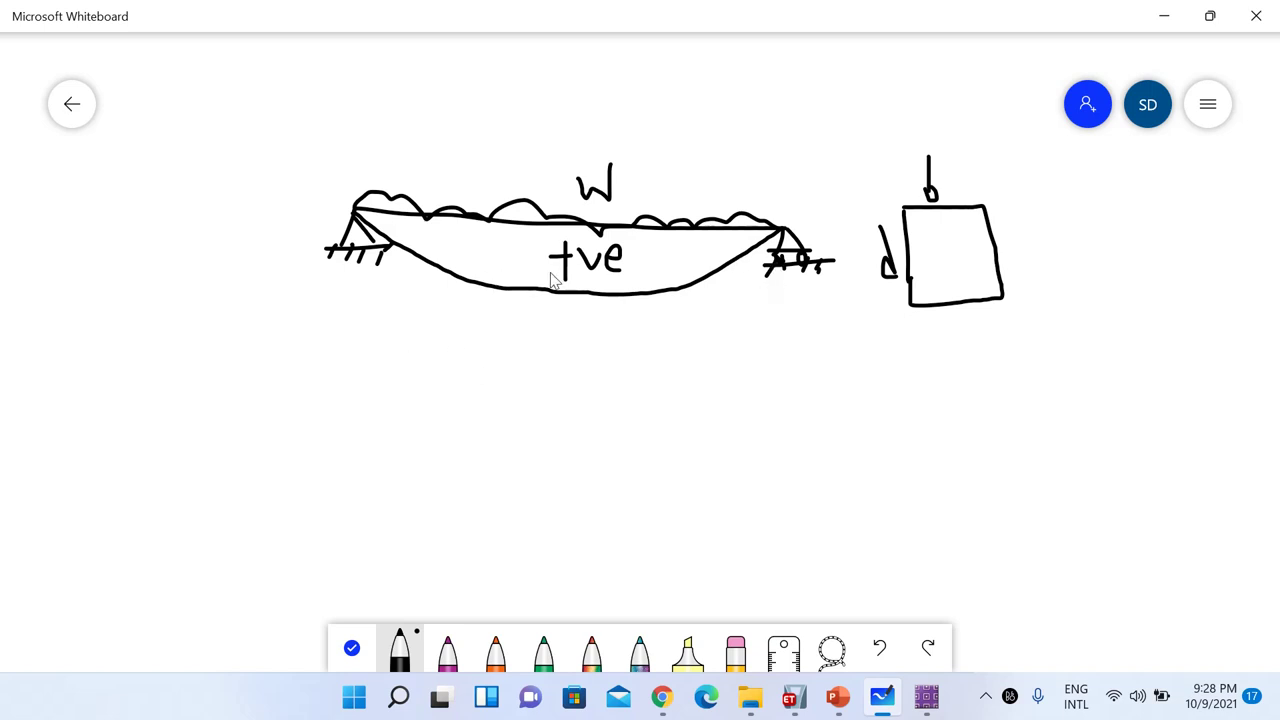
# Draw the sagging deflected beam with a dashed neutral axis, labelling the upper side C and the lower side T
pyautogui.moveTo(349, 358)
pyautogui.mouseDown()
pyautogui.moveTo(412, 385)
pyautogui.moveTo(589, 404)
pyautogui.moveTo(766, 362)
pyautogui.mouseUp()
pyautogui.moveTo(349, 362)
pyautogui.mouseDown()
pyautogui.moveTo(335, 405)
pyautogui.moveTo(347, 413)
pyautogui.moveTo(551, 457)
pyautogui.moveTo(603, 458)
pyautogui.moveTo(780, 378)
pyautogui.mouseUp()
pyautogui.moveTo(303, 364)
pyautogui.mouseDown()
pyautogui.moveTo(521, 427)
pyautogui.moveTo(600, 425)
pyautogui.mouseUp()
pyautogui.moveTo(618, 425); pyautogui.dragTo(793, 371)
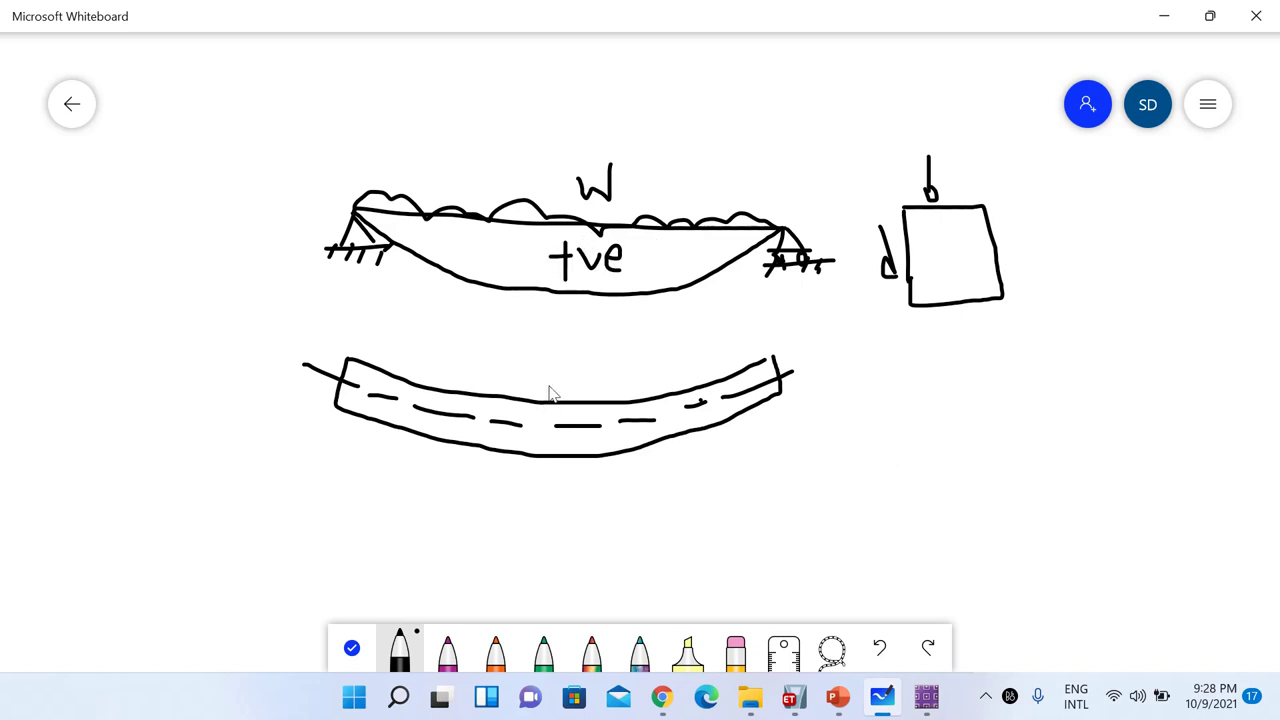
pyautogui.moveTo(549, 357)
pyautogui.mouseDown()
pyautogui.moveTo(521, 377)
pyautogui.moveTo(552, 397)
pyautogui.mouseUp()
pyautogui.moveTo(510, 464)
pyautogui.mouseDown()
pyautogui.moveTo(548, 464)
pyautogui.moveTo(525, 492)
pyautogui.mouseUp()
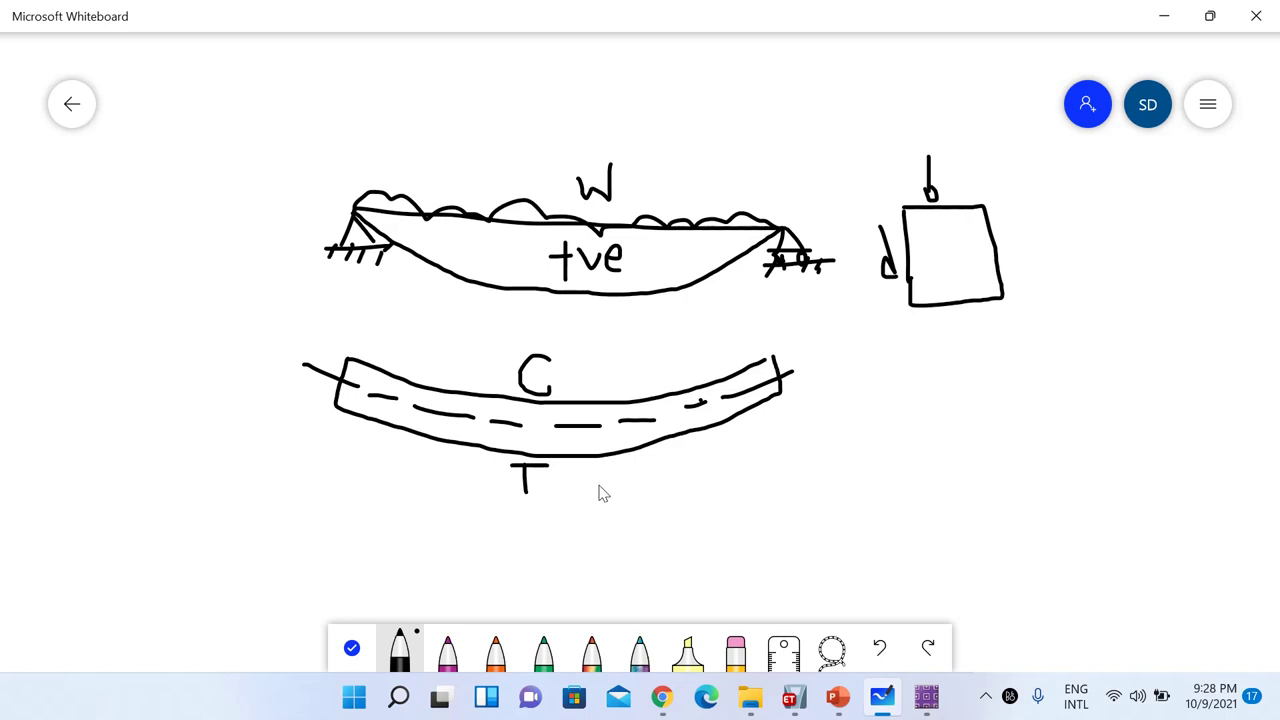
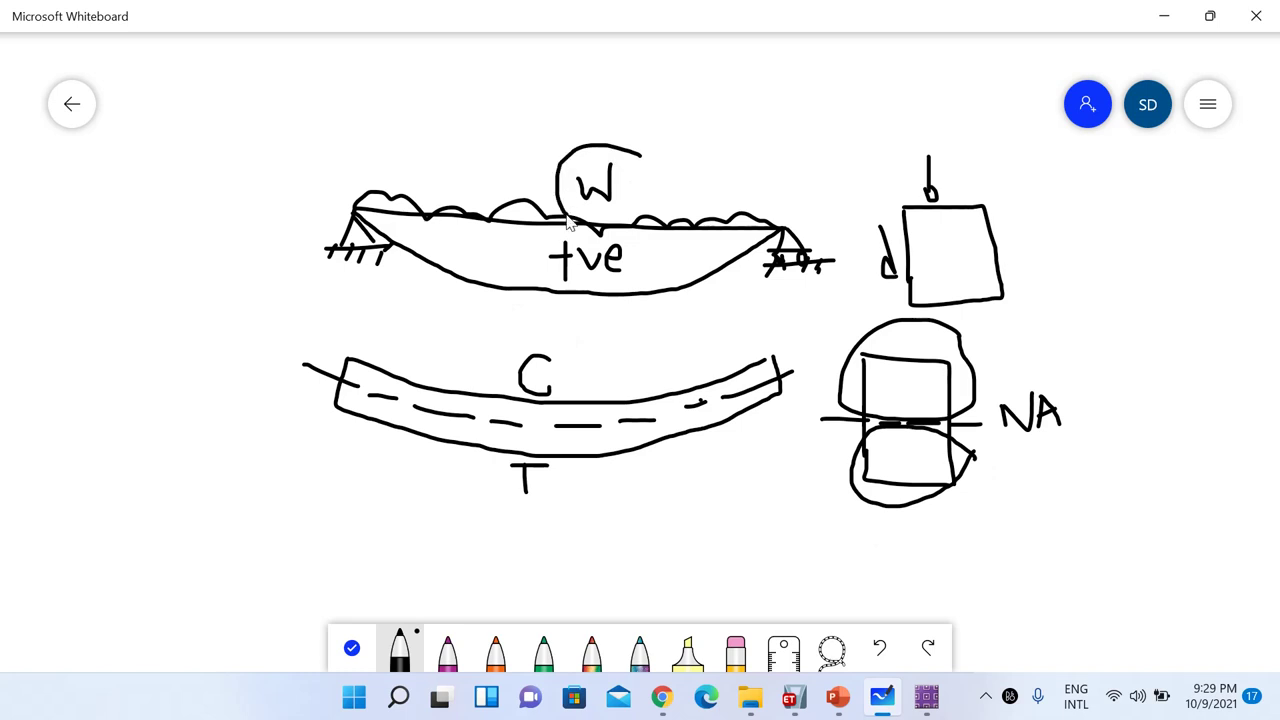
# Circle the W, C and T labels and the tension zone of the neutral-axis cross-section in orange
pyautogui.click(495, 648)
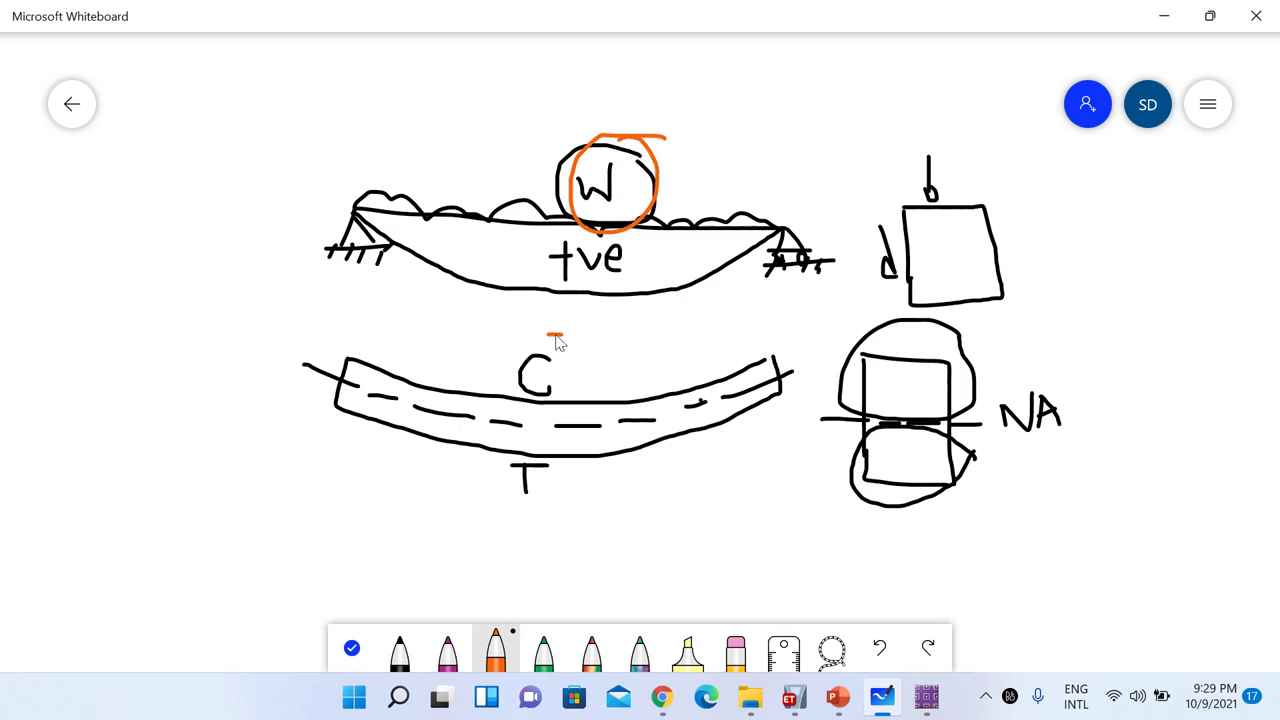
pyautogui.moveTo(558, 342)
pyautogui.mouseDown()
pyautogui.moveTo(529, 401)
pyautogui.moveTo(568, 330)
pyautogui.mouseUp()
pyautogui.moveTo(549, 448)
pyautogui.mouseDown()
pyautogui.moveTo(497, 511)
pyautogui.moveTo(575, 498)
pyautogui.moveTo(556, 447)
pyautogui.mouseUp()
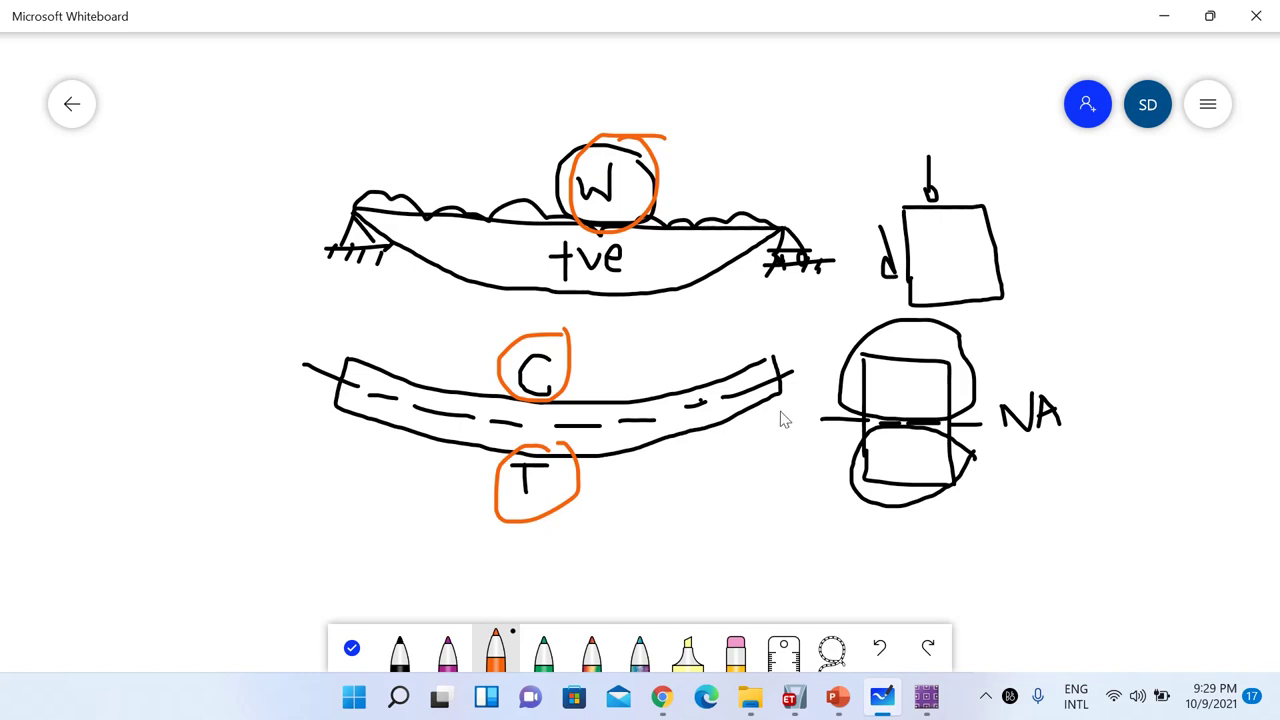
pyautogui.moveTo(962, 440)
pyautogui.mouseDown()
pyautogui.moveTo(871, 432)
pyautogui.moveTo(855, 462)
pyautogui.moveTo(895, 514)
pyautogui.moveTo(968, 440)
pyautogui.mouseUp()
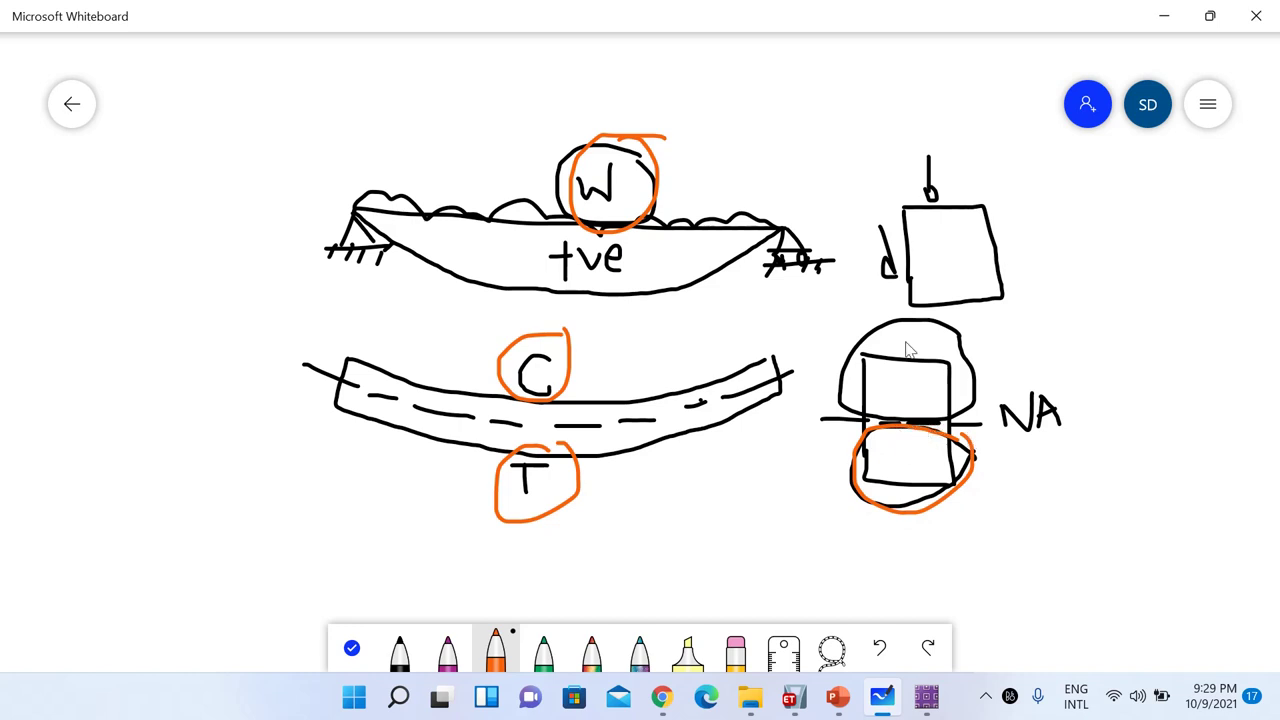
# Write W and T with upward arrows in orange below the cross-section and circle the T with its arrow
pyautogui.moveTo(684, 490)
pyautogui.mouseDown()
pyautogui.moveTo(686, 540)
pyautogui.moveTo(723, 546)
pyautogui.moveTo(735, 505)
pyautogui.moveTo(758, 598)
pyautogui.mouseUp()
pyautogui.moveTo(752, 478)
pyautogui.mouseDown()
pyautogui.moveTo(766, 512)
pyautogui.moveTo(756, 487)
pyautogui.mouseUp()
pyautogui.moveTo(795, 528)
pyautogui.mouseDown()
pyautogui.moveTo(842, 530)
pyautogui.moveTo(822, 590)
pyautogui.mouseUp()
pyautogui.moveTo(875, 490)
pyautogui.mouseDown()
pyautogui.moveTo(877, 597)
pyautogui.moveTo(864, 512)
pyautogui.moveTo(898, 514)
pyautogui.mouseUp()
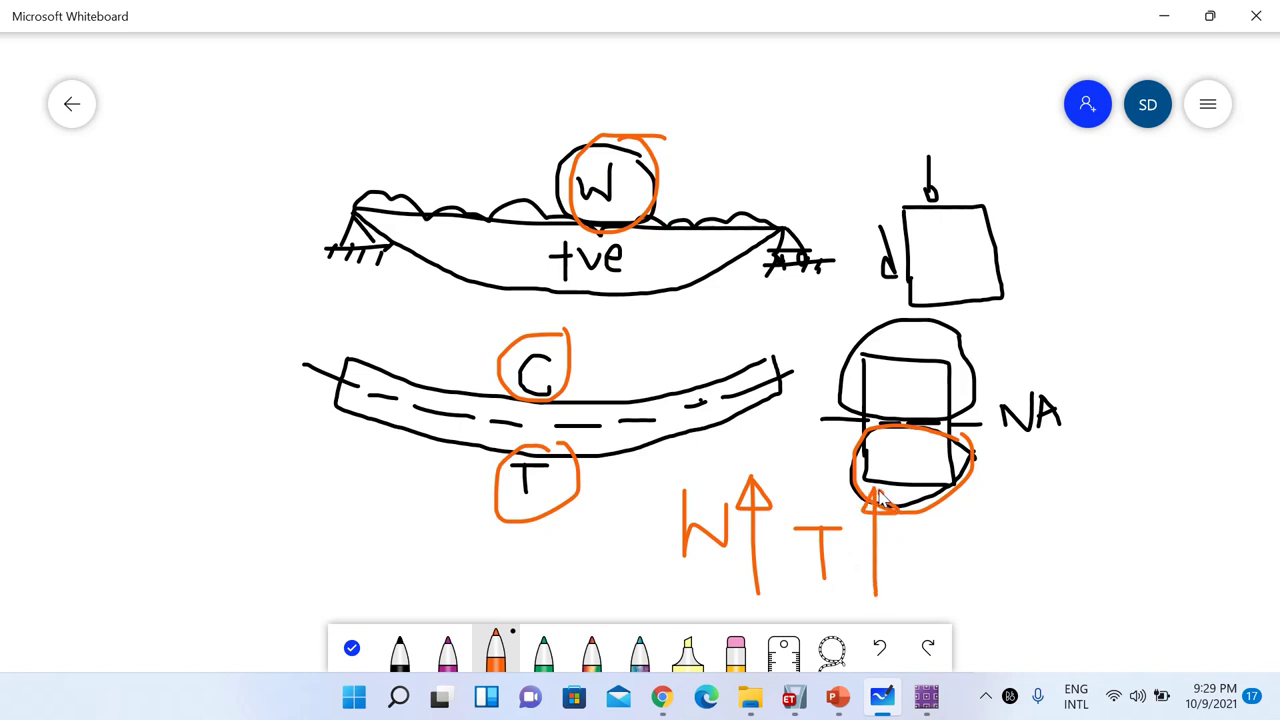
pyautogui.moveTo(926, 512)
pyautogui.mouseDown()
pyautogui.moveTo(804, 506)
pyautogui.moveTo(784, 584)
pyautogui.moveTo(822, 611)
pyautogui.moveTo(905, 596)
pyautogui.moveTo(928, 547)
pyautogui.moveTo(934, 500)
pyautogui.mouseUp()
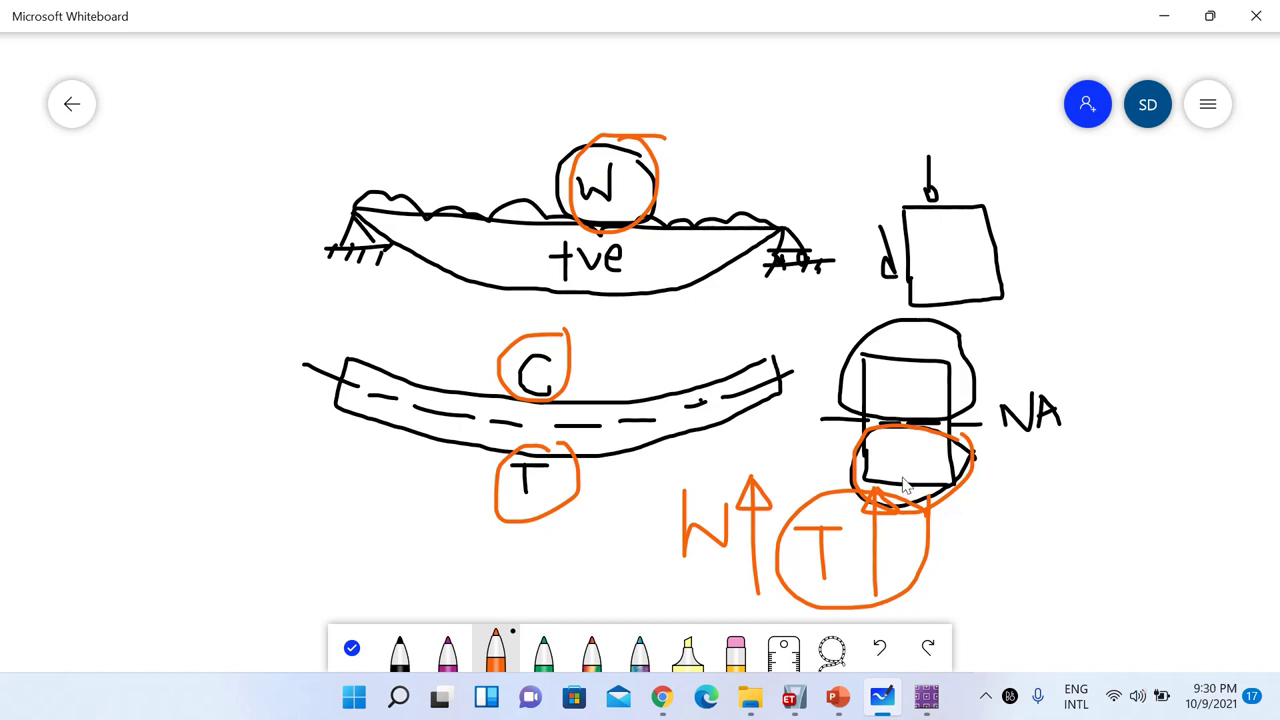
# Draw three small rebar circles in the section's tension zone and re-circle that zone and the T label in orange
pyautogui.moveTo(905, 485)
pyautogui.mouseDown()
pyautogui.moveTo(980, 449)
pyautogui.moveTo(891, 431)
pyautogui.moveTo(850, 459)
pyautogui.moveTo(849, 488)
pyautogui.moveTo(908, 512)
pyautogui.moveTo(965, 490)
pyautogui.mouseUp()
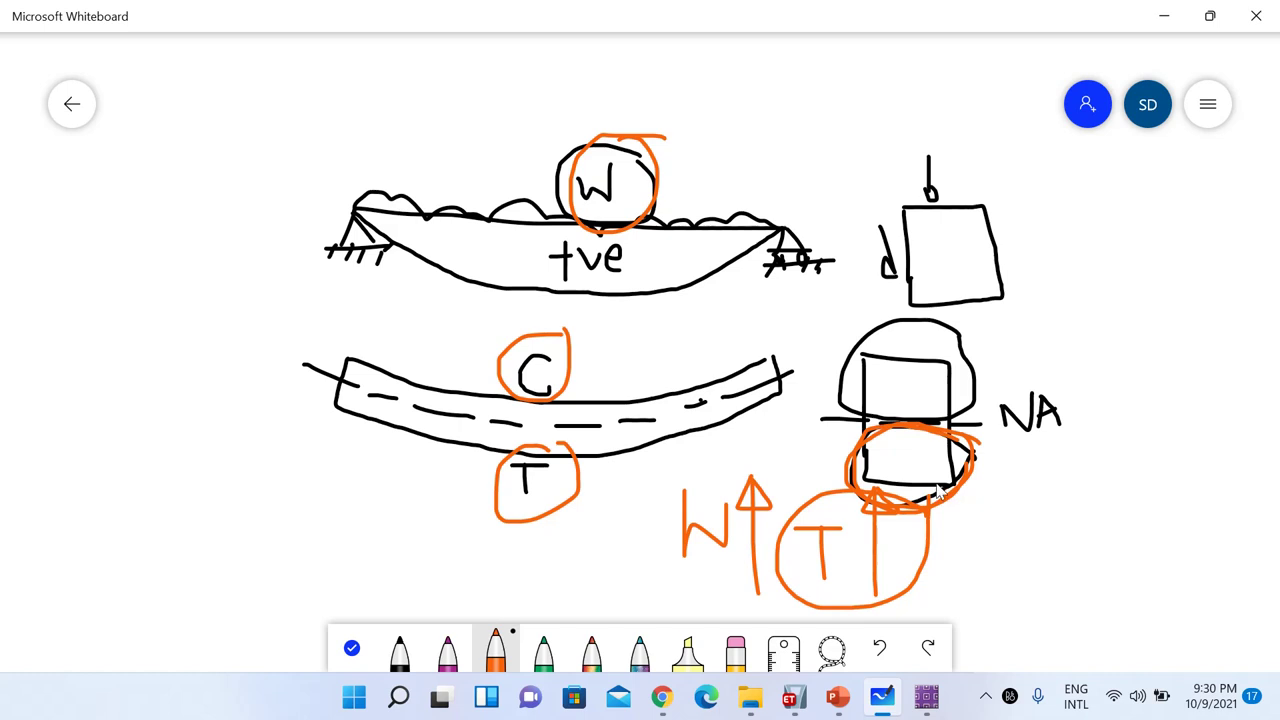
pyautogui.moveTo(893, 456)
pyautogui.mouseDown()
pyautogui.moveTo(918, 470)
pyautogui.moveTo(945, 458)
pyautogui.mouseUp()
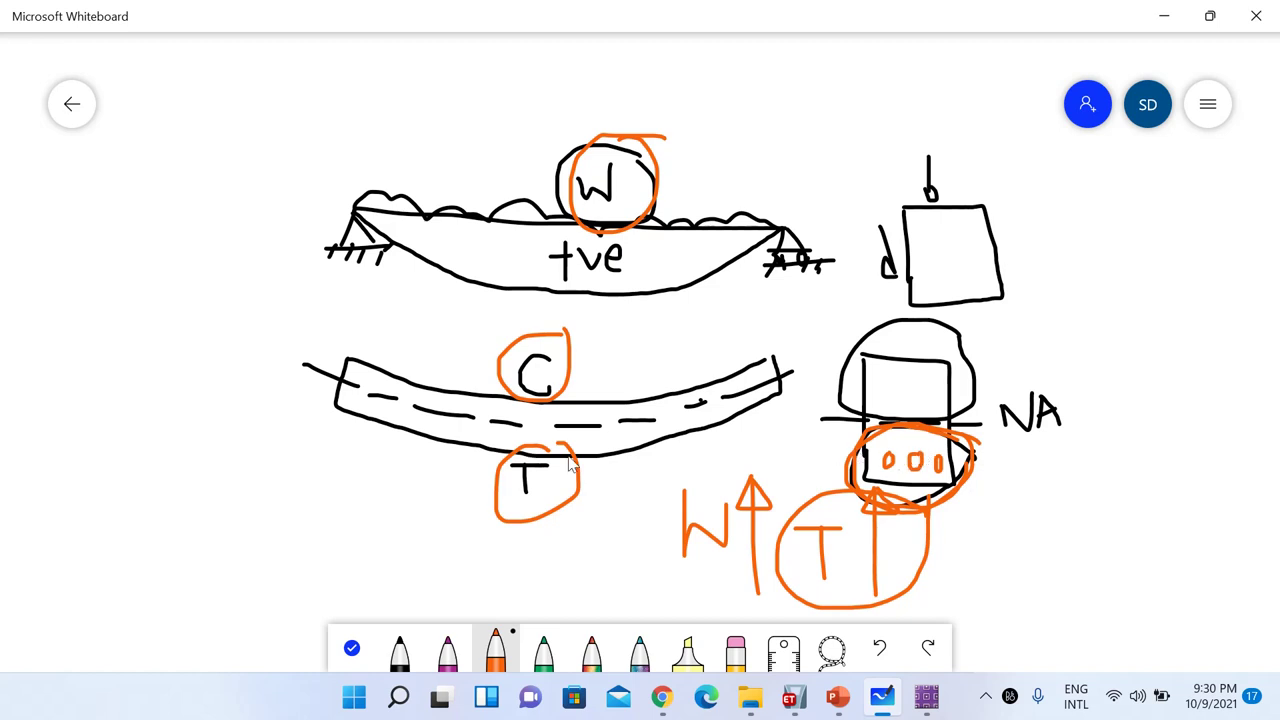
pyautogui.moveTo(512, 456)
pyautogui.mouseDown()
pyautogui.moveTo(508, 521)
pyautogui.moveTo(563, 505)
pyautogui.moveTo(560, 450)
pyautogui.mouseUp()
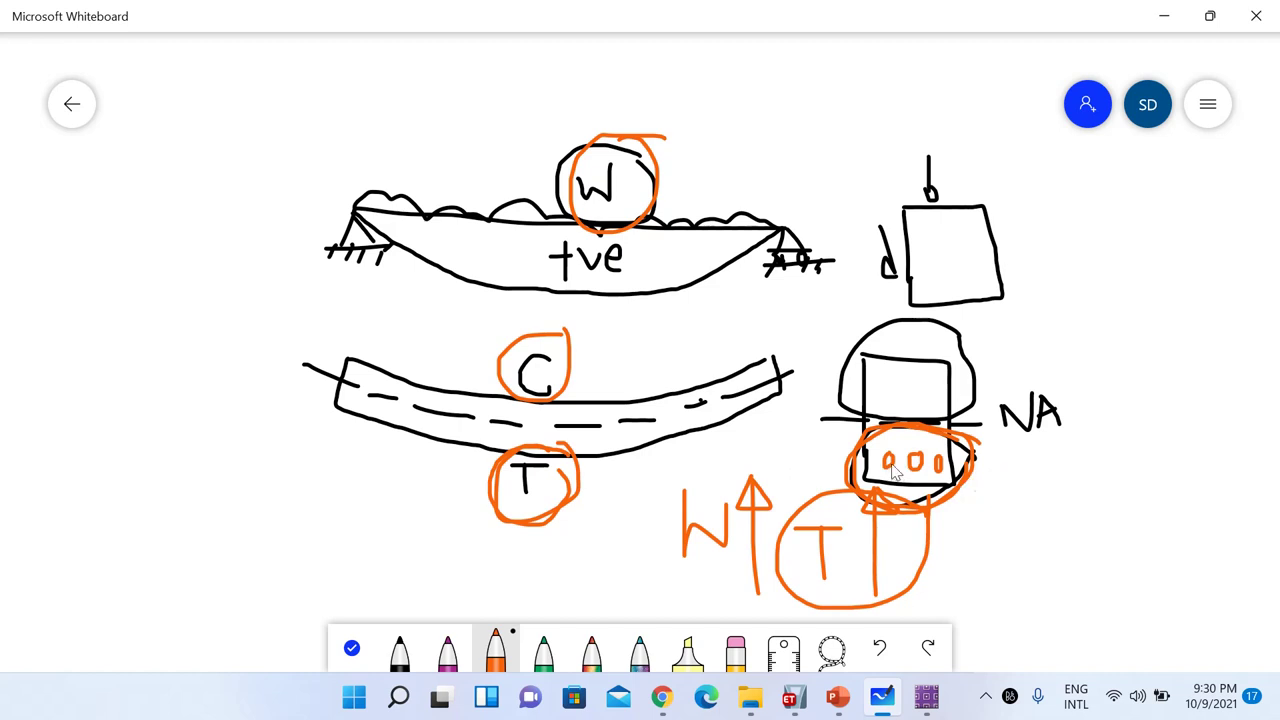
pyautogui.moveTo(905, 428)
pyautogui.mouseDown()
pyautogui.moveTo(826, 461)
pyautogui.moveTo(920, 495)
pyautogui.mouseUp()
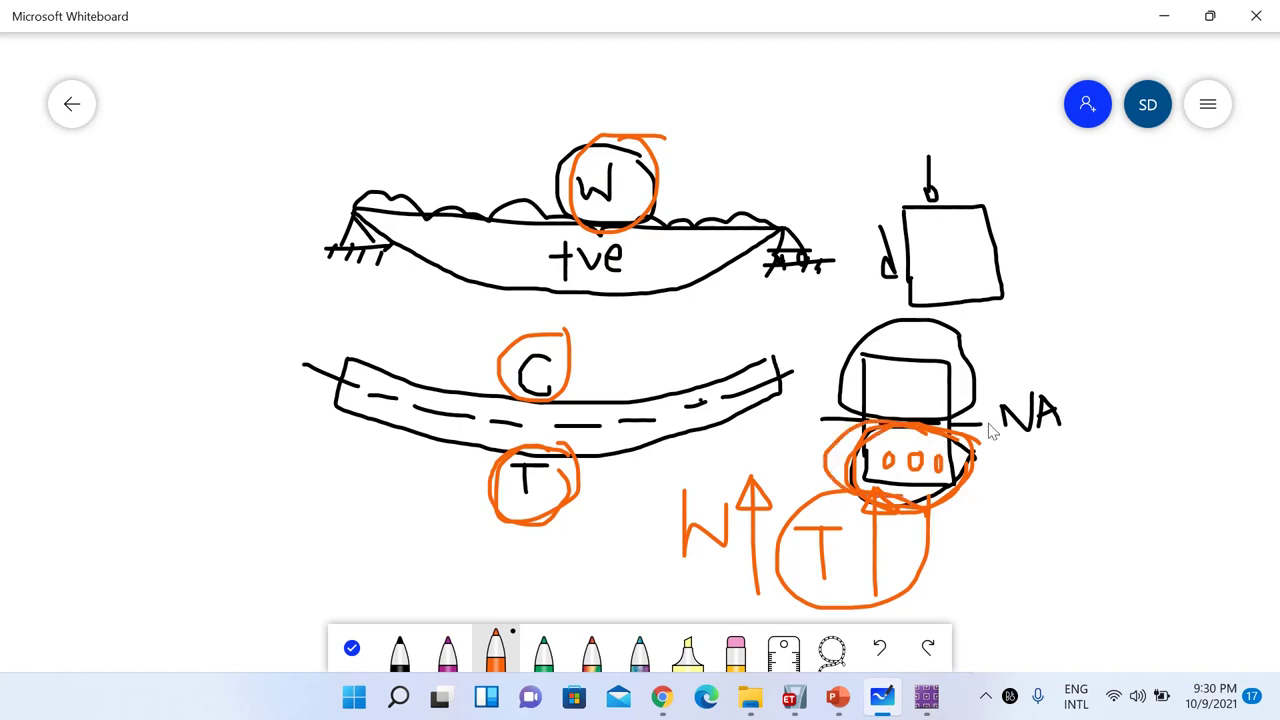
pyautogui.moveTo(958, 446)
pyautogui.mouseDown()
pyautogui.moveTo(840, 450)
pyautogui.moveTo(845, 495)
pyautogui.moveTo(940, 449)
pyautogui.mouseUp()
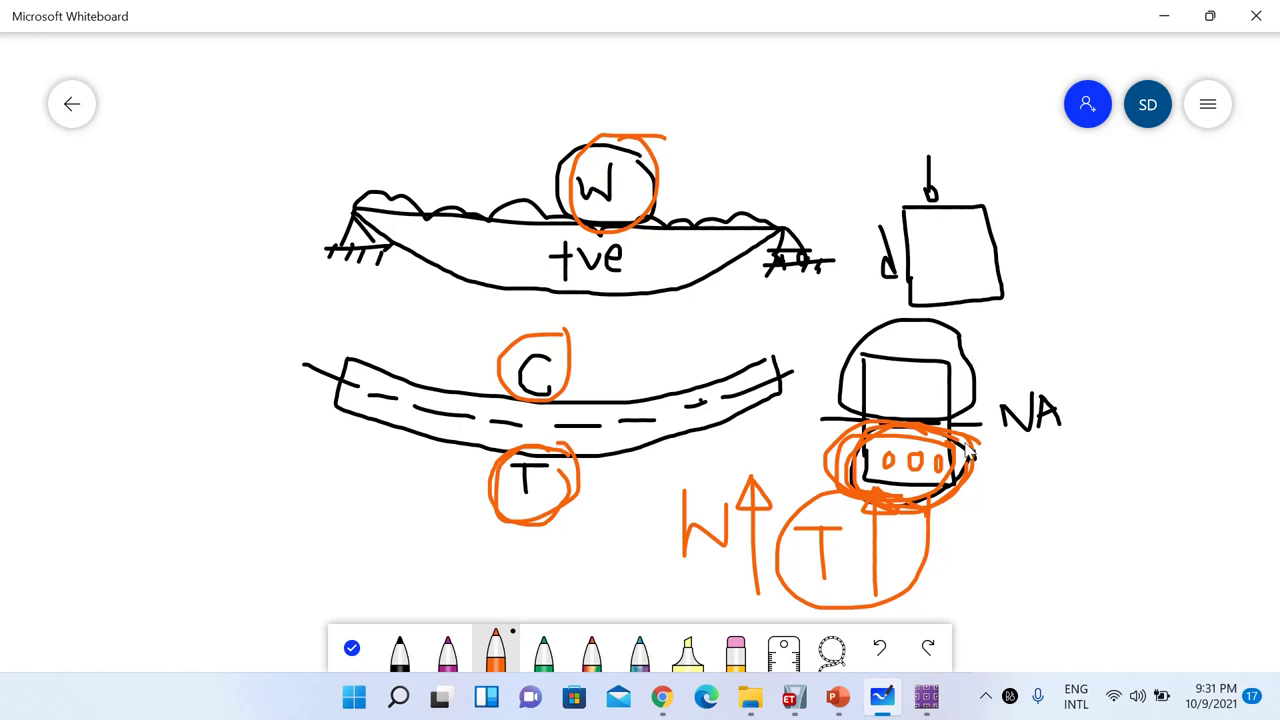
pyautogui.moveTo(843, 483)
pyautogui.mouseDown()
pyautogui.moveTo(903, 505)
pyautogui.moveTo(972, 478)
pyautogui.moveTo(970, 455)
pyautogui.moveTo(924, 440)
pyautogui.moveTo(832, 453)
pyautogui.moveTo(850, 490)
pyautogui.mouseUp()
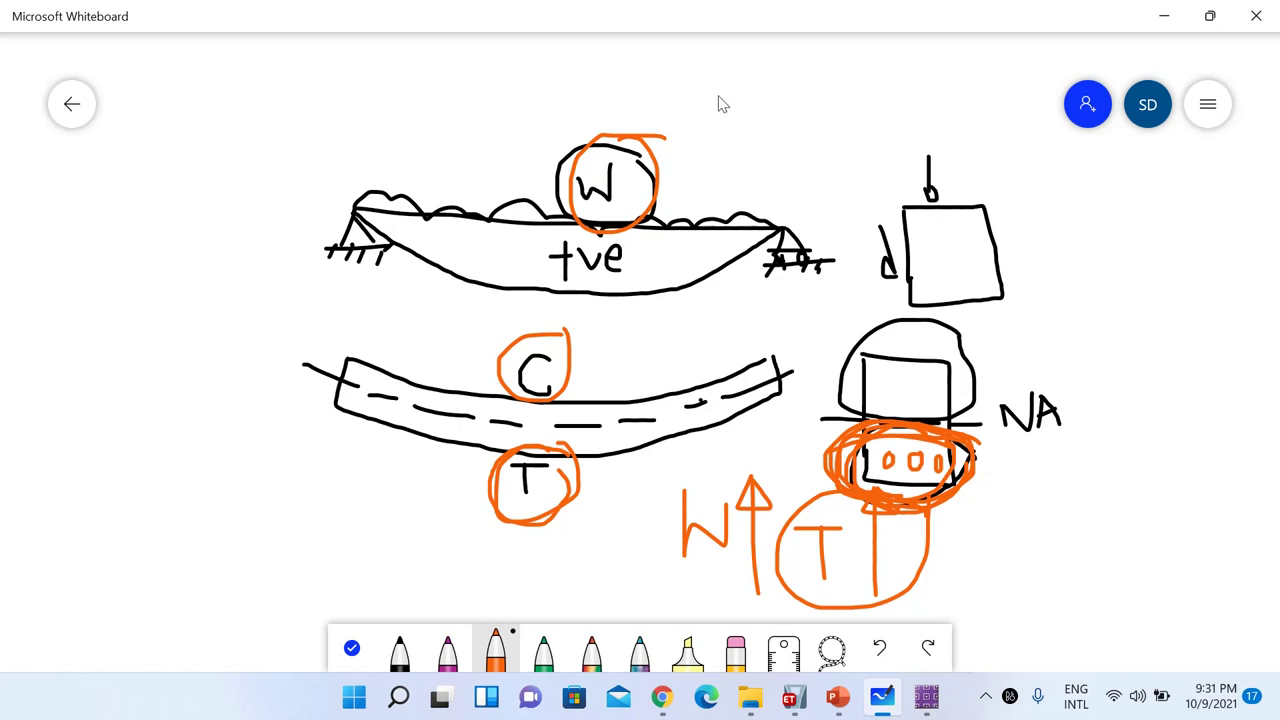
# Write the expression 0.7√fck in orange above the beam sketch and circle it
pyautogui.moveTo(718, 95)
pyautogui.mouseDown()
pyautogui.moveTo(726, 149)
pyautogui.moveTo(718, 105)
pyautogui.moveTo(777, 152)
pyautogui.moveTo(786, 126)
pyautogui.mouseUp()
pyautogui.click(735, 122)
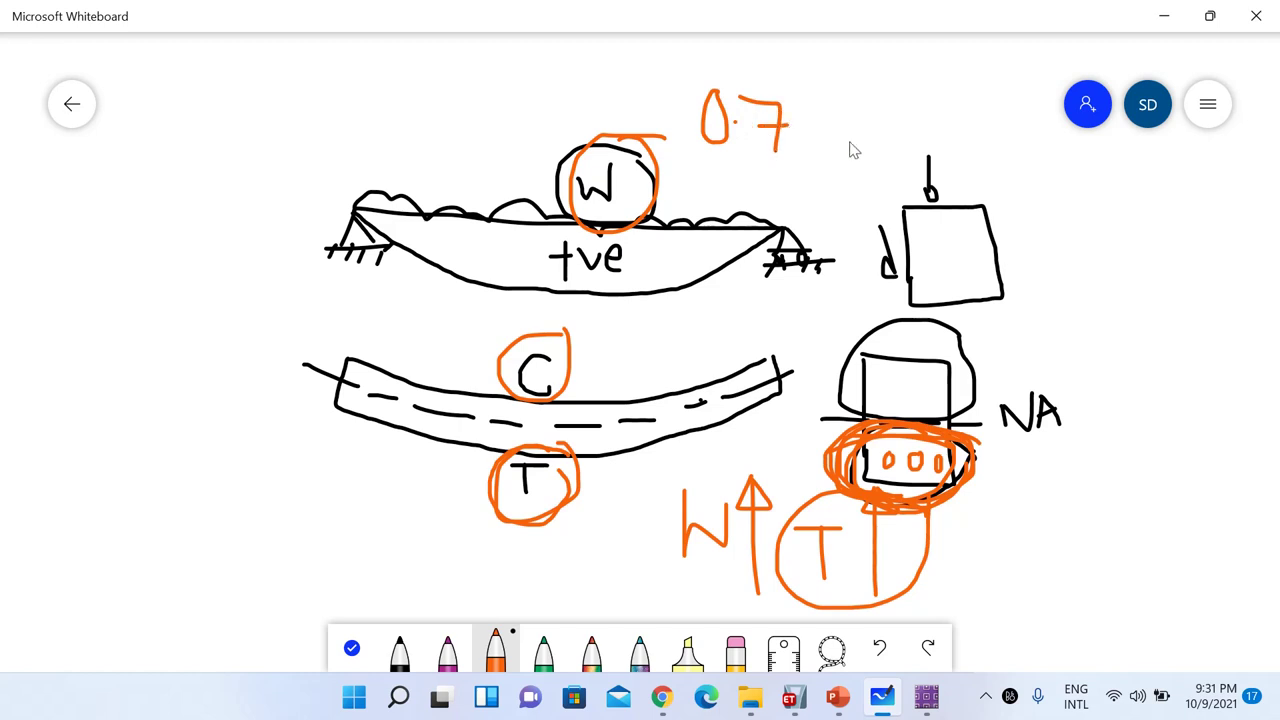
pyautogui.moveTo(800, 142)
pyautogui.mouseDown()
pyautogui.moveTo(816, 86)
pyautogui.moveTo(892, 73)
pyautogui.moveTo(847, 137)
pyautogui.moveTo(851, 120)
pyautogui.moveTo(858, 148)
pyautogui.moveTo(906, 151)
pyautogui.mouseUp()
pyautogui.moveTo(932, 58)
pyautogui.mouseDown()
pyautogui.moveTo(815, 50)
pyautogui.moveTo(737, 63)
pyautogui.moveTo(703, 89)
pyautogui.moveTo(695, 137)
pyautogui.moveTo(787, 193)
pyautogui.moveTo(895, 187)
pyautogui.moveTo(946, 135)
pyautogui.moveTo(931, 63)
pyautogui.mouseUp()
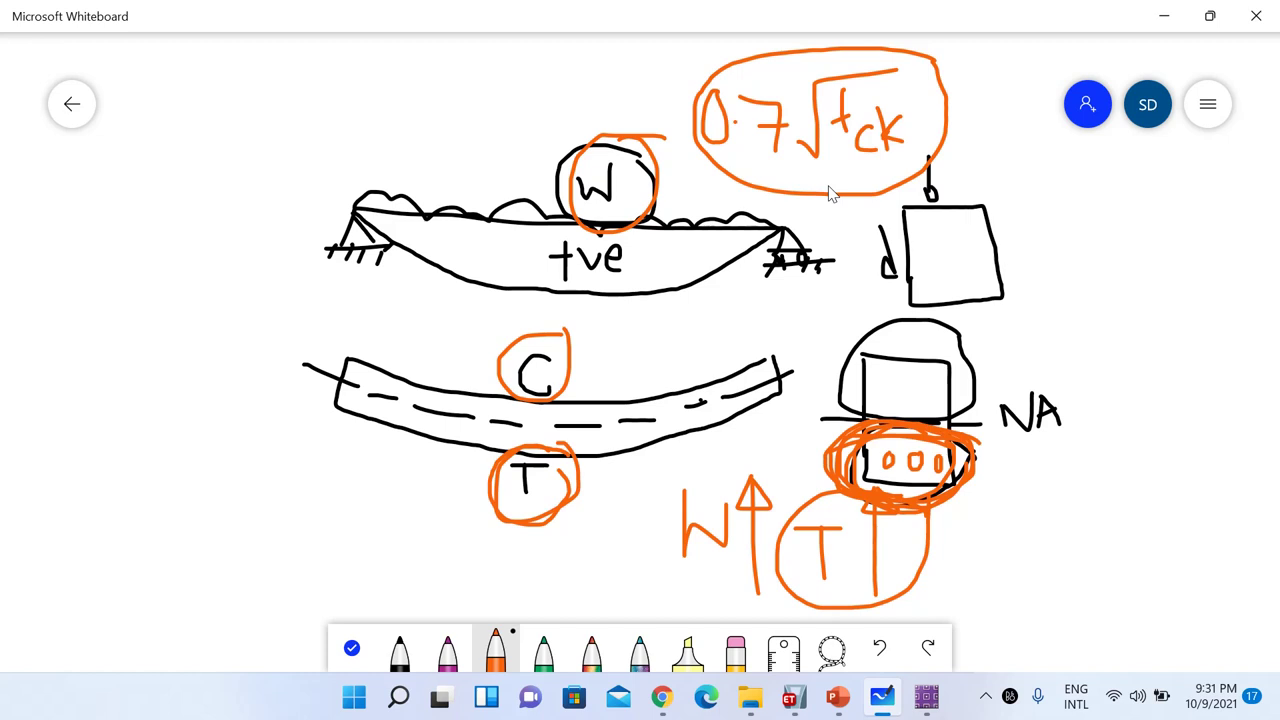
# Switch to SAFE 2016 and import the SAFE text file from the SAFE Slab Design folder of the RCC Multistoried Building training
pyautogui.click(1161, 16)
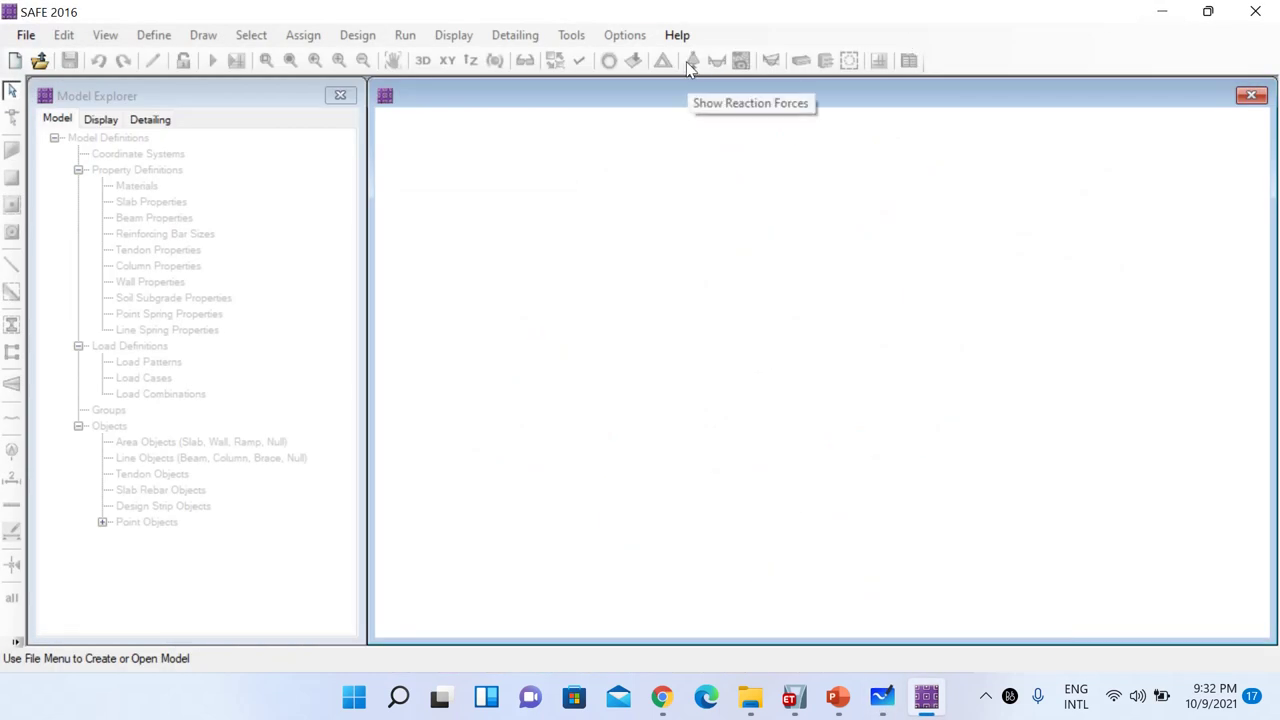
pyautogui.click(26, 36)
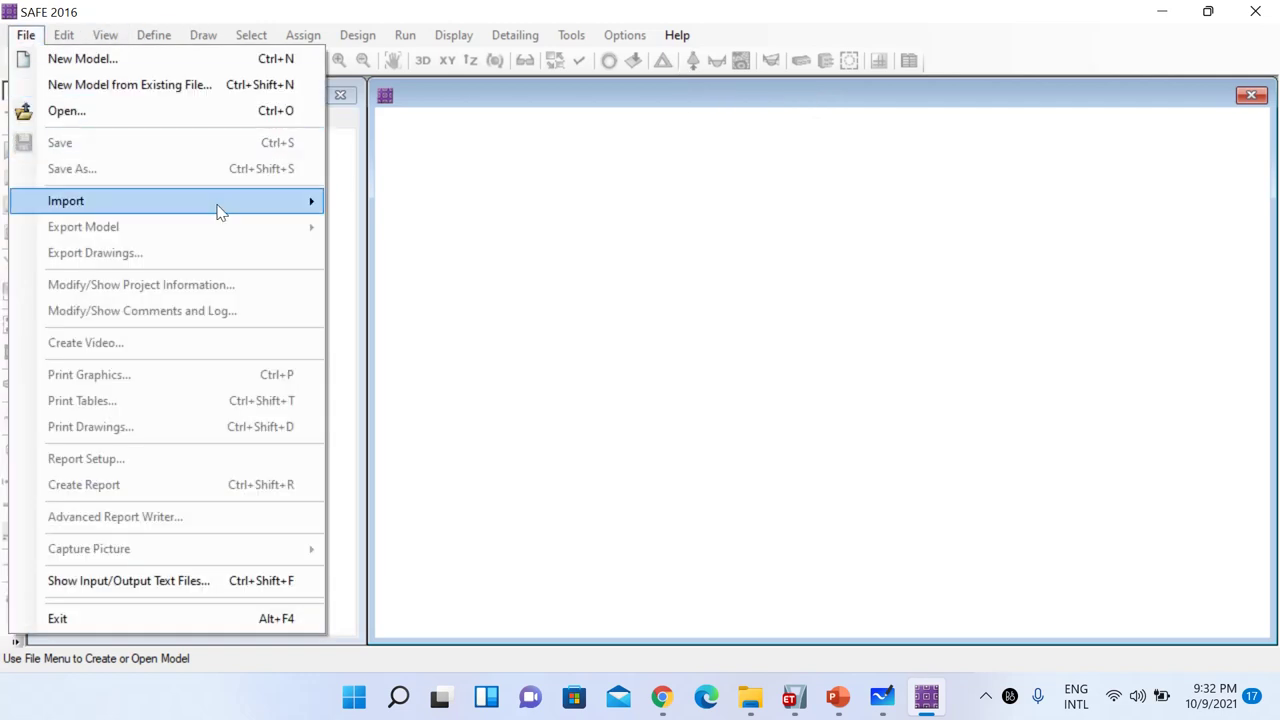
pyautogui.moveTo(217, 205)
pyautogui.click(414, 205)
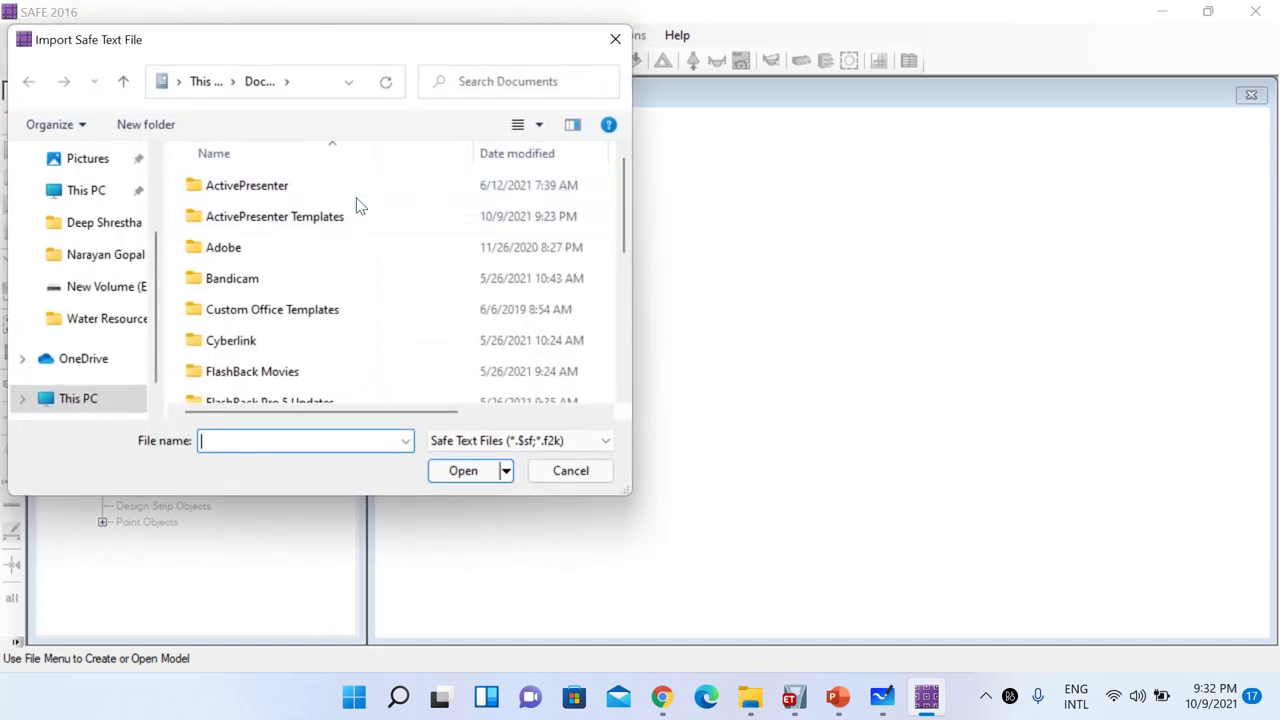
pyautogui.click(127, 298)
pyautogui.scroll(-5, 316, 318)
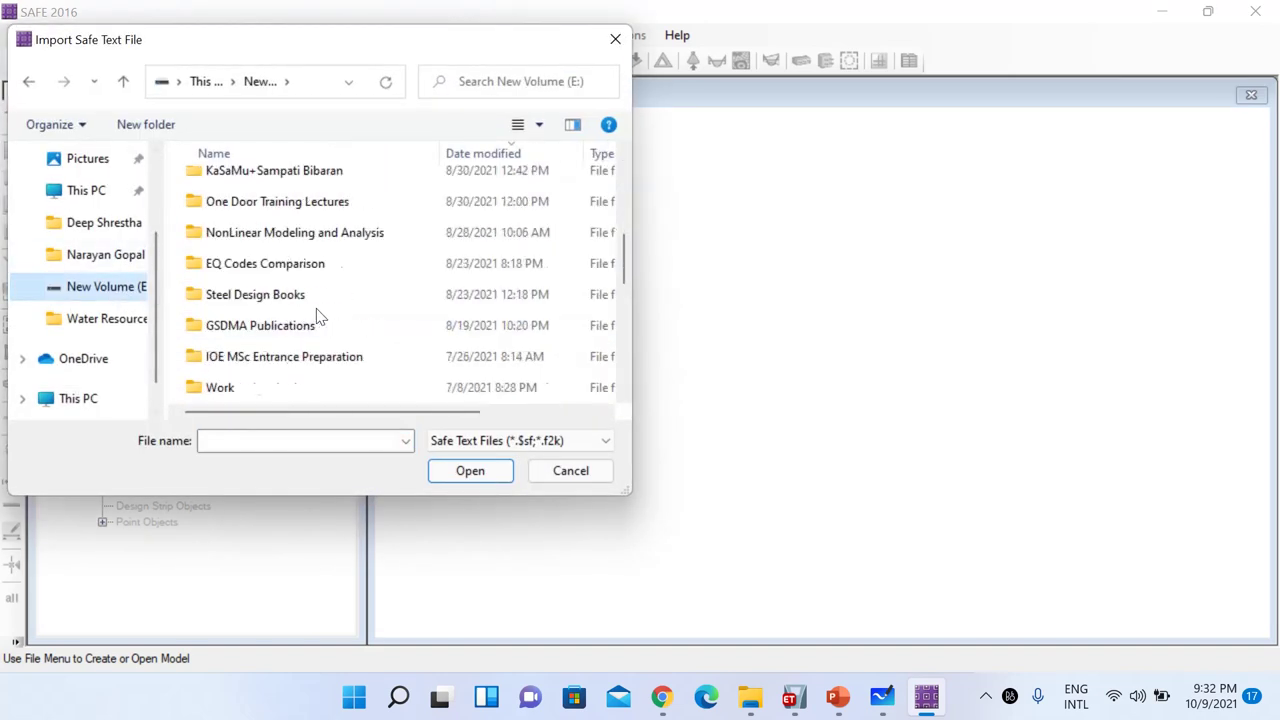
pyautogui.scroll(5, 320, 335)
pyautogui.doubleClick(324, 309)
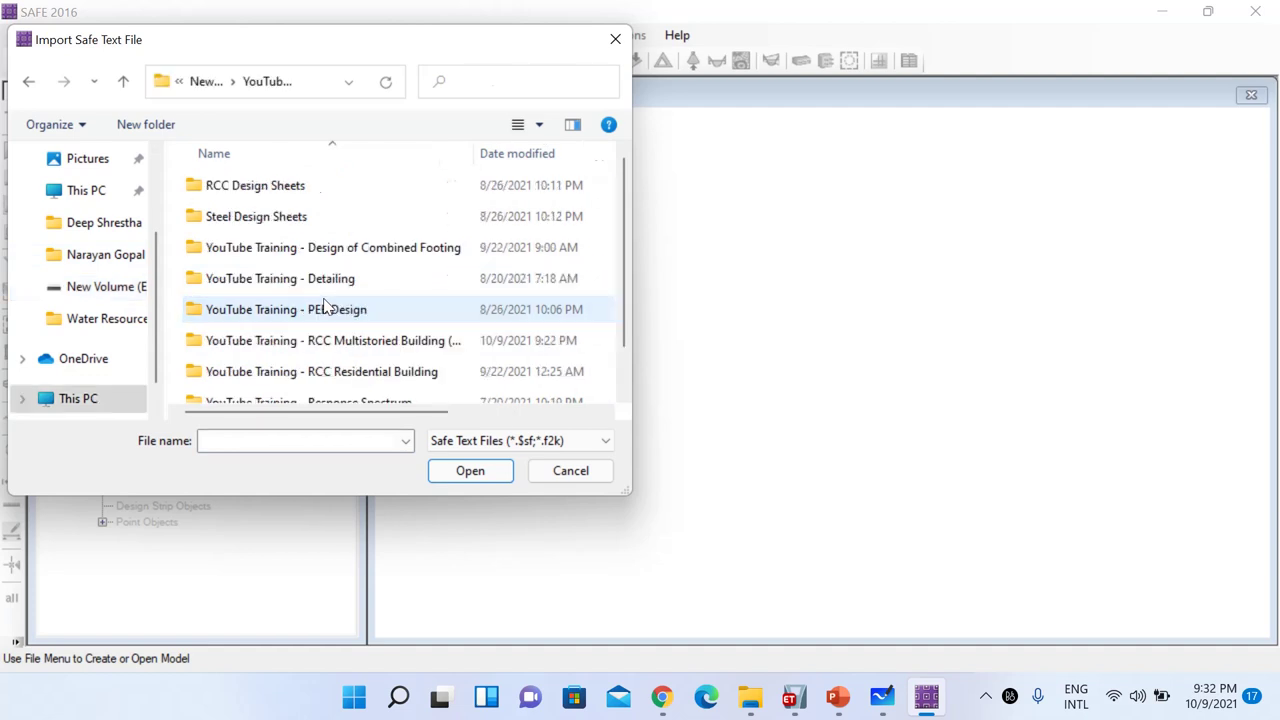
pyautogui.click(403, 345)
pyautogui.doubleClick(403, 345)
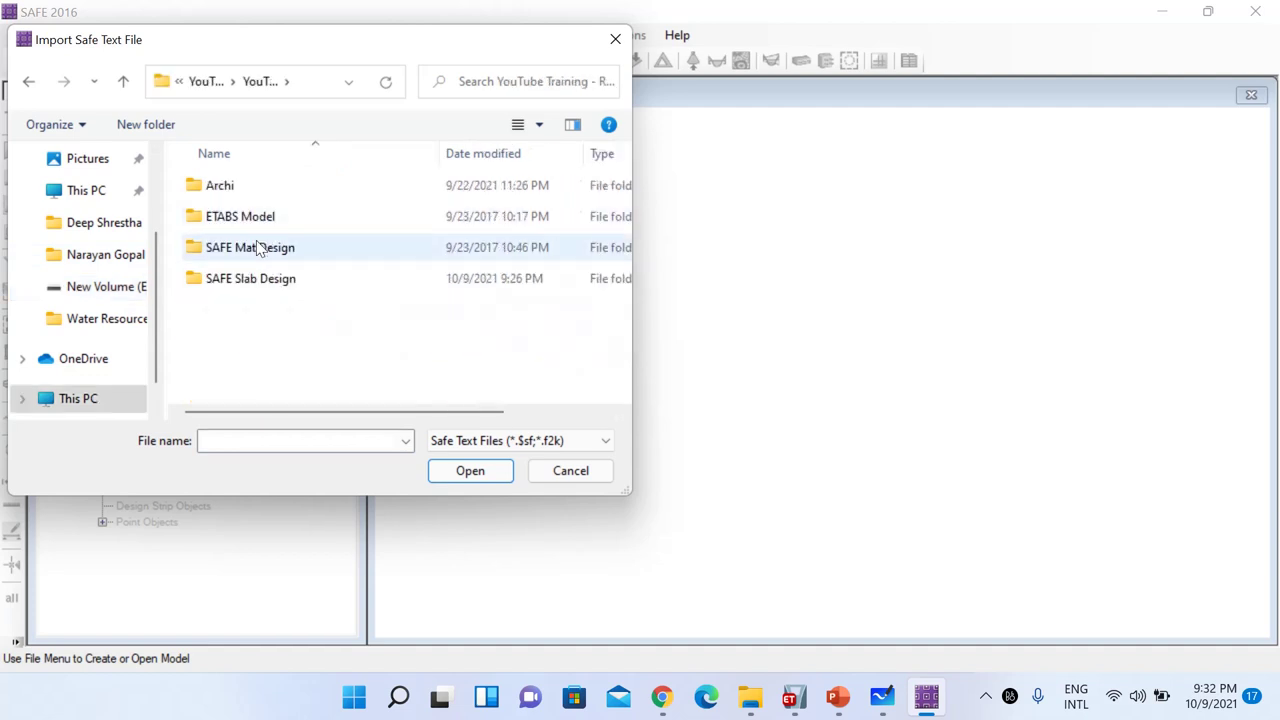
pyautogui.doubleClick(253, 280)
pyautogui.doubleClick(257, 188)
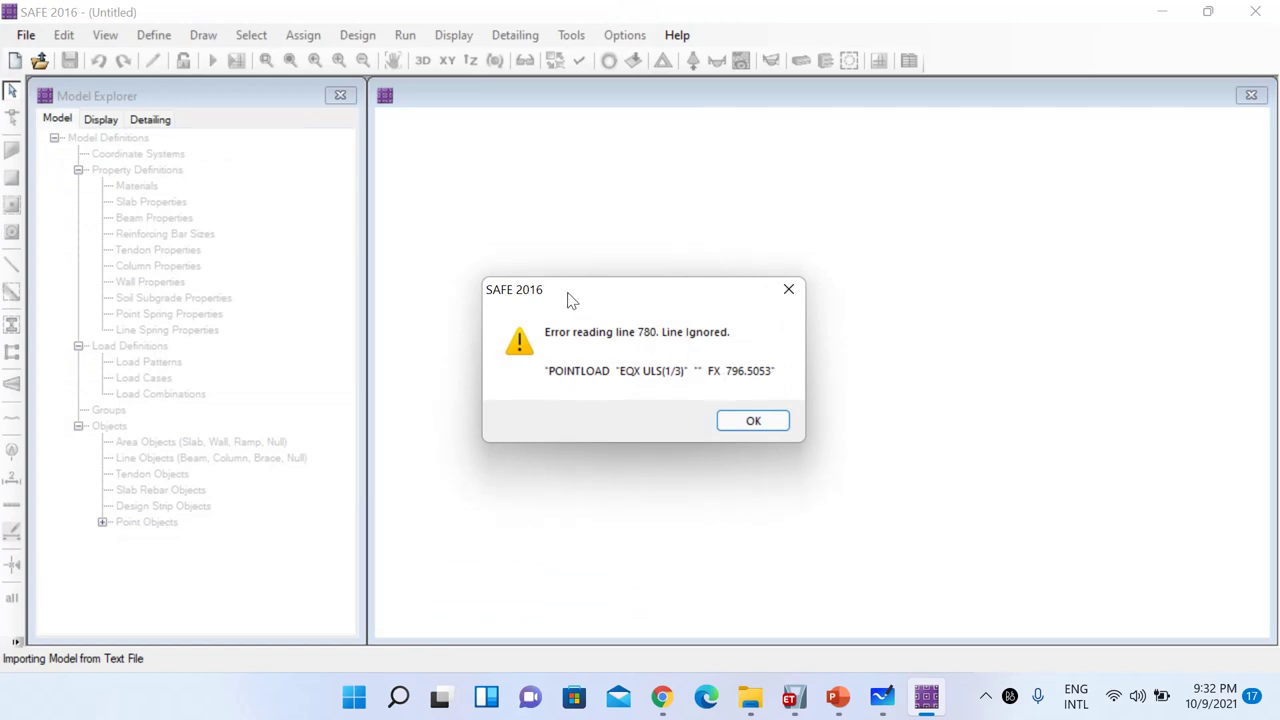
# Acknowledge all the ignored point-load line errors to finish importing the floor model
pyautogui.click(753, 422)
pyautogui.click(753, 422)
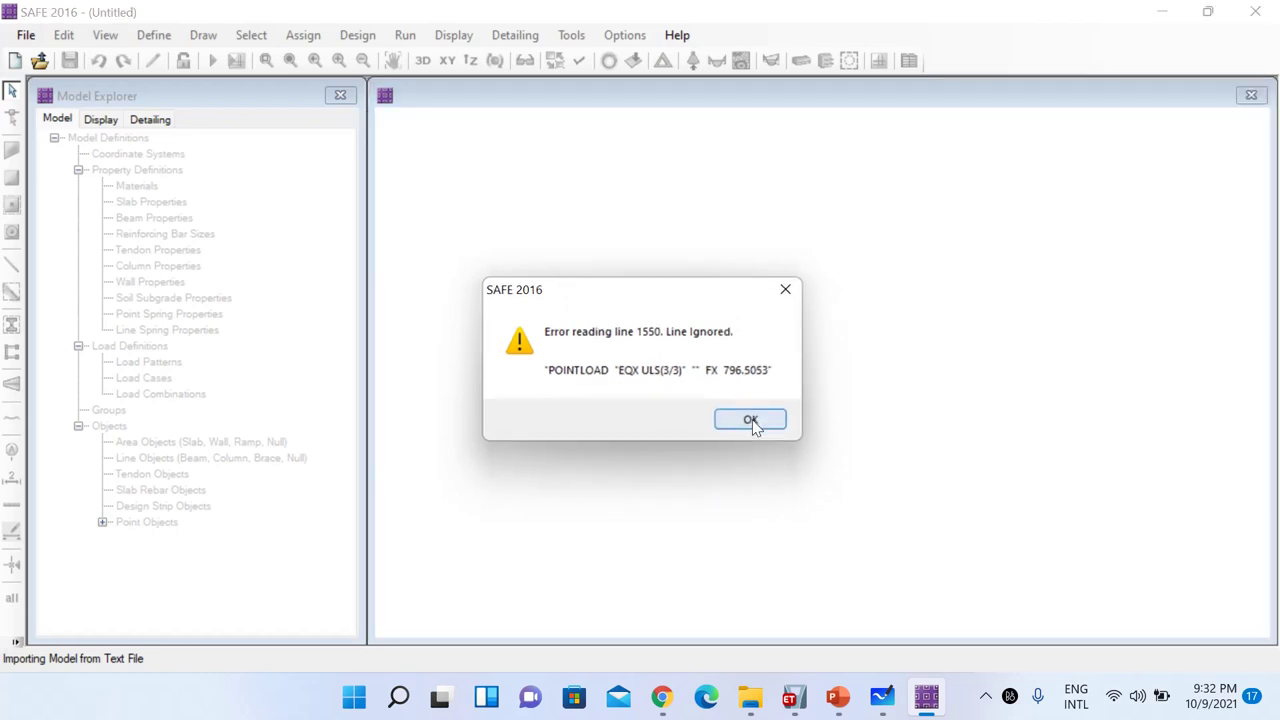
pyautogui.click(753, 422)
pyautogui.click(752, 421)
pyautogui.click(752, 421)
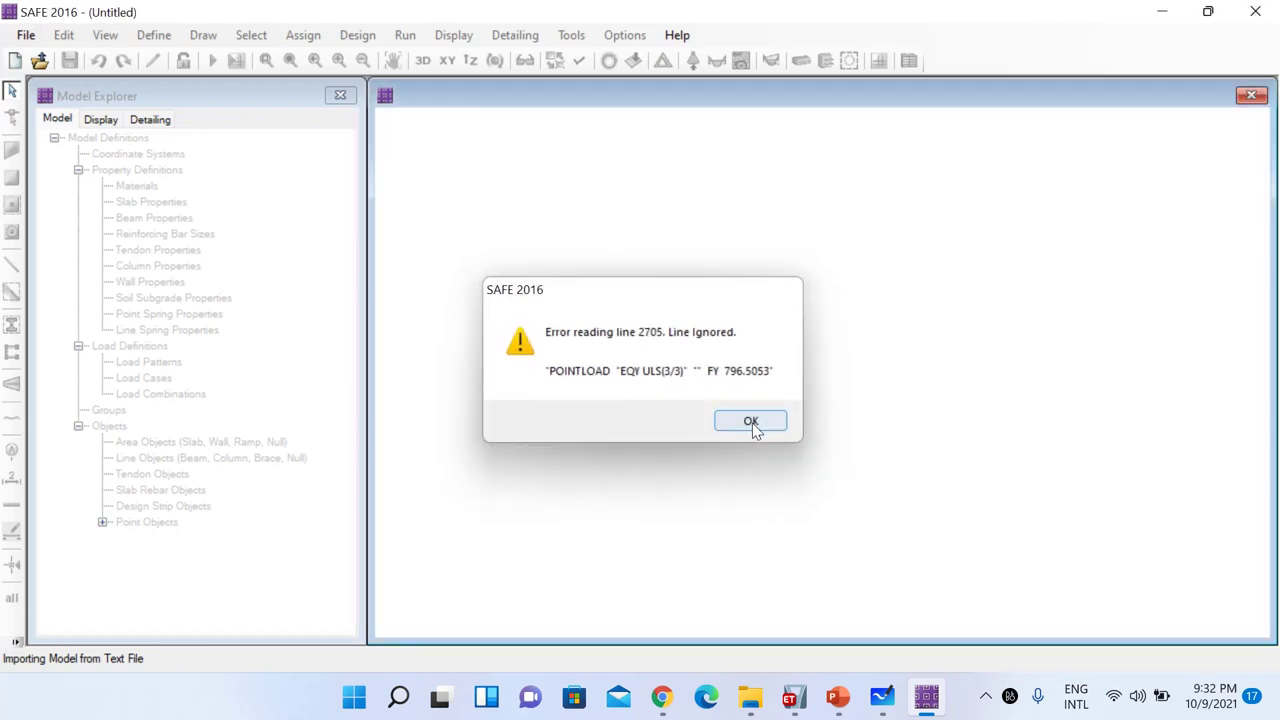
pyautogui.click(752, 421)
pyautogui.click(752, 421)
pyautogui.click(752, 421)
pyautogui.click(752, 421)
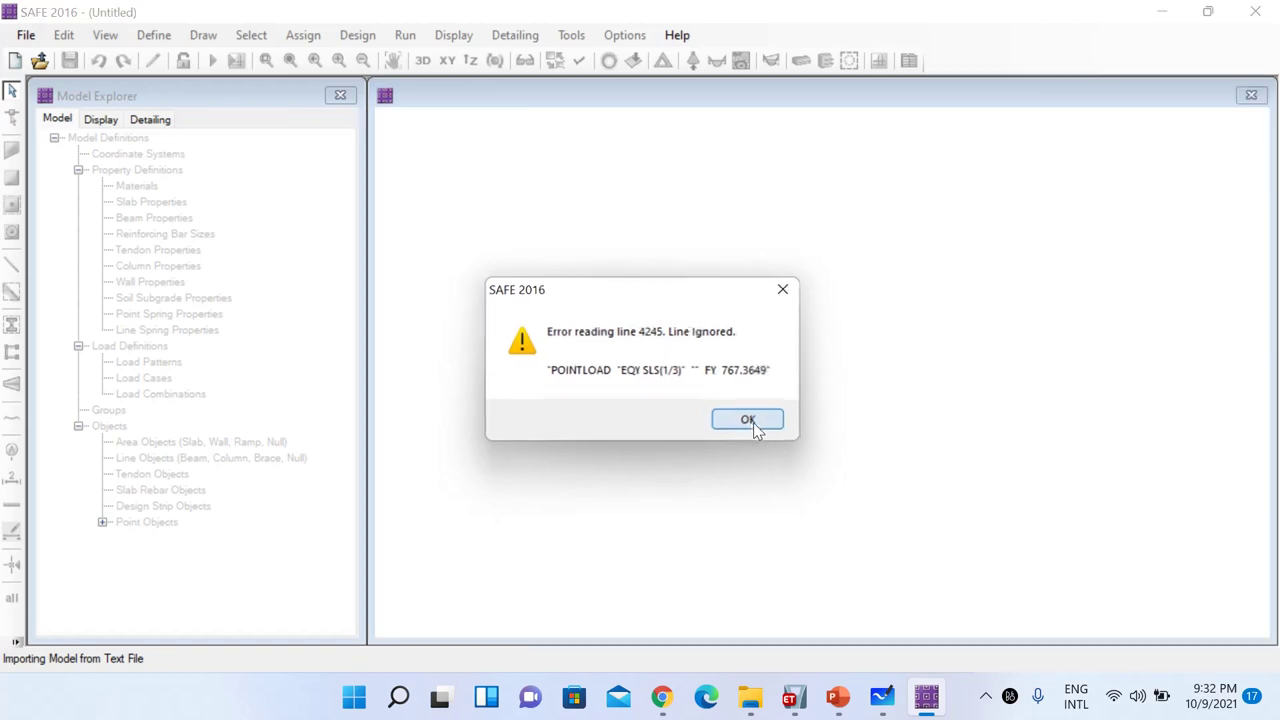
pyautogui.click(752, 421)
pyautogui.click(752, 421)
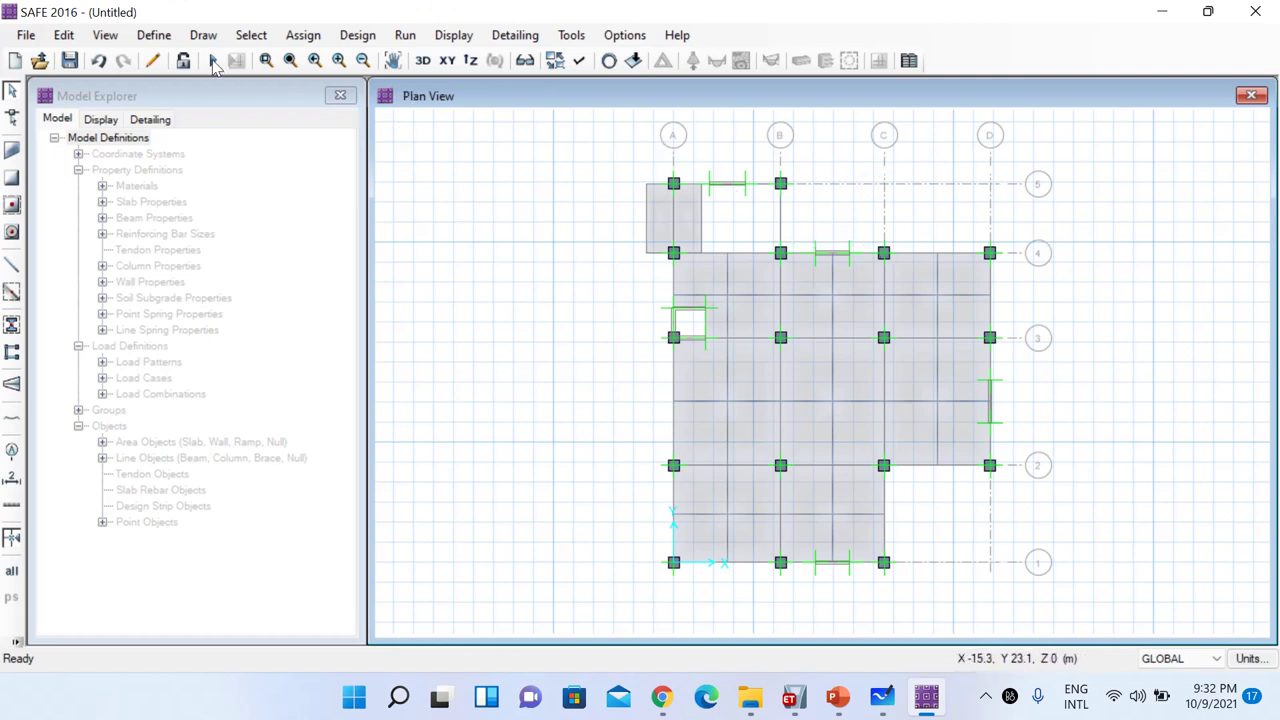
# Review the property data of the A416MGr186, CSA-G30.18Gr400 and CSAC30 materials without changing them
pyautogui.click(156, 38)
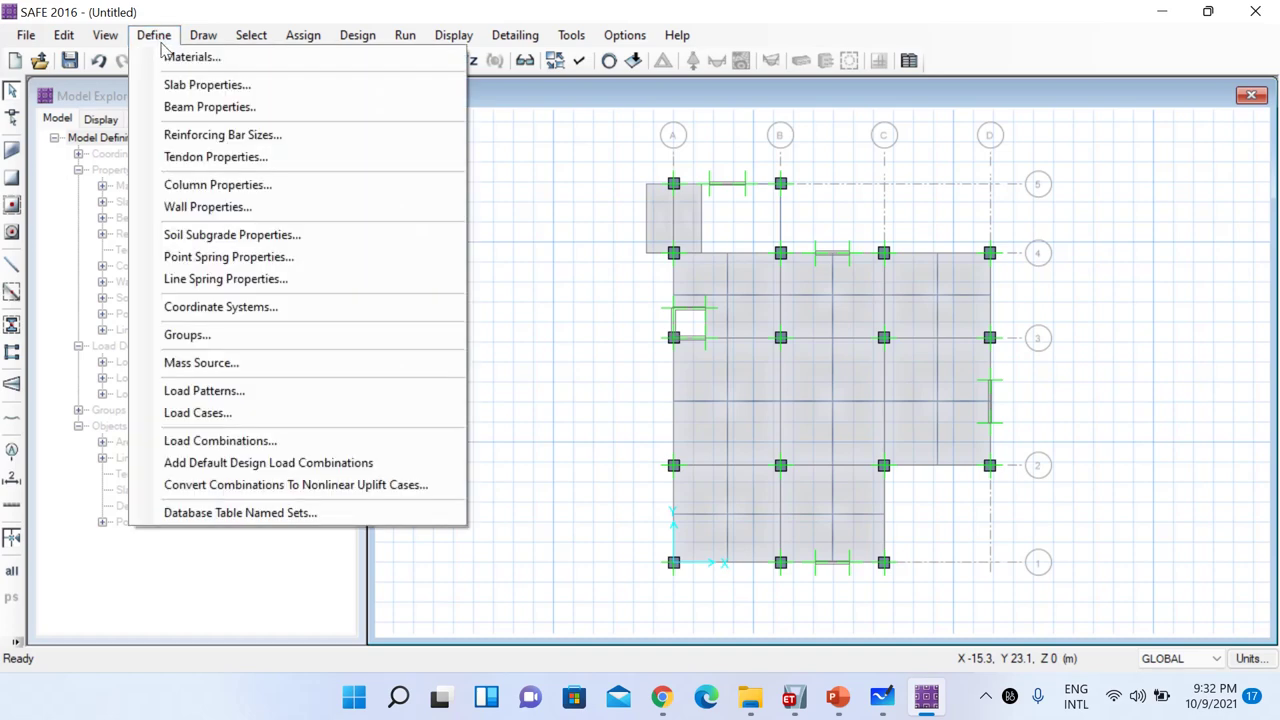
pyautogui.click(185, 57)
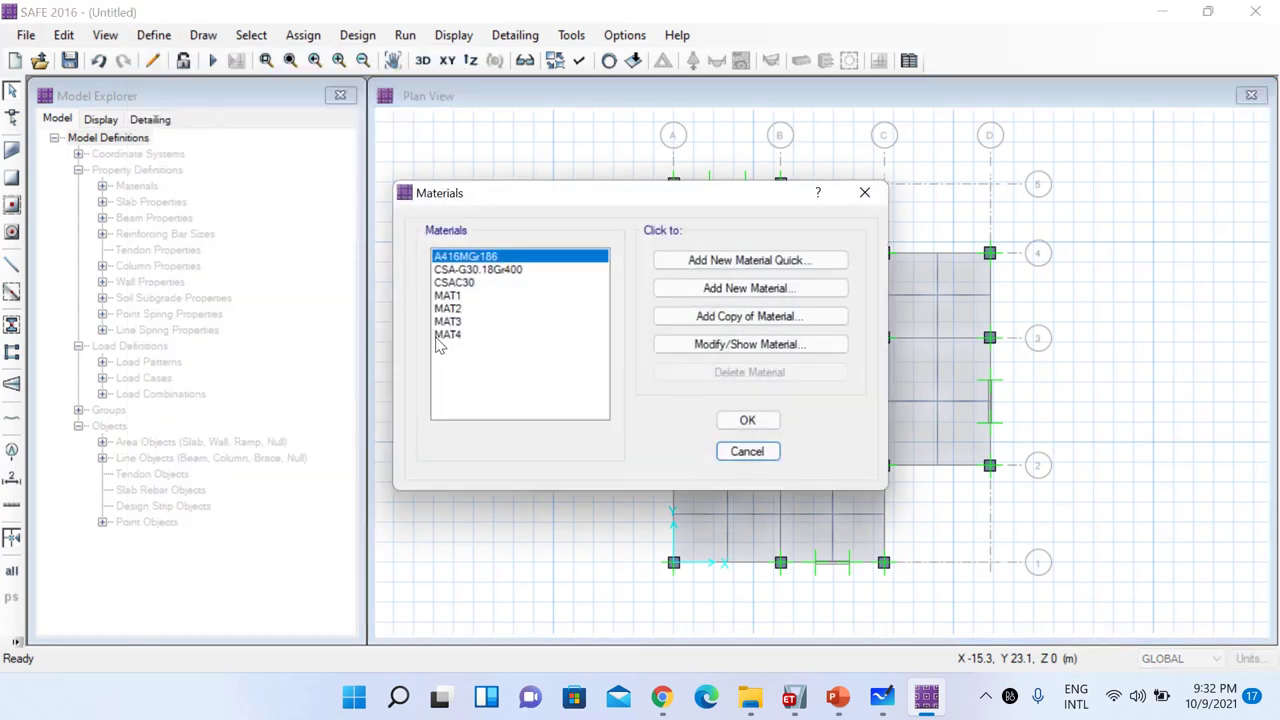
pyautogui.moveTo(497, 204); pyautogui.dragTo(341, 186)
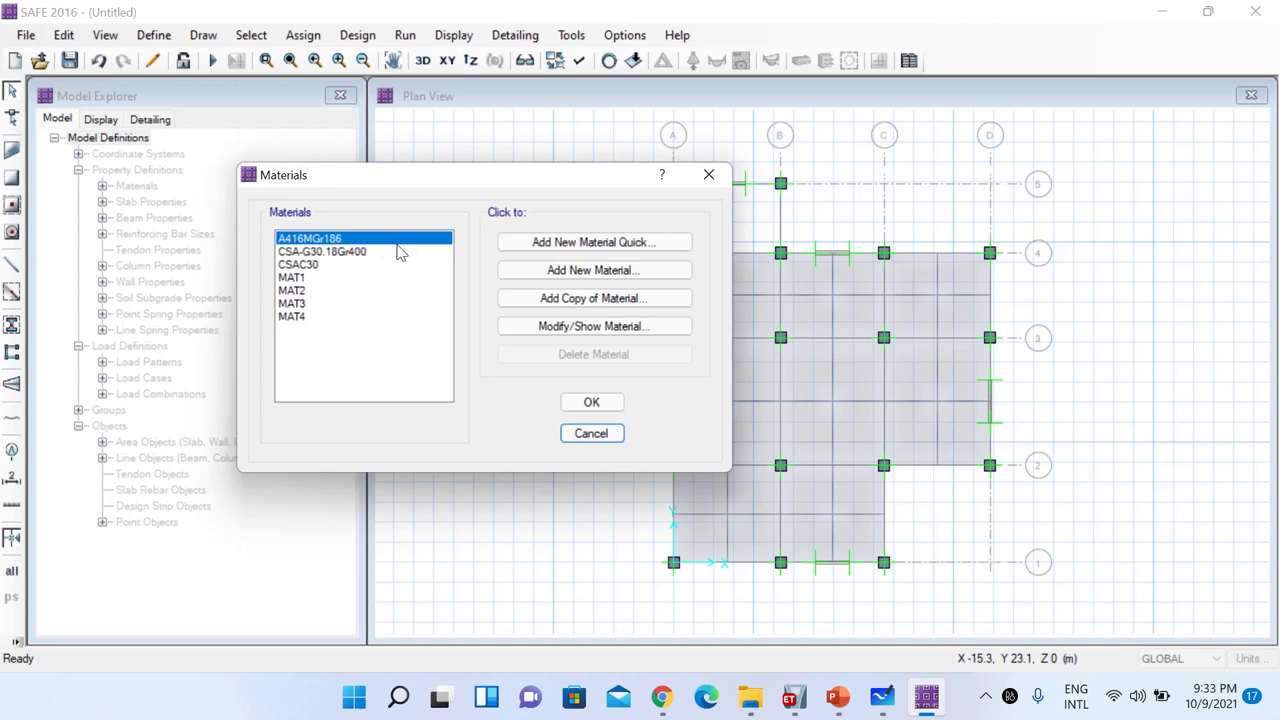
pyautogui.click(590, 327)
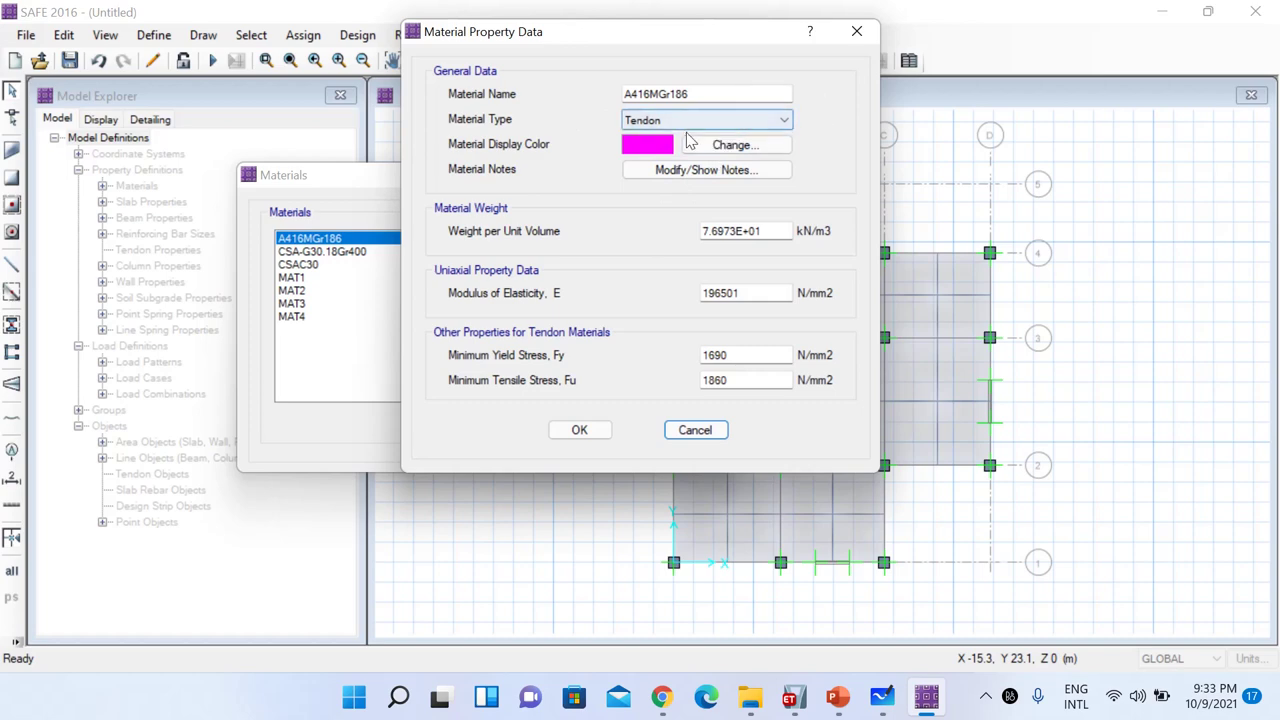
pyautogui.click(857, 31)
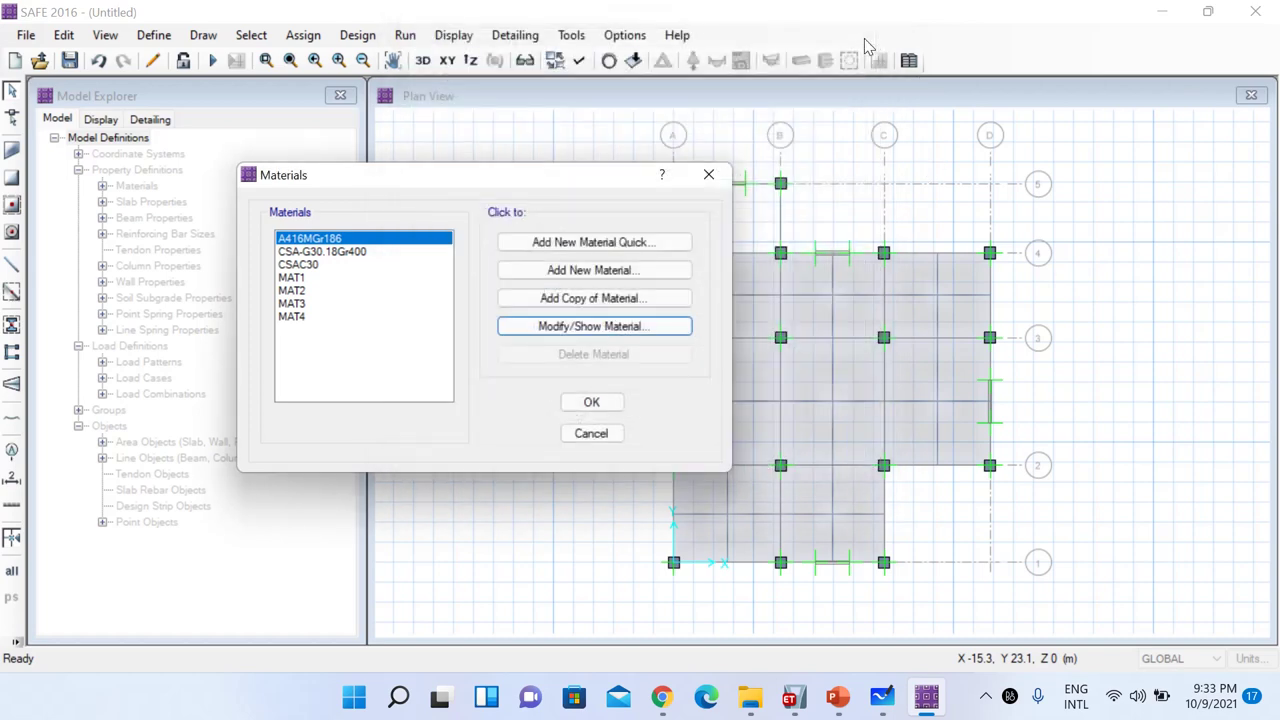
pyautogui.click(330, 252)
pyautogui.click(550, 327)
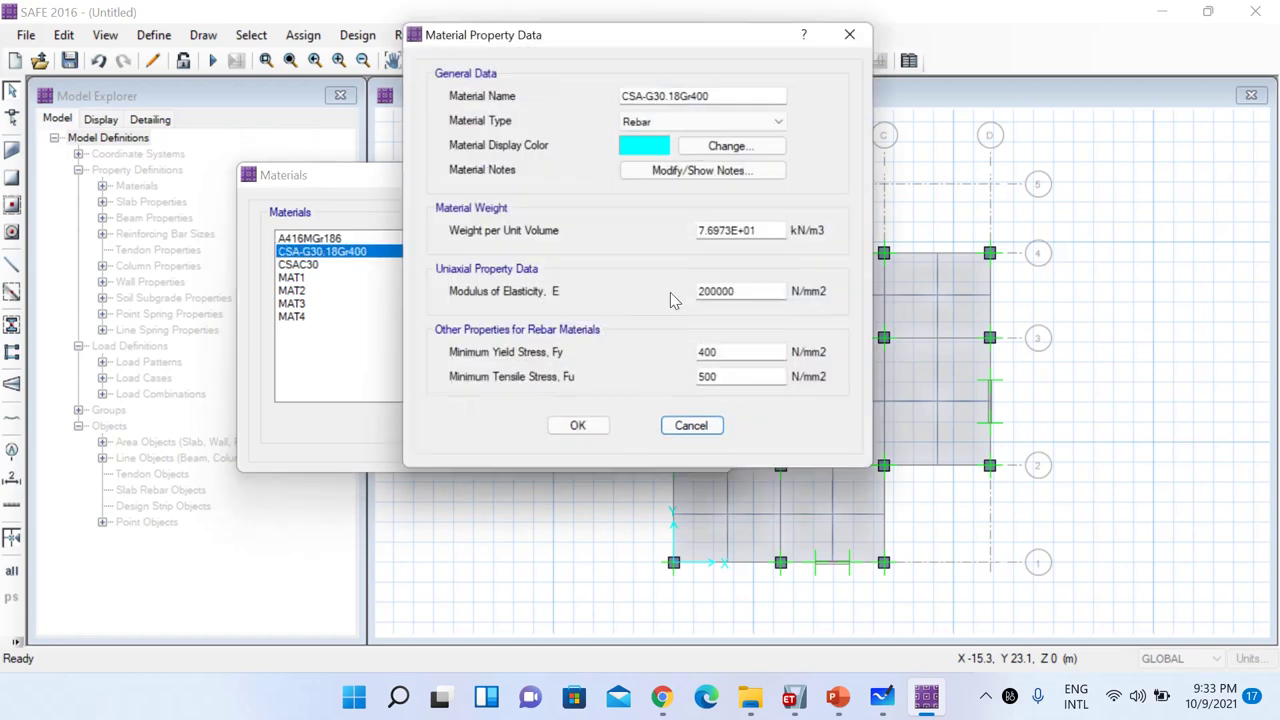
pyautogui.click(857, 31)
pyautogui.click(298, 266)
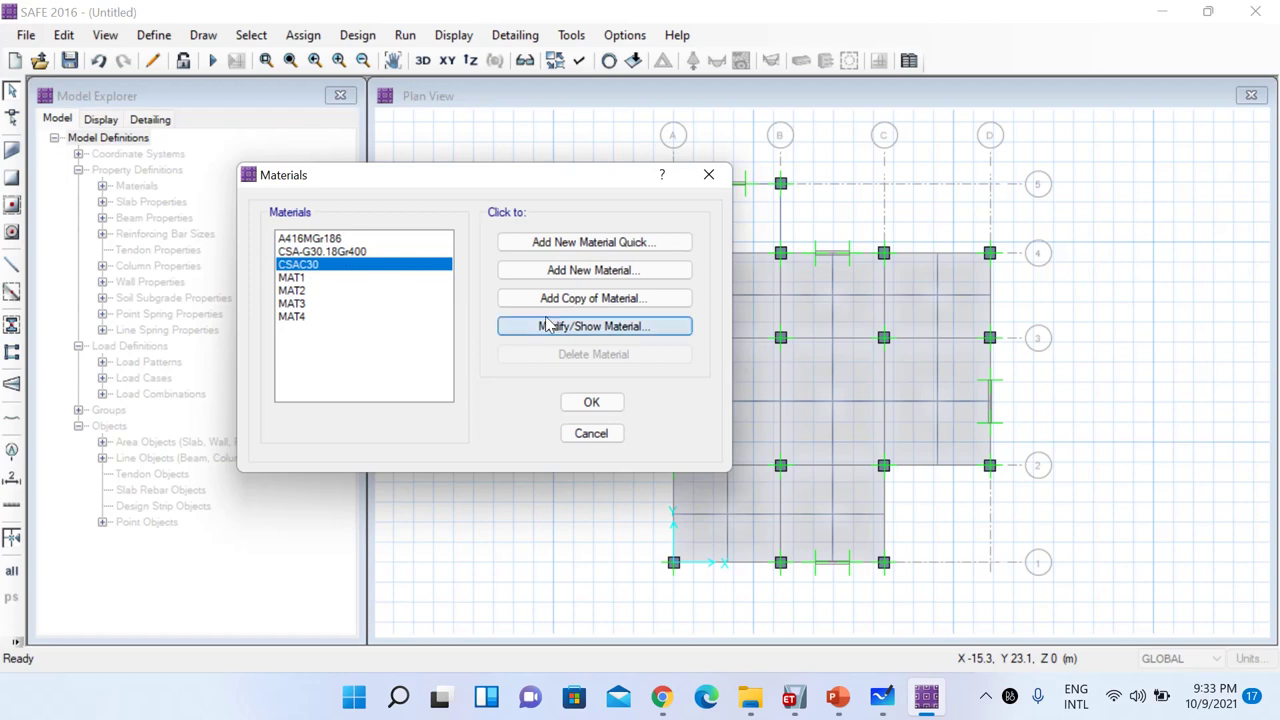
pyautogui.click(578, 330)
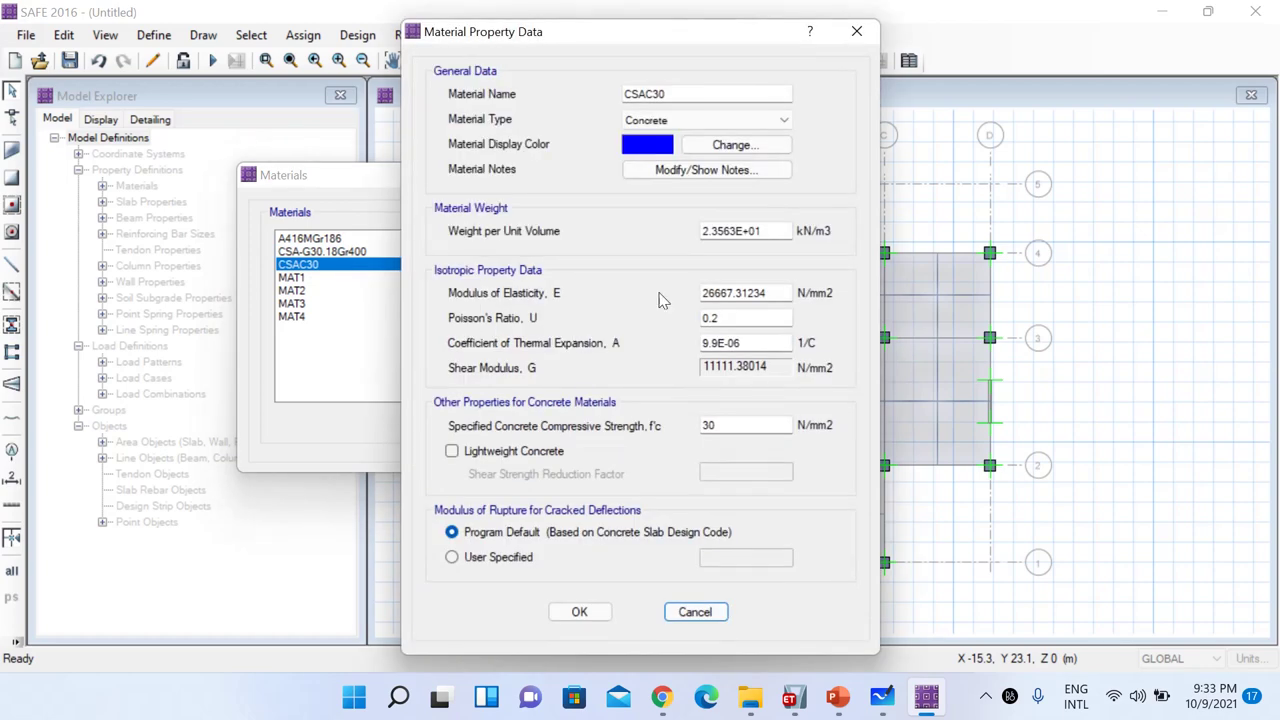
pyautogui.click(857, 31)
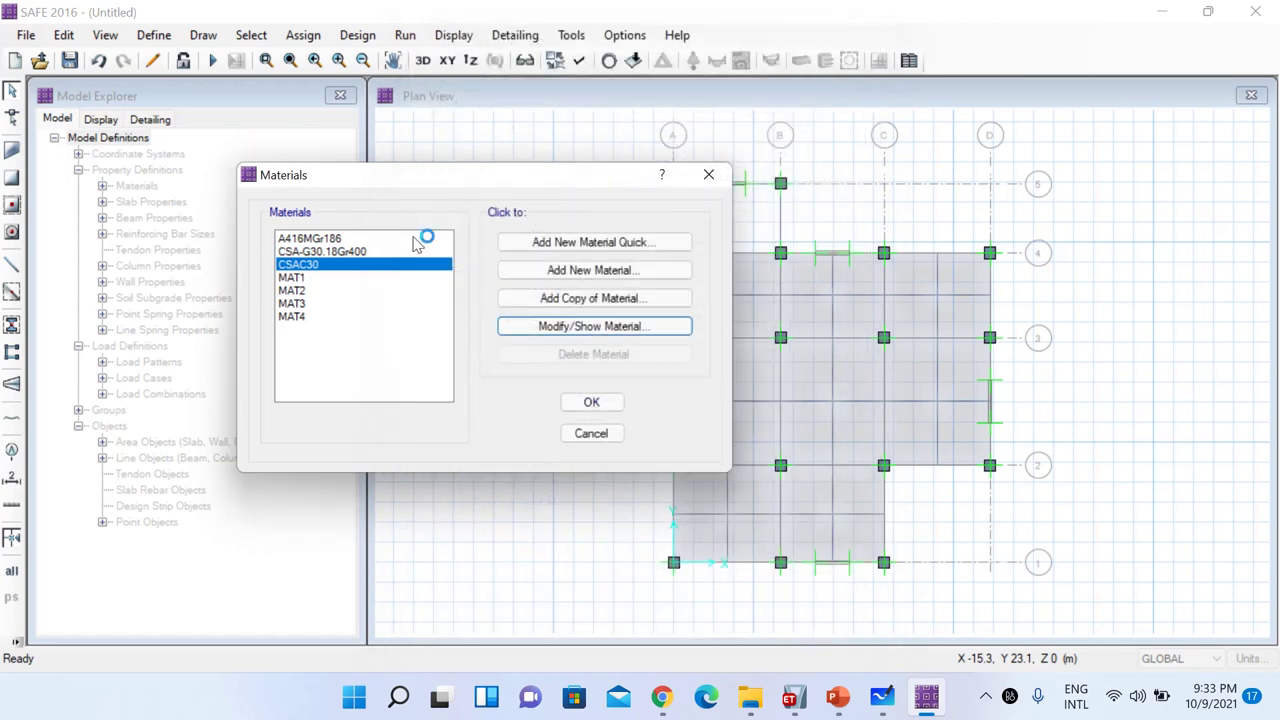
# Try to rename the concrete material MAT1 as M25
pyautogui.click(320, 278)
pyautogui.click(590, 334)
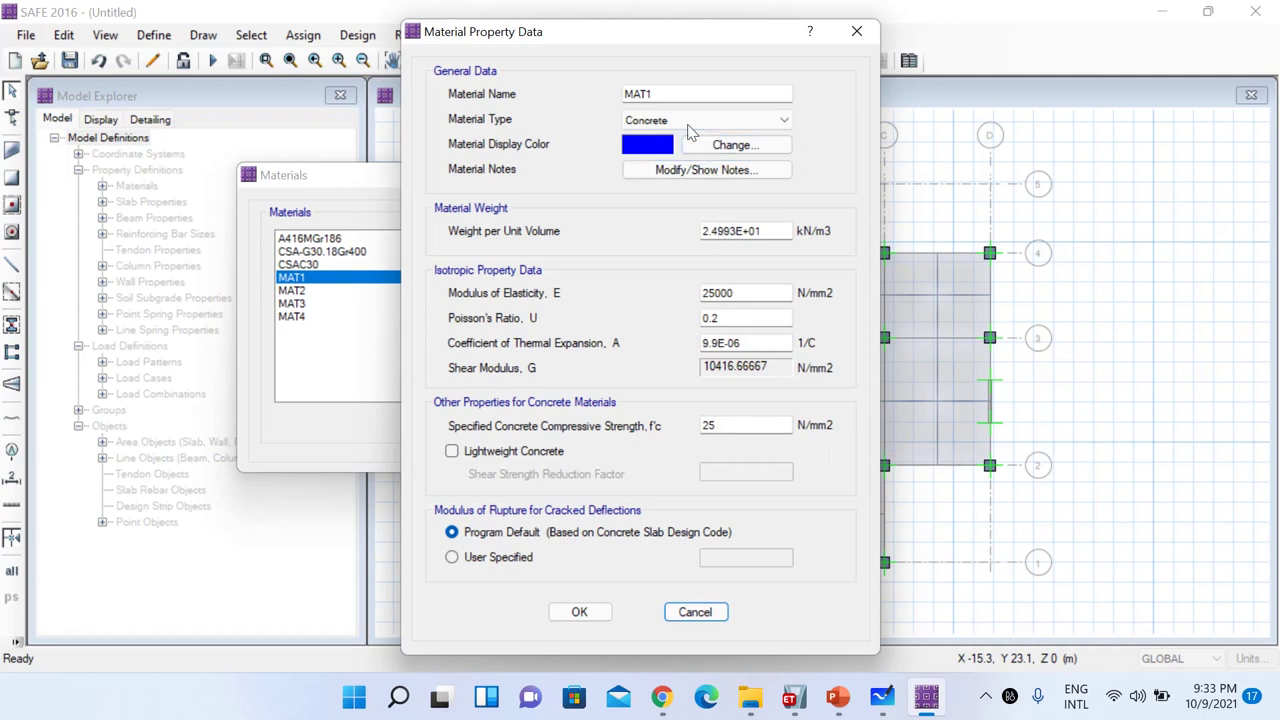
pyautogui.moveTo(647, 92); pyautogui.dragTo(591, 92)
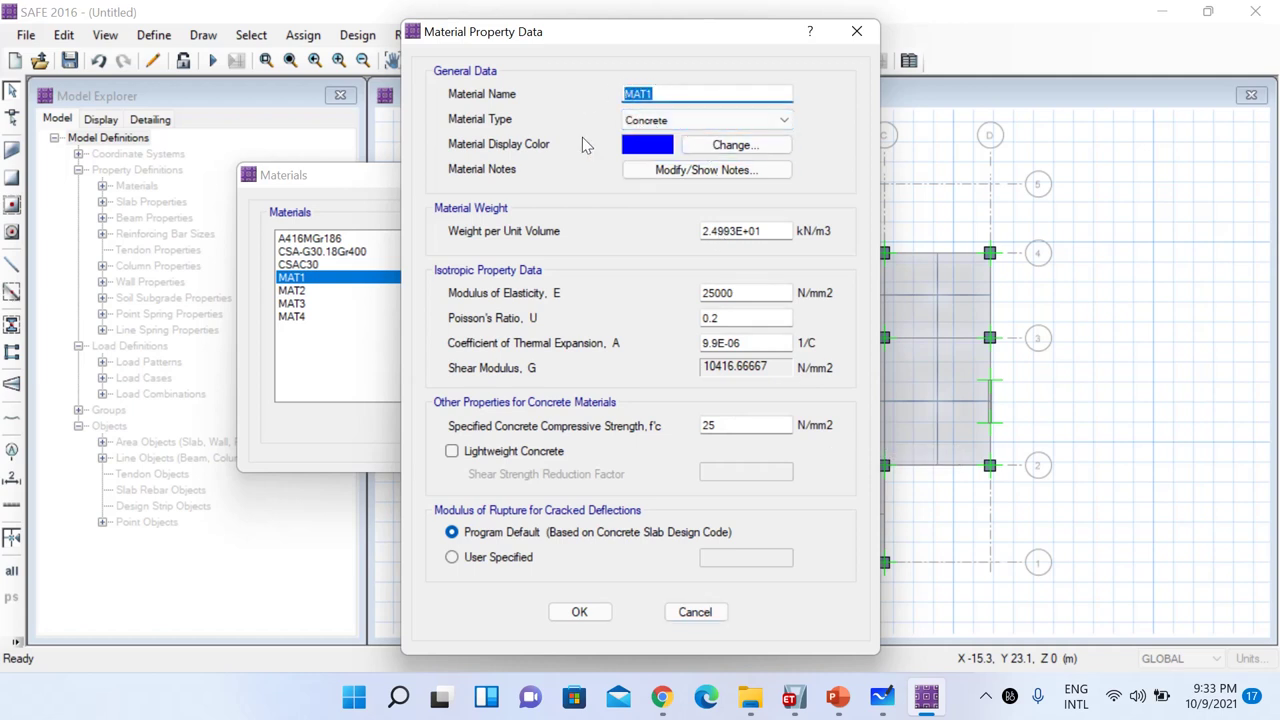
pyautogui.write('m2')
pyautogui.click(579, 611)
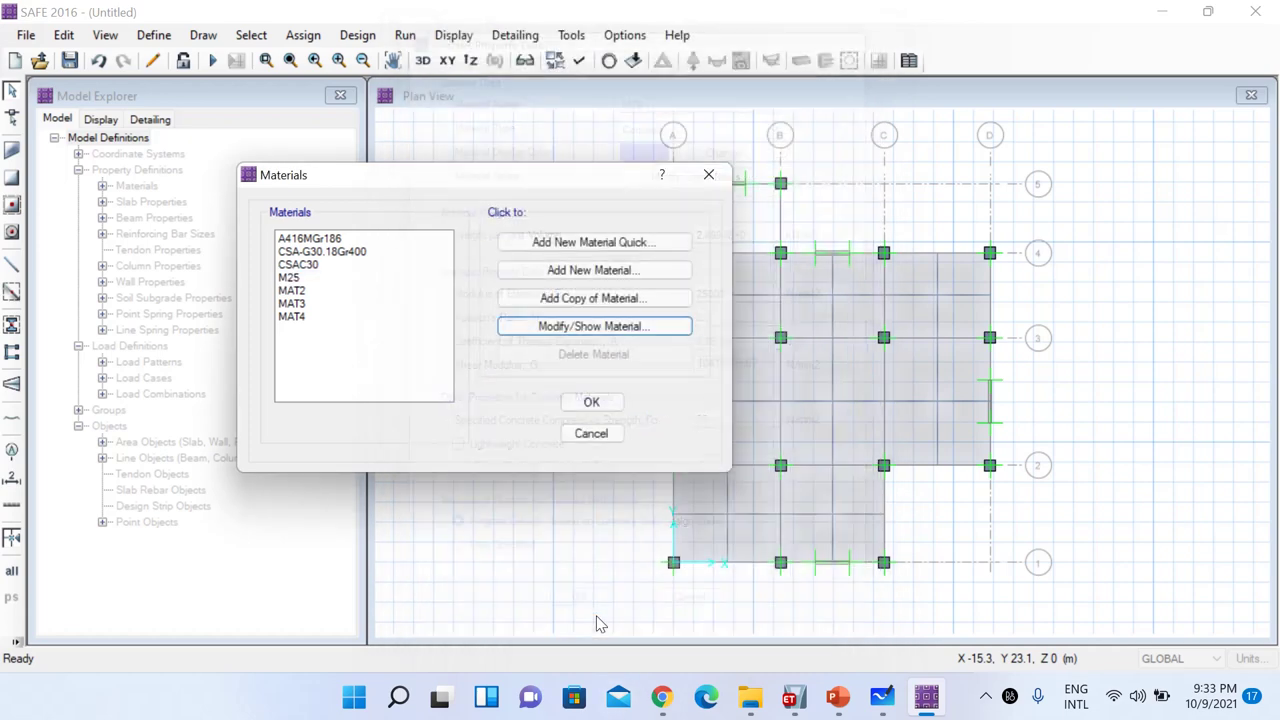
# Try to rename the rebar material MAT2 as Fe500
pyautogui.click(310, 291)
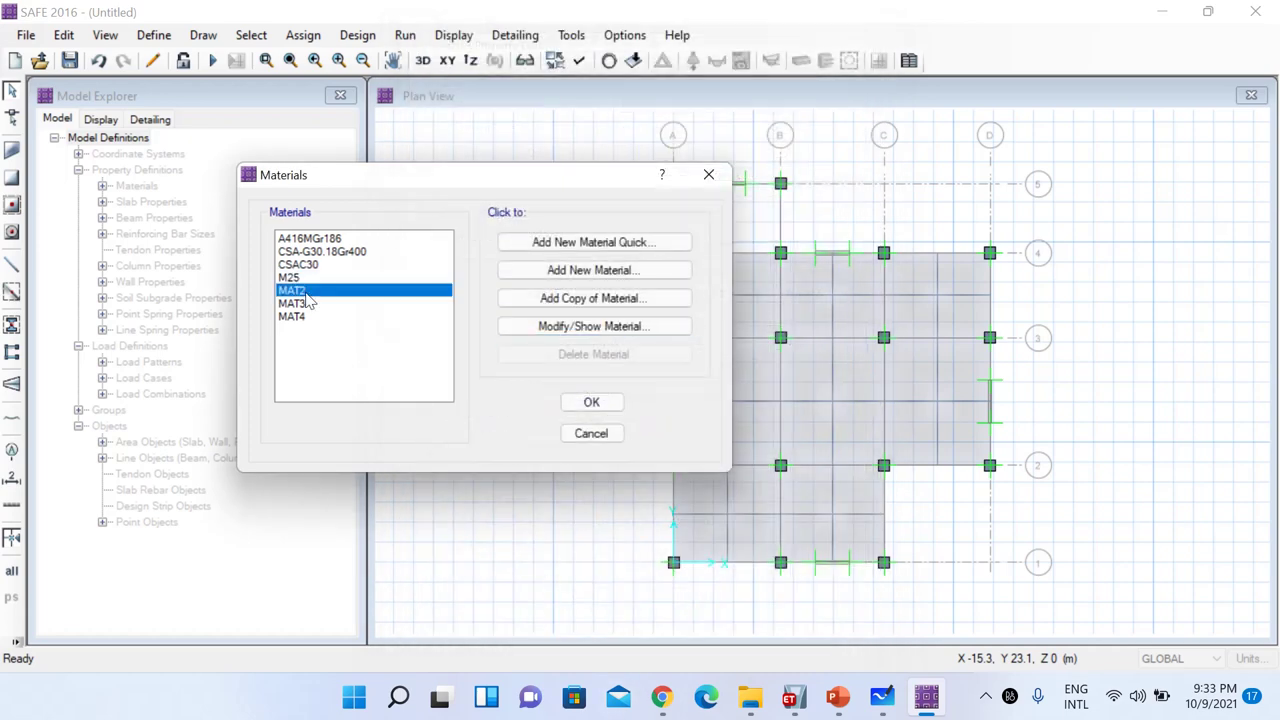
pyautogui.click(594, 327)
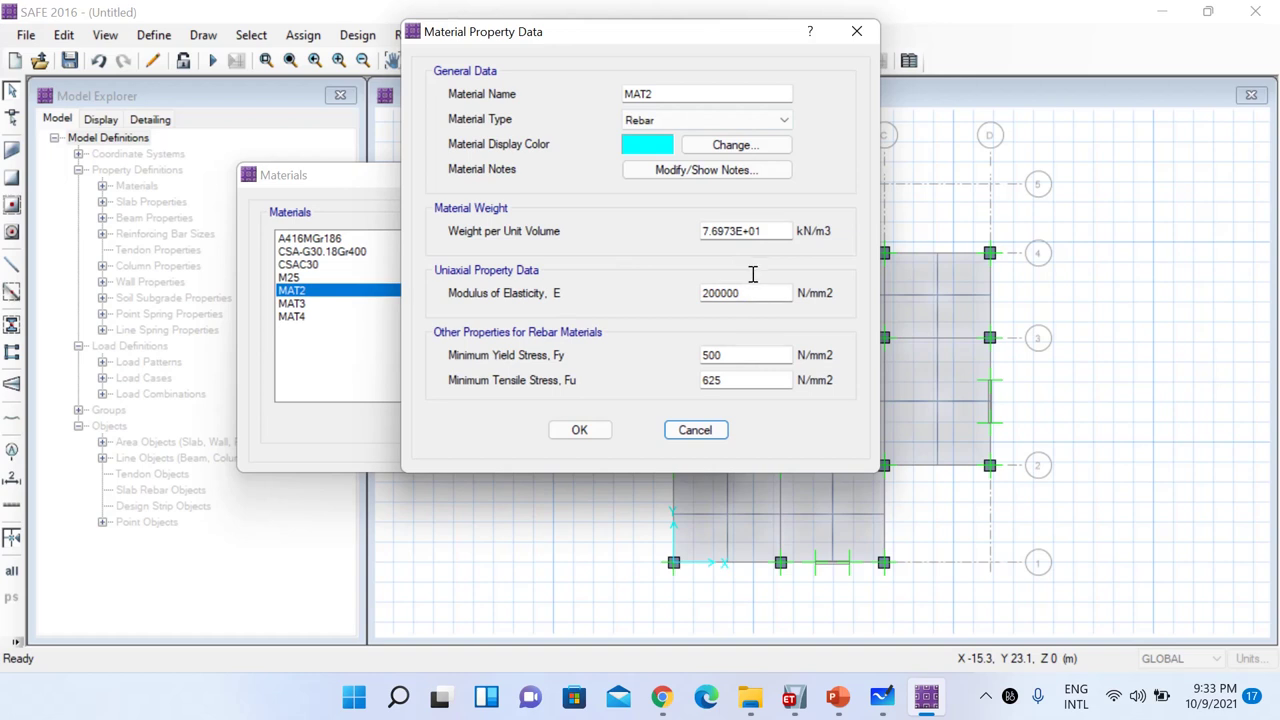
pyautogui.doubleClick(640, 94)
pyautogui.write('F')
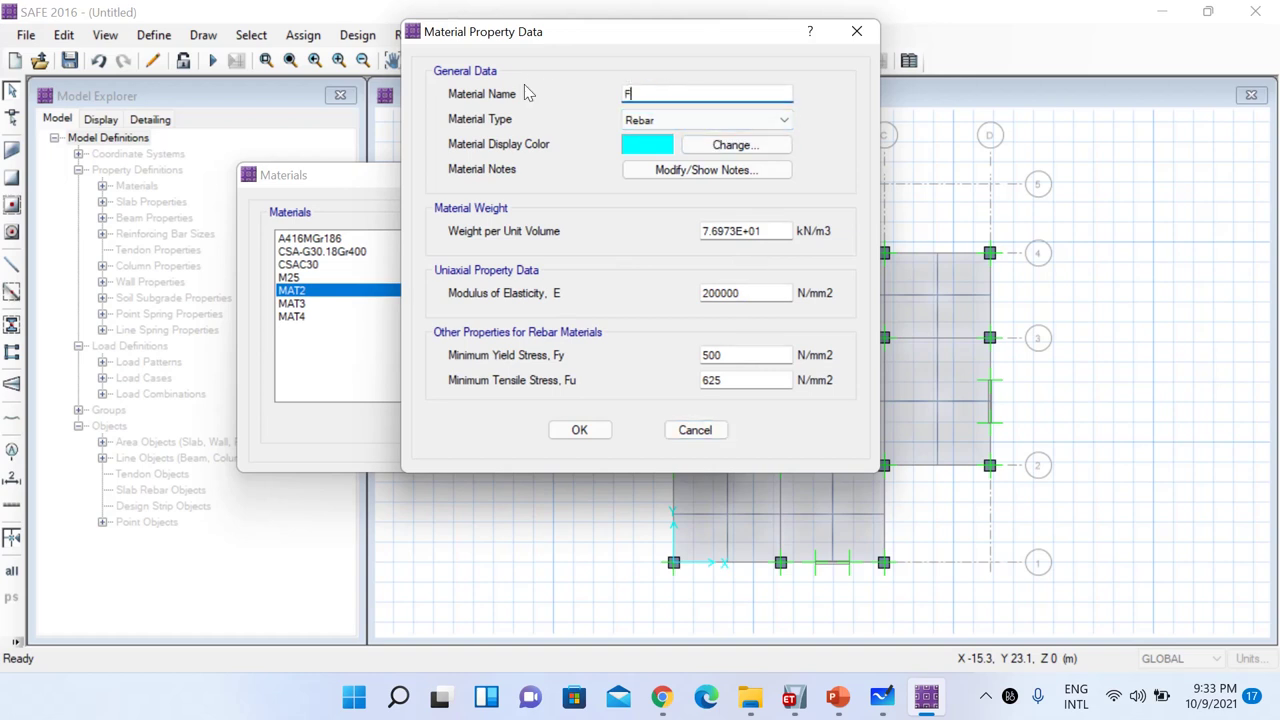
pyautogui.write('e500')
pyautogui.click(580, 430)
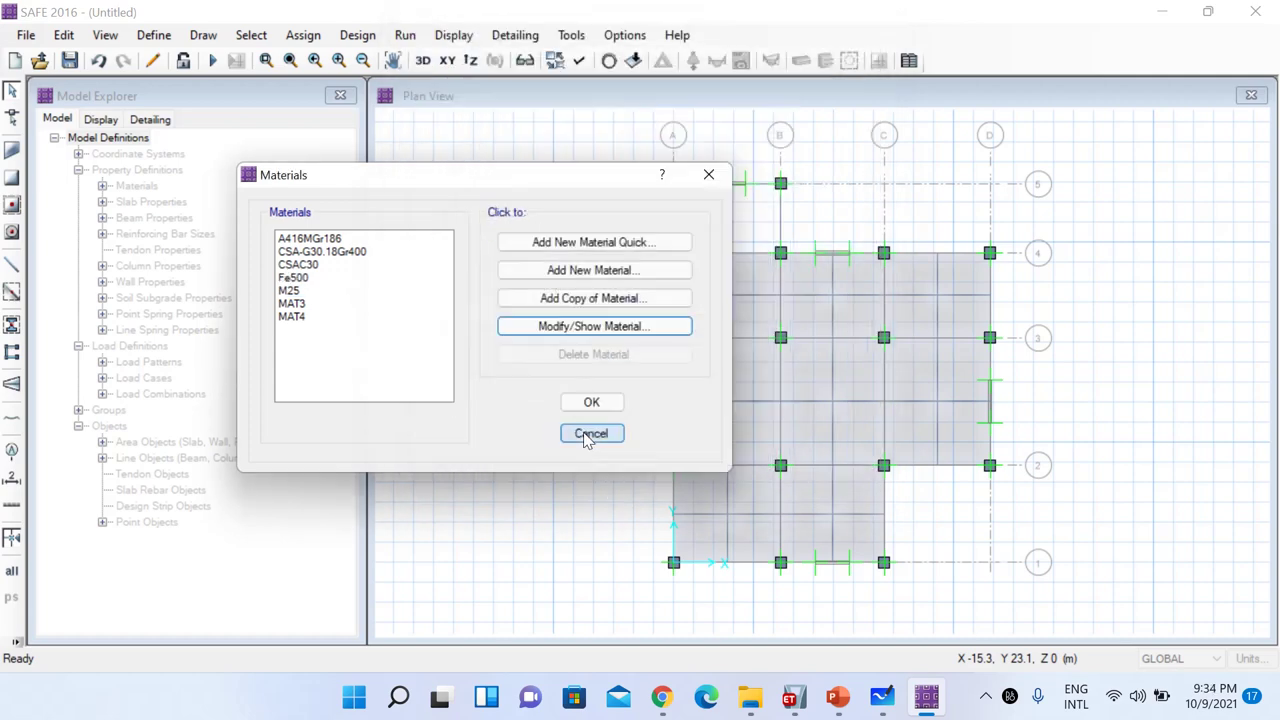
# Review the property data of the MAT3 and MAT4 concrete materials, then close the material definitions without saving
pyautogui.click(316, 304)
pyautogui.click(586, 330)
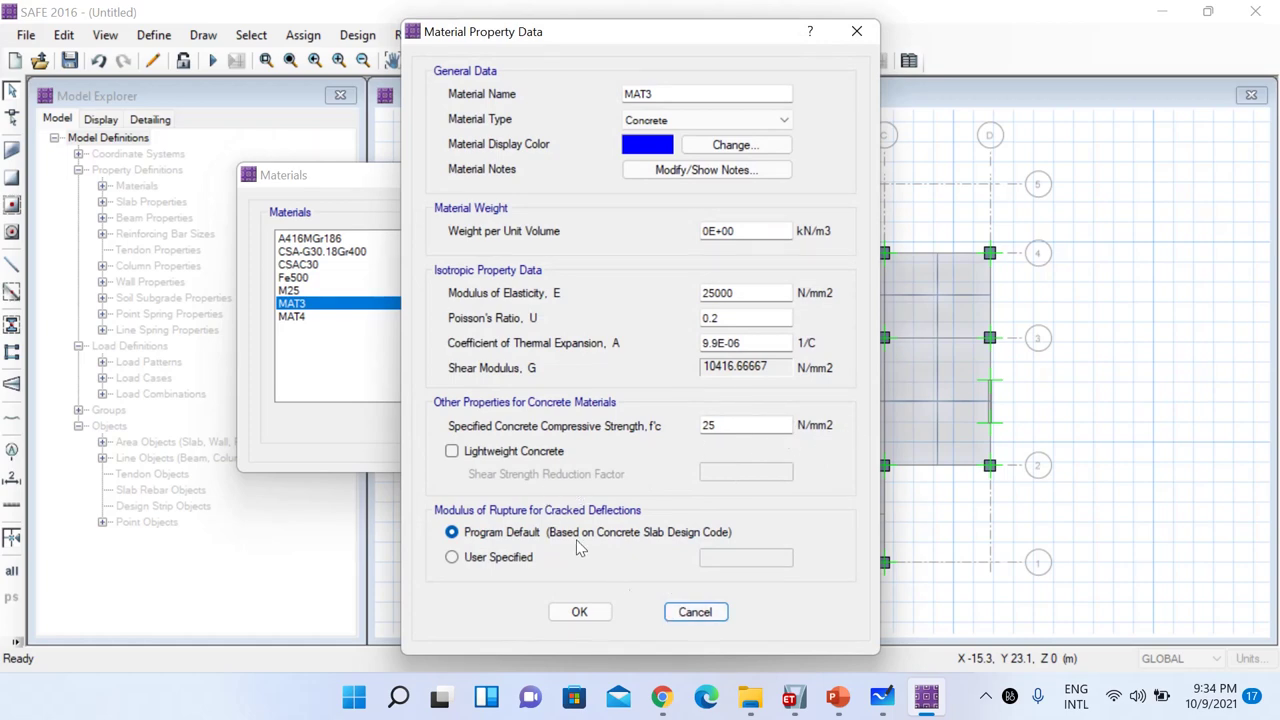
pyautogui.click(700, 612)
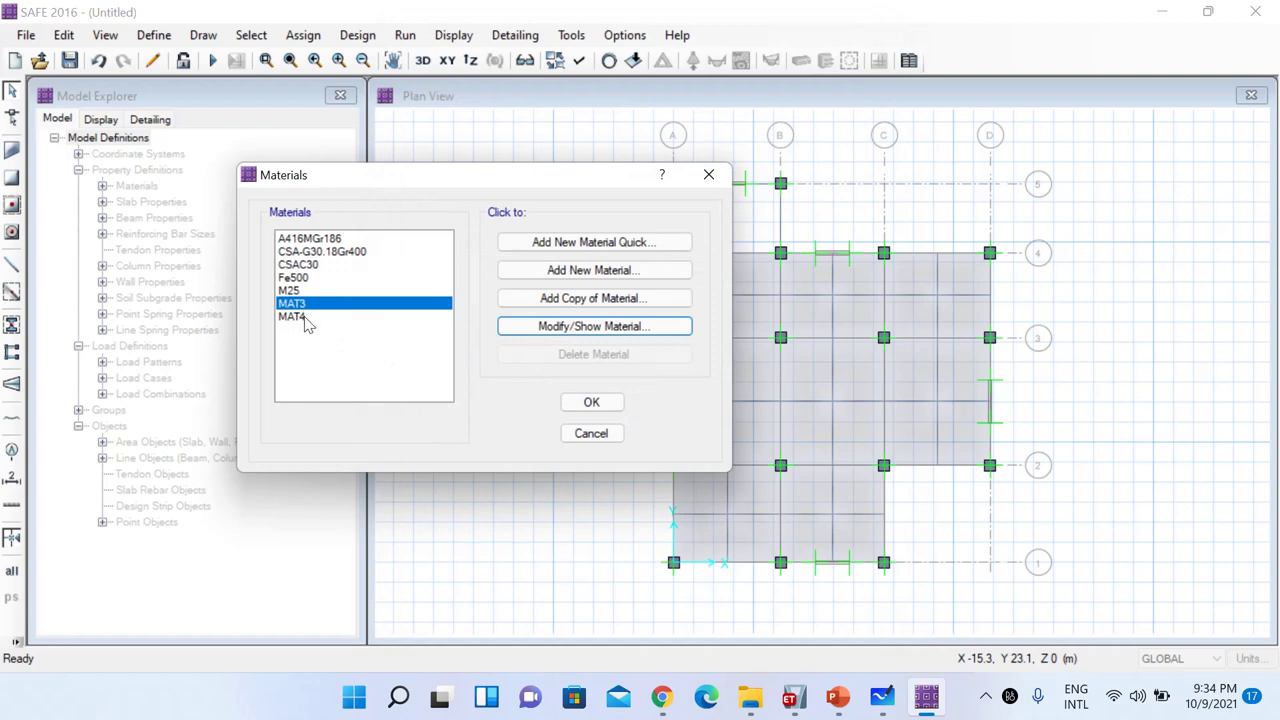
pyautogui.click(300, 317)
pyautogui.click(527, 328)
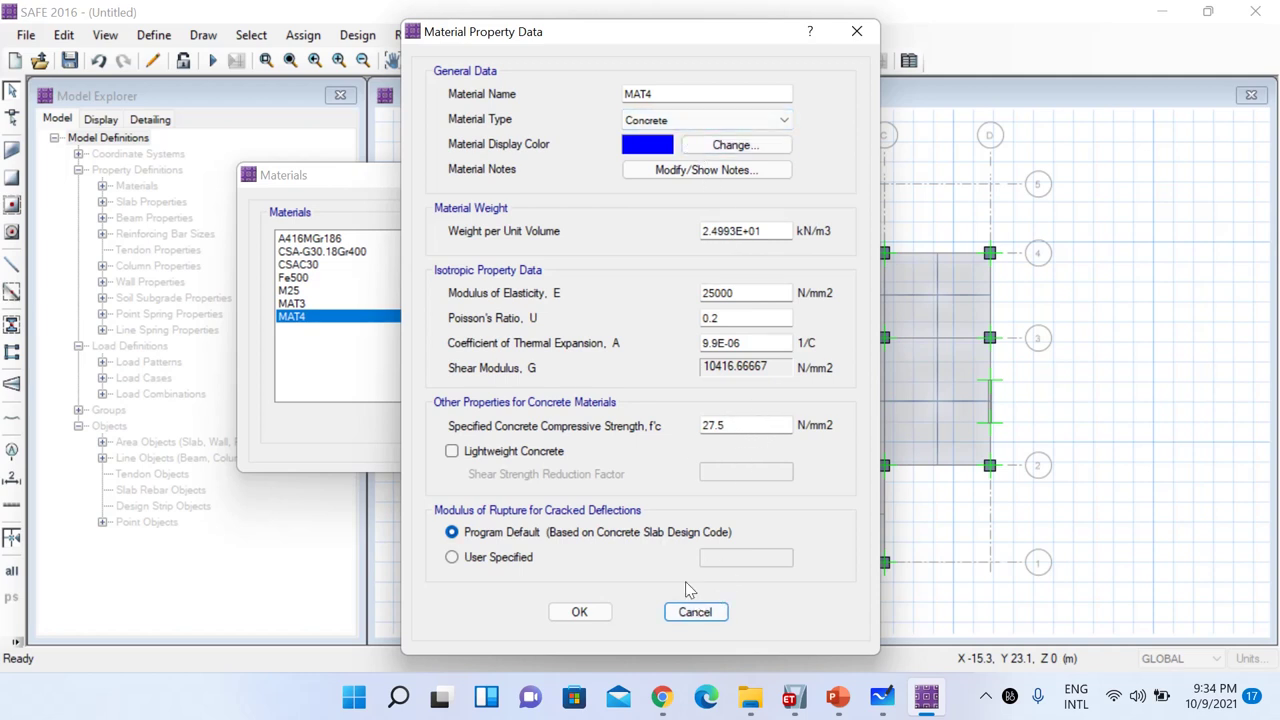
pyautogui.click(857, 31)
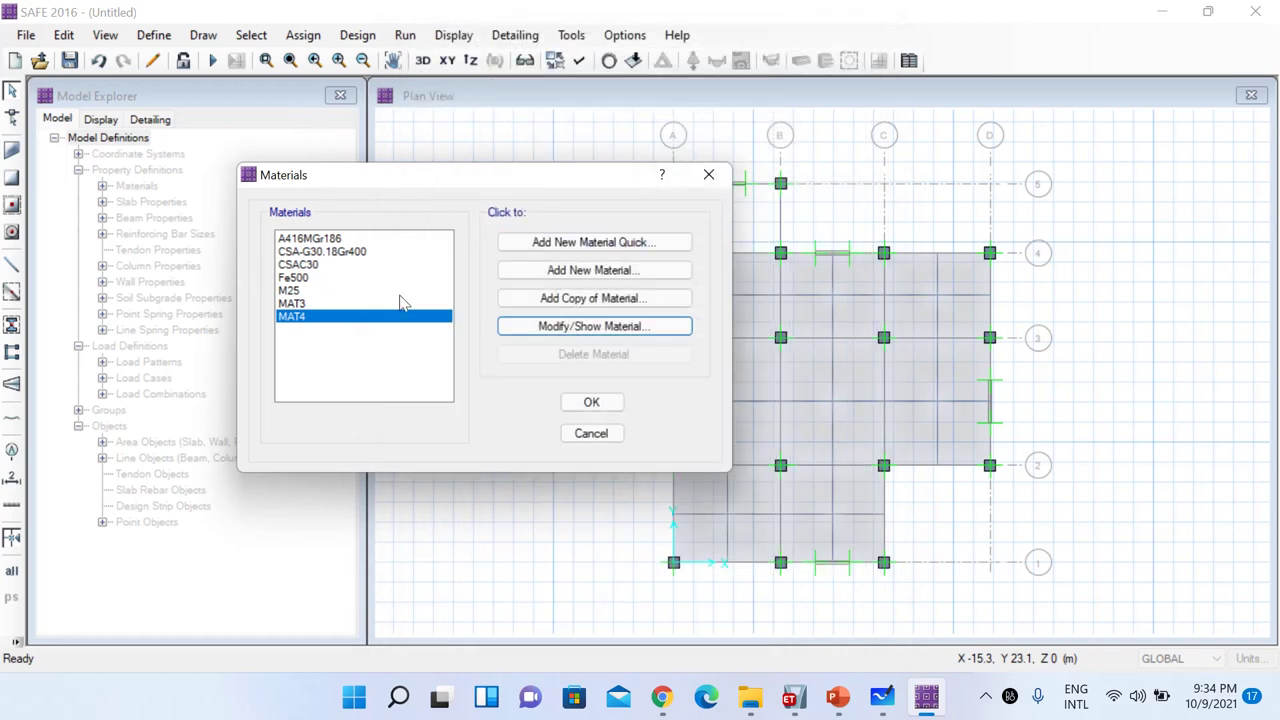
pyautogui.click(708, 176)
# Review the material, type and thickness of the SLAB1 and SLAB125 slab properties without changing them
pyautogui.click(165, 35)
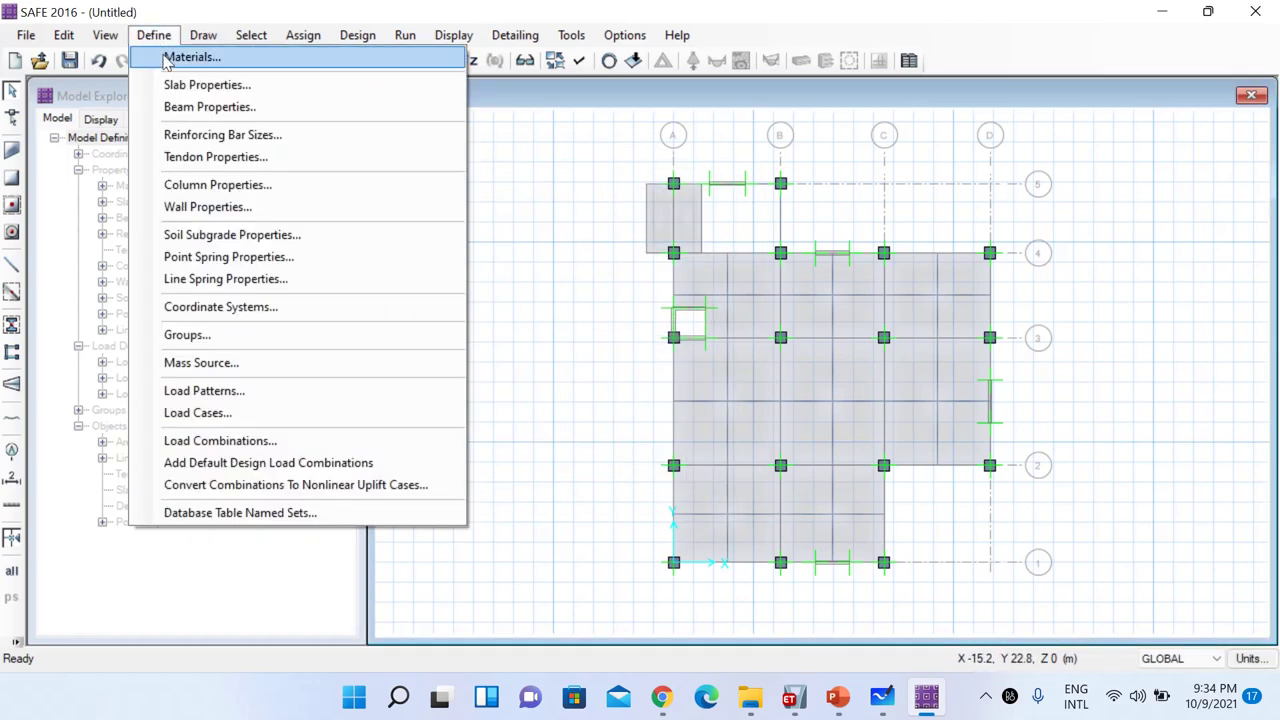
pyautogui.click(192, 86)
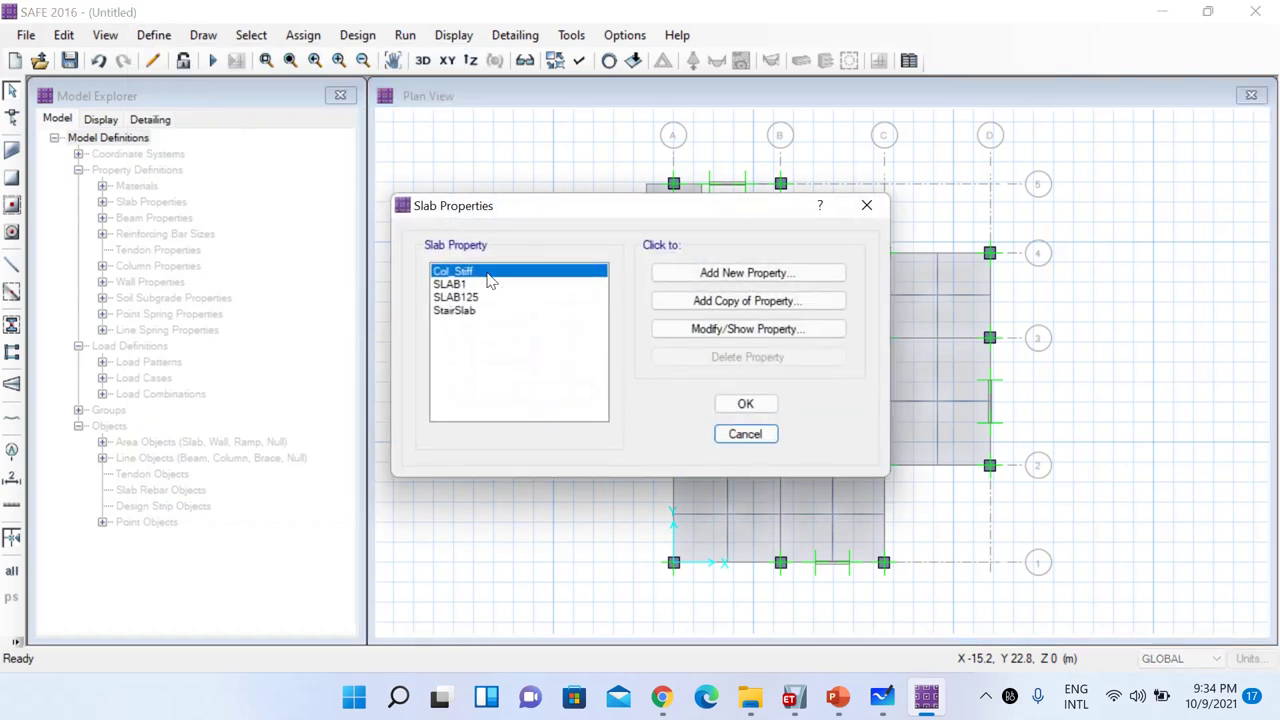
pyautogui.click(460, 284)
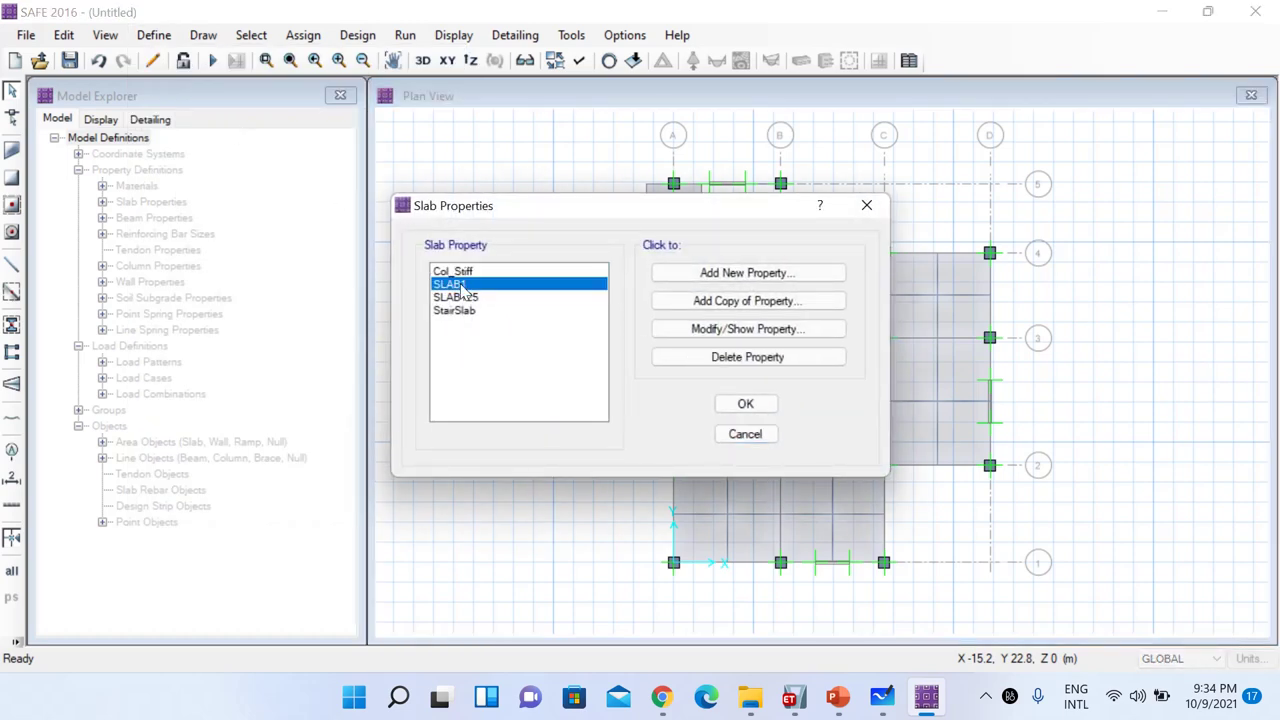
pyautogui.click(733, 341)
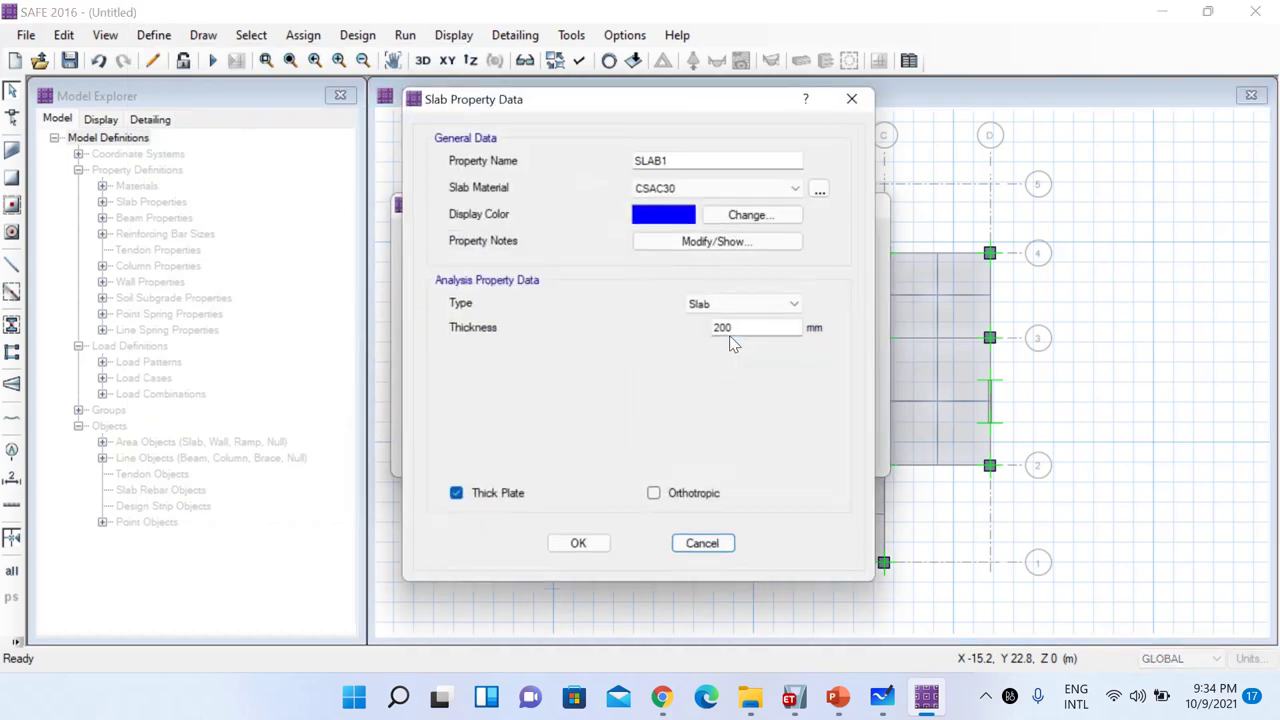
pyautogui.click(858, 96)
pyautogui.click(480, 297)
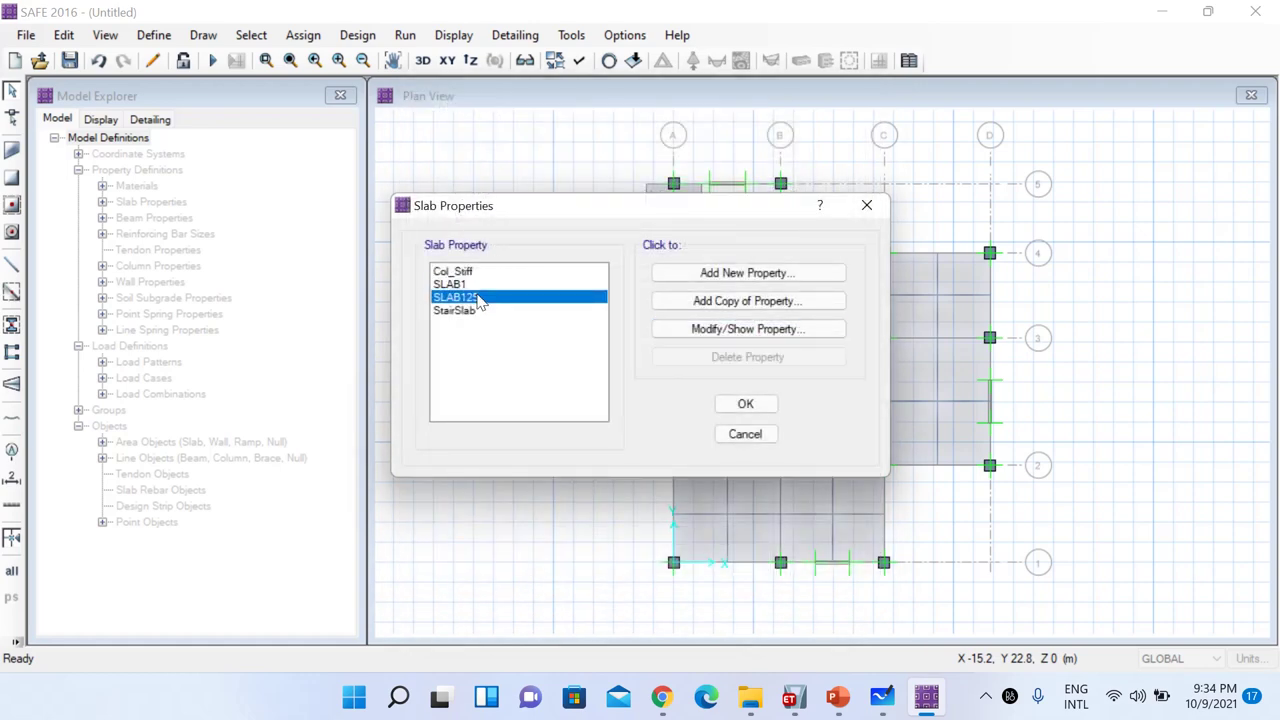
pyautogui.click(748, 331)
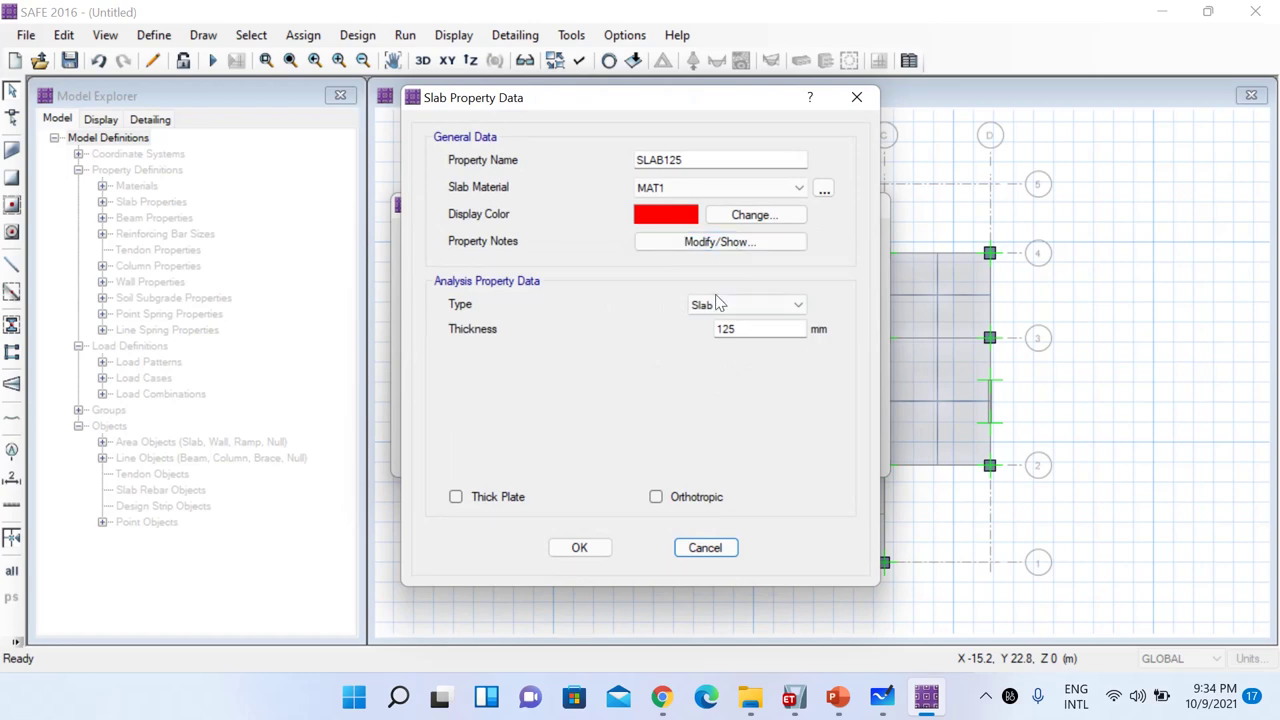
pyautogui.click(857, 97)
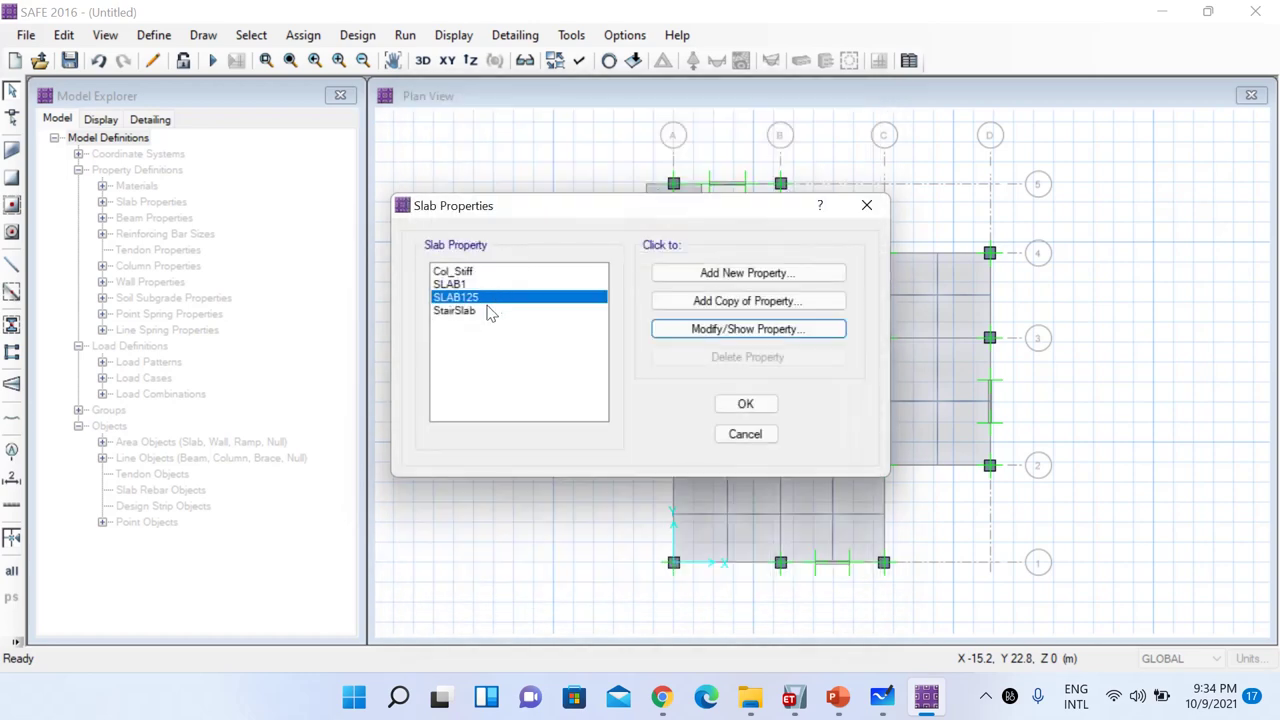
# Review the StairSlab and Col_Stiff slab properties, then leave the slab property definitions without changes
pyautogui.click(470, 311)
pyautogui.click(698, 332)
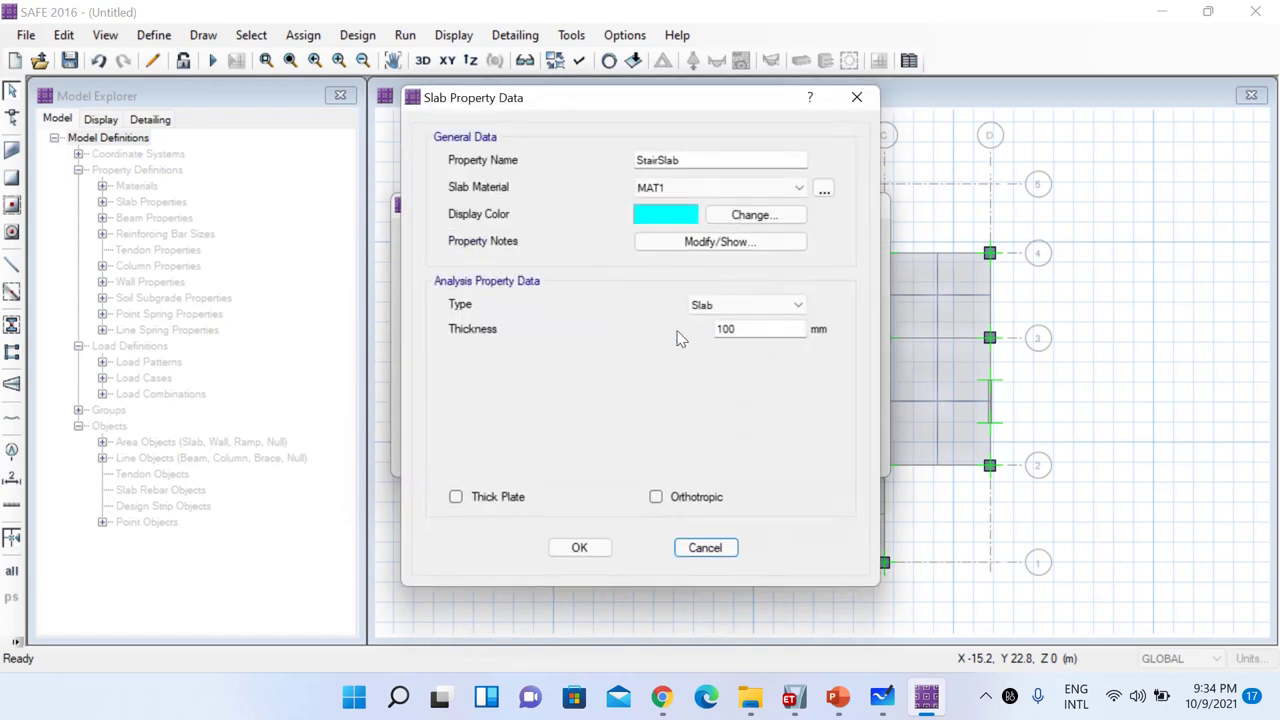
pyautogui.click(857, 97)
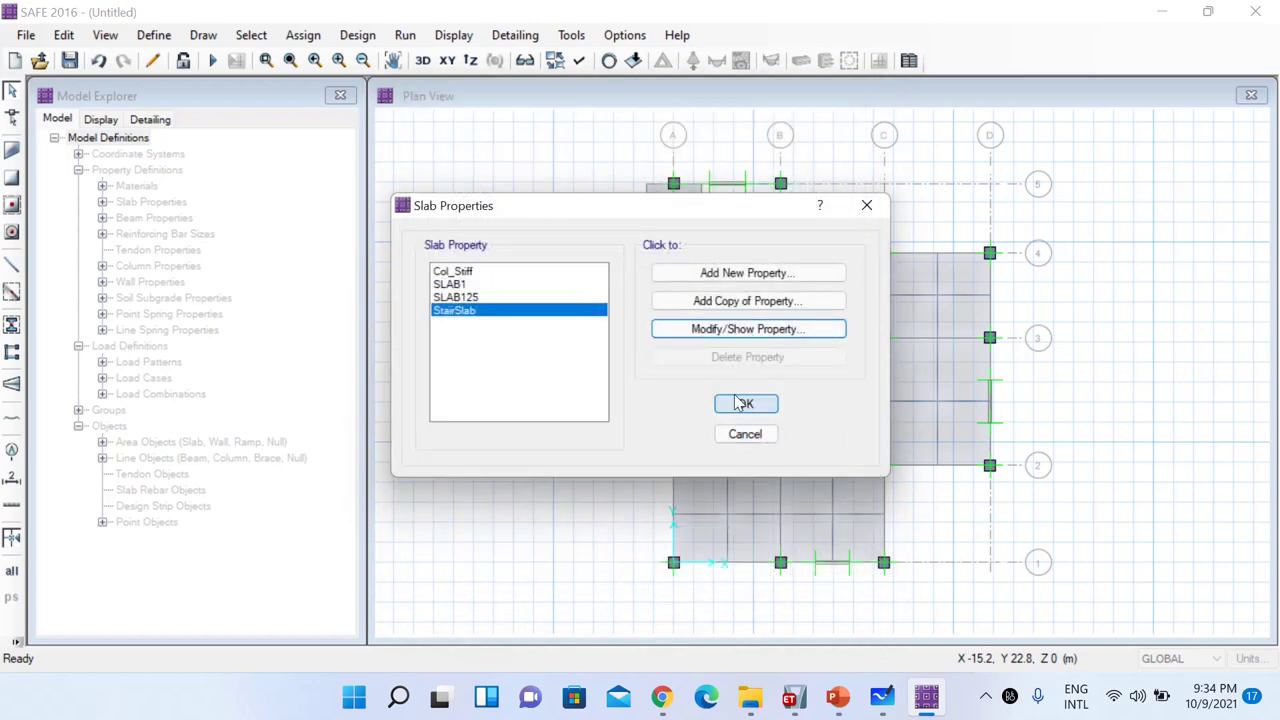
pyautogui.click(458, 273)
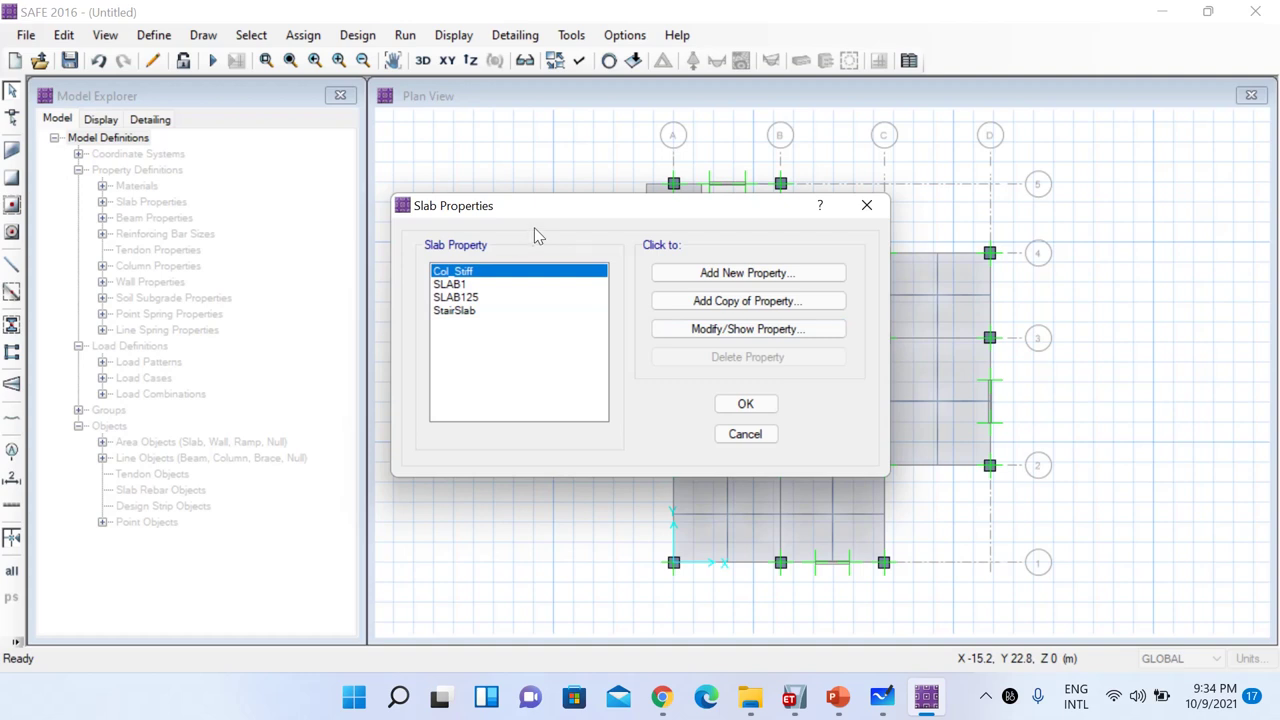
pyautogui.click(748, 329)
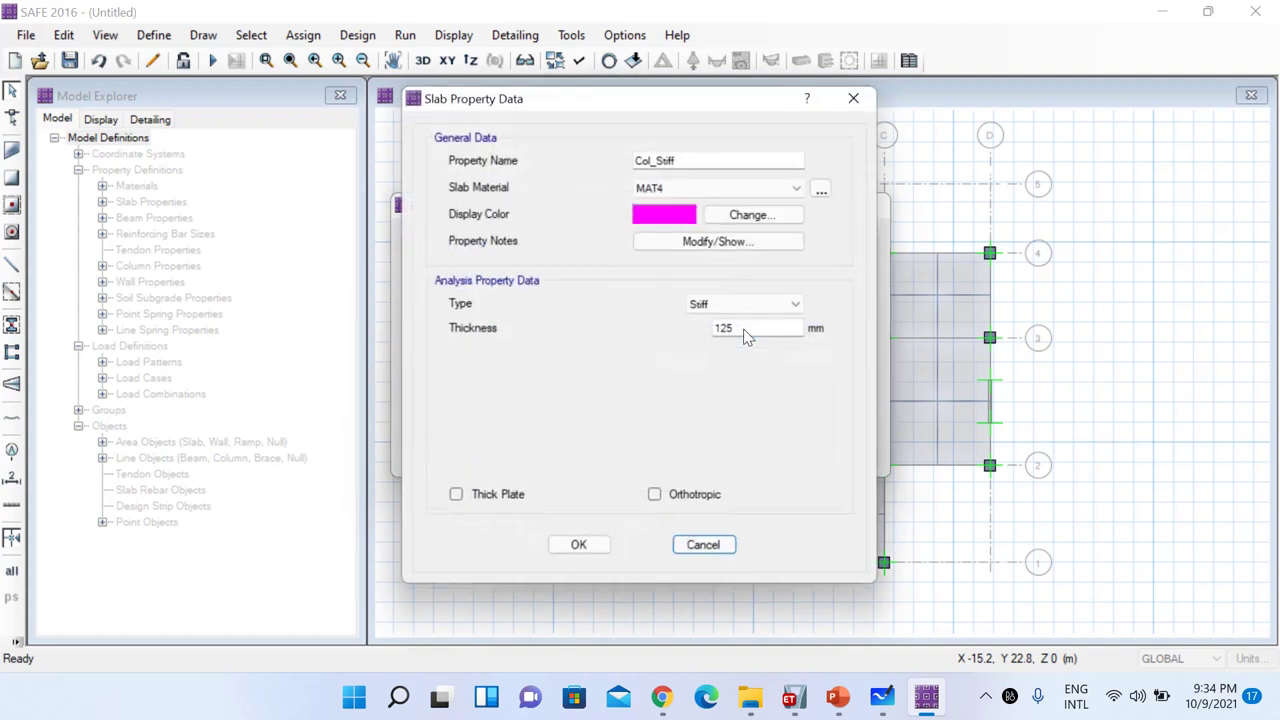
pyautogui.click(857, 98)
pyautogui.click(742, 436)
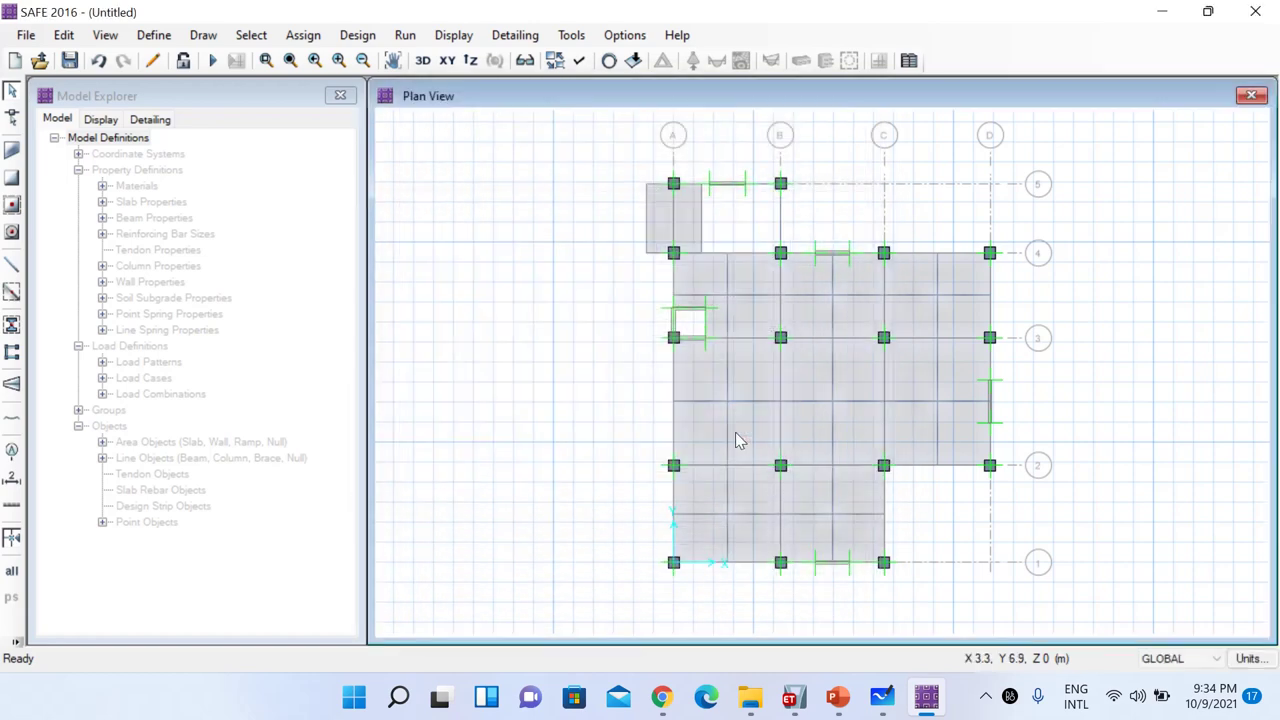
# Review the complete list of defined load patterns, including the earthquake patterns, without changing them
pyautogui.click(153, 36)
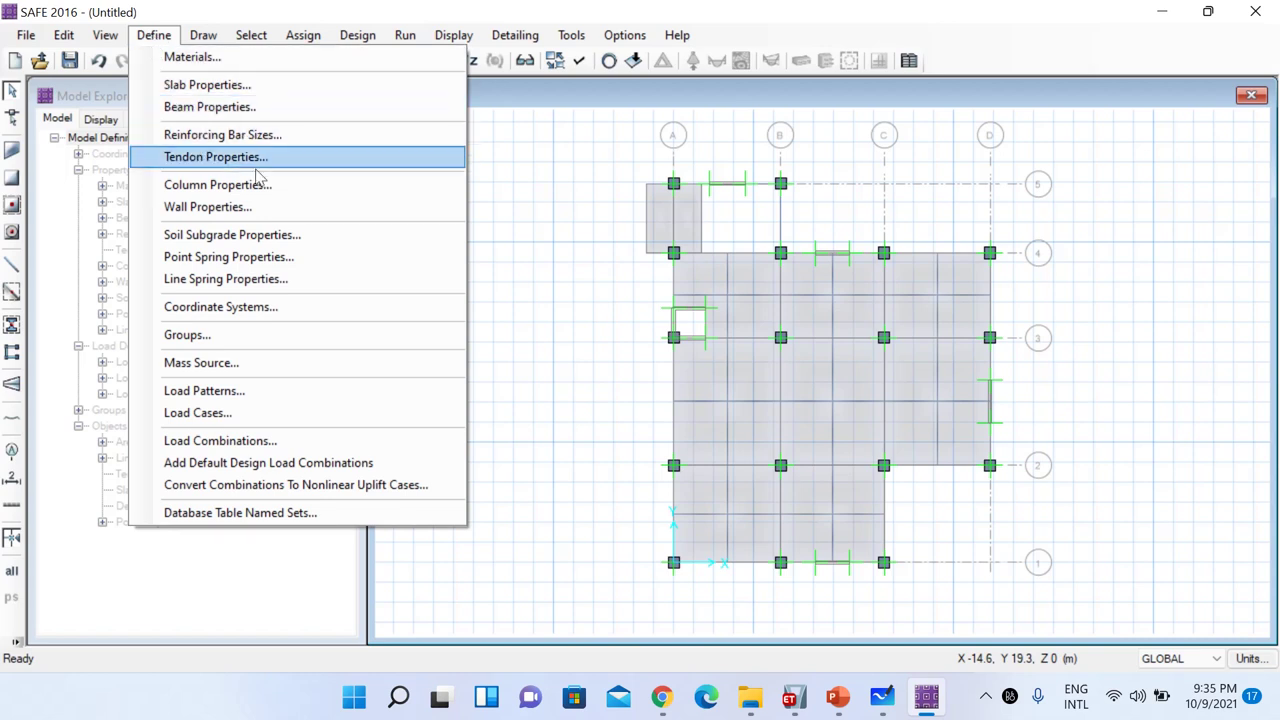
pyautogui.click(279, 197)
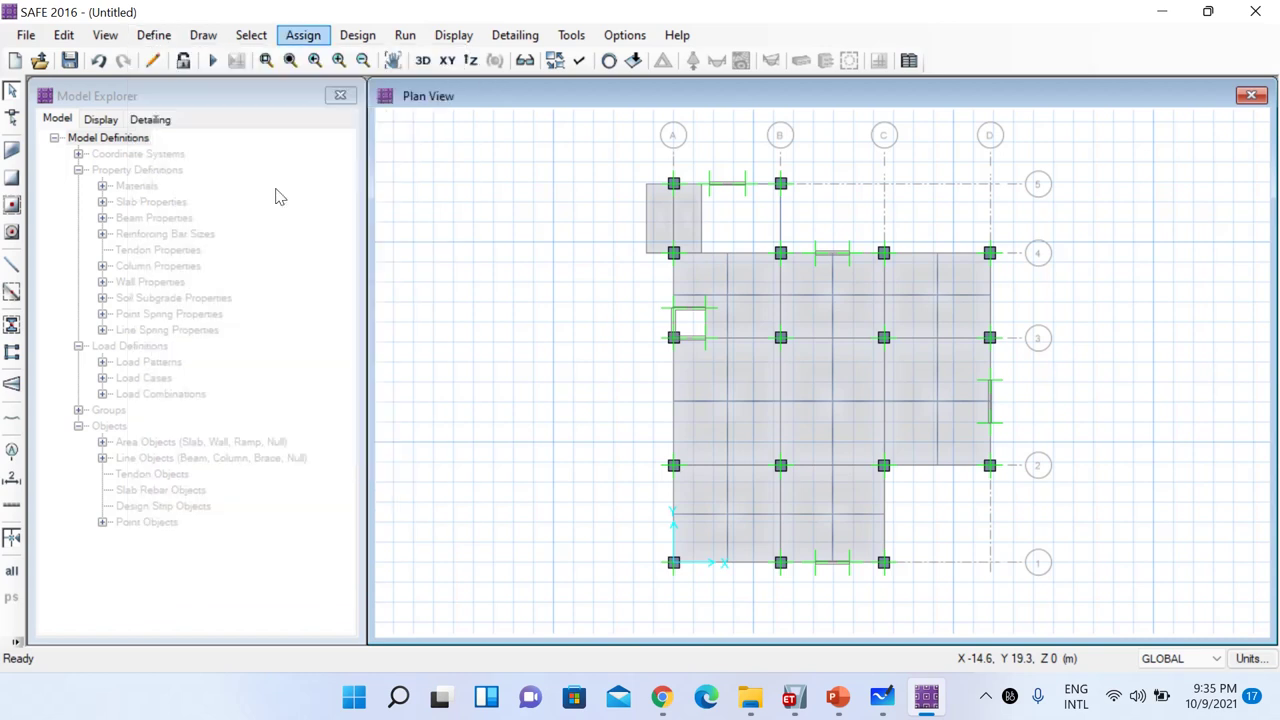
pyautogui.click(153, 35)
pyautogui.click(233, 394)
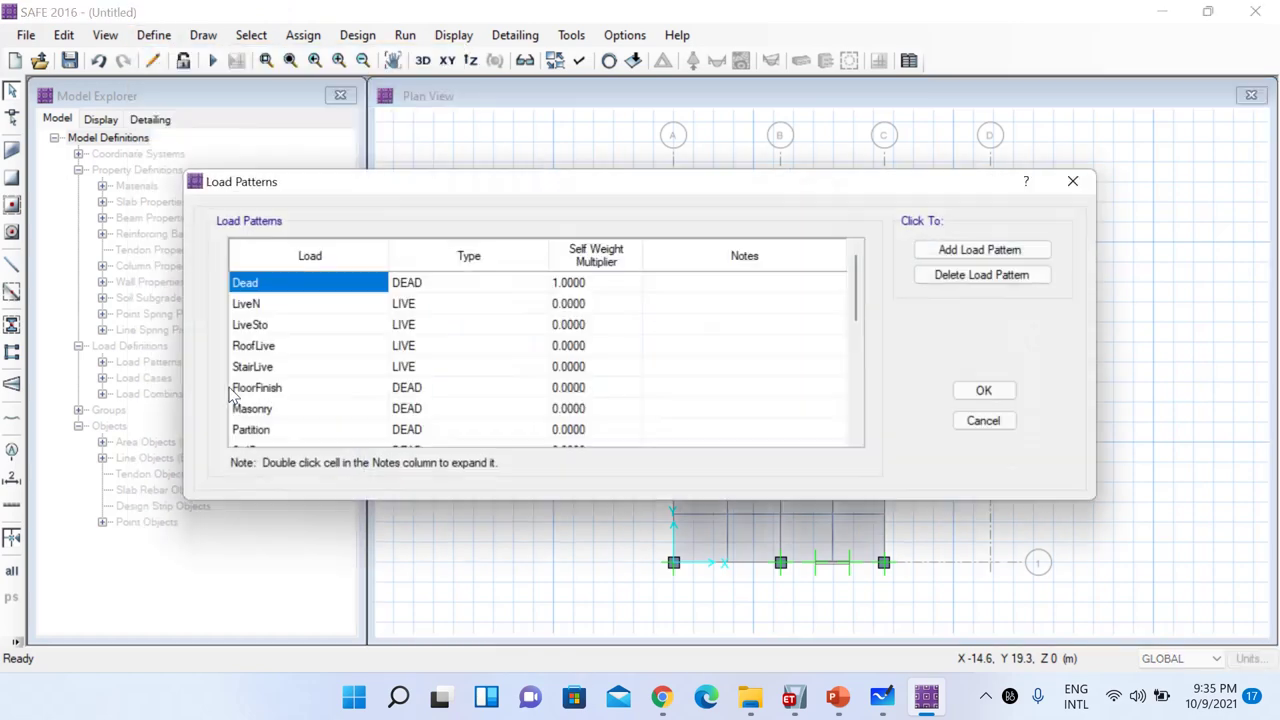
pyautogui.scroll(-6, 382, 440)
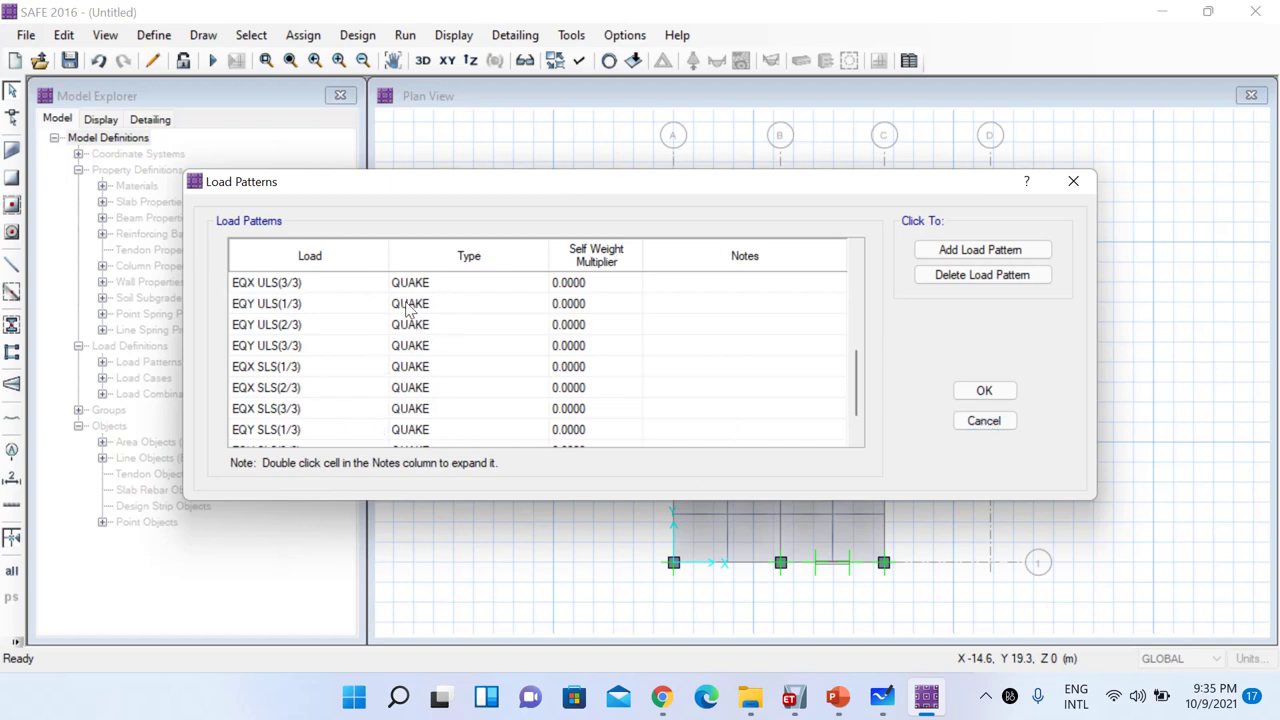
pyautogui.click(984, 420)
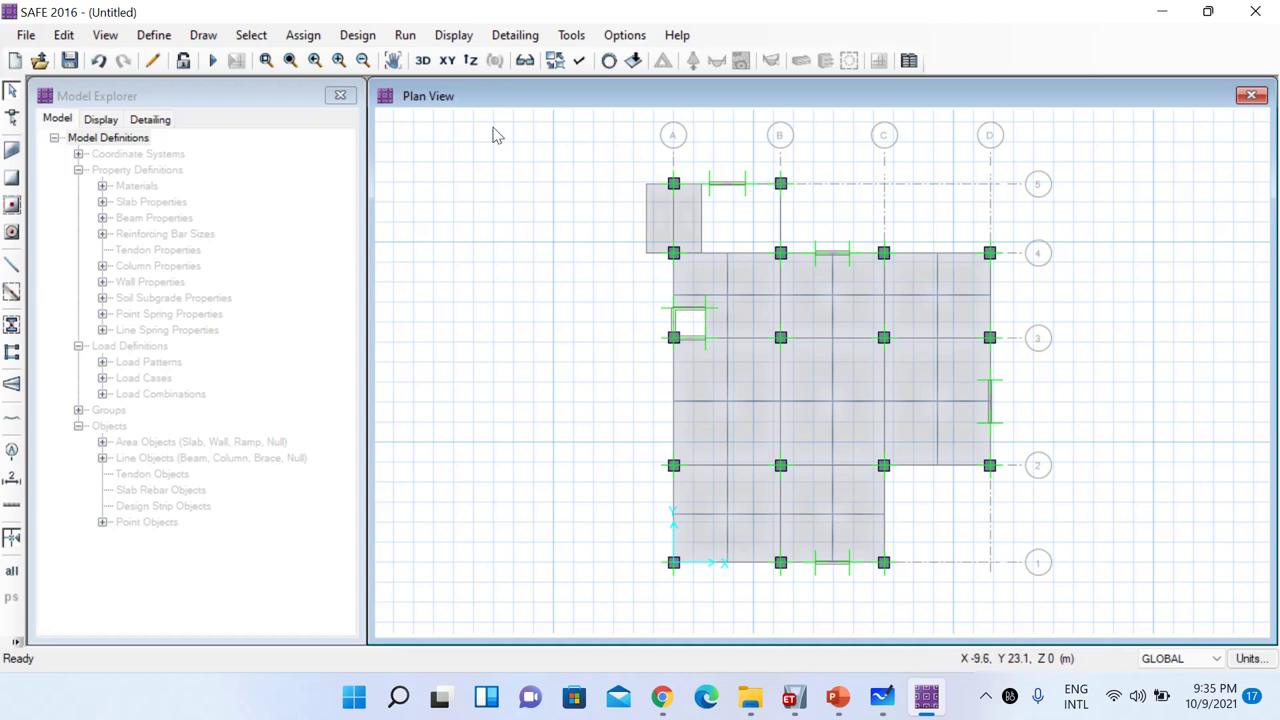
# Display the LiveN slab surface loads in the gravity direction on the plan and inspect the panel values
pyautogui.click(453, 36)
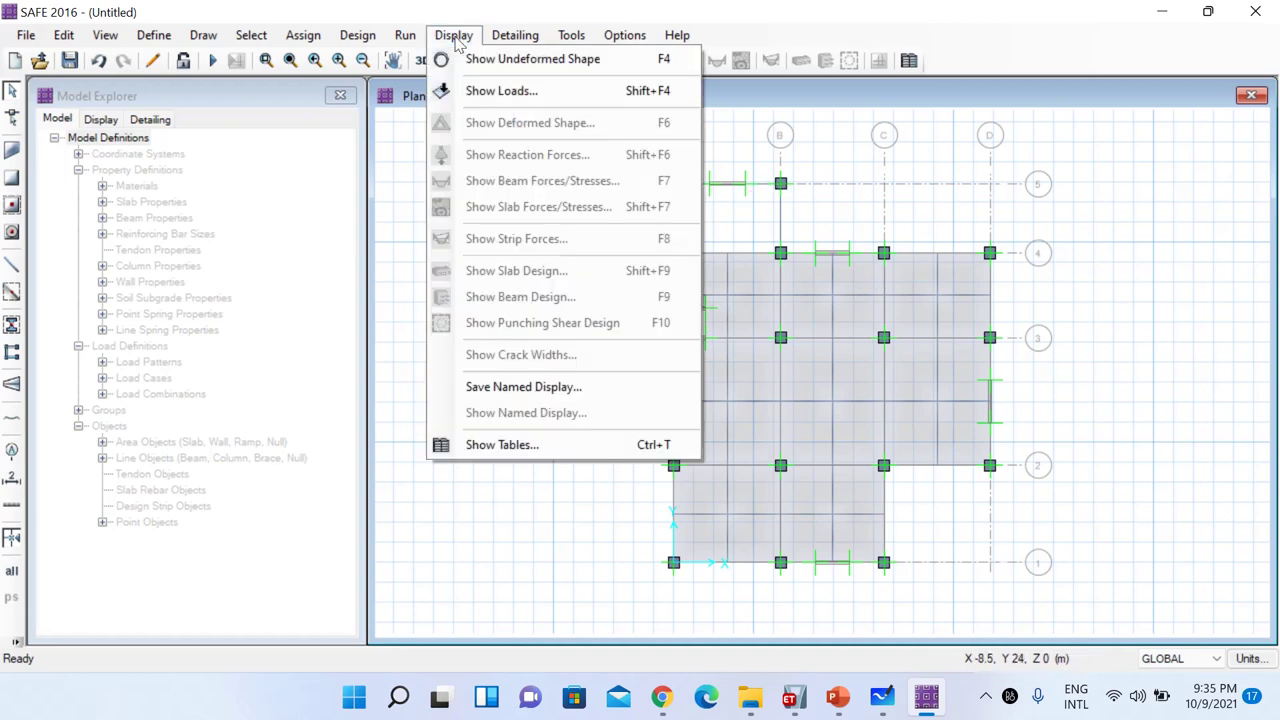
pyautogui.click(521, 91)
pyautogui.moveTo(584, 110); pyautogui.dragTo(226, 98)
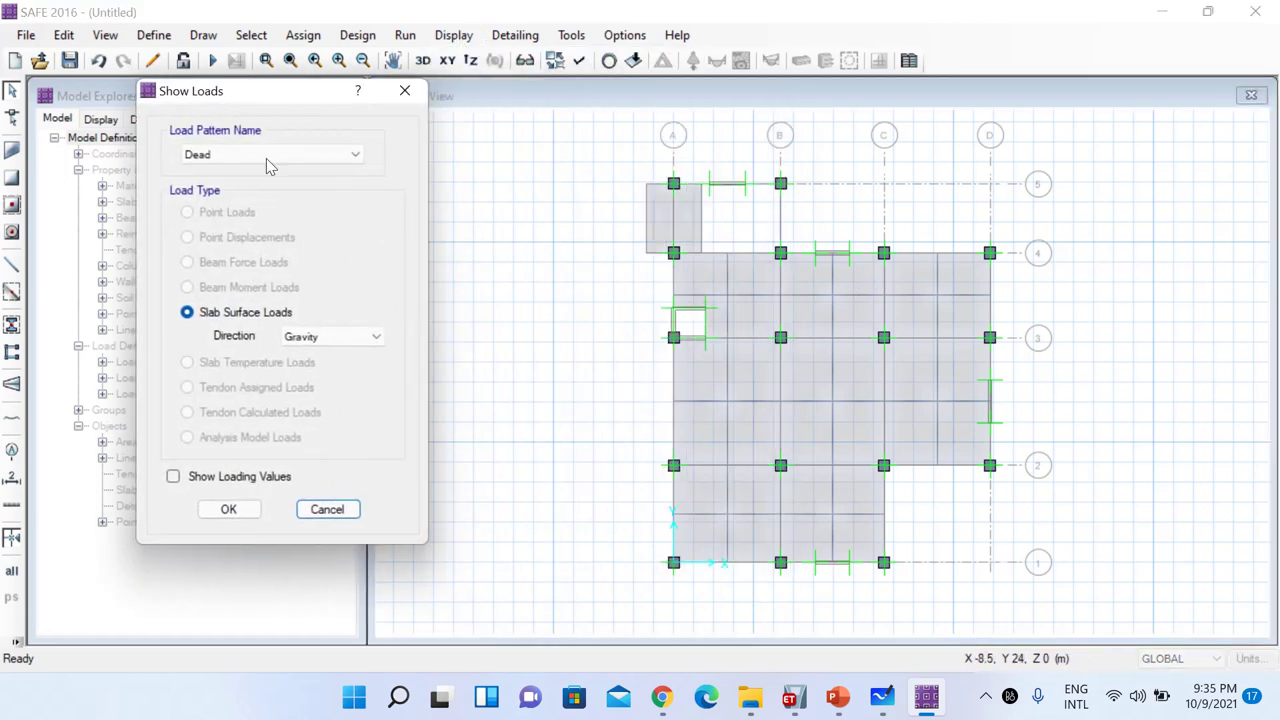
pyautogui.click(267, 158)
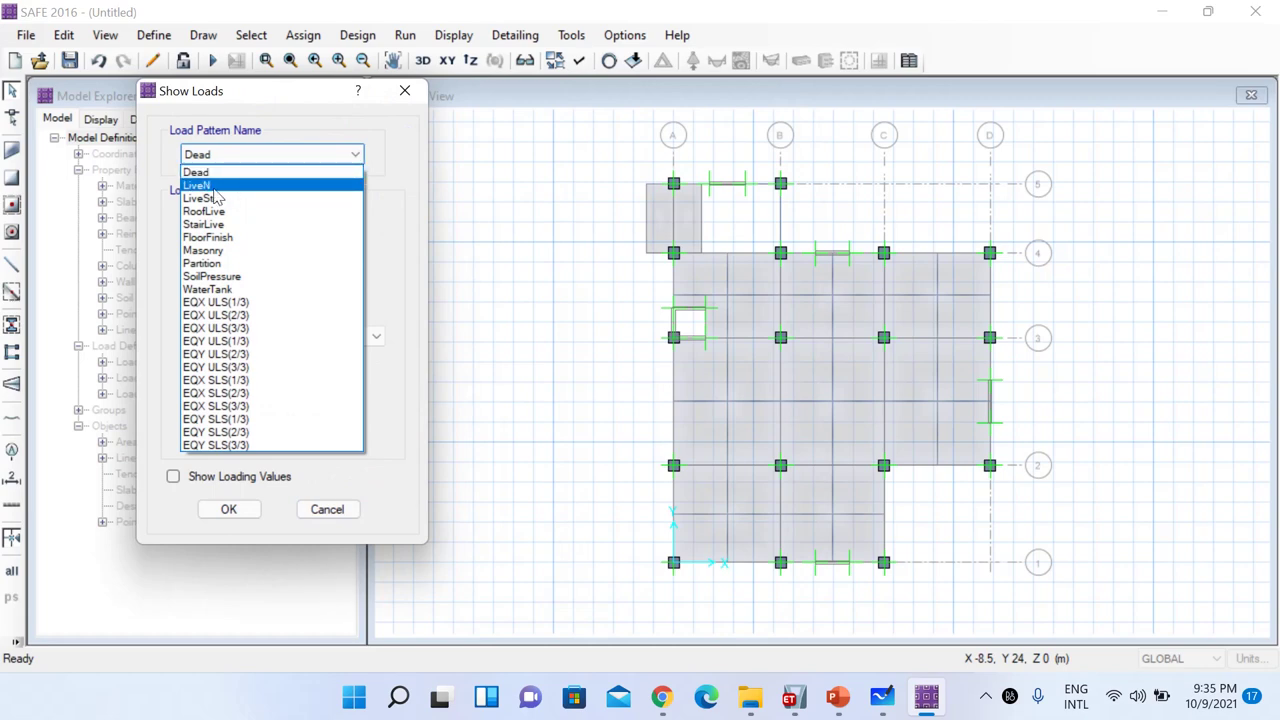
pyautogui.click(213, 190)
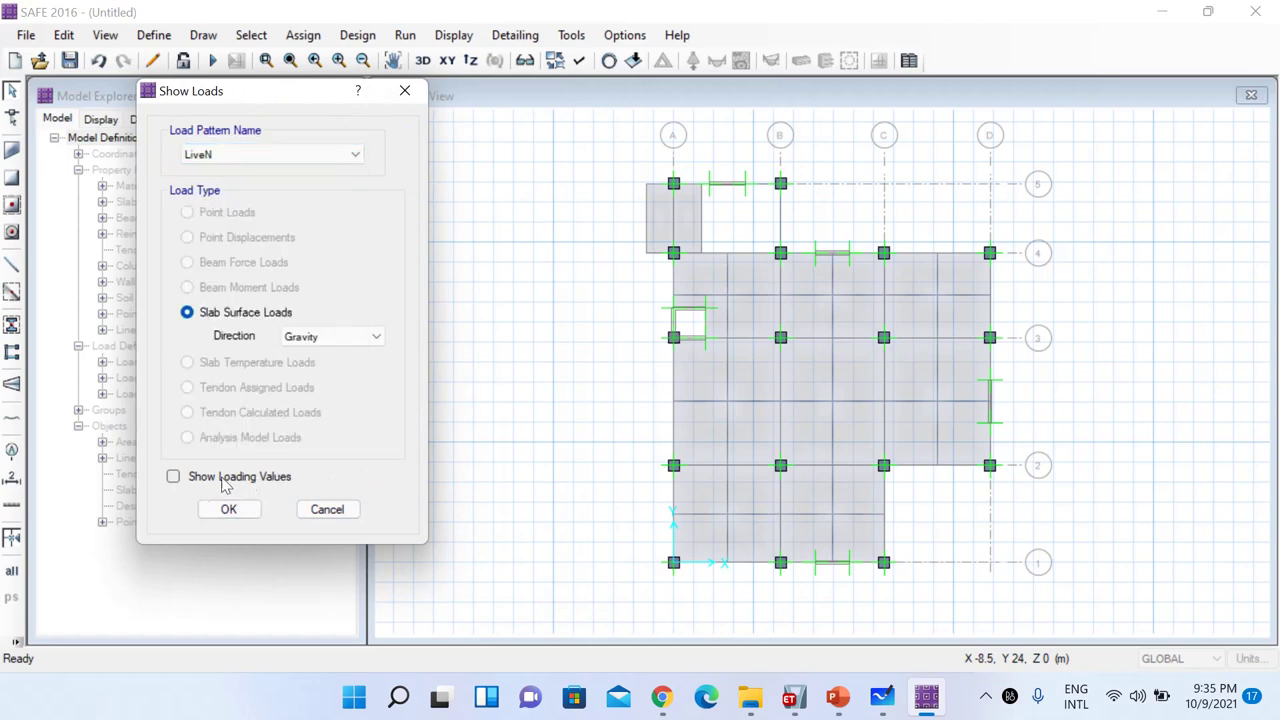
pyautogui.click(228, 509)
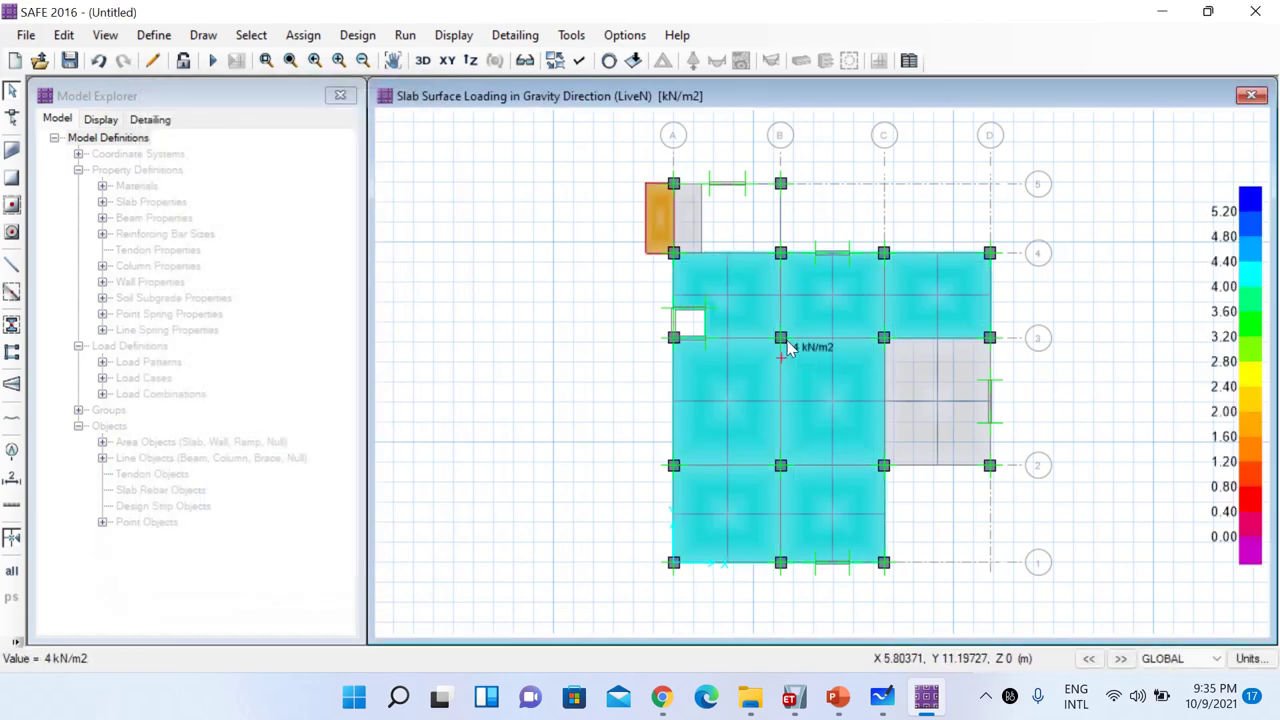
pyautogui.moveTo(841, 288)
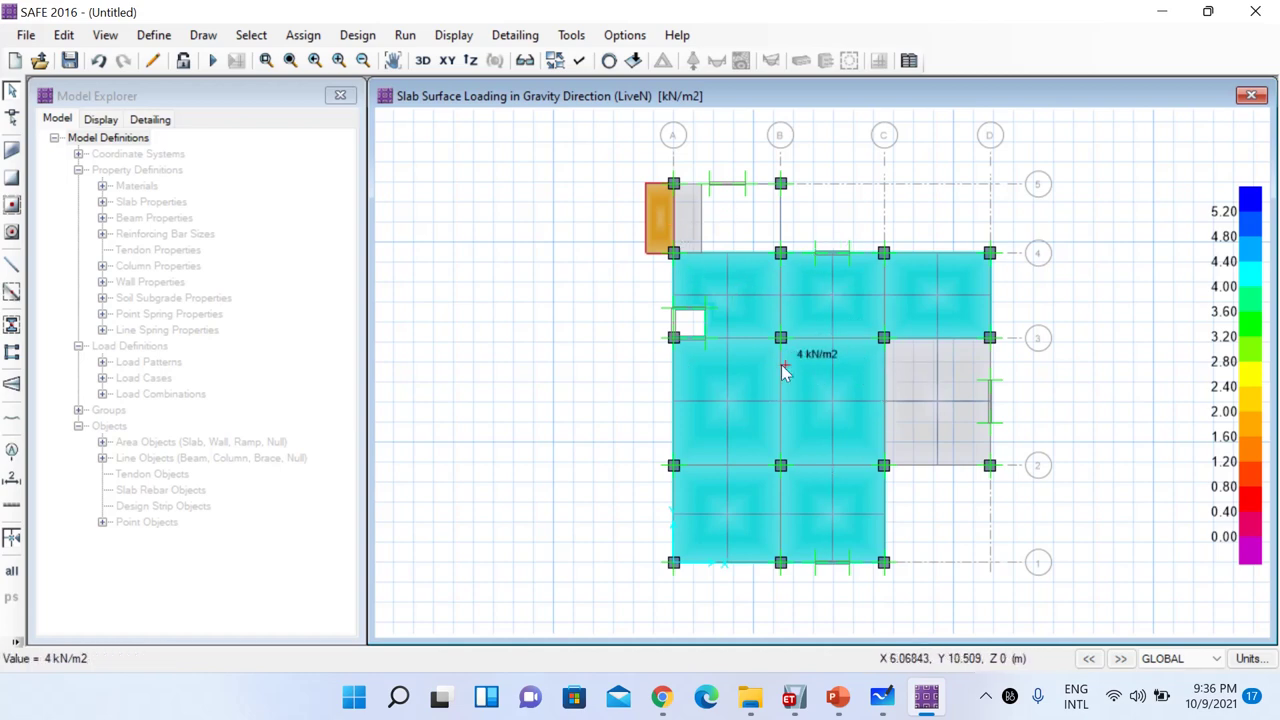
# Display the FloorFinish slab surface loads in the gravity direction on the plan
pyautogui.click(453, 35)
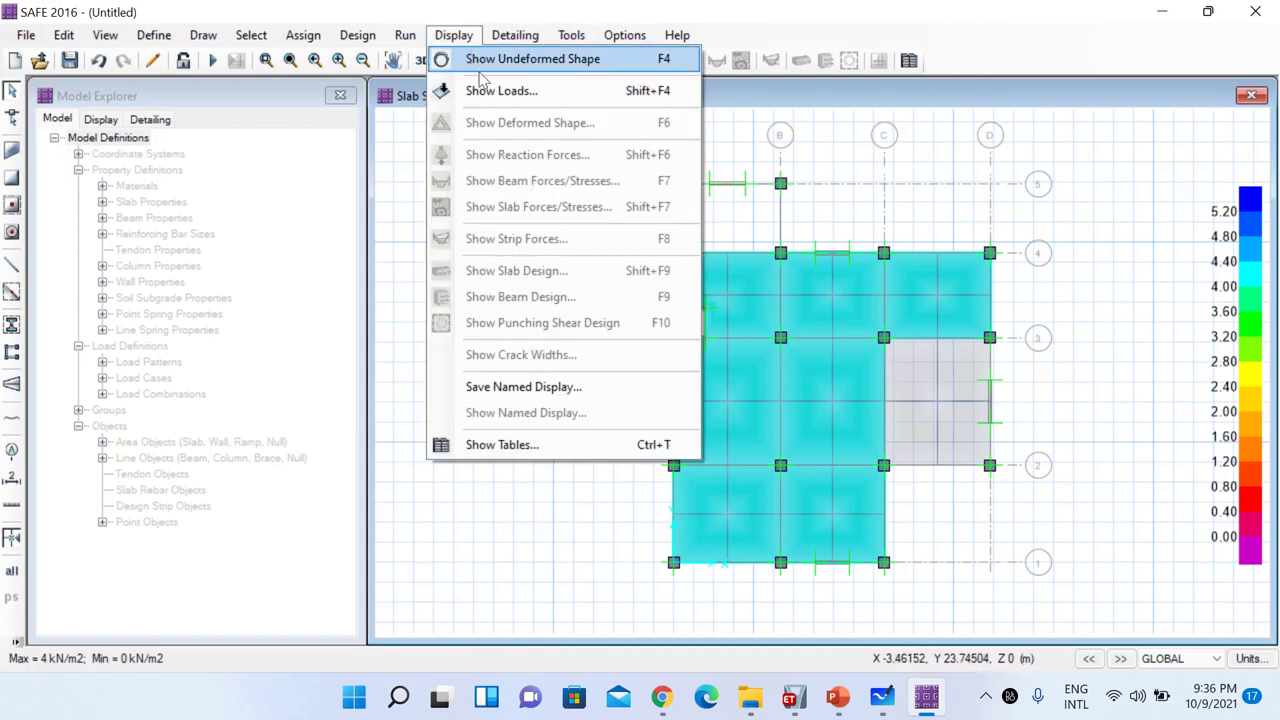
pyautogui.click(501, 90)
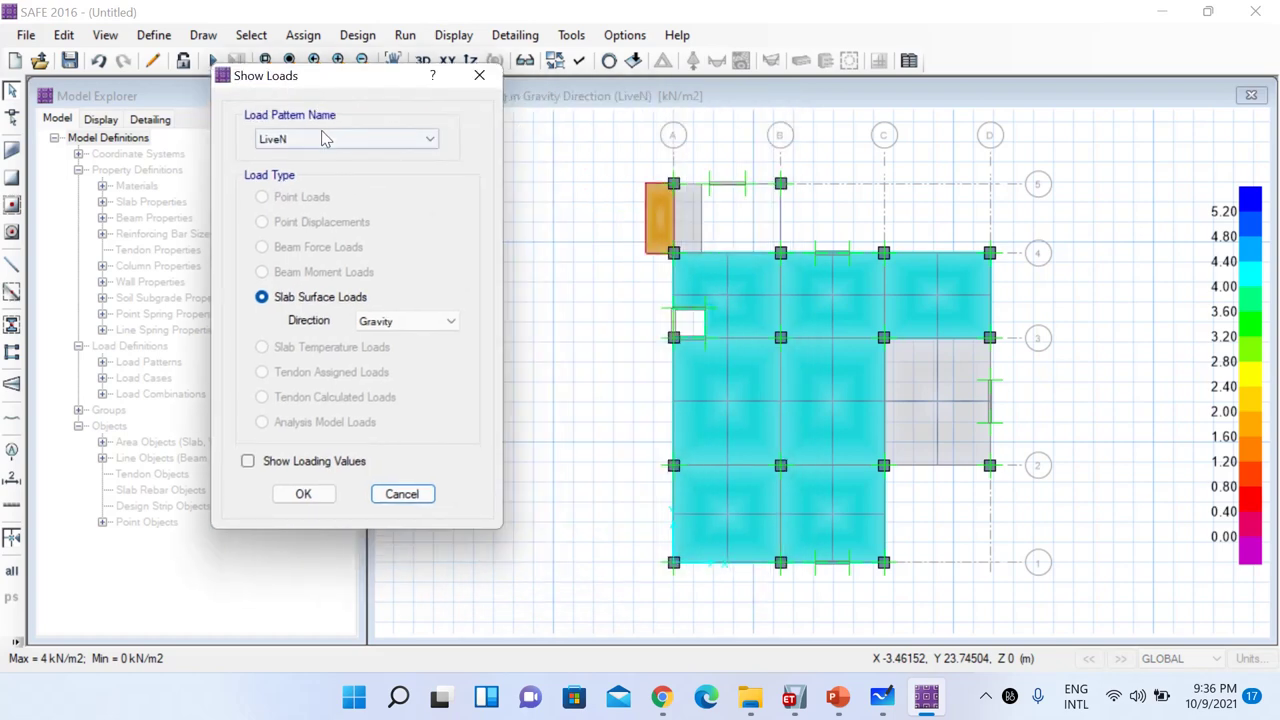
pyautogui.click(323, 139)
pyautogui.click(316, 220)
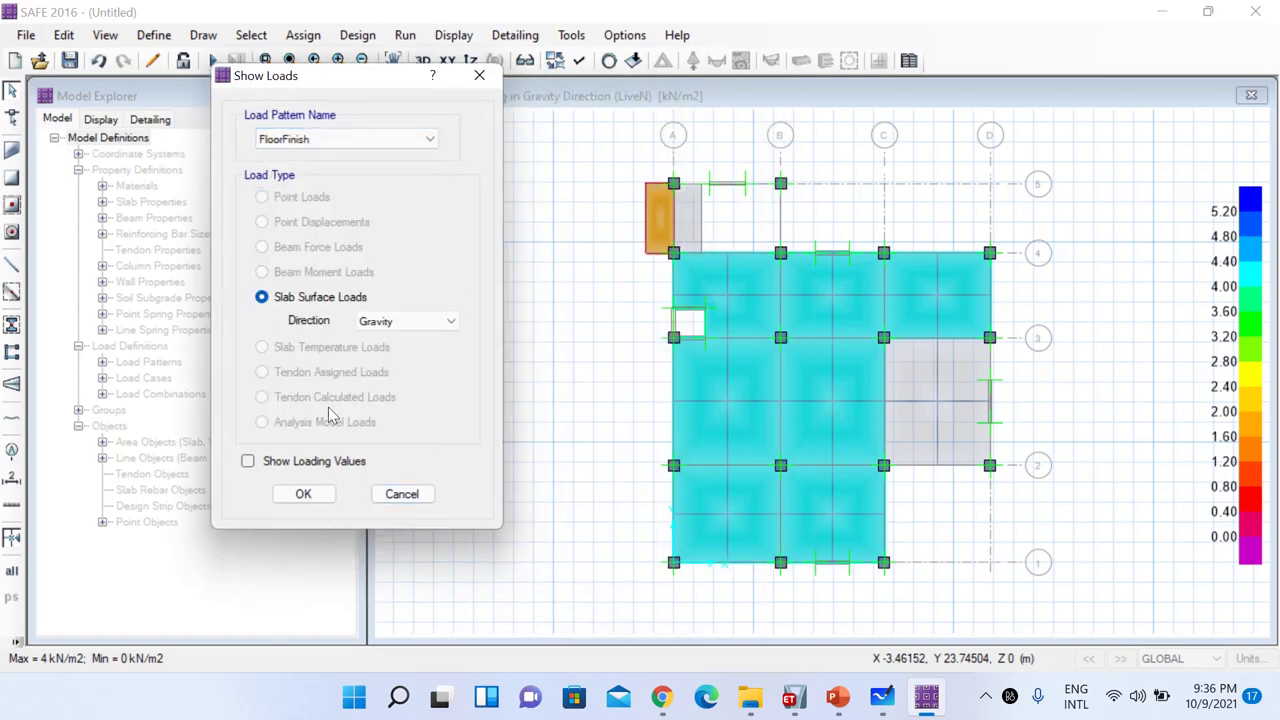
pyautogui.click(304, 494)
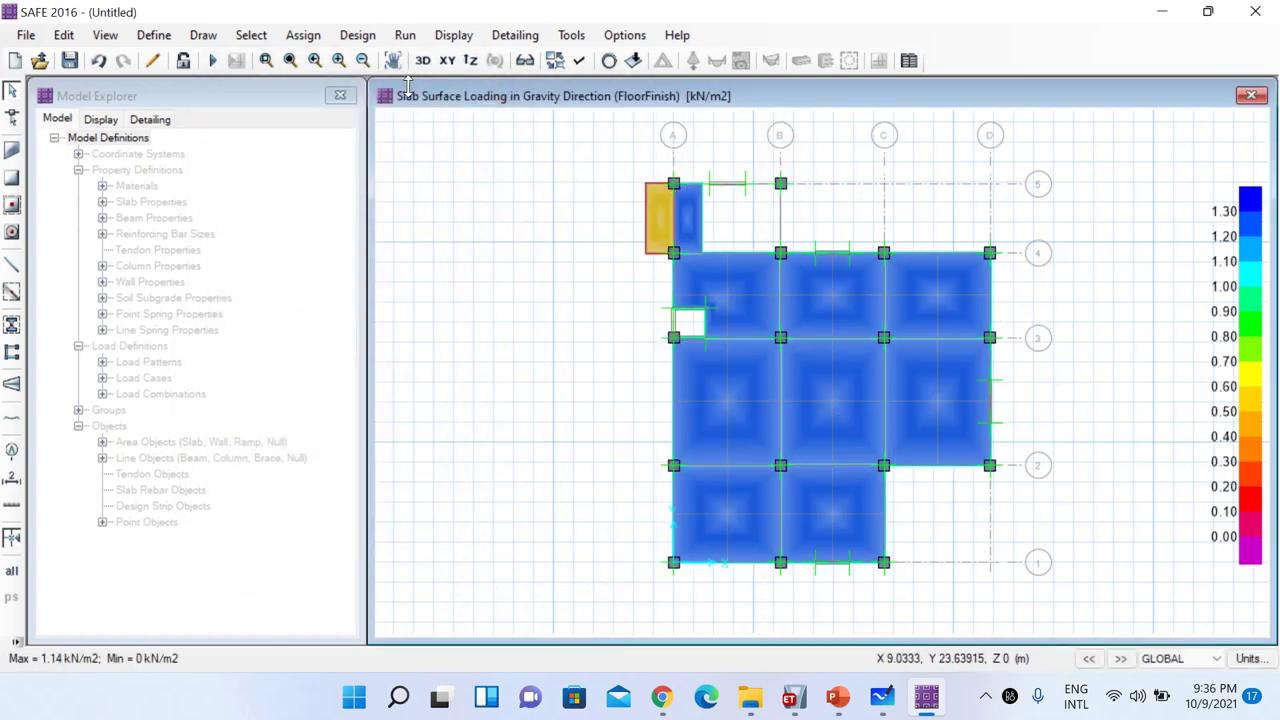
# Display the EQX ULS(1/3) point loads and examine their direction in perspective before returning to the flat plan
pyautogui.click(440, 38)
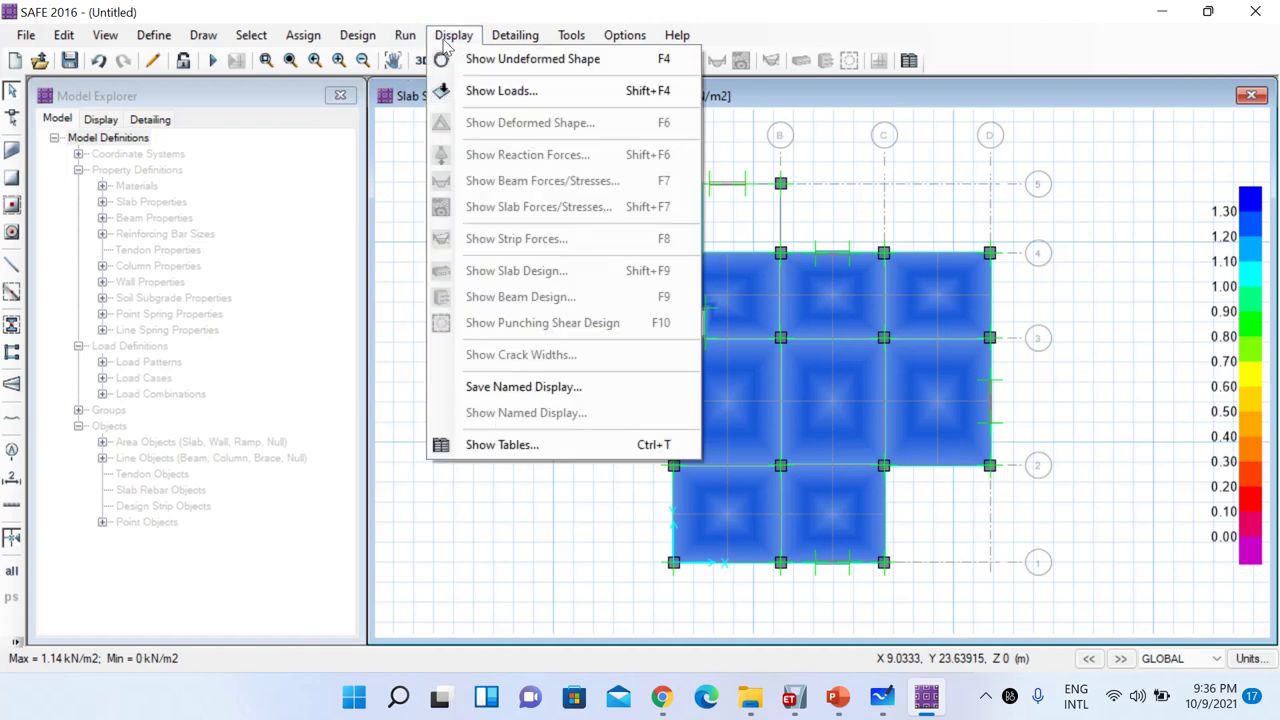
pyautogui.click(455, 89)
pyautogui.click(562, 178)
pyautogui.click(560, 145)
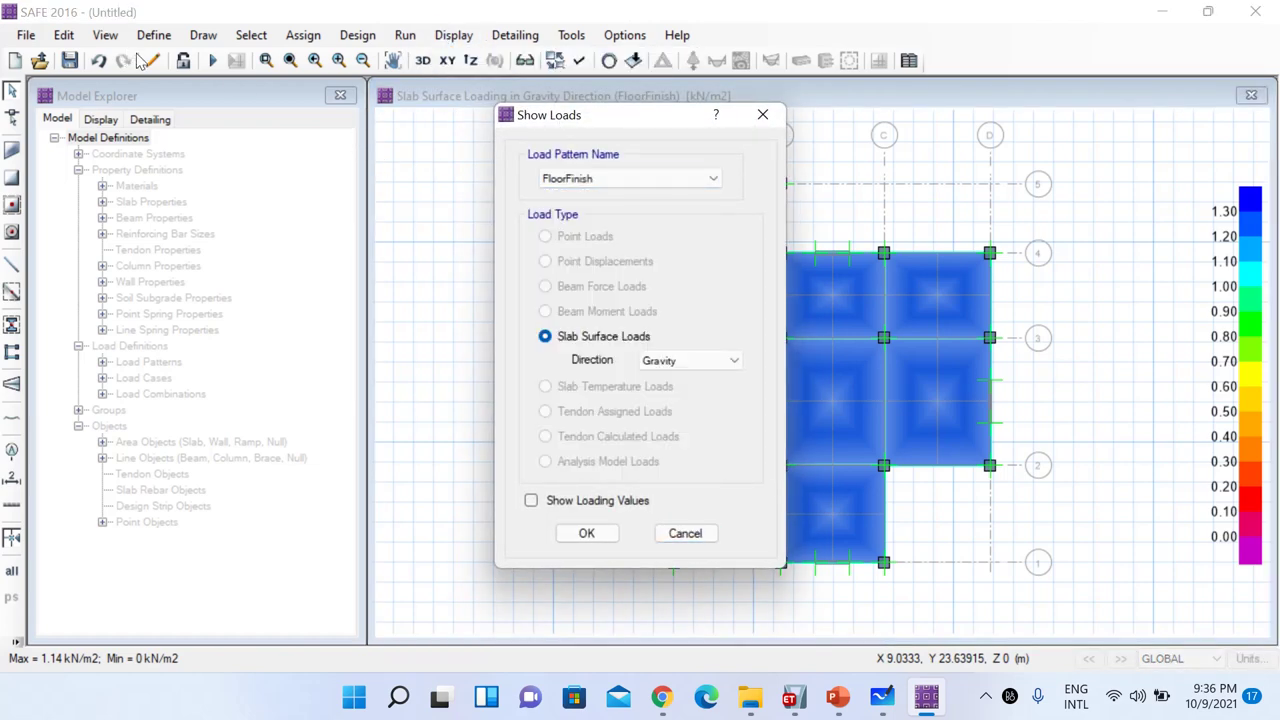
pyautogui.moveTo(548, 124); pyautogui.dragTo(210, 98)
pyautogui.click(266, 156)
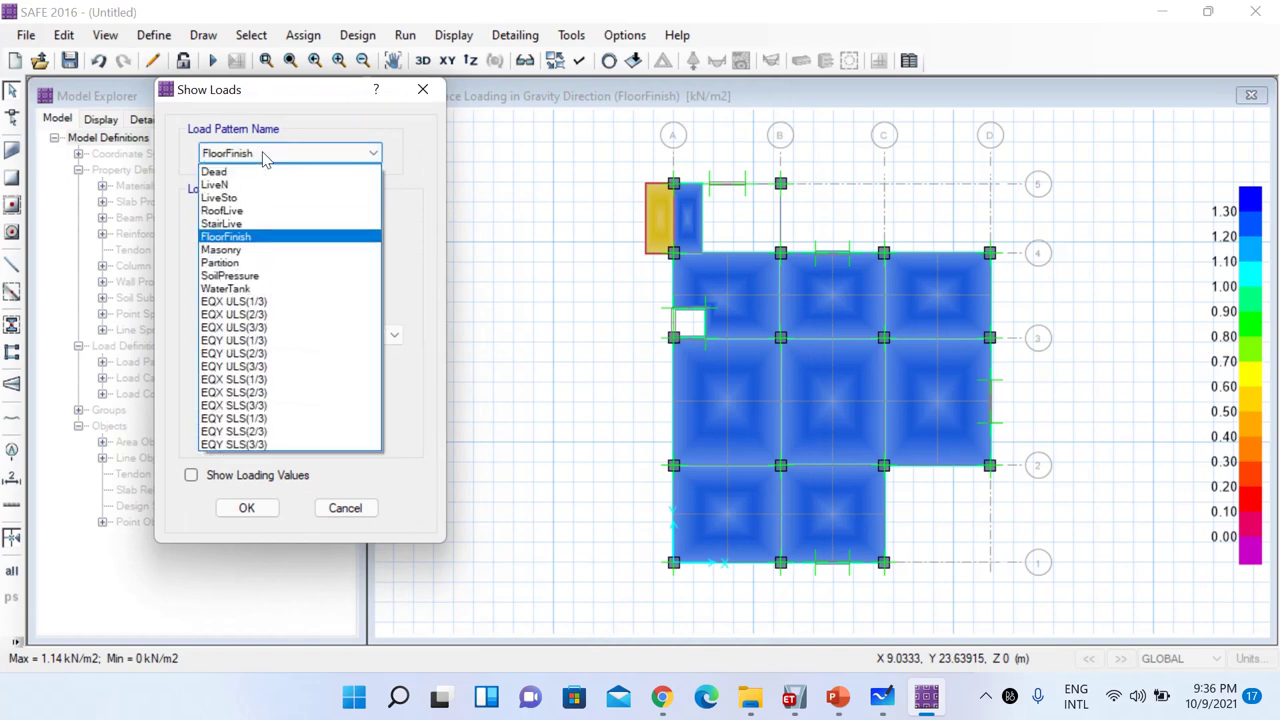
pyautogui.click(262, 302)
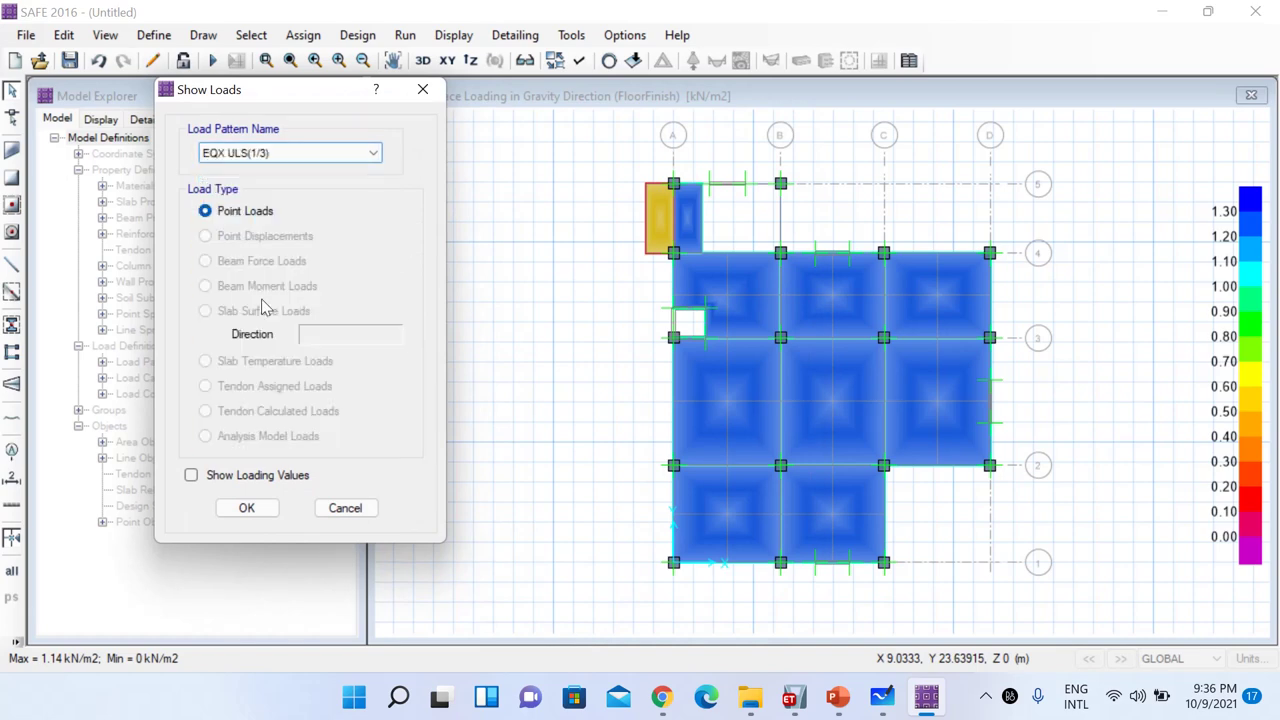
pyautogui.click(248, 507)
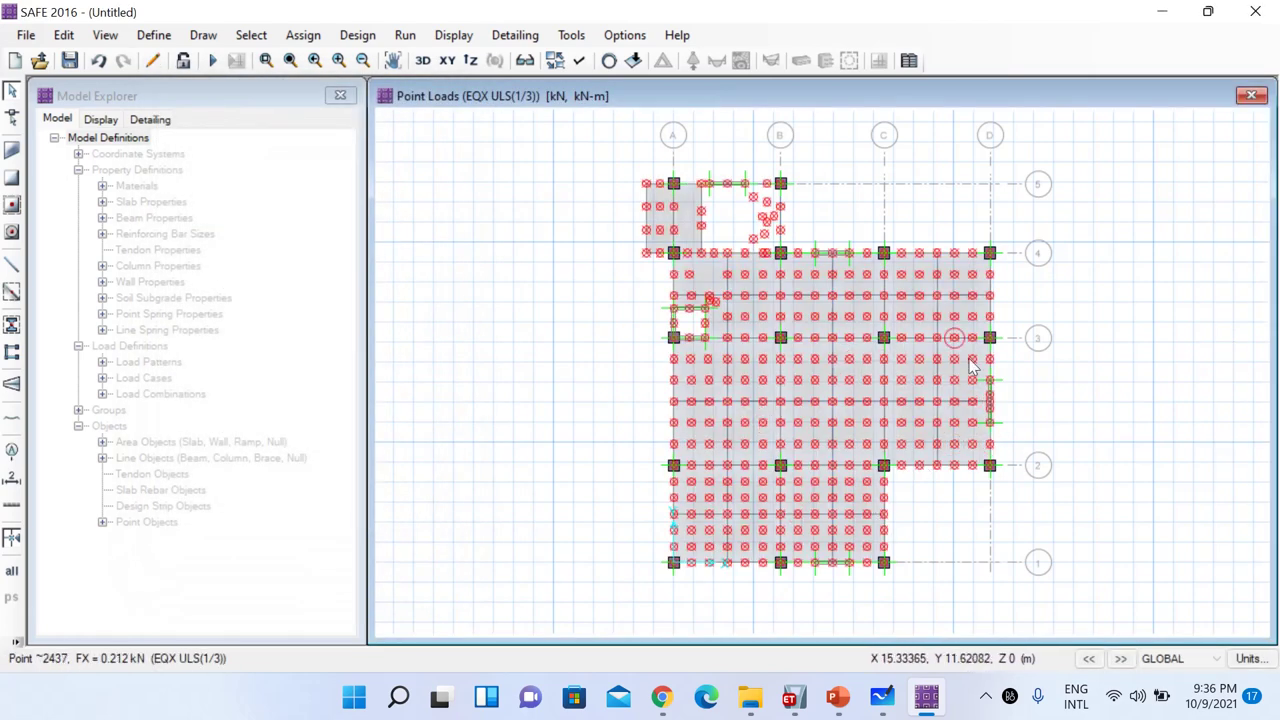
pyautogui.click(524, 62)
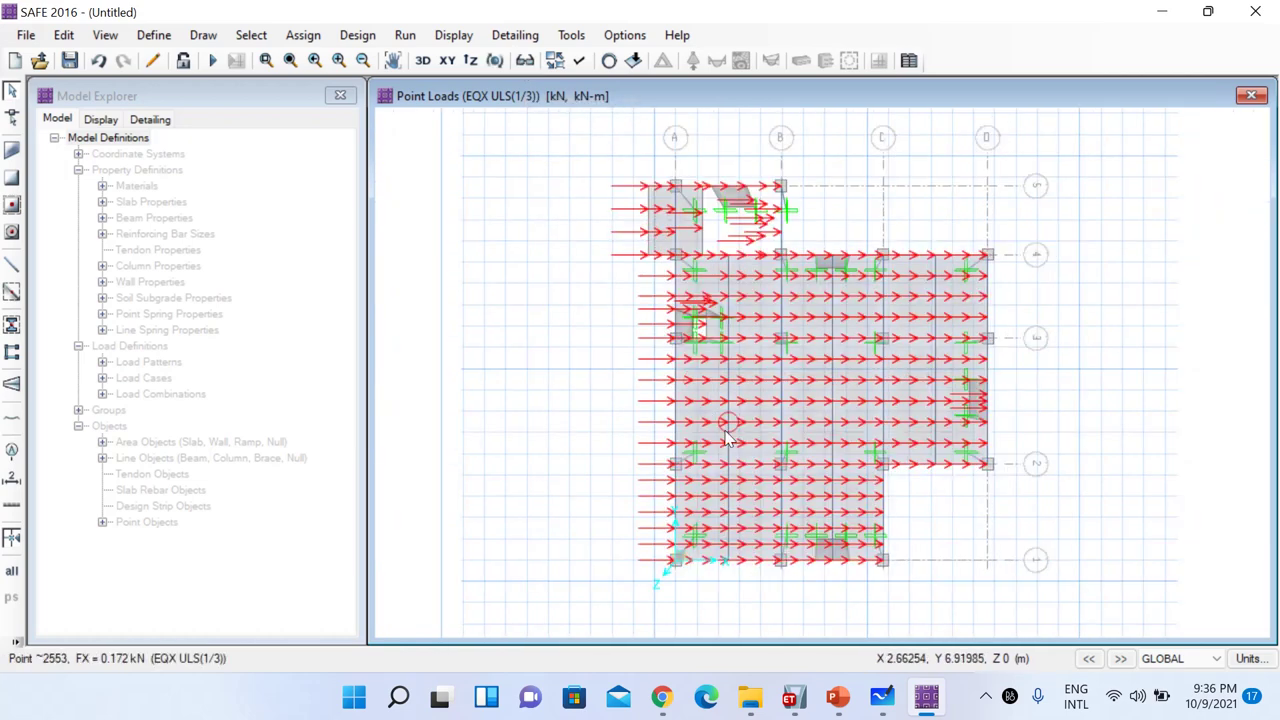
pyautogui.click(527, 61)
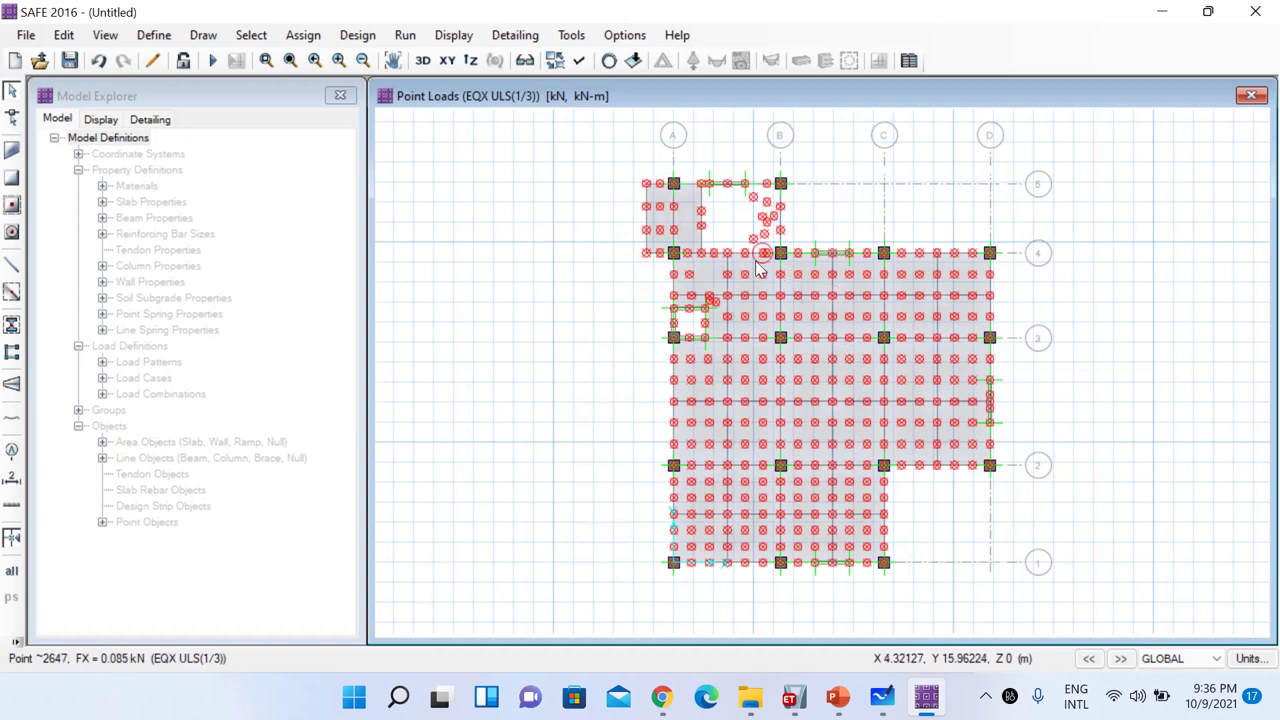
pyautogui.click(454, 35)
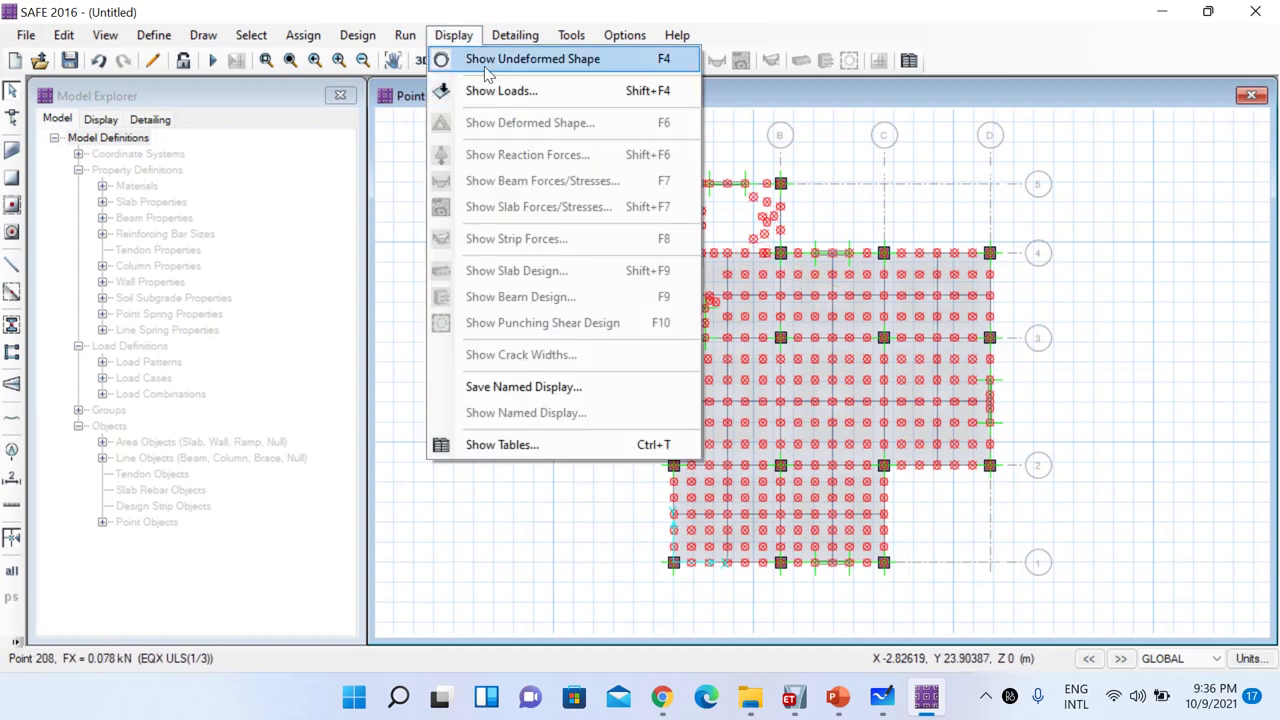
pyautogui.click(503, 91)
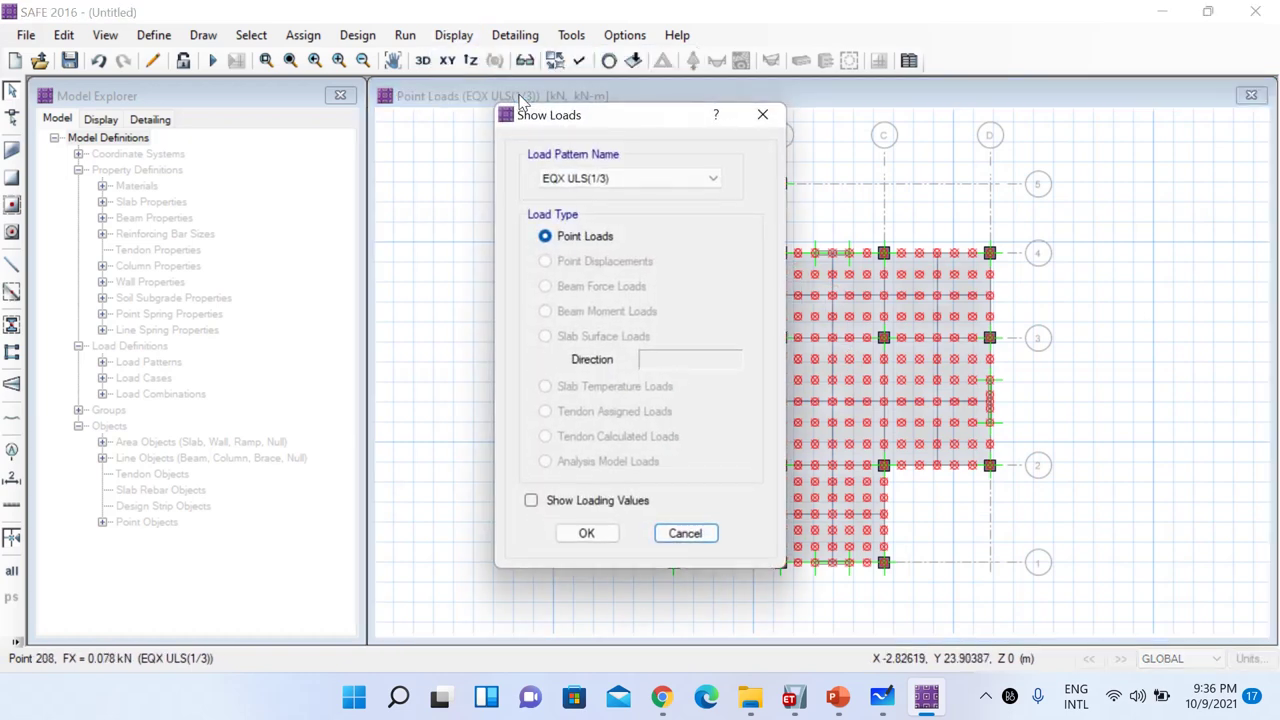
pyautogui.moveTo(596, 112); pyautogui.dragTo(316, 88)
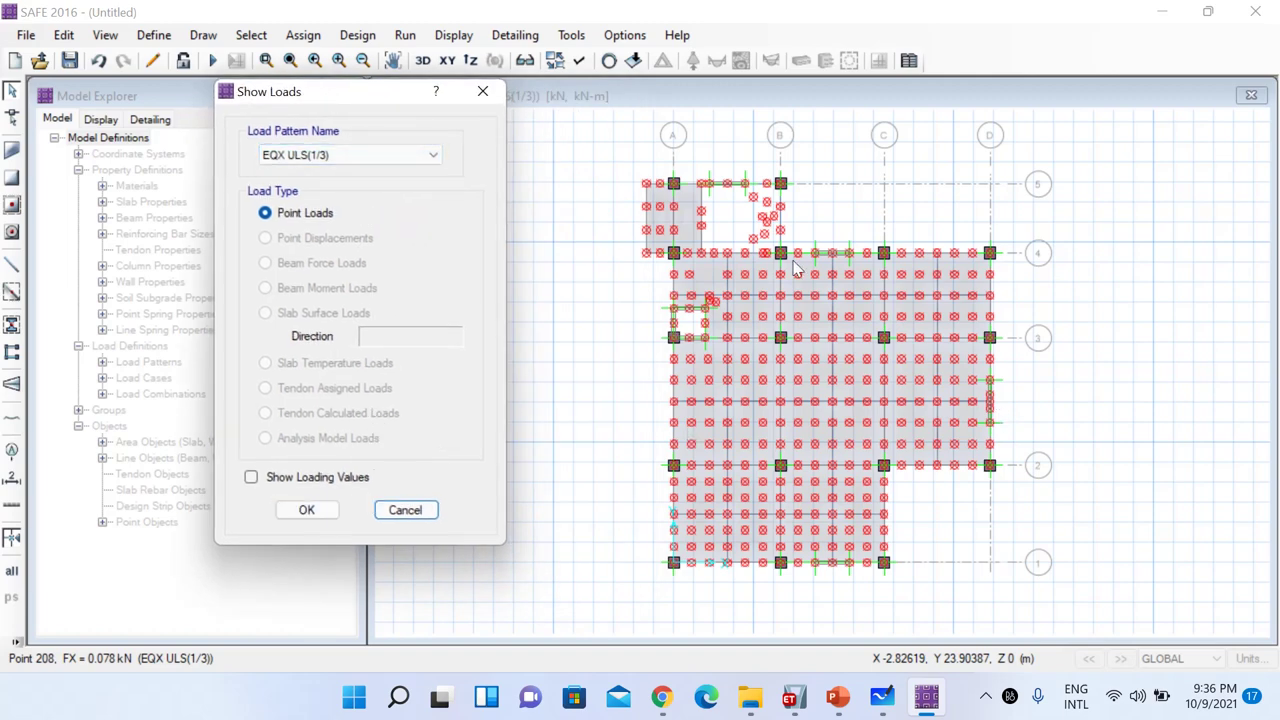
pyautogui.click(483, 91)
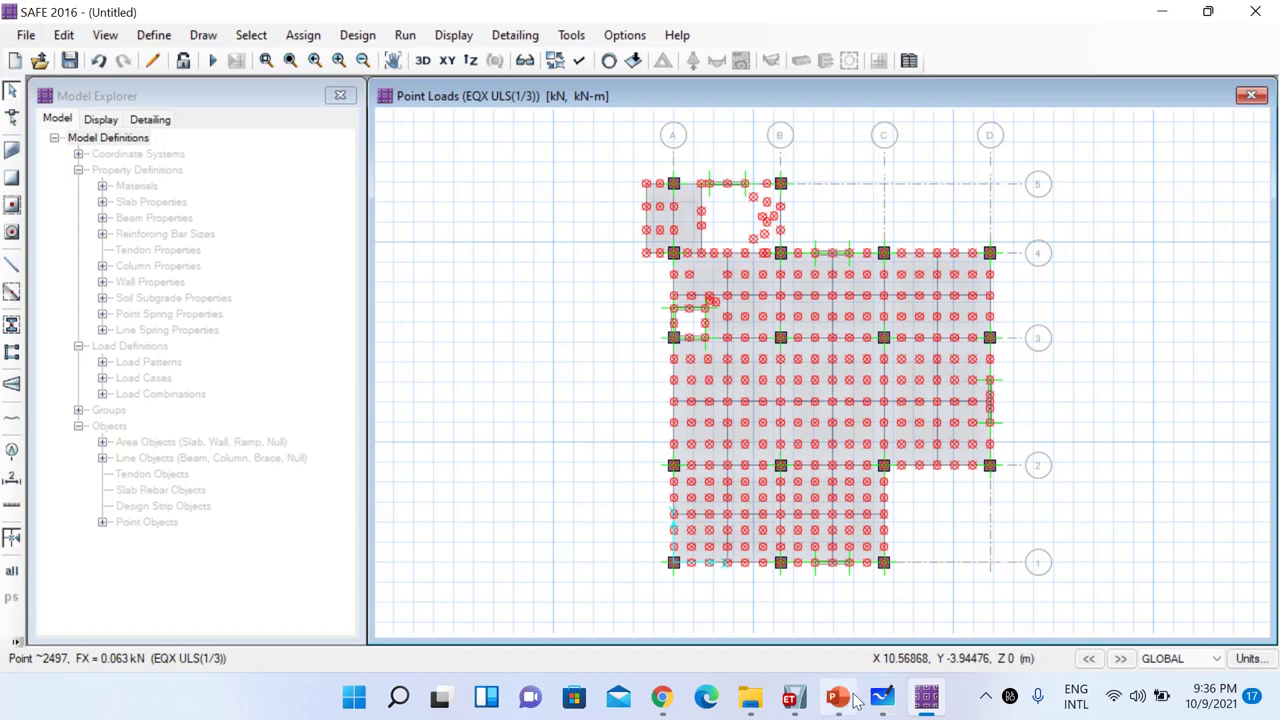
# Switch to PowerPoint, present the "What is a Cracked Section?" slide full screen and activate the pen for annotating
pyautogui.moveTo(852, 699)
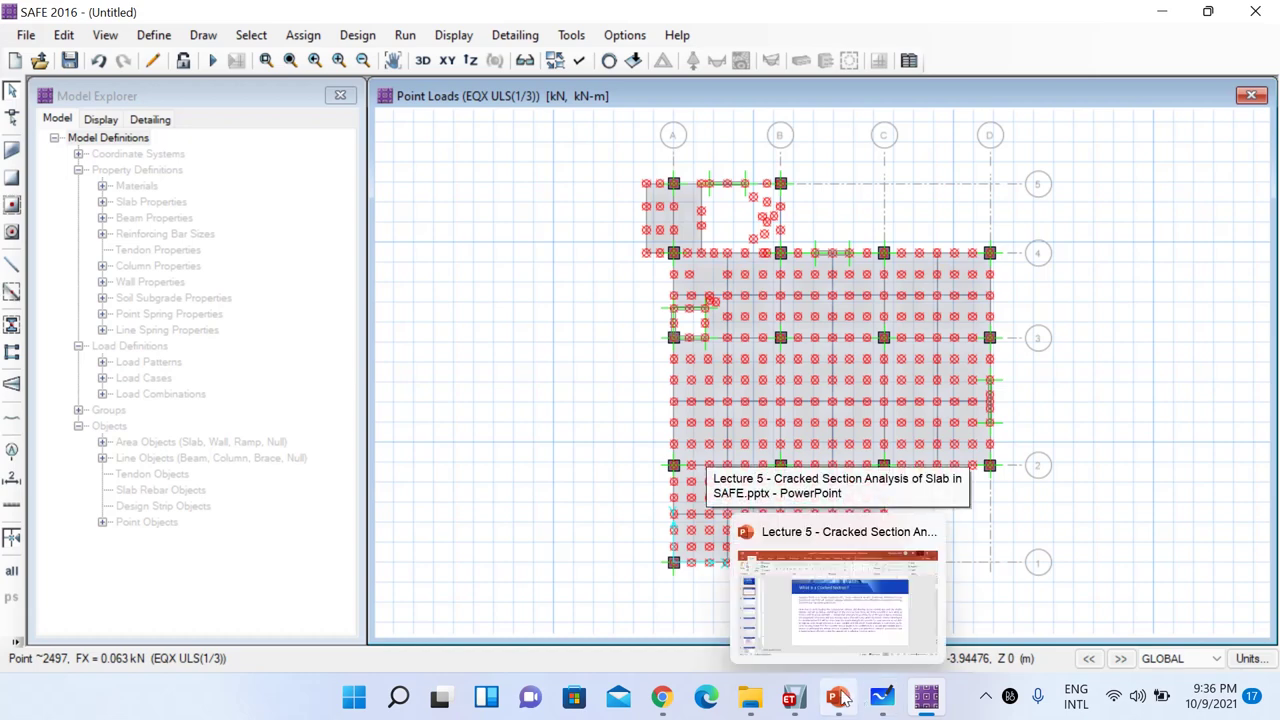
pyautogui.click(845, 697)
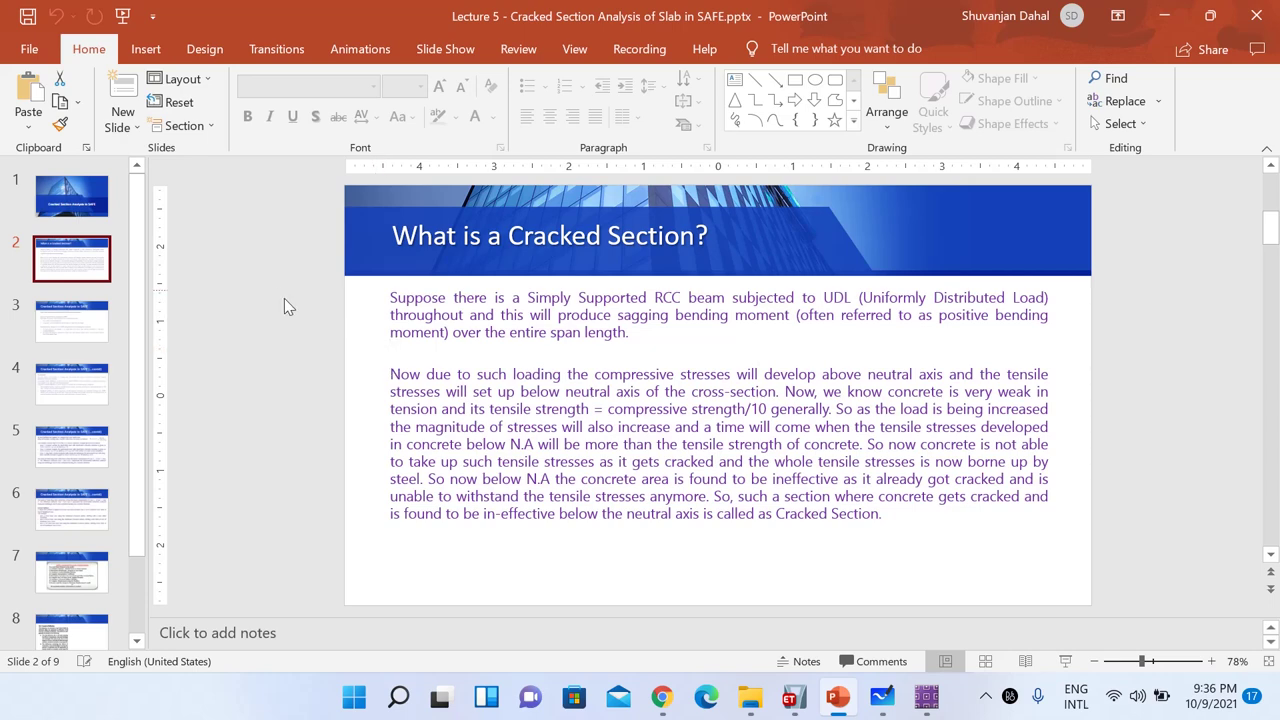
pyautogui.click(1065, 661)
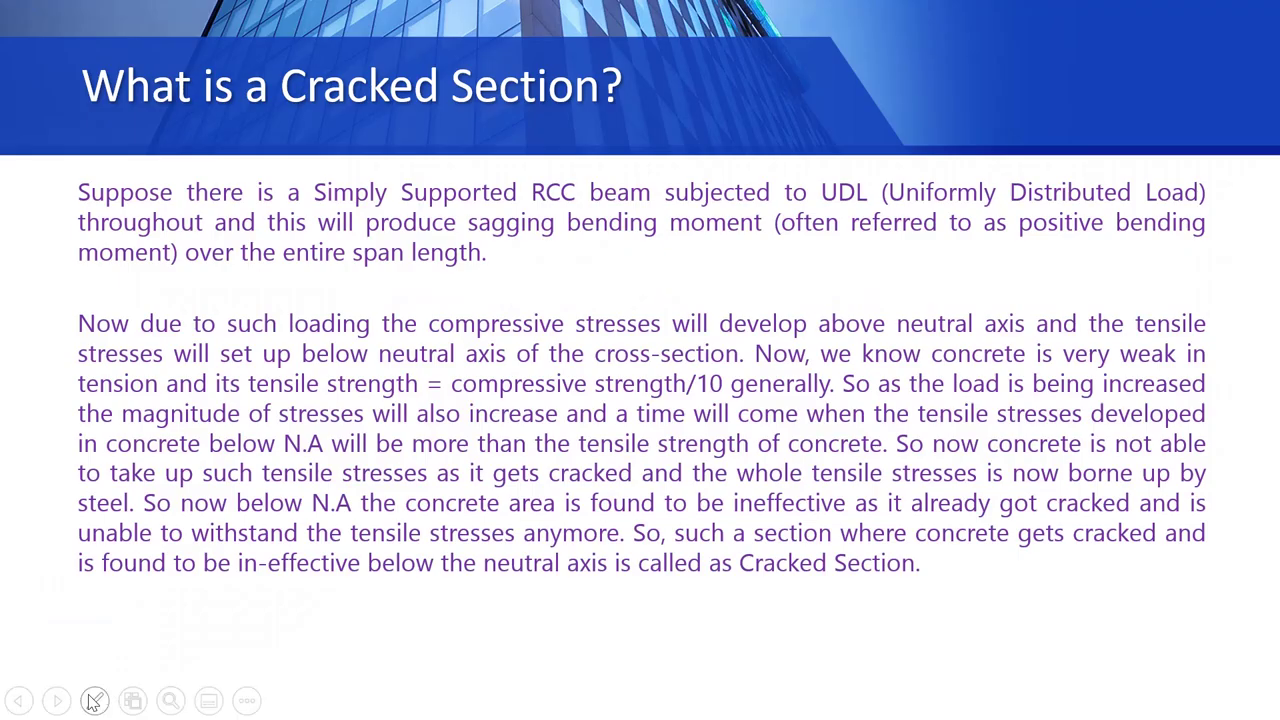
pyautogui.click(94, 700)
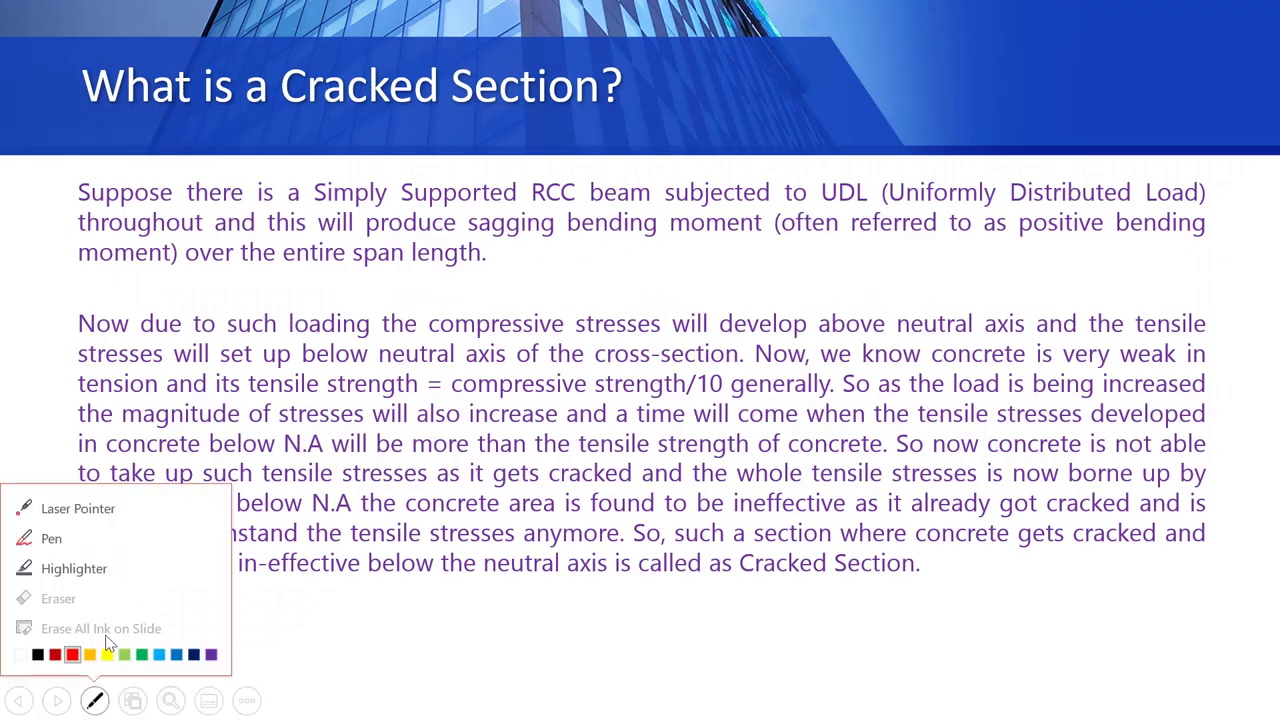
pyautogui.click(91, 541)
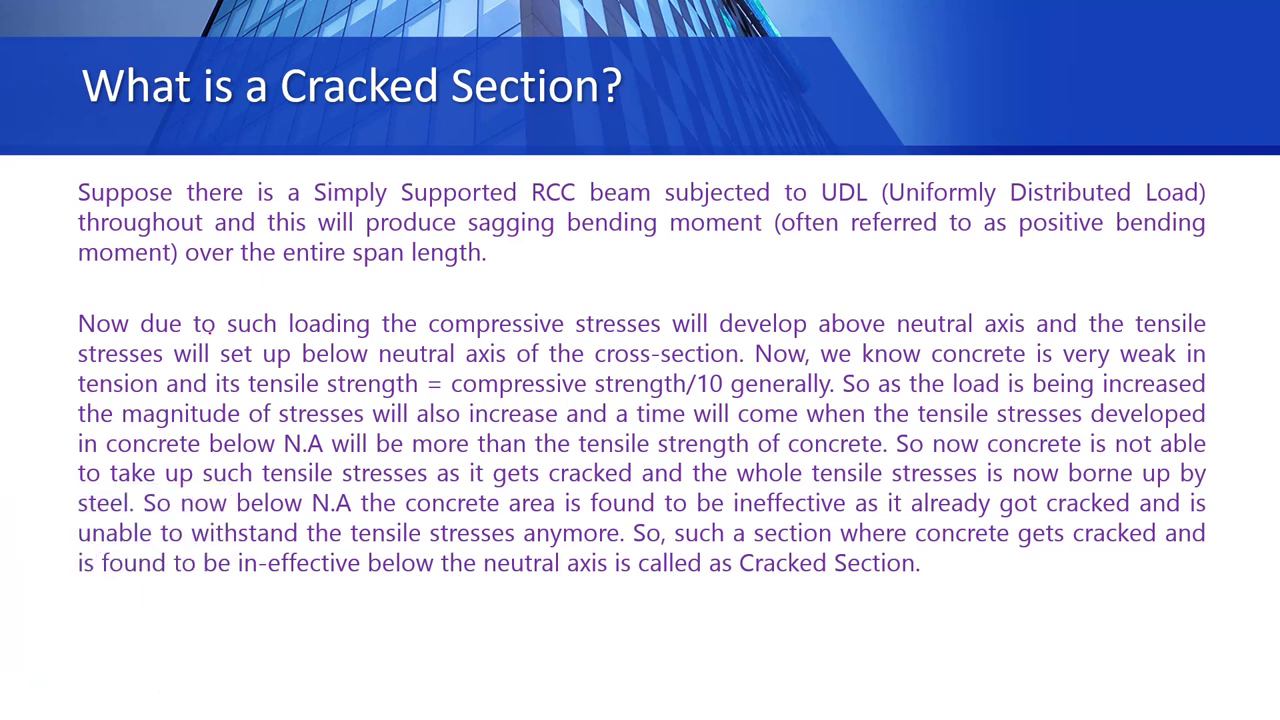
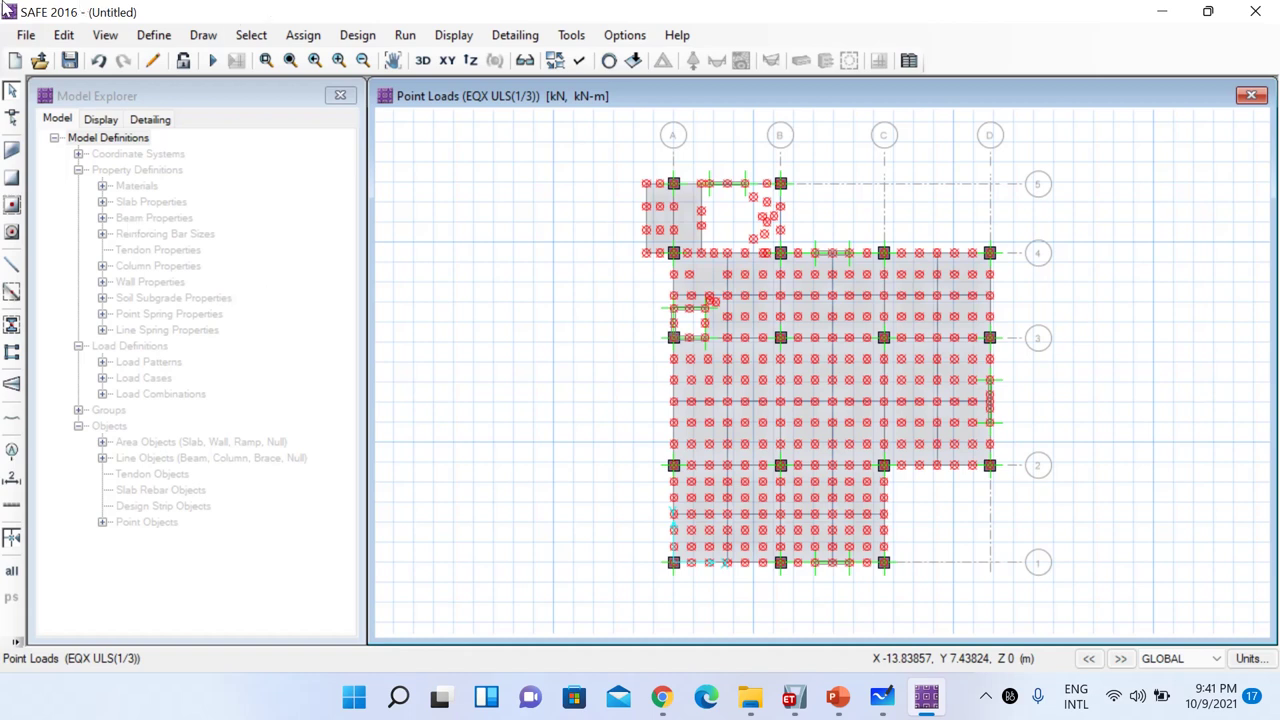
# Review the defined load cases and create a new static load case named IMMEDIATE-ALL LOADS
pyautogui.click(146, 38)
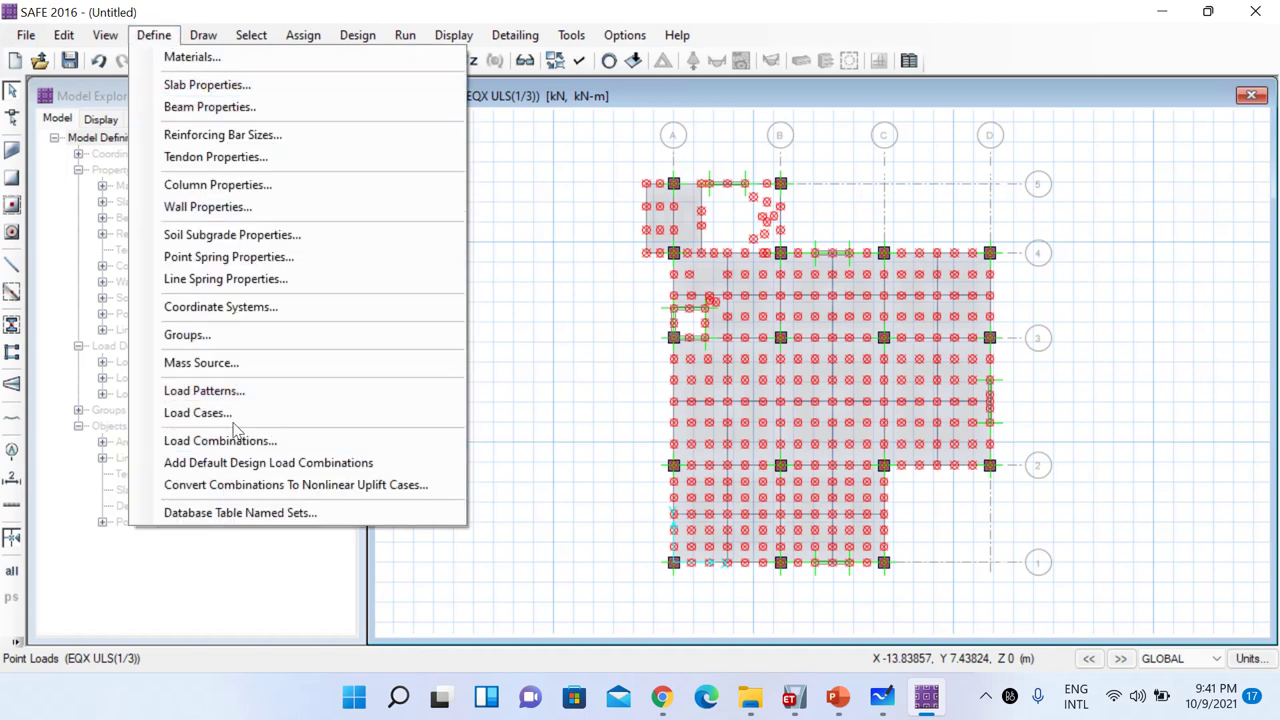
pyautogui.click(232, 416)
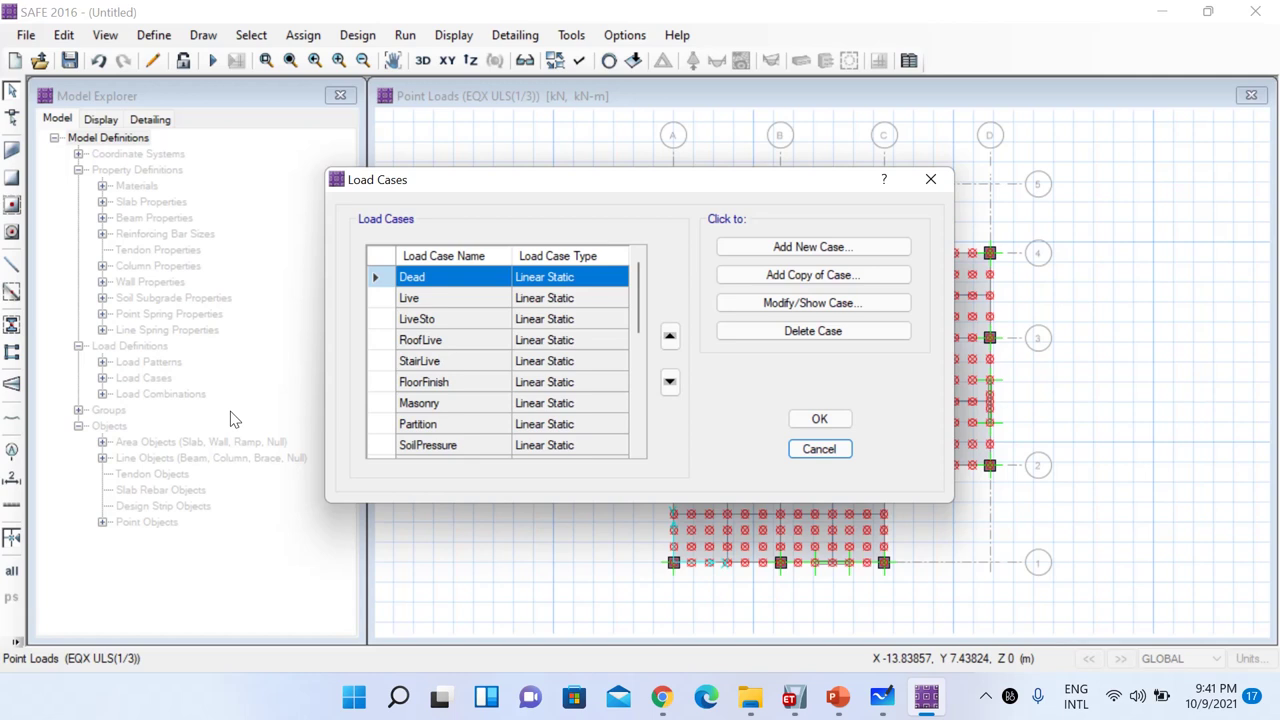
pyautogui.scroll(-5, 578, 300)
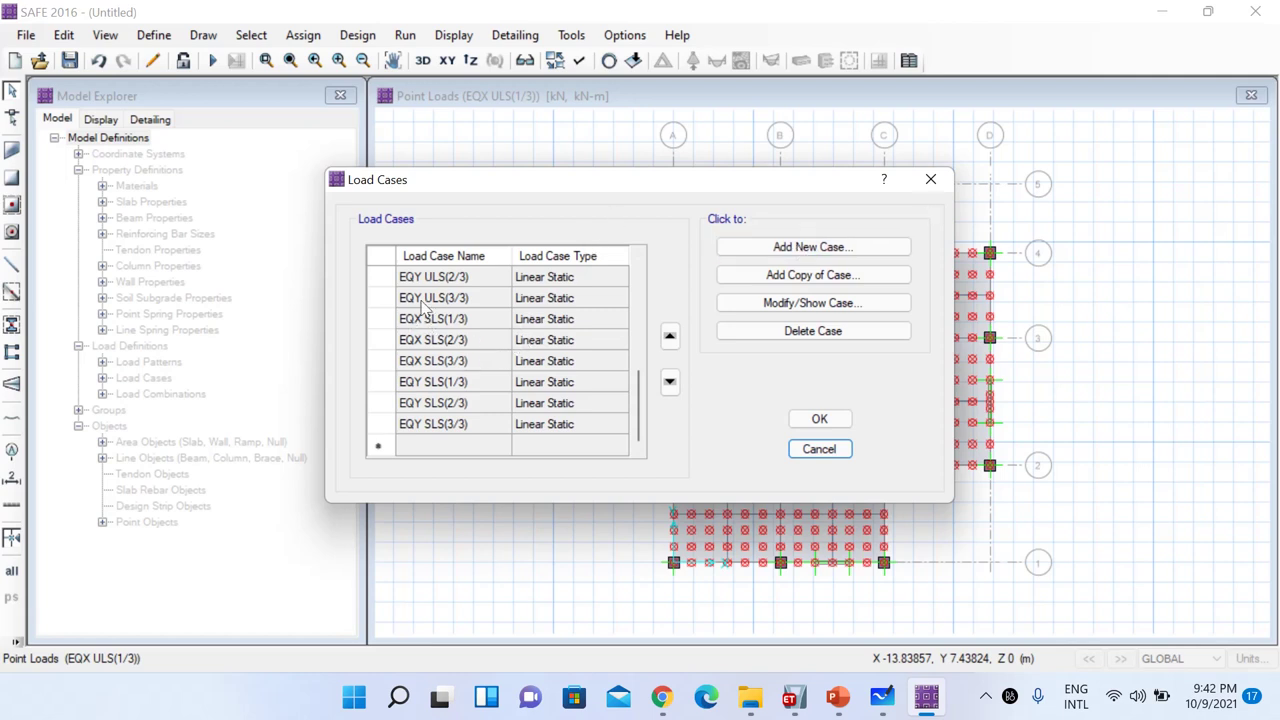
pyautogui.scroll(3, 440, 310)
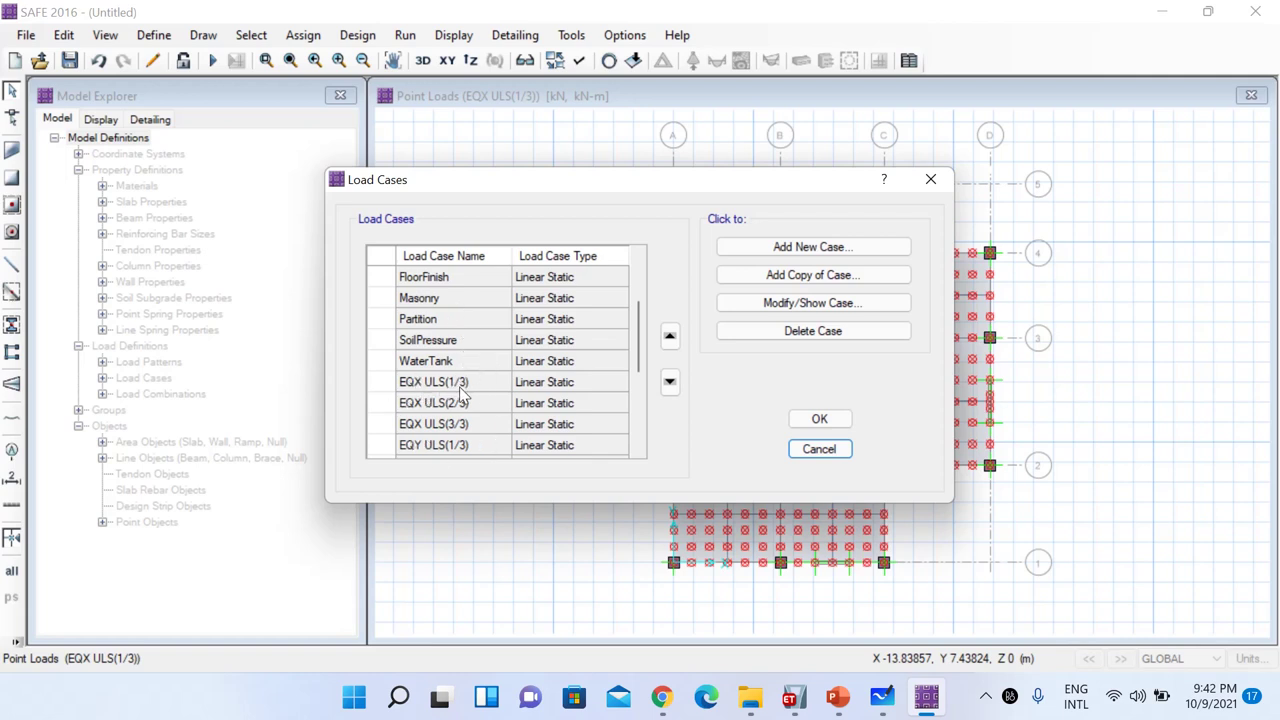
pyautogui.moveTo(714, 189); pyautogui.dragTo(648, 185)
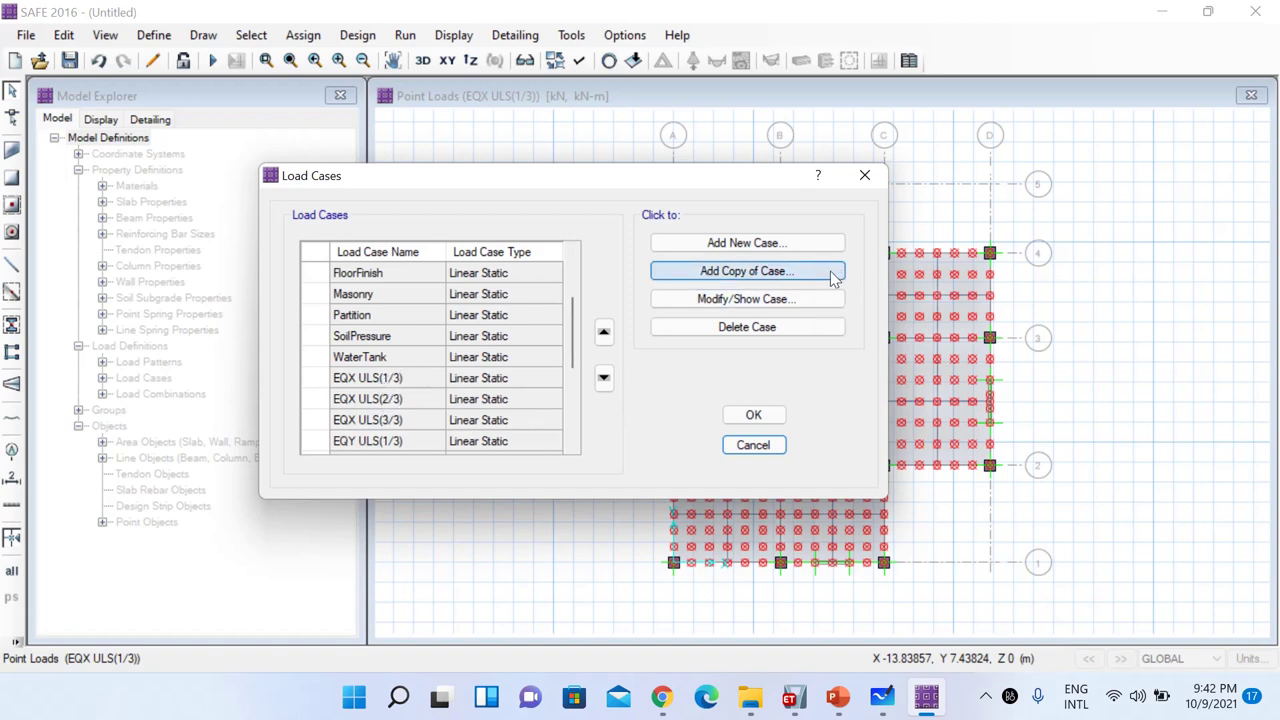
pyautogui.scroll(2, 571, 335)
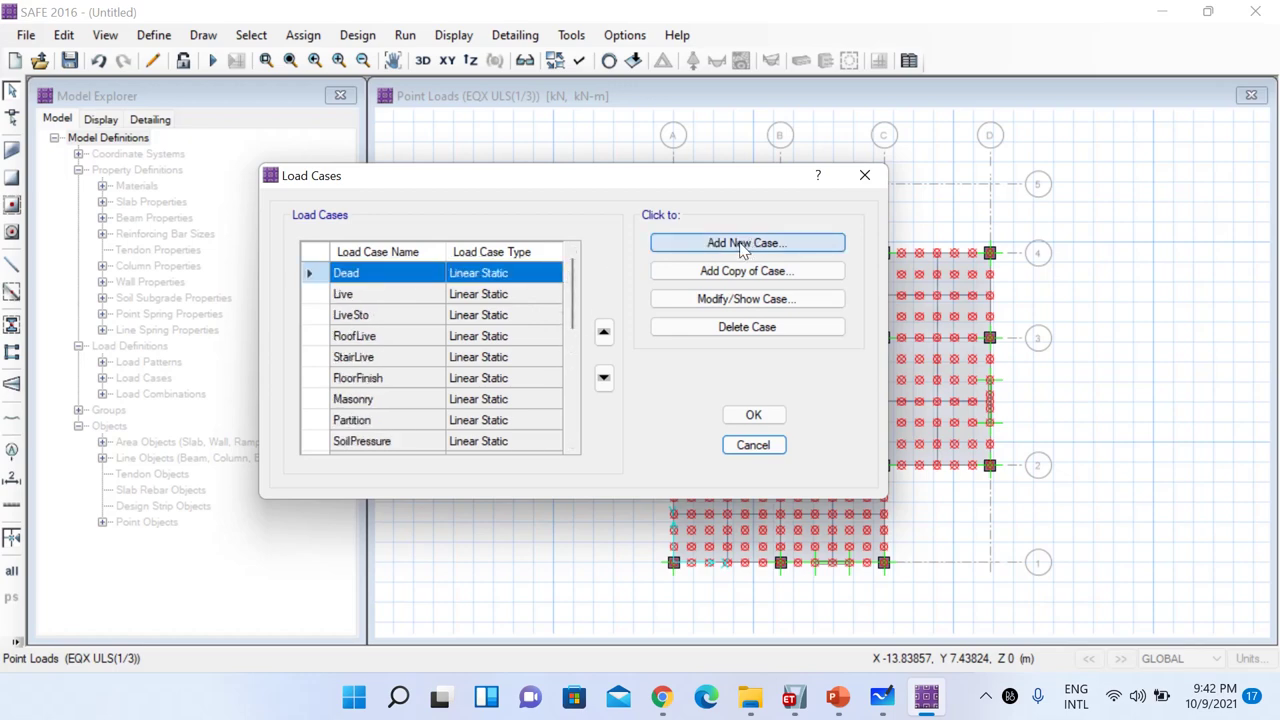
pyautogui.click(749, 249)
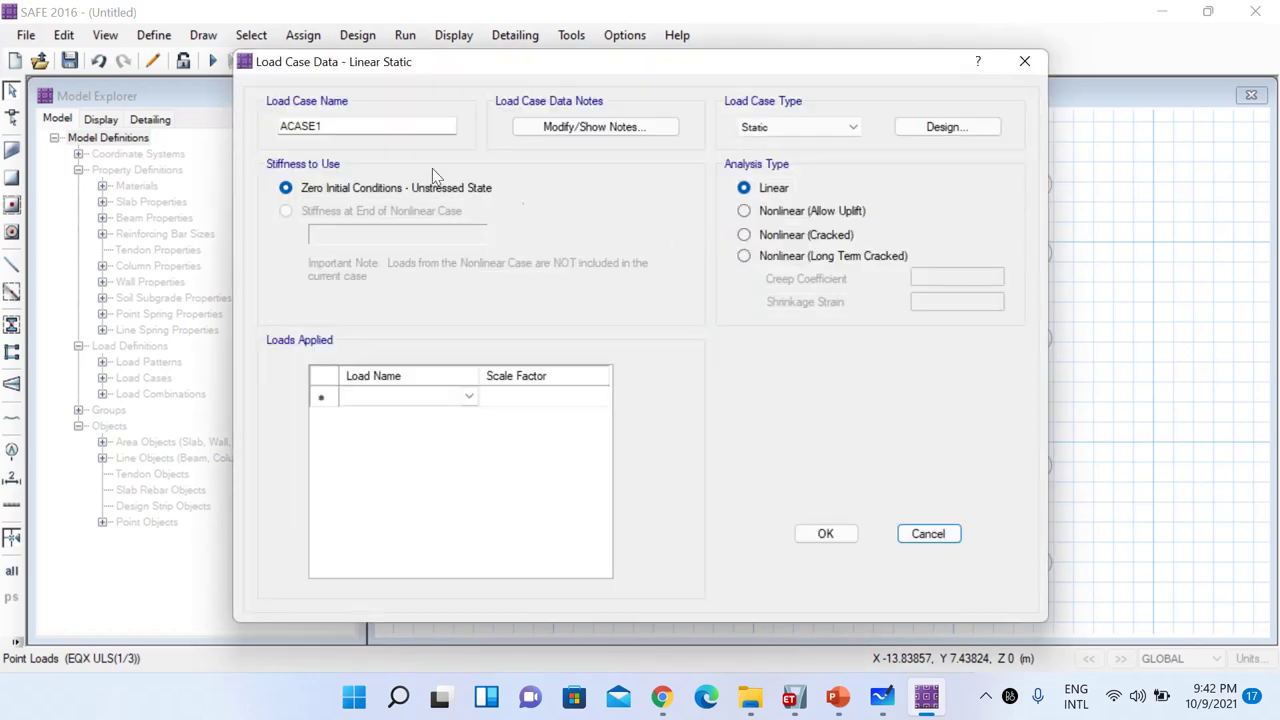
pyautogui.moveTo(343, 128); pyautogui.dragTo(238, 121)
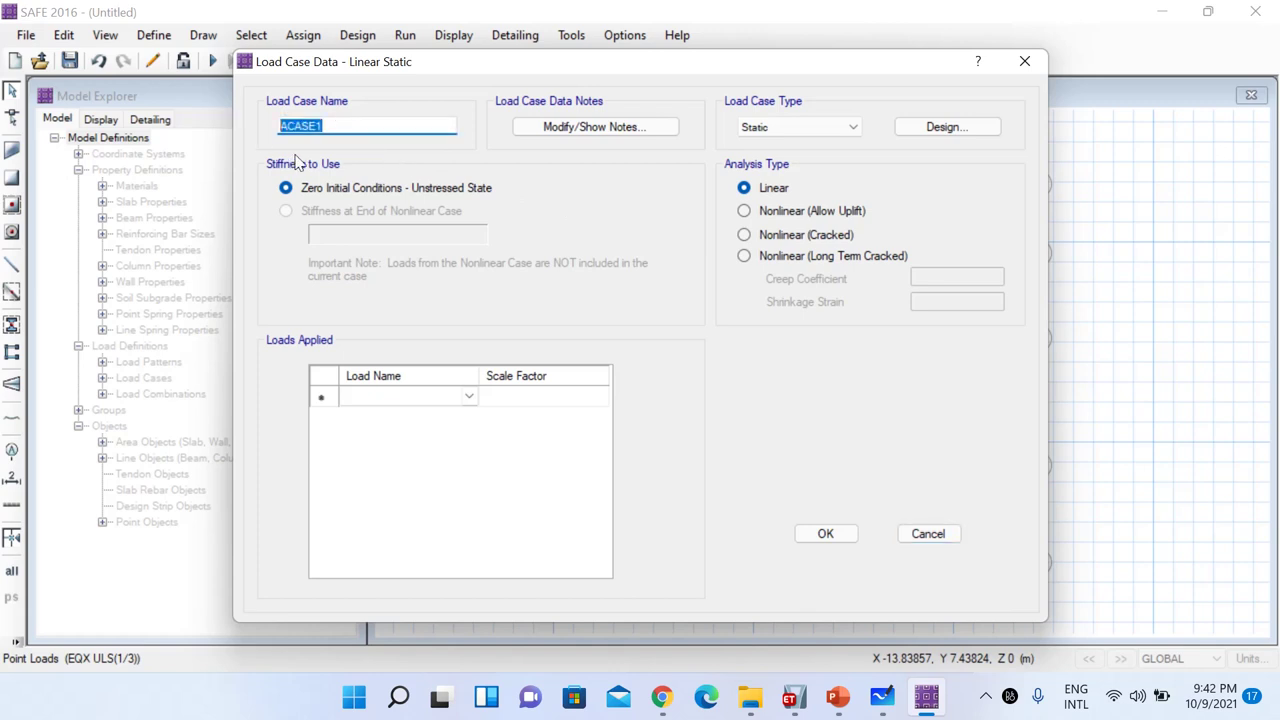
pyautogui.write('IMMEDIATE-ALL LOA')
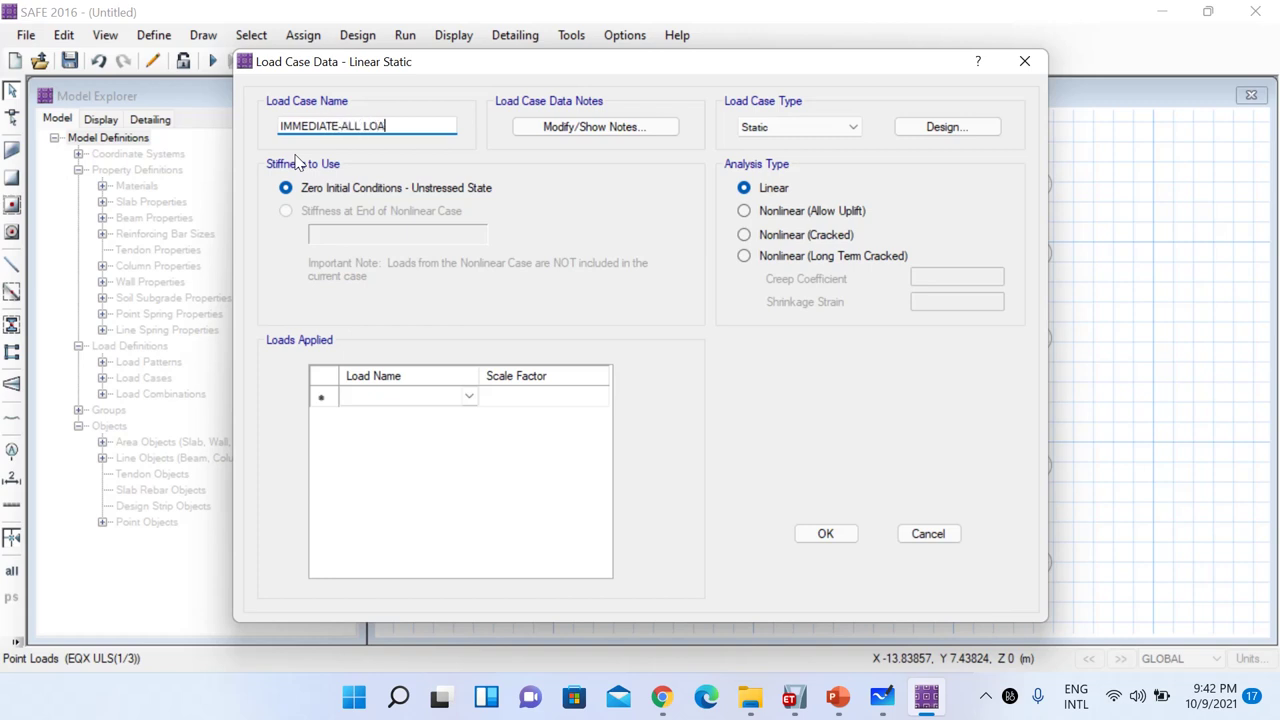
pyautogui.write('DS')
# Apply the Dead and FloorFinish loads to the IMMEDIATE-ALL LOADS case, each with a scale factor of 1
pyautogui.click(474, 404)
pyautogui.click(476, 412)
pyautogui.click(470, 399)
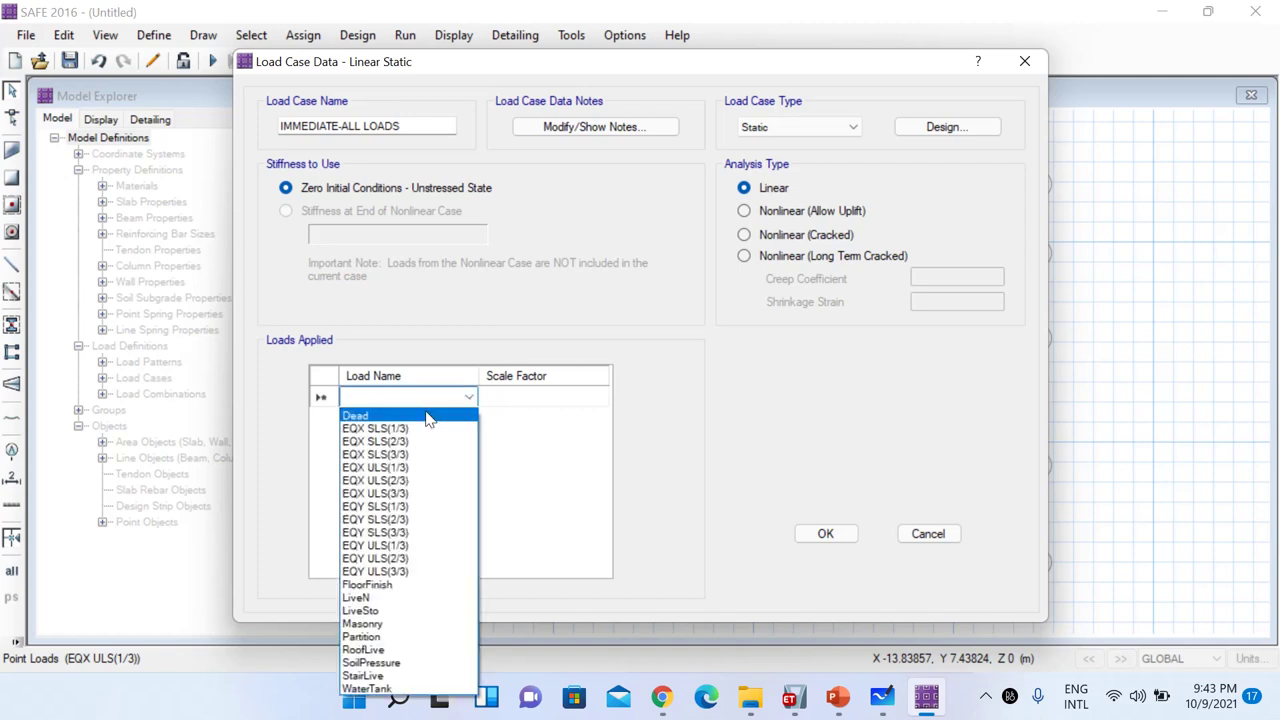
pyautogui.click(408, 417)
pyautogui.click(470, 420)
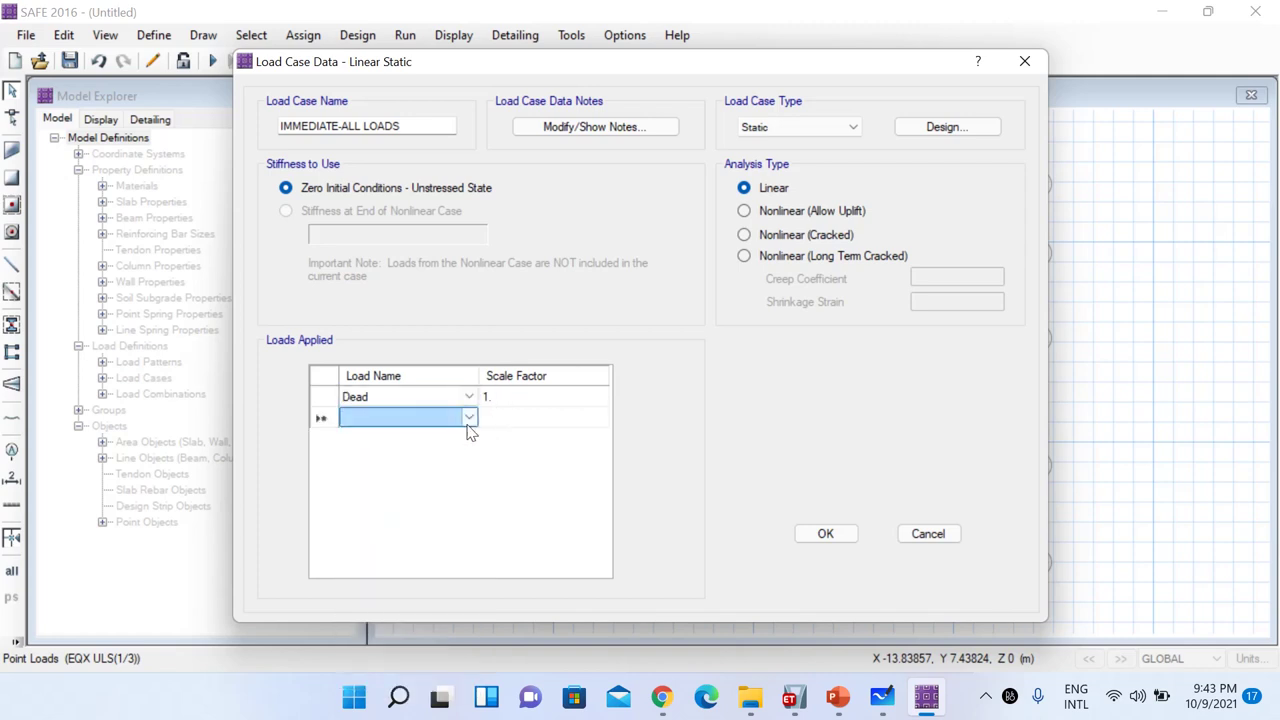
pyautogui.click(469, 422)
pyautogui.click(469, 418)
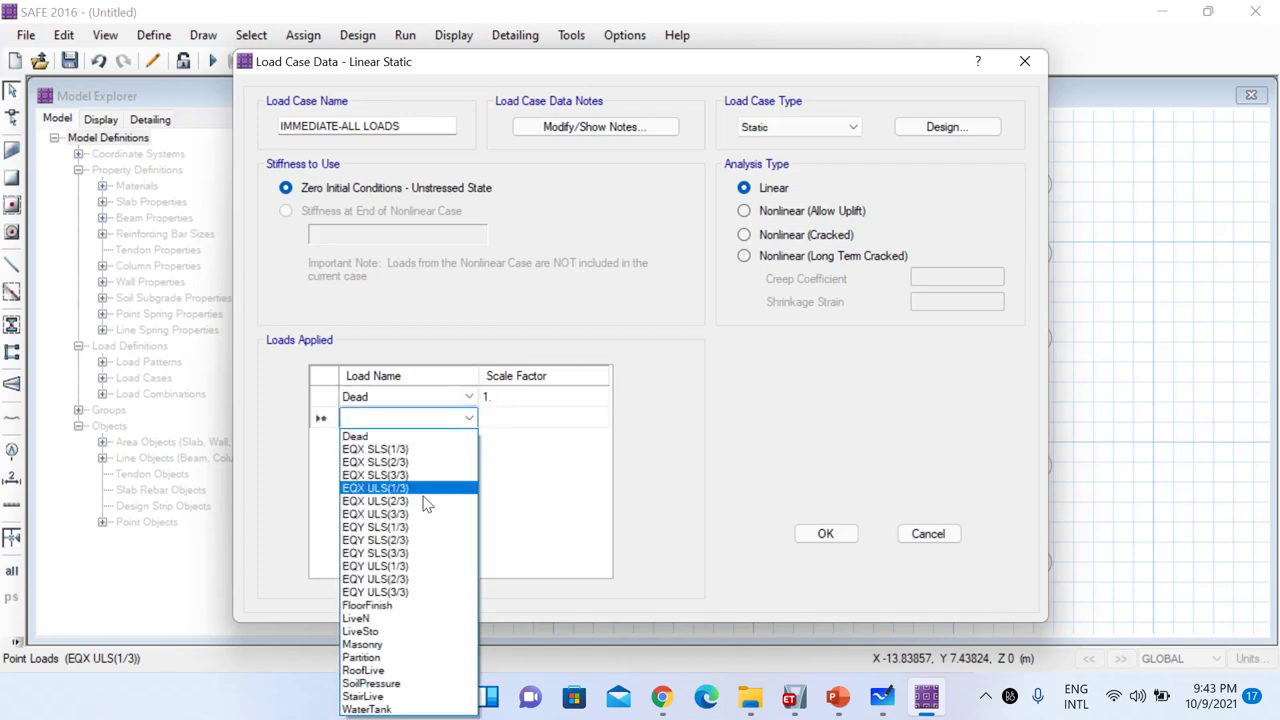
pyautogui.click(389, 605)
# Add the LiveN and LiveSto loads to the IMMEDIATE-ALL LOADS case, each with a scale factor of 1
pyautogui.click(469, 440)
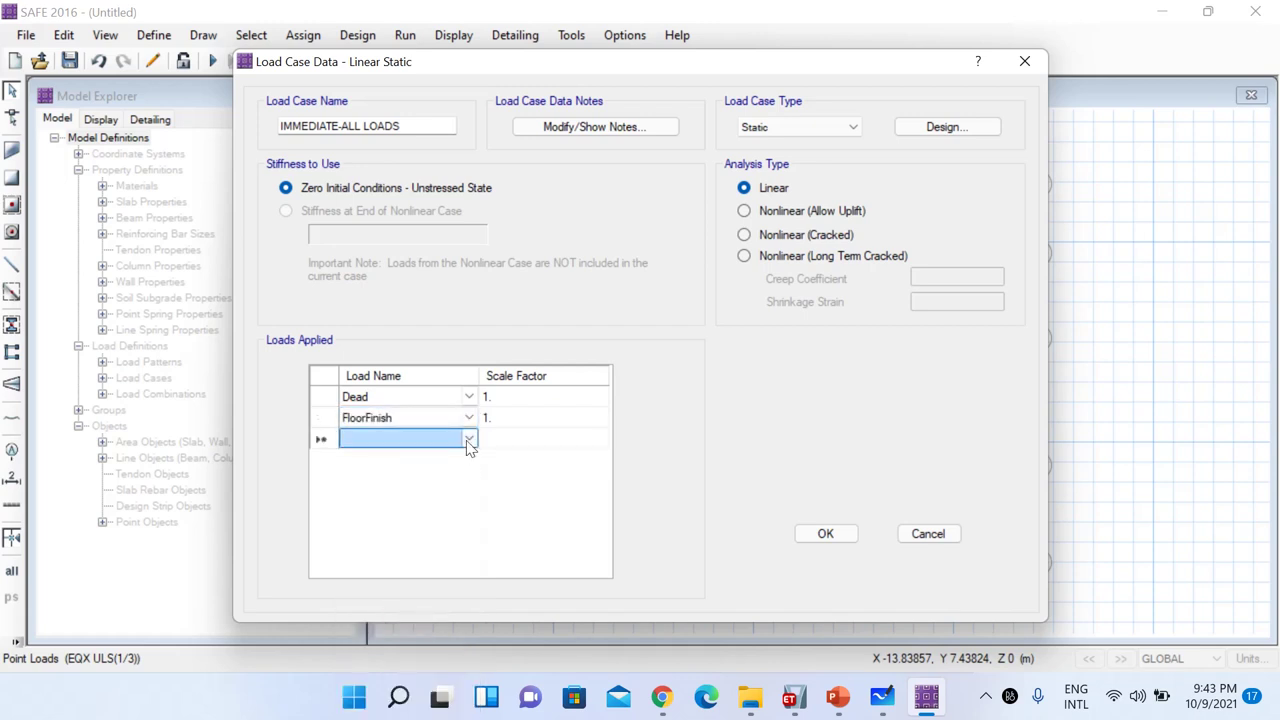
pyautogui.click(470, 442)
pyautogui.click(469, 440)
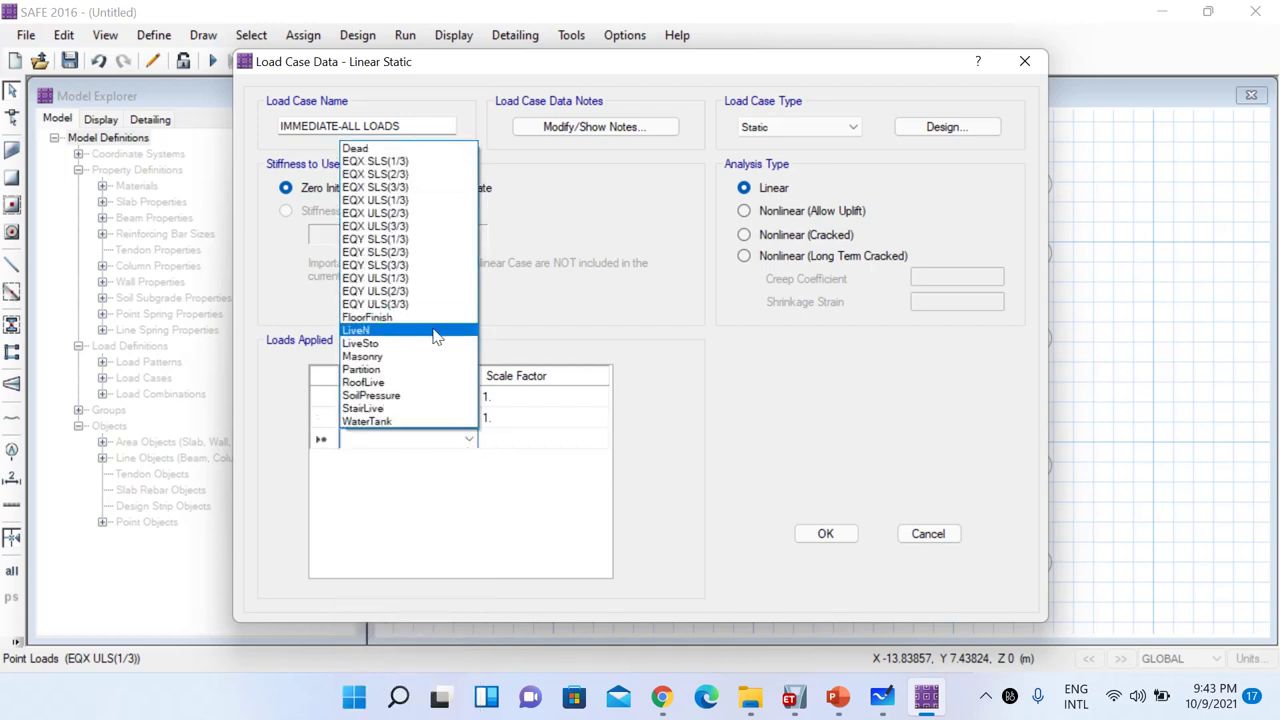
pyautogui.click(435, 331)
pyautogui.click(472, 460)
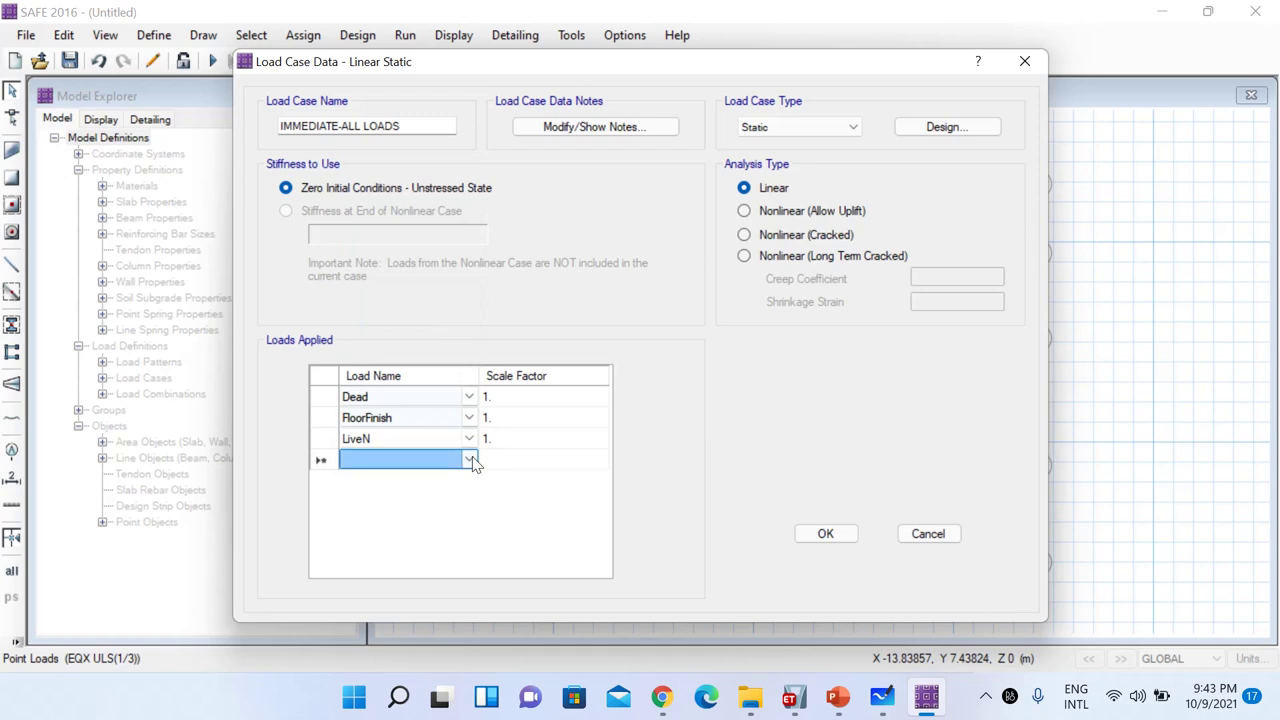
pyautogui.click(469, 460)
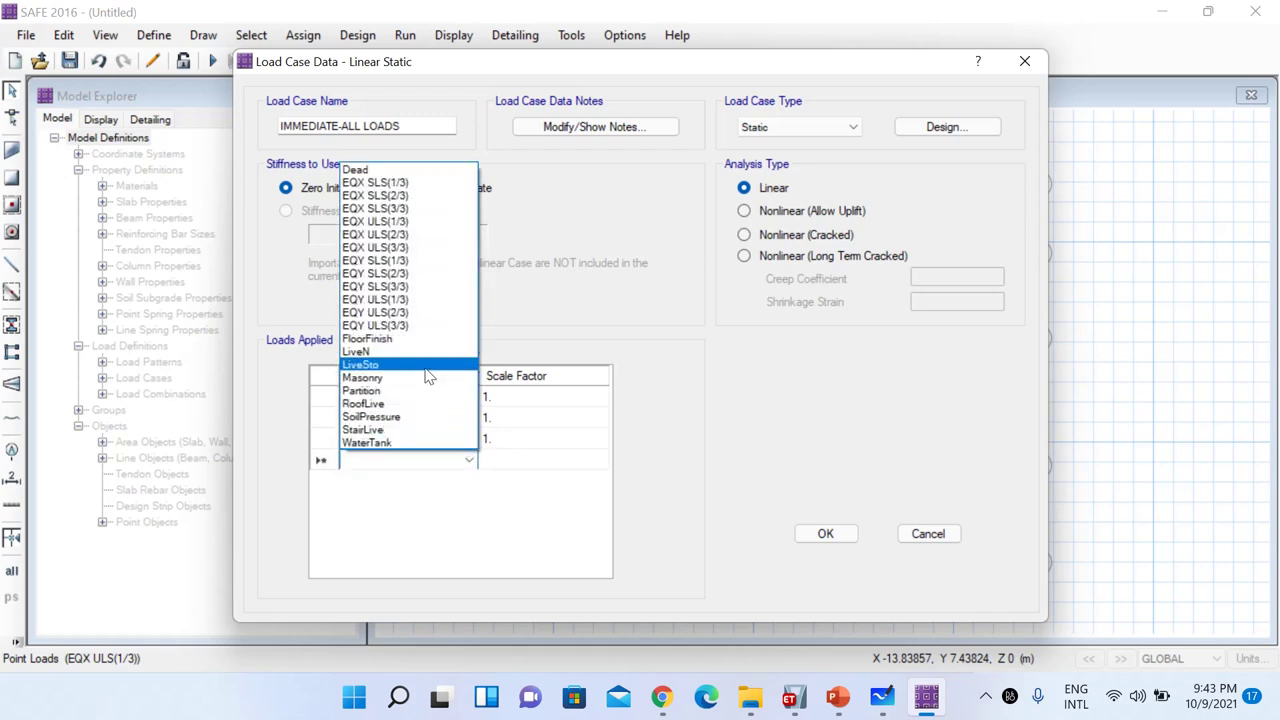
pyautogui.click(426, 365)
# Add the Masonry and Partition loads to the case's applied loads, each with a scale factor of 1
pyautogui.click(471, 481)
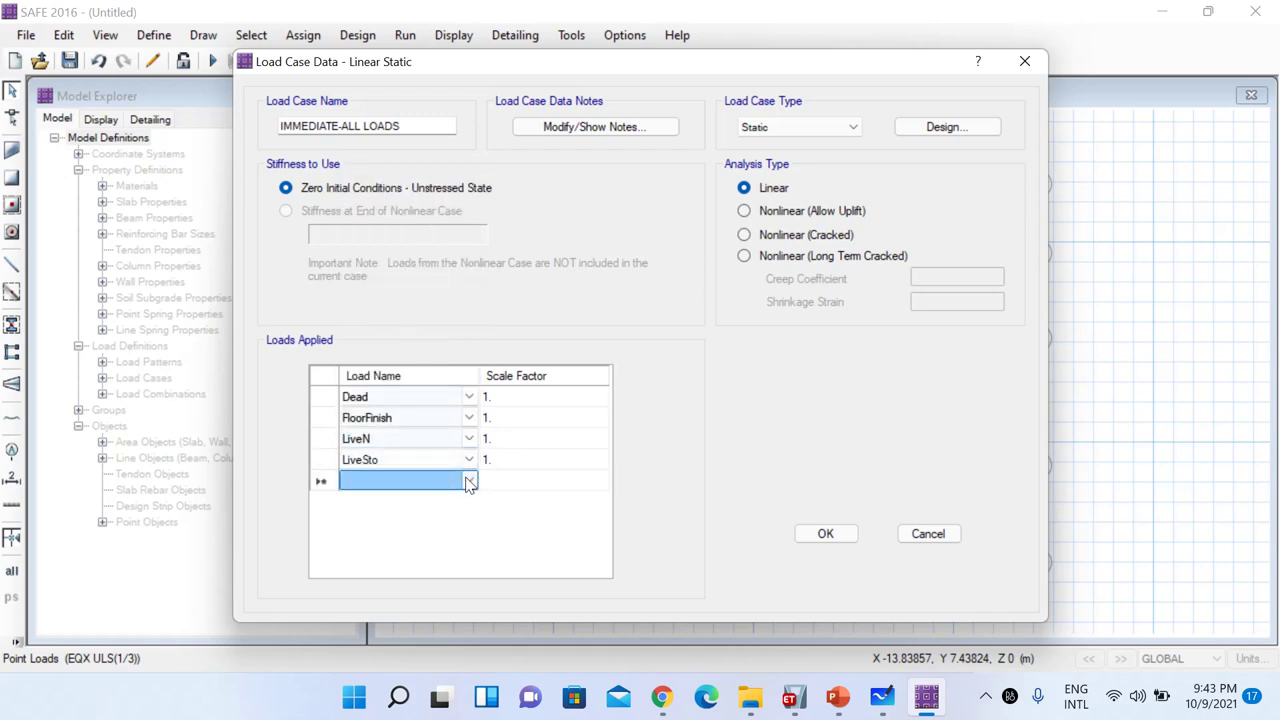
pyautogui.click(470, 481)
pyautogui.click(400, 398)
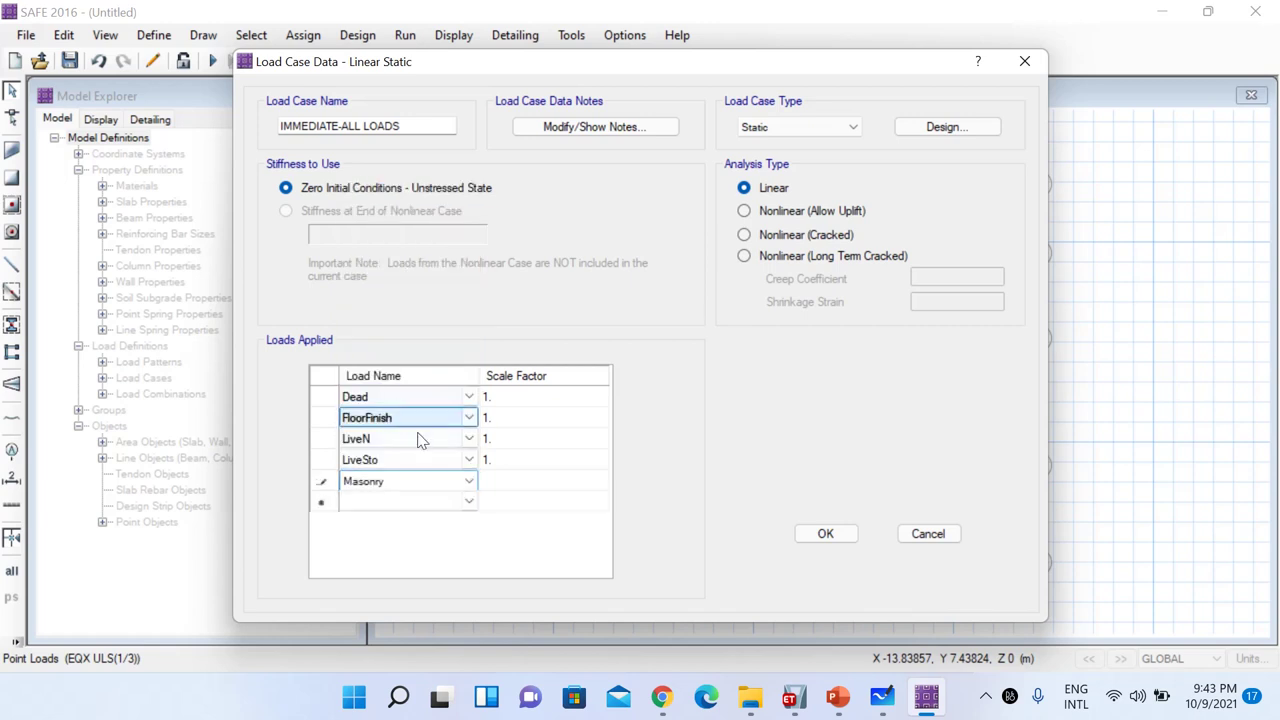
pyautogui.click(470, 502)
pyautogui.click(470, 502)
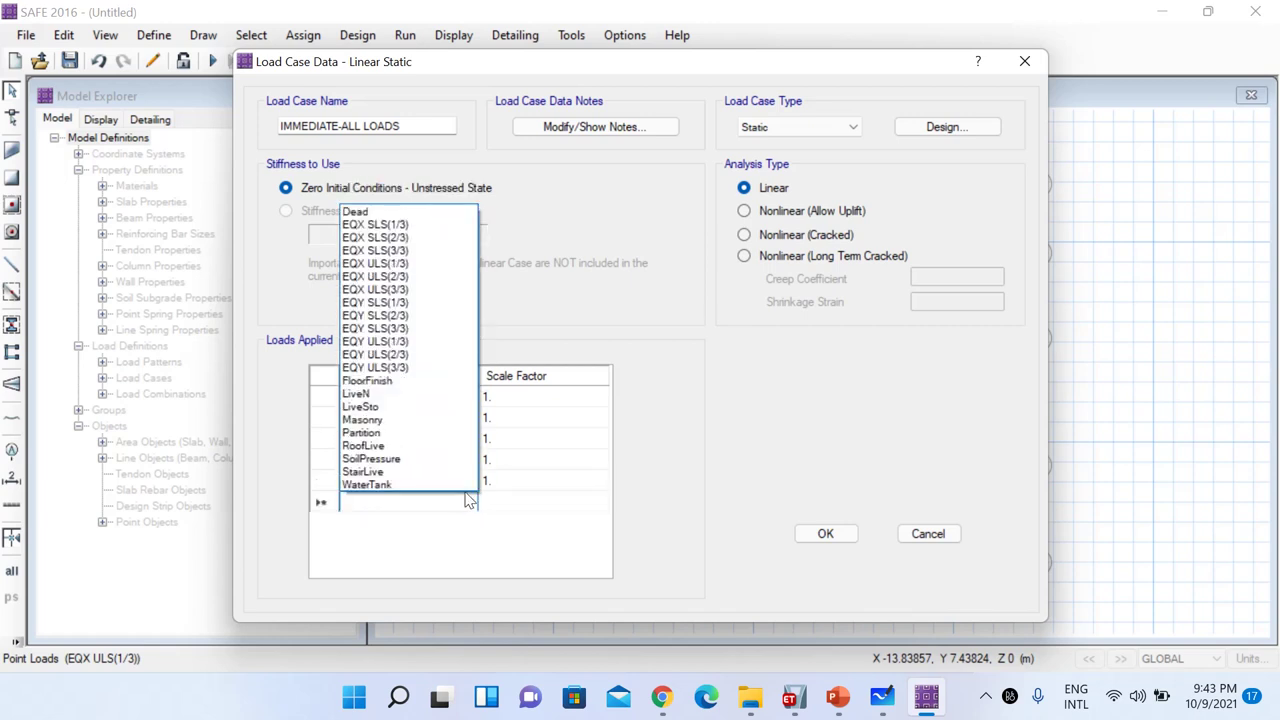
pyautogui.click(407, 435)
# Add StairLive with a scale factor of 1, set the analysis type to Nonlinear (Cracked) and accept the case
pyautogui.click(403, 520)
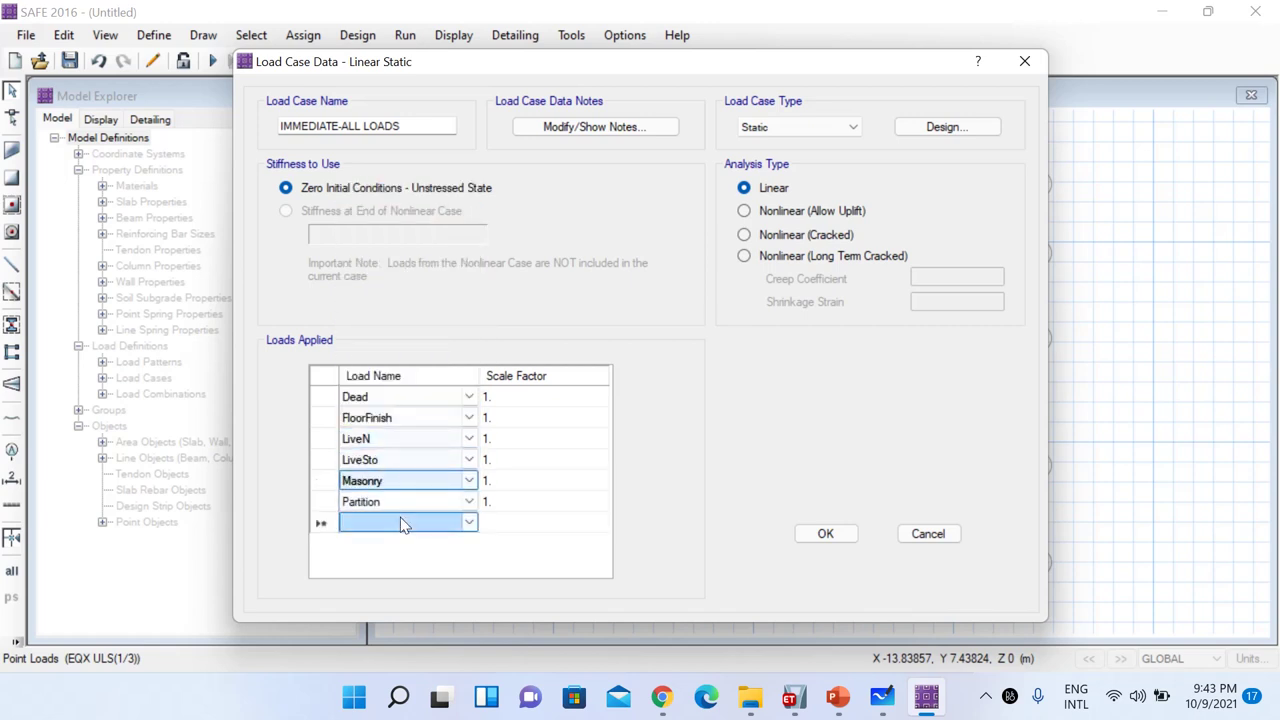
pyautogui.click(445, 527)
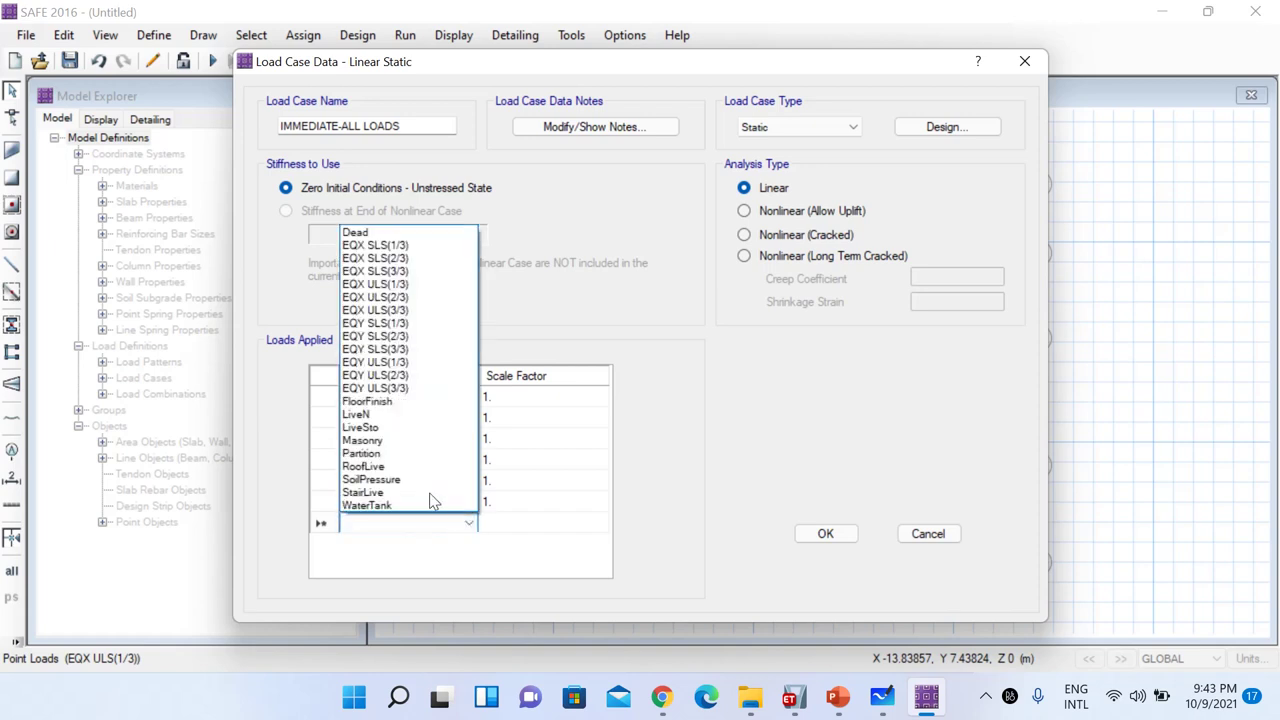
pyautogui.click(411, 465)
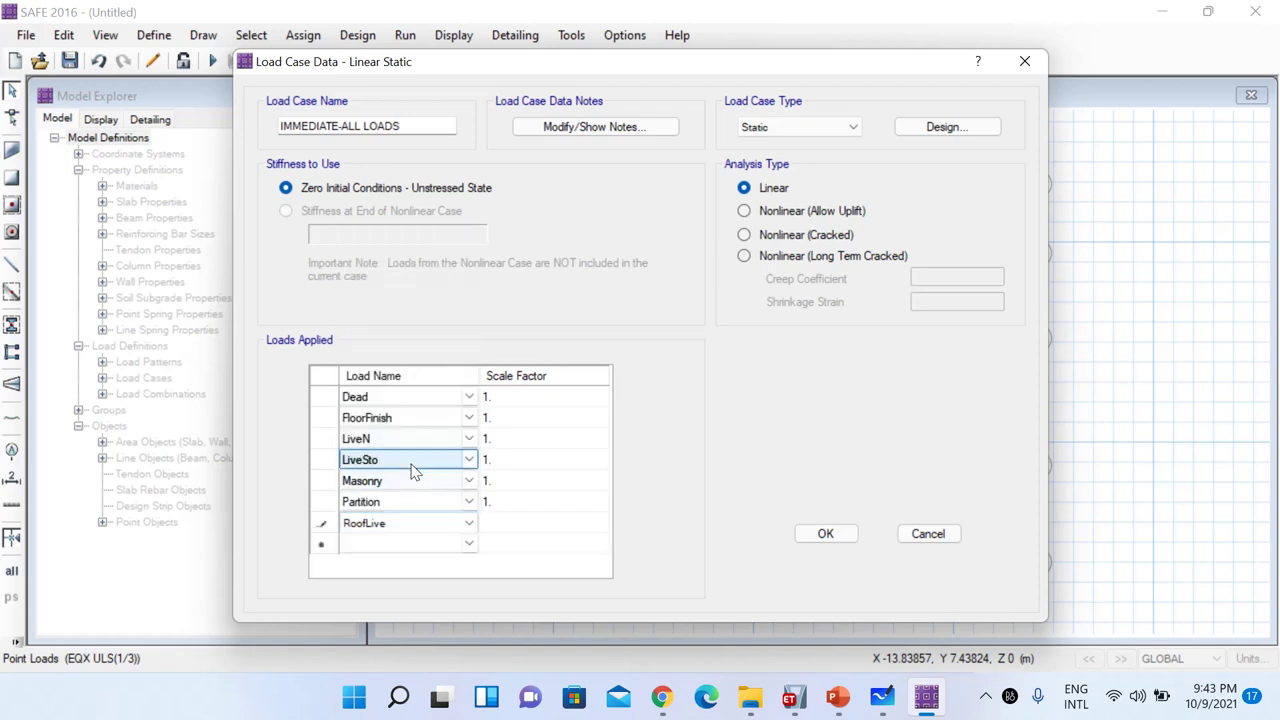
pyautogui.click(470, 523)
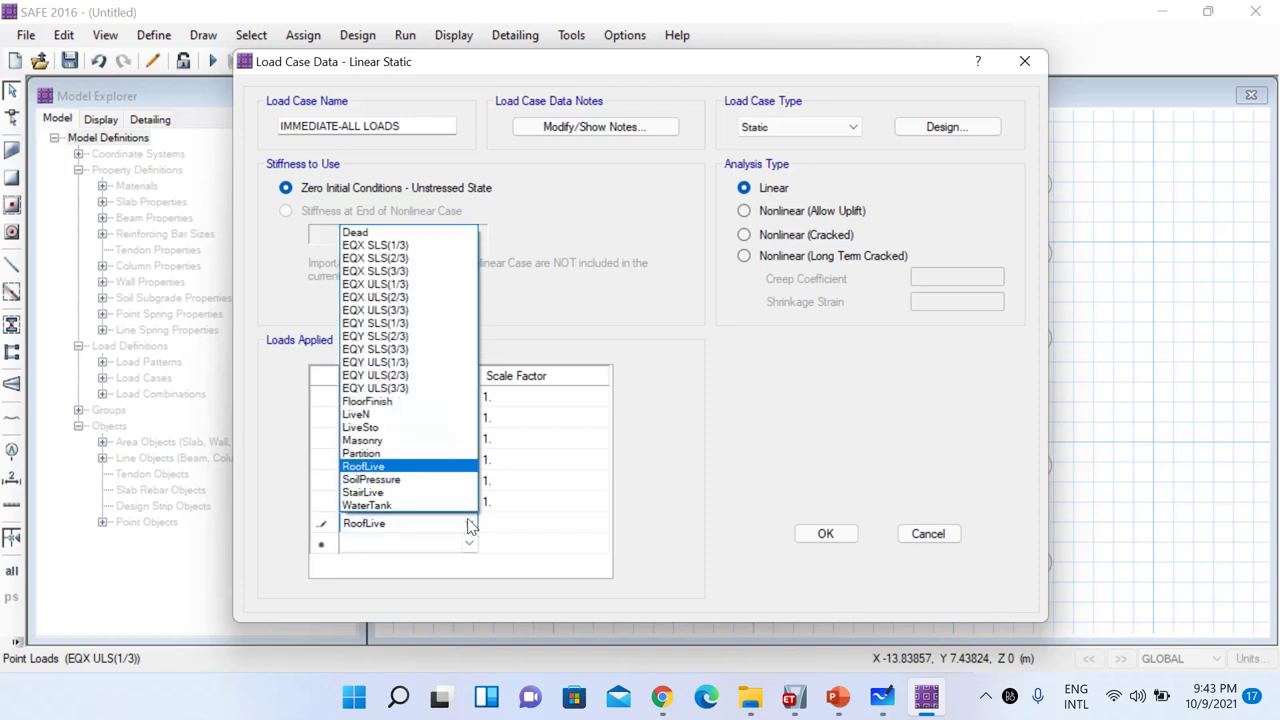
pyautogui.click(400, 492)
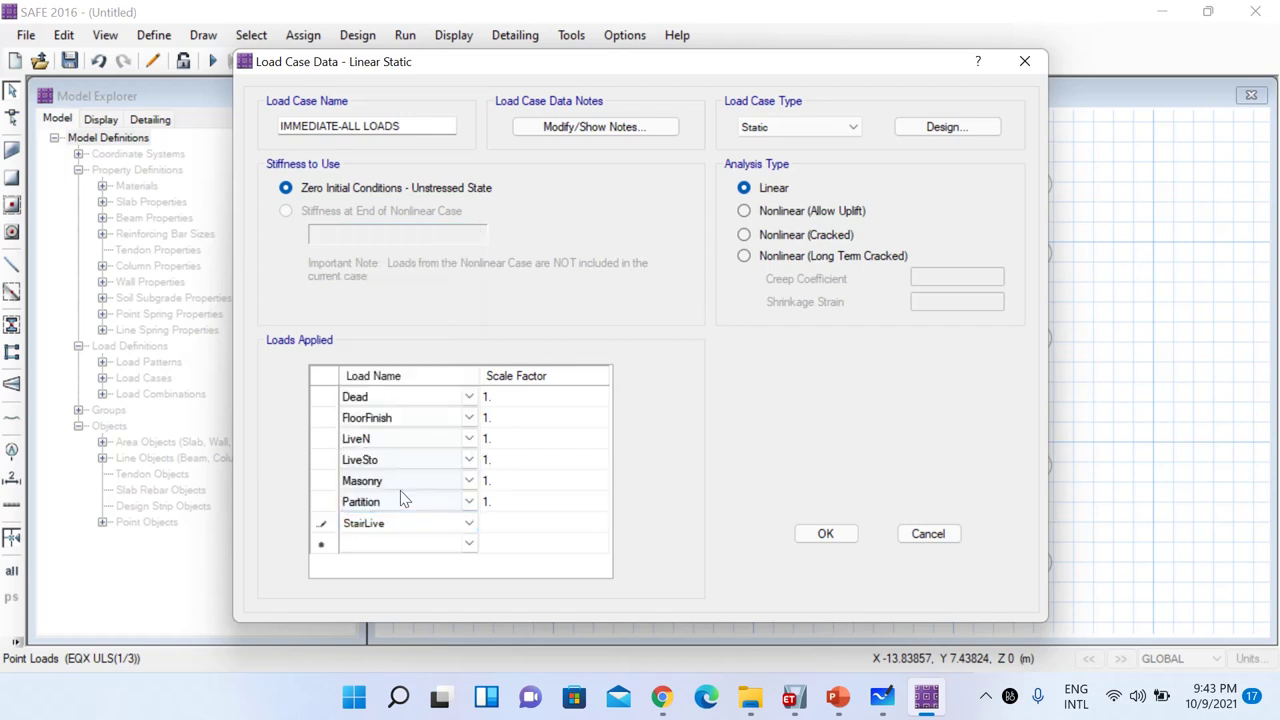
pyautogui.click(505, 528)
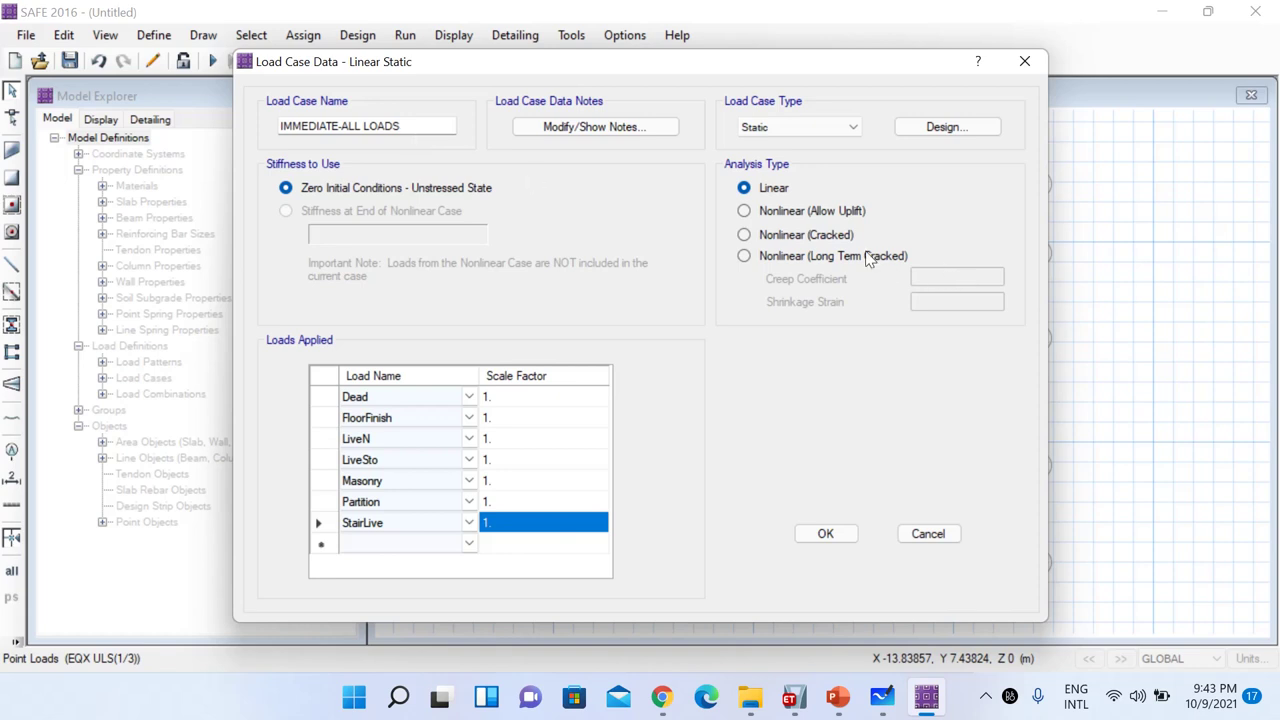
pyautogui.click(744, 235)
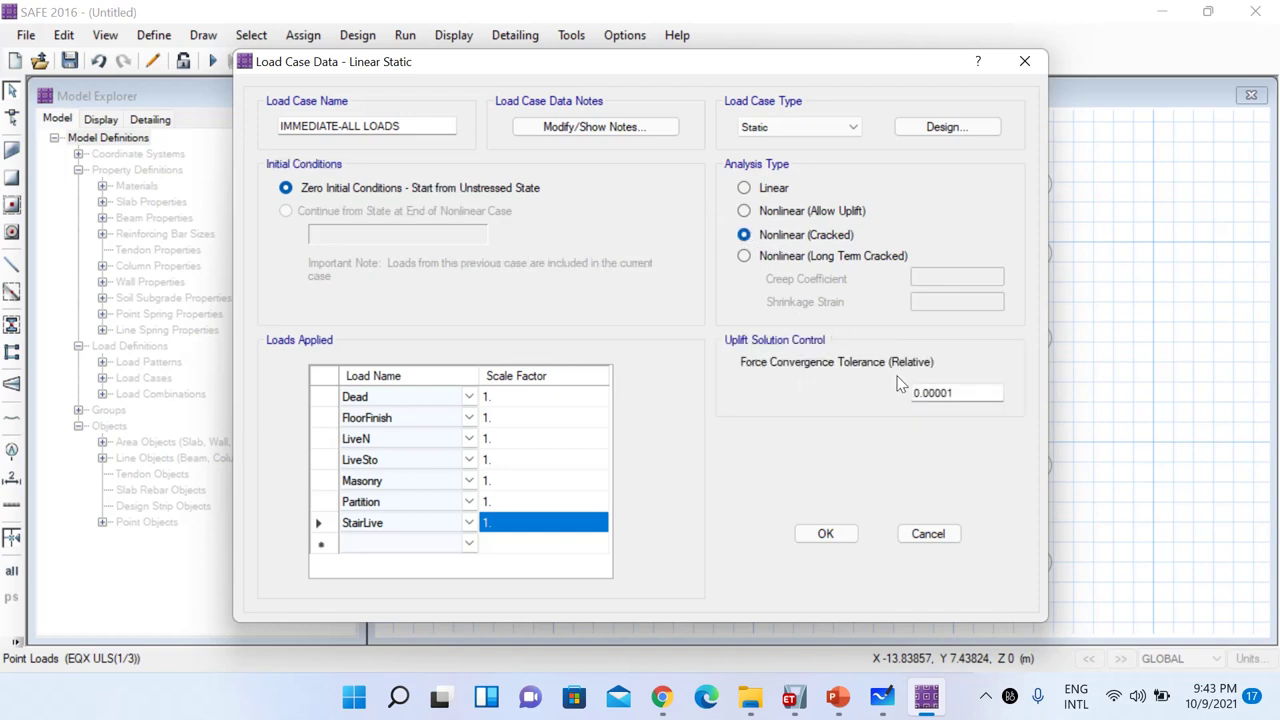
pyautogui.click(826, 533)
# Create a copy of the IMMEDIATE-ALL LOADS case and name it LONG TERM SUSTAINED
pyautogui.scroll(-5, 480, 400)
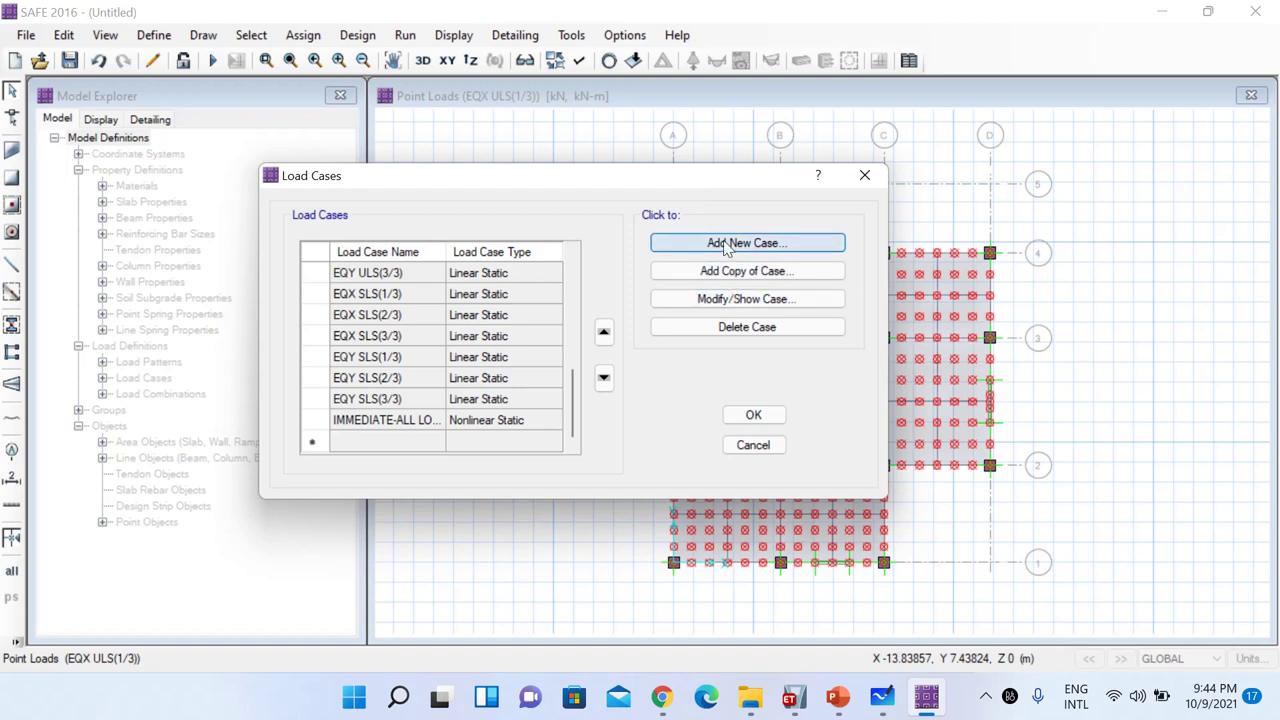
pyautogui.click(422, 422)
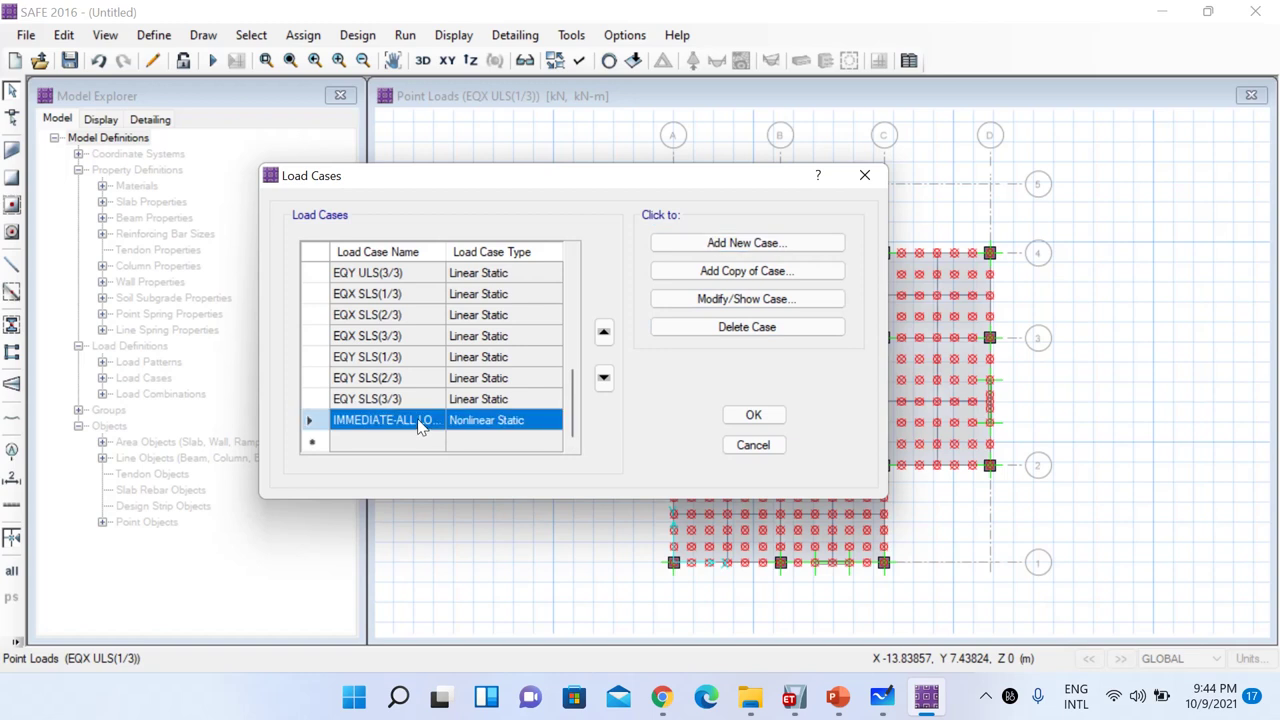
pyautogui.click(747, 272)
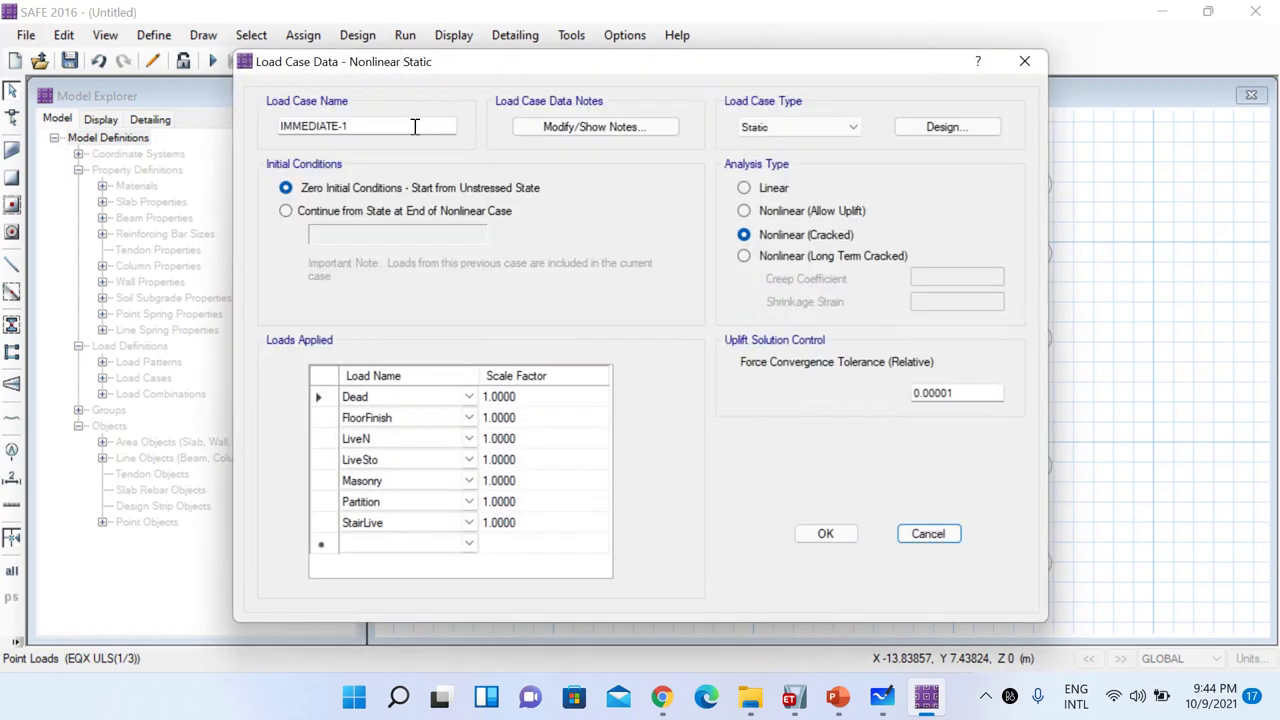
pyautogui.moveTo(415, 126); pyautogui.dragTo(208, 127)
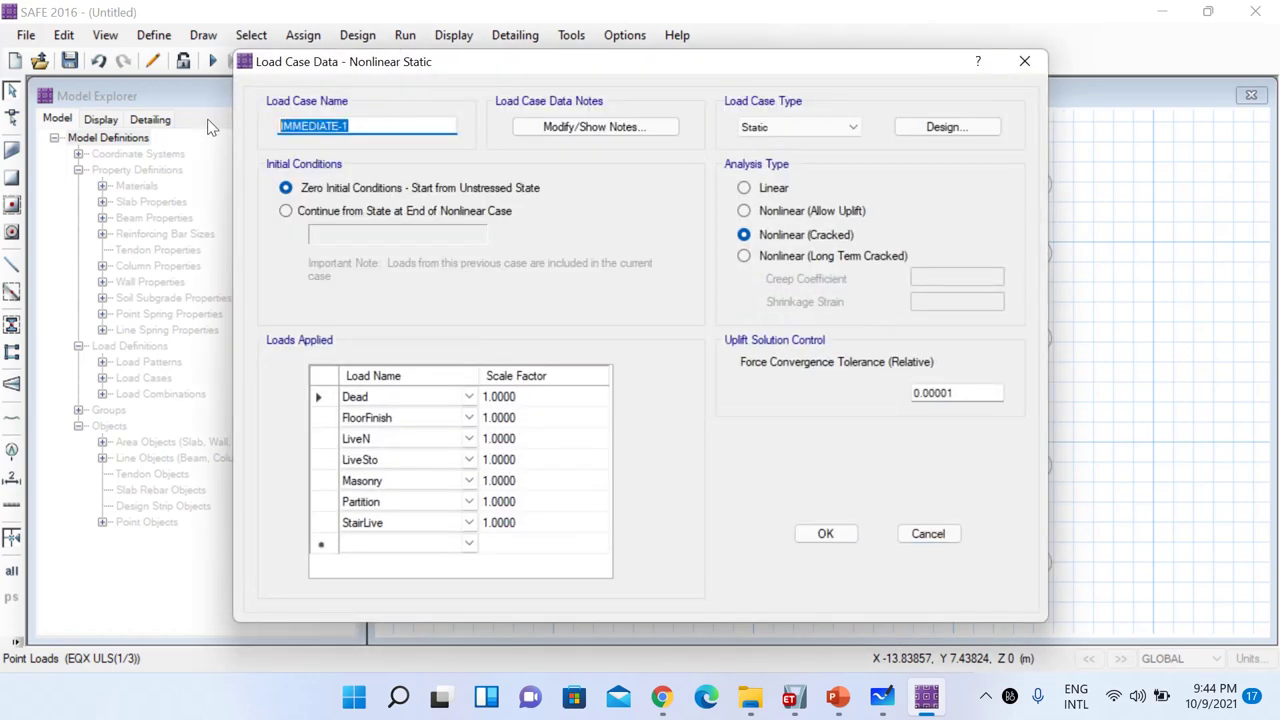
pyautogui.press('BackSpace')
pyautogui.write('LONG')
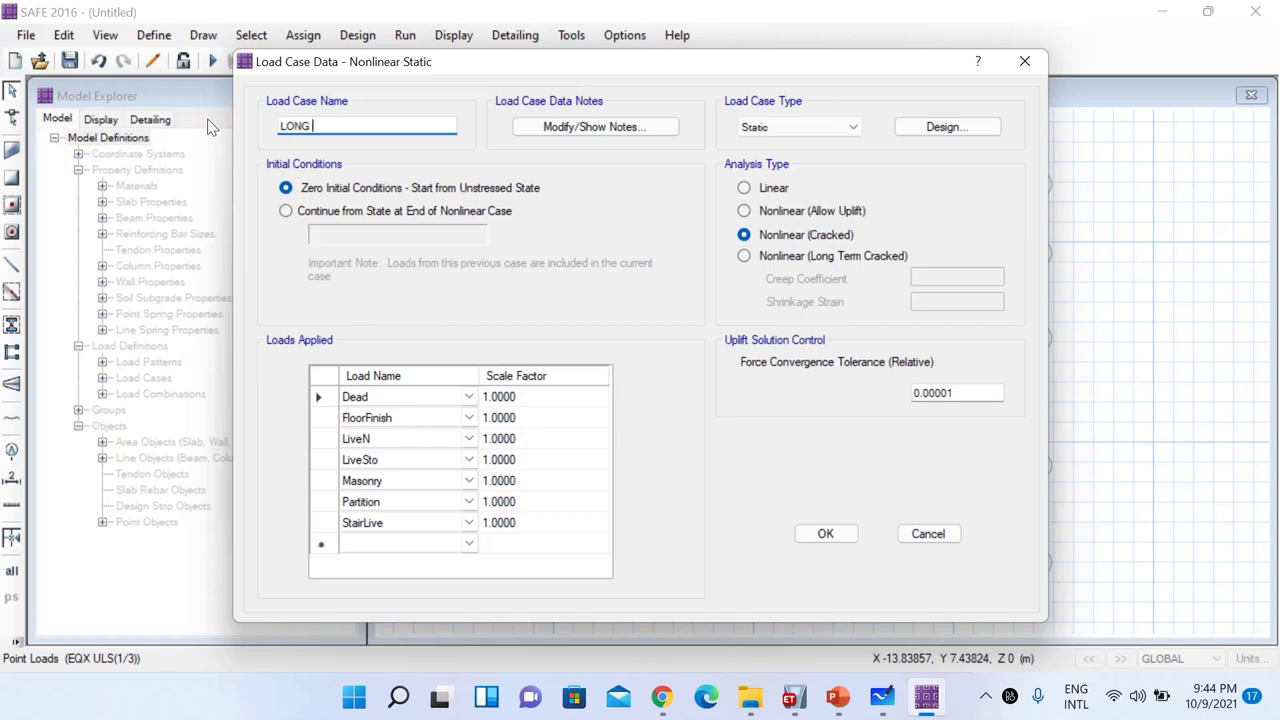
pyautogui.write(' TERM SUSTAINED')
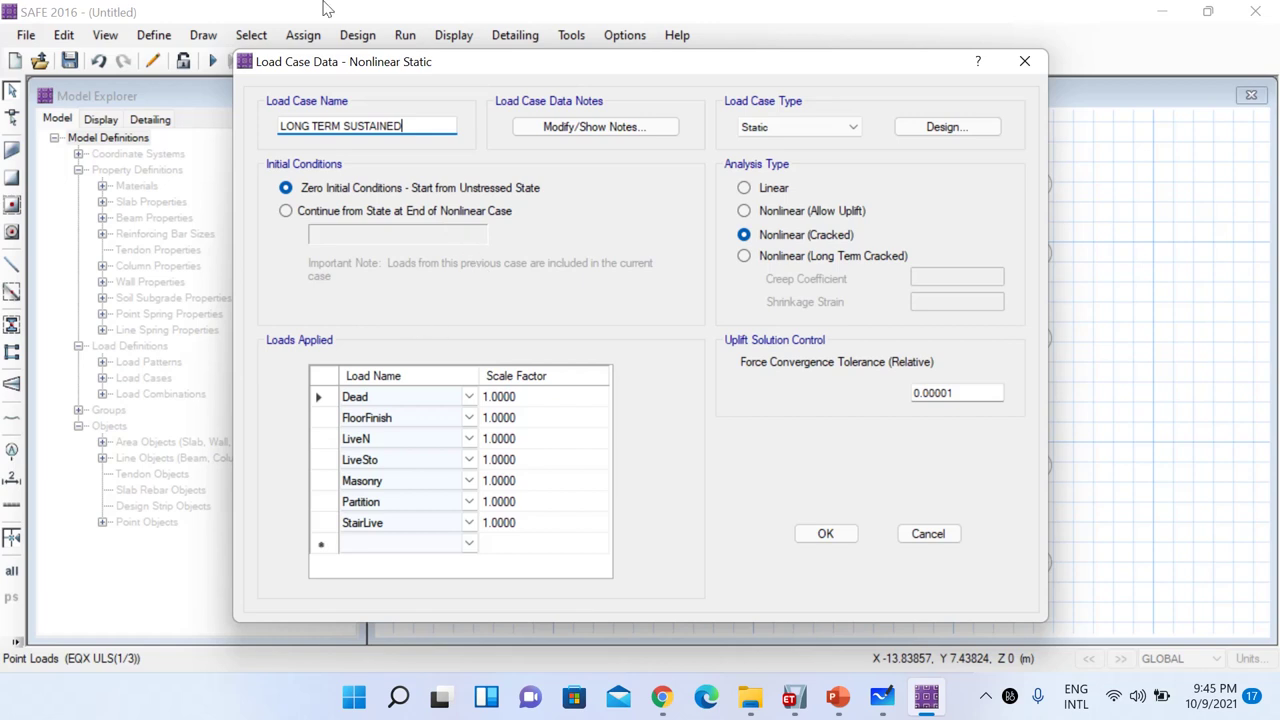
# Set the LiveN, LiveSto and StairLive scale factors to 0.25 and make LONG TERM SUSTAINED a Nonlinear (Long Term Cracked) case
pyautogui.click(388, 424)
pyautogui.click(390, 440)
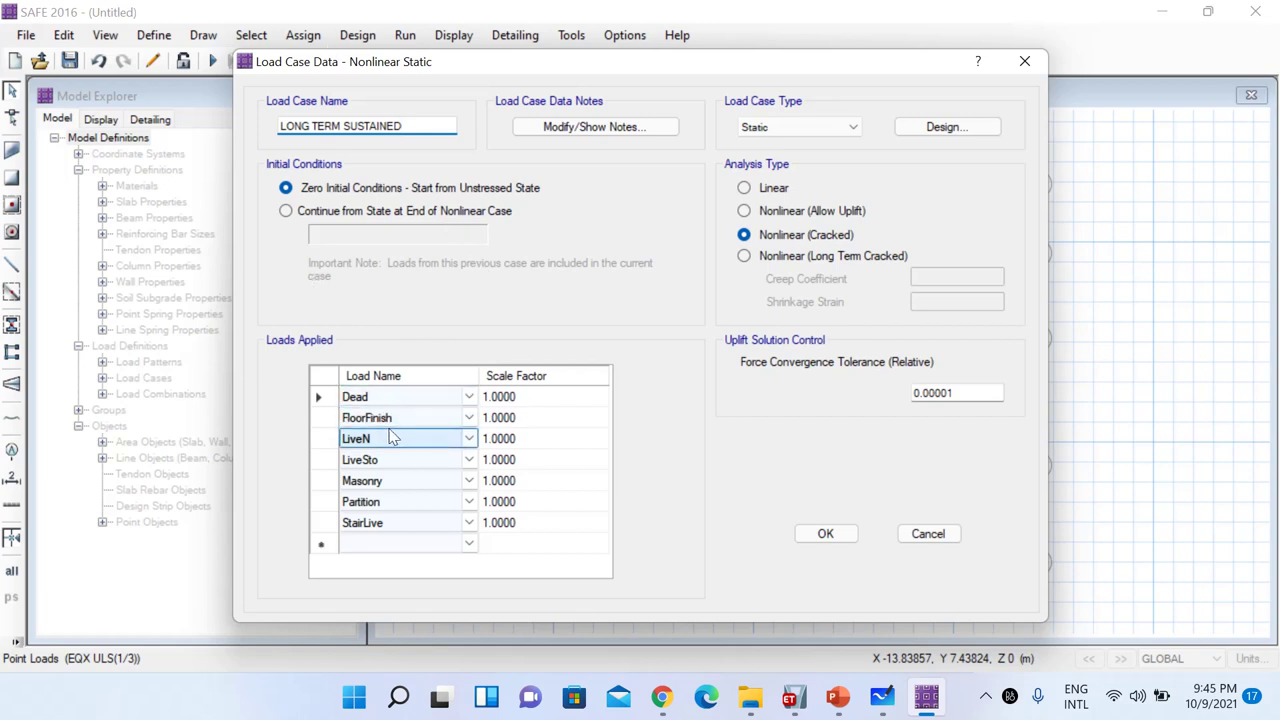
pyautogui.click(533, 447)
pyautogui.write('0.25')
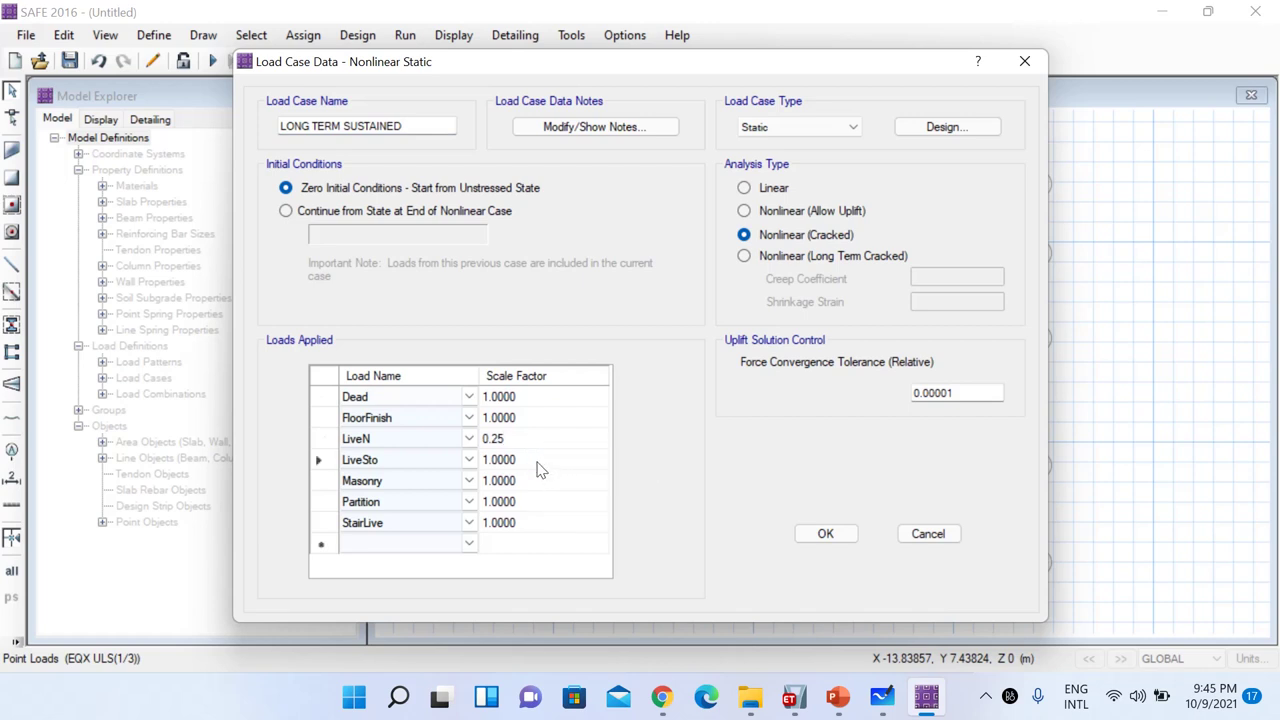
pyautogui.click(537, 465)
pyautogui.write('0.25')
pyautogui.click(526, 524)
pyautogui.click(524, 522)
pyautogui.write('0')
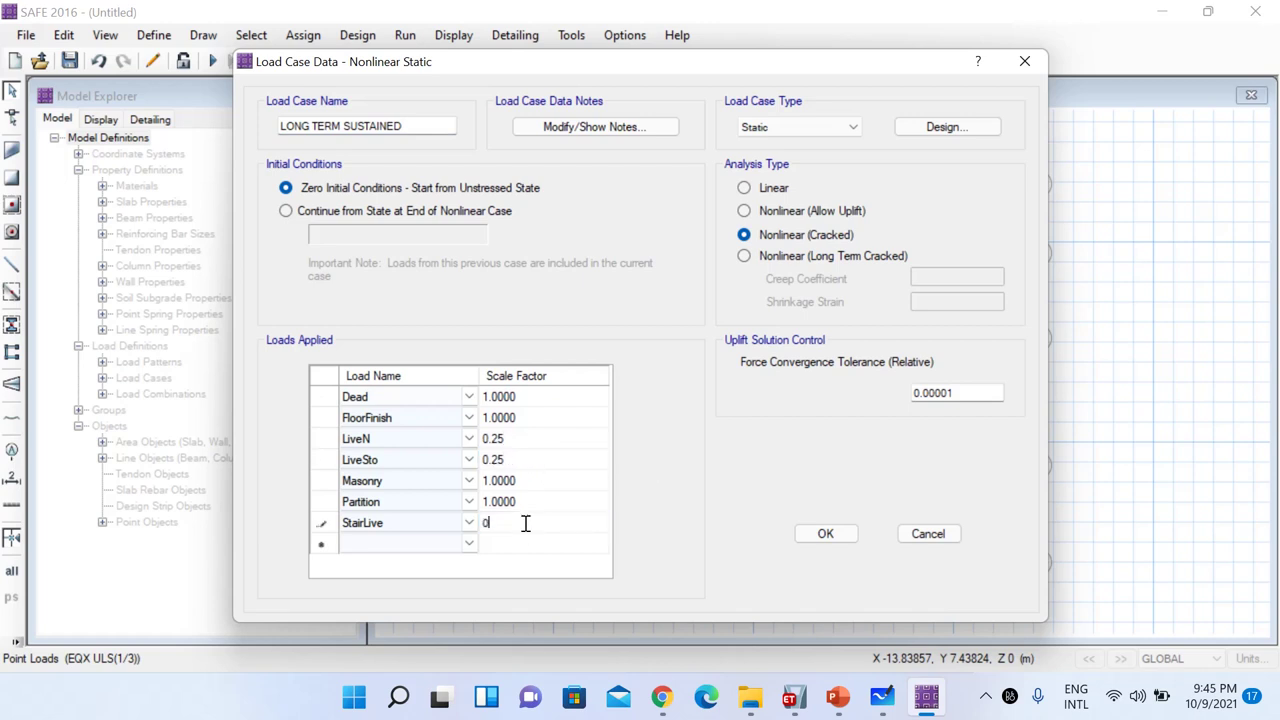
pyautogui.write('.25')
pyautogui.click(538, 486)
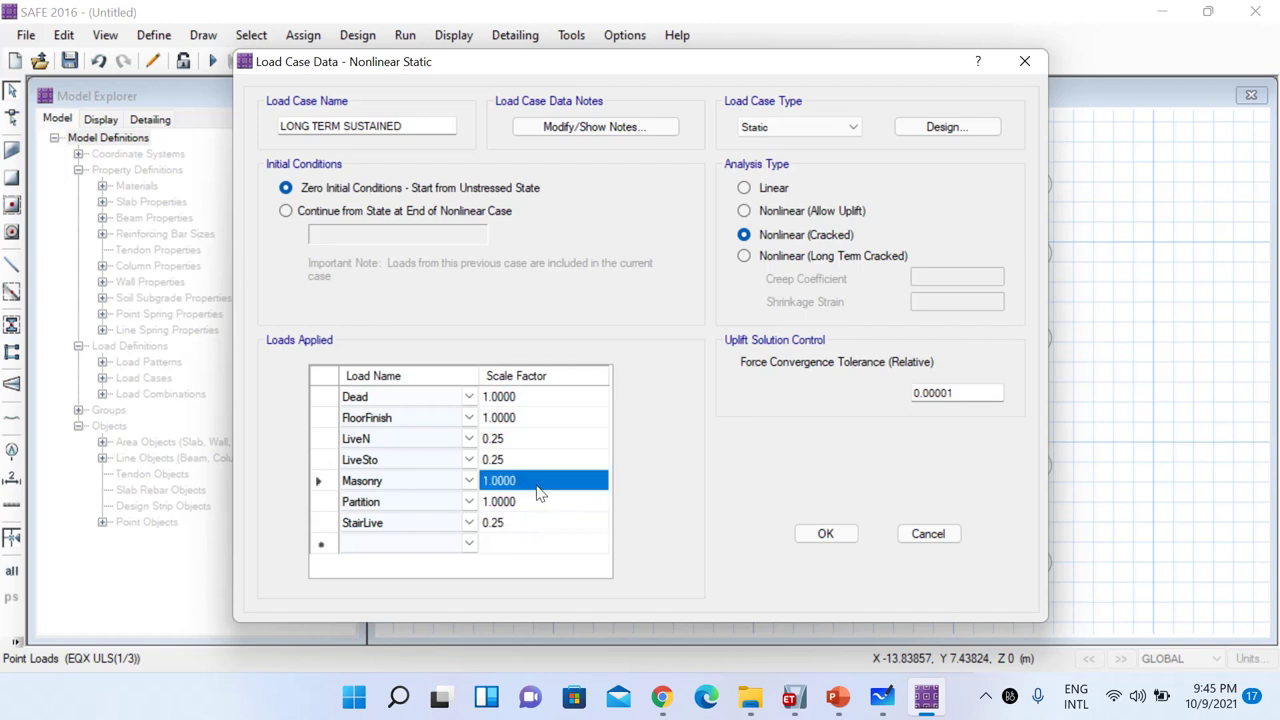
pyautogui.click(790, 260)
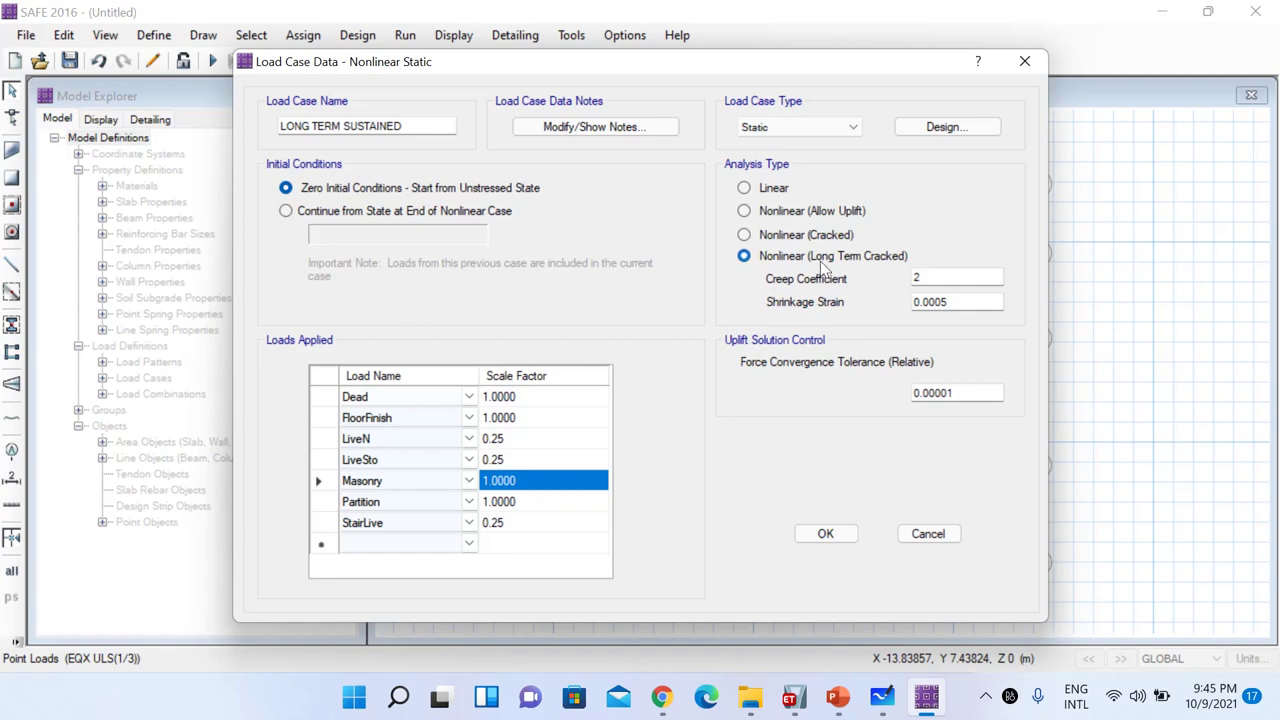
pyautogui.click(847, 533)
# Reopen the LONG TERM SUSTAINED load case and rename it IMMEDIATE SUSTAINED
pyautogui.scroll(-1, 484, 446)
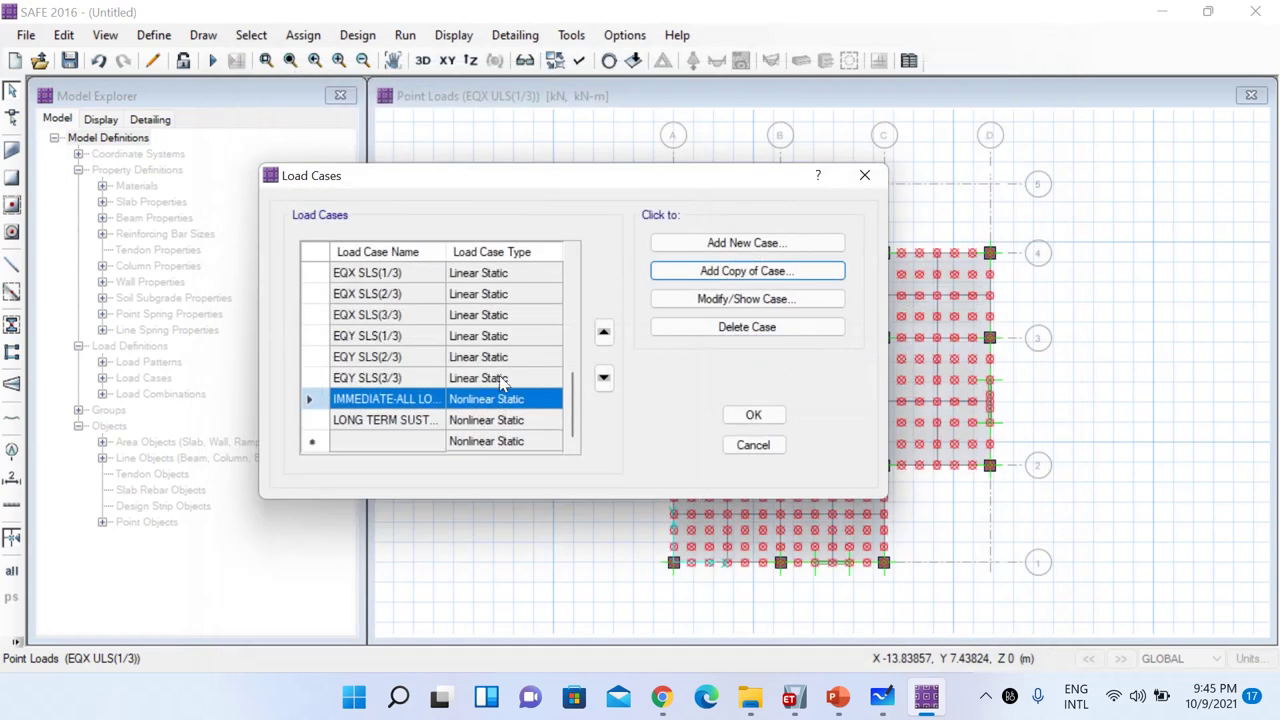
pyautogui.click(416, 422)
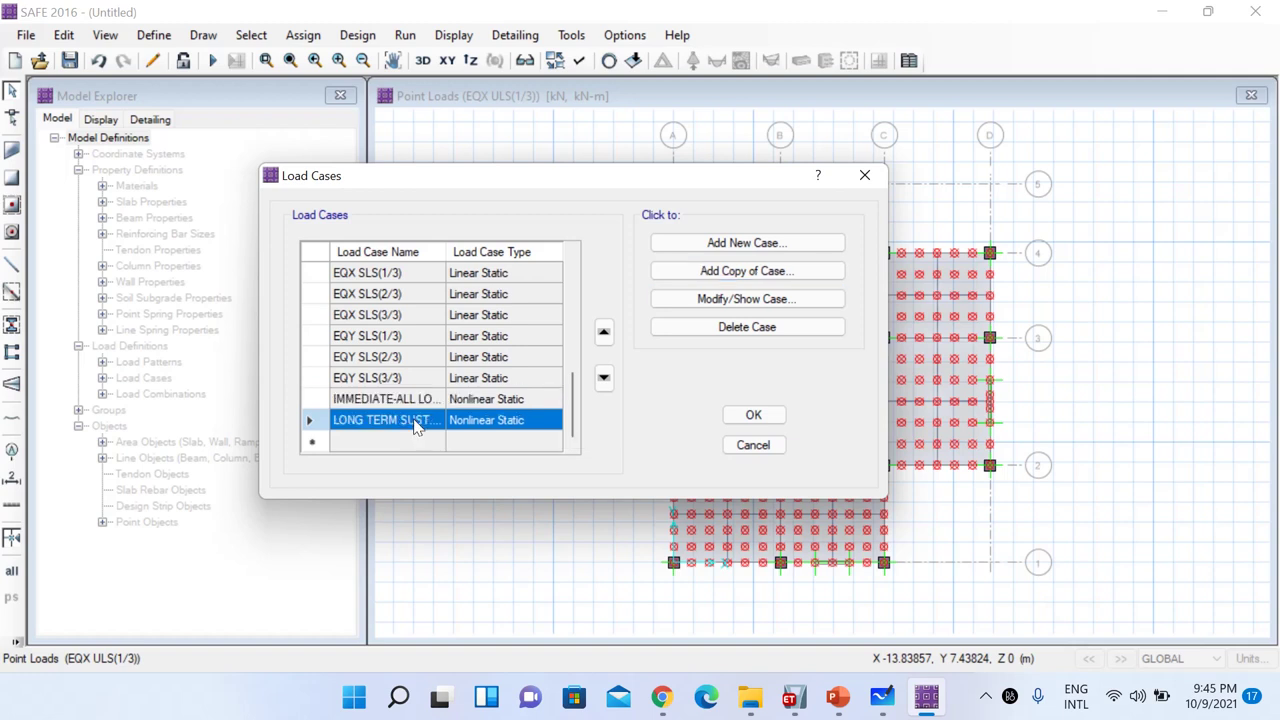
pyautogui.click(782, 299)
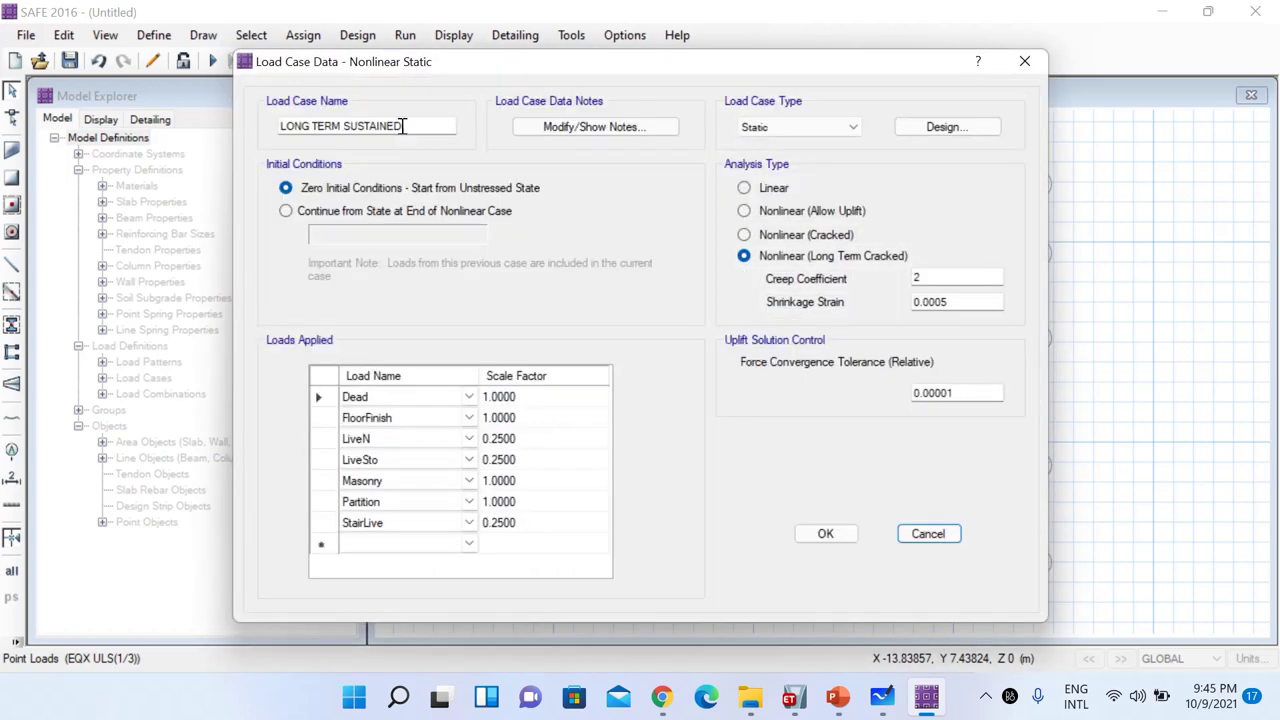
pyautogui.moveTo(415, 126); pyautogui.dragTo(230, 101)
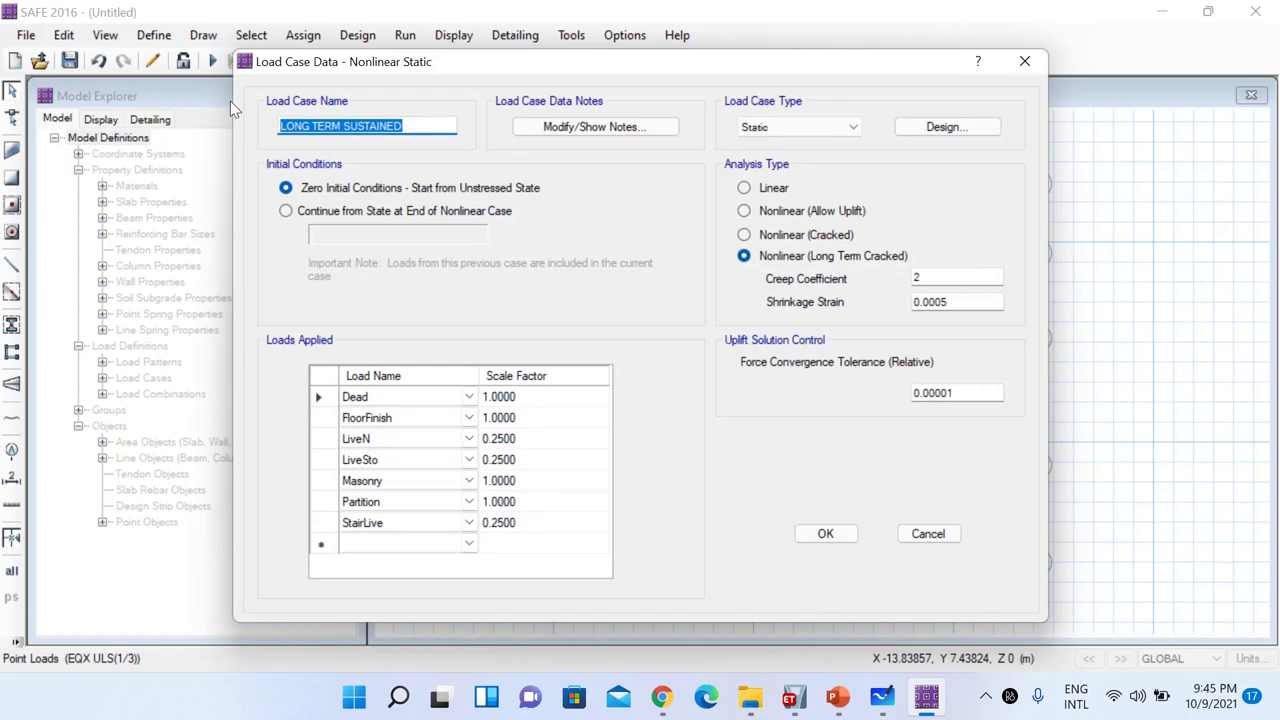
pyautogui.press('BackSpace')
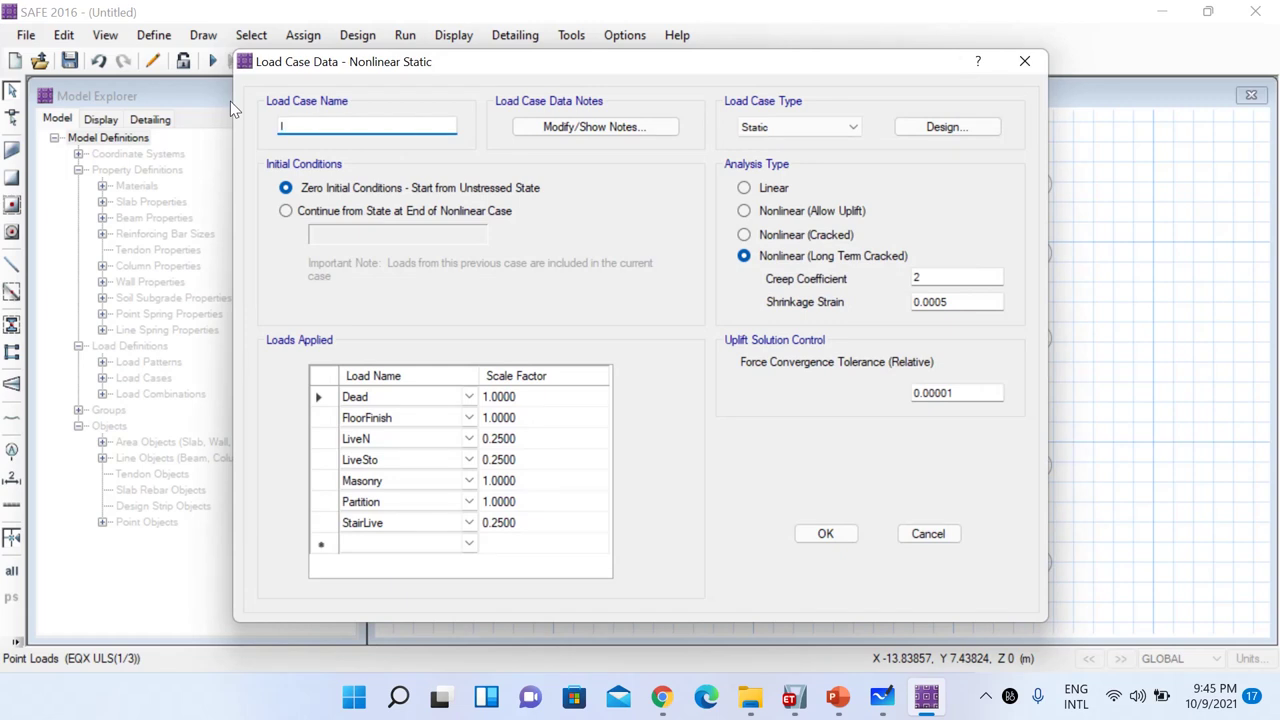
pyautogui.write('IMMEDIATE SUS')
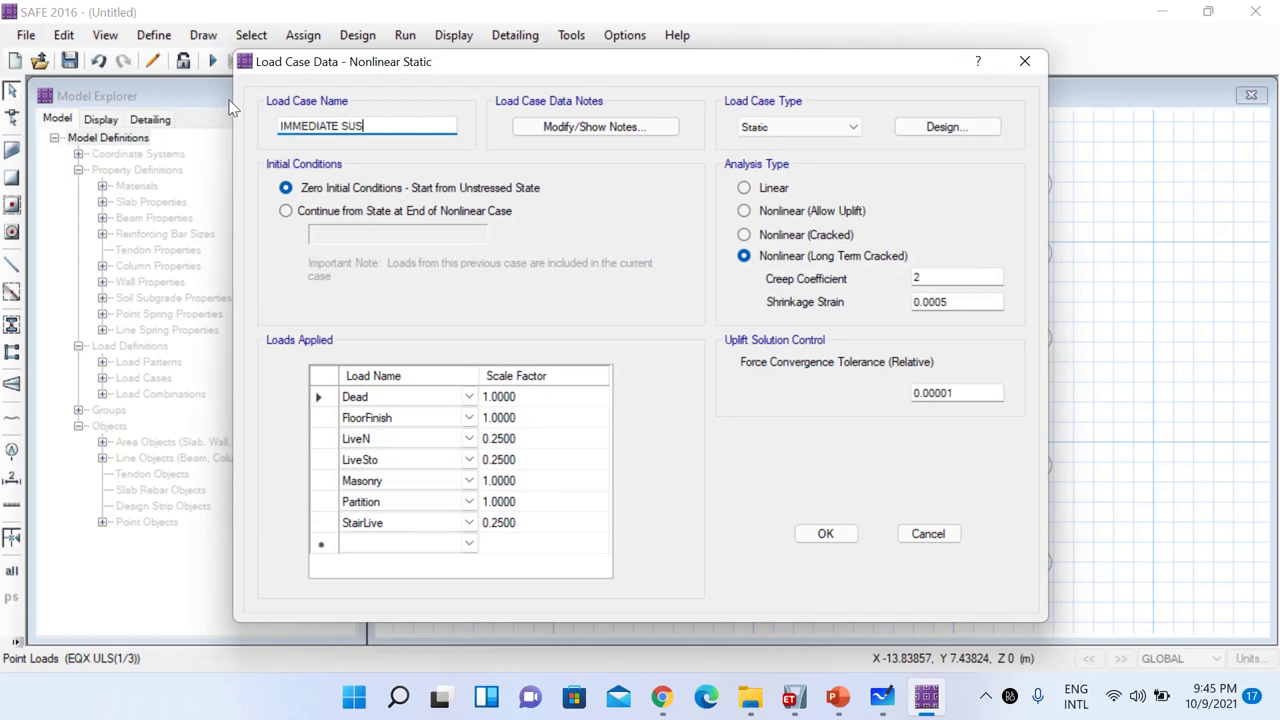
pyautogui.write('TAINED')
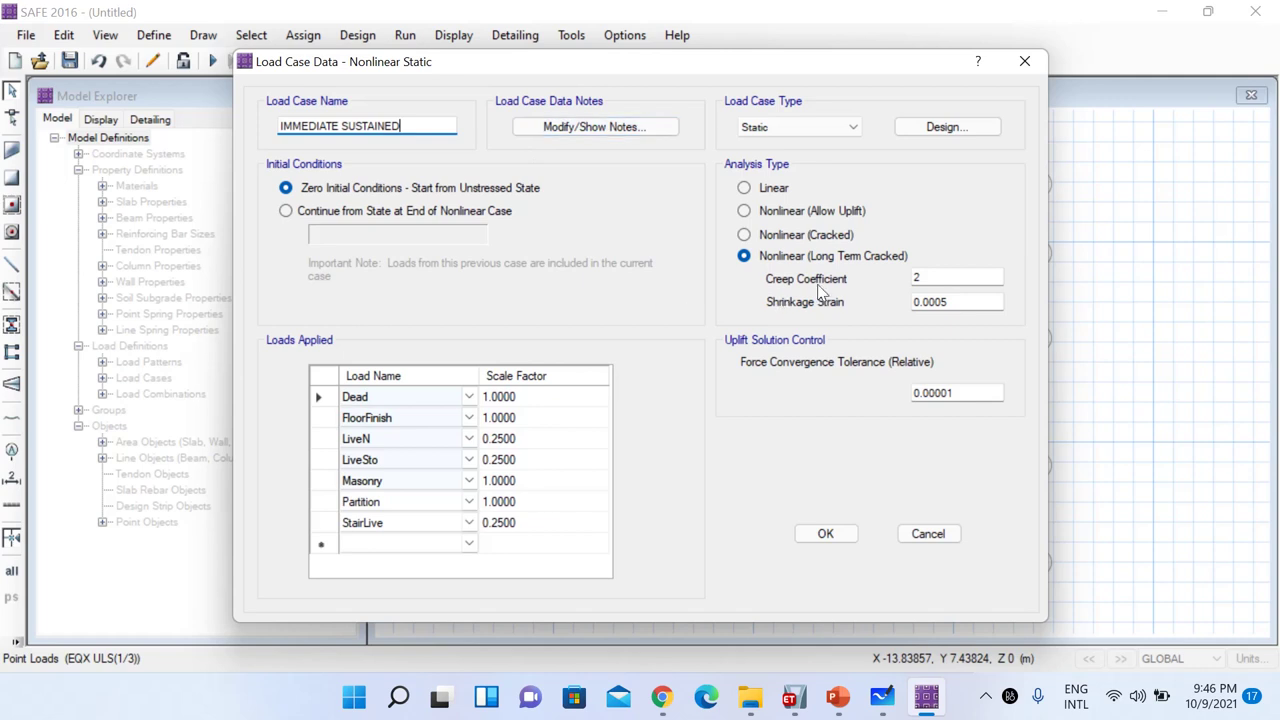
# Set the IMMEDIATE SUSTAINED case's analysis type to Nonlinear (Cracked) and accept the load case definitions
pyautogui.click(747, 236)
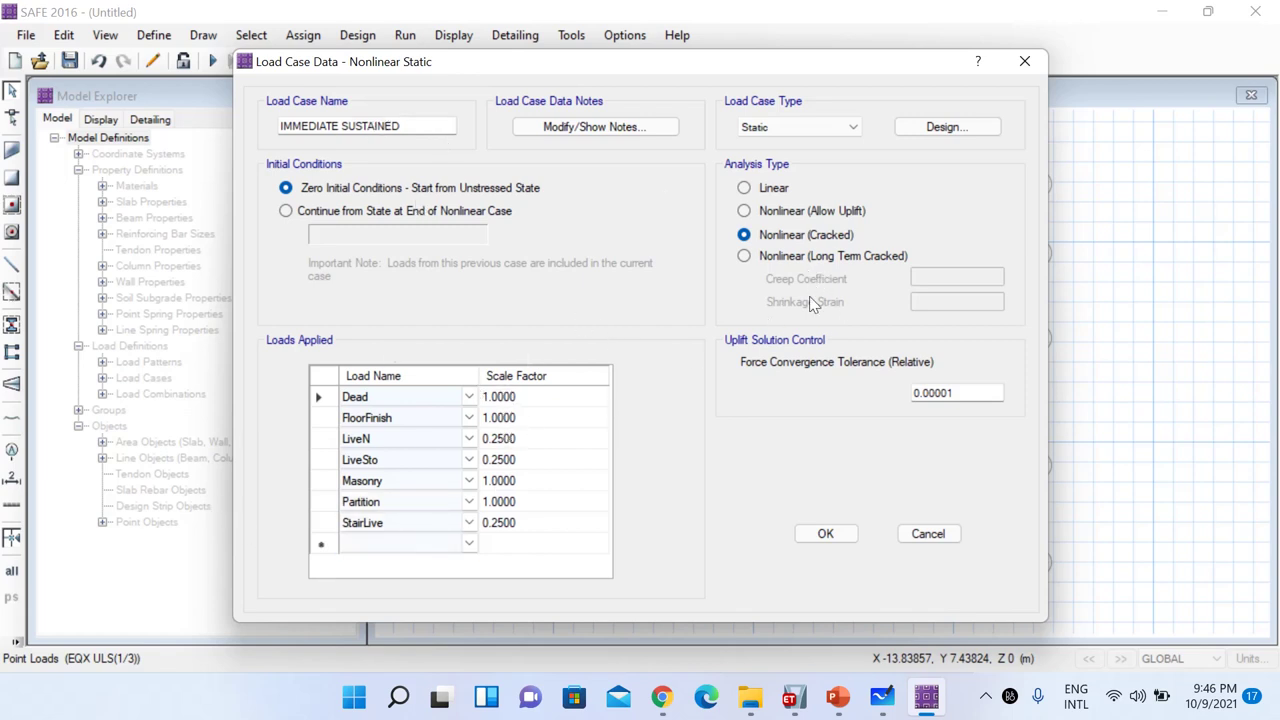
pyautogui.click(834, 534)
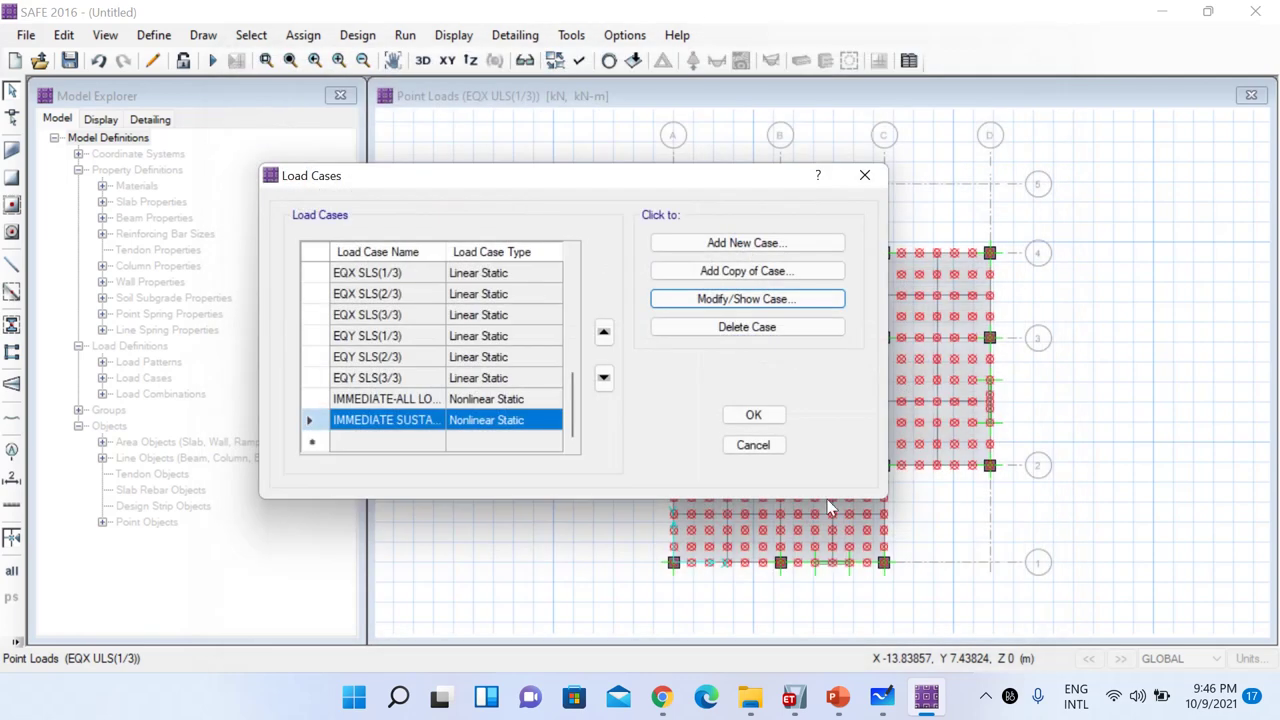
pyautogui.click(754, 418)
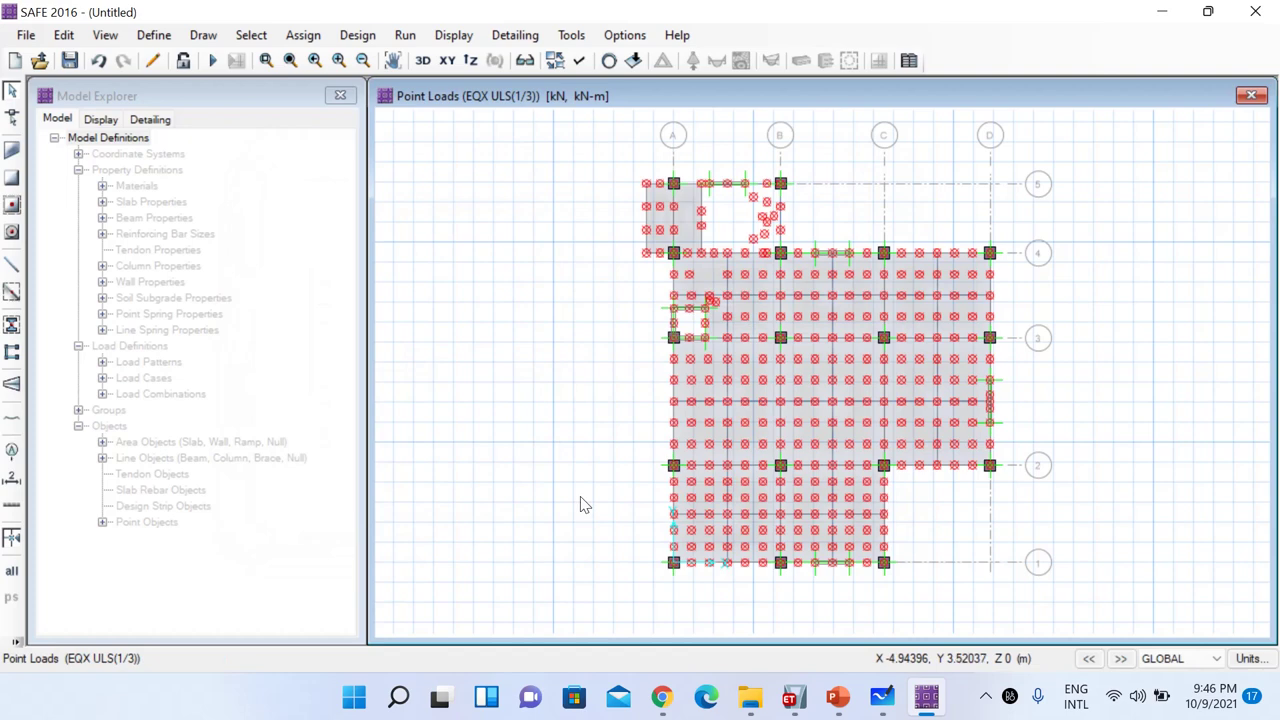
# Save the model in the SAFE slab design folder as a SAFE model file named SAFE Slab
pyautogui.hotkey('ctrl', 's')
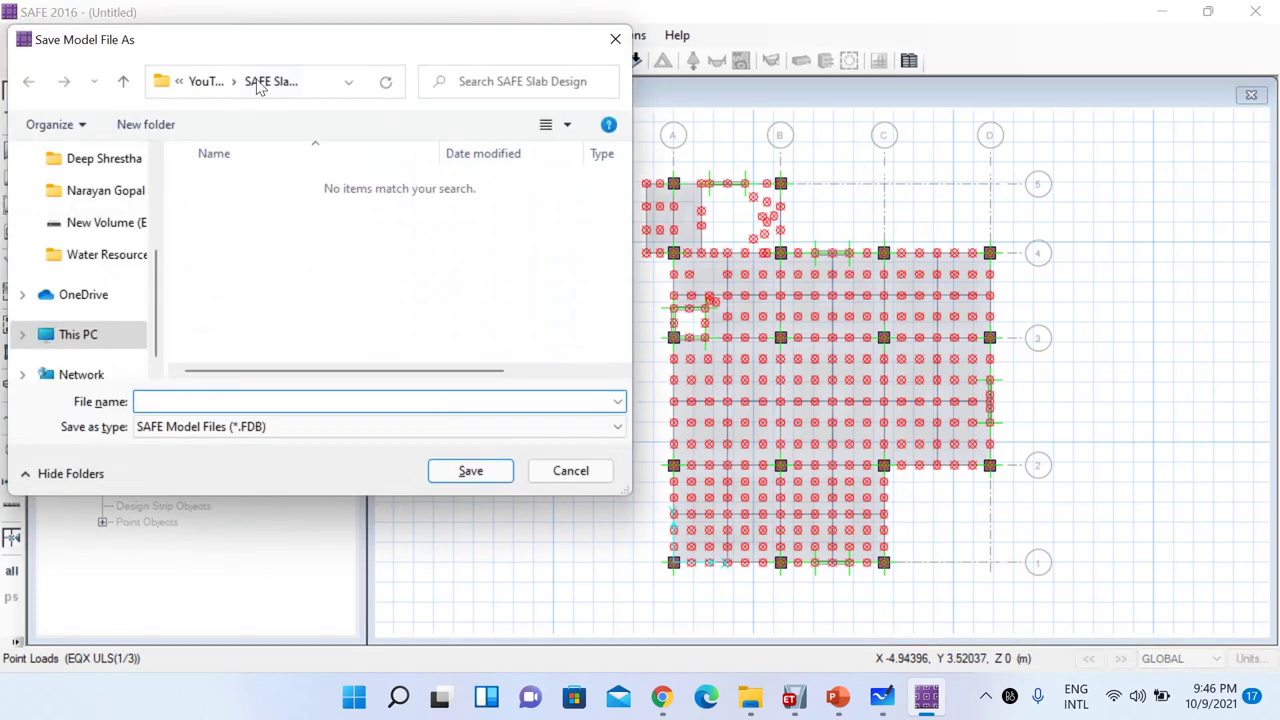
pyautogui.write('S')
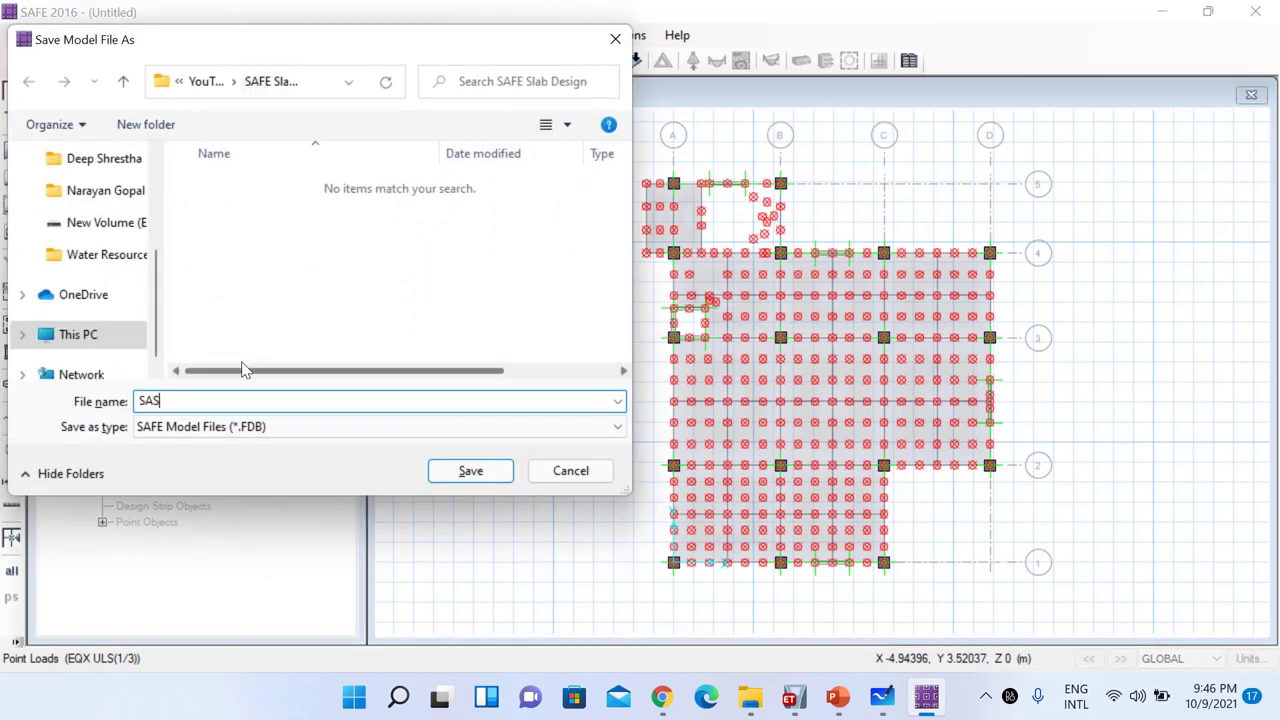
pyautogui.write('AFE SL')
pyautogui.press('BackSpace')
pyautogui.write('lab')
pyautogui.click(470, 471)
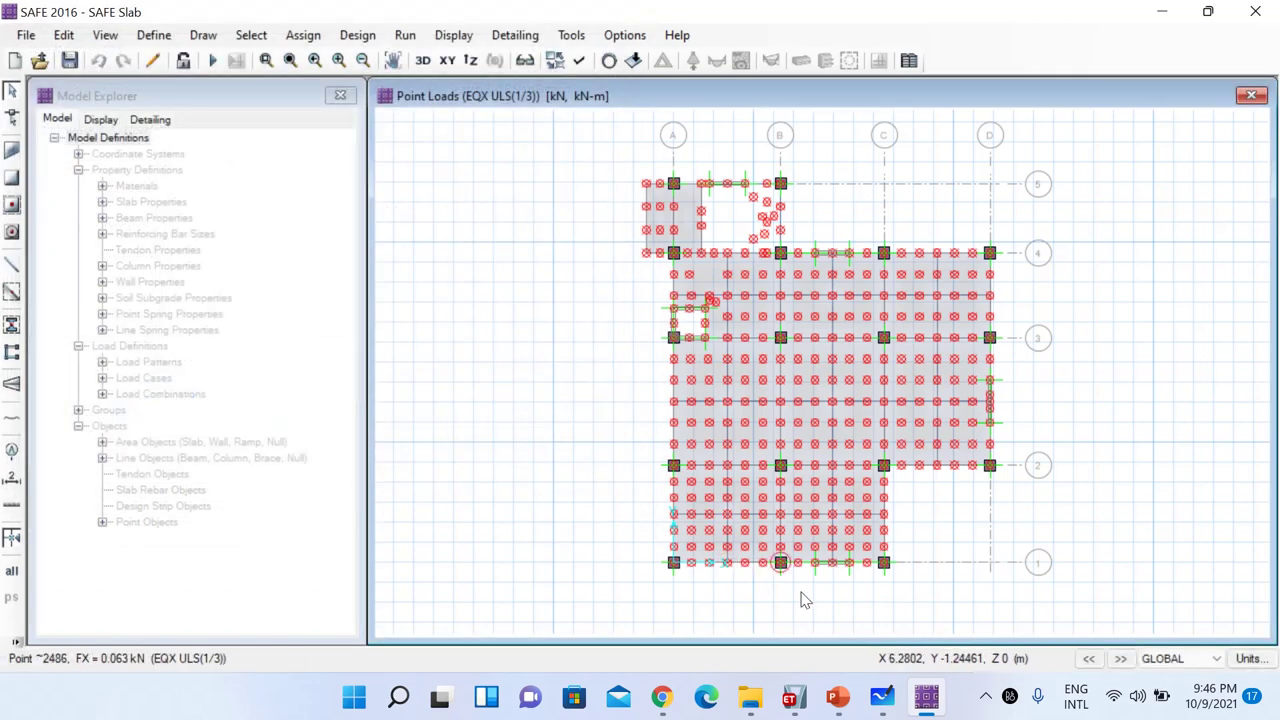
# Switch to the PowerPoint lecture and present slide 4, on the first cracked section analysis method, full screen
pyautogui.click(838, 697)
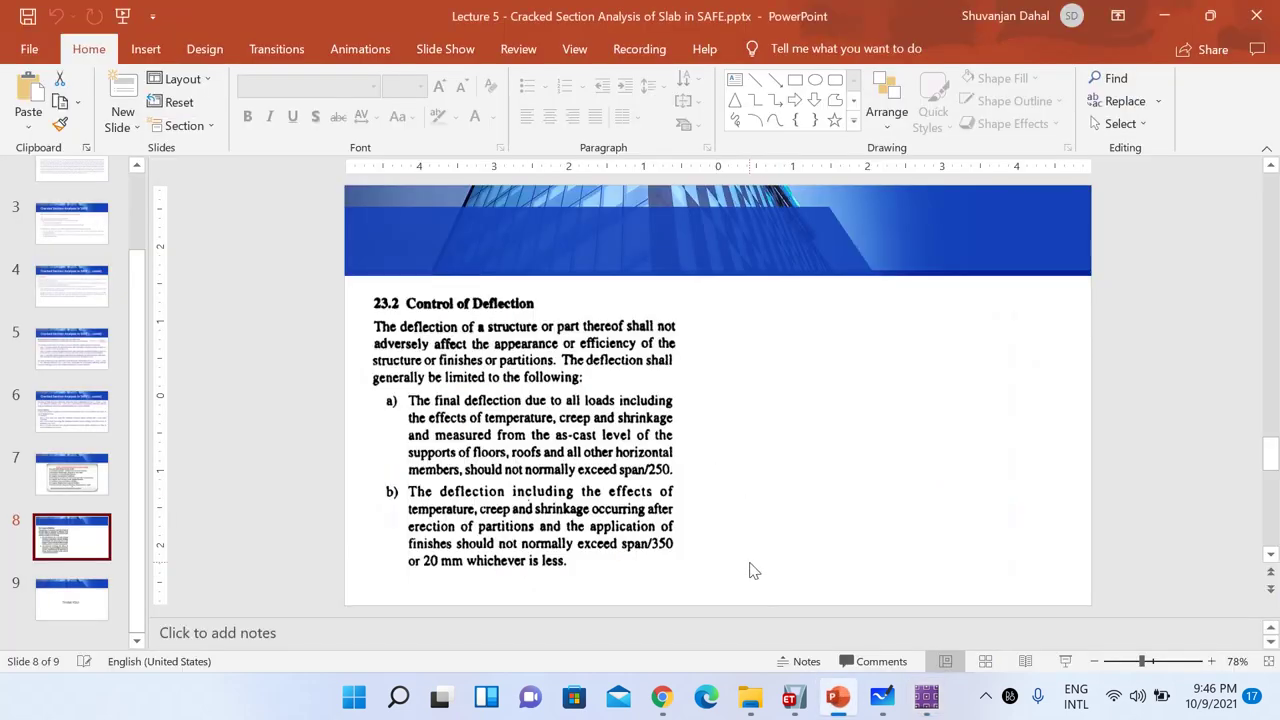
pyautogui.scroll(1, 72, 400)
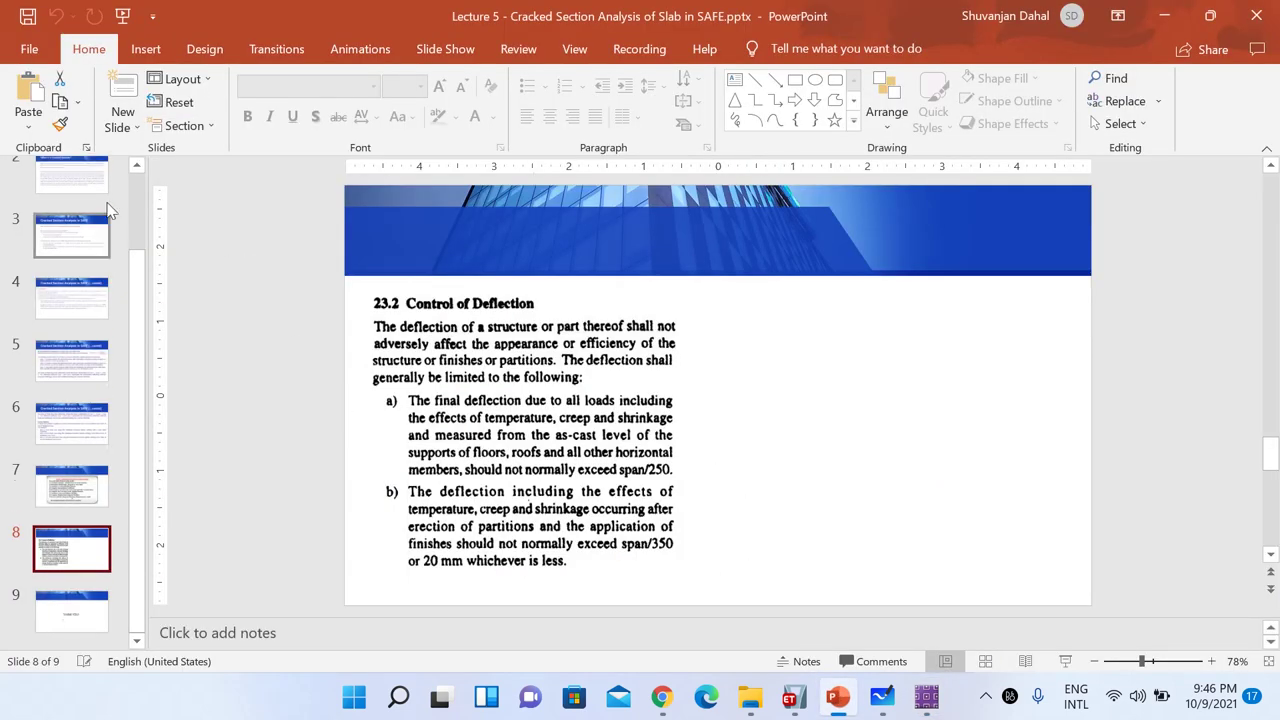
pyautogui.click(72, 310)
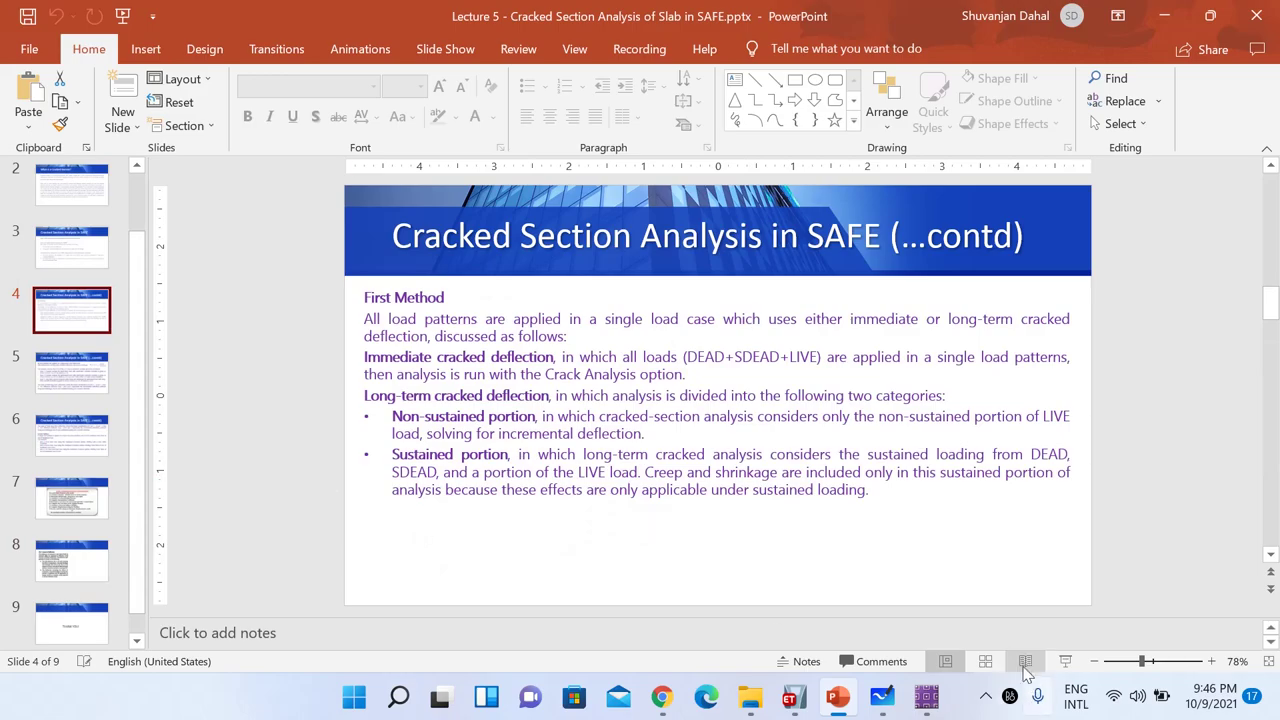
pyautogui.click(1065, 661)
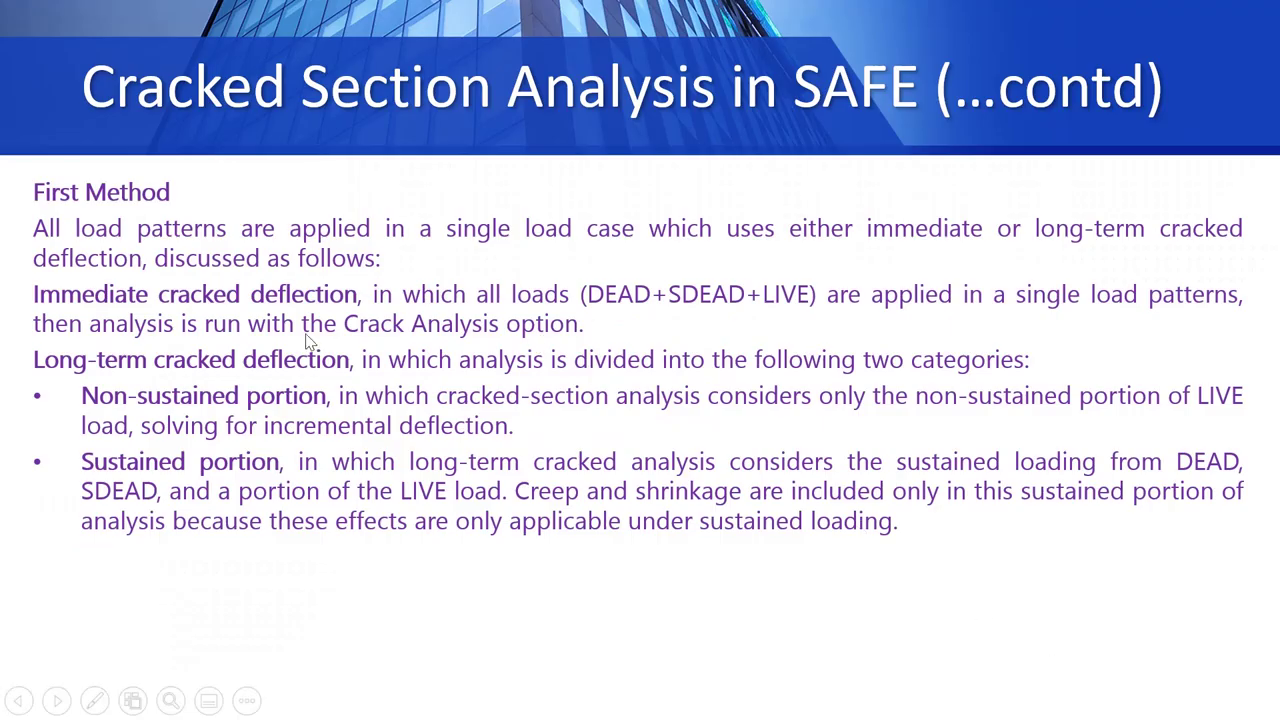
# With the red pen, circle "single load case" and underline "immediate" and "long-term cracked" in the First Method paragraph
pyautogui.click(95, 700)
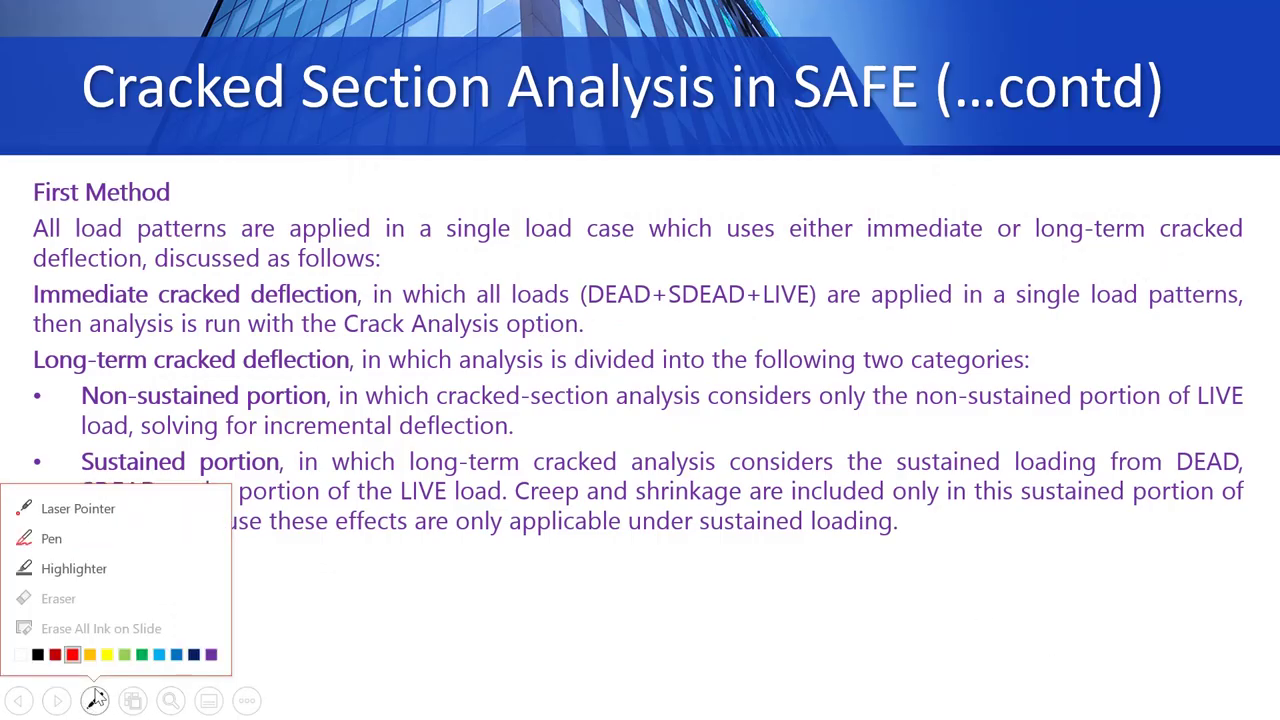
pyautogui.click(80, 538)
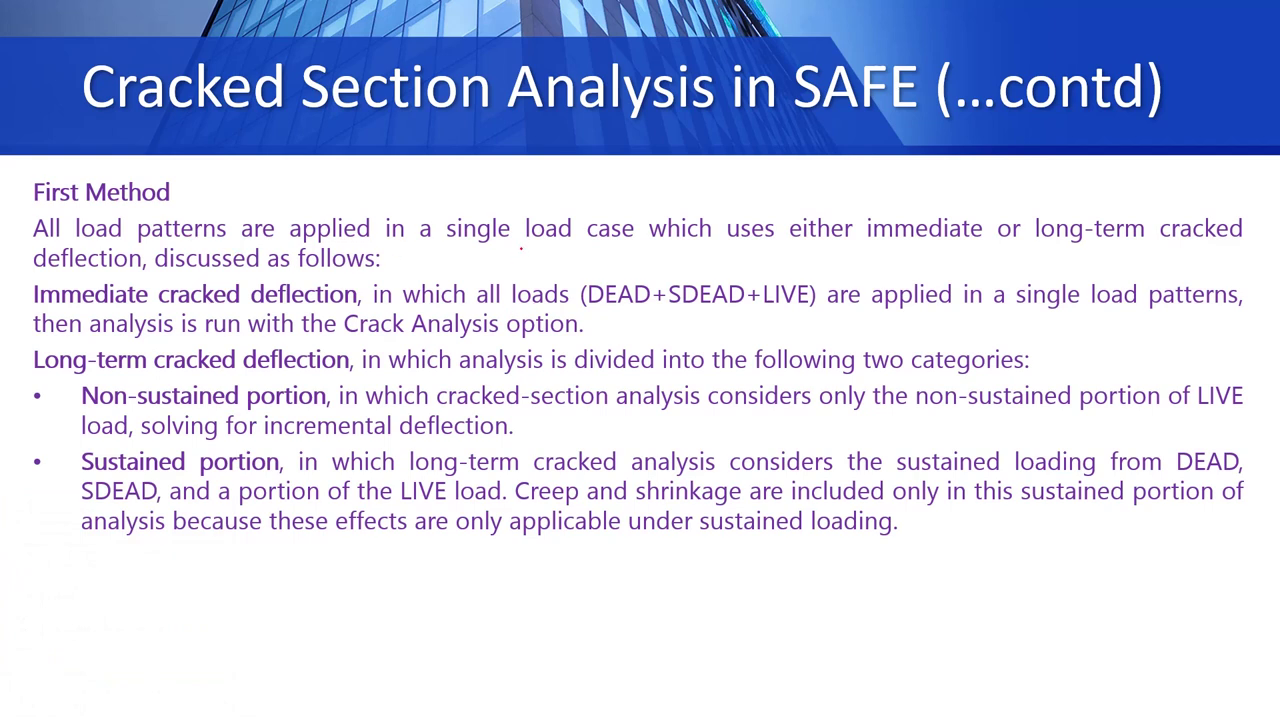
pyautogui.moveTo(482, 252)
pyautogui.mouseDown()
pyautogui.moveTo(608, 244)
pyautogui.moveTo(581, 175)
pyautogui.moveTo(468, 163)
pyautogui.moveTo(429, 253)
pyautogui.moveTo(540, 266)
pyautogui.mouseUp()
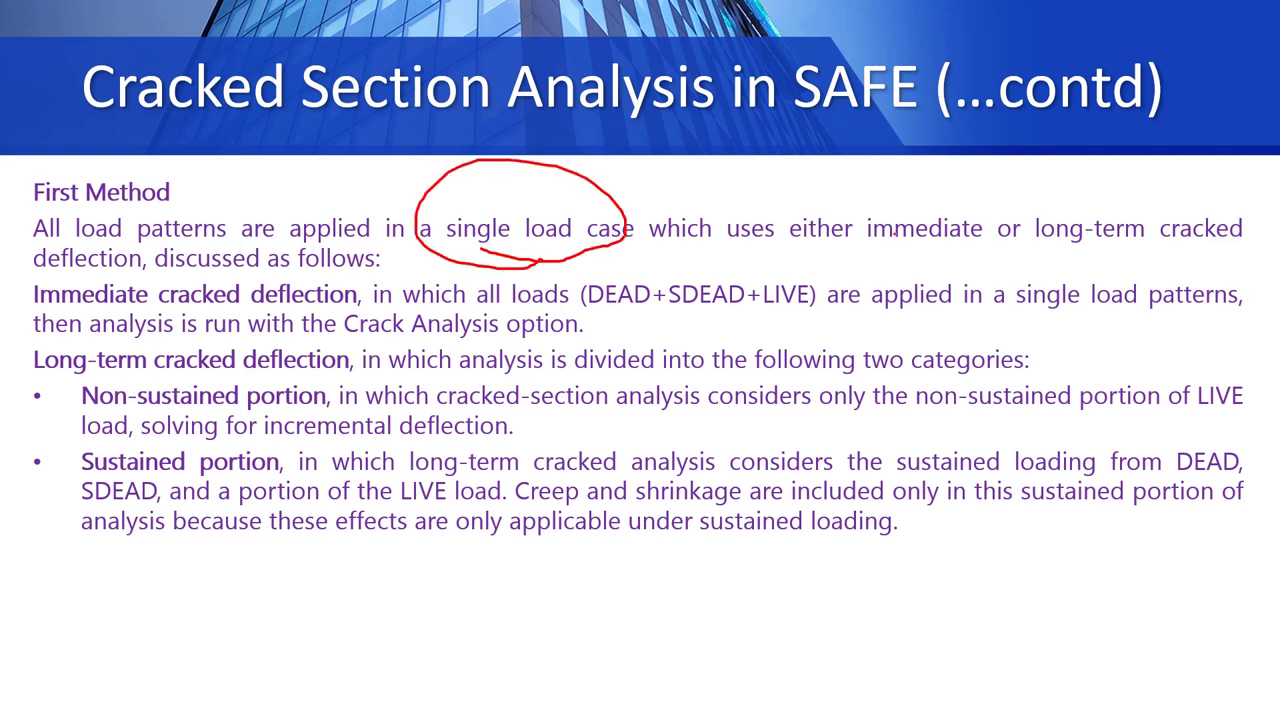
pyautogui.moveTo(877, 250); pyautogui.dragTo(1199, 245)
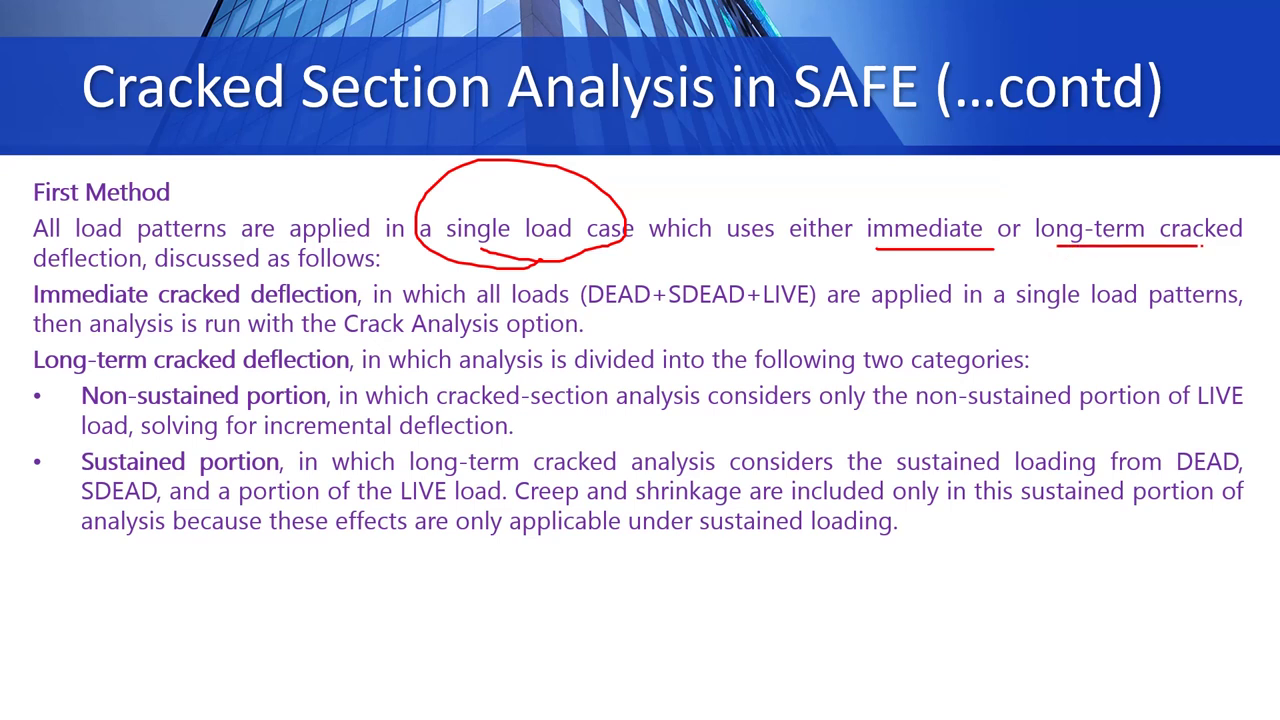
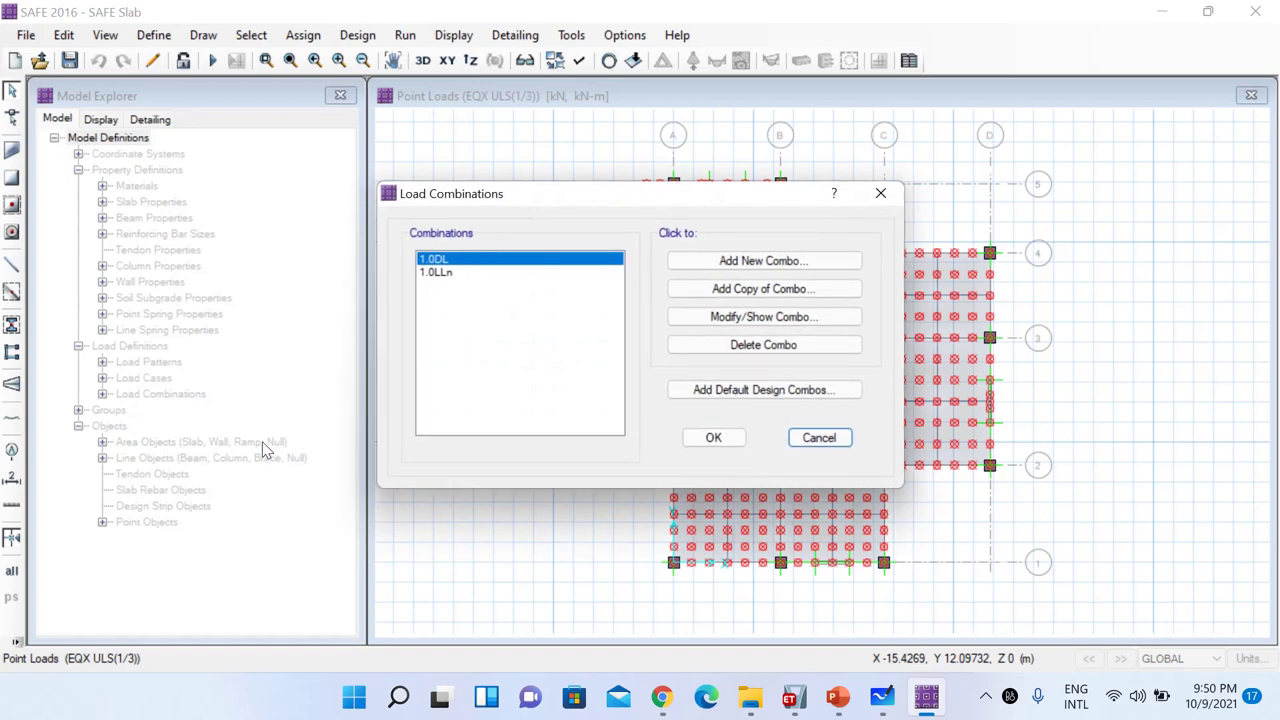
# Add a Linear Add load combination named 1.0DL+1.0LL+1.0SIDL that contains 1.0DL with a scale factor of 1
pyautogui.click(729, 261)
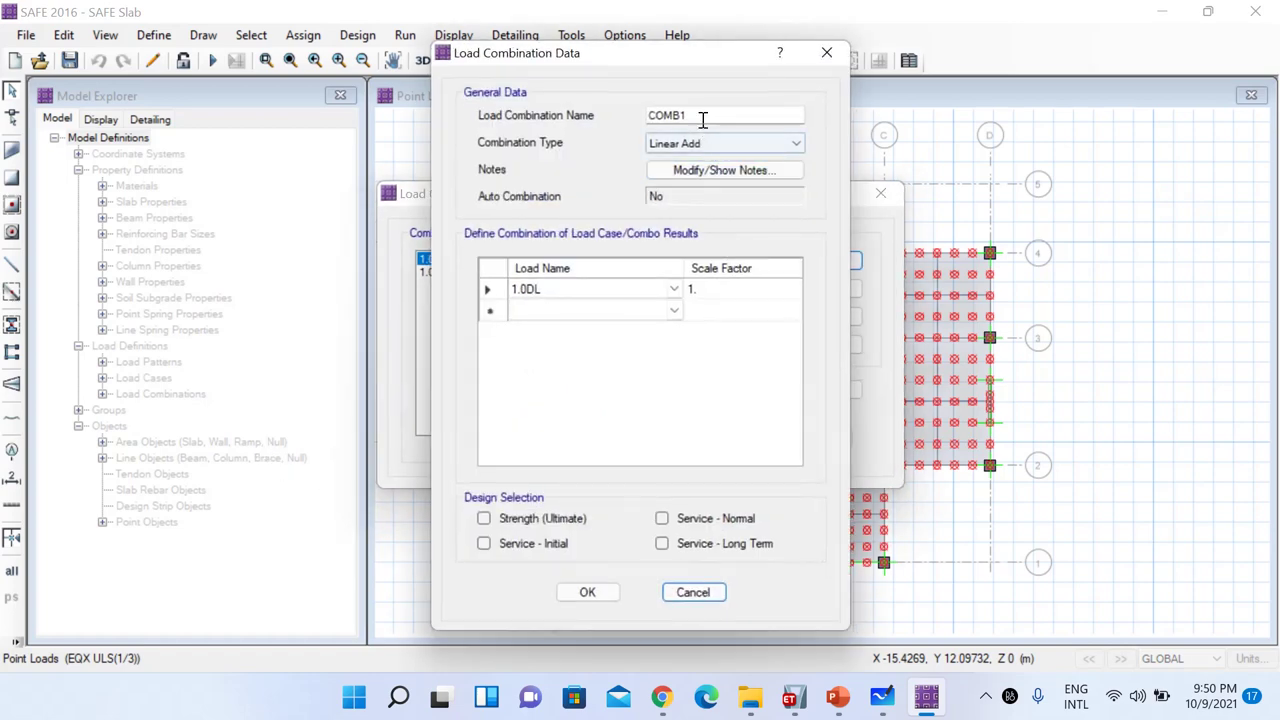
pyautogui.moveTo(700, 116); pyautogui.dragTo(602, 116)
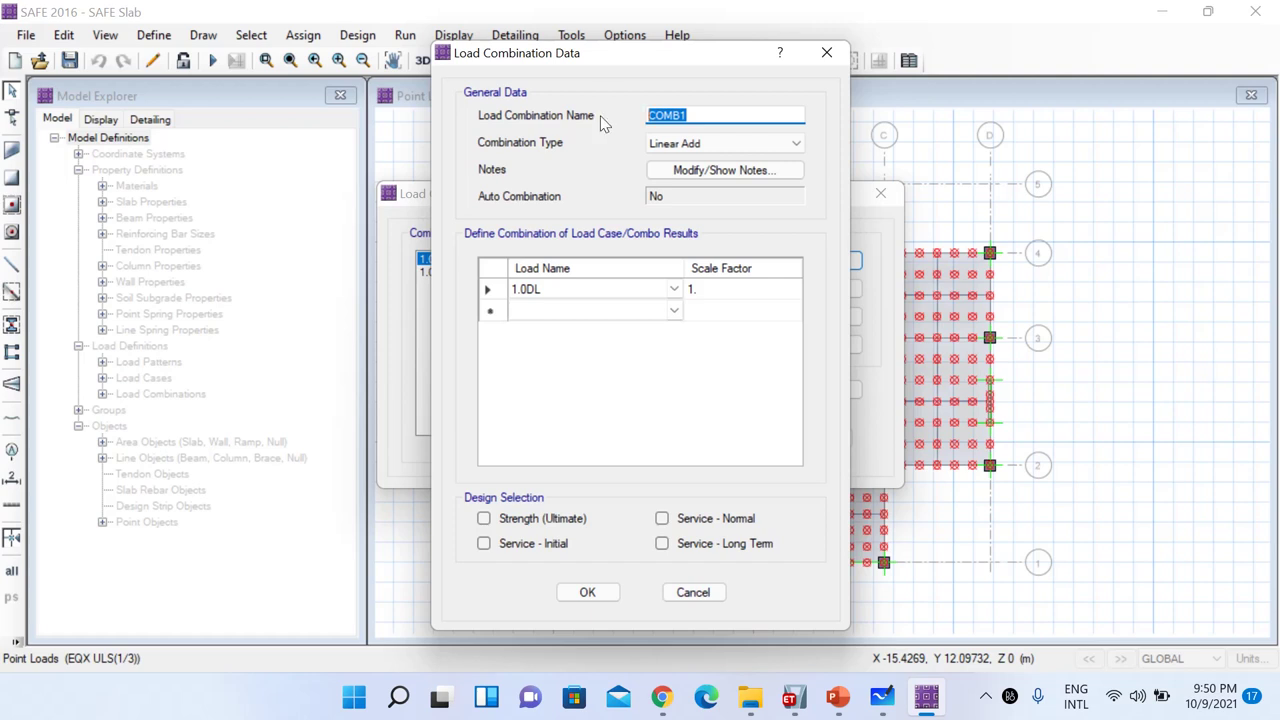
pyautogui.write('1.0DL+1.0LL+1.0SIDL')
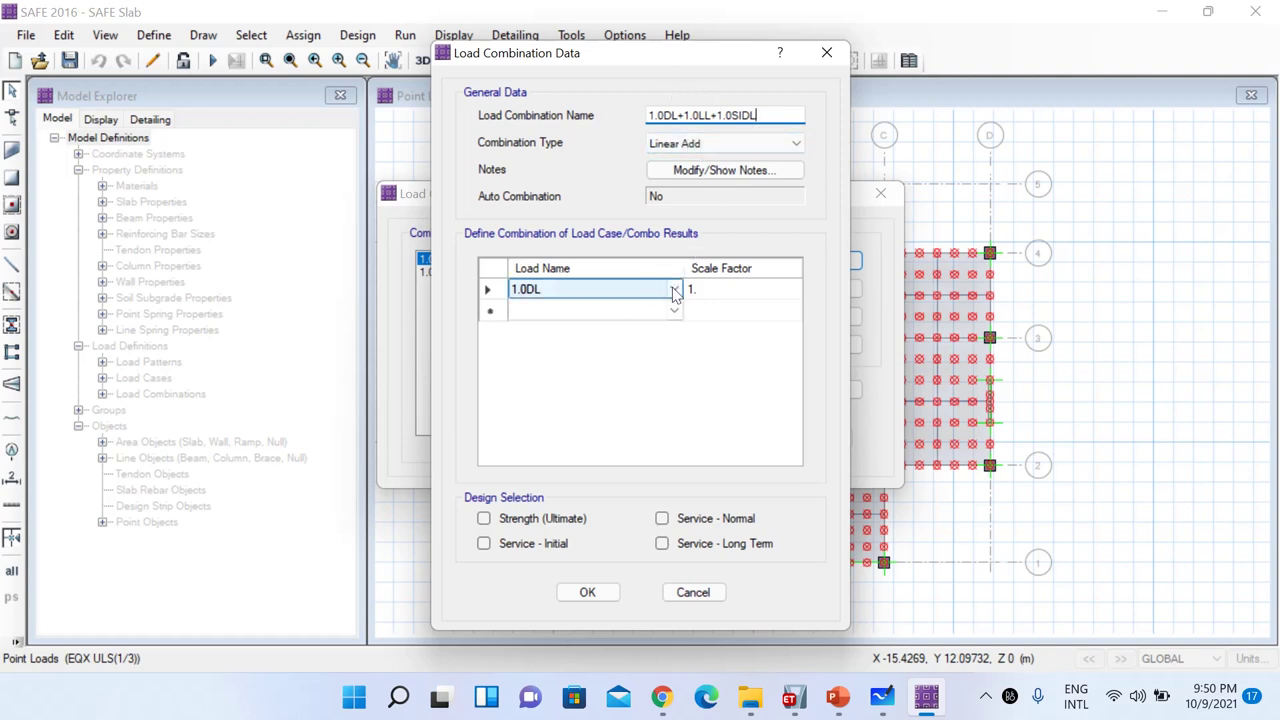
pyautogui.click(572, 292)
pyautogui.click(677, 300)
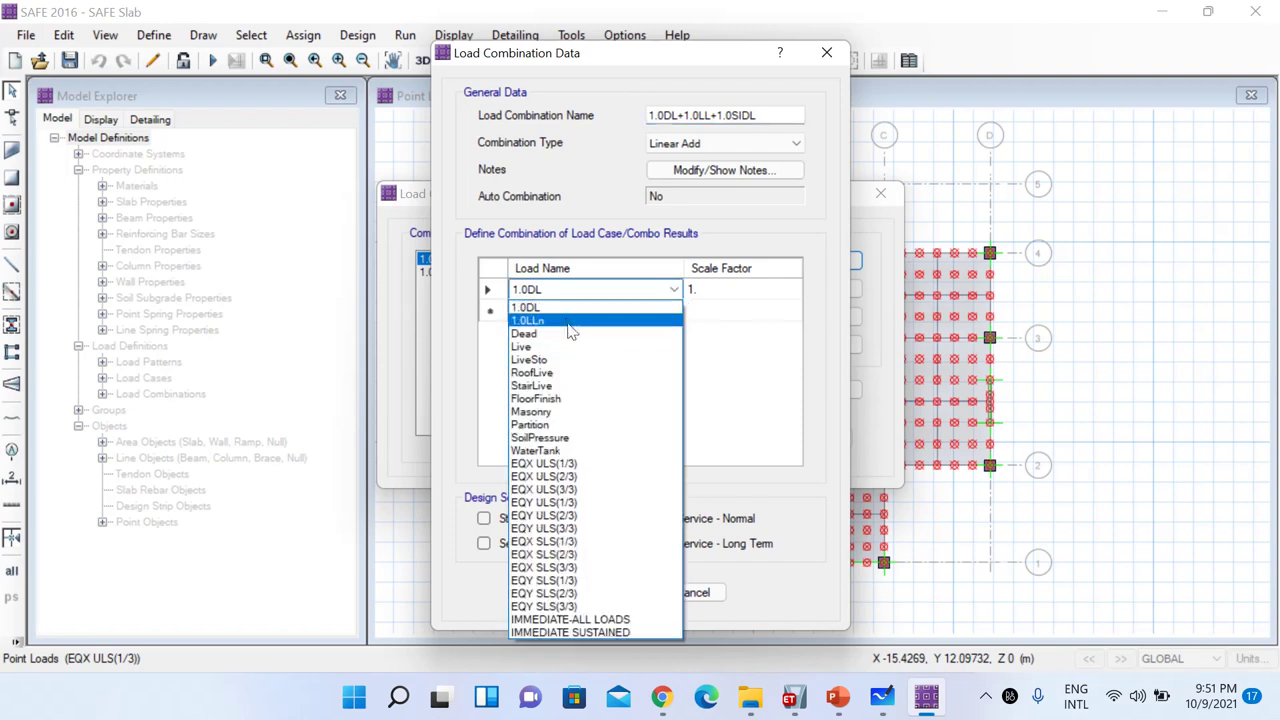
pyautogui.click(562, 305)
pyautogui.click(712, 289)
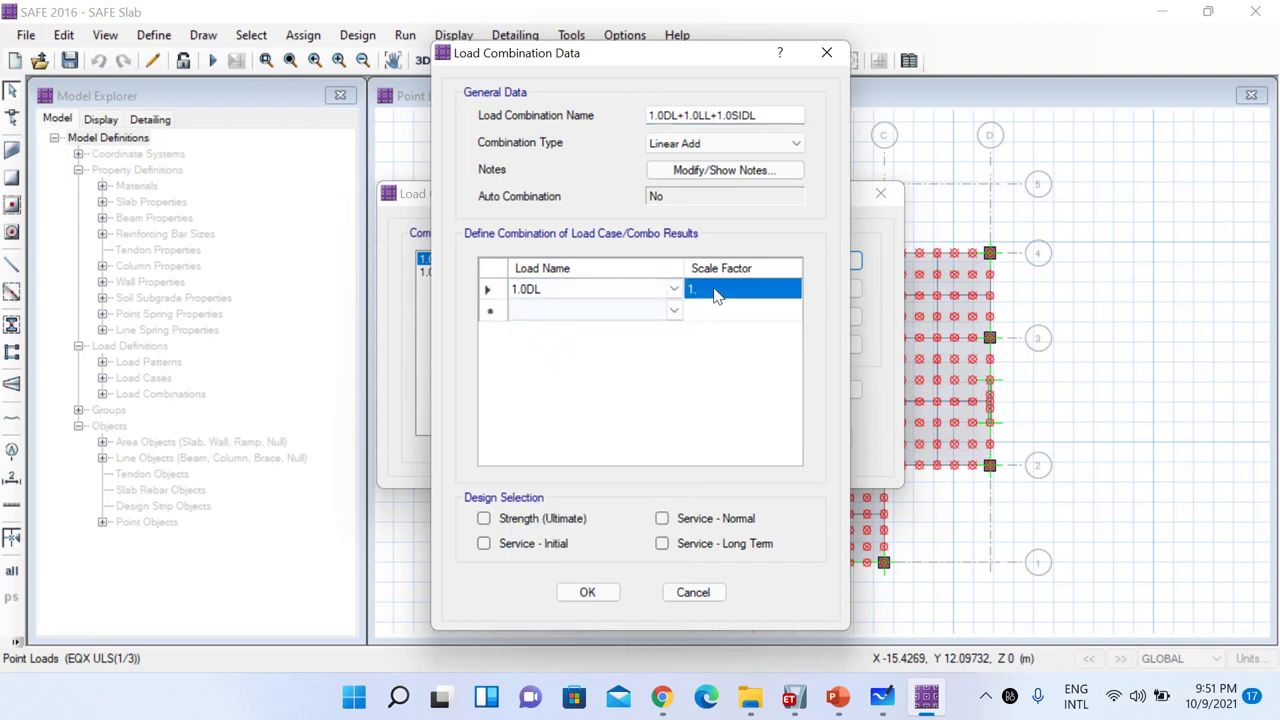
pyautogui.click(673, 312)
pyautogui.click(673, 311)
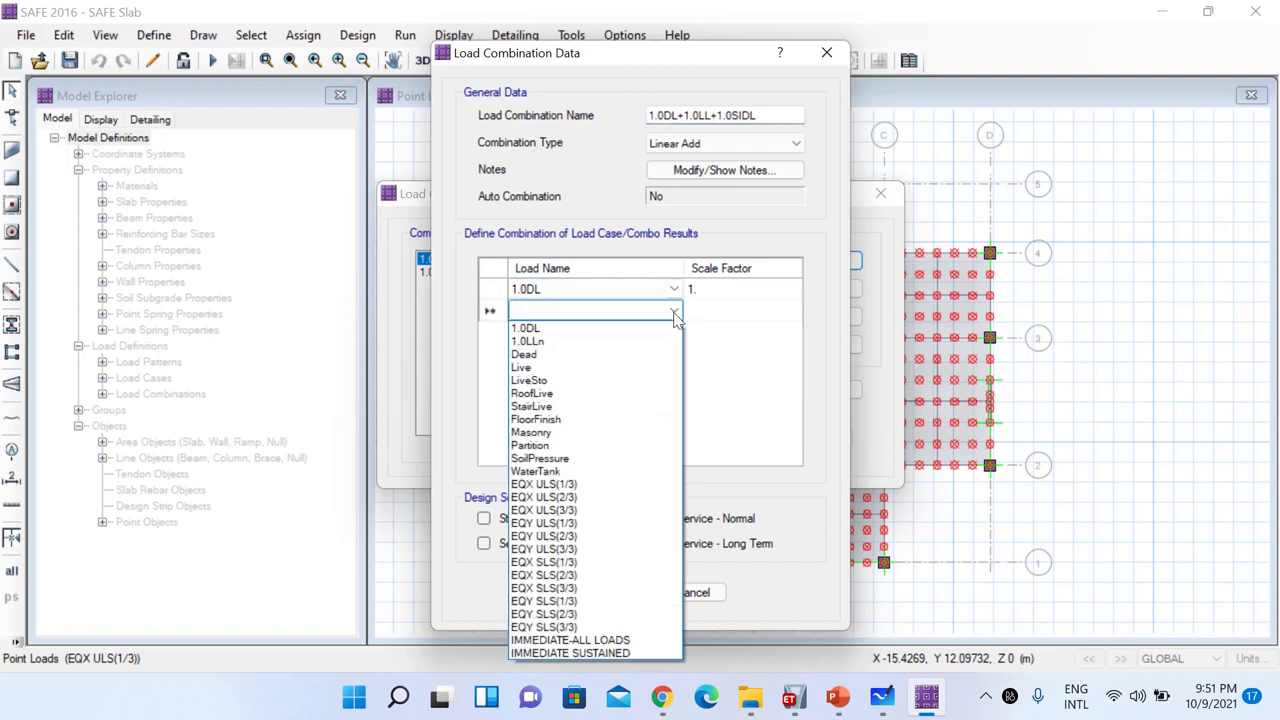
pyautogui.click(762, 420)
pyautogui.click(608, 590)
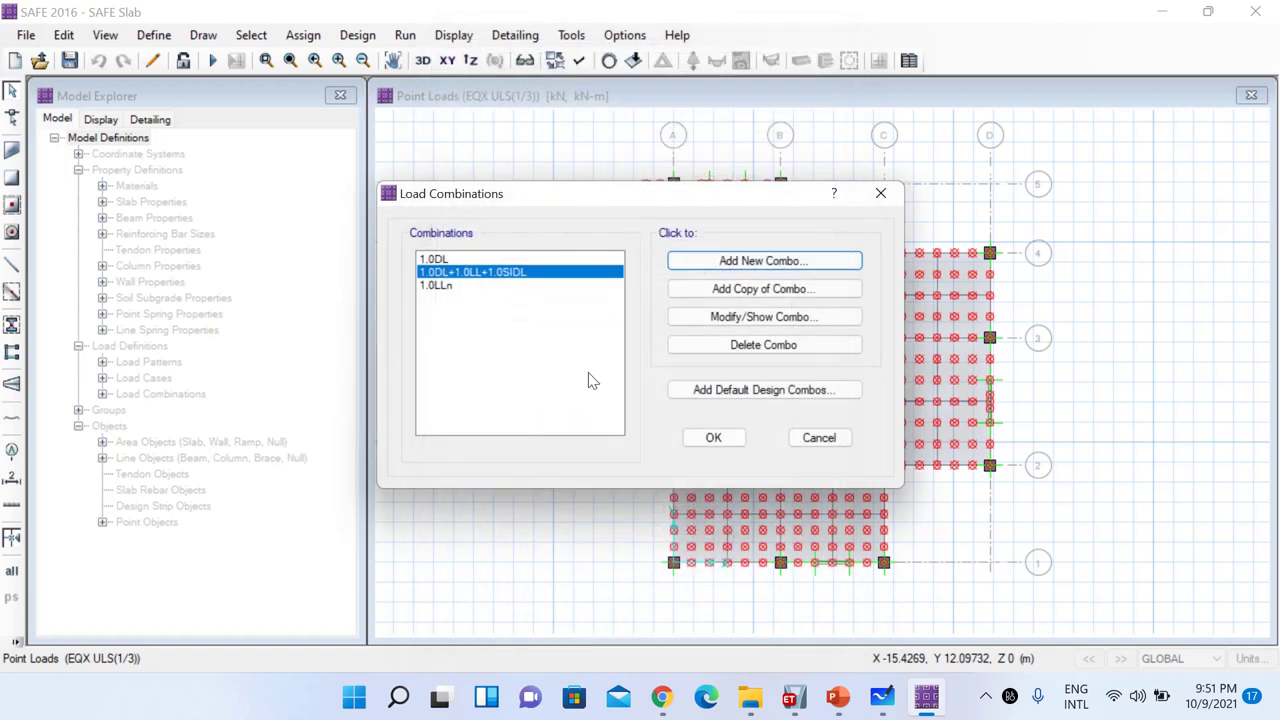
# Examine which load cases and scale factors make up the 1.0DL and 1.0LLn combinations
pyautogui.click(440, 262)
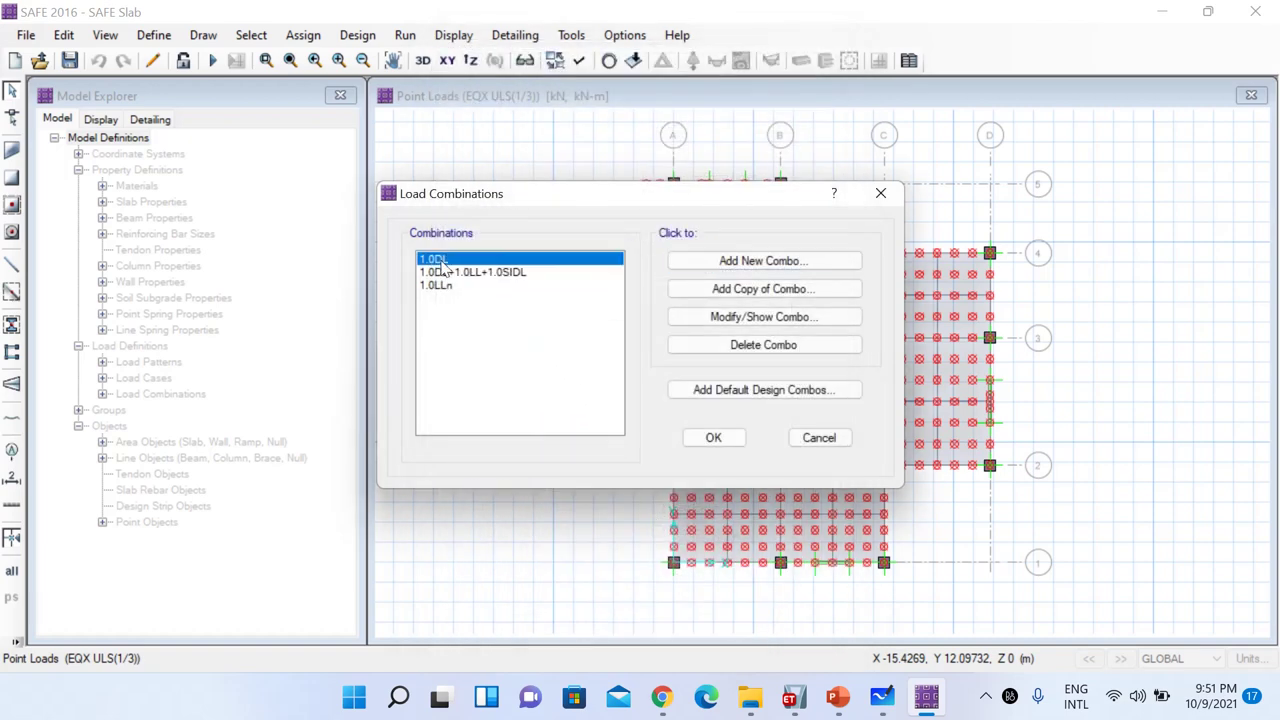
pyautogui.click(740, 316)
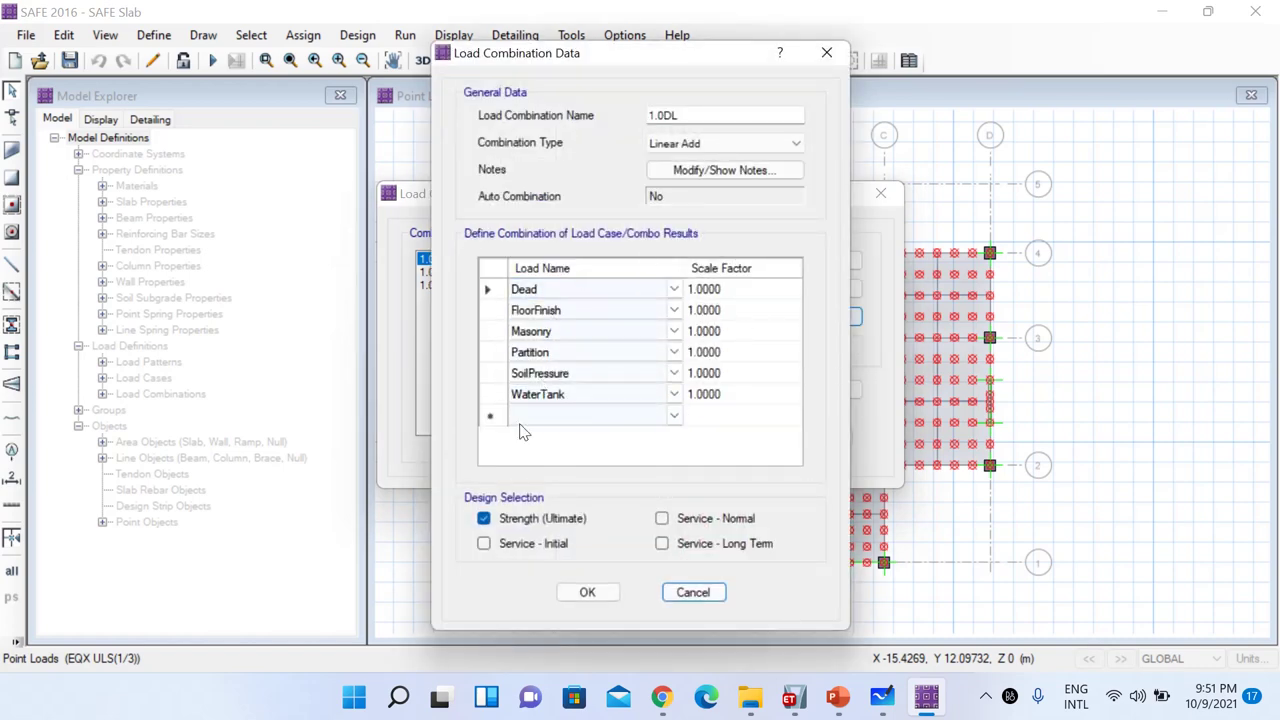
pyautogui.click(826, 54)
pyautogui.click(457, 285)
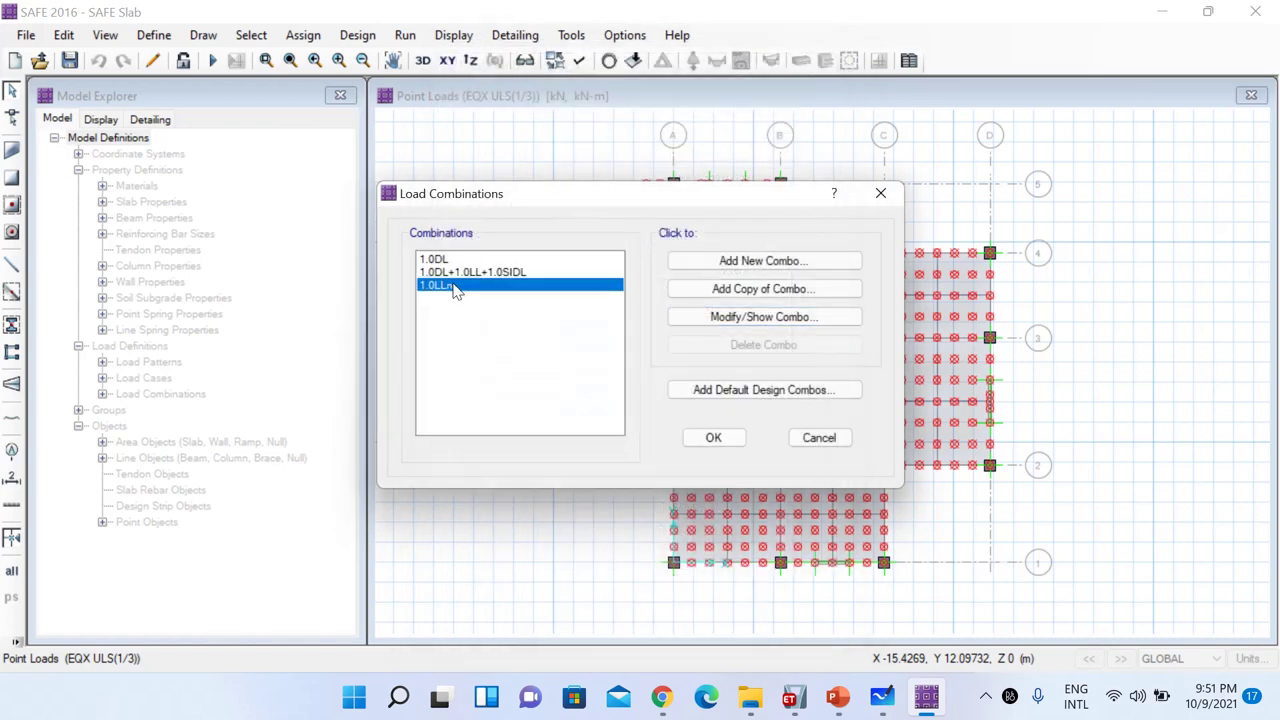
pyautogui.click(737, 317)
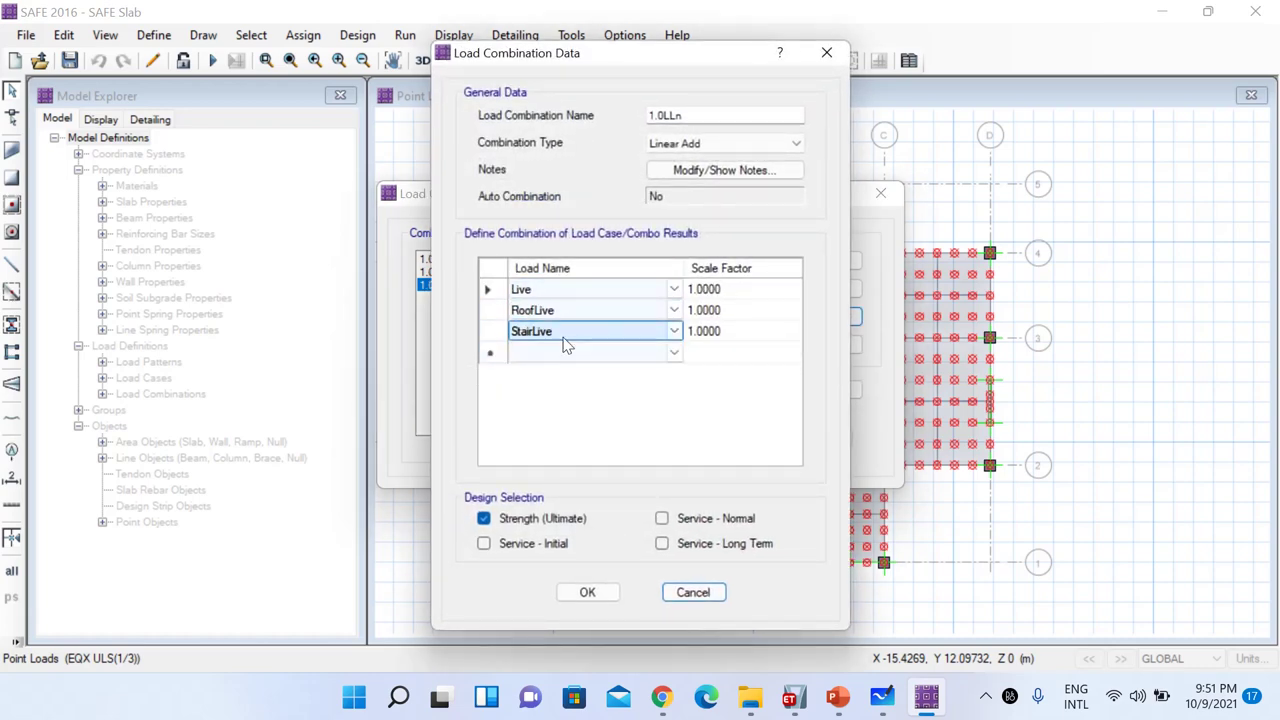
pyautogui.click(698, 596)
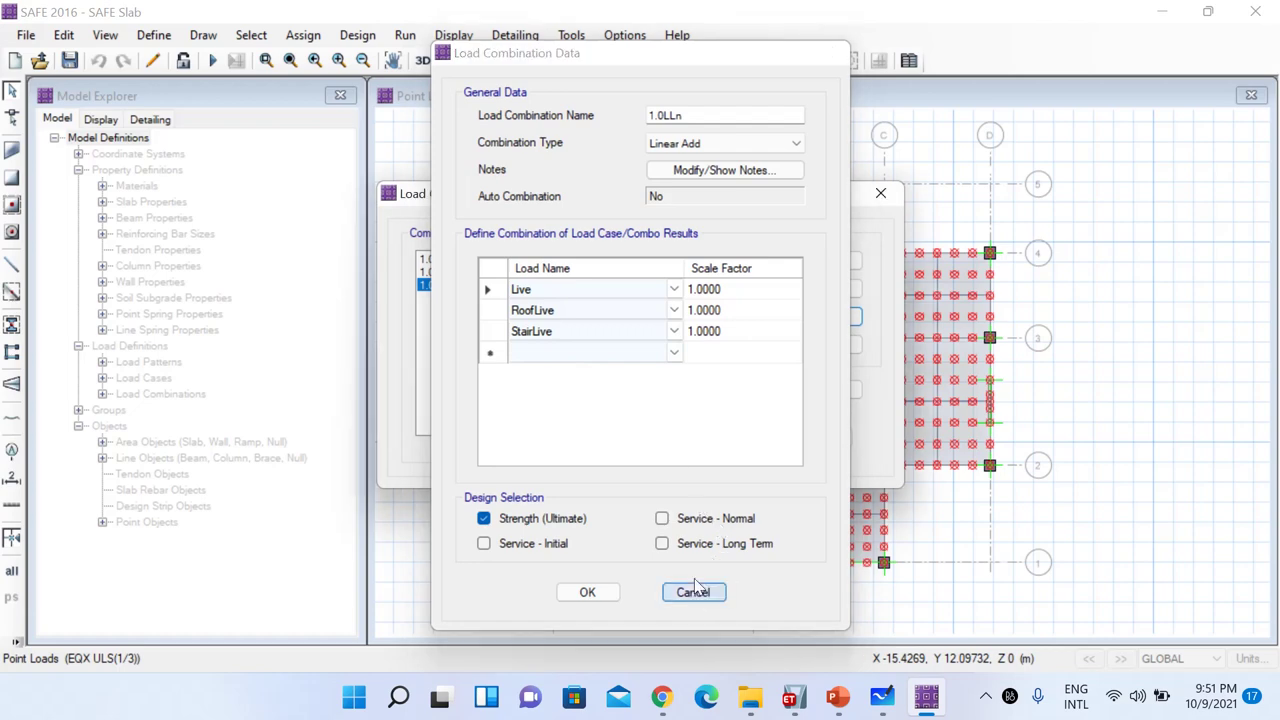
# Reopen the 1.0DL+1.0LL+1.0SIDL combination and add 1.0LLn with a scale factor of 1
pyautogui.click(477, 275)
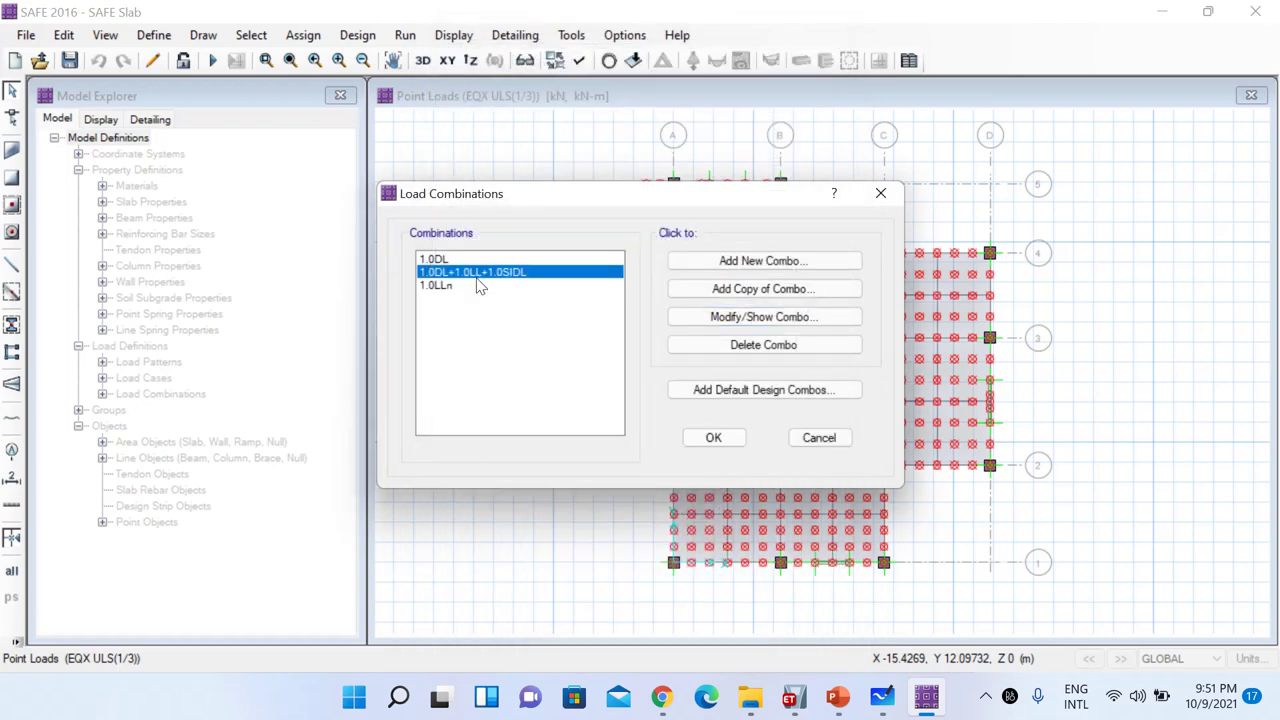
pyautogui.click(760, 317)
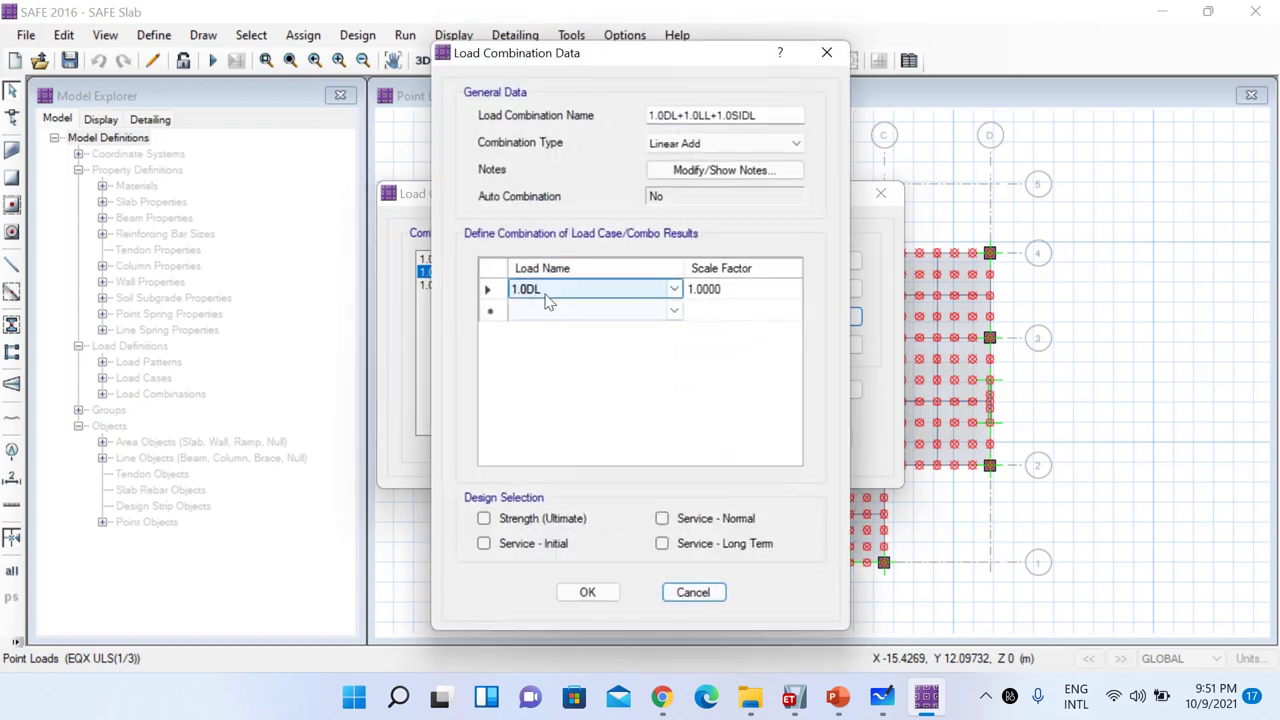
pyautogui.click(674, 311)
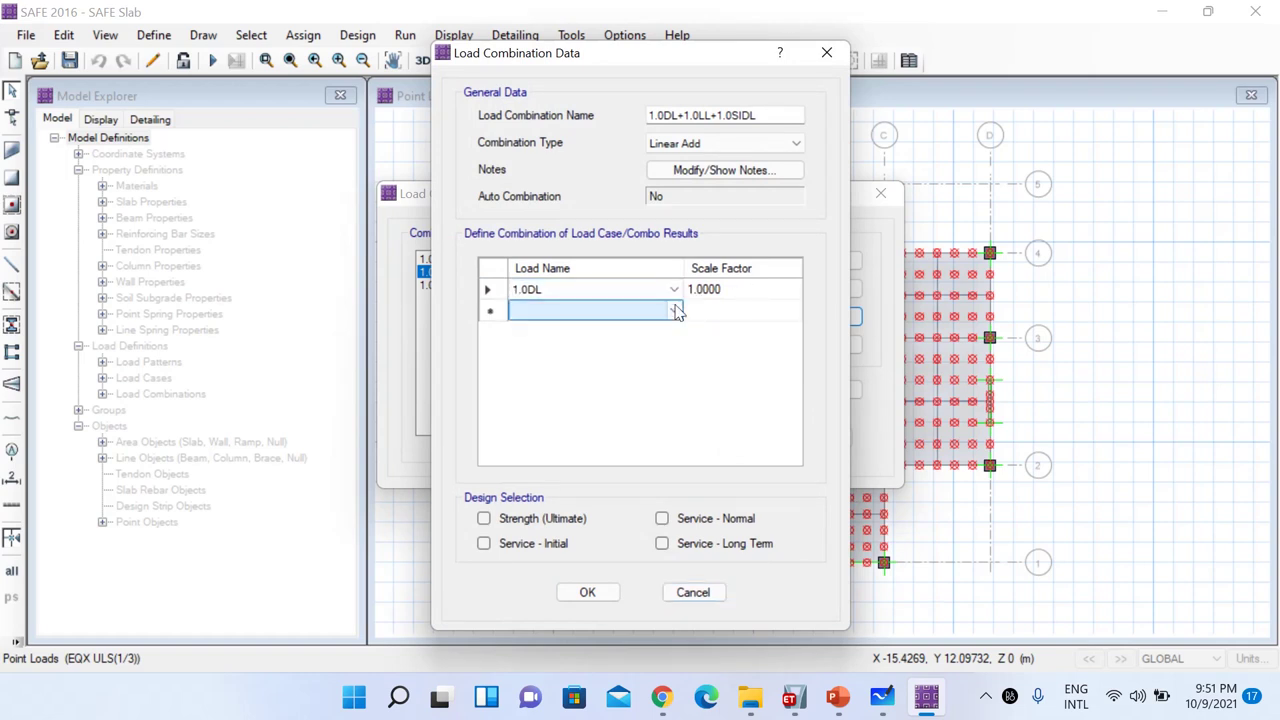
pyautogui.click(676, 315)
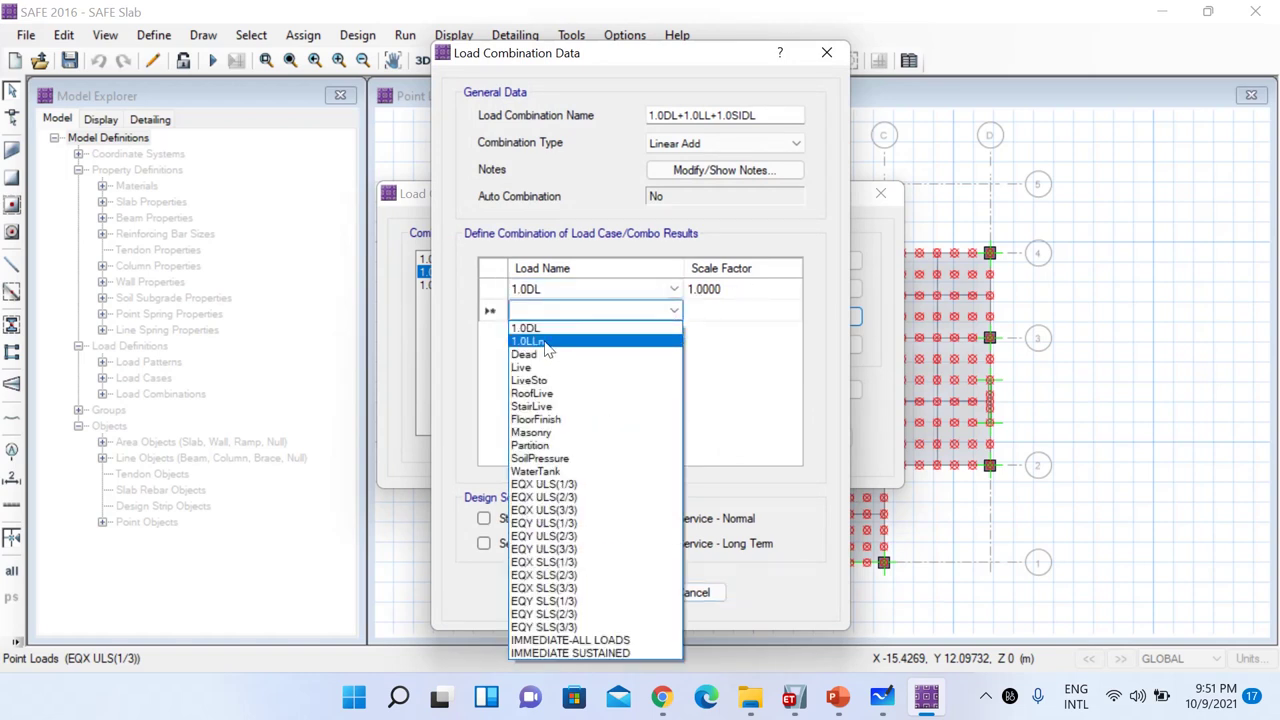
pyautogui.click(548, 342)
pyautogui.click(724, 314)
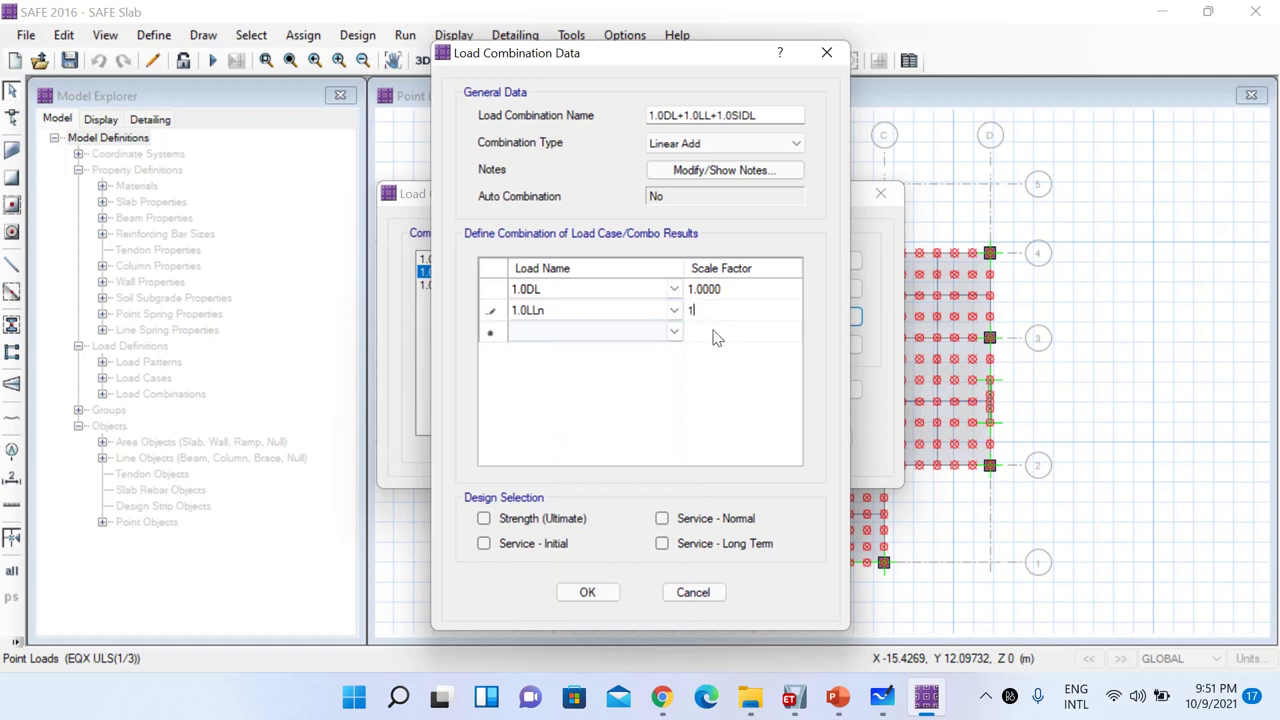
# Add LiveSto with a scale factor of 1 to the 1.0DL+1.0LL+1.0SIDL combination and accept it
pyautogui.click(674, 332)
pyautogui.click(674, 332)
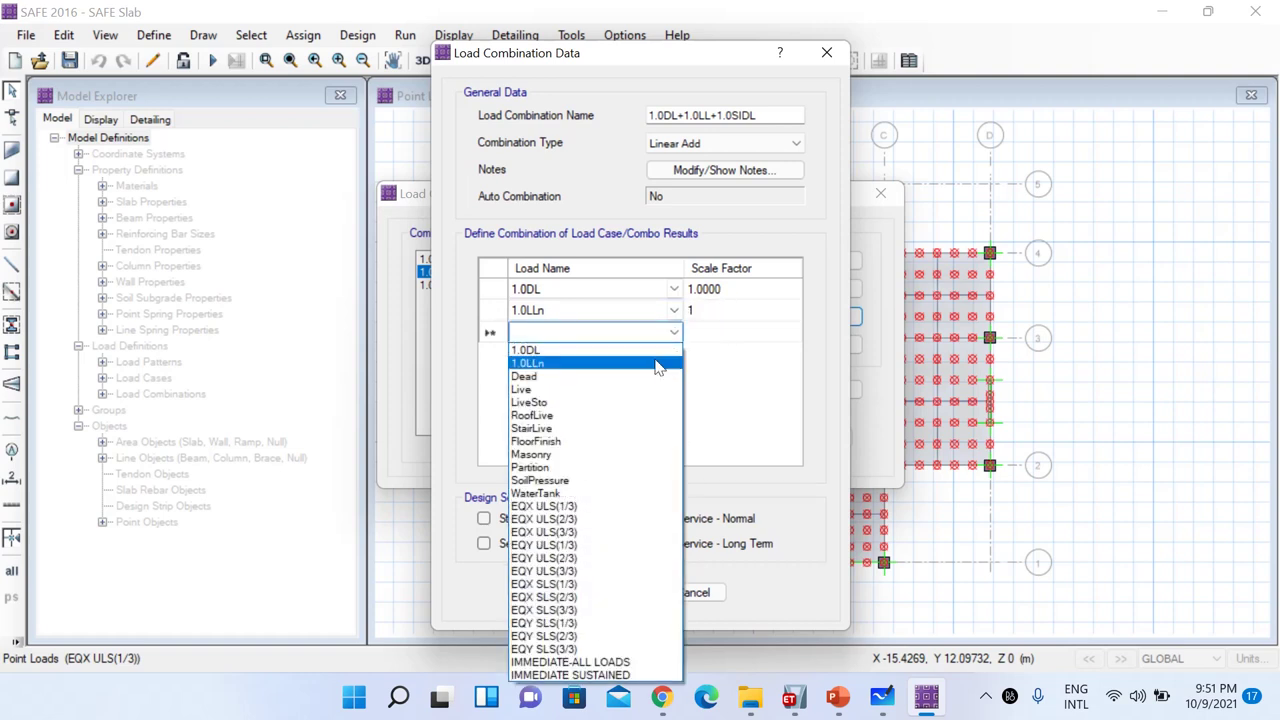
pyautogui.click(588, 402)
pyautogui.click(696, 335)
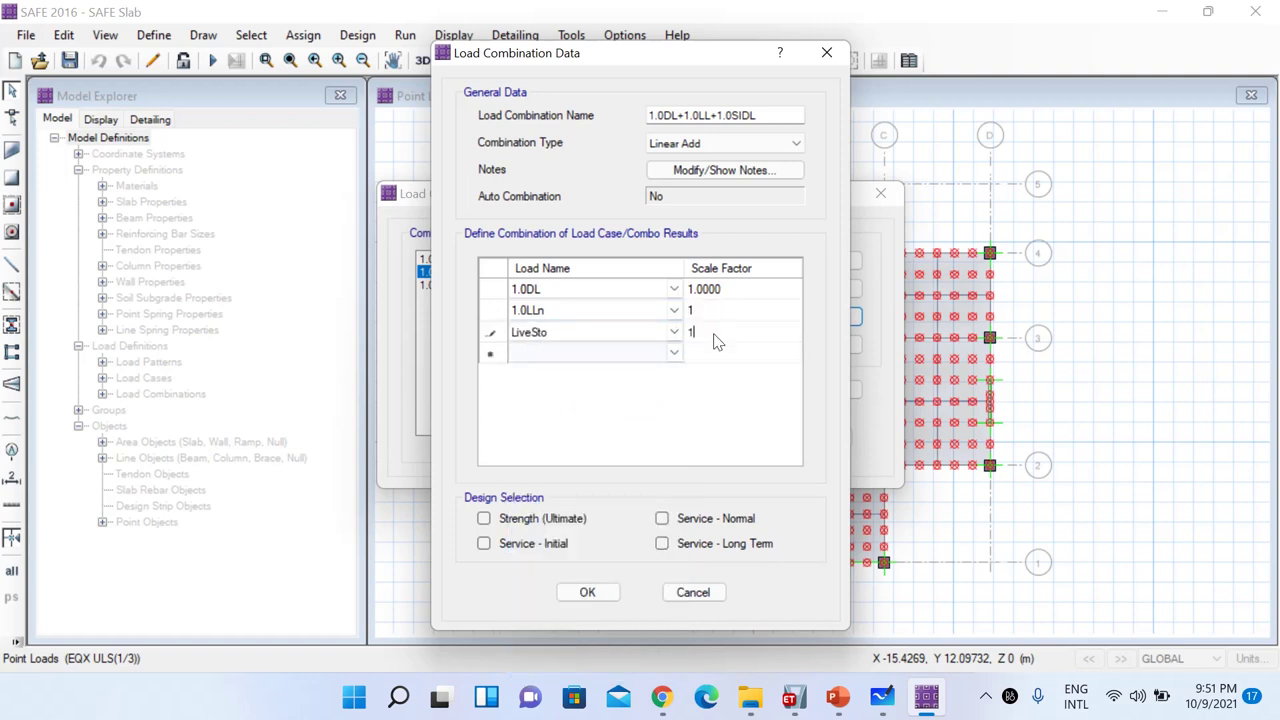
pyautogui.write('1')
pyautogui.click(587, 592)
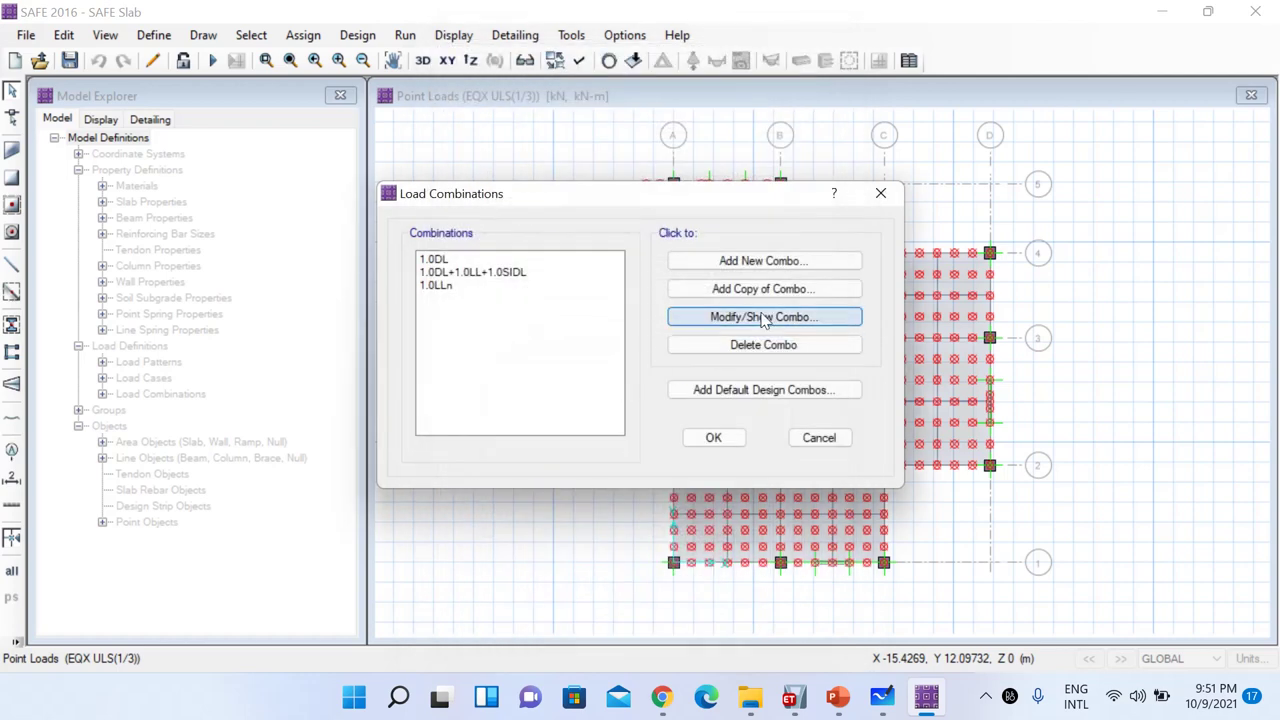
# Add a Linear Add load combination named LONG TERM that contains IMMEDIATE-ALL LOADS with a scale factor of 1
pyautogui.click(760, 263)
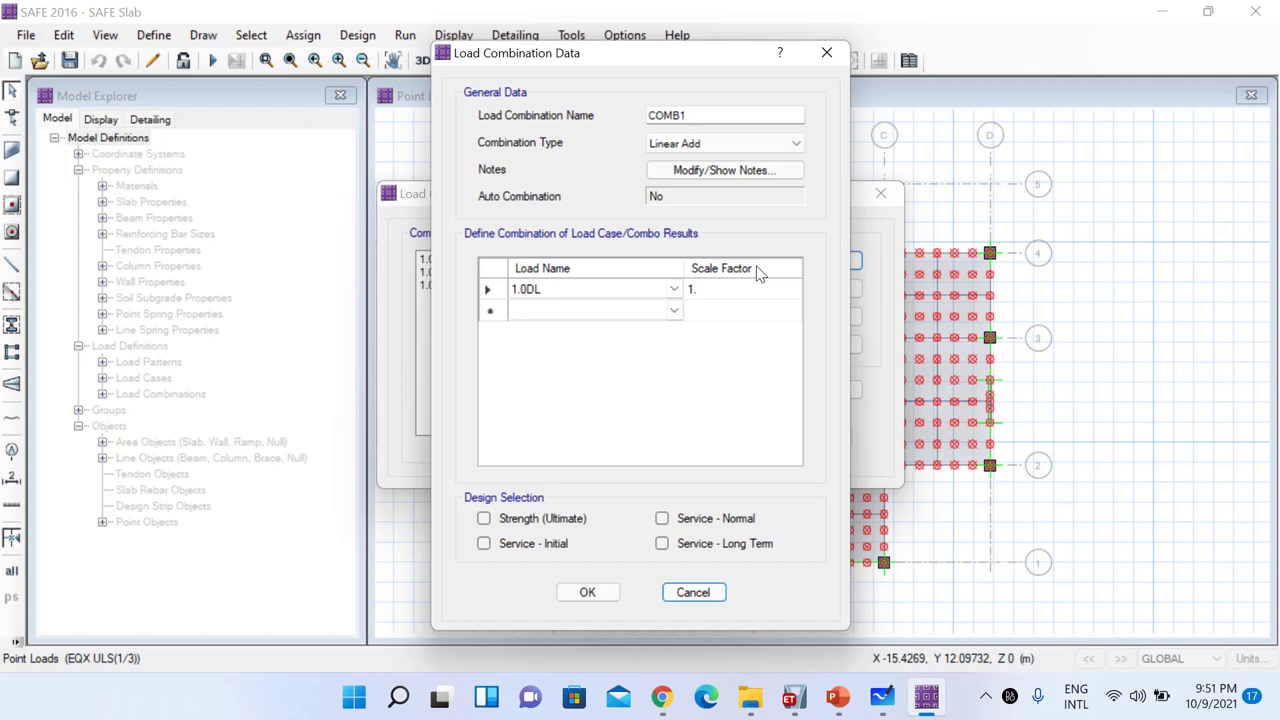
pyautogui.moveTo(697, 118); pyautogui.dragTo(611, 107)
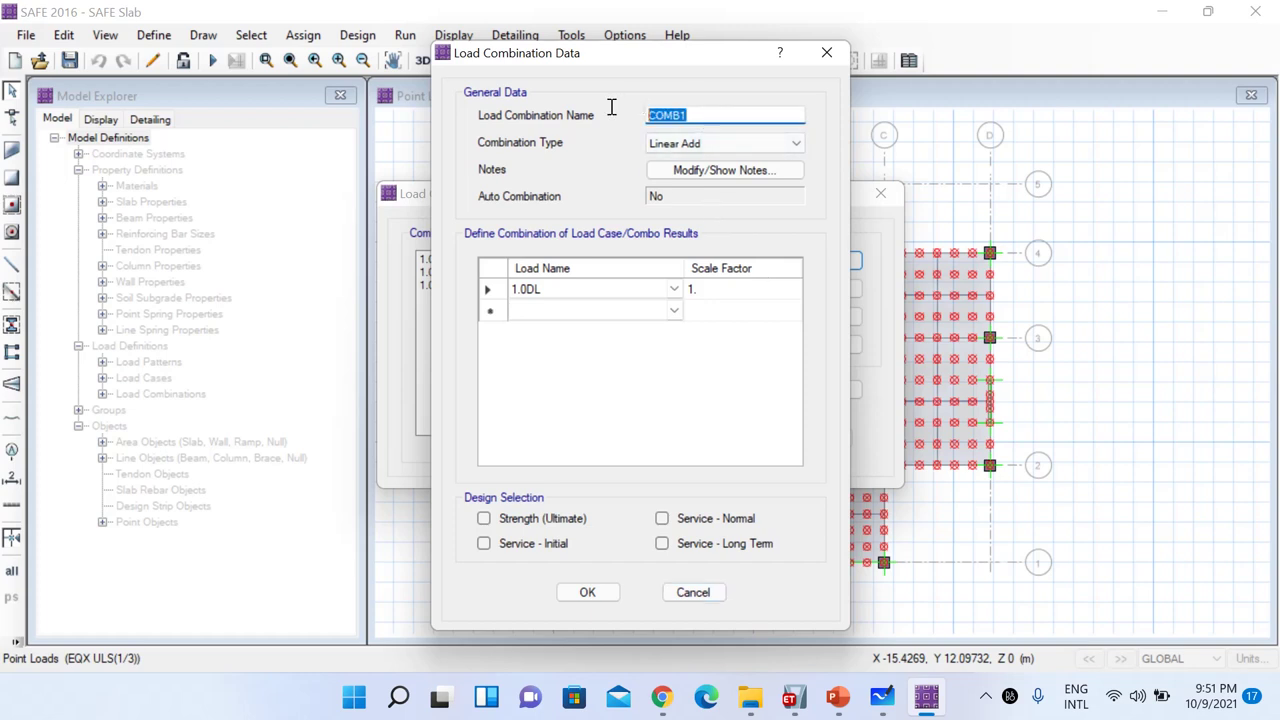
pyautogui.write('LONG TERM')
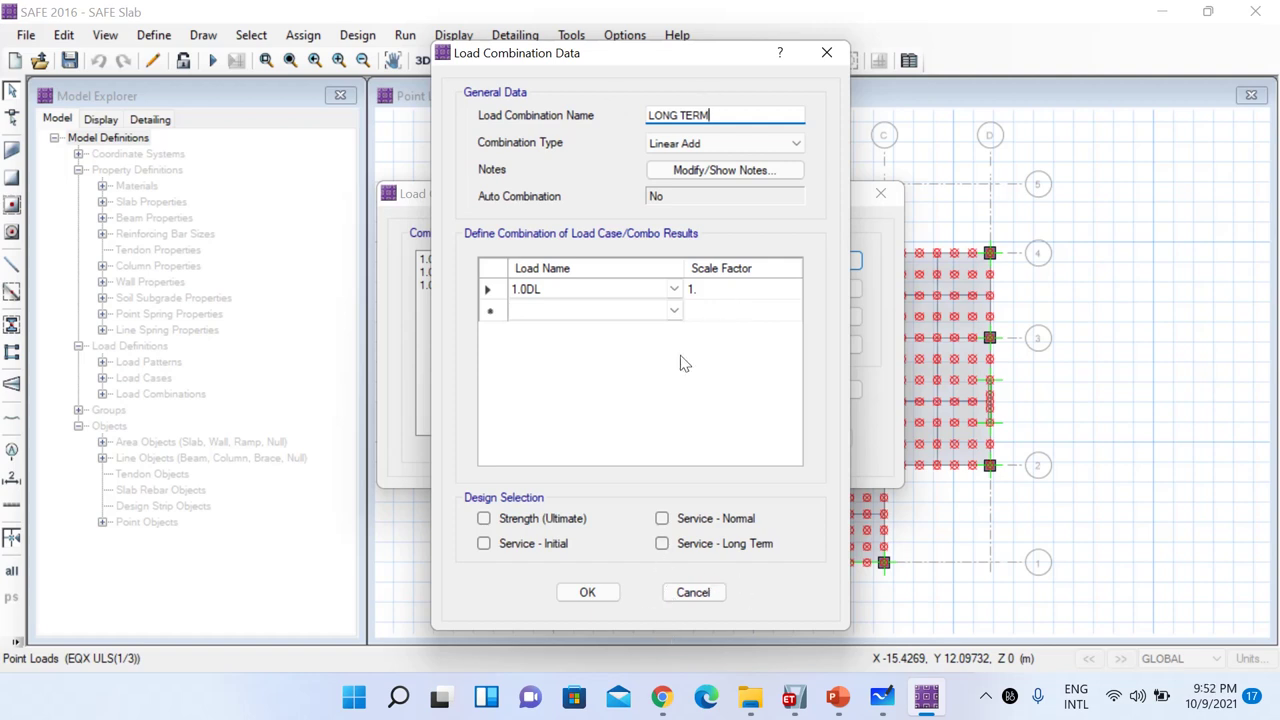
pyautogui.click(676, 292)
pyautogui.click(674, 290)
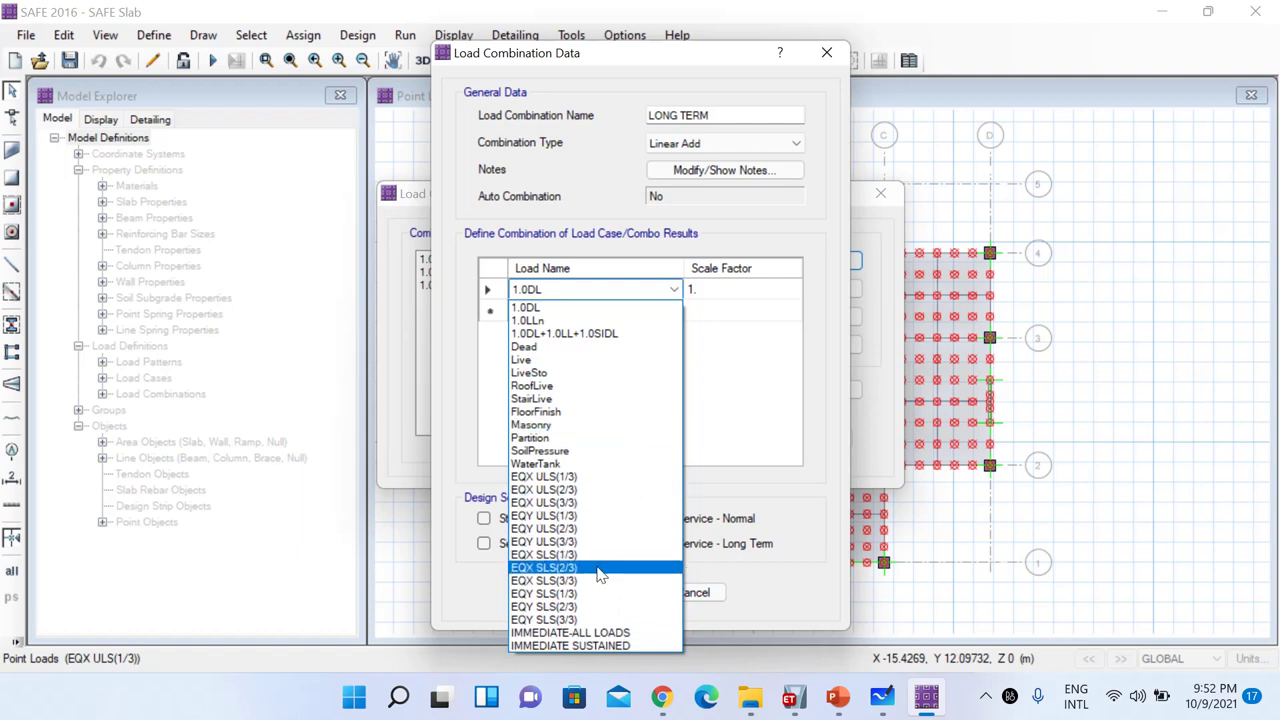
pyautogui.click(608, 634)
# Add IMMEDIATE SUSTAINED with a scale factor of 1 to the LONG TERM combination and accept the load combinations
pyautogui.click(677, 312)
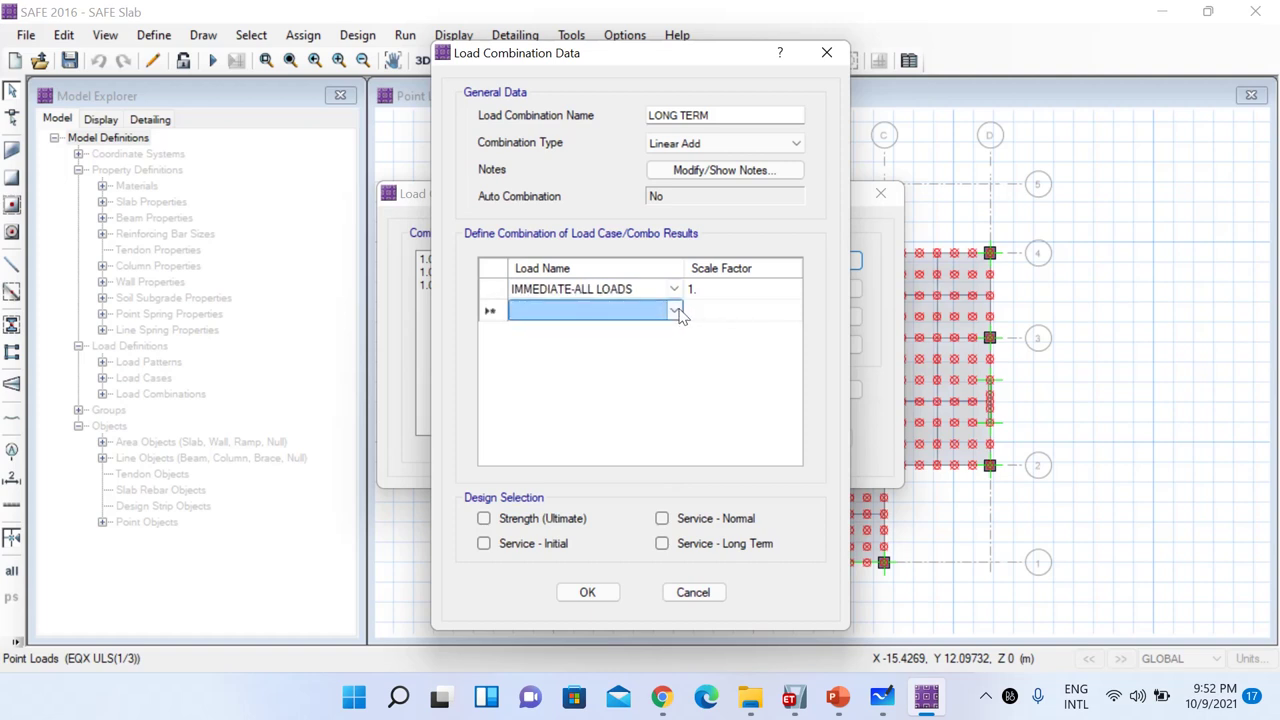
pyautogui.click(675, 311)
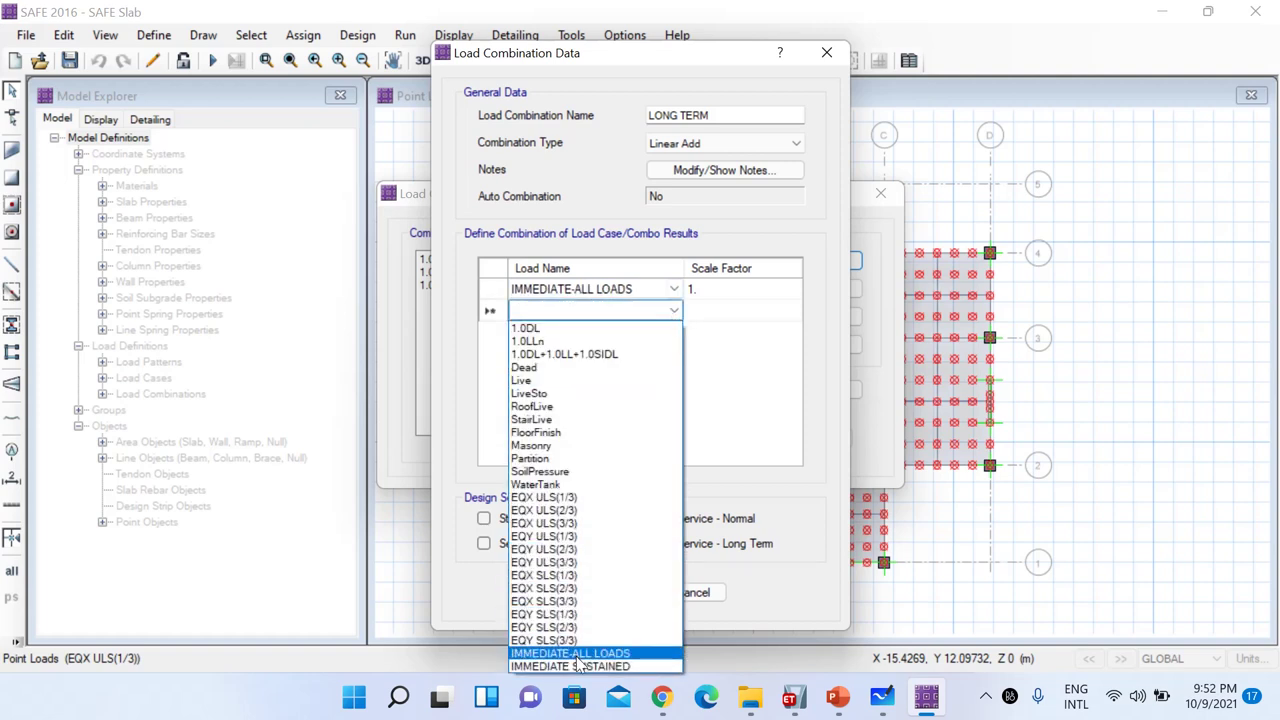
pyautogui.click(578, 665)
pyautogui.click(678, 332)
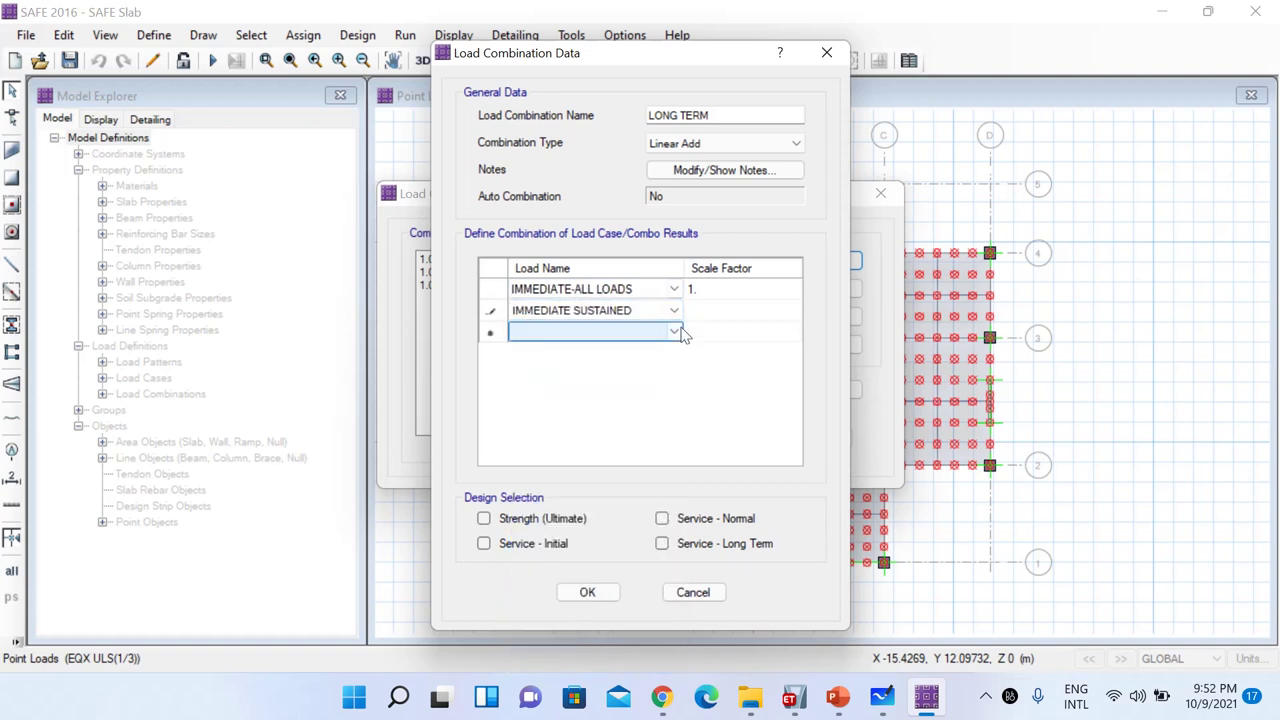
pyautogui.click(677, 333)
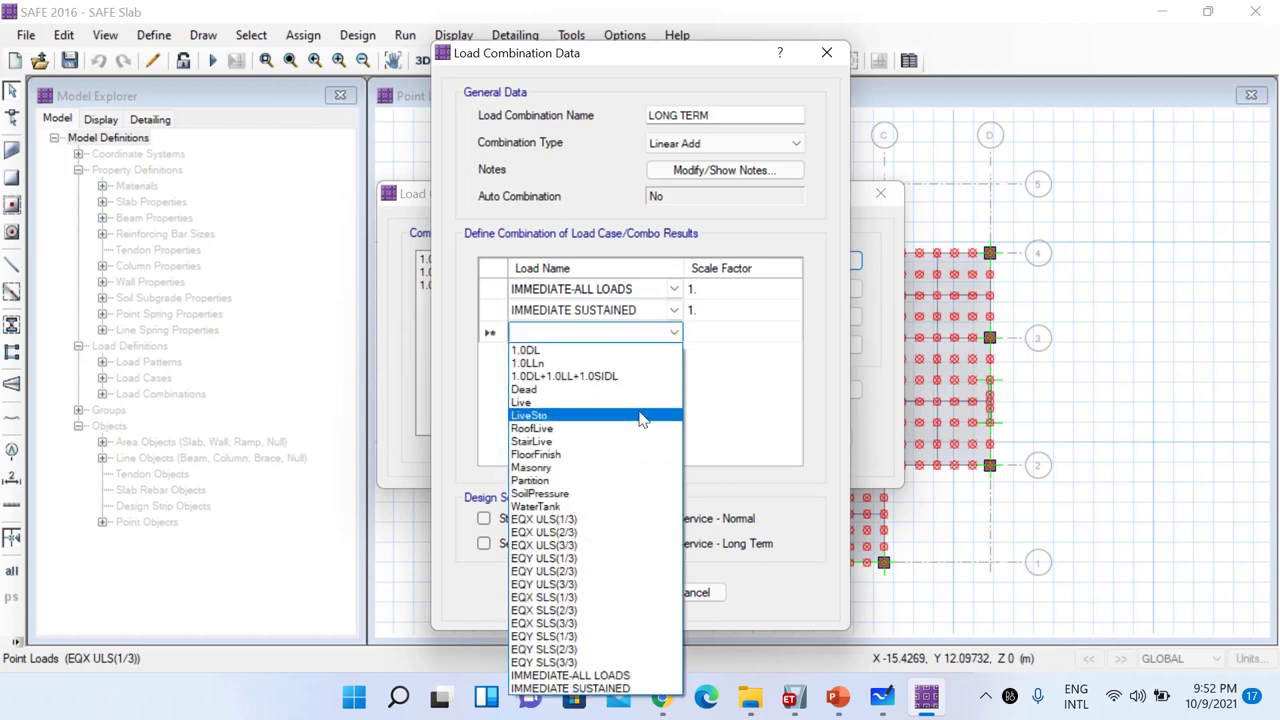
pyautogui.click(768, 466)
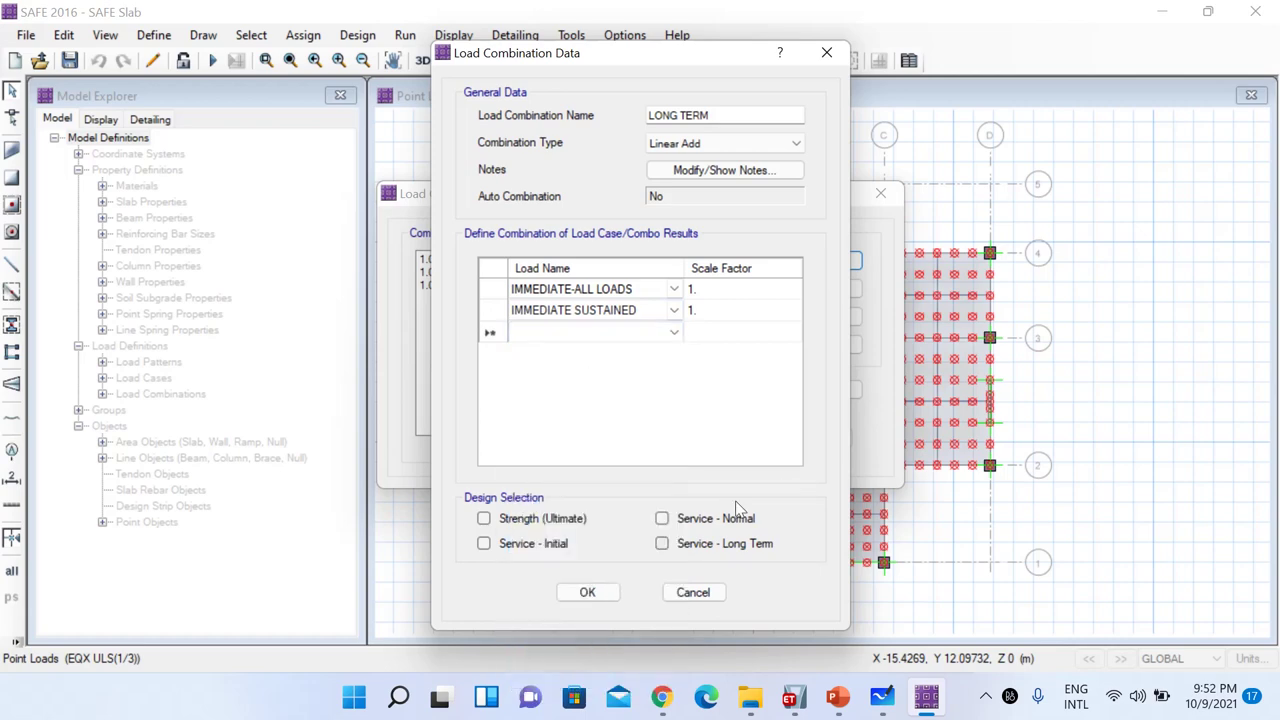
pyautogui.click(587, 592)
pyautogui.click(724, 436)
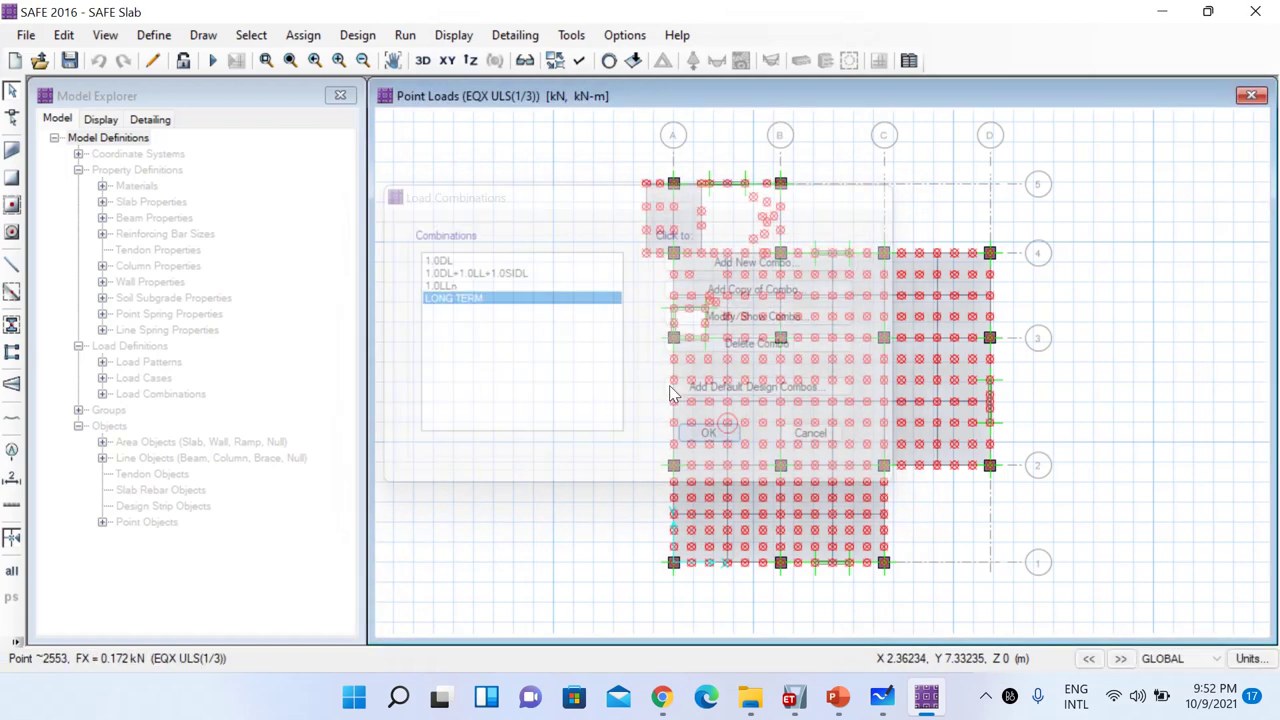
# Create a copy of the IMMEDIATE SUSTAINED nonlinear static load case
pyautogui.click(156, 37)
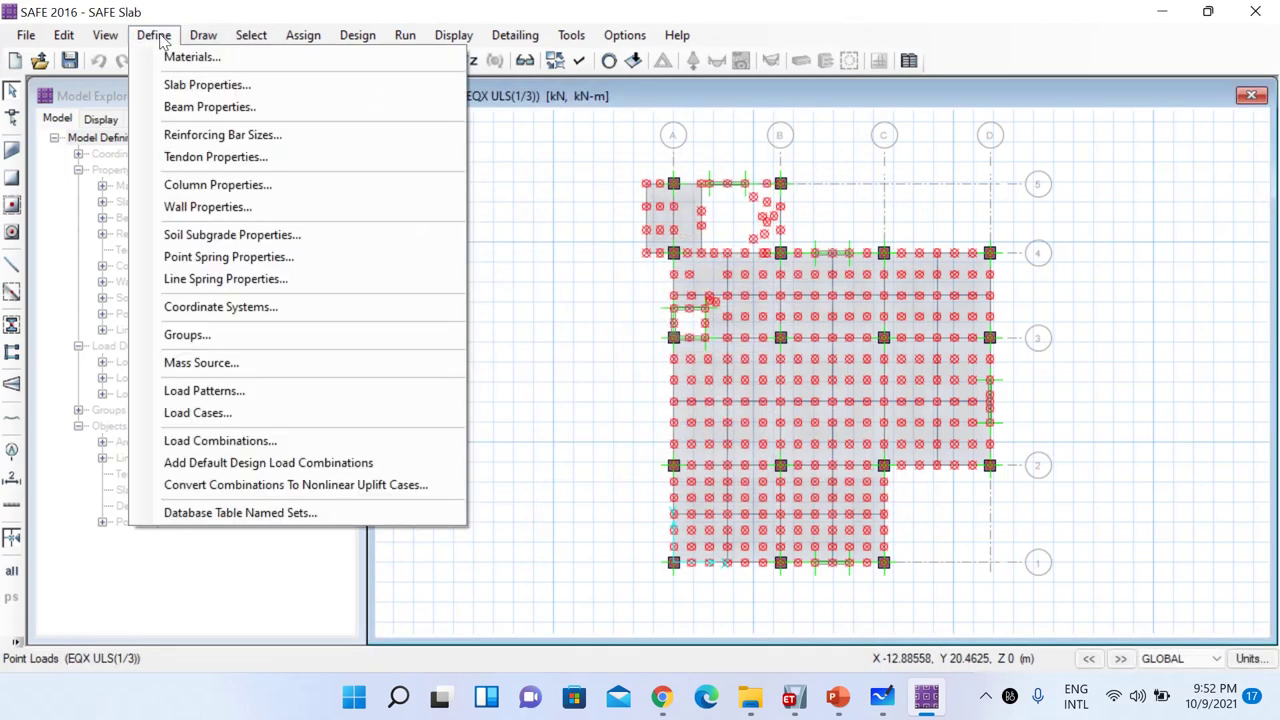
pyautogui.click(240, 410)
pyautogui.scroll(-5, 532, 440)
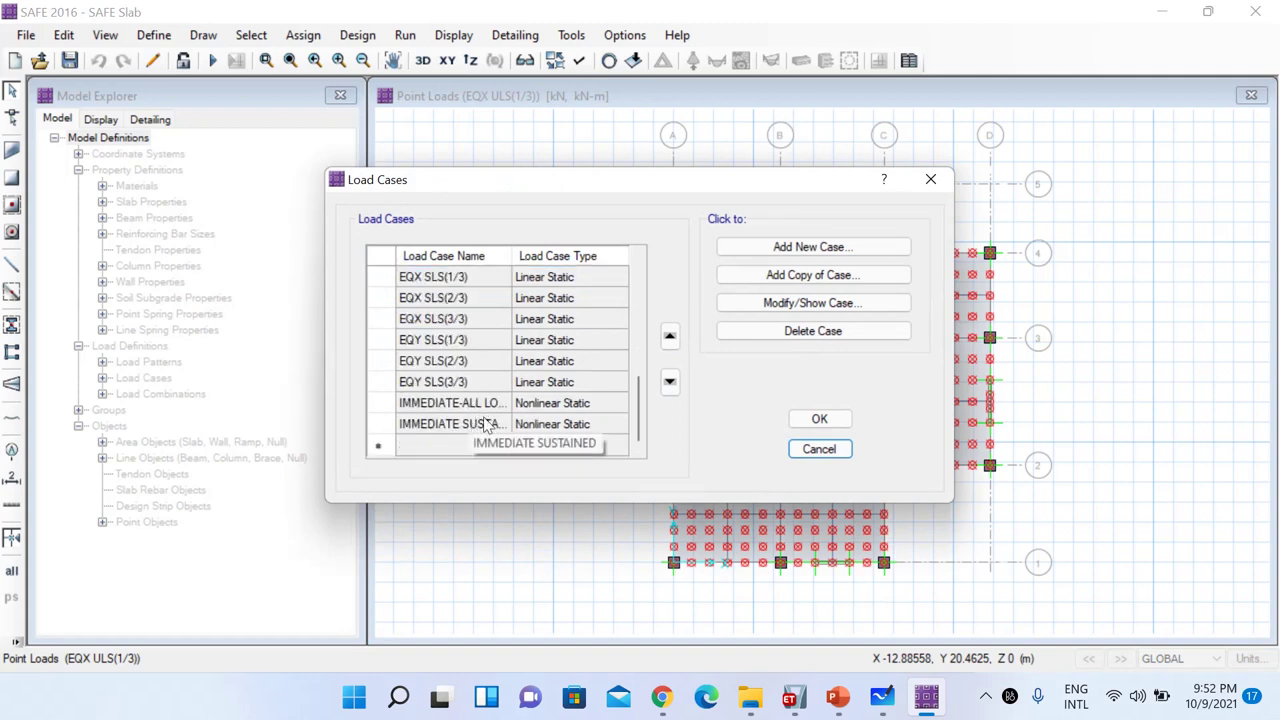
pyautogui.scroll(6, 500, 412)
pyautogui.scroll(-6, 505, 415)
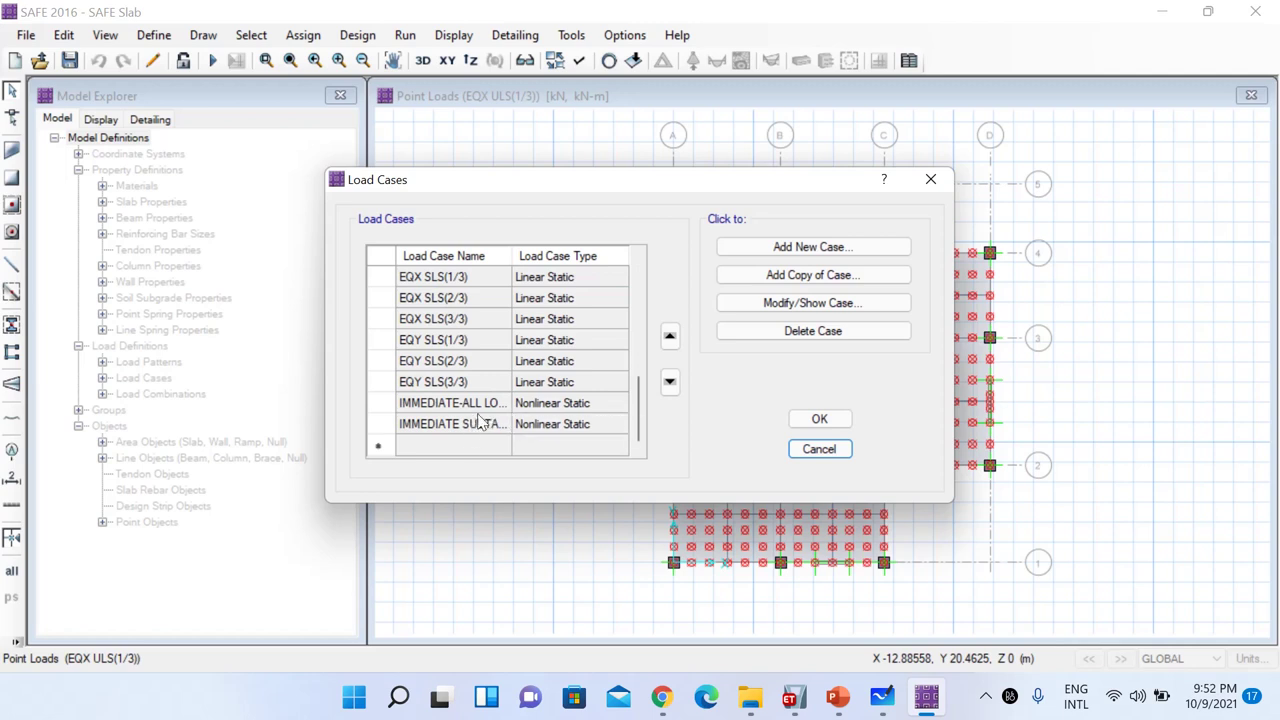
pyautogui.click(482, 424)
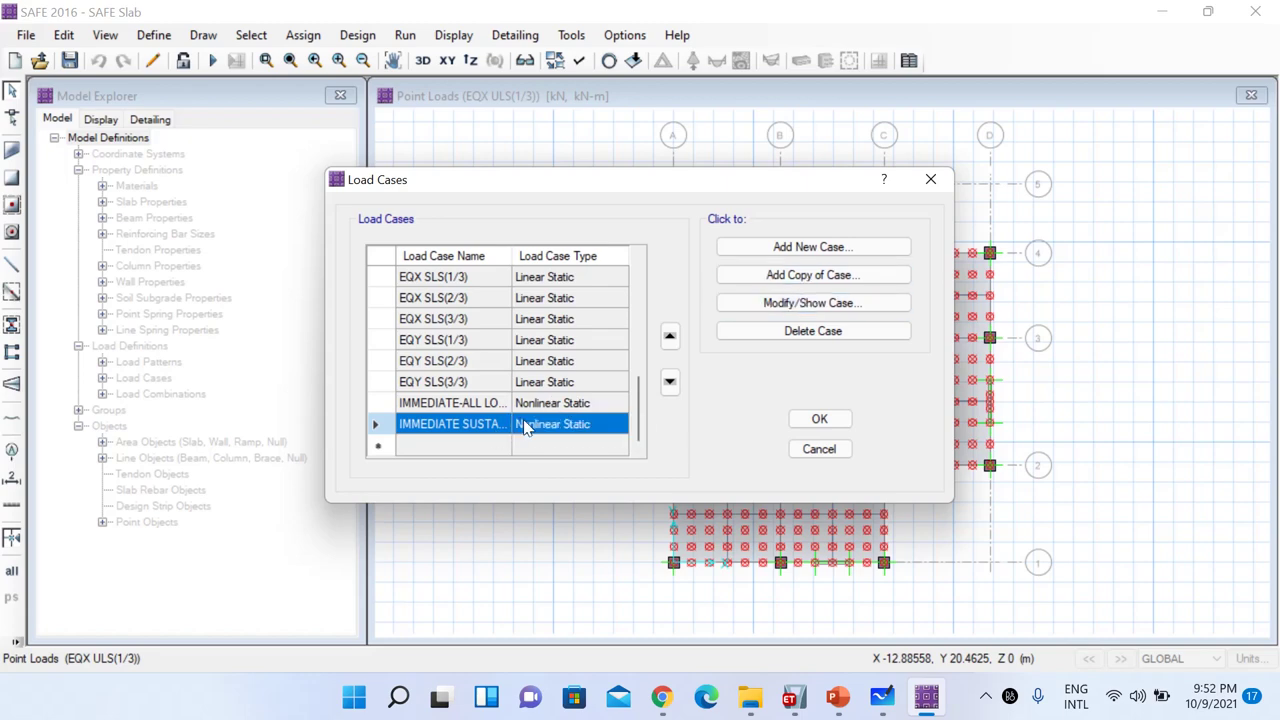
pyautogui.click(780, 277)
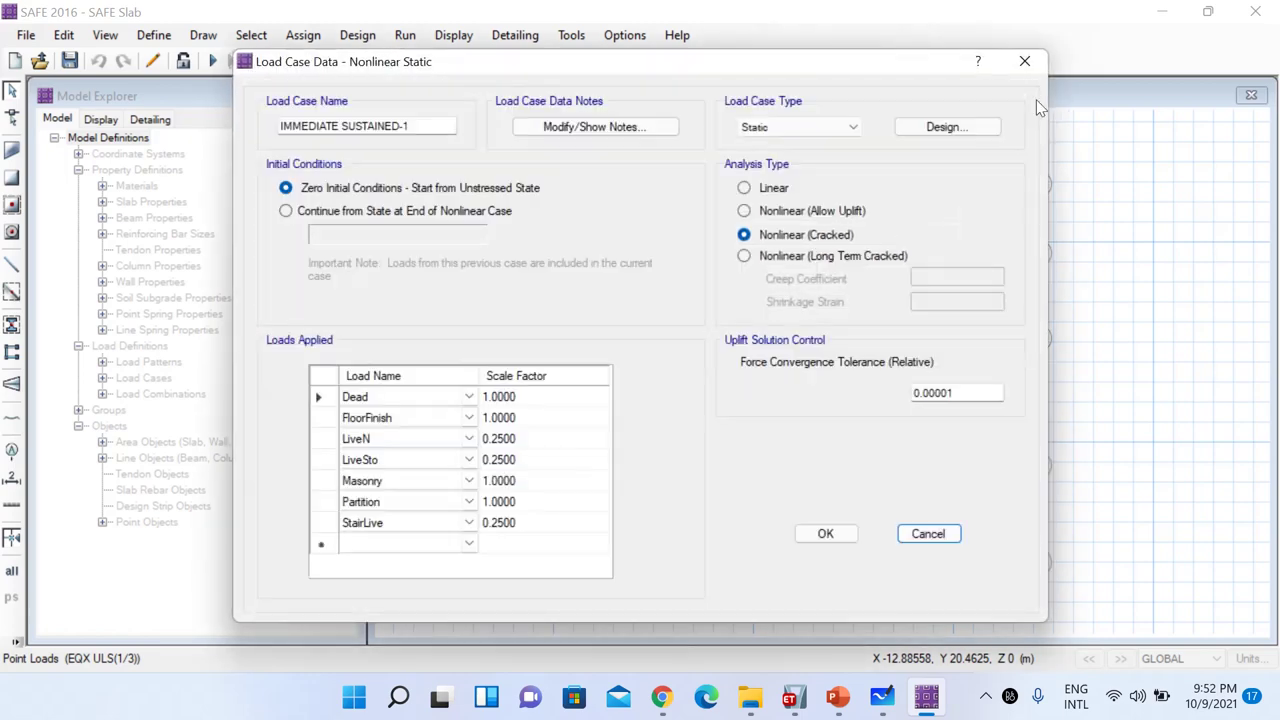
# Review the load factors and analysis type of the existing IMMEDIATE SUSTAINED load case
pyautogui.press('Escape')
pyautogui.click(472, 404)
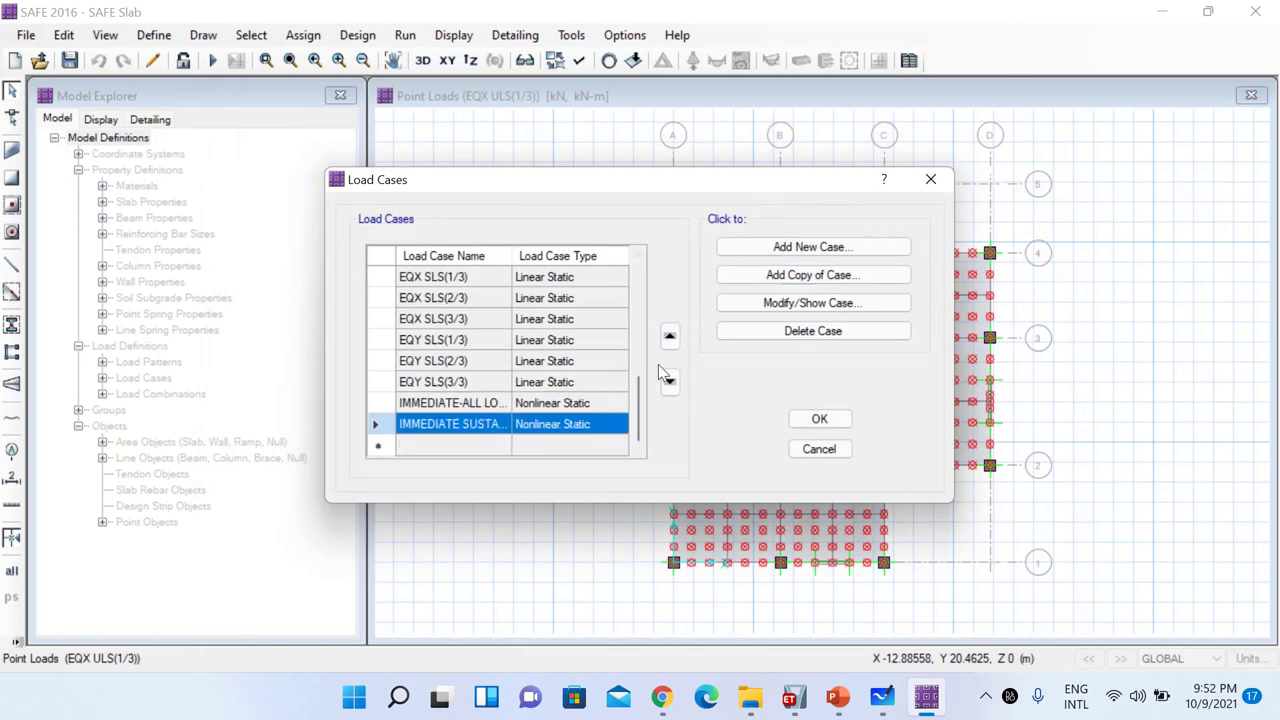
pyautogui.click(780, 303)
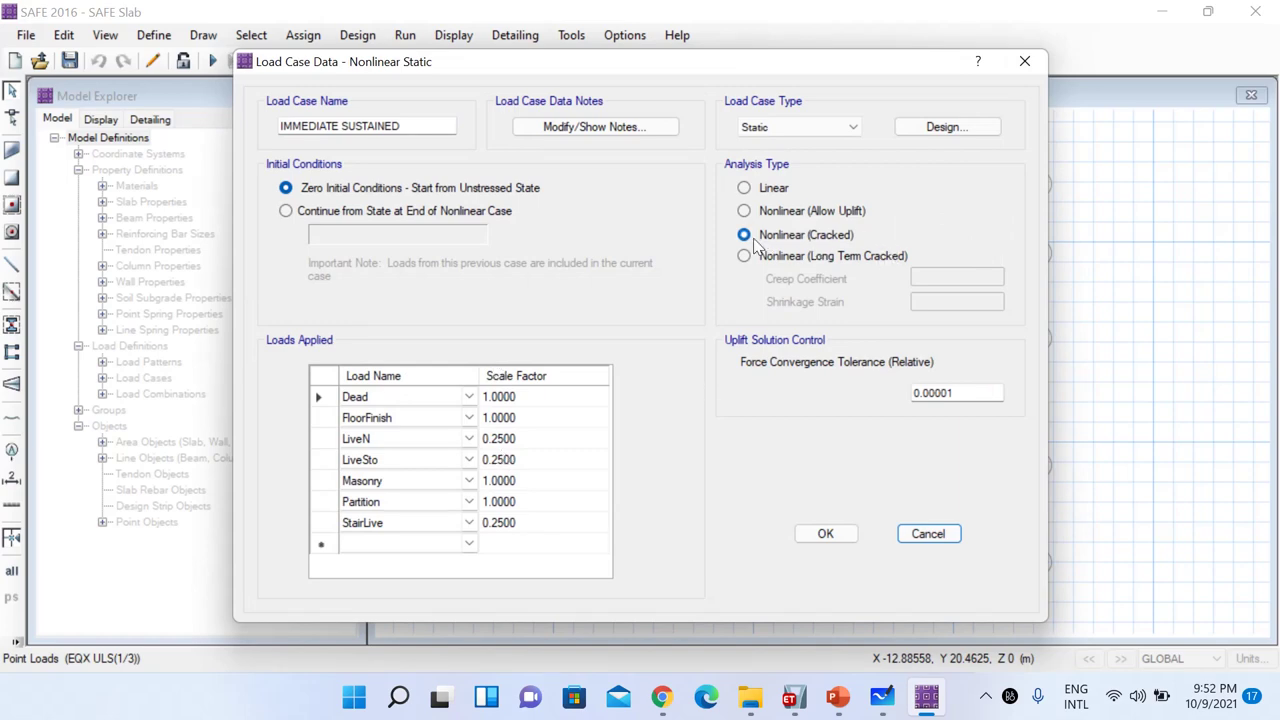
pyautogui.click(826, 534)
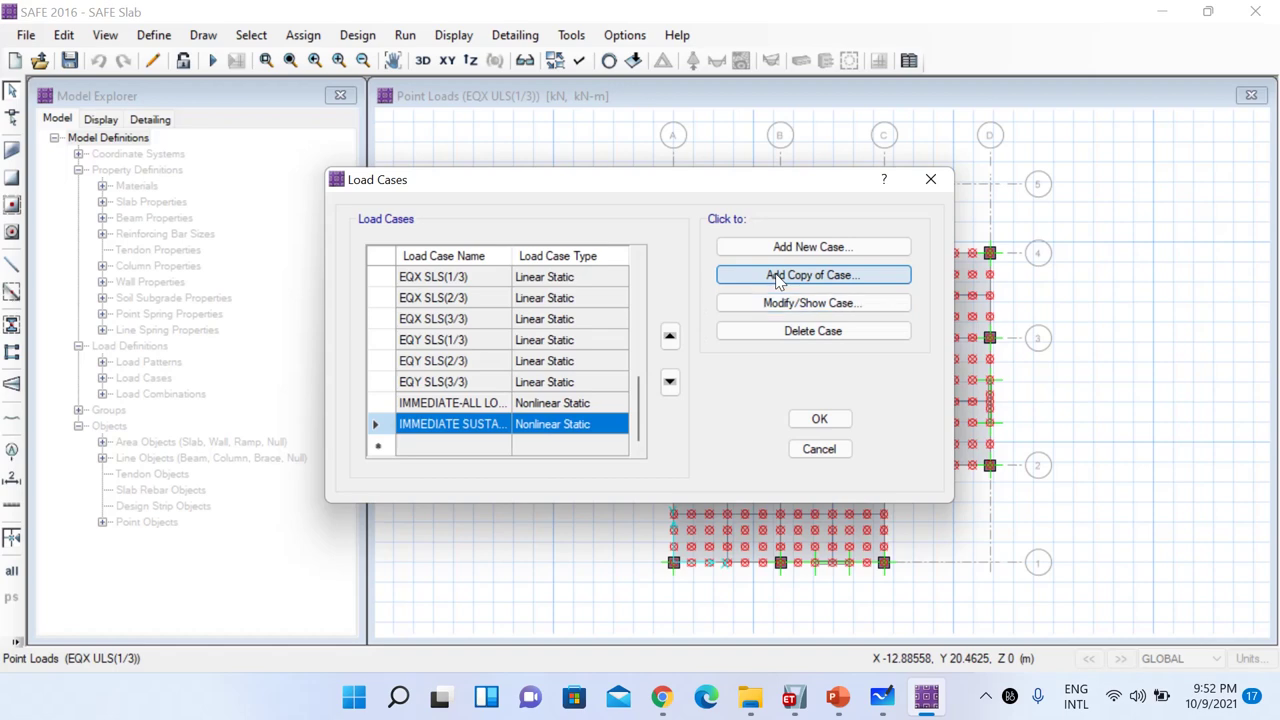
# Add a copy of the IMMEDIATE SUSTAINED load case and name it LONG TERM SUSTAINED
pyautogui.click(776, 276)
pyautogui.moveTo(436, 123); pyautogui.dragTo(220, 114)
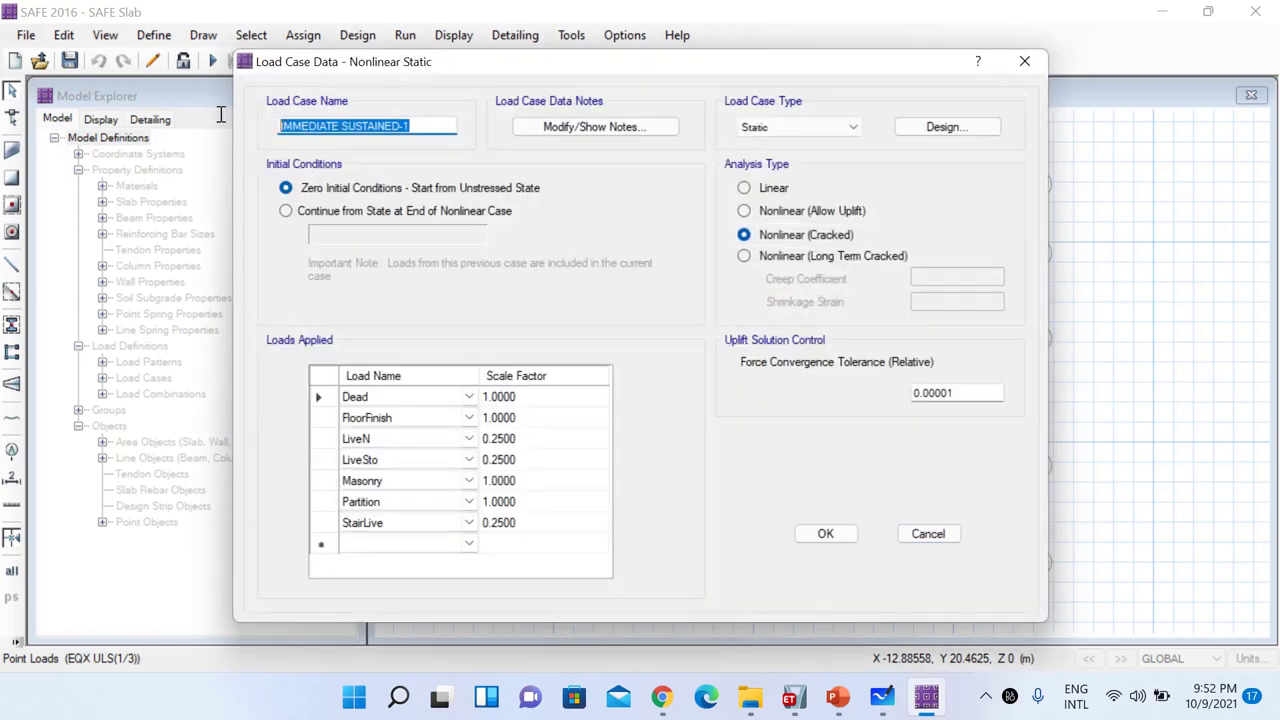
pyautogui.write('LONG T')
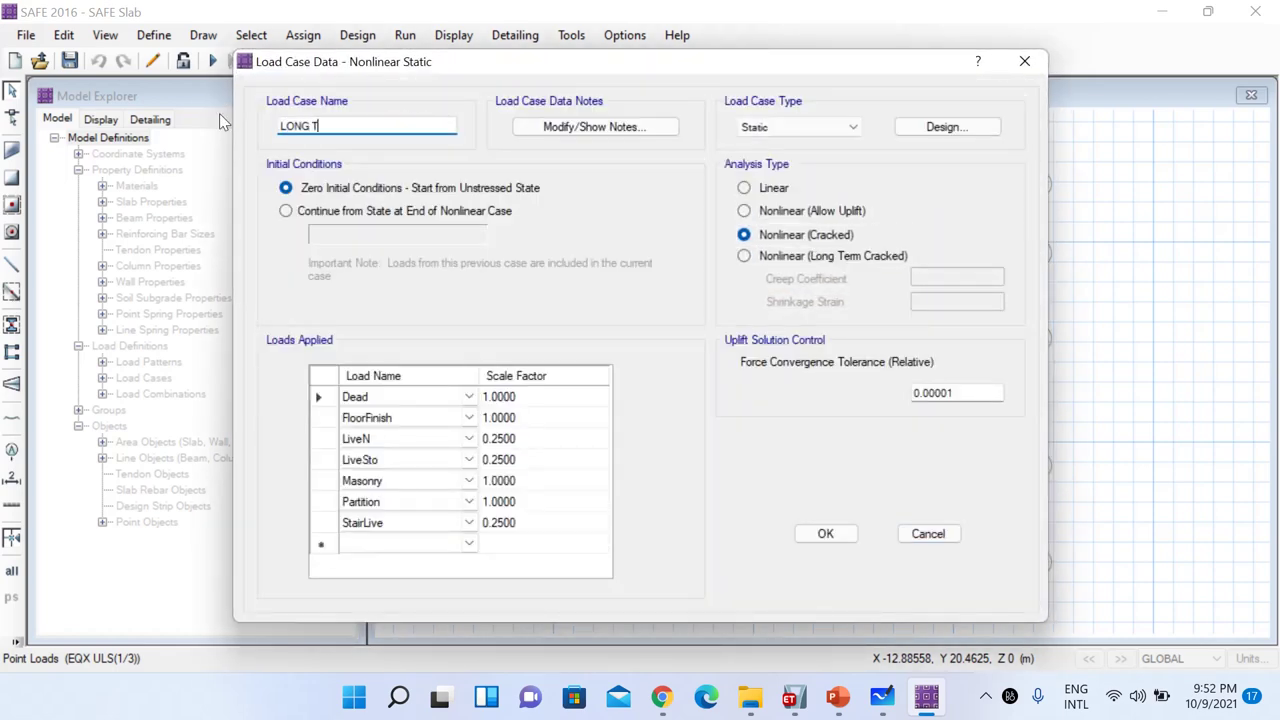
pyautogui.write('ERM SUSTAINED')
# Set the new load case's analysis type to Nonlinear (Long Term Cracked) and accept the load case definitions
pyautogui.click(413, 422)
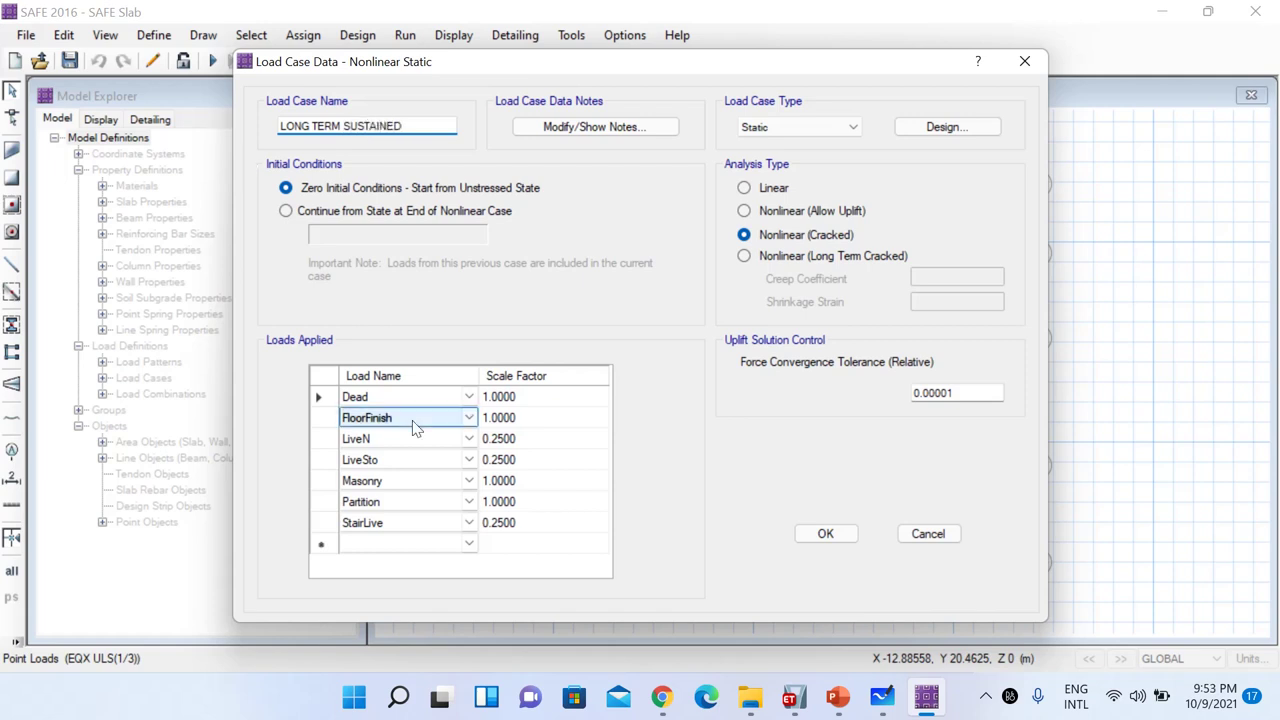
pyautogui.click(818, 256)
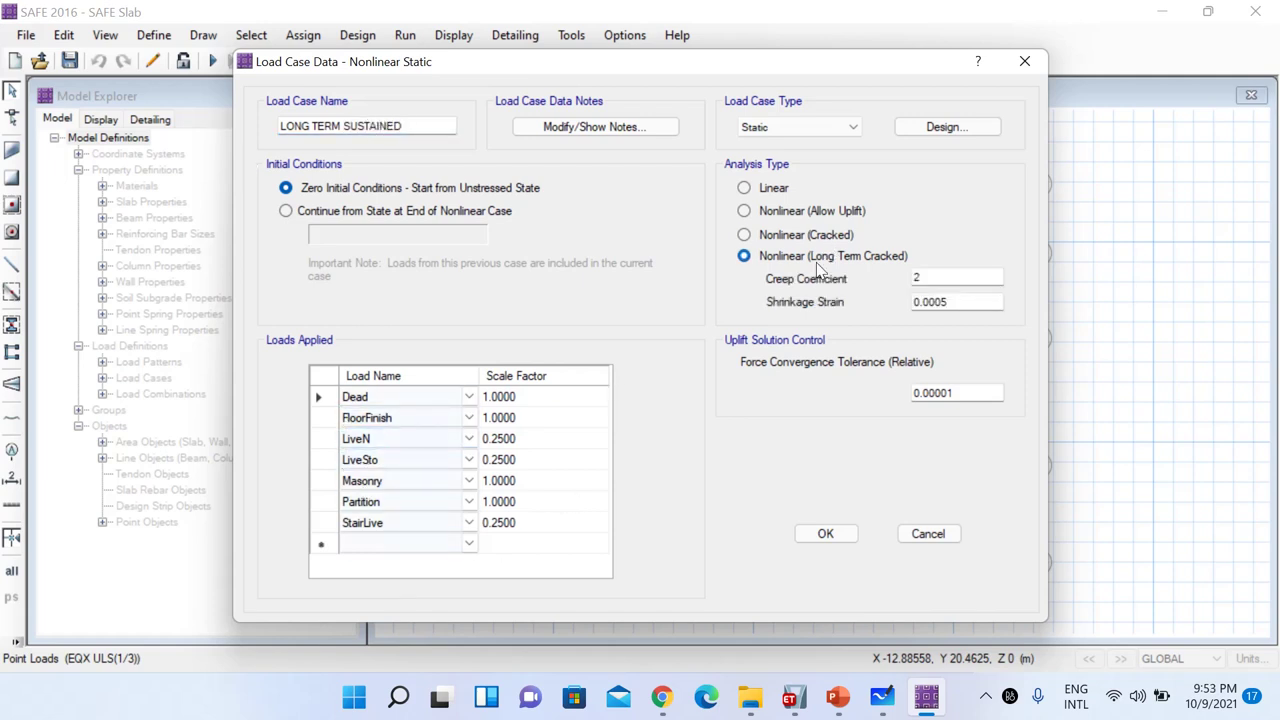
pyautogui.click(826, 534)
pyautogui.click(823, 419)
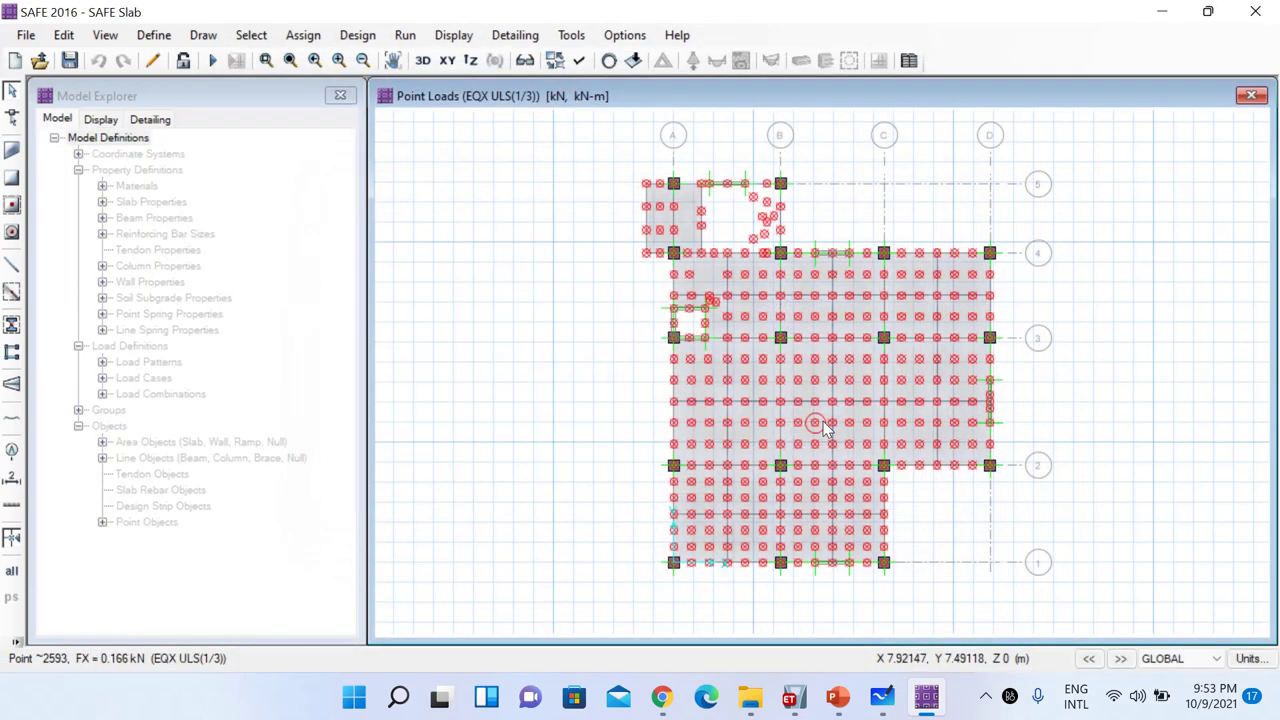
# Add the LONG TERM SUSTAINED load case with a scale factor of 1 to the existing LONG TERM load combination
pyautogui.click(154, 35)
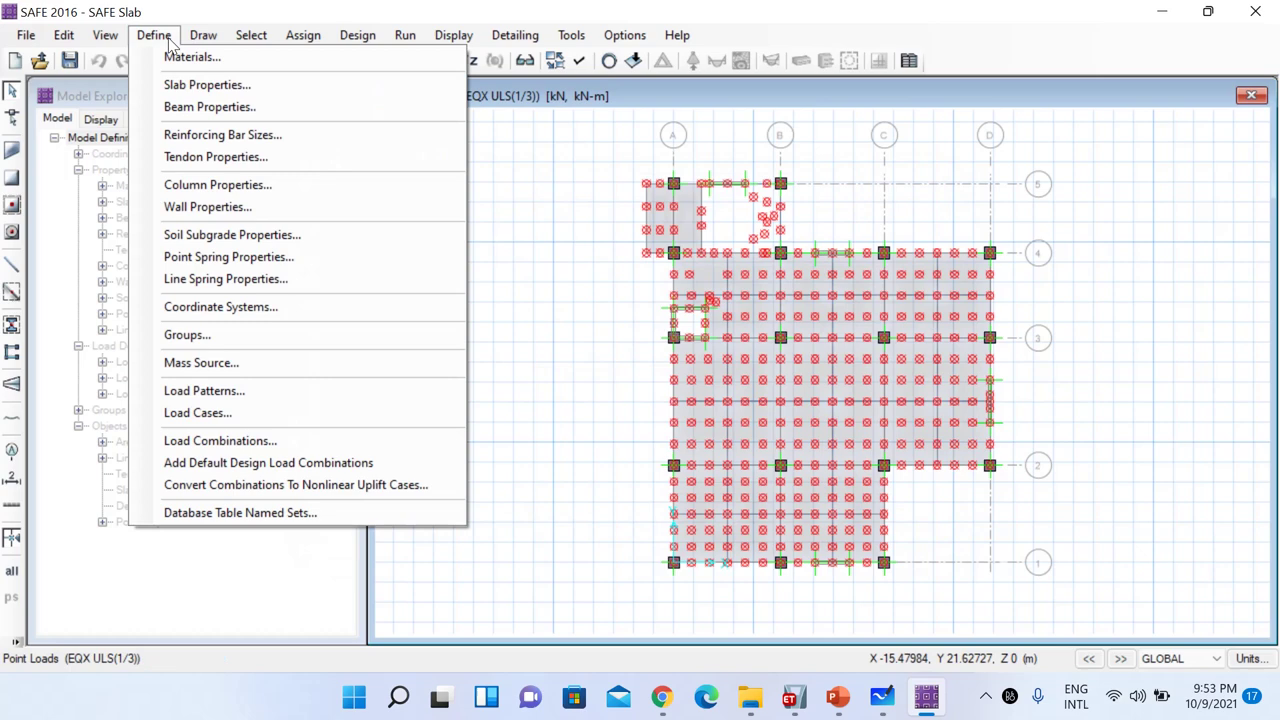
pyautogui.click(295, 448)
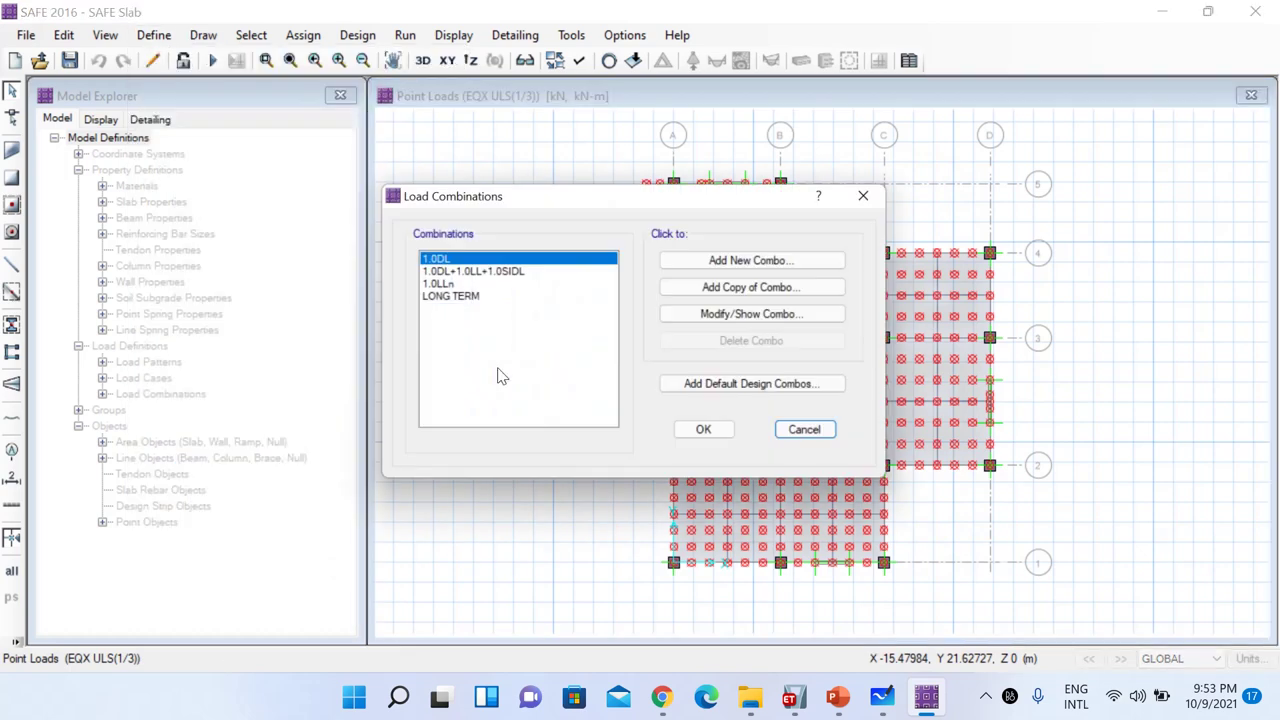
pyautogui.click(478, 300)
pyautogui.click(699, 317)
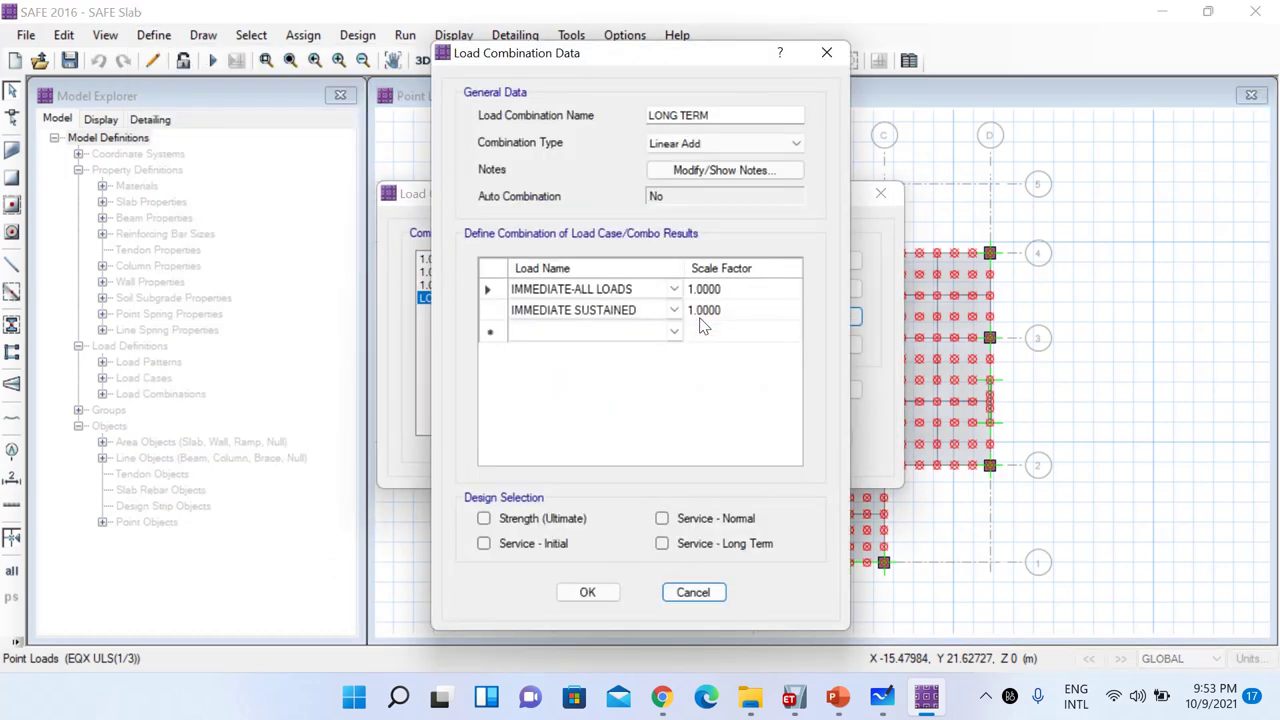
pyautogui.click(573, 288)
pyautogui.click(586, 331)
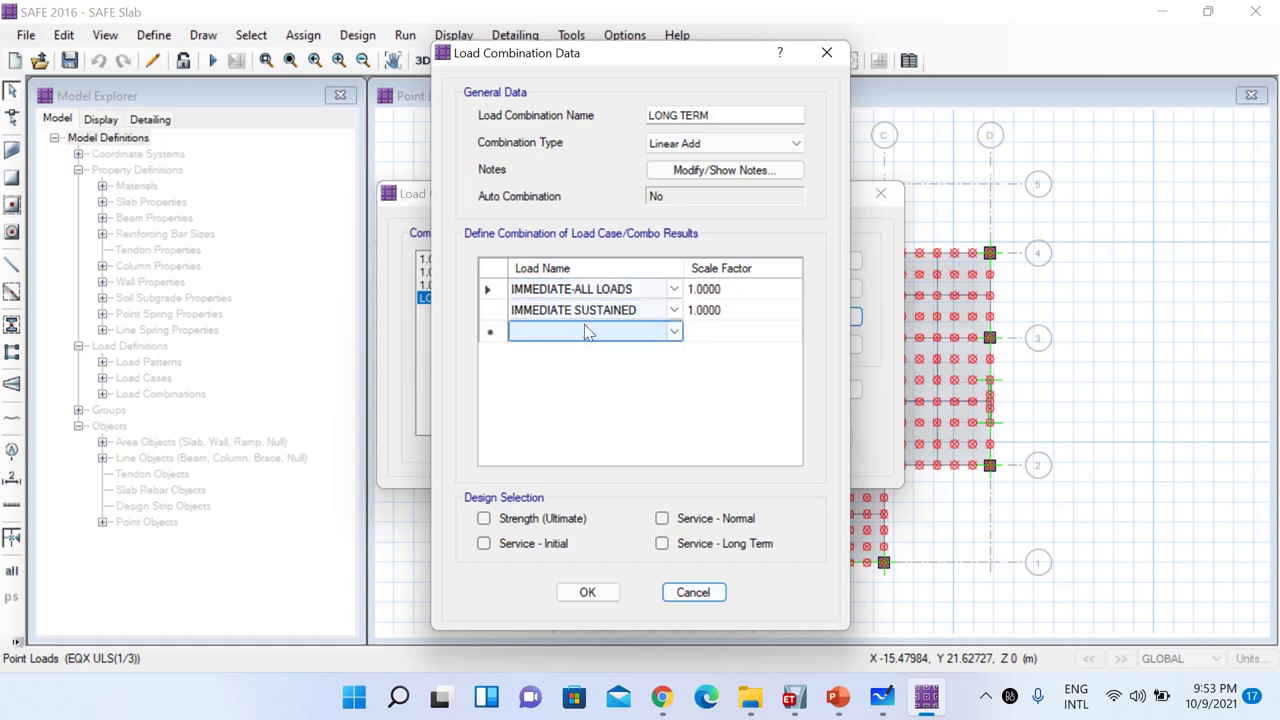
pyautogui.click(674, 332)
pyautogui.click(674, 332)
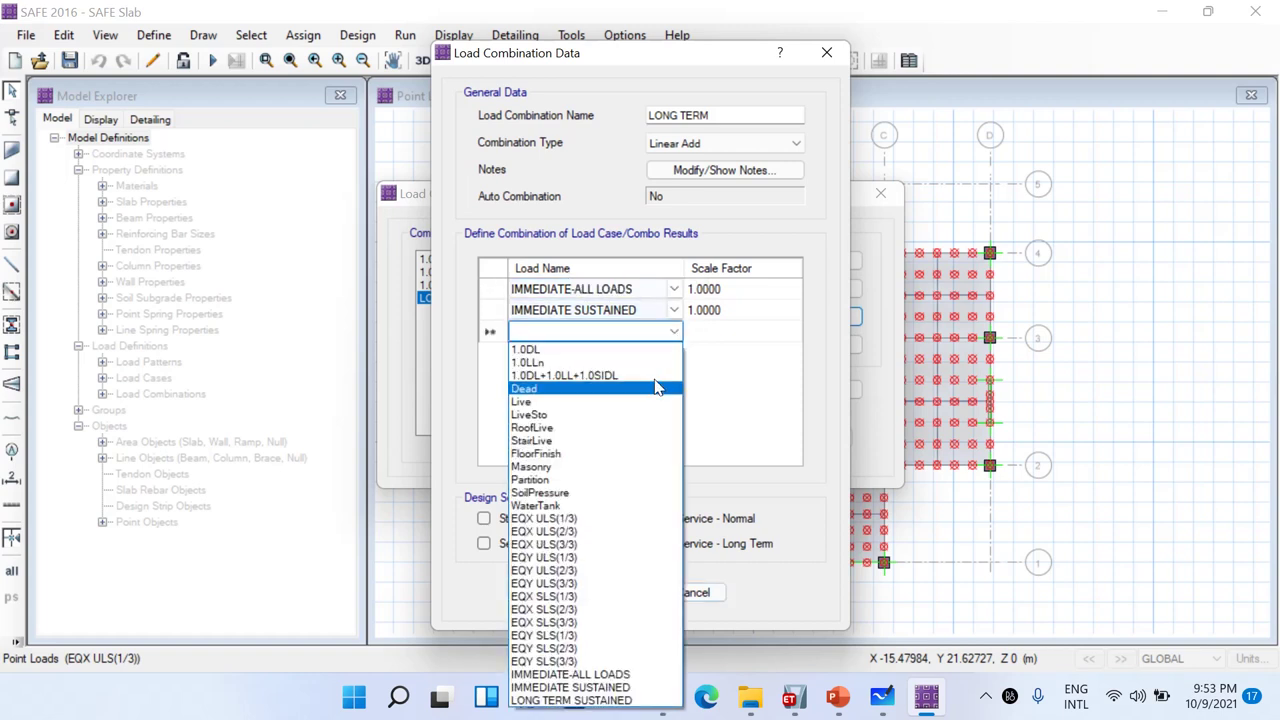
pyautogui.click(571, 700)
pyautogui.click(727, 333)
pyautogui.write('1.')
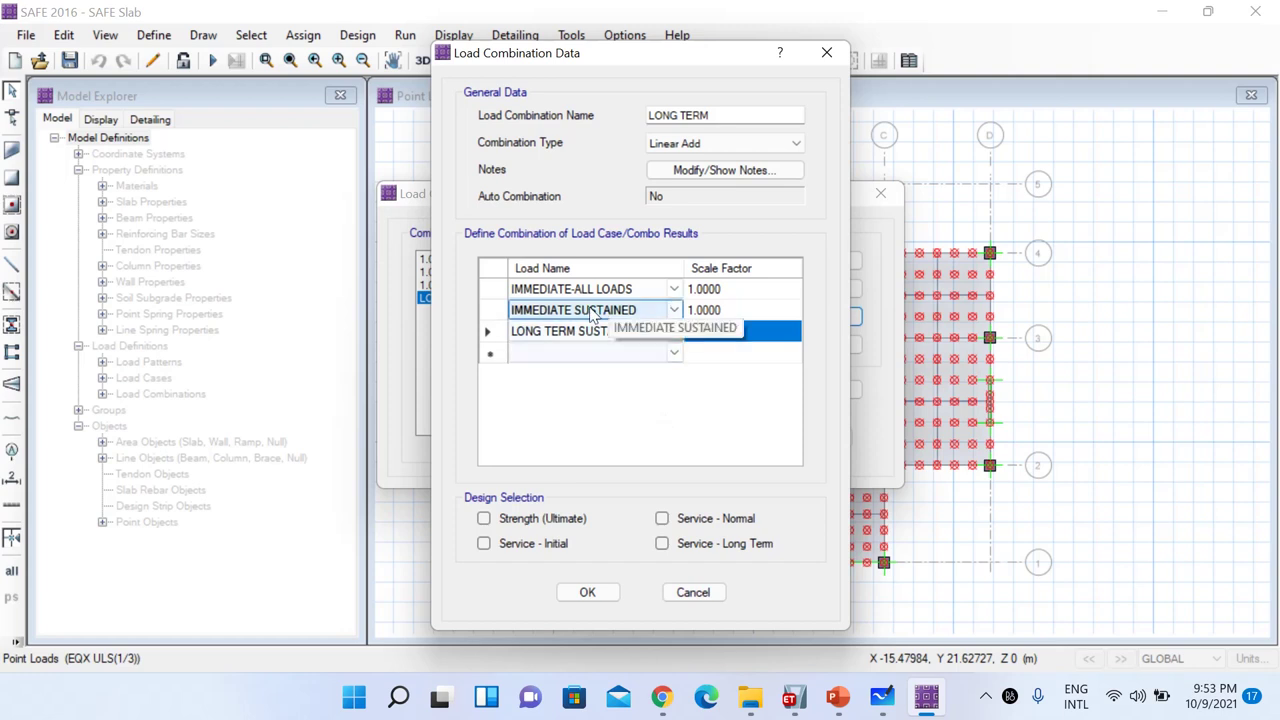
# Set the scale factor of IMMEDIATE SUSTAINED to -1 in the LONG TERM combination
pyautogui.click(728, 312)
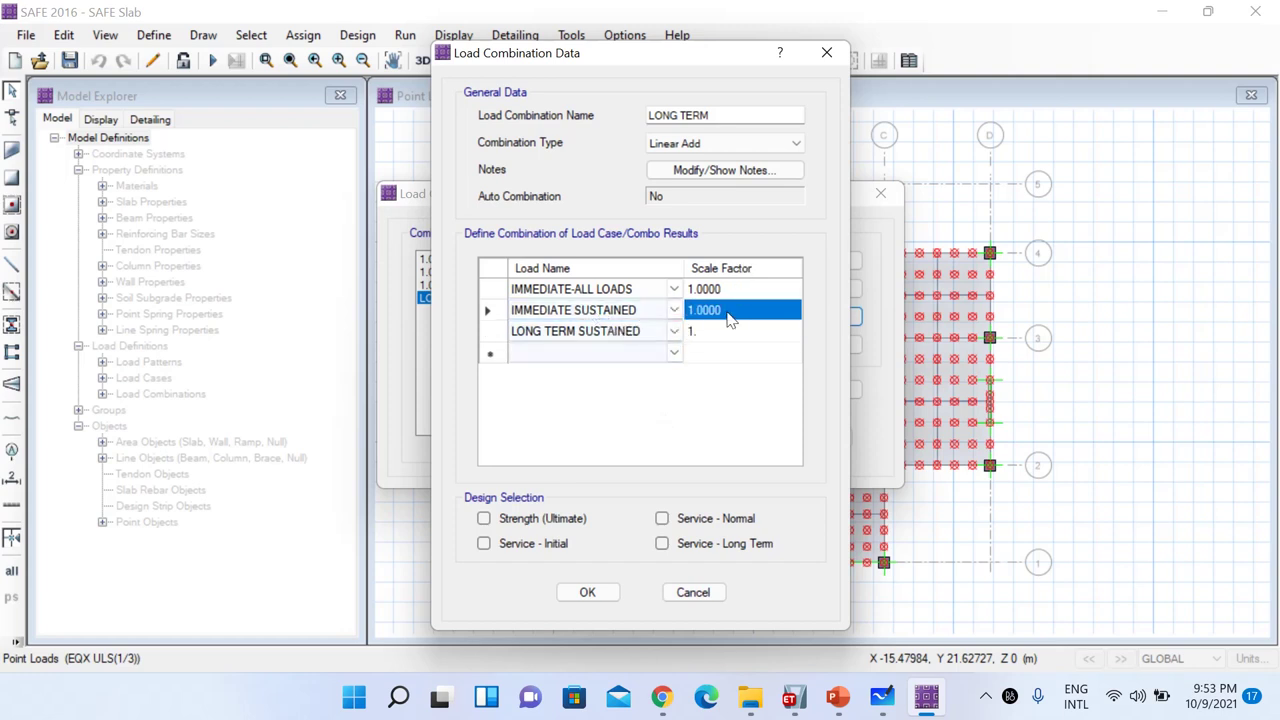
pyautogui.write('.')
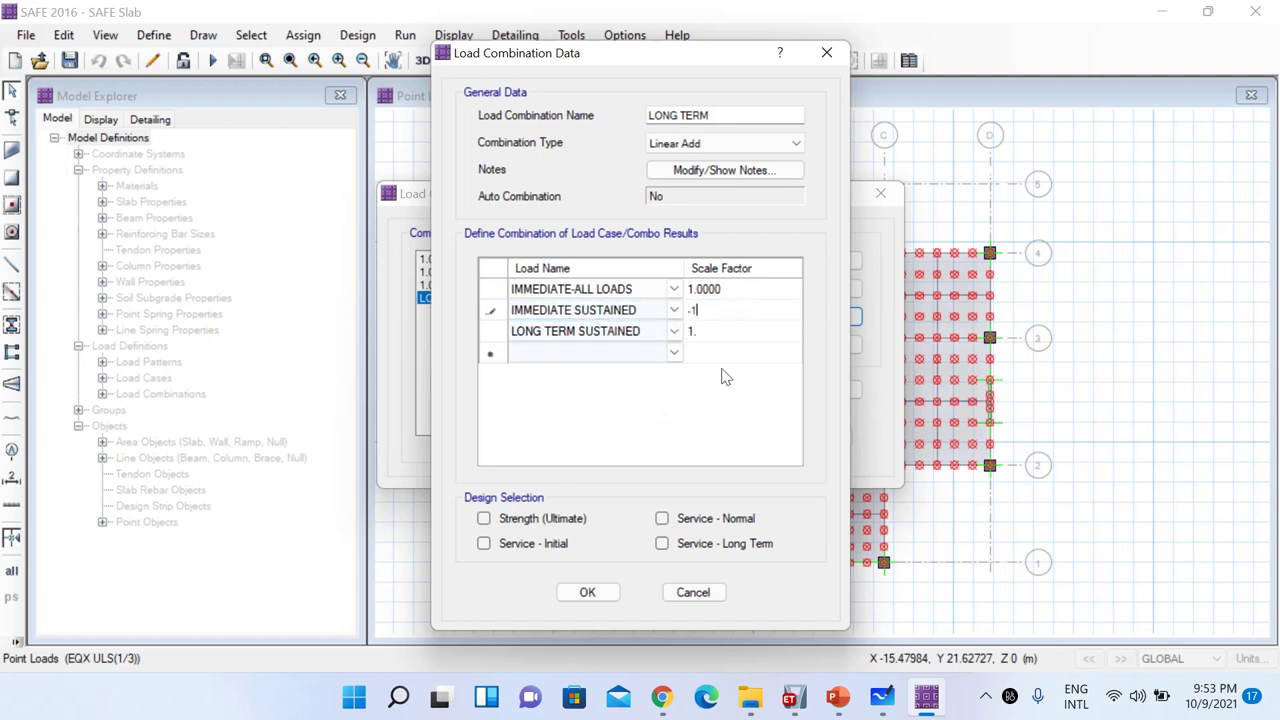
pyautogui.write('1')
pyautogui.click(717, 327)
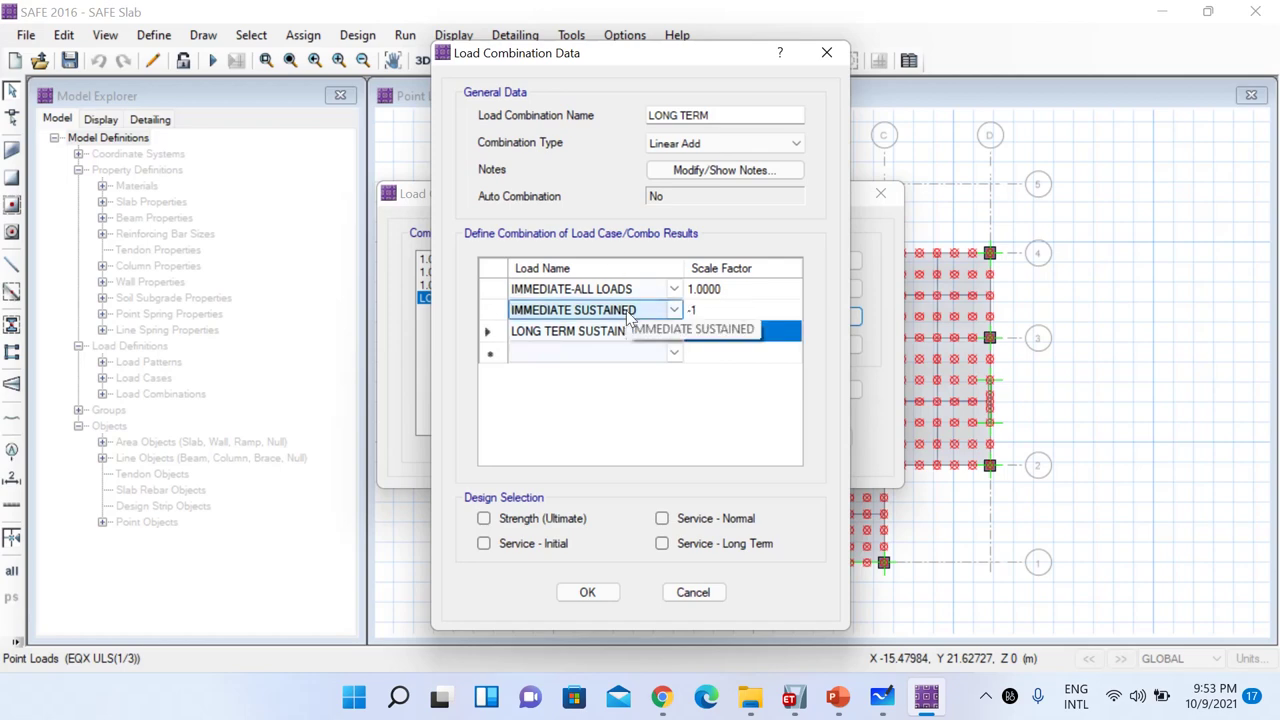
# Switch to the PowerPoint lecture and check the slide explaining the three cracked-analysis cases and their long-term deflection combination
pyautogui.click(838, 697)
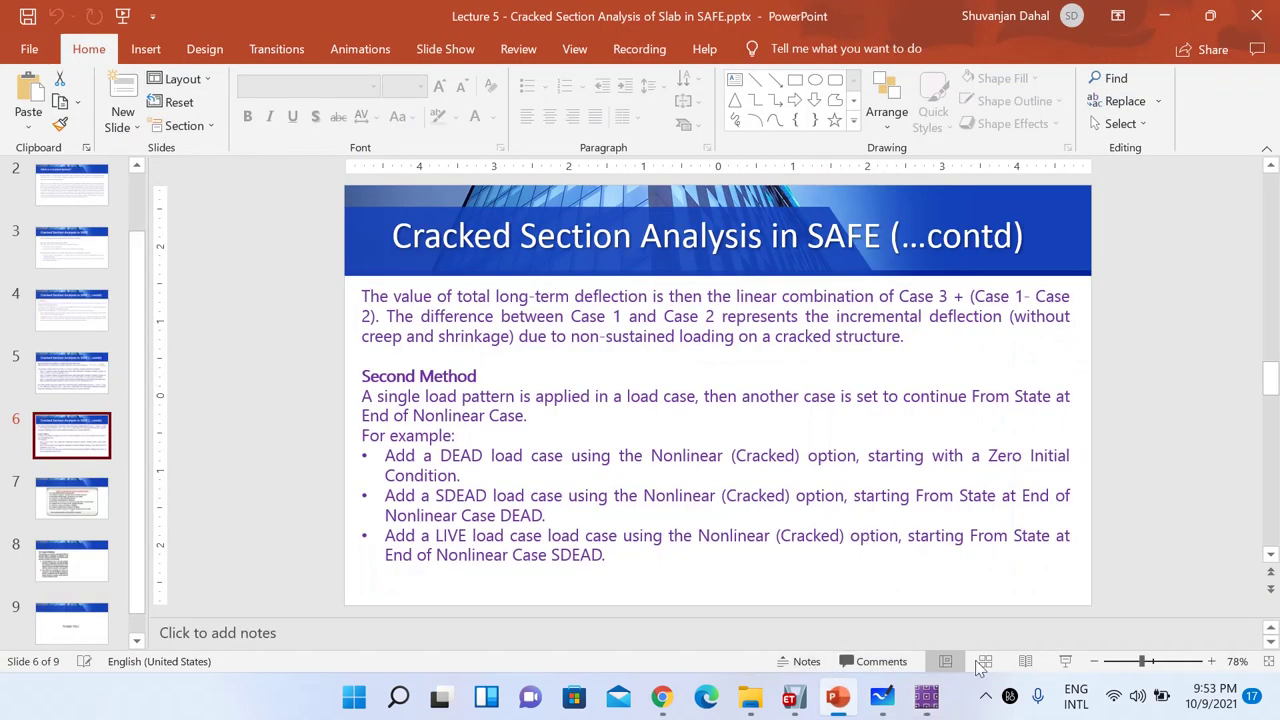
pyautogui.click(1095, 661)
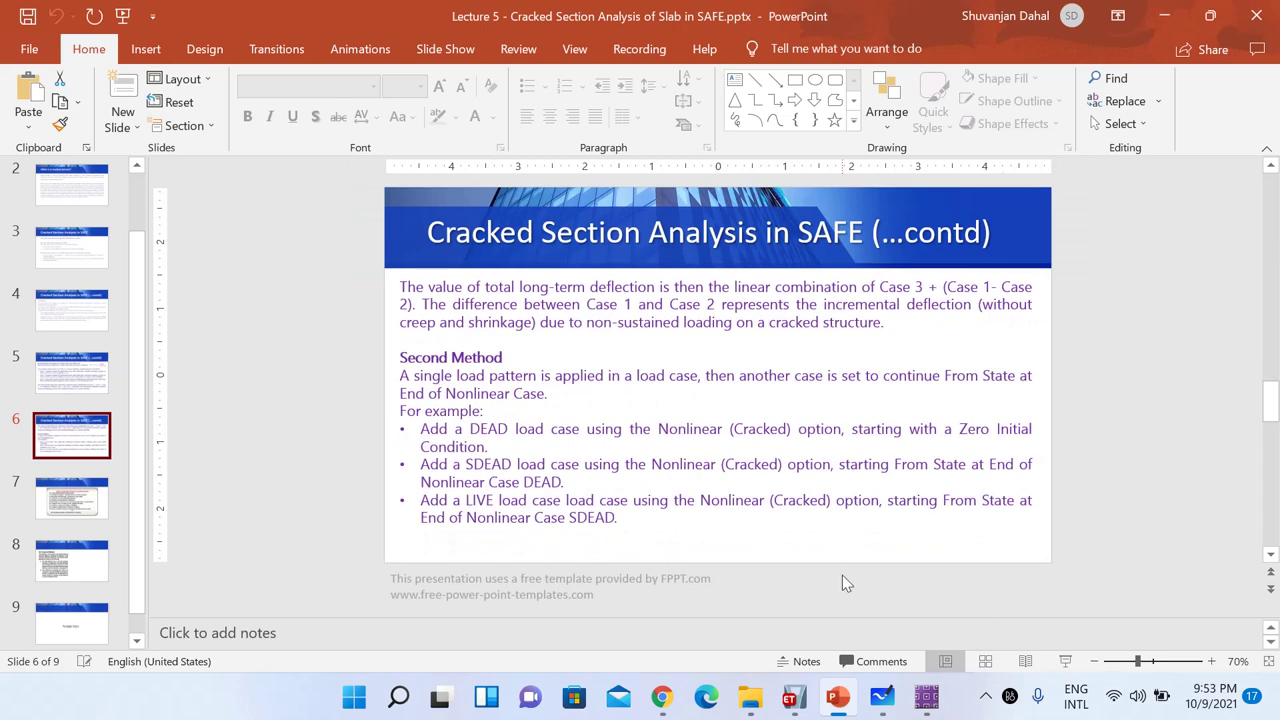
pyautogui.click(1211, 661)
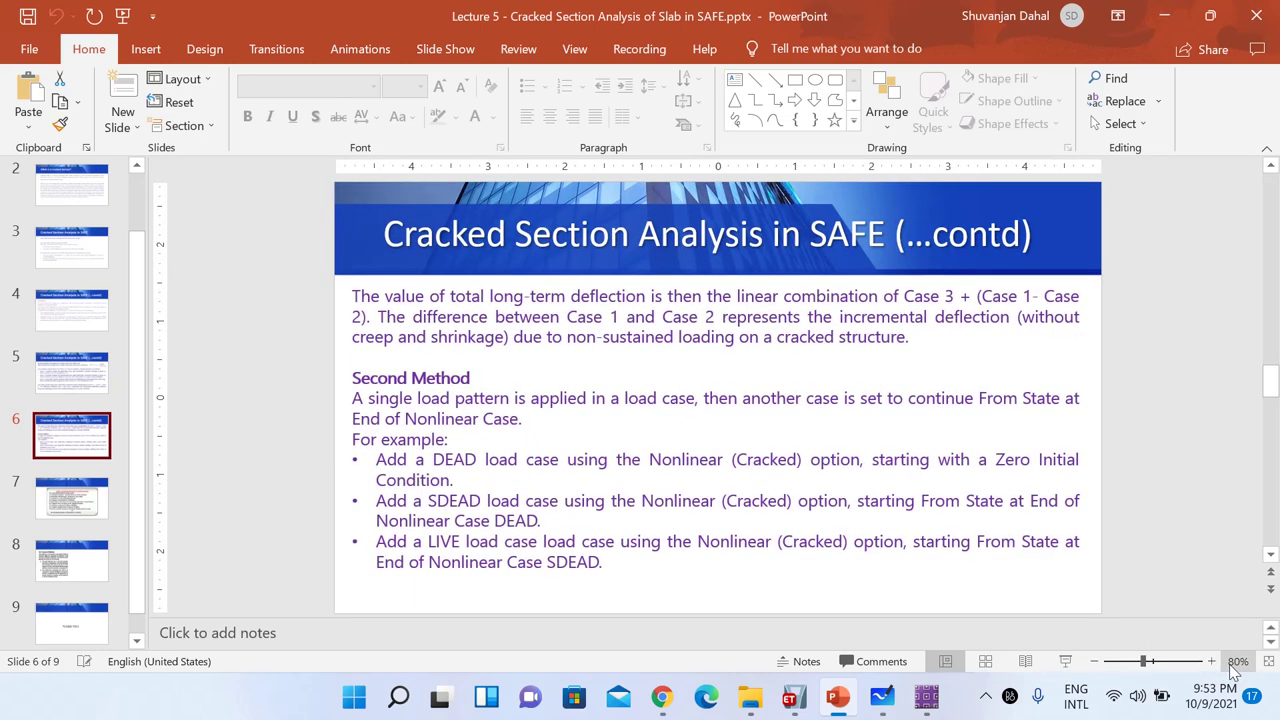
pyautogui.click(1001, 576)
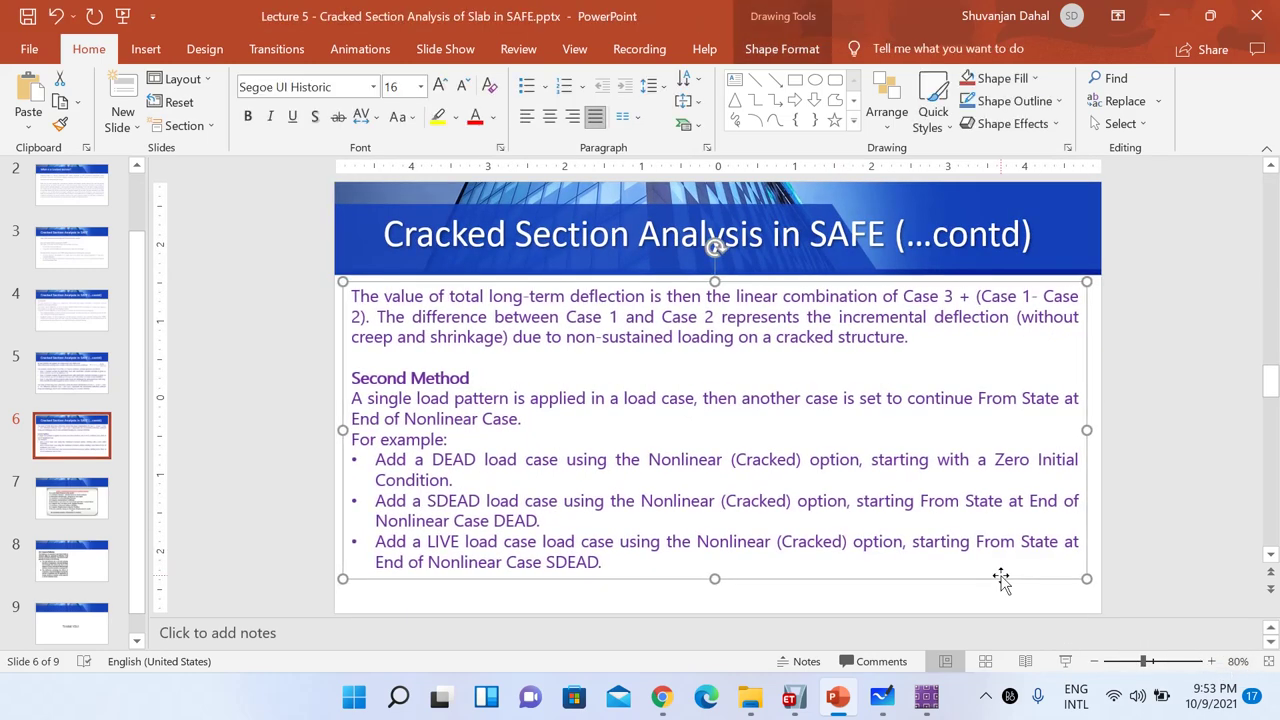
pyautogui.click(1151, 395)
pyautogui.scroll(1, 1151, 395)
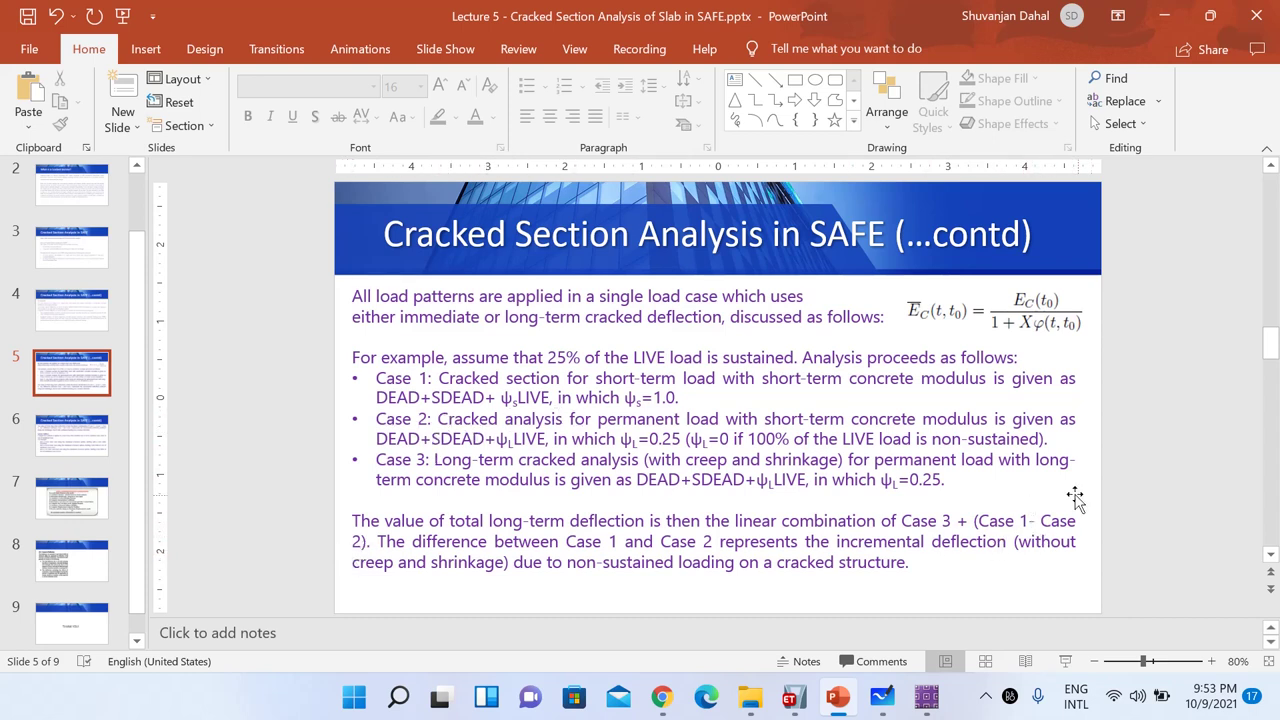
pyautogui.click(1182, 14)
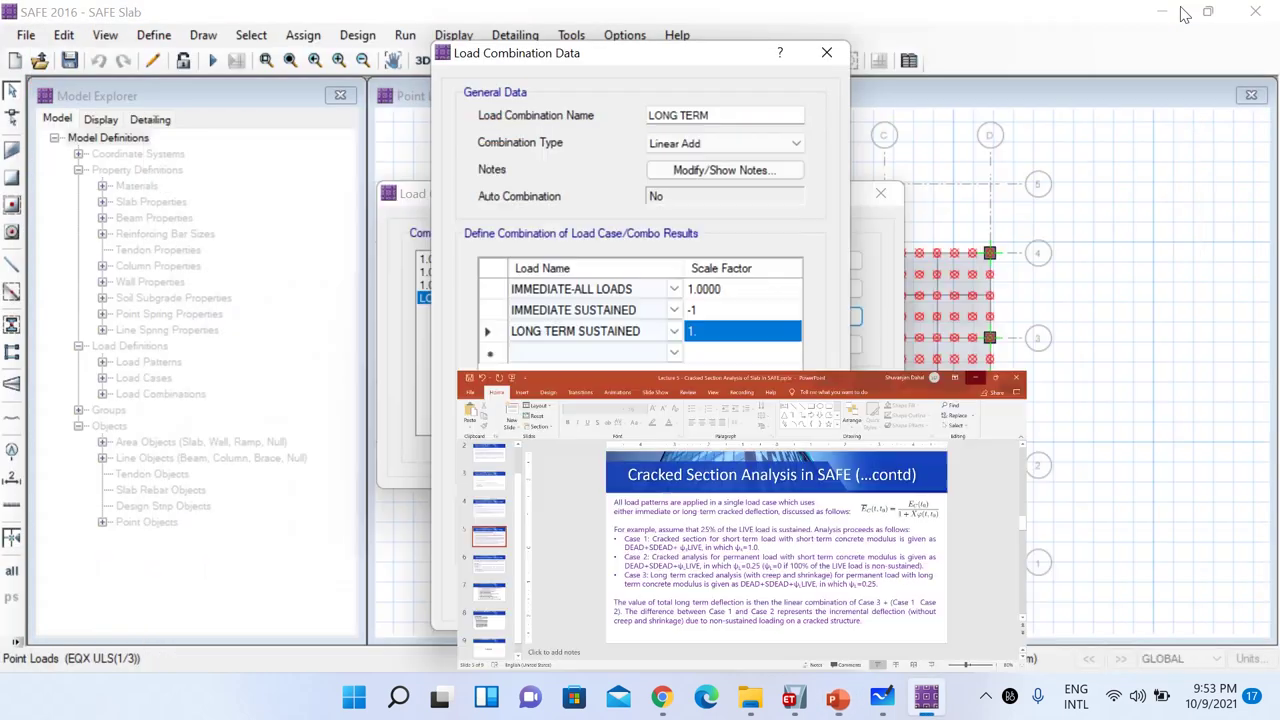
# Accept the LONG TERM load combination and save the slab model
pyautogui.click(717, 311)
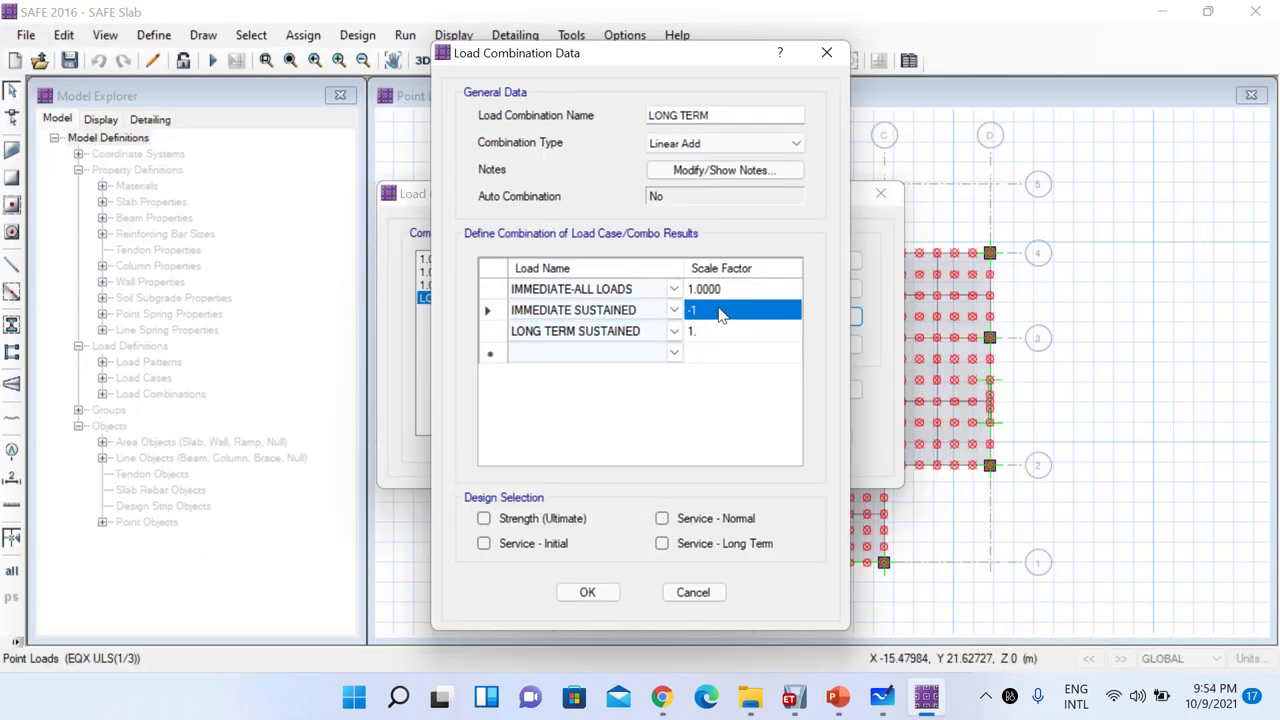
pyautogui.click(587, 592)
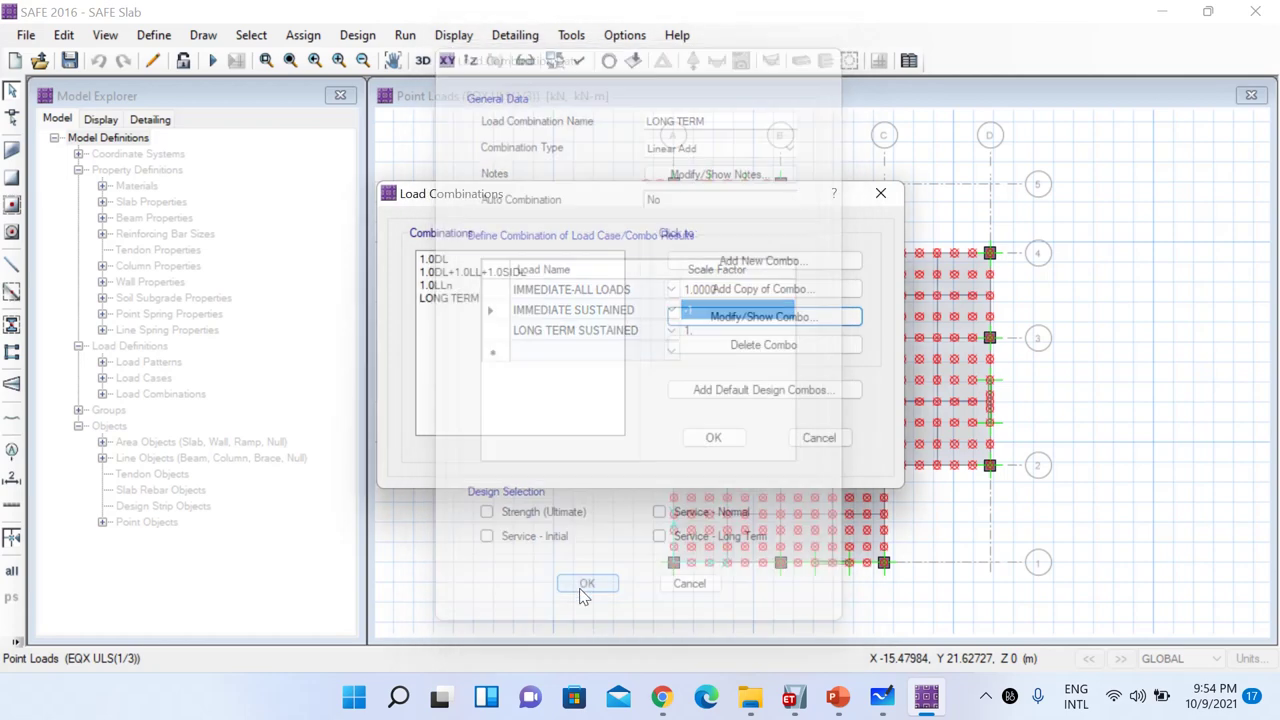
pyautogui.click(713, 440)
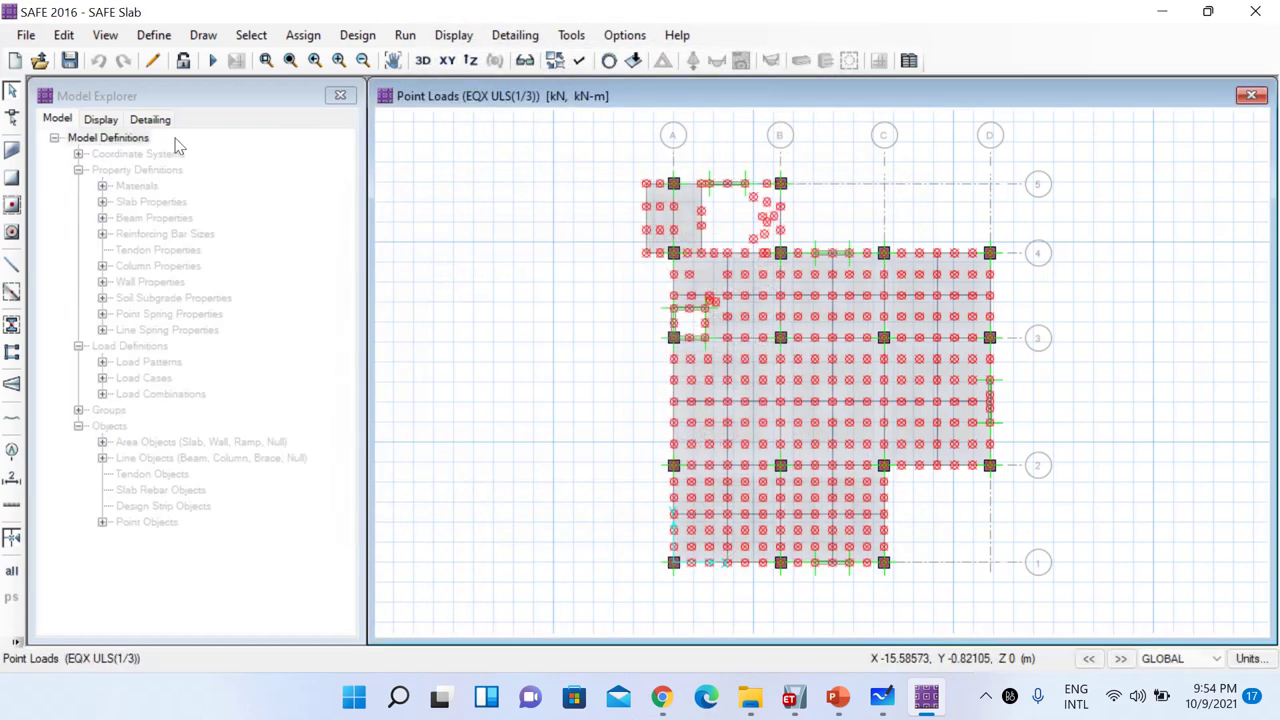
pyautogui.click(72, 61)
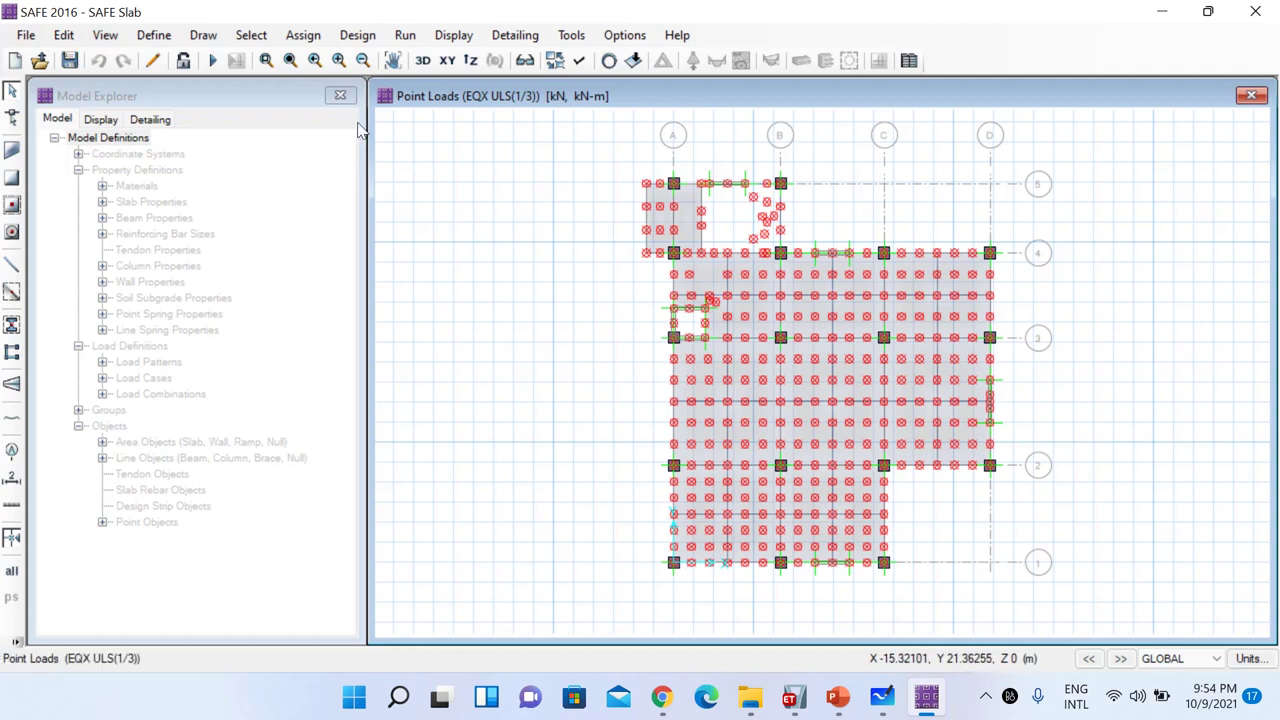
# Open the Draw Design Strips tool and review its strip layer, design type and width settings
pyautogui.click(203, 38)
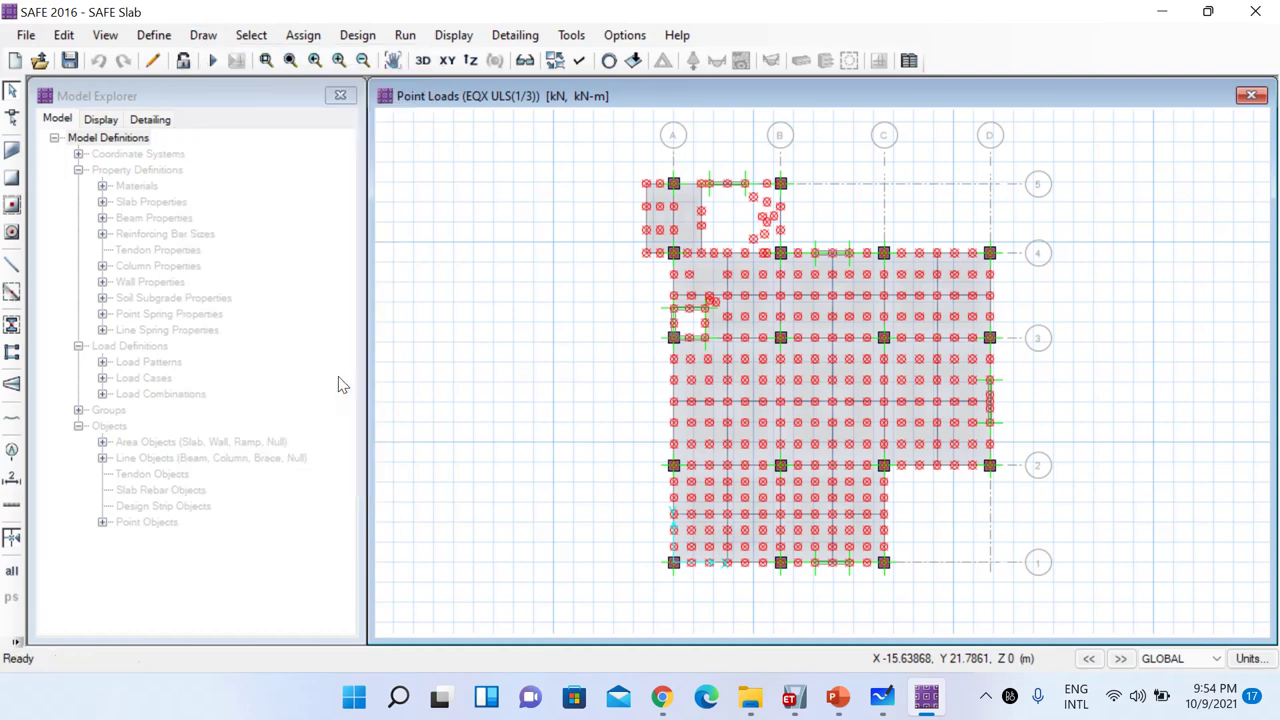
pyautogui.click(340, 375)
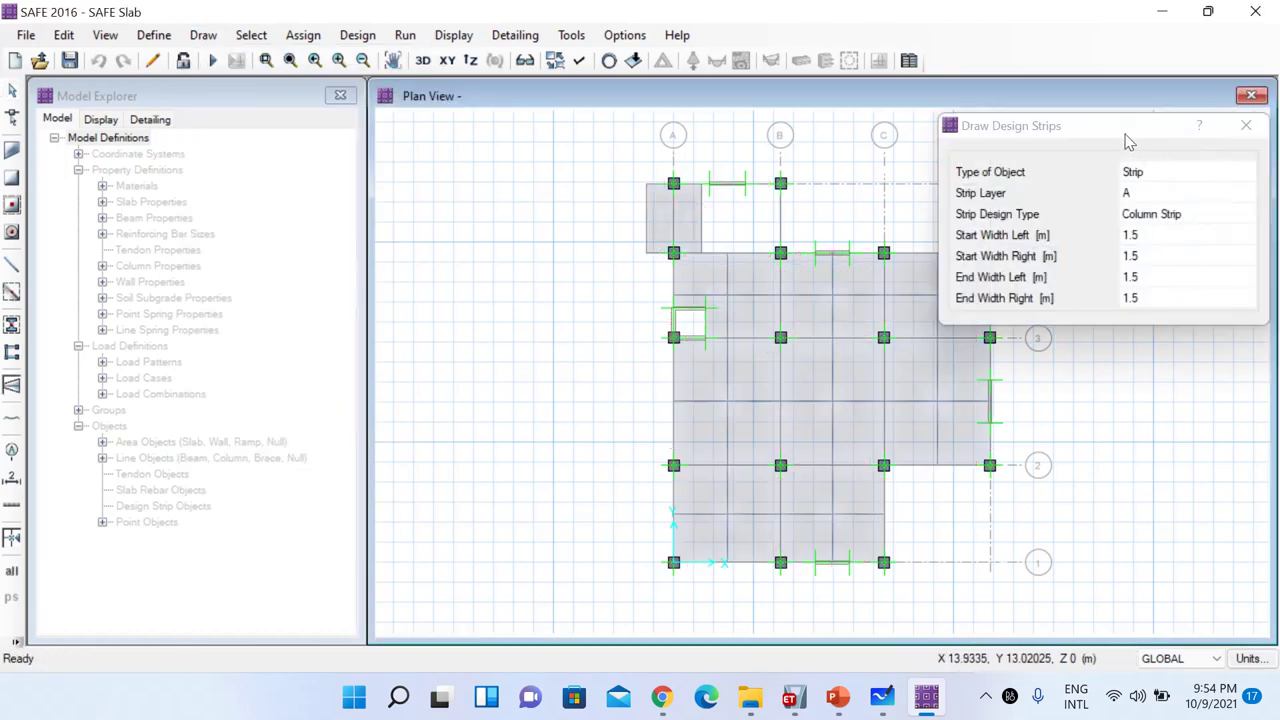
pyautogui.moveTo(1125, 135); pyautogui.dragTo(392, 140)
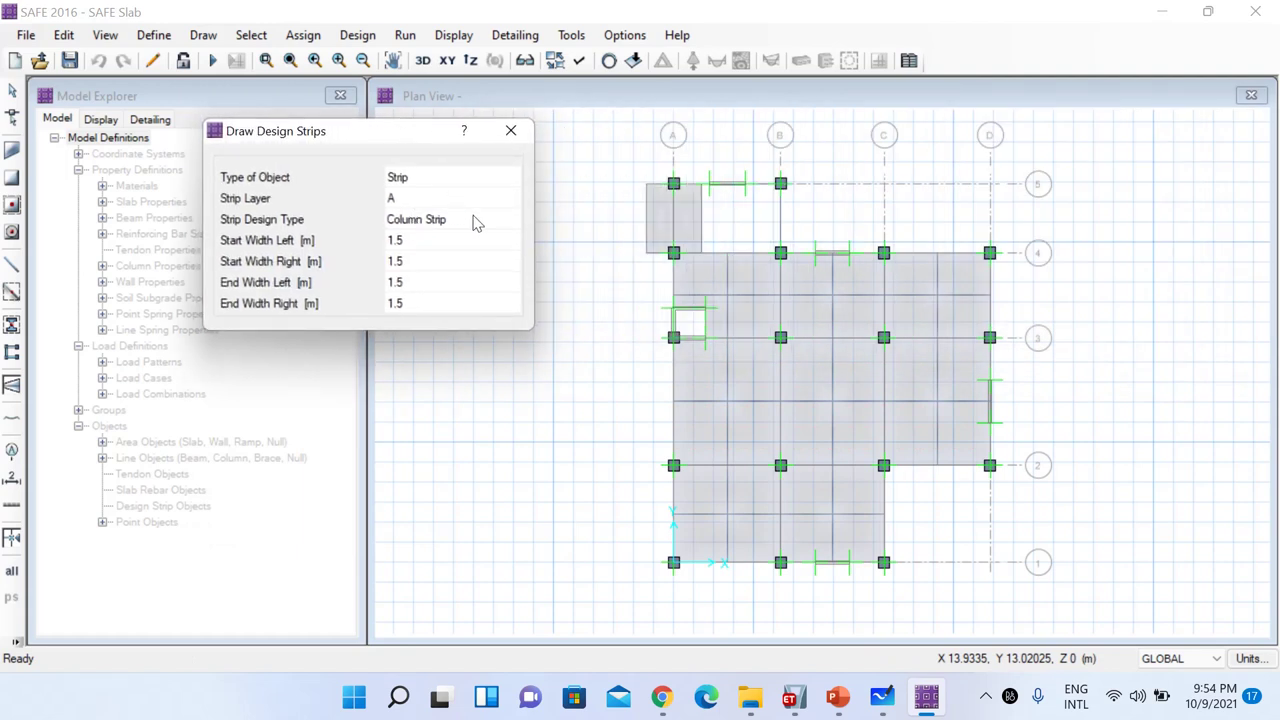
pyautogui.moveTo(420, 131); pyautogui.dragTo(375, 123)
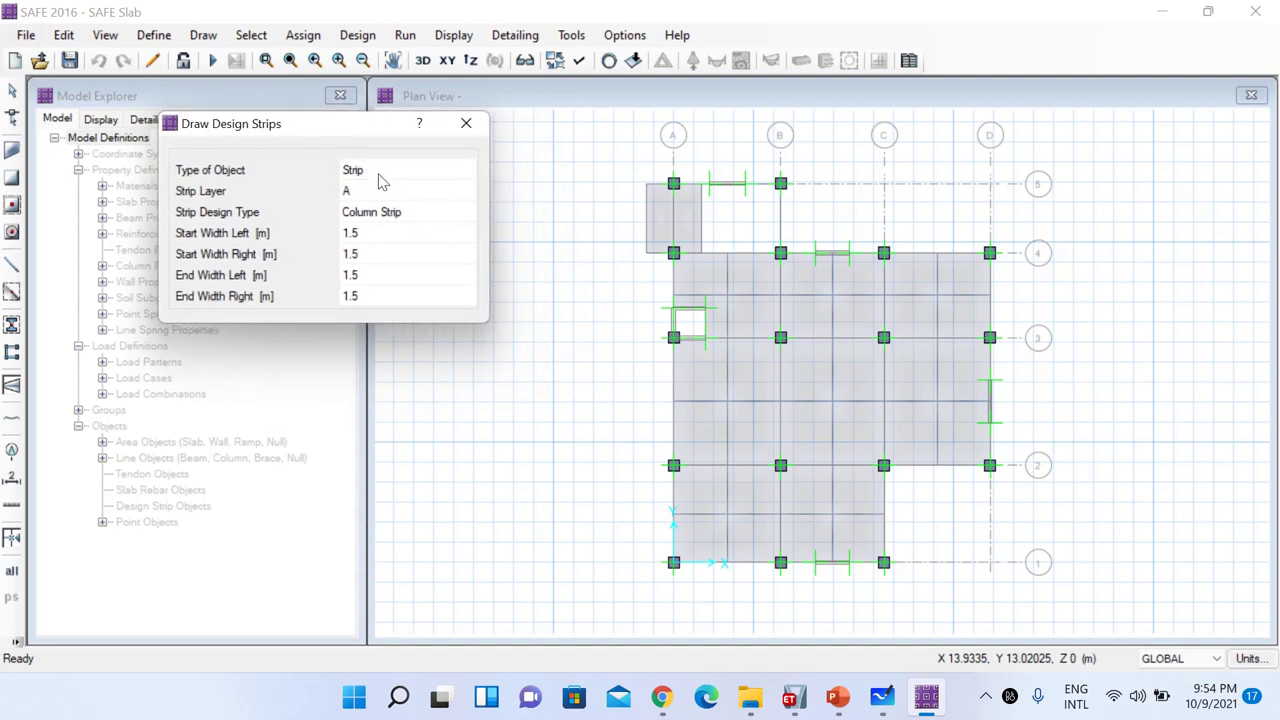
pyautogui.click(466, 124)
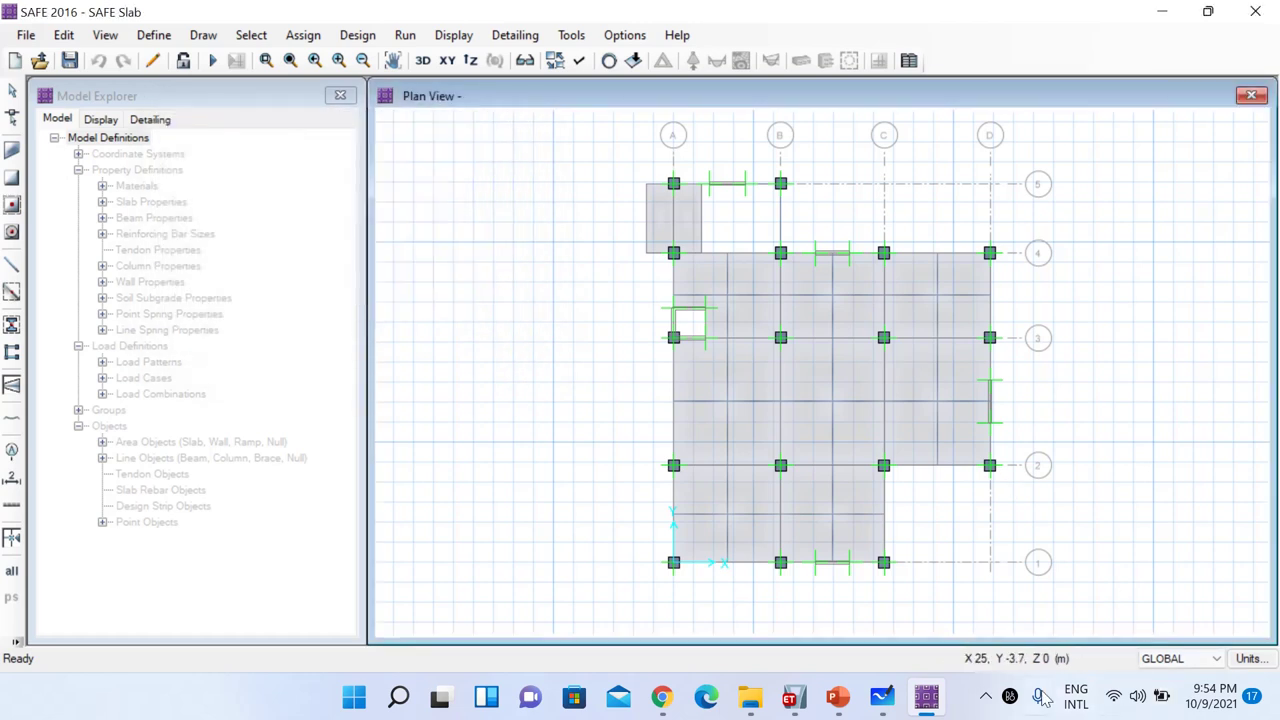
pyautogui.click(985, 696)
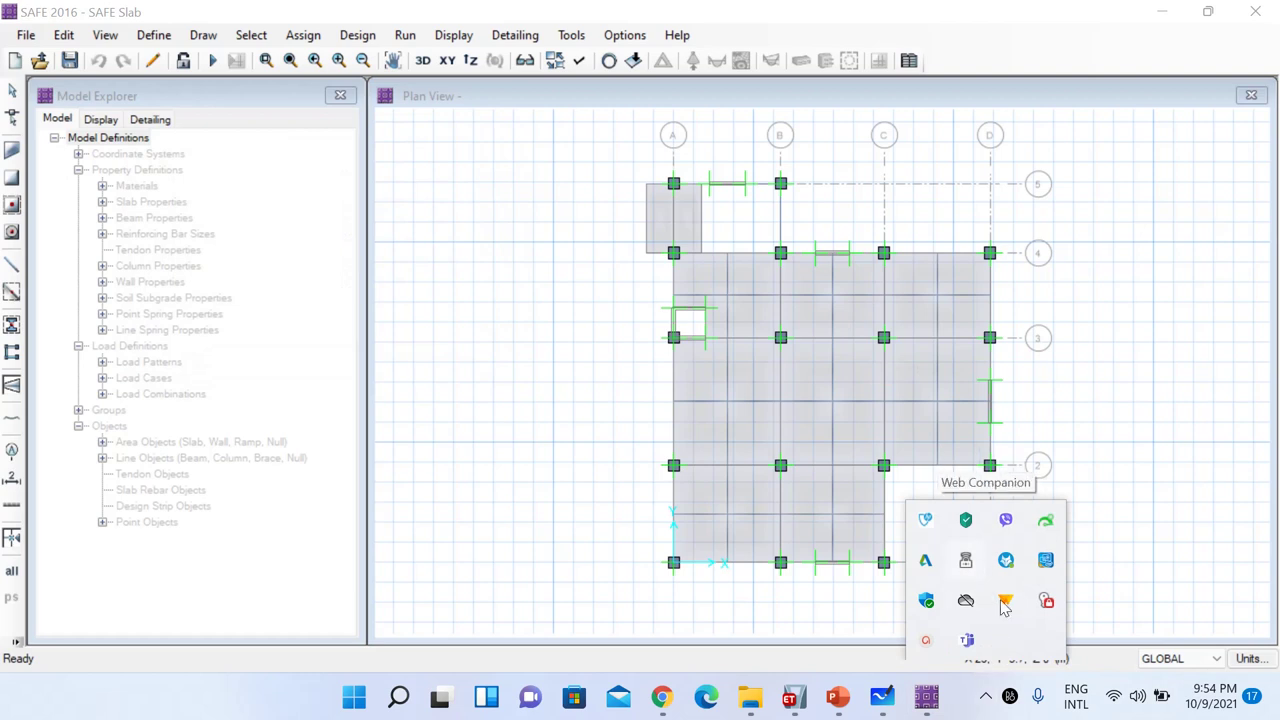
pyautogui.click(928, 640)
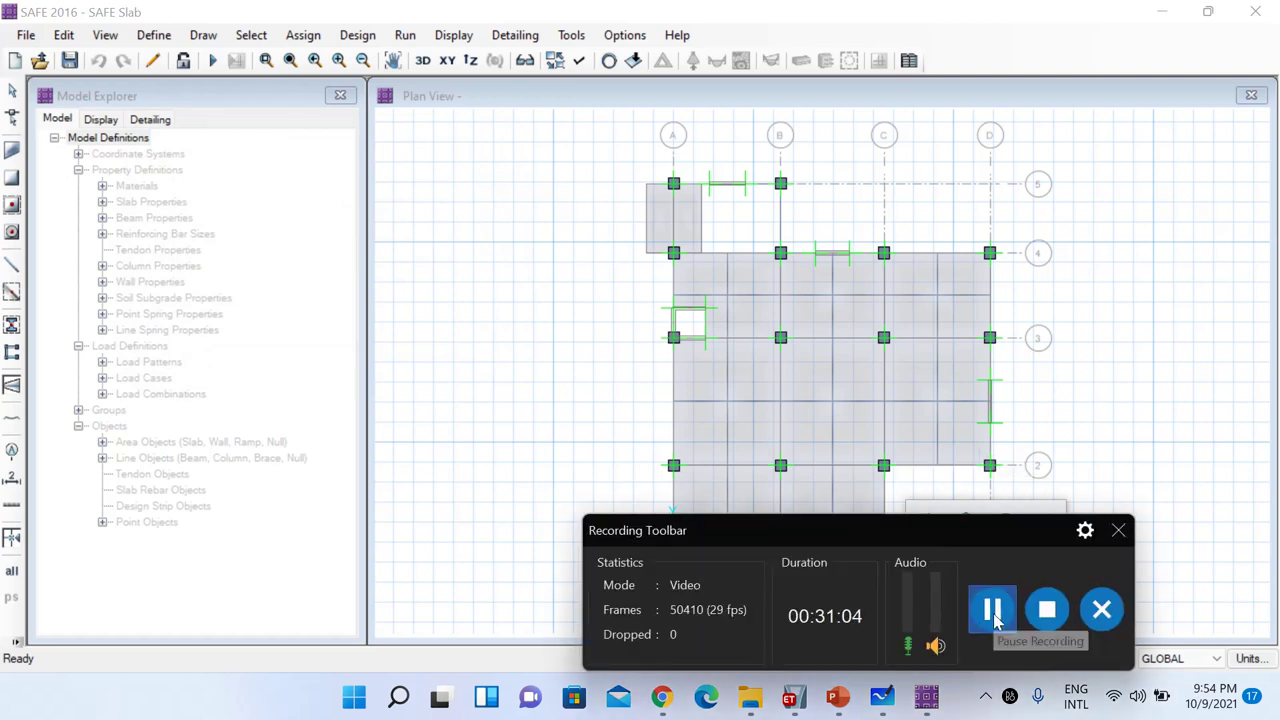
pyautogui.moveTo(992, 546); pyautogui.dragTo(1015, 443)
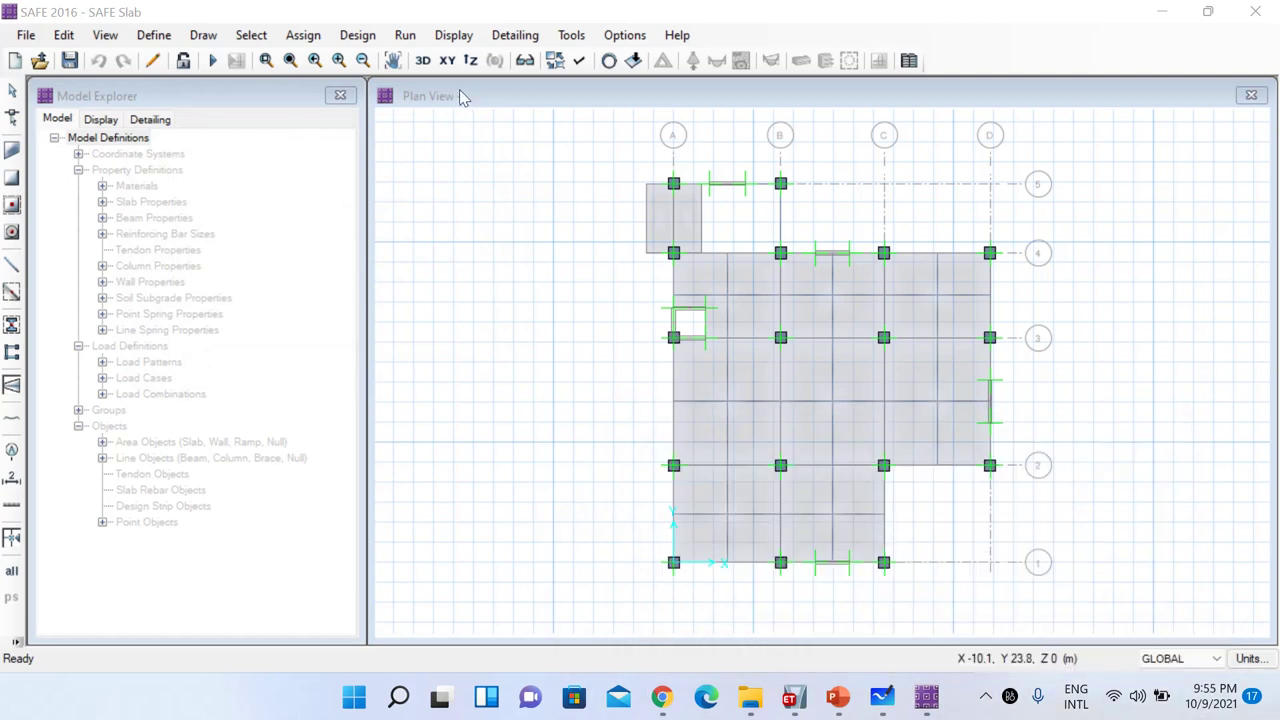
# Start the Draw Design Strips tool and keep Column Strip as the strip design type
pyautogui.click(208, 36)
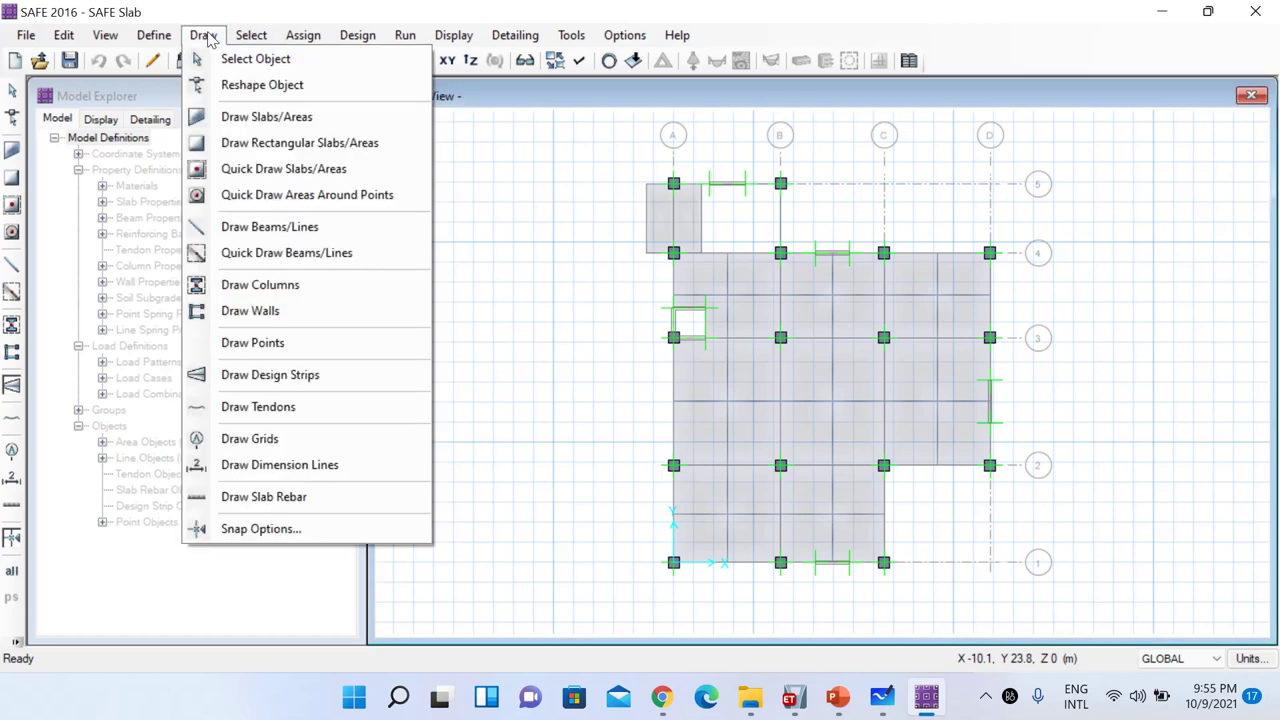
pyautogui.click(279, 378)
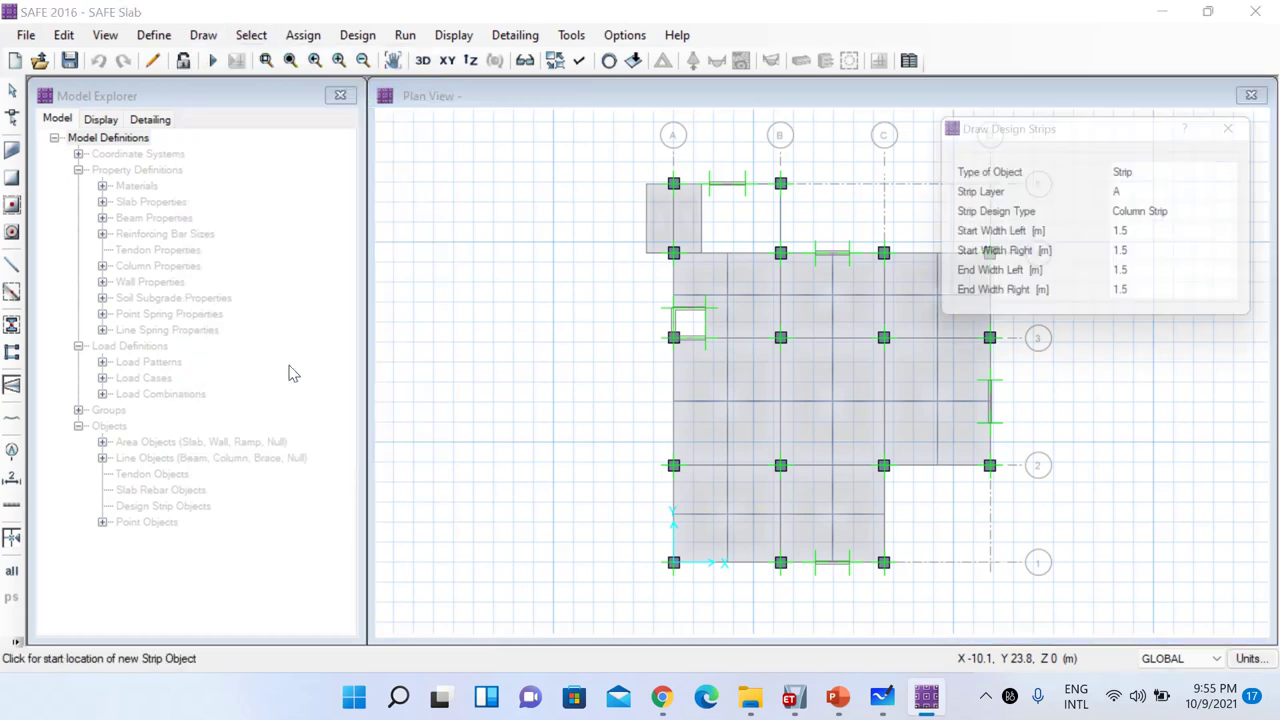
pyautogui.moveTo(1015, 133)
pyautogui.mouseDown()
pyautogui.moveTo(912, 108)
pyautogui.moveTo(243, 80)
pyautogui.mouseUp()
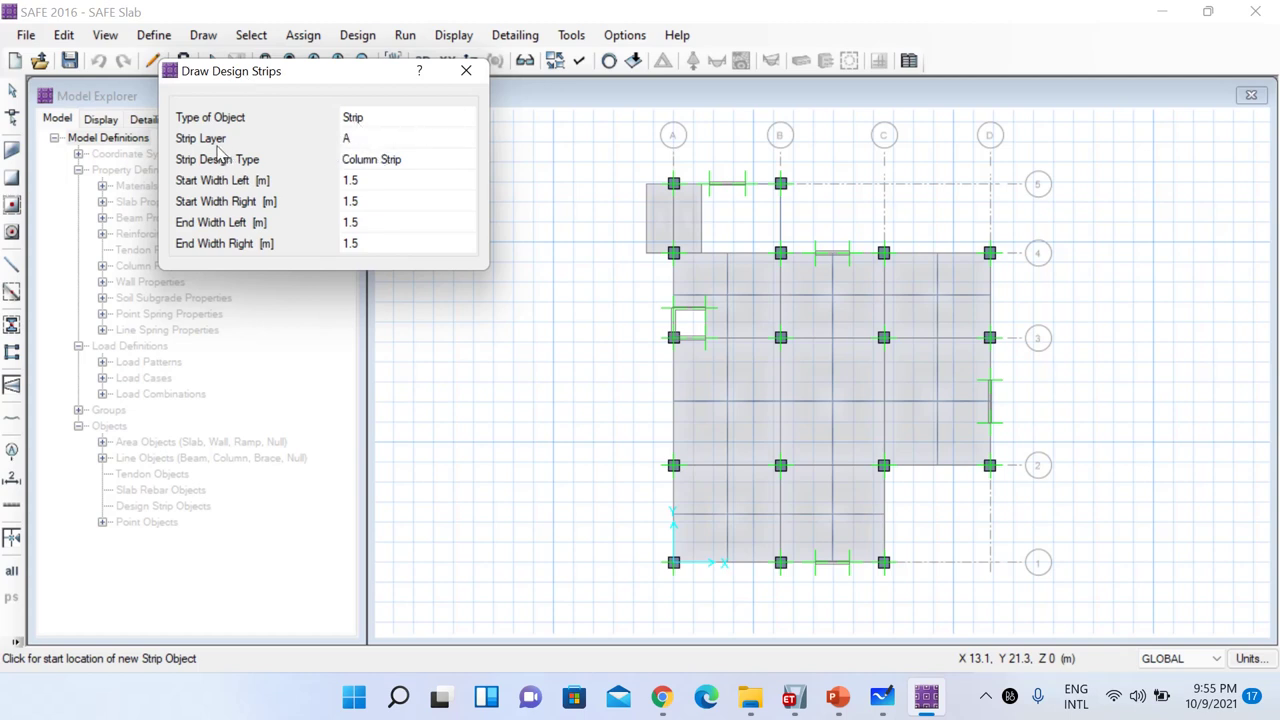
pyautogui.click(410, 165)
pyautogui.click(464, 159)
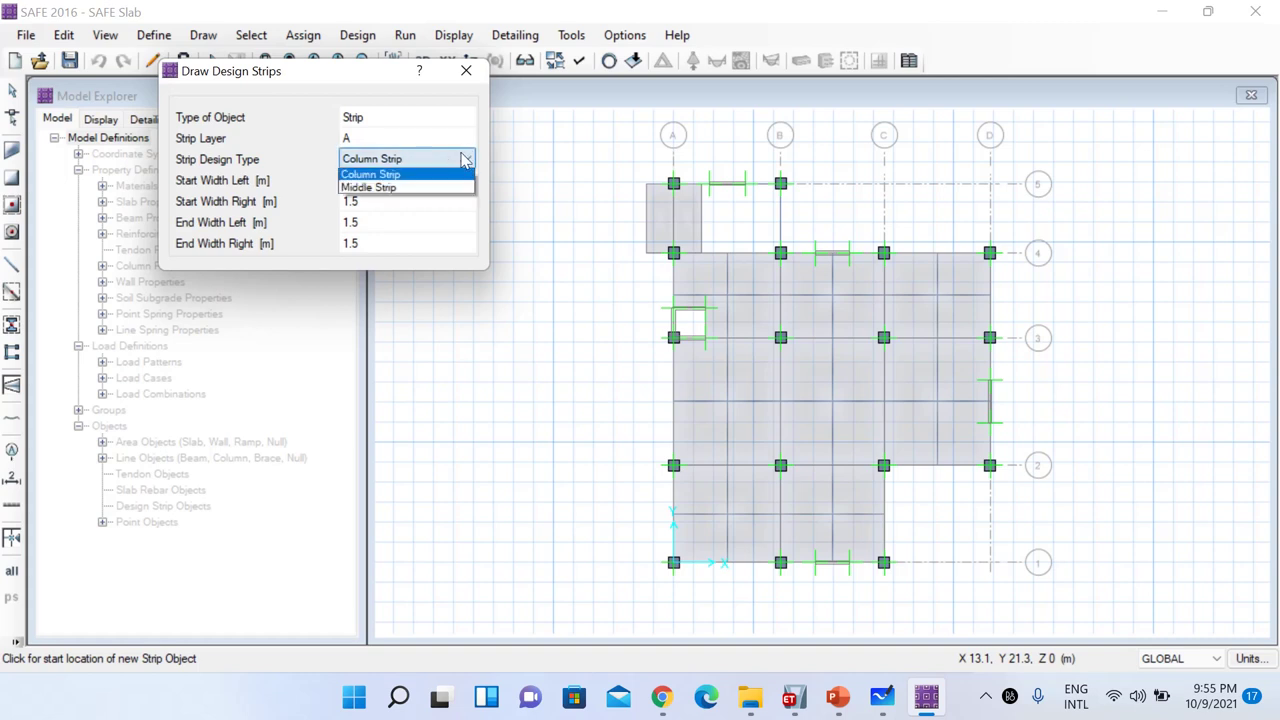
pyautogui.click(410, 180)
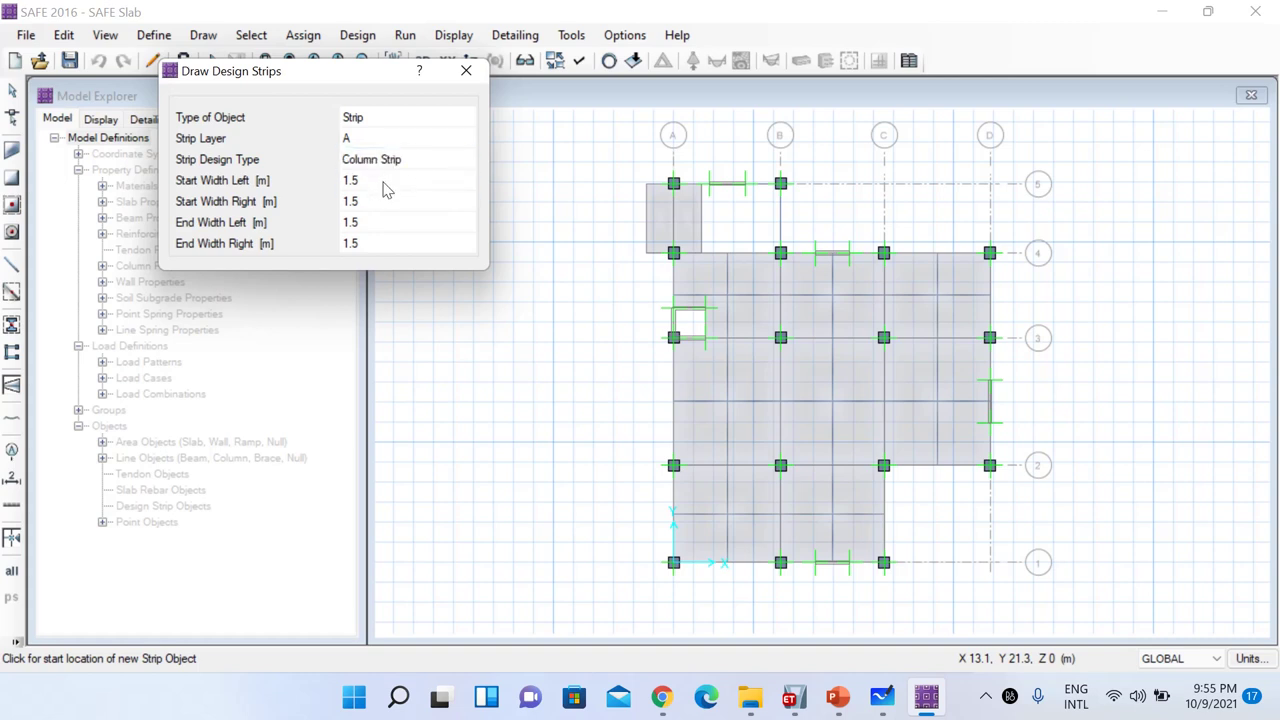
# Set the strip's start and end widths, left and right, to 1 m each
pyautogui.click(380, 182)
pyautogui.write('1')
pyautogui.click(388, 208)
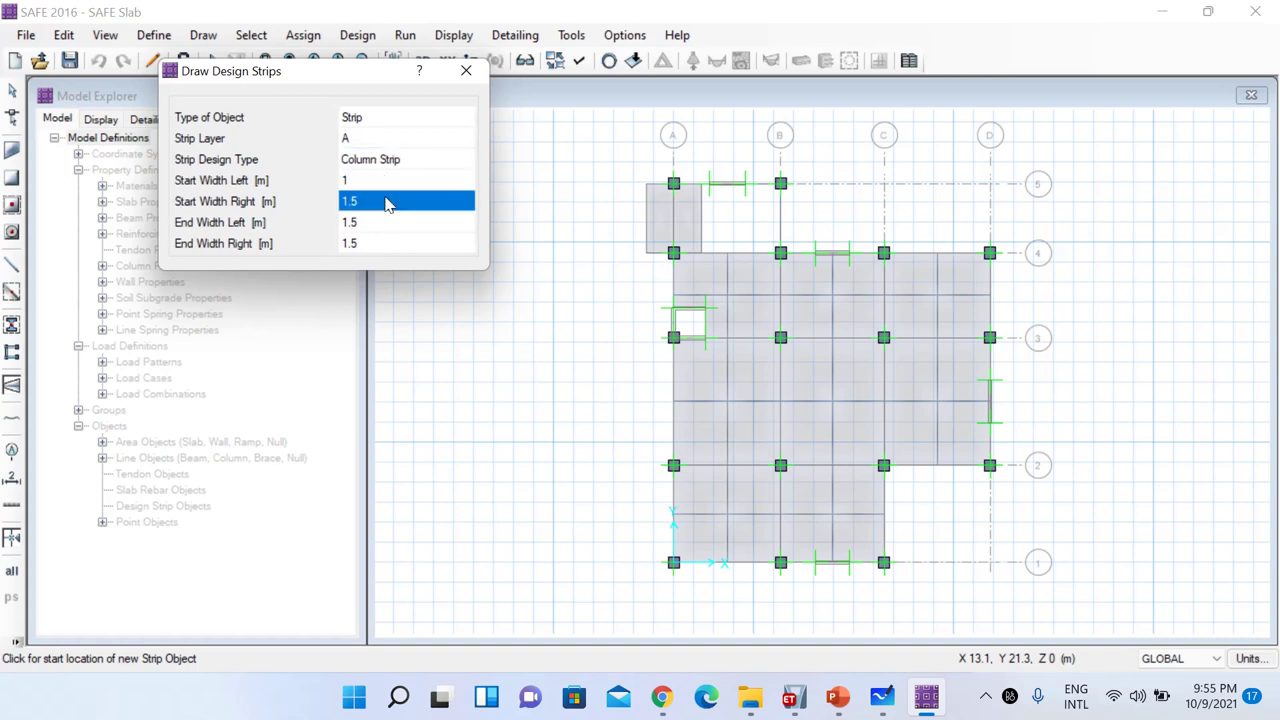
pyautogui.write('1')
pyautogui.click(384, 224)
pyautogui.write('1')
pyautogui.click(381, 240)
pyautogui.write('1')
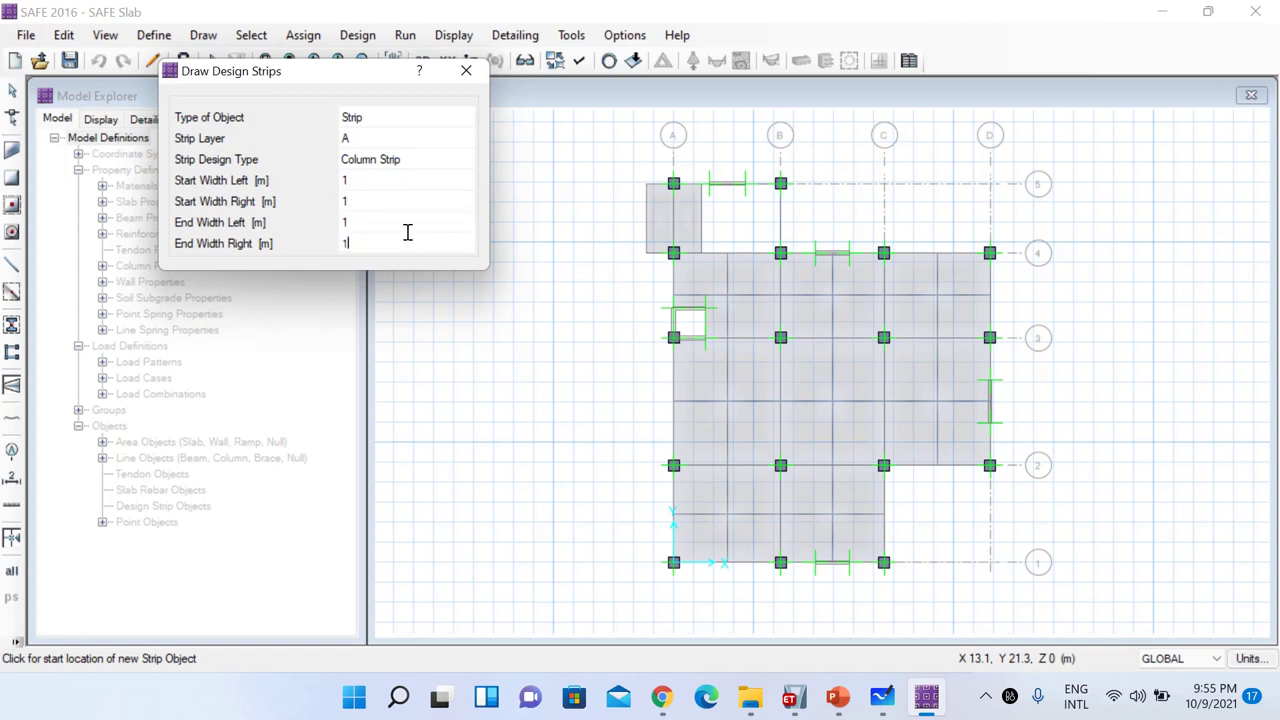
pyautogui.click(673, 563)
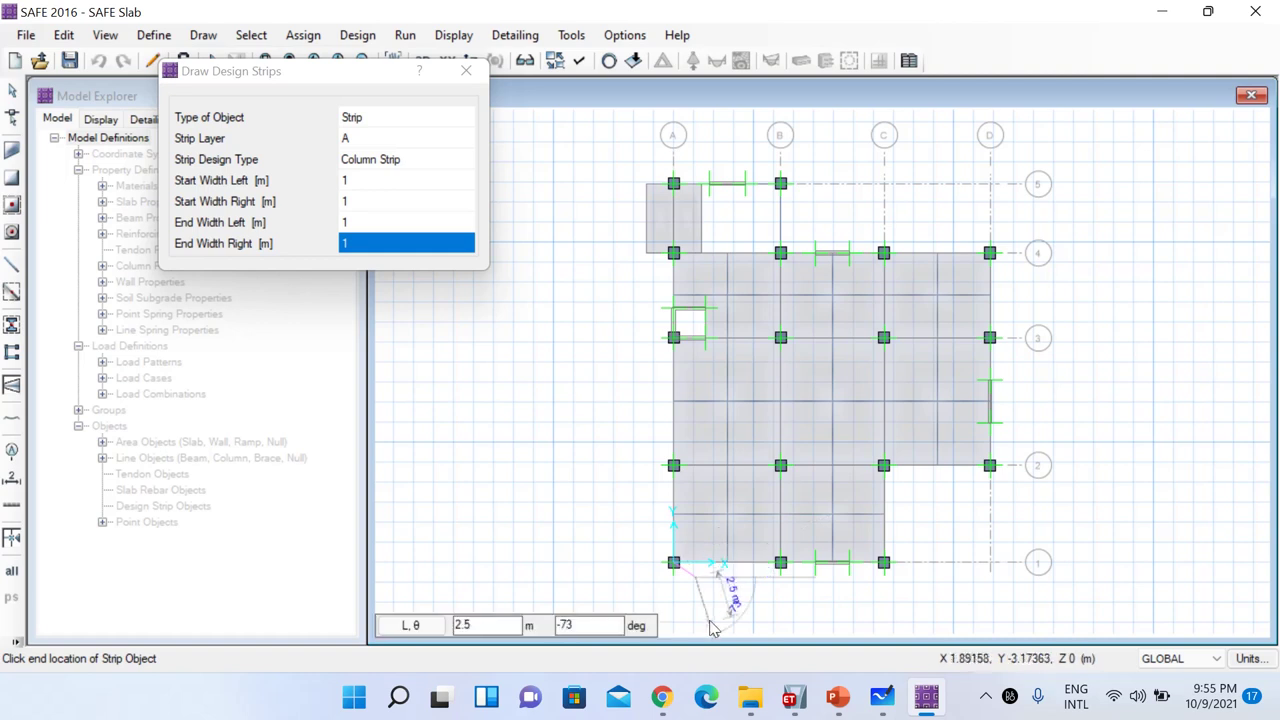
pyautogui.press('Escape')
pyautogui.hotkey('ctrl', 'z')
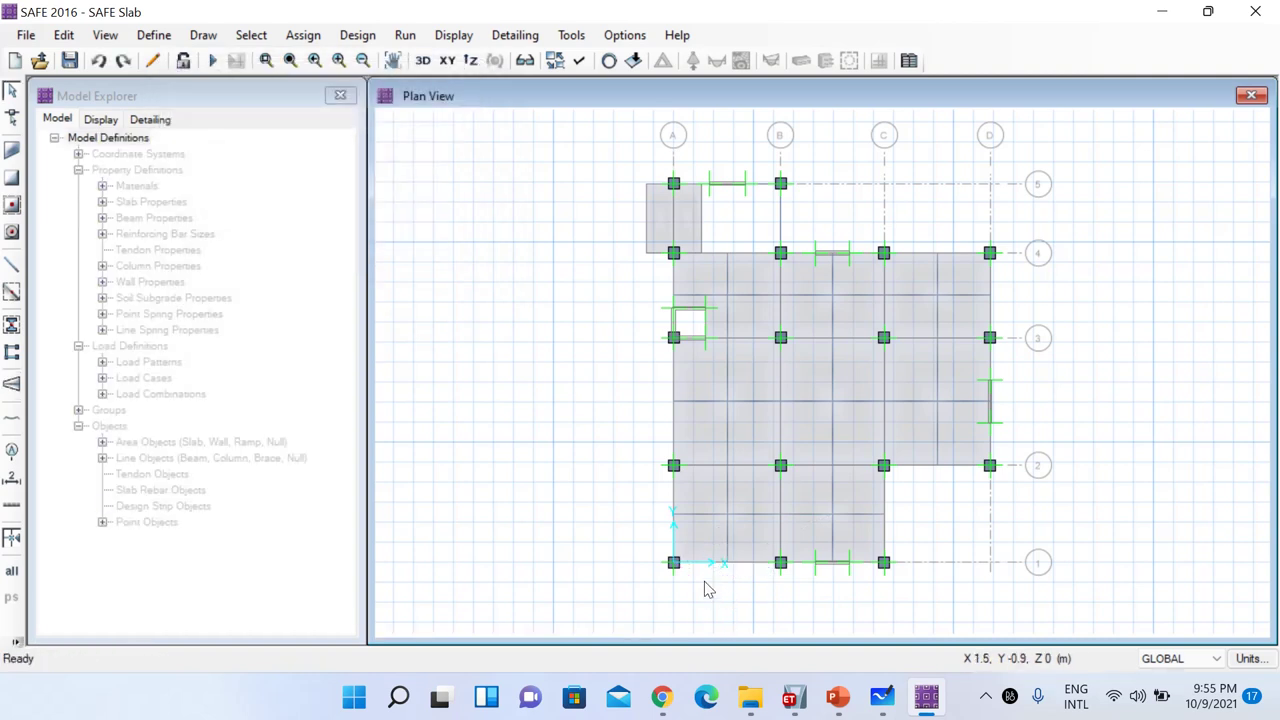
pyautogui.moveTo(672, 563)
pyautogui.mouseDown()
pyautogui.moveTo(708, 591)
pyautogui.moveTo(832, 610)
pyautogui.mouseUp()
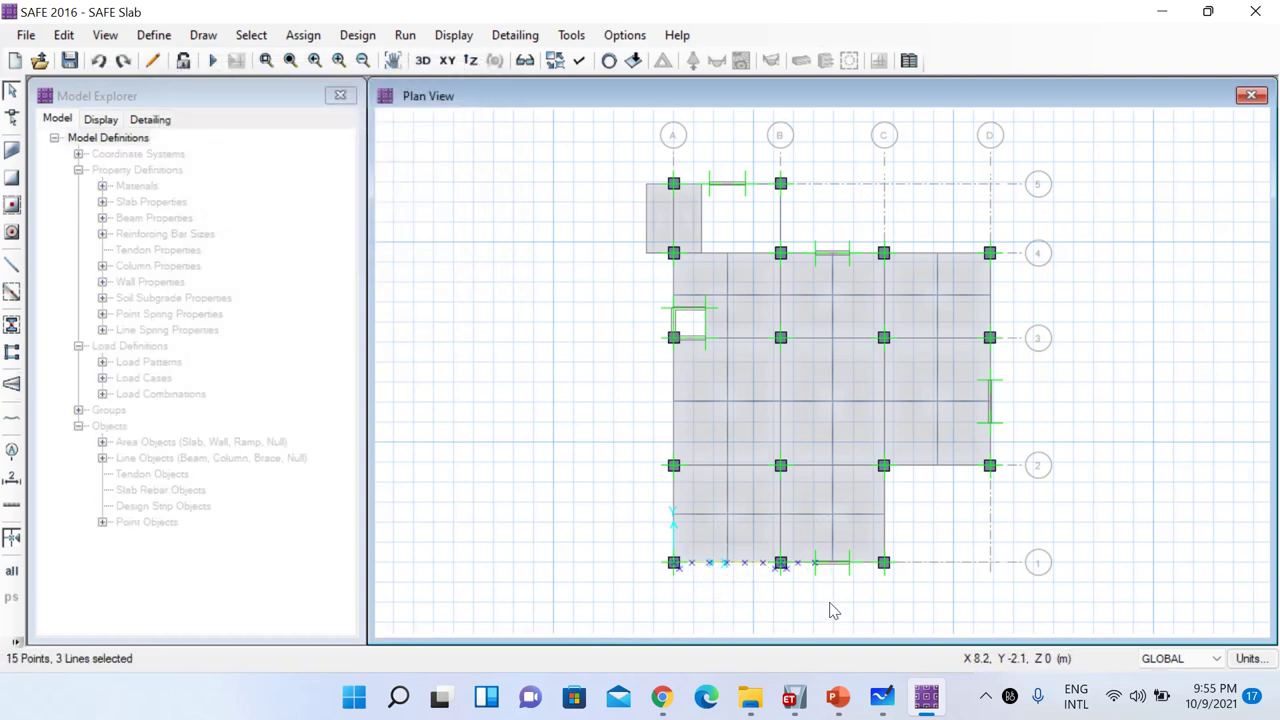
# Draw a layer A column design strip along grid line 1 from grid A to grid D
pyautogui.click(203, 35)
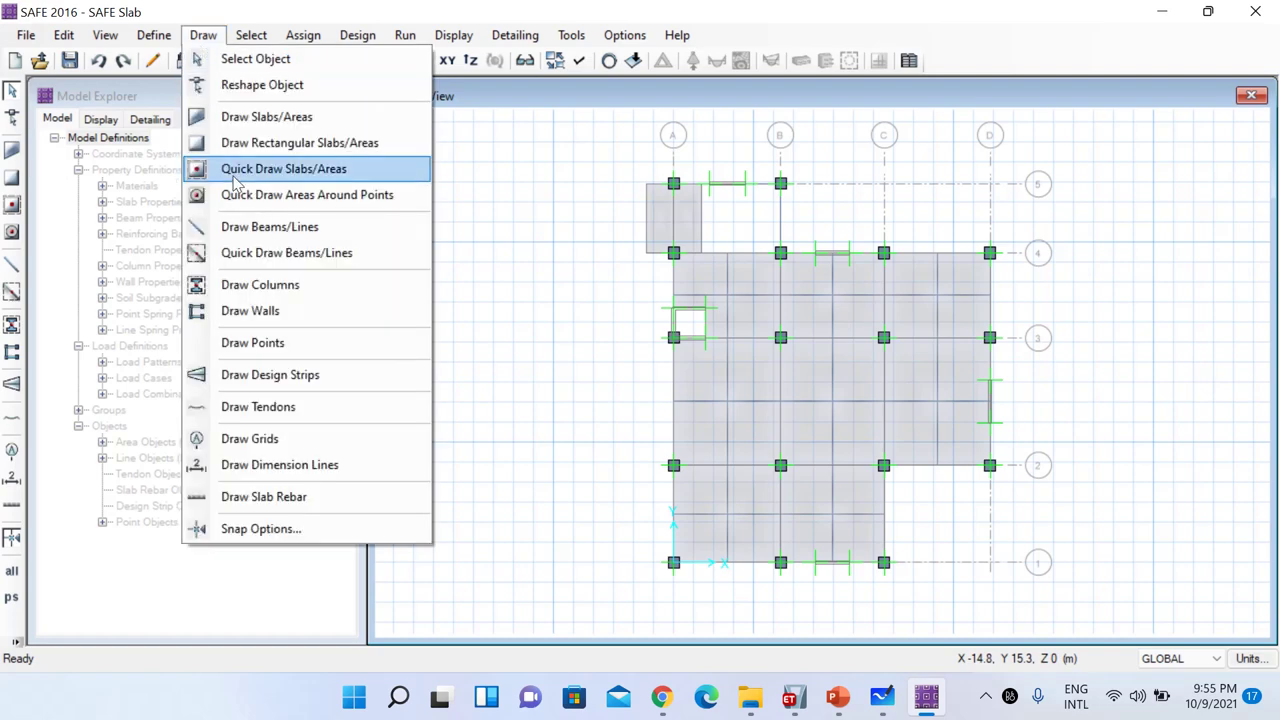
pyautogui.click(270, 374)
pyautogui.moveTo(1047, 136); pyautogui.dragTo(127, 224)
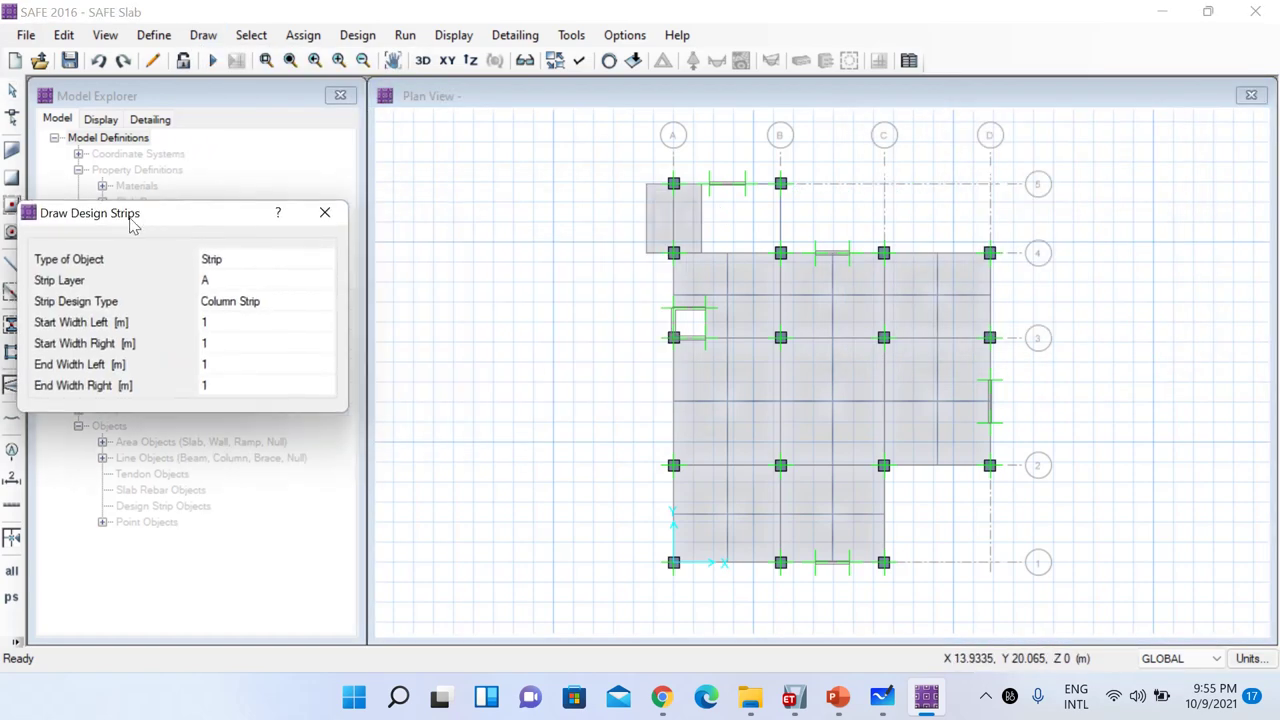
pyautogui.click(673, 562)
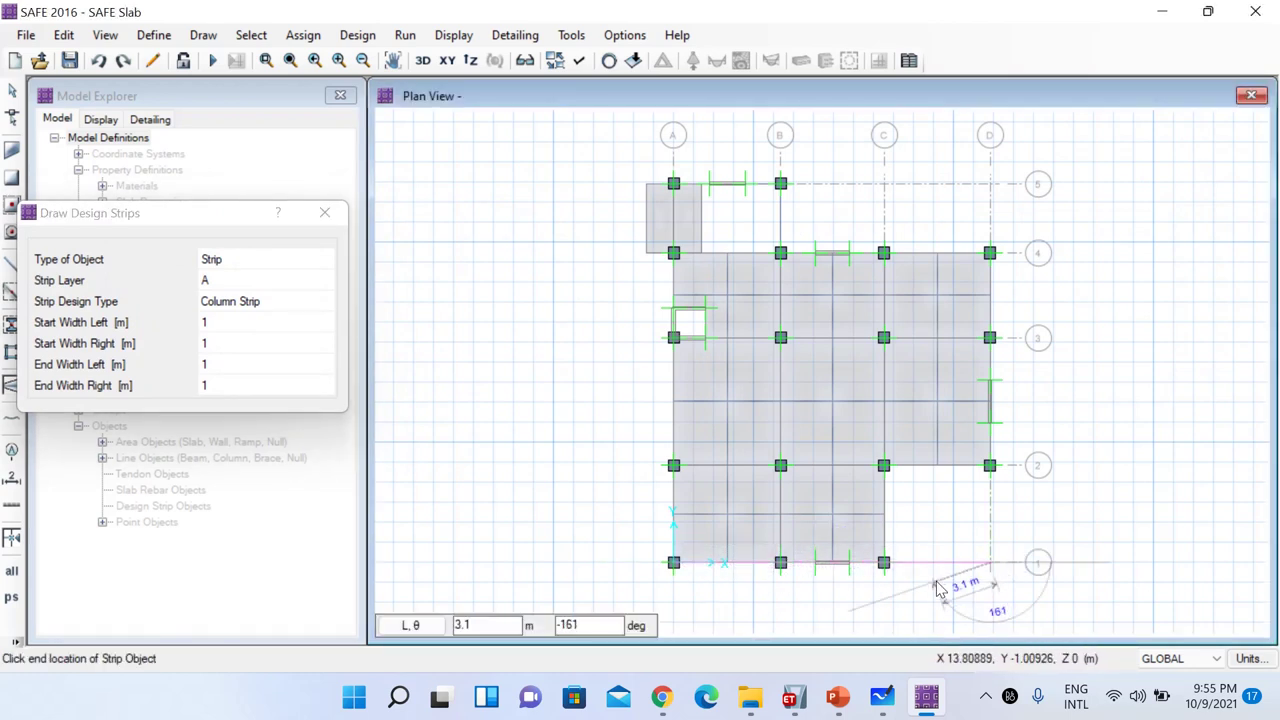
pyautogui.press('Escape')
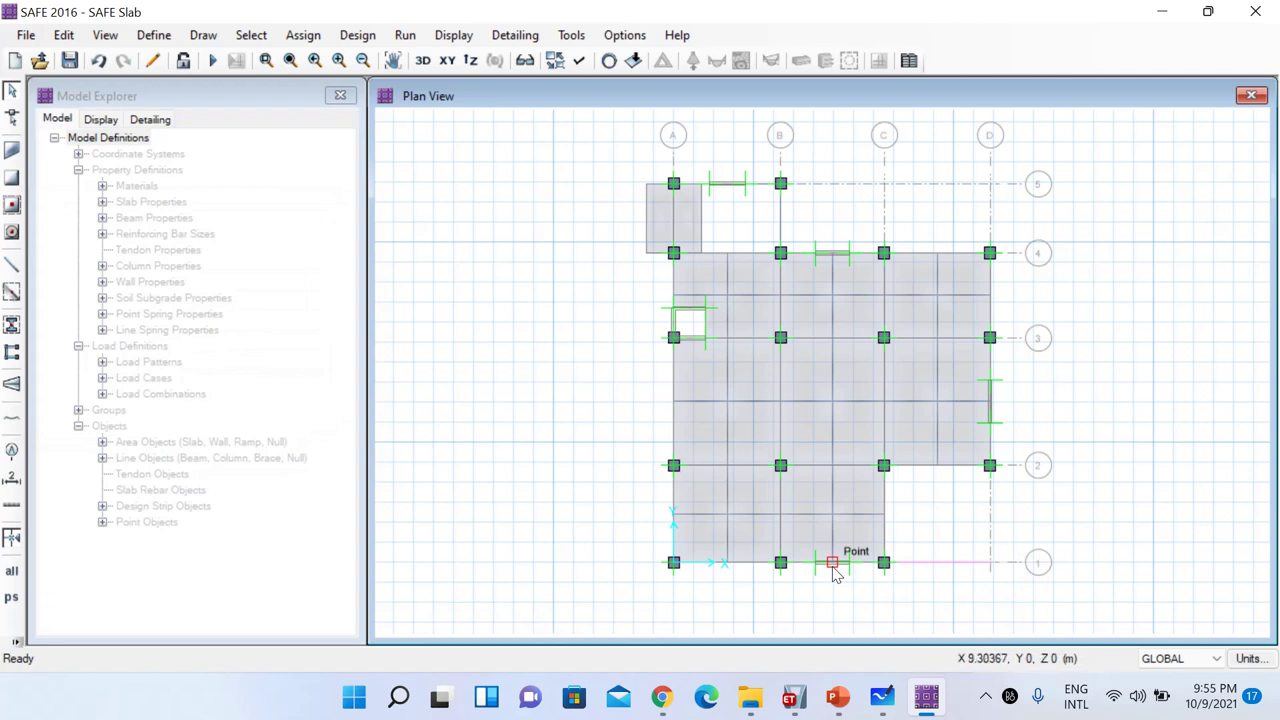
# Replicate the design strip on grid line 1 linearly with dy 1 m and 30 increments
pyautogui.click(950, 564)
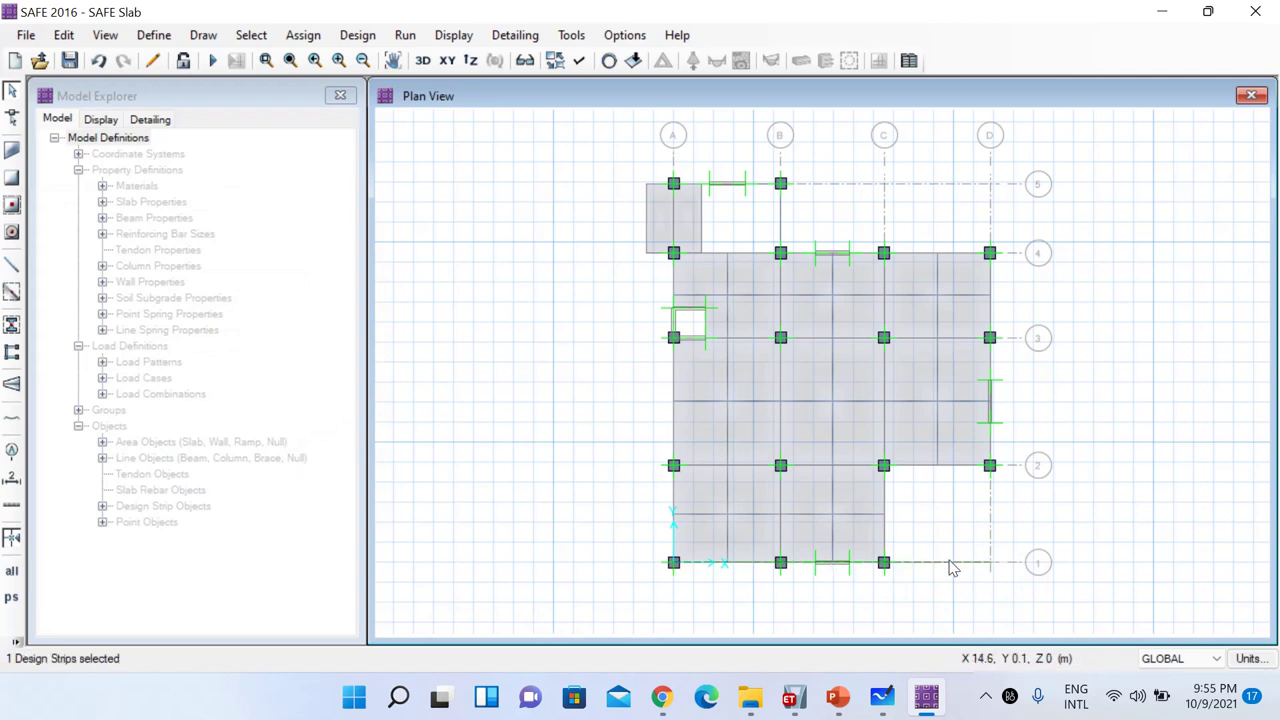
pyautogui.click(63, 35)
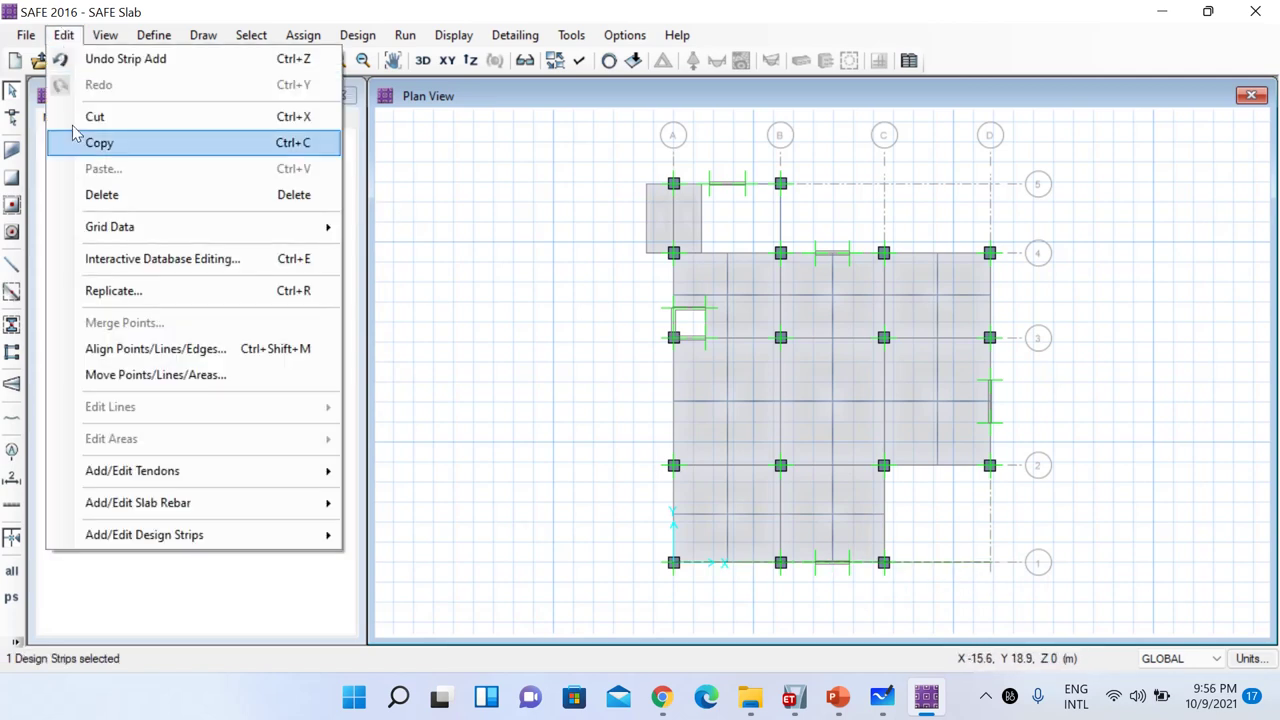
pyautogui.click(251, 290)
pyautogui.moveTo(633, 170); pyautogui.dragTo(340, 166)
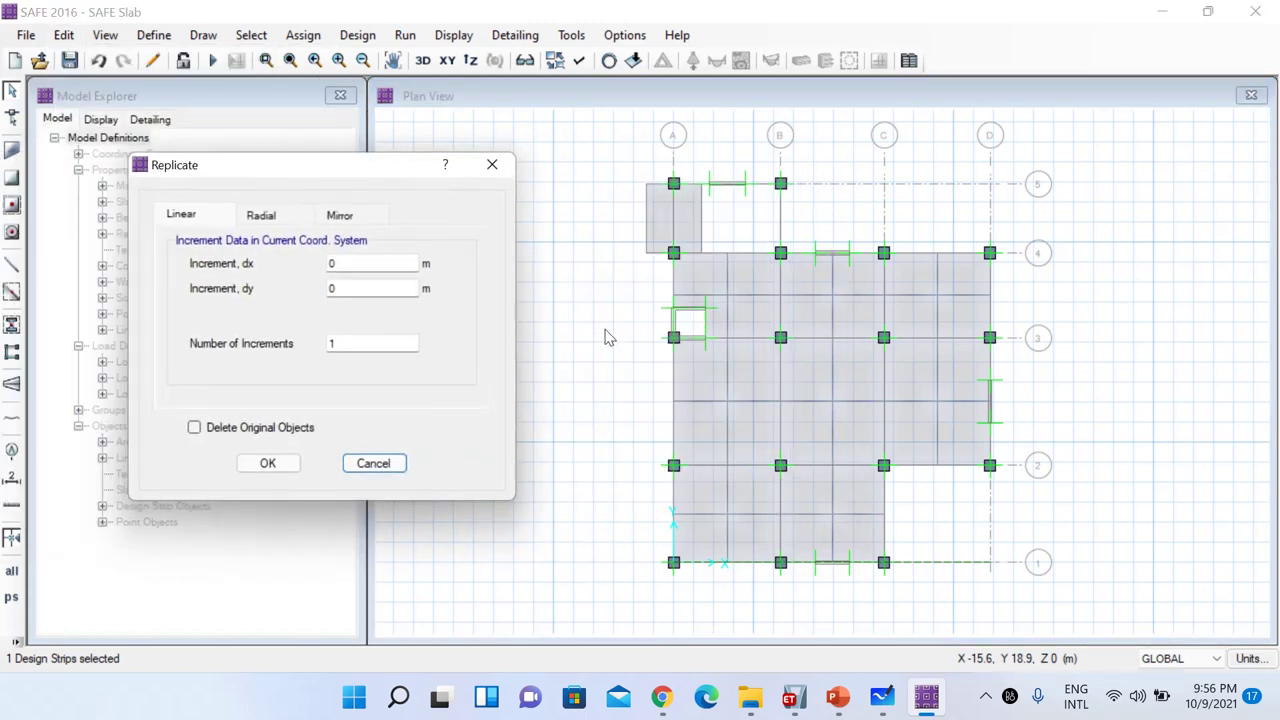
pyautogui.doubleClick(381, 289)
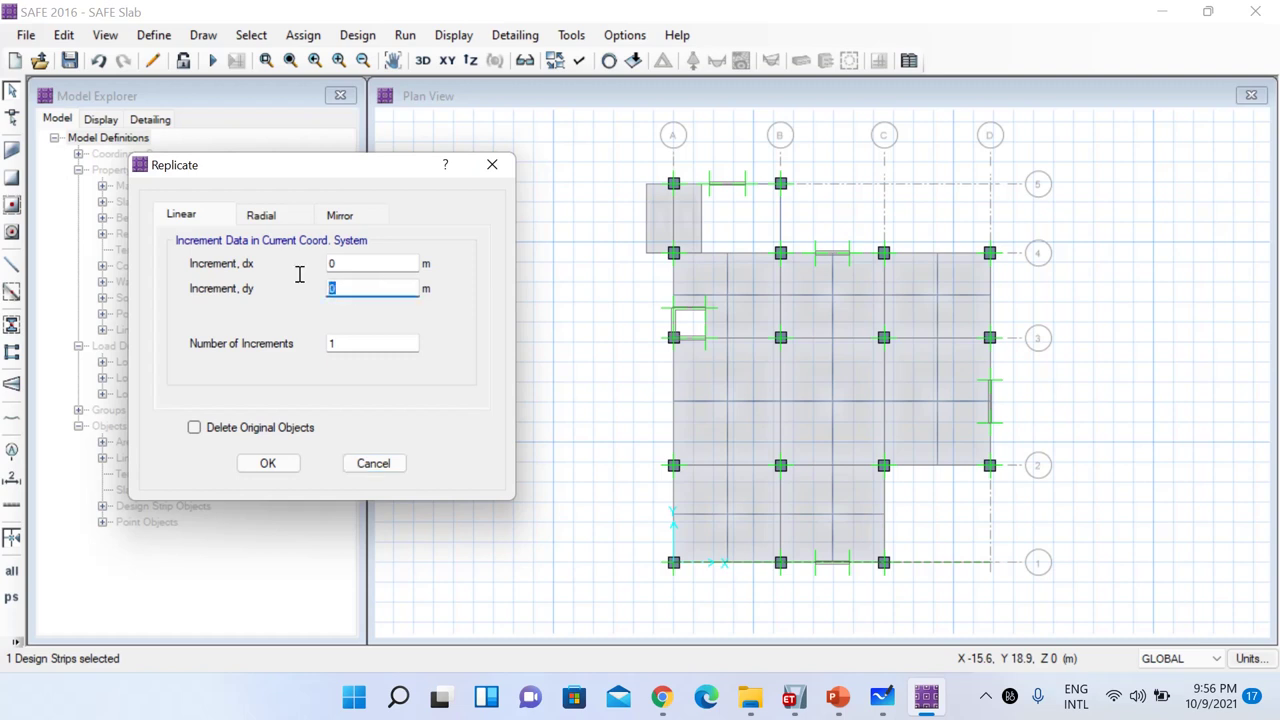
pyautogui.write('1')
pyautogui.doubleClick(358, 345)
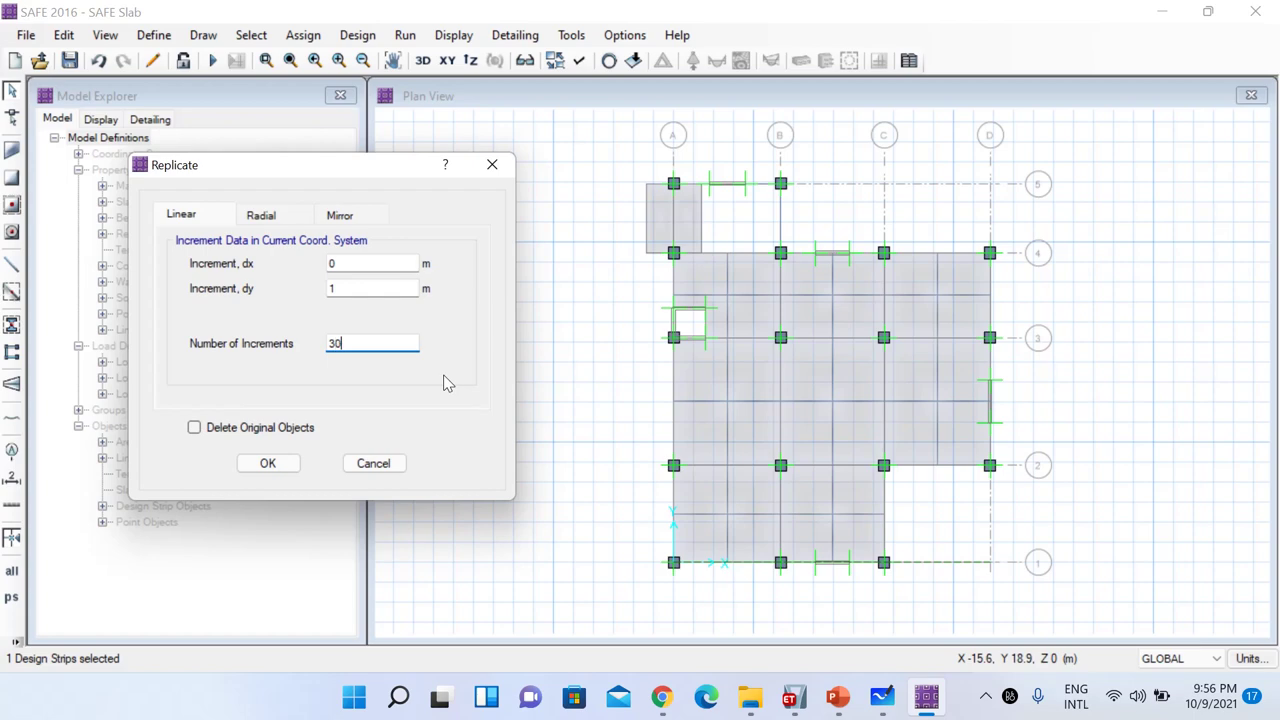
pyautogui.click(268, 464)
# Delete the replicated design strips that lie beyond grid line 5
pyautogui.scroll(1, 766, 209)
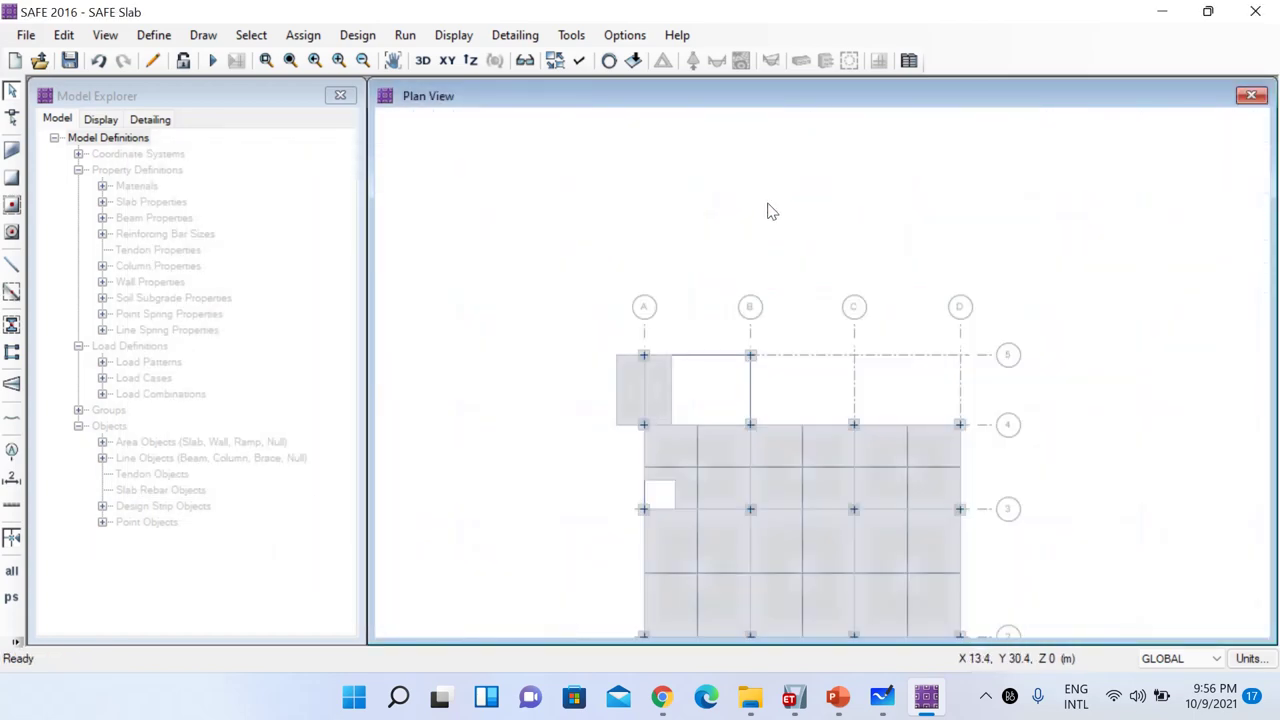
pyautogui.scroll(-1, 766, 257)
pyautogui.moveTo(656, 157); pyautogui.dragTo(945, 312)
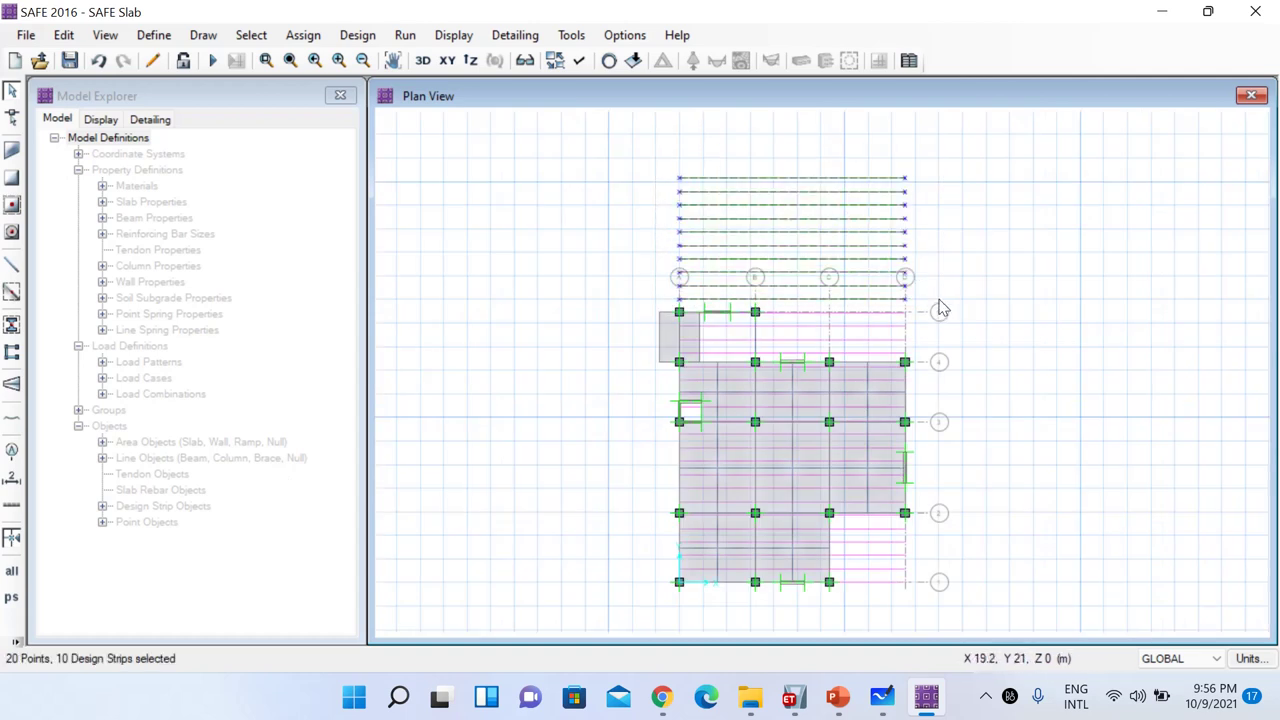
pyautogui.press('Delete')
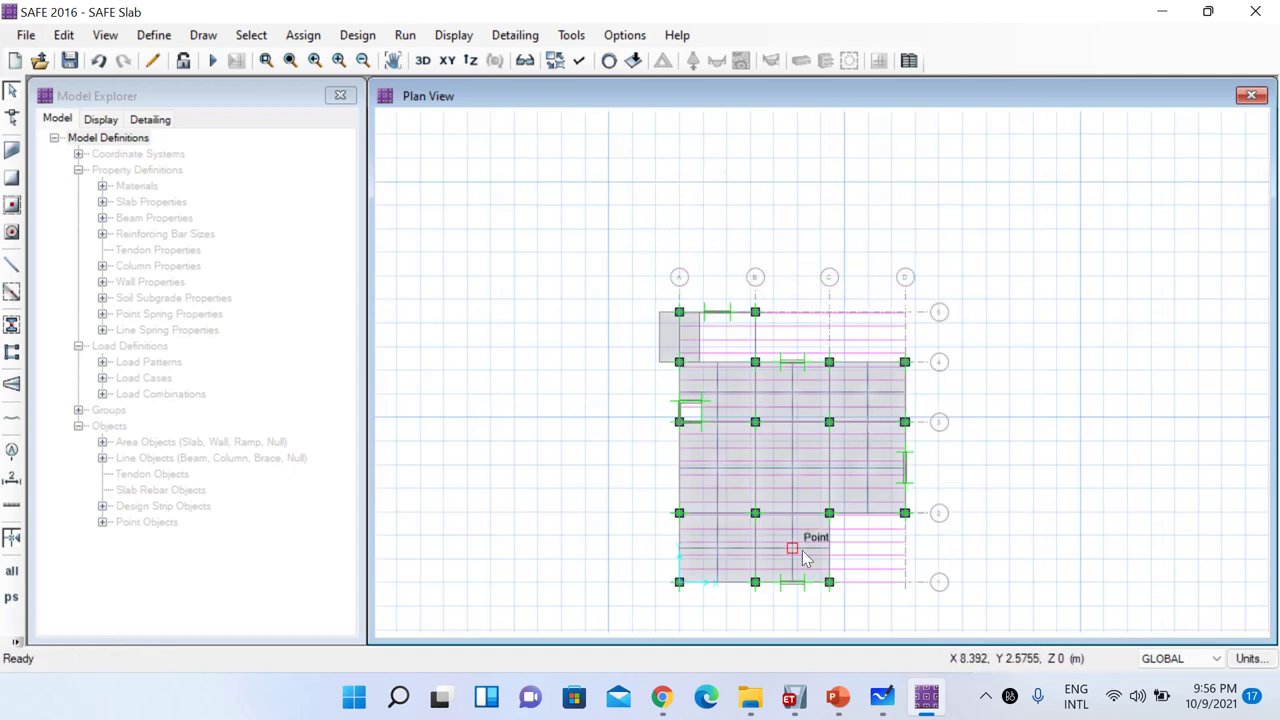
# Restart the Draw Design Strips tool and set the strip layer to B
pyautogui.scroll(1, 802, 551)
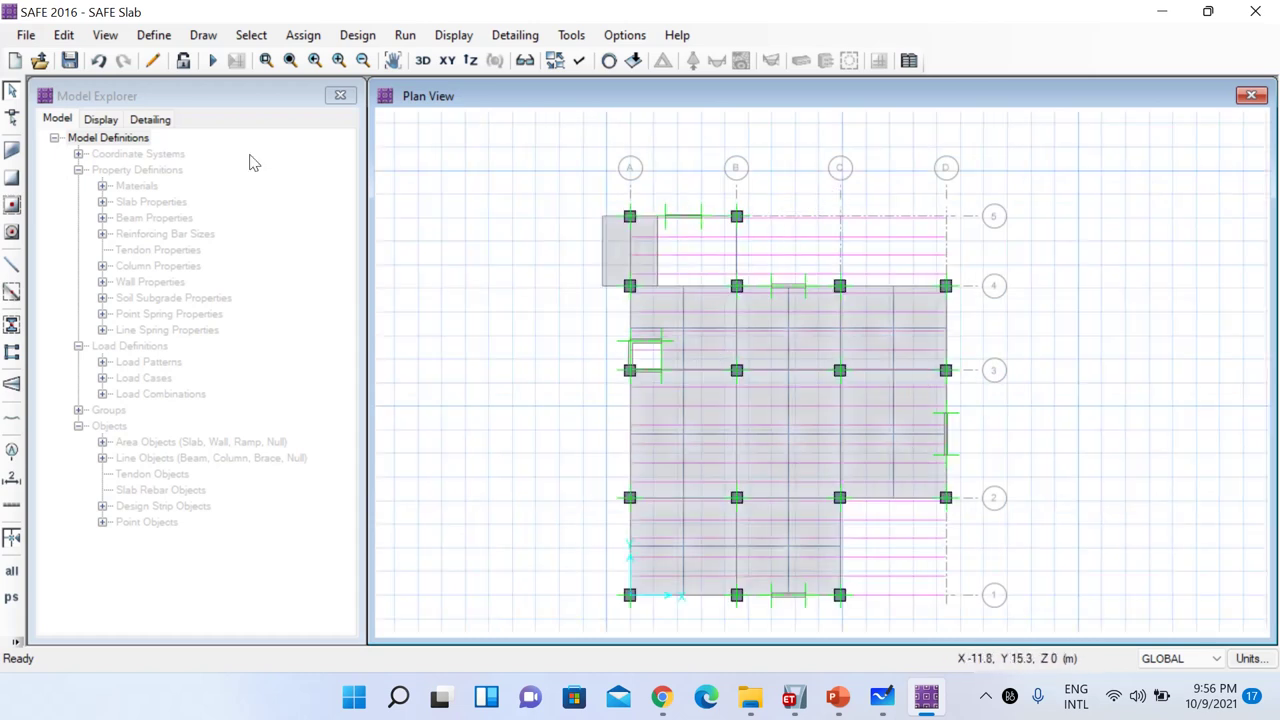
pyautogui.click(203, 35)
pyautogui.click(290, 375)
pyautogui.moveTo(1021, 150)
pyautogui.mouseDown()
pyautogui.moveTo(600, 142)
pyautogui.moveTo(207, 183)
pyautogui.mouseUp()
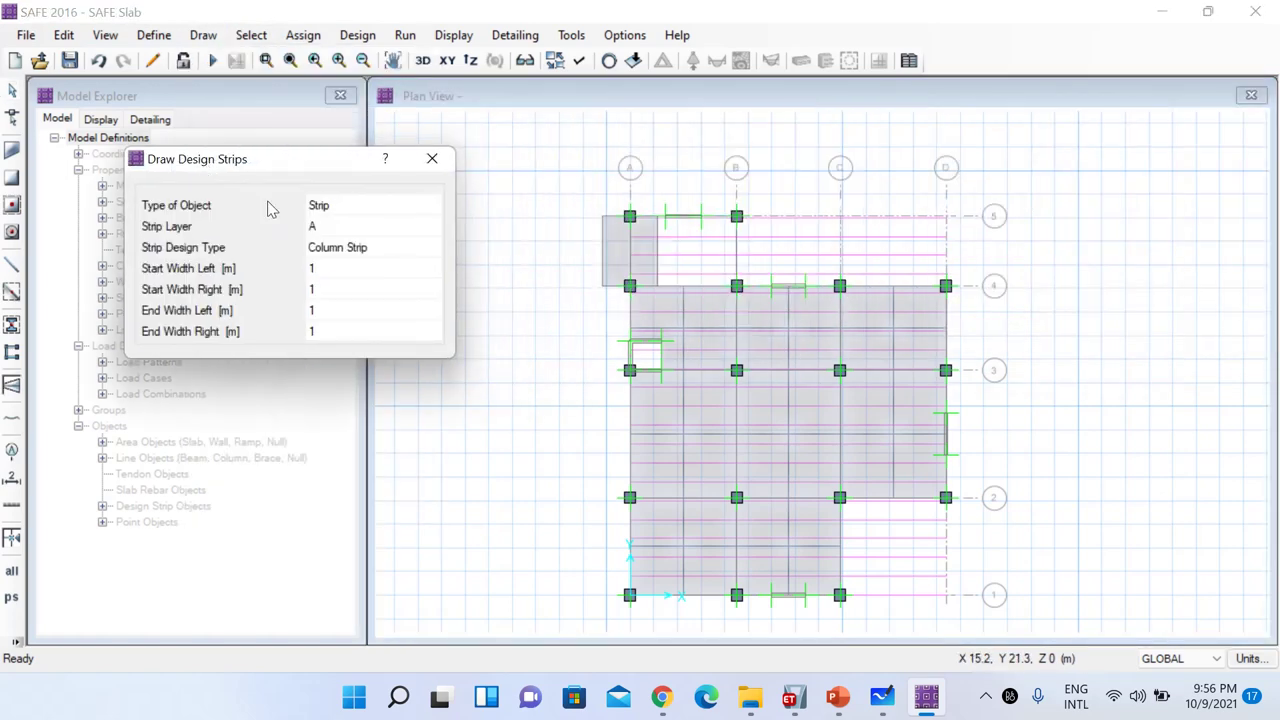
pyautogui.click(357, 228)
pyautogui.click(357, 228)
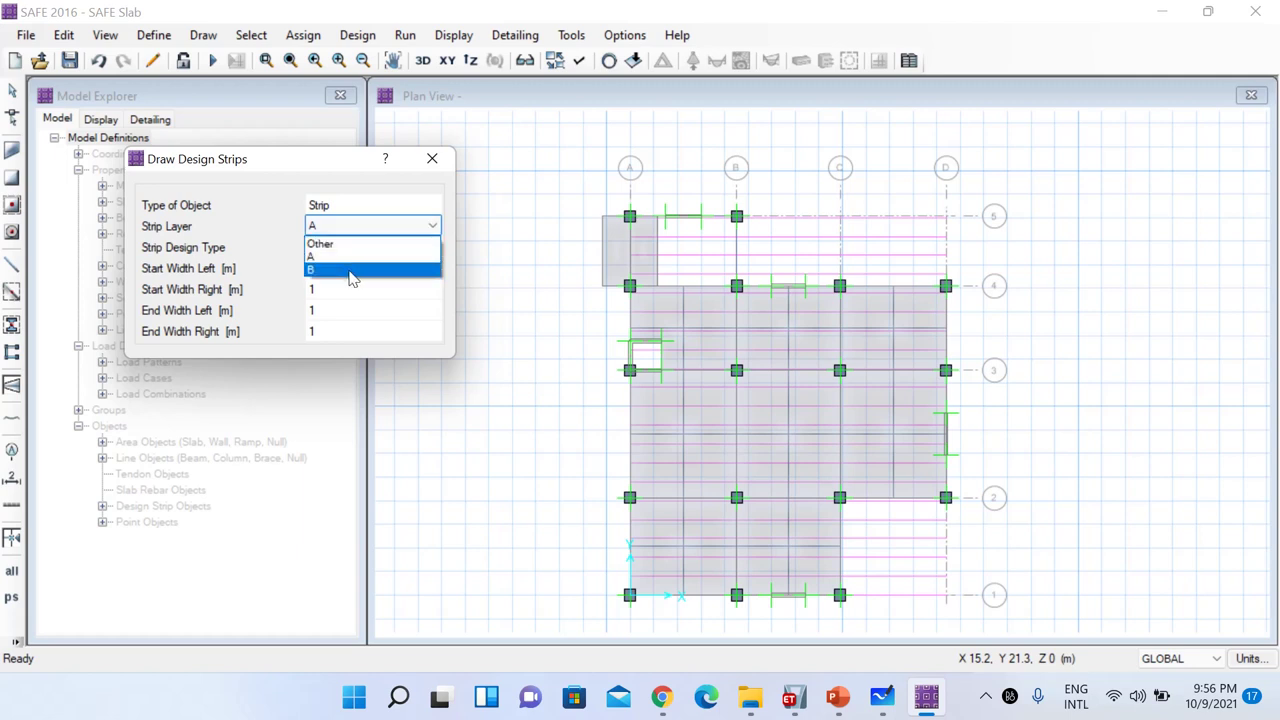
pyautogui.click(358, 276)
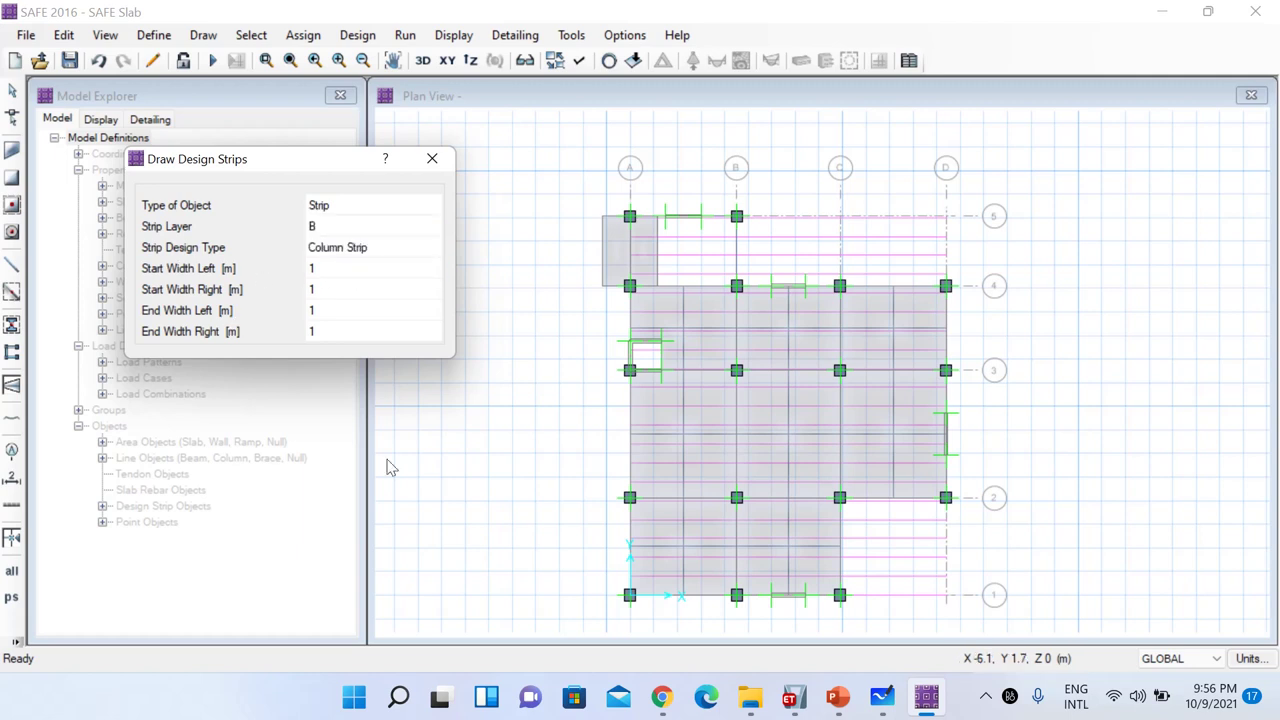
# Try to draw a layer B strip along grid line A up to grid line 5 and check that edge for the strip
pyautogui.click(634, 602)
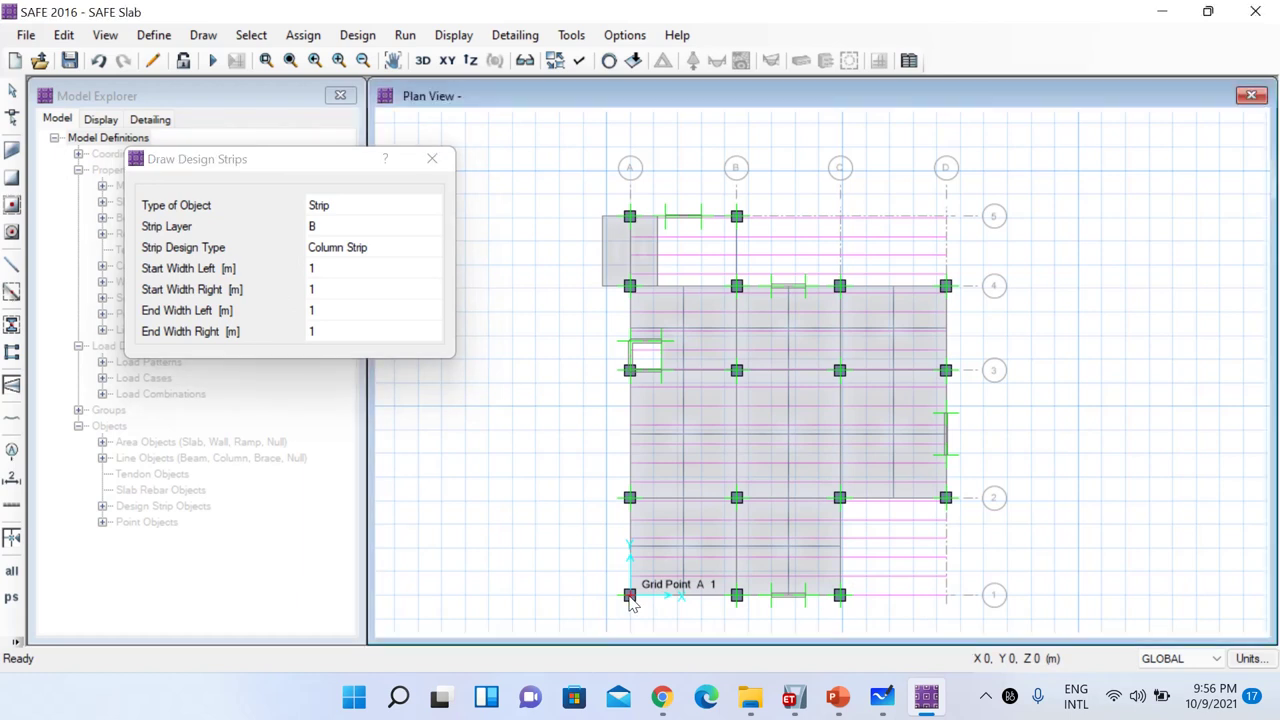
pyautogui.click(630, 218)
pyautogui.press('Escape')
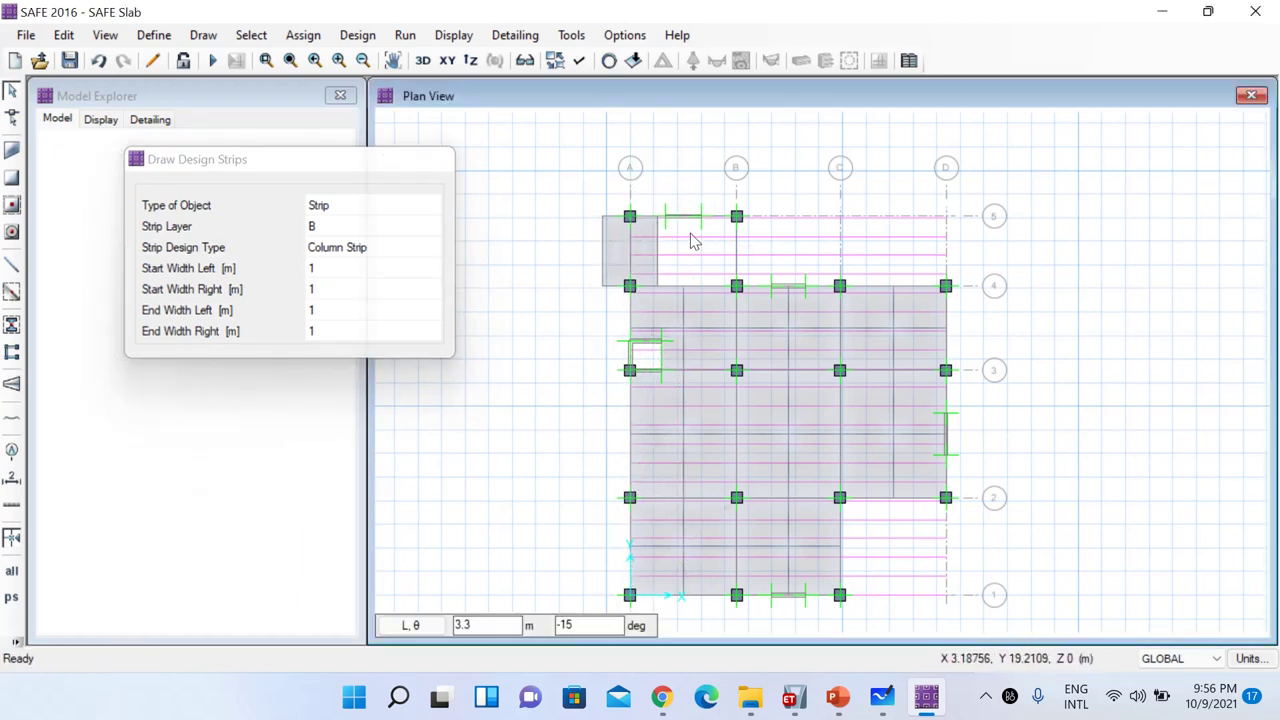
pyautogui.click(630, 318)
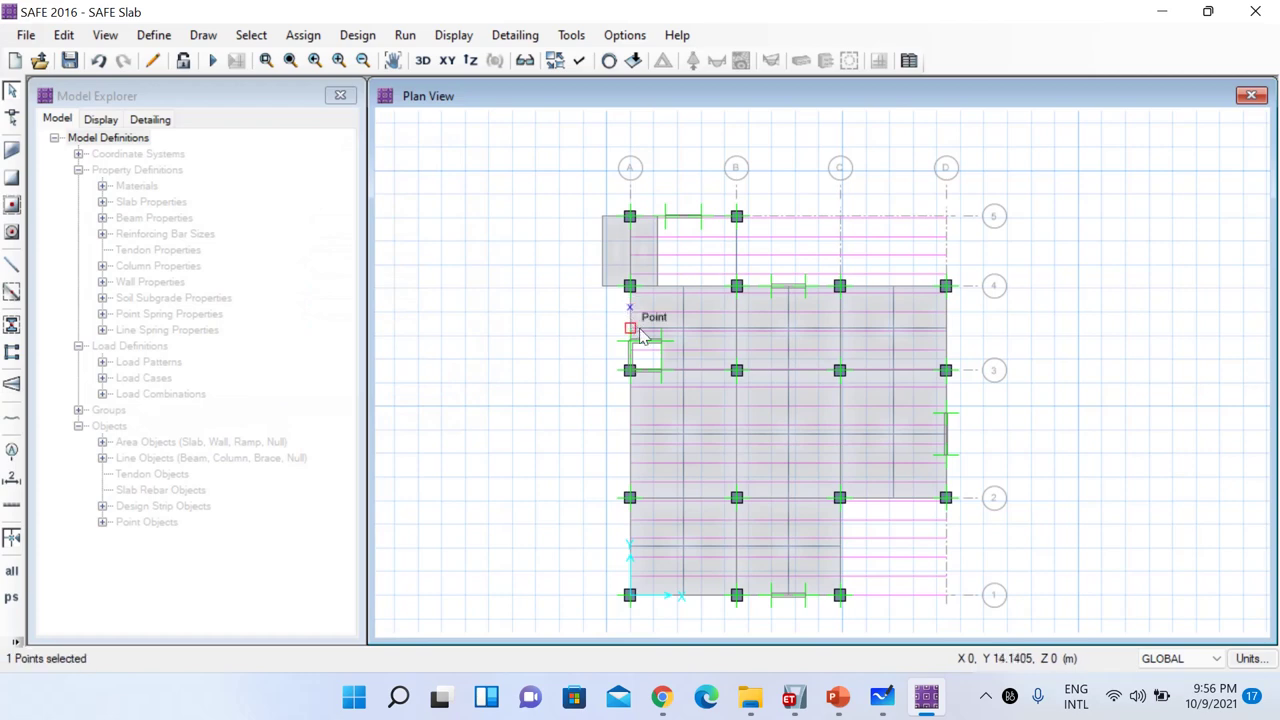
pyautogui.scroll(1, 631, 515)
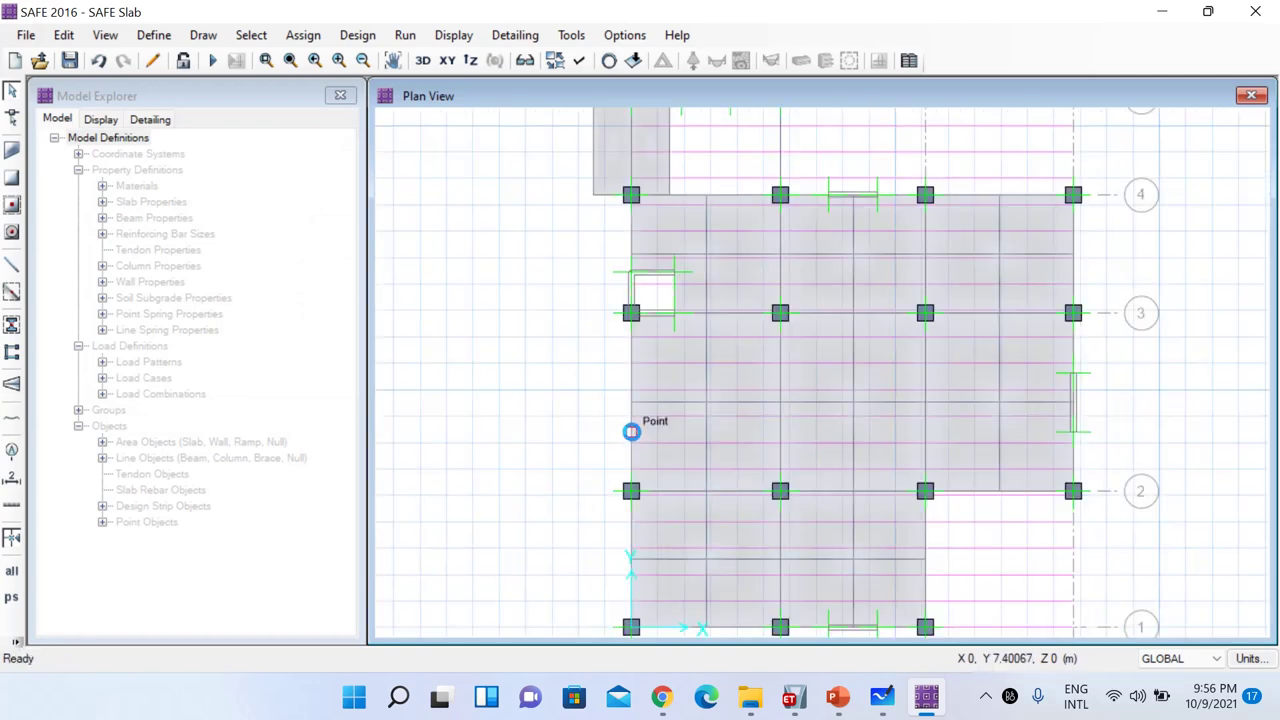
pyautogui.click(633, 432)
pyautogui.scroll(-1, 523, 340)
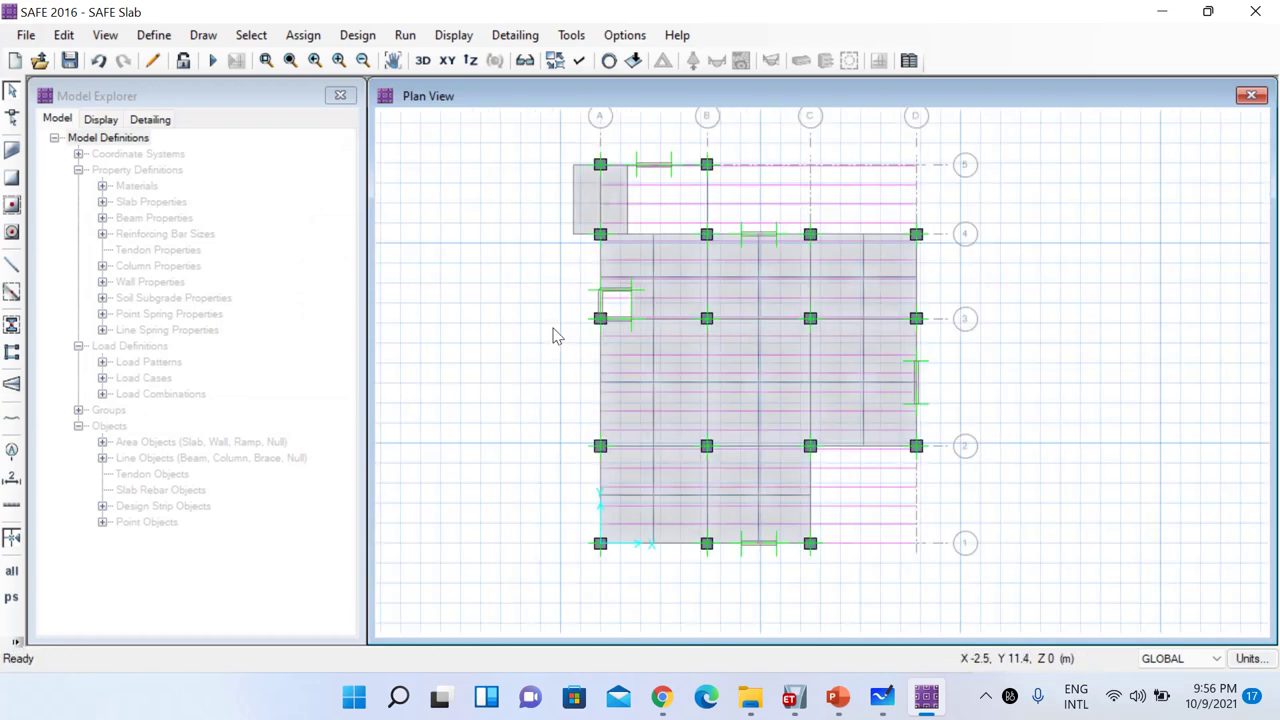
# Draw a layer B column design strip along grid line A from grid line 1 to grid line 5
pyautogui.click(203, 35)
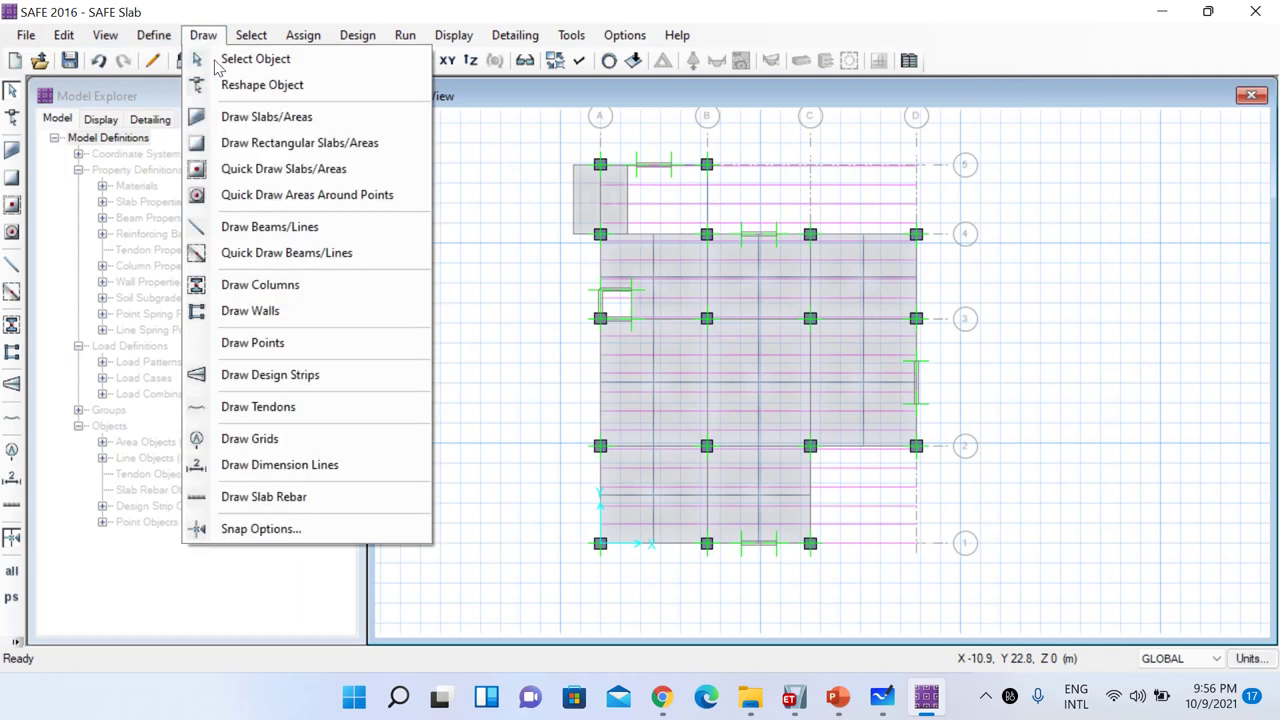
pyautogui.click(335, 376)
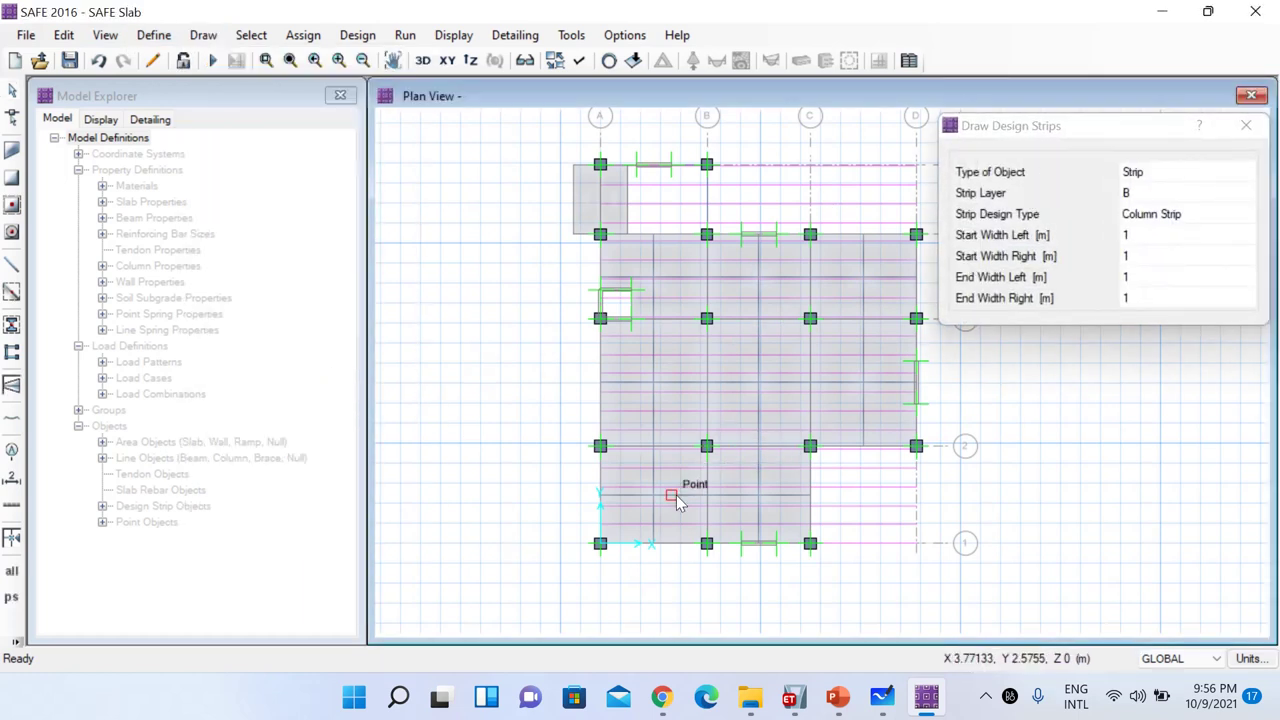
pyautogui.click(600, 543)
pyautogui.click(600, 164)
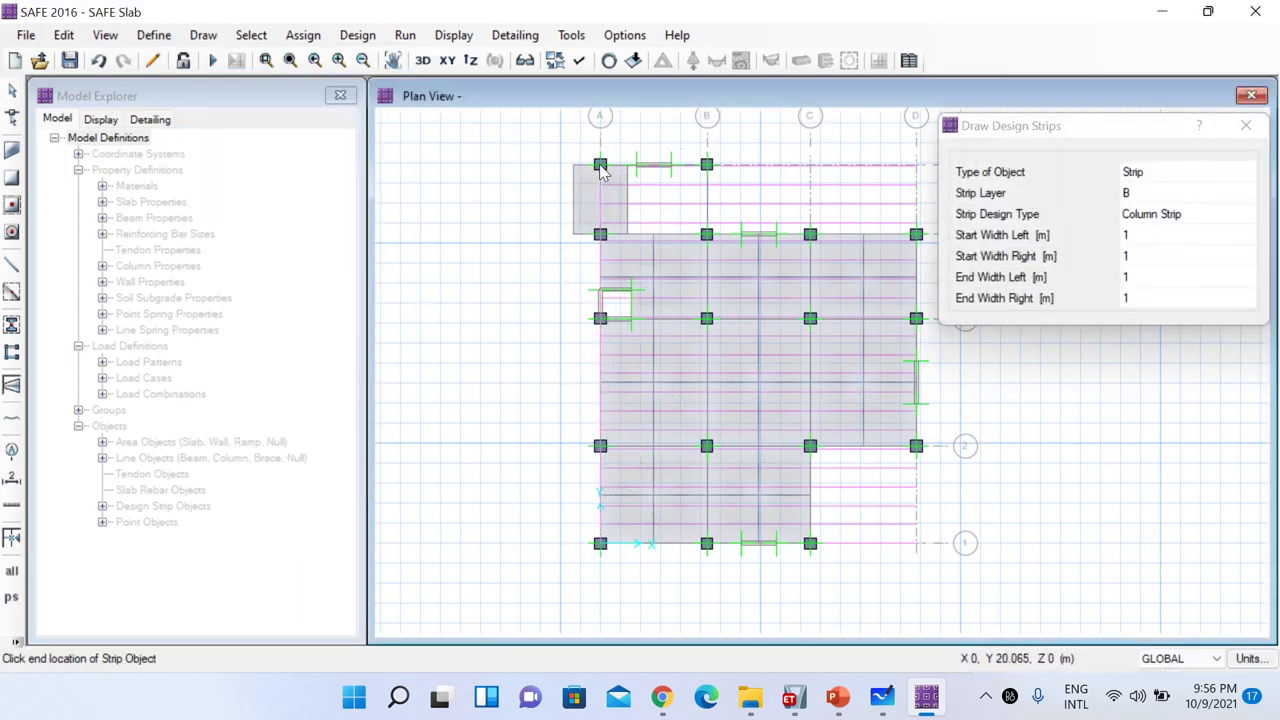
pyautogui.press('Return')
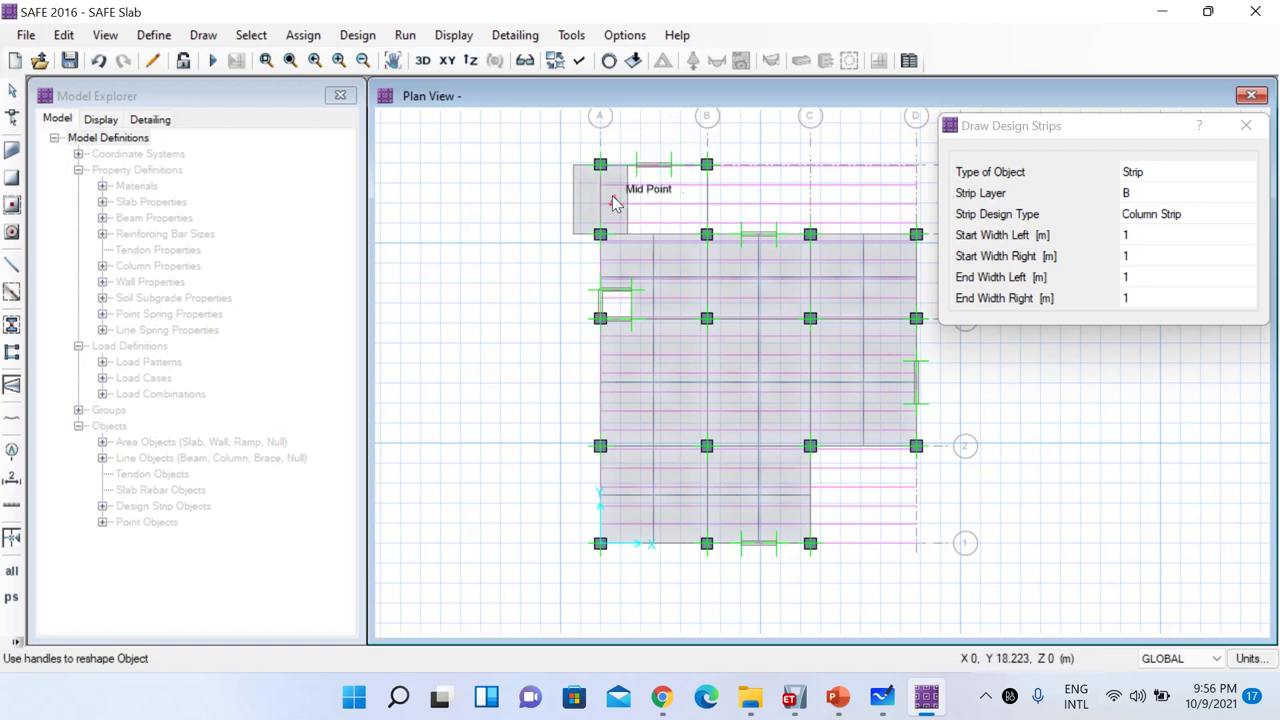
# Draw a layer B column design strip along grid line A from grid line 5 down to grid line 1
pyautogui.click(600, 164)
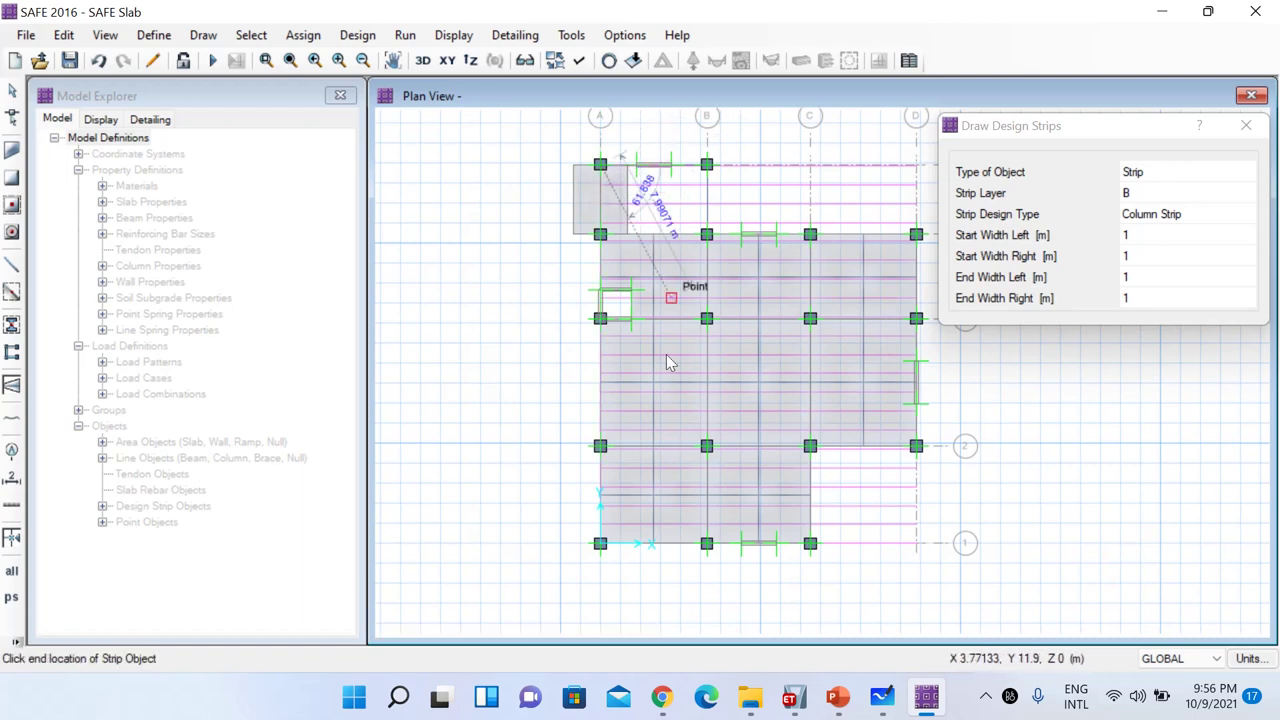
pyautogui.click(597, 545)
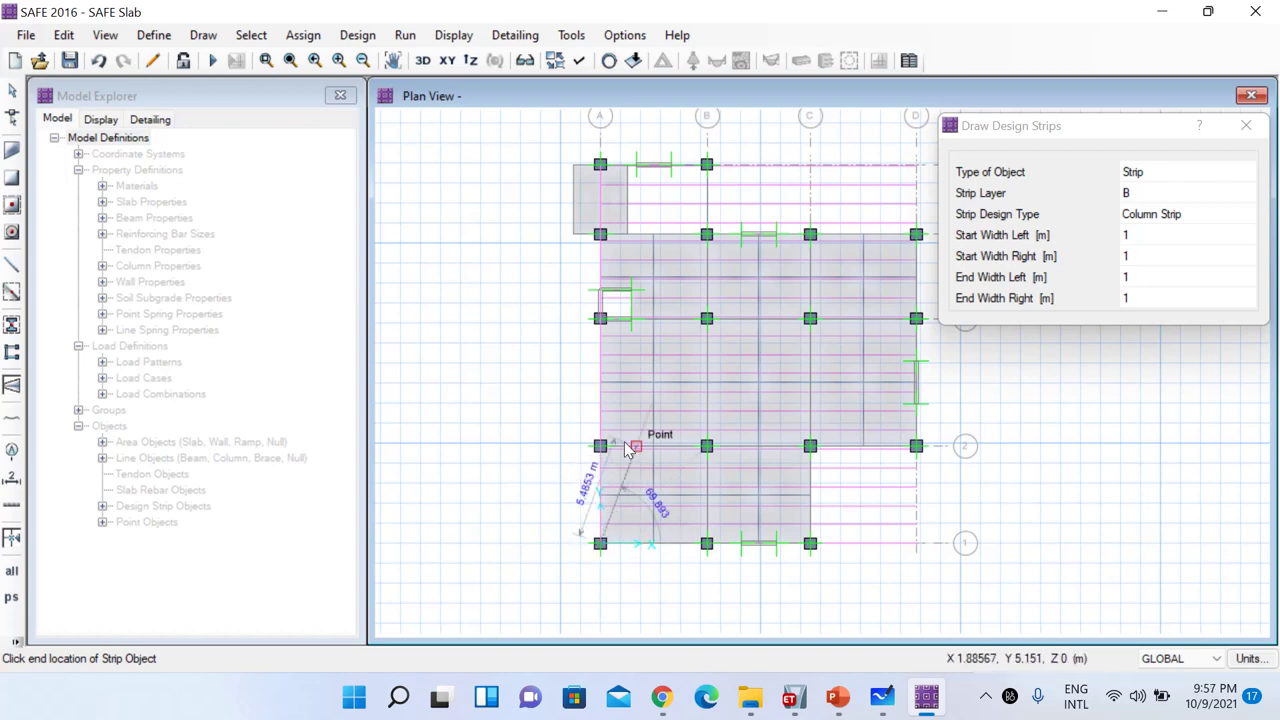
pyautogui.press('Escape')
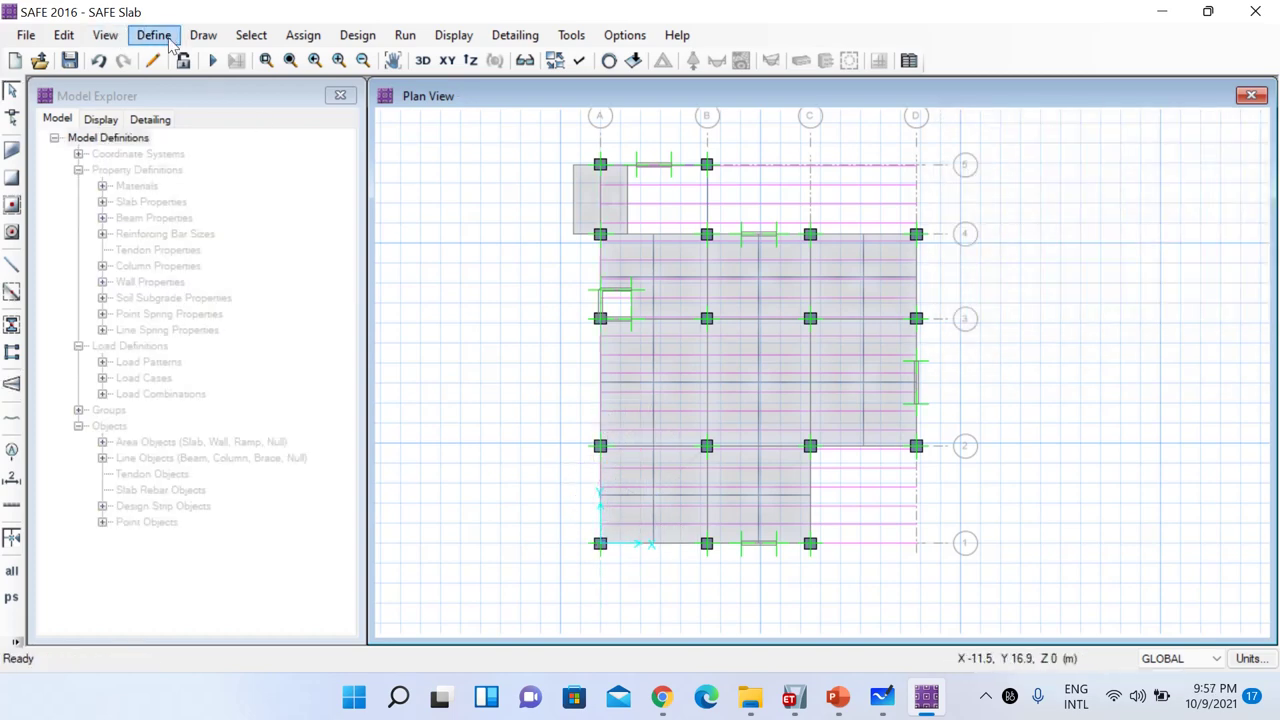
# Draw a layer B column design strip along grid line D from grid line 1 to grid line 5
pyautogui.click(203, 35)
pyautogui.click(337, 382)
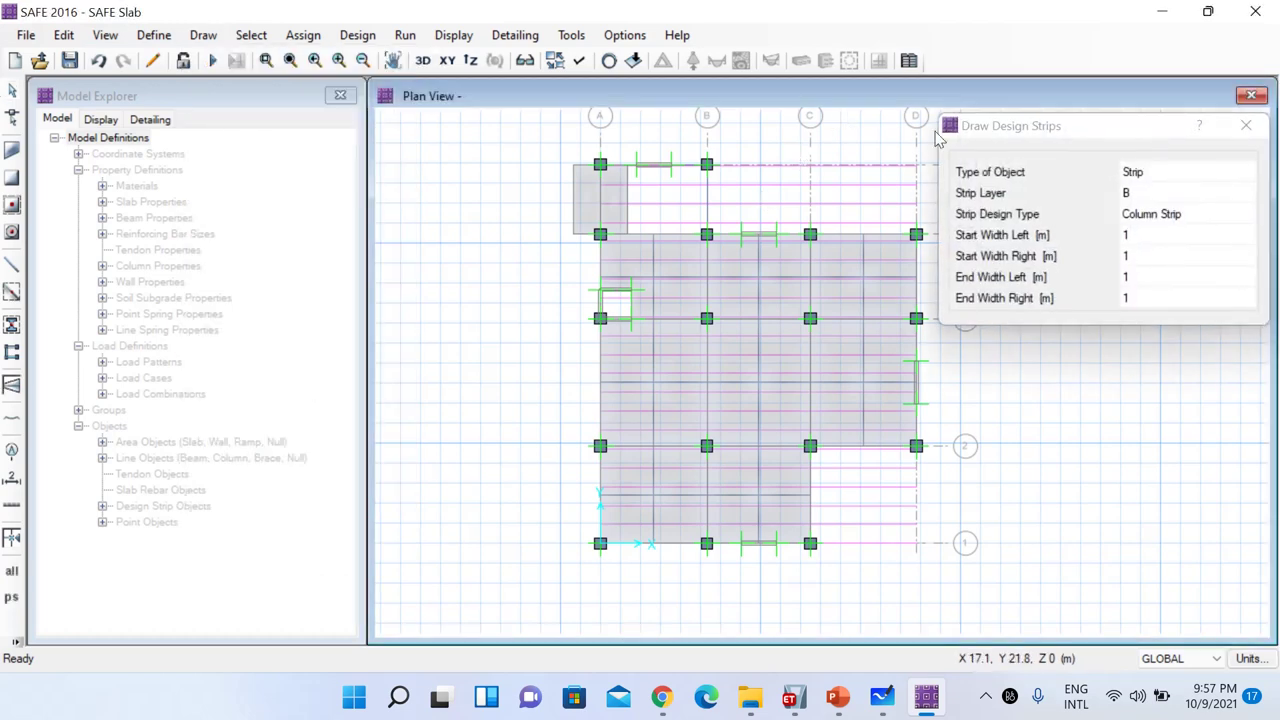
pyautogui.click(916, 543)
pyautogui.click(916, 164)
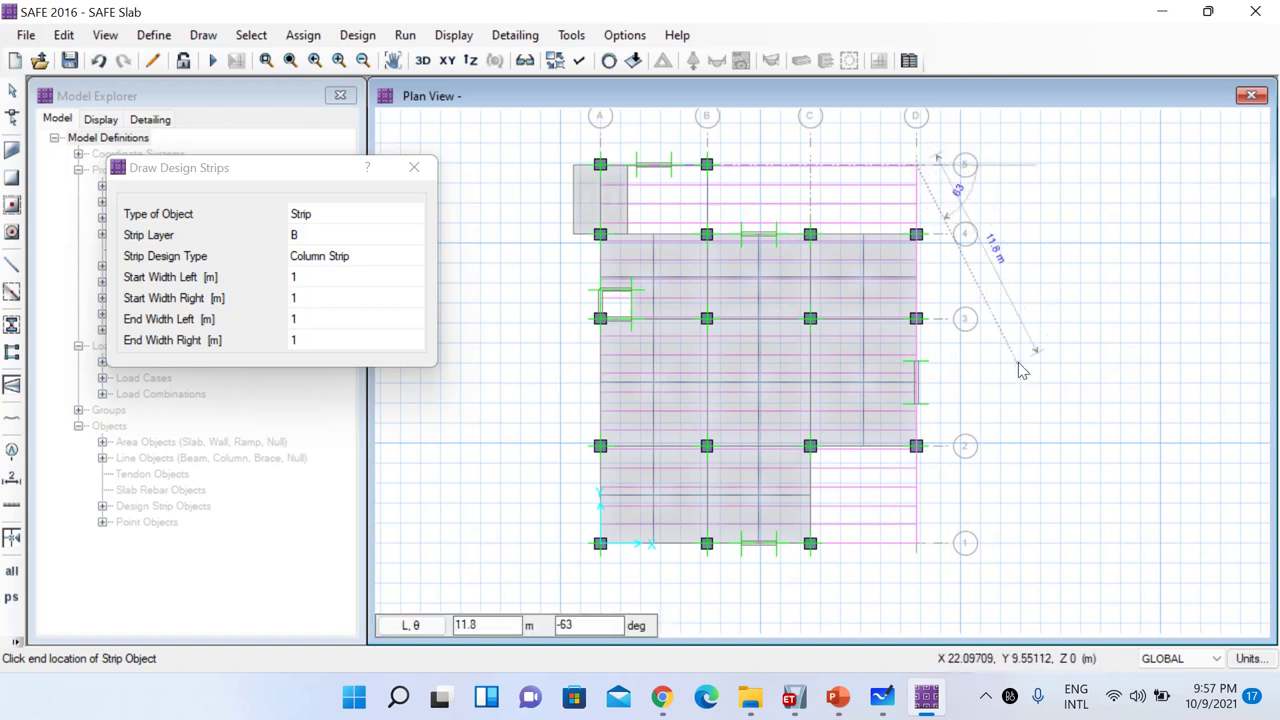
pyautogui.press('Escape')
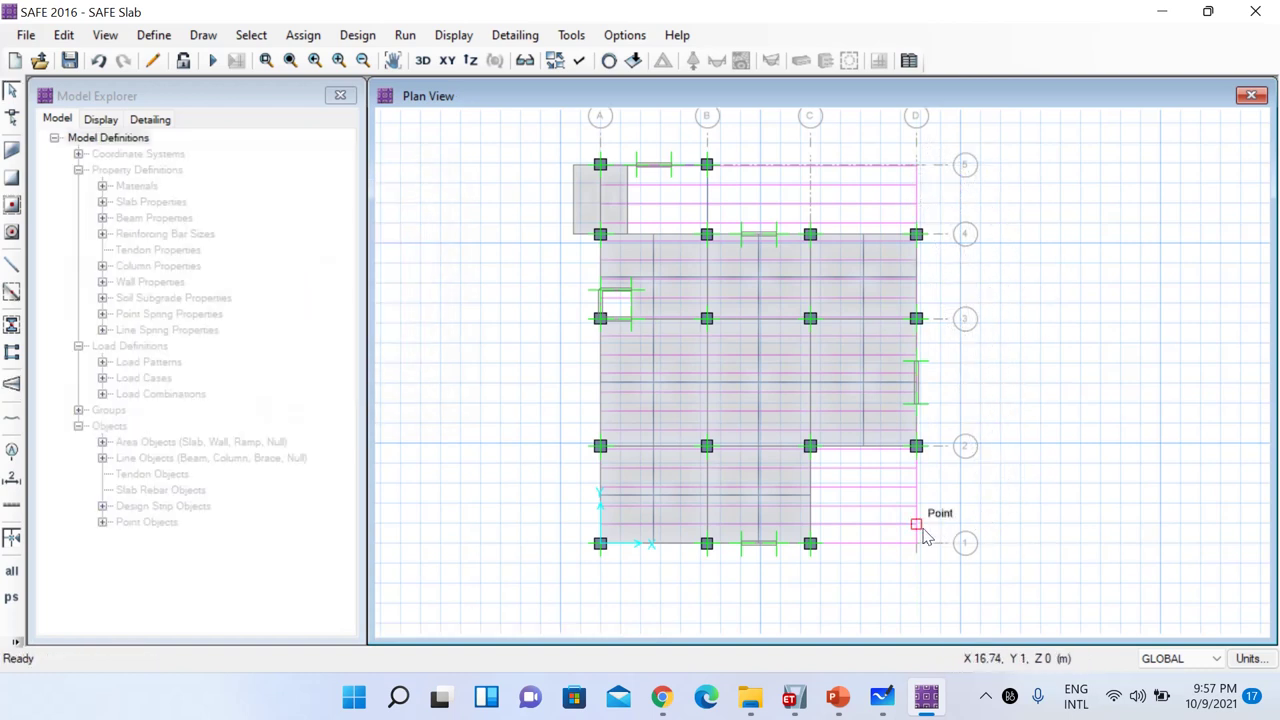
# Replicate the design strip on grid line D toward grid line A at 1 m spacing, with dy 0 and 20 increments
pyautogui.click(920, 542)
pyautogui.scroll(1, 920, 542)
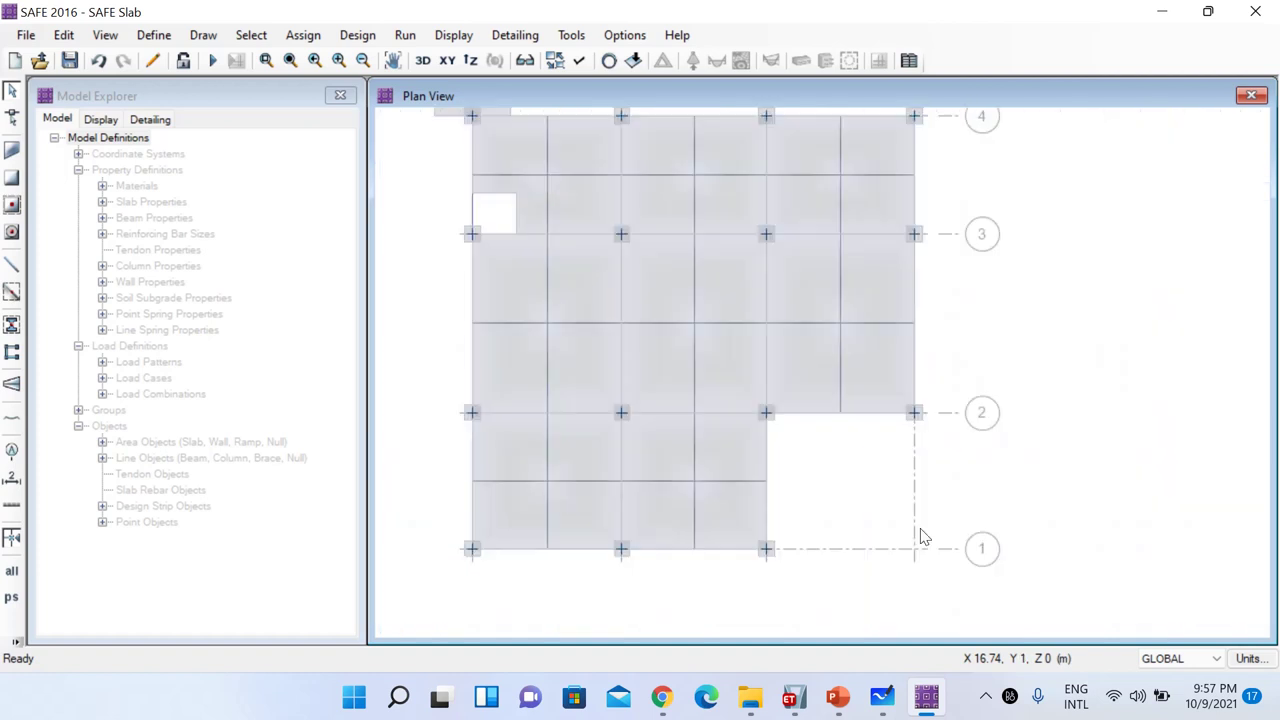
pyautogui.click(914, 486)
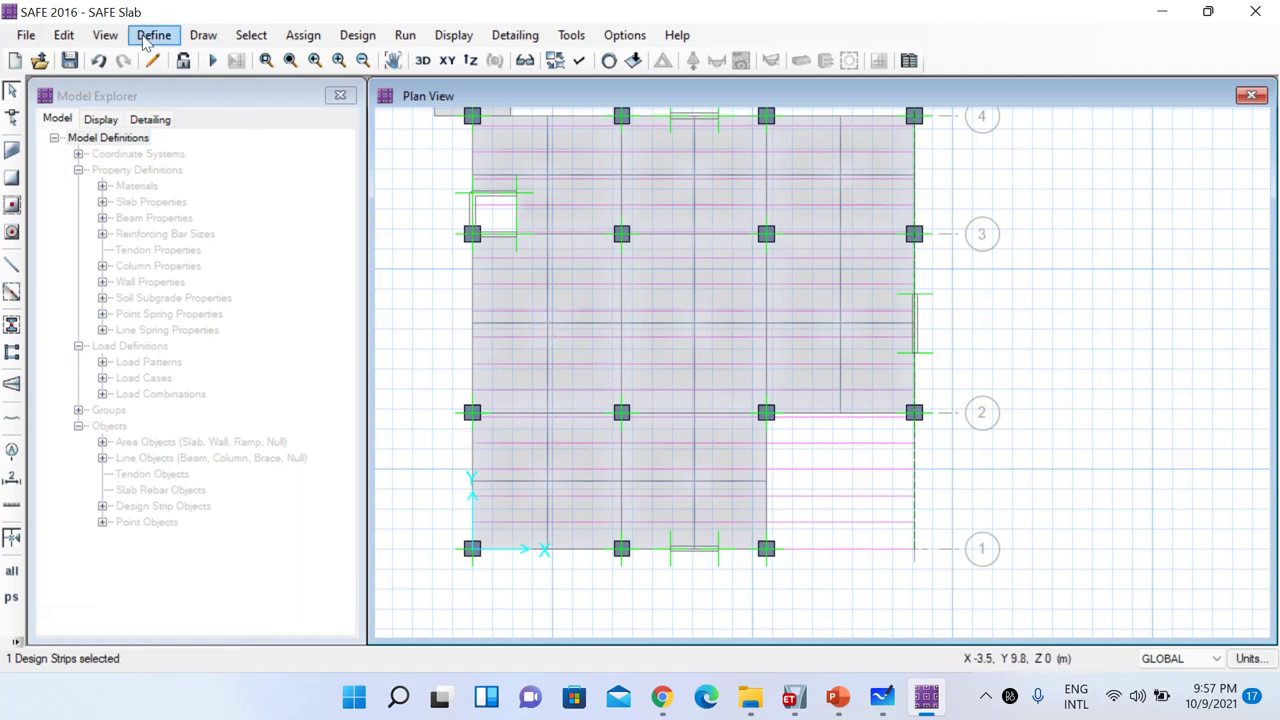
pyautogui.click(64, 36)
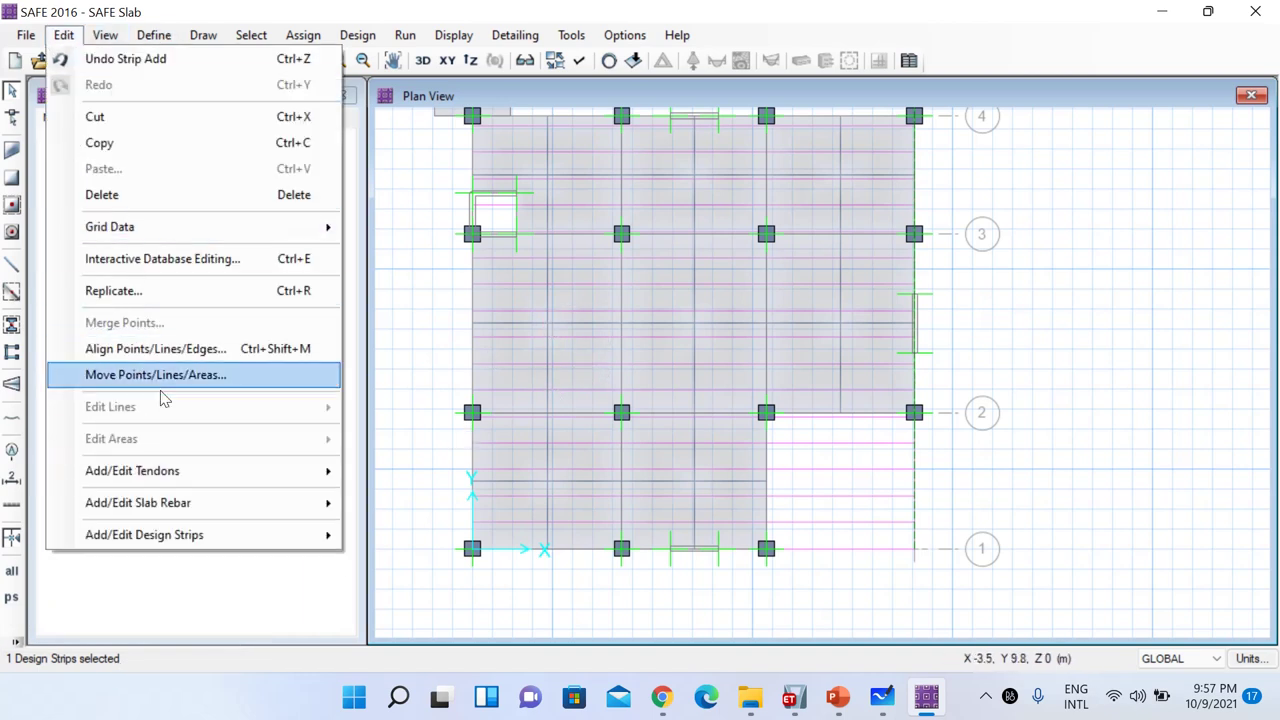
pyautogui.click(155, 296)
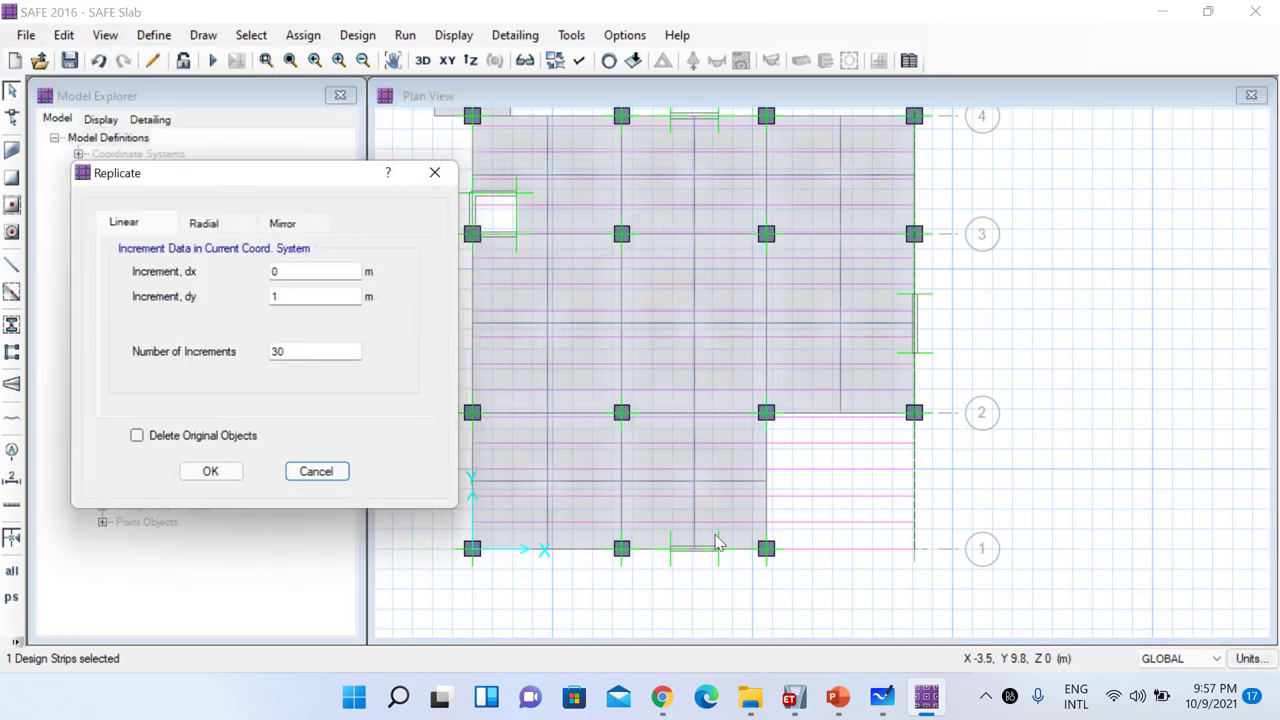
pyautogui.doubleClick(292, 276)
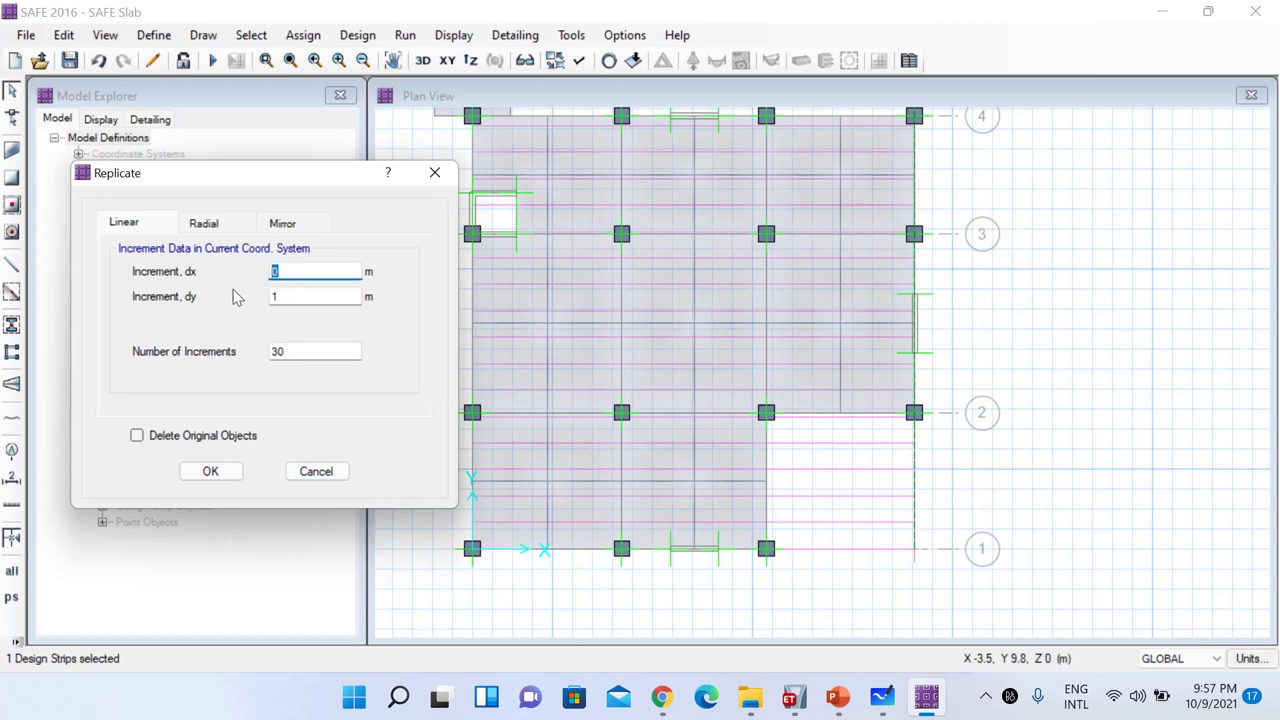
pyautogui.doubleClick(304, 295)
pyautogui.write('0')
pyautogui.doubleClick(307, 352)
pyautogui.write('20')
pyautogui.click(209, 471)
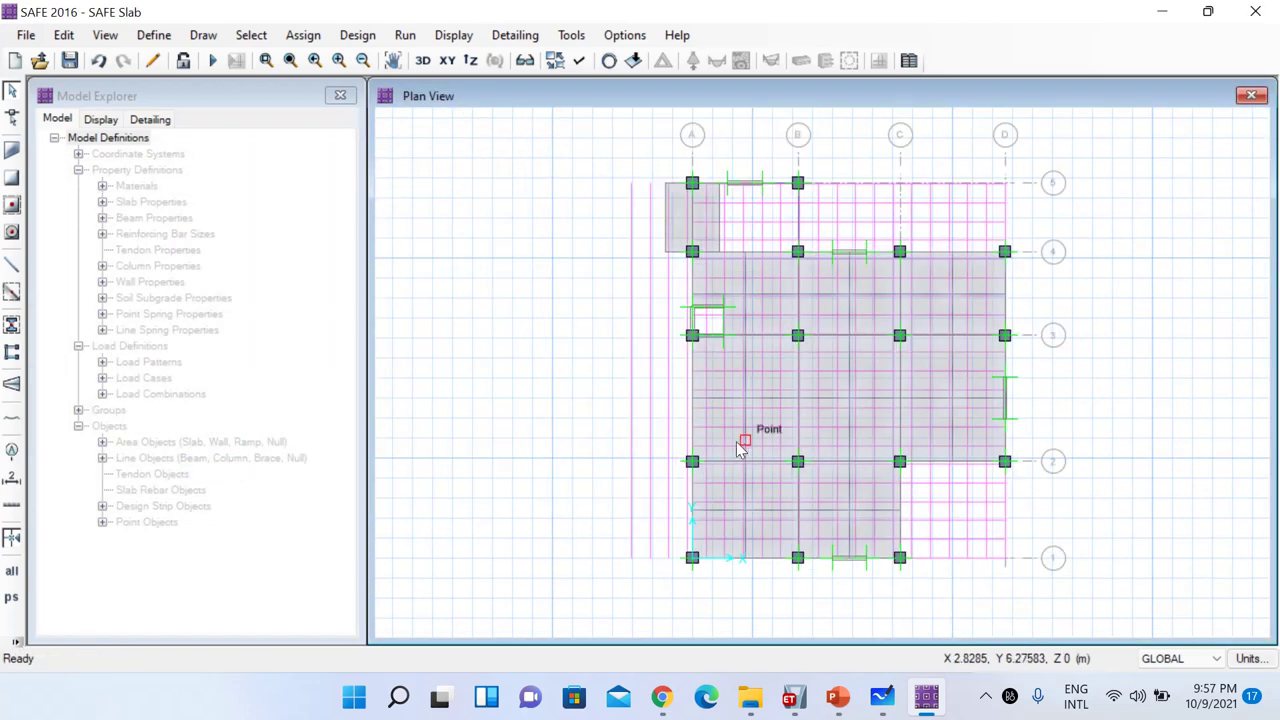
# Delete the three outermost replicated design strips lying beyond grid line A
pyautogui.click(668, 380)
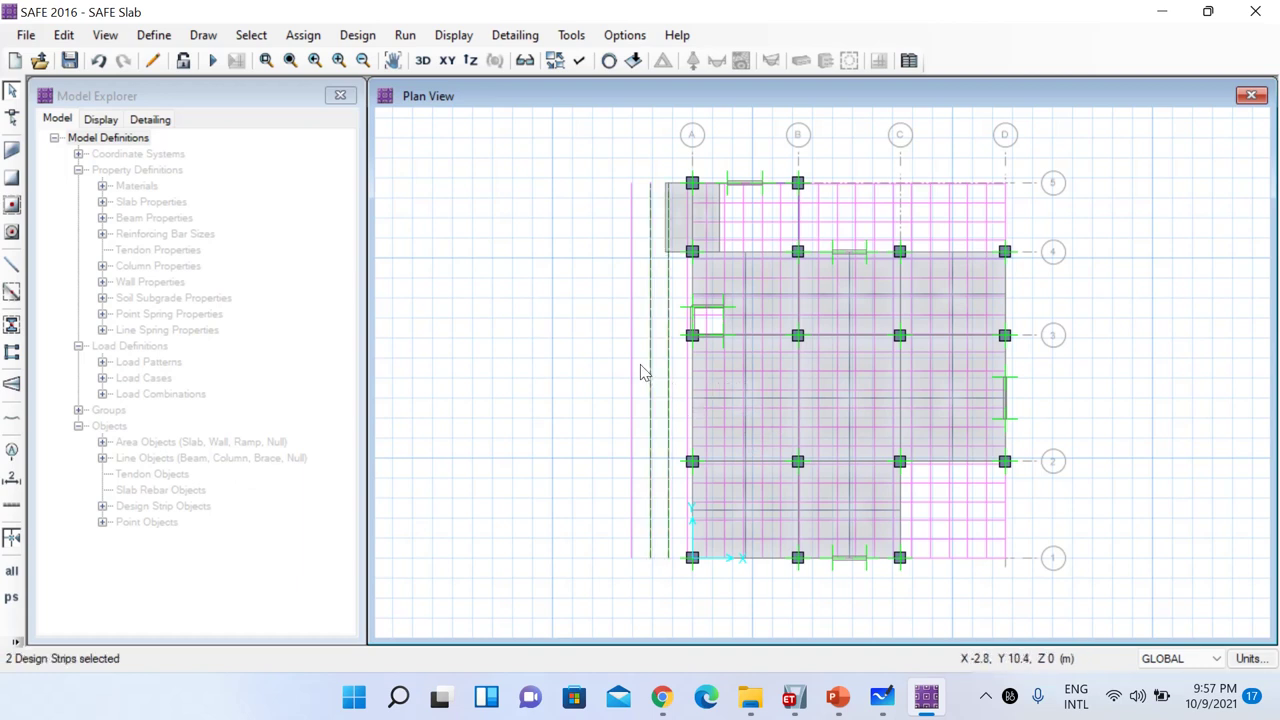
pyautogui.press('Delete')
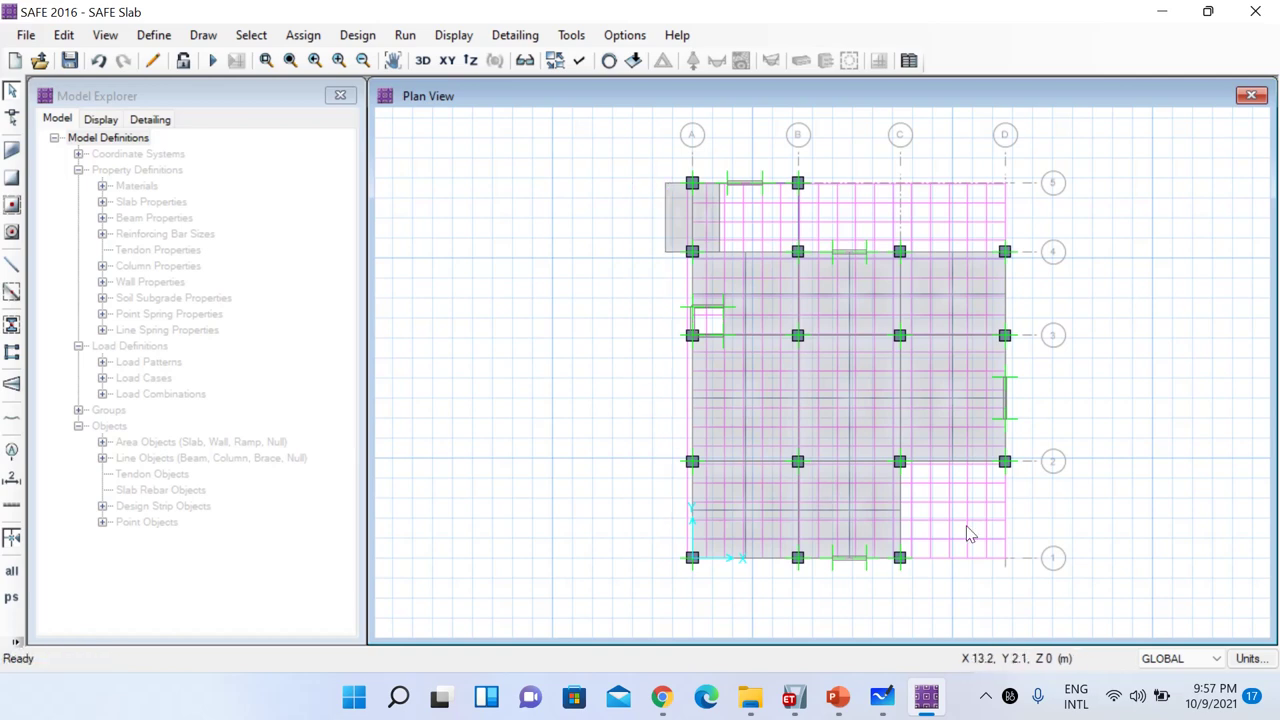
pyautogui.scroll(2, 1005, 588)
pyautogui.moveTo(1040, 601); pyautogui.dragTo(881, 441)
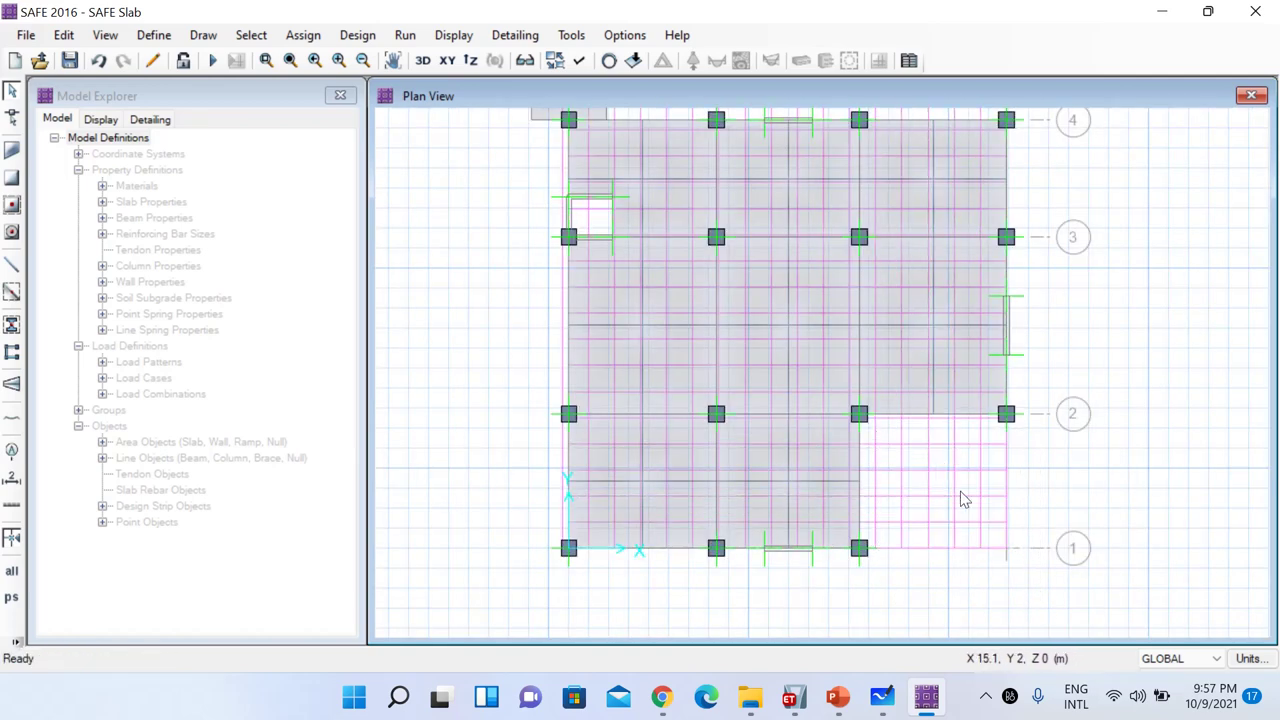
pyautogui.scroll(-1, 733, 614)
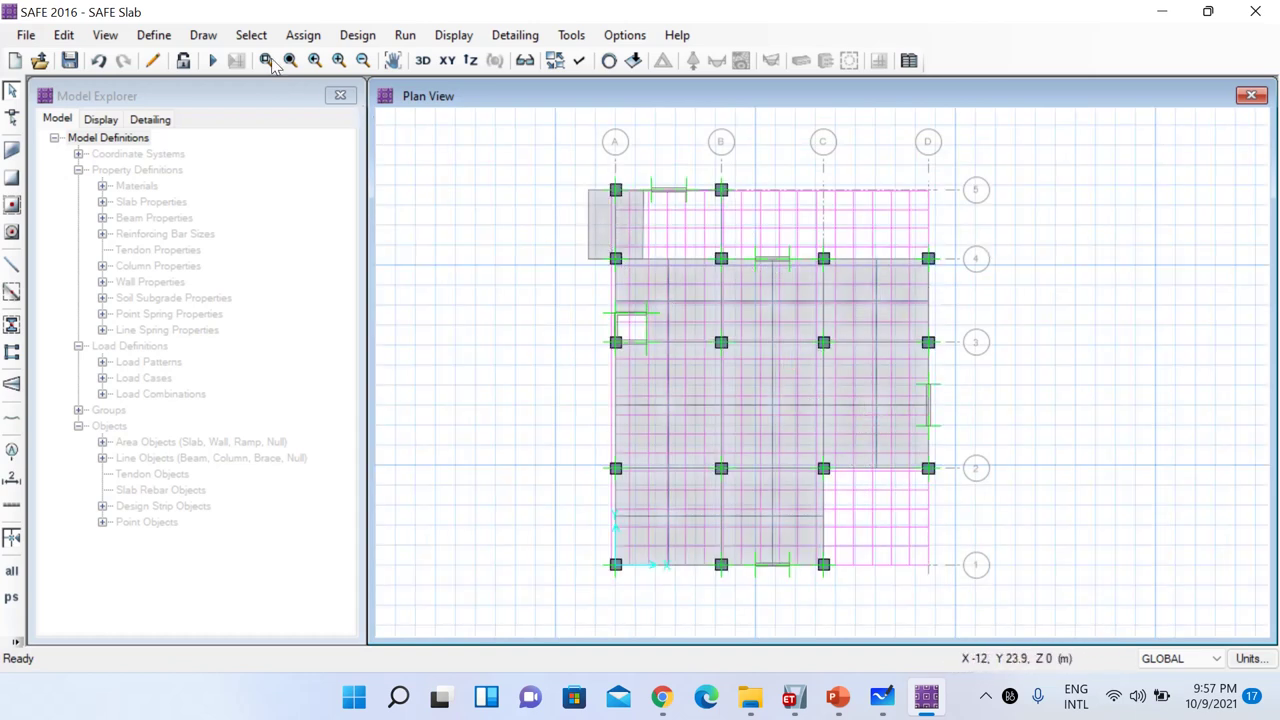
pyautogui.click(303, 35)
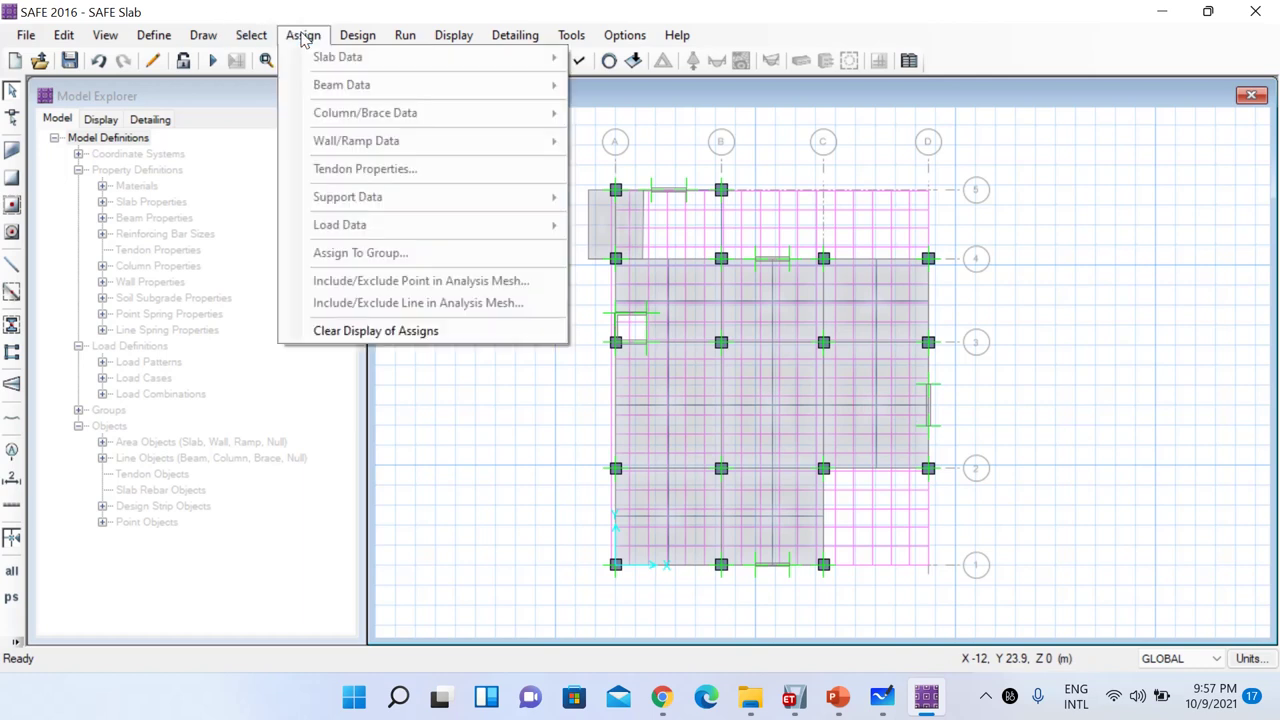
pyautogui.click(251, 35)
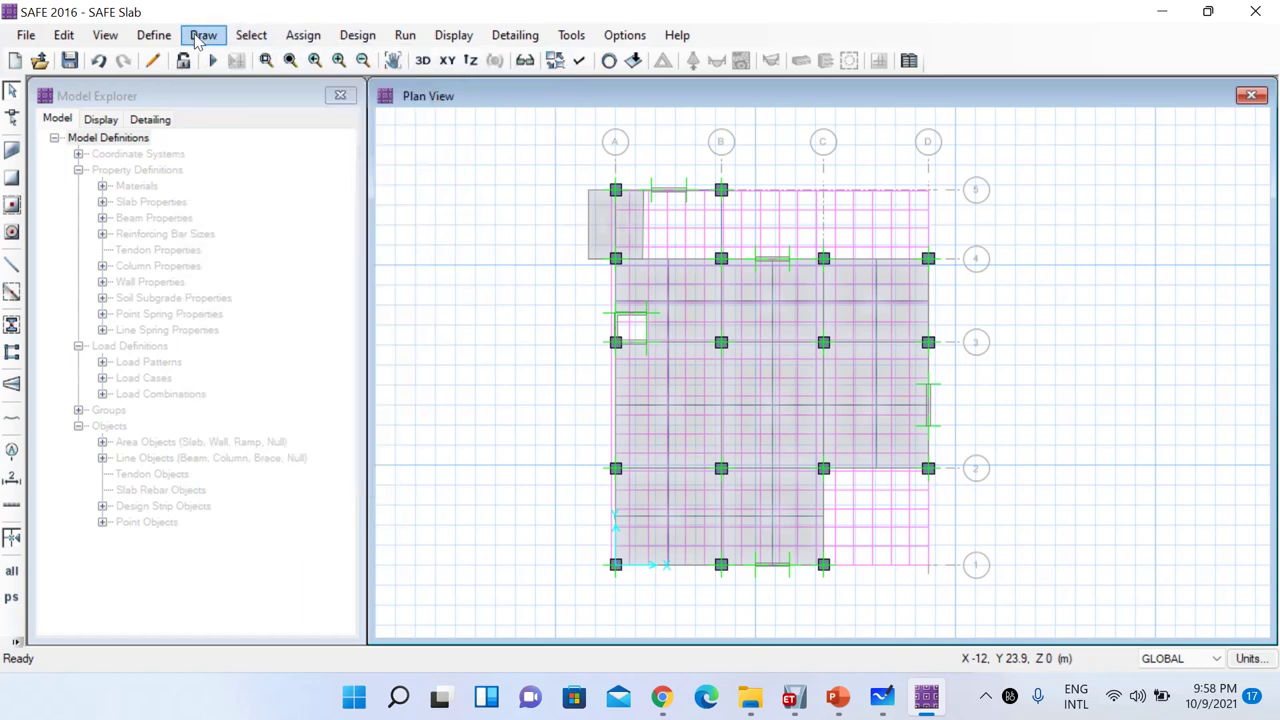
pyautogui.click(356, 40)
pyautogui.moveTo(323, 38)
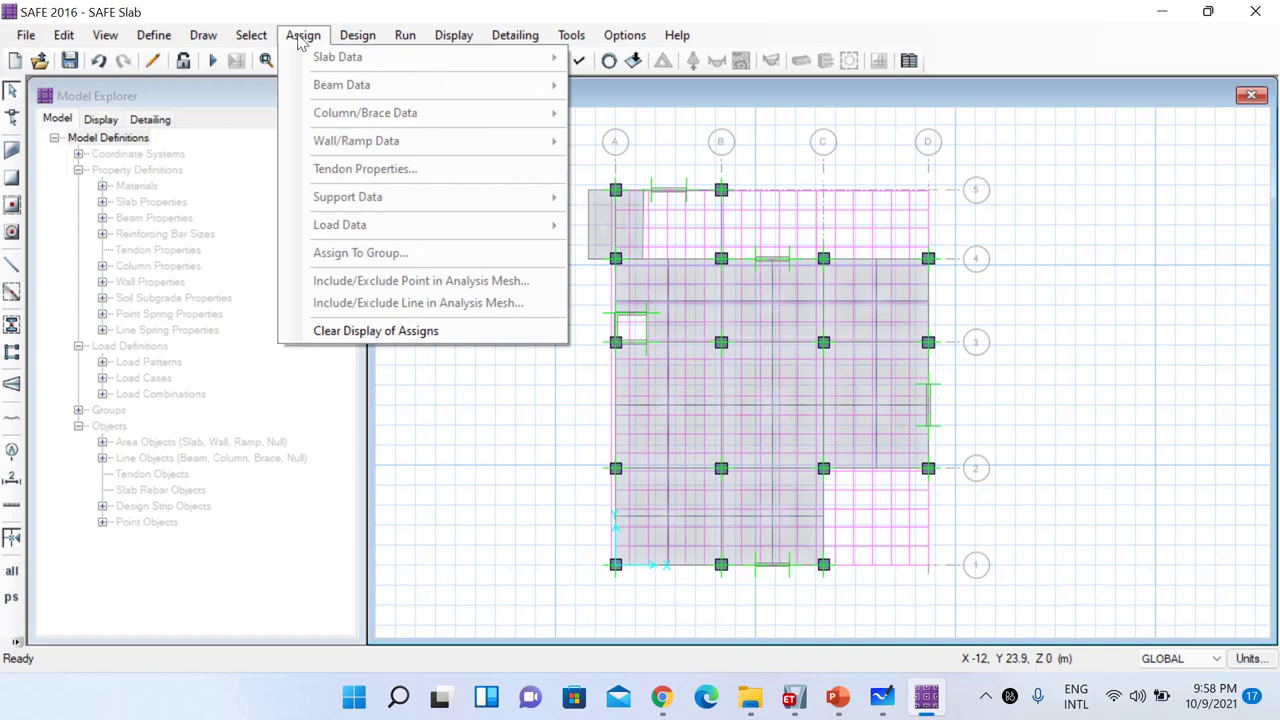
pyautogui.moveTo(215, 41)
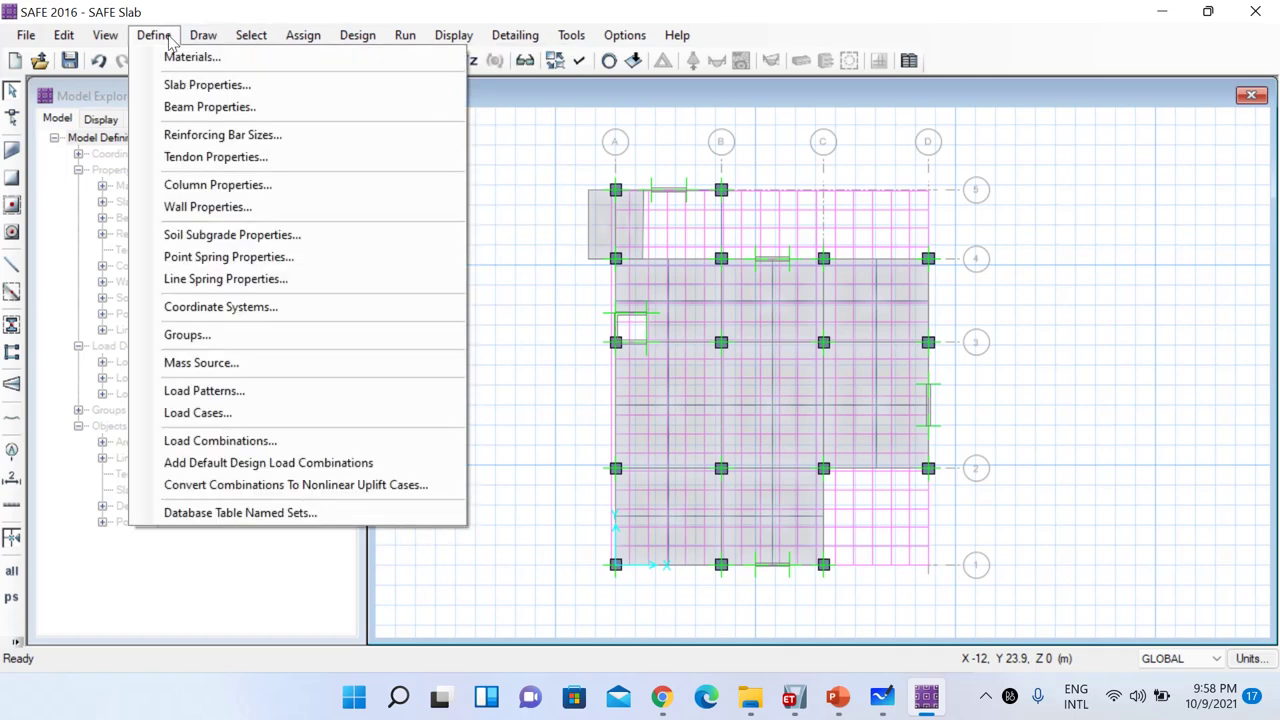
pyautogui.click(154, 36)
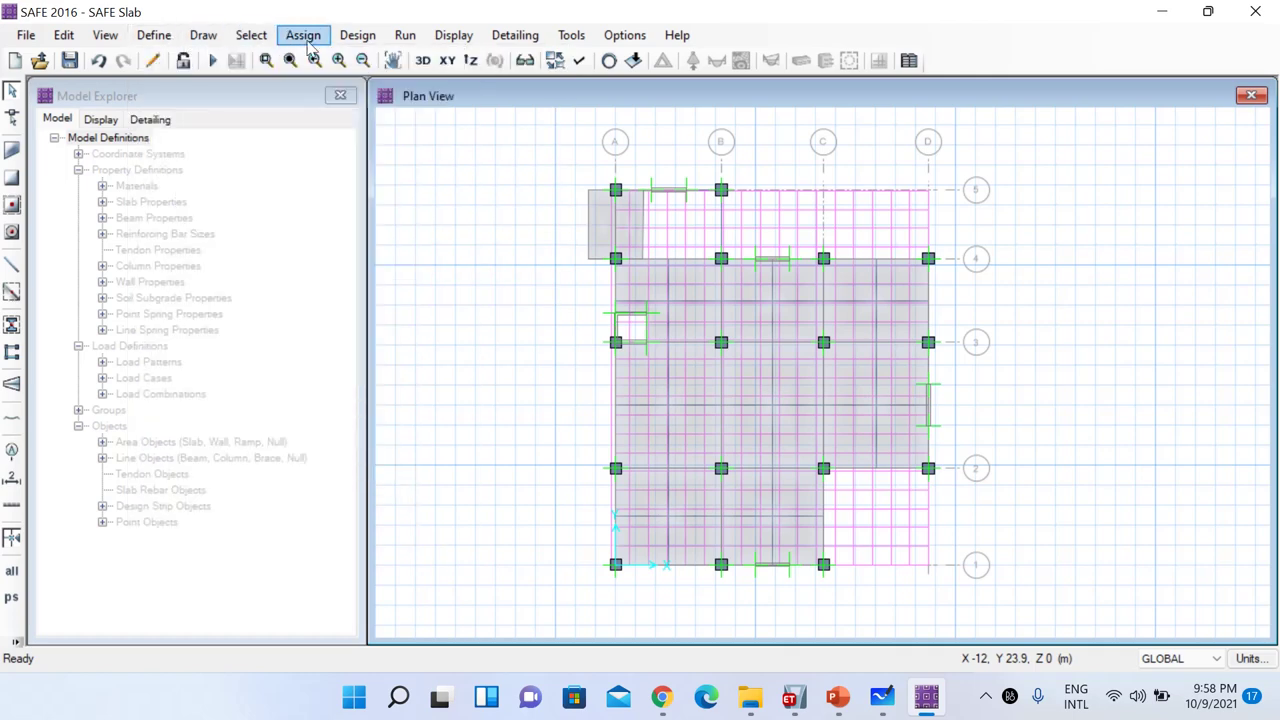
# Accept the cracking analysis options with reinforcement from finite element based design, 0.0018 minimum tension ratio and 0 compression ratio
pyautogui.click(401, 37)
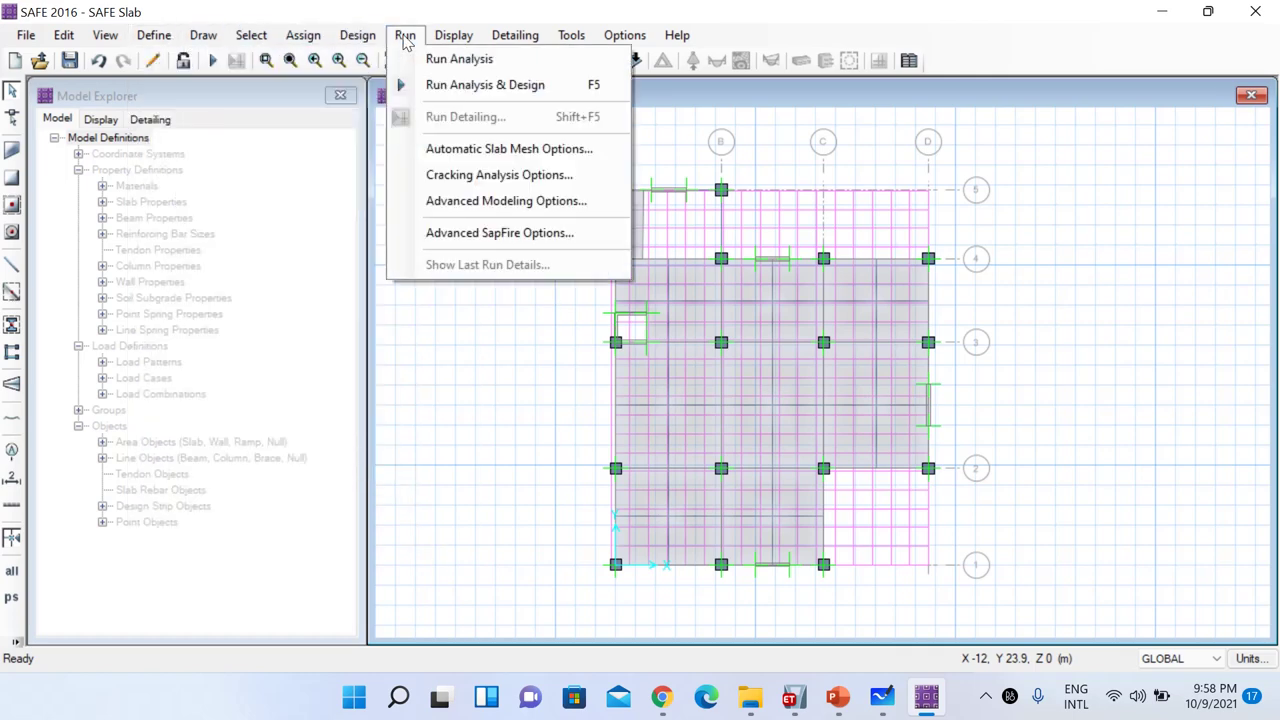
pyautogui.click(545, 175)
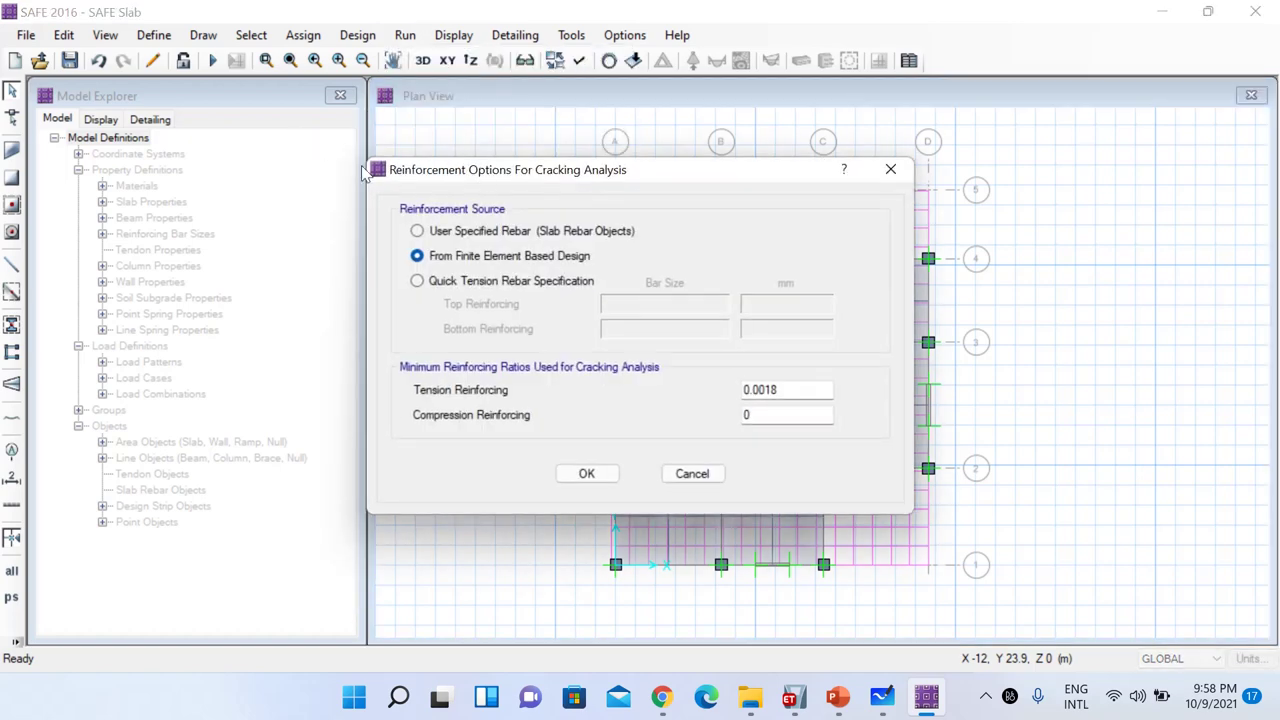
pyautogui.moveTo(463, 173); pyautogui.dragTo(137, 129)
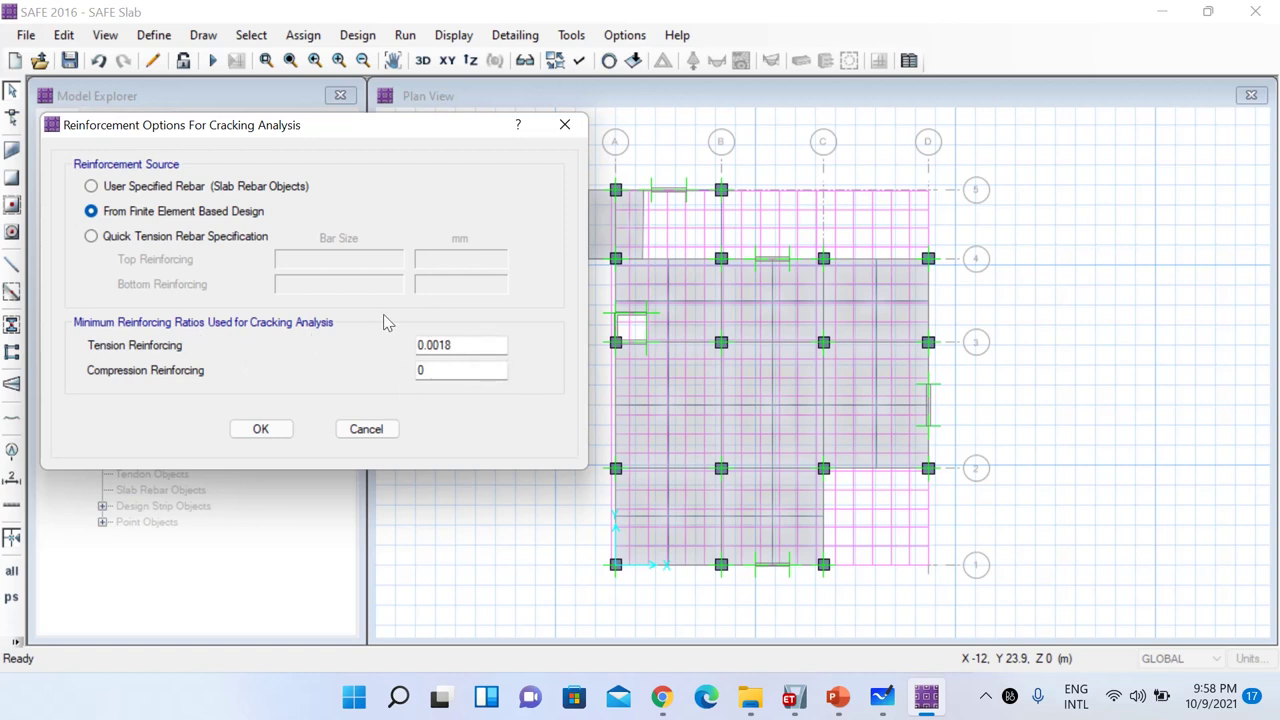
pyautogui.click(274, 434)
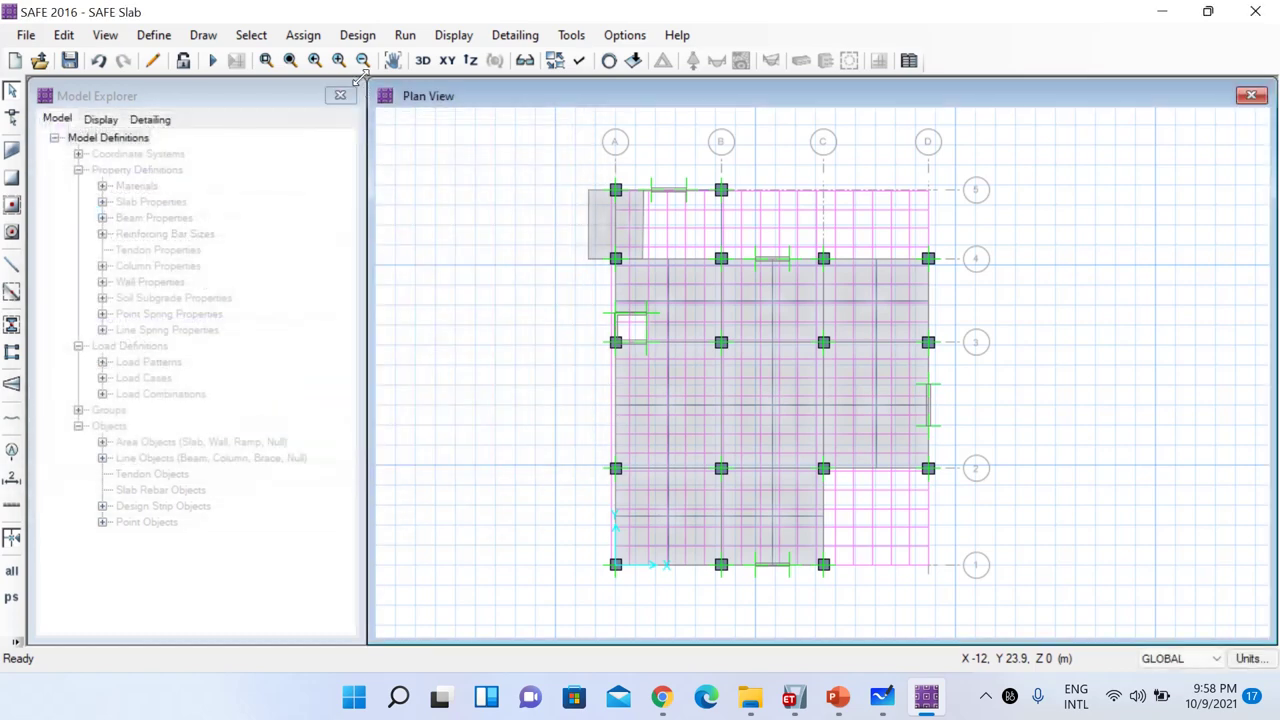
# Set the design code to IS 456-2000 in the design preferences
pyautogui.click(368, 40)
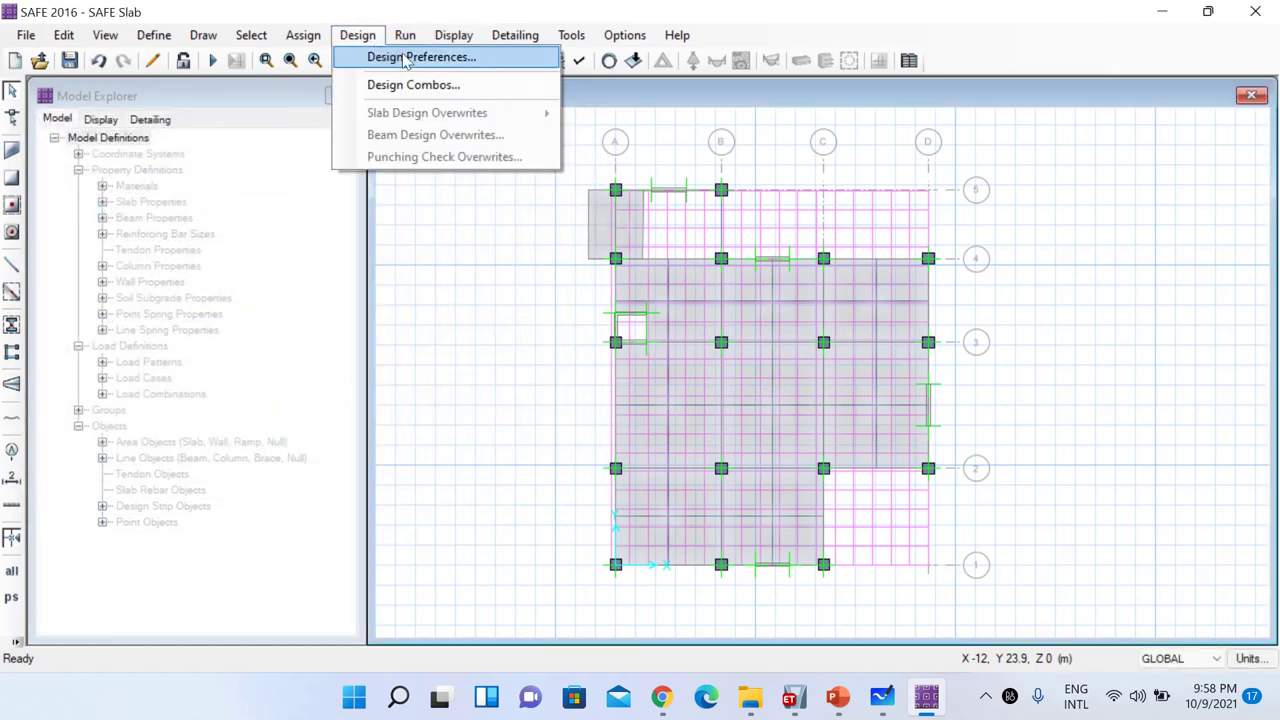
pyautogui.click(436, 60)
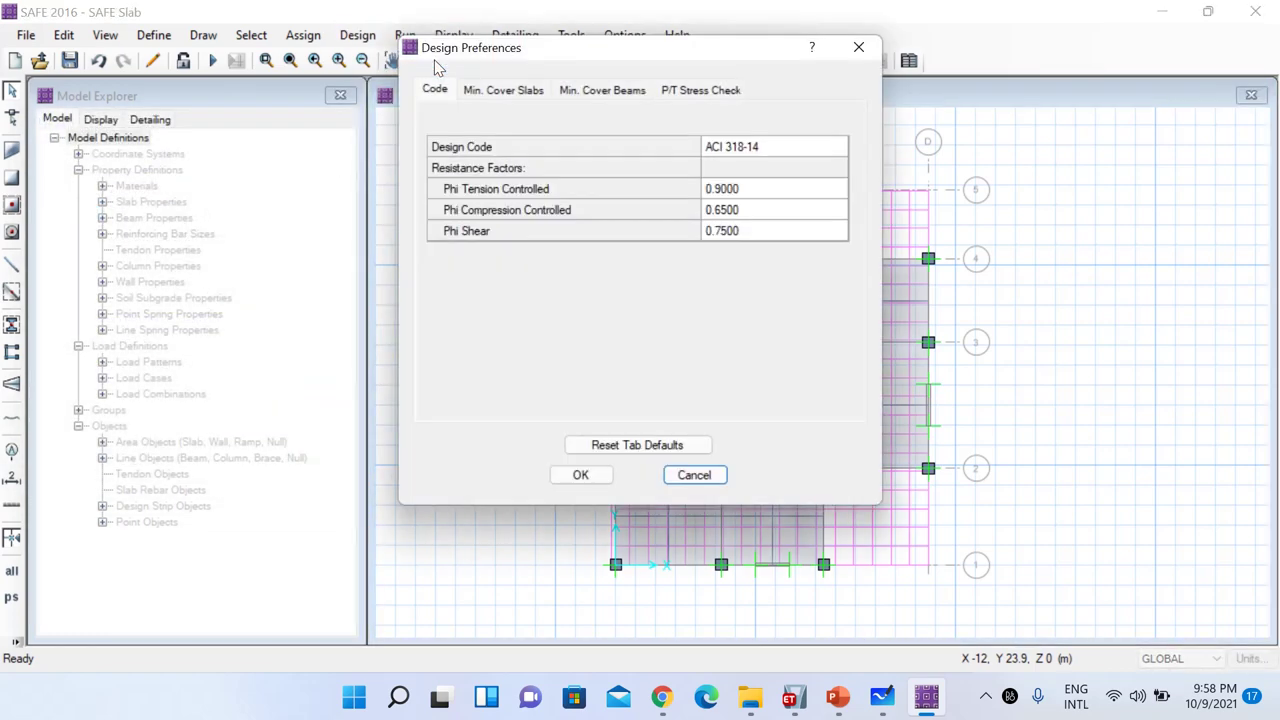
pyautogui.click(771, 148)
pyautogui.click(838, 150)
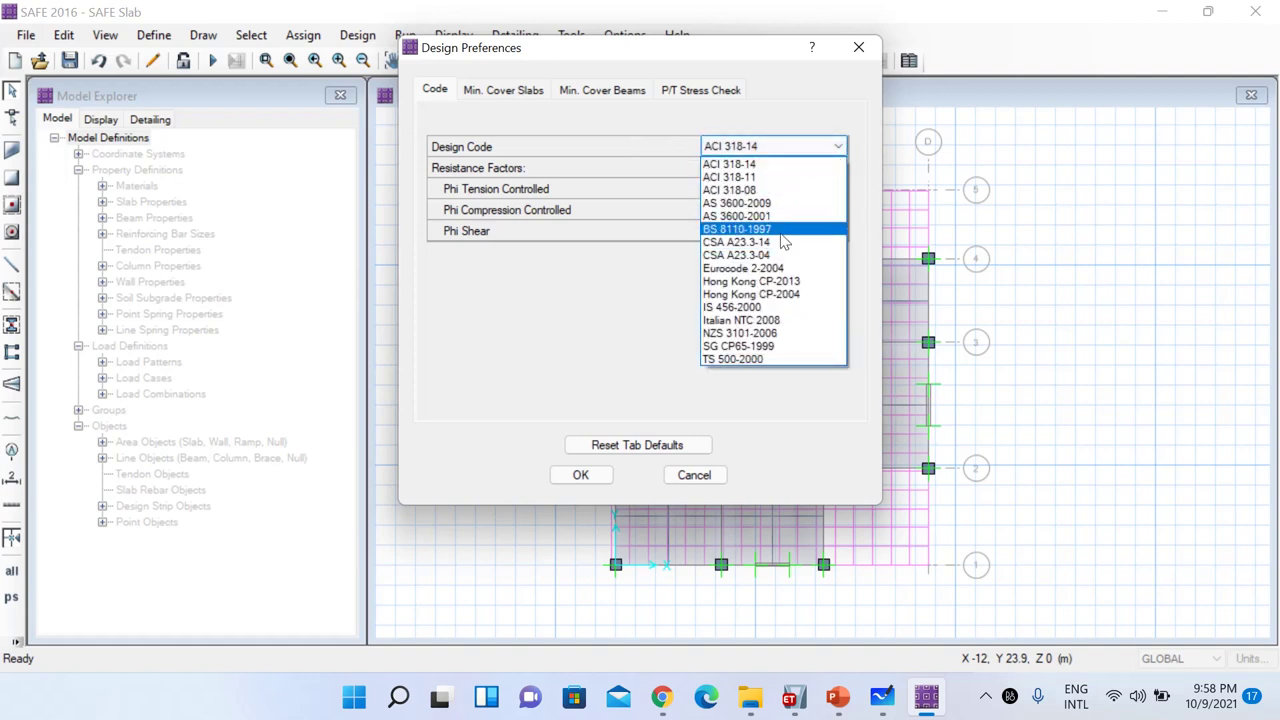
pyautogui.click(758, 308)
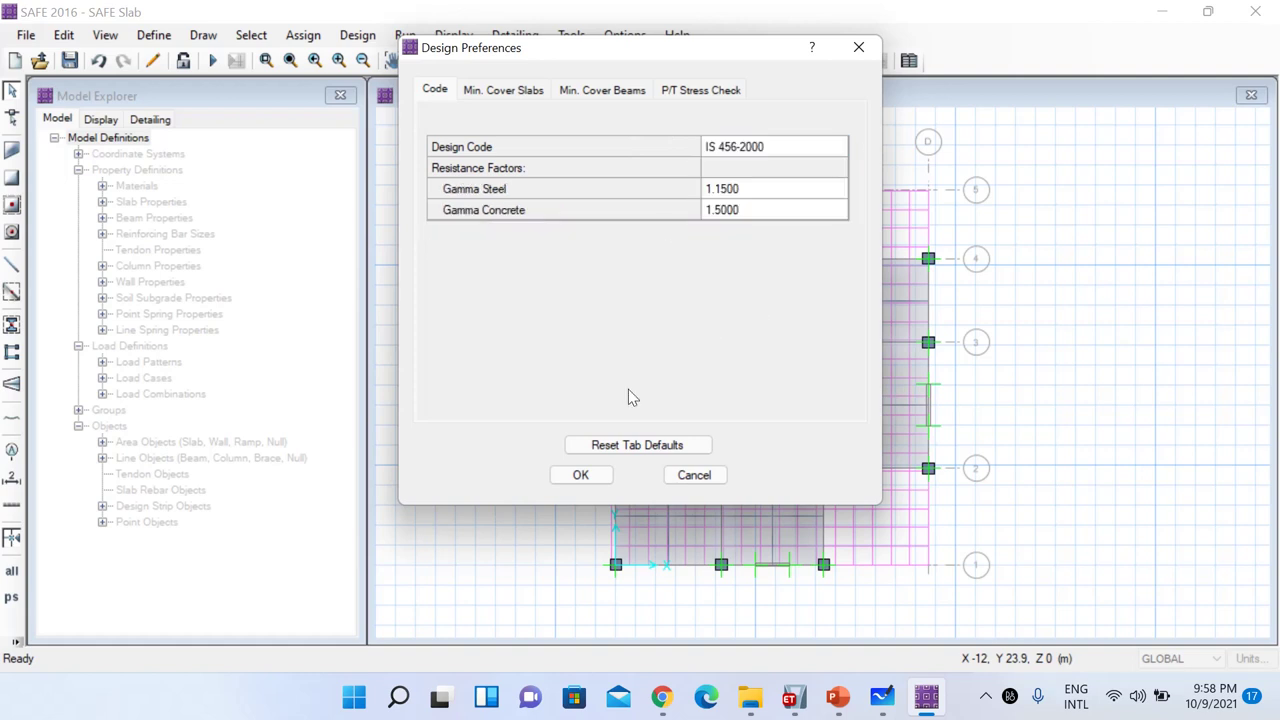
pyautogui.click(580, 475)
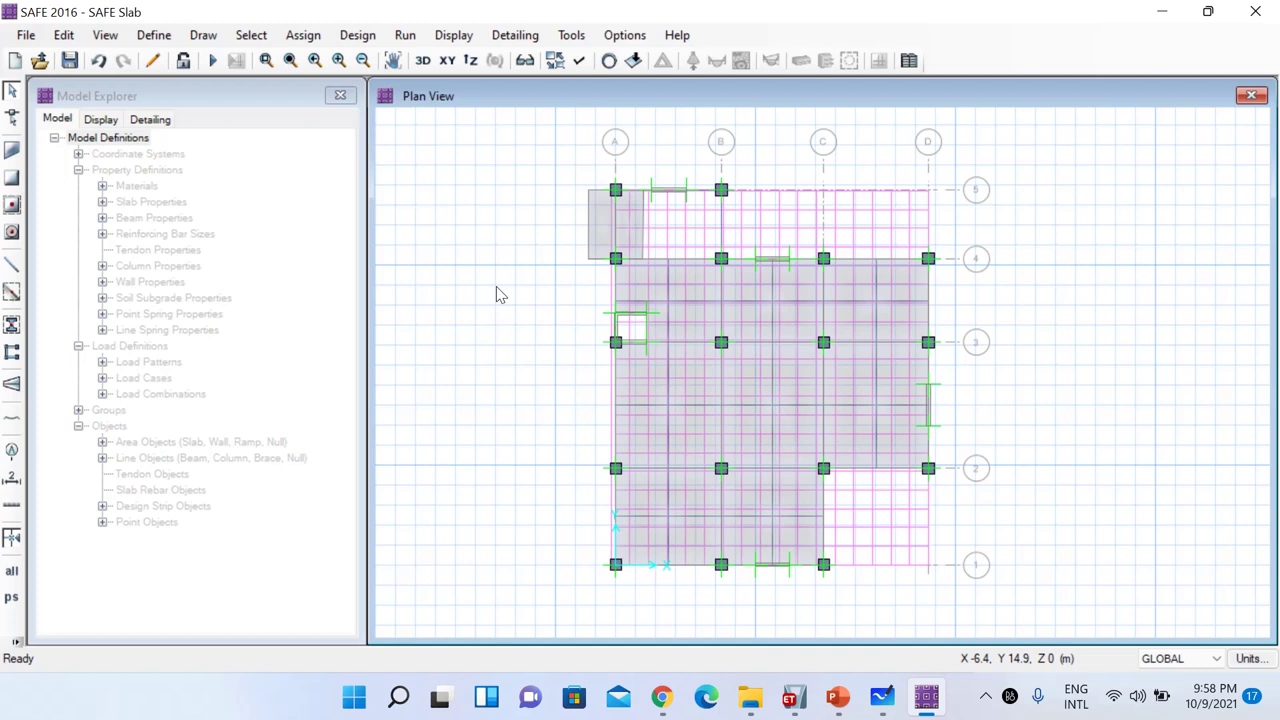
# Run the analysis of the slab model without the design
pyautogui.click(404, 36)
pyautogui.click(451, 60)
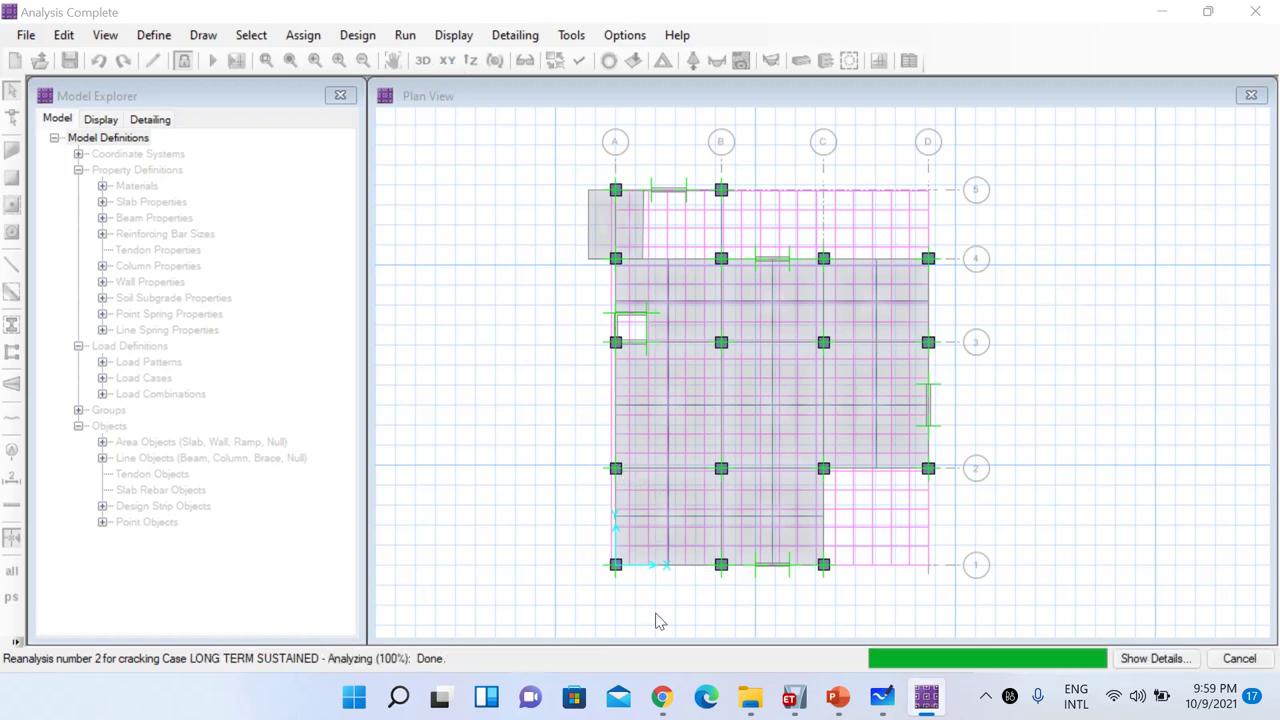
pyautogui.moveTo(845, 705)
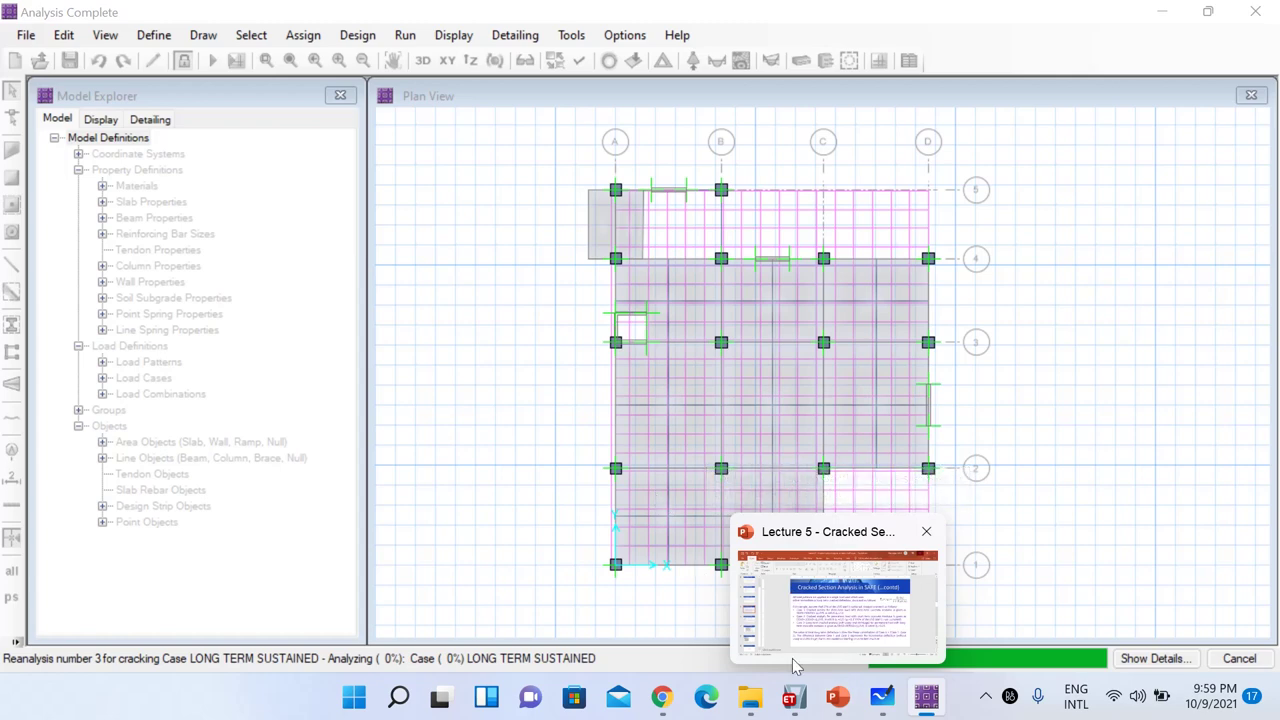
pyautogui.hotkey('alt', 'Tab')
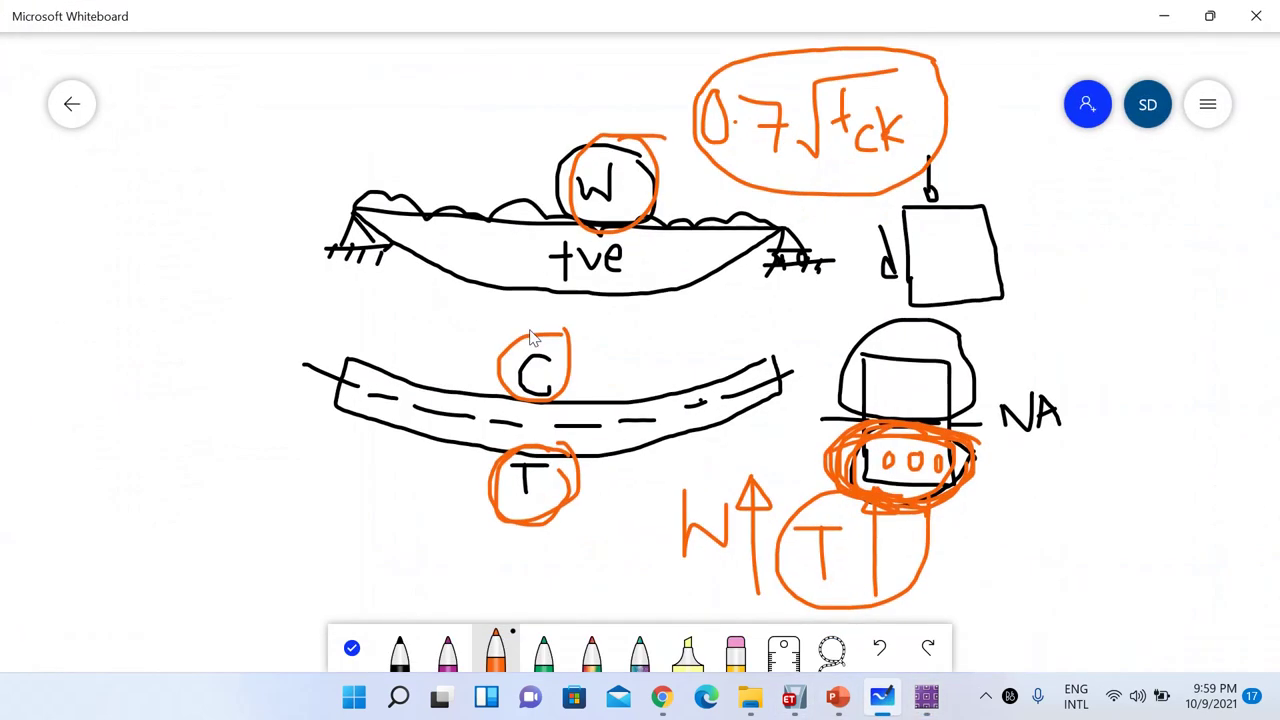
pyautogui.keyDown('ctrl'); pyautogui.scroll(-2, 447, 353); pyautogui.keyUp('ctrl')
pyautogui.keyDown('ctrl'); pyautogui.scroll(-3, 447, 353); pyautogui.keyUp('ctrl')
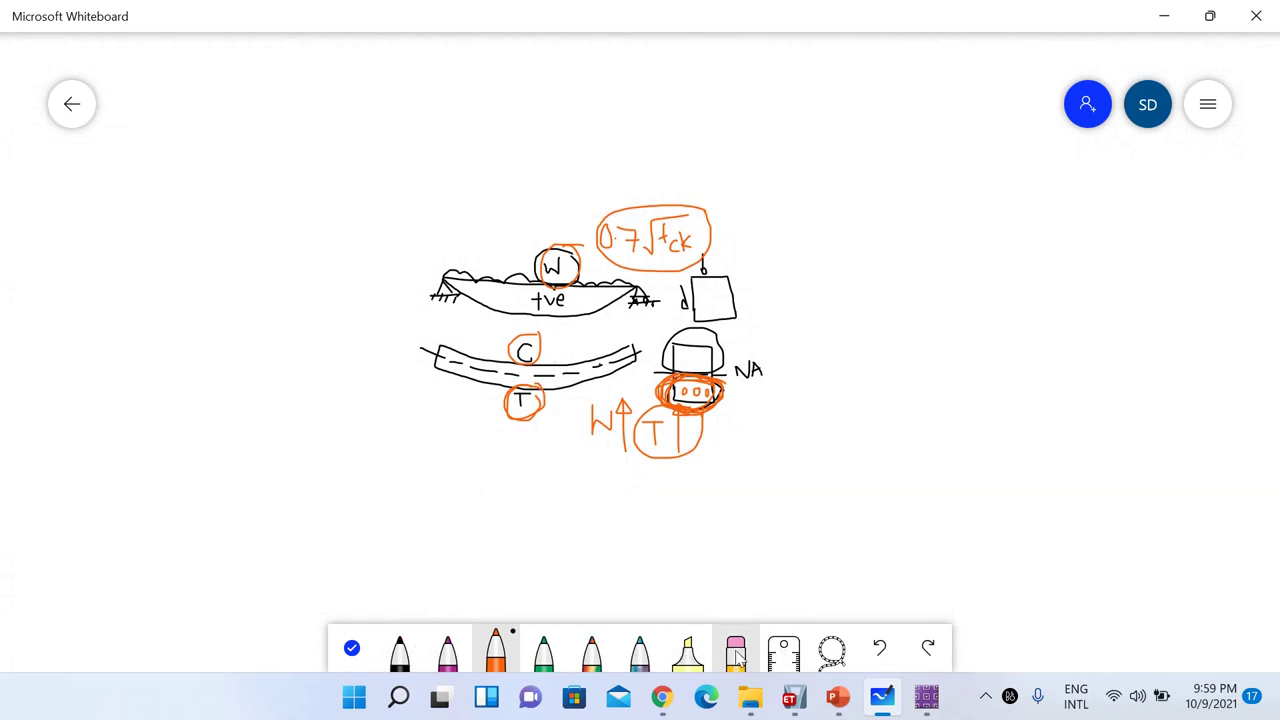
pyautogui.click(1164, 16)
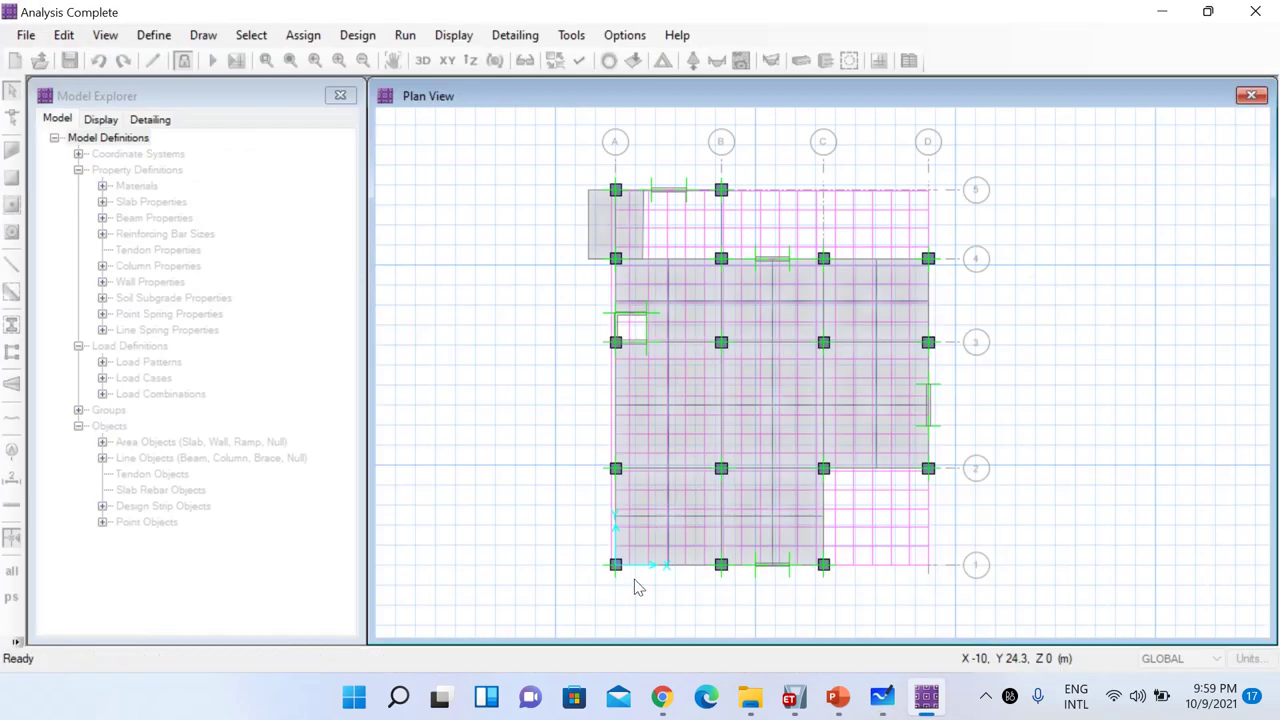
pyautogui.moveTo(908, 369)
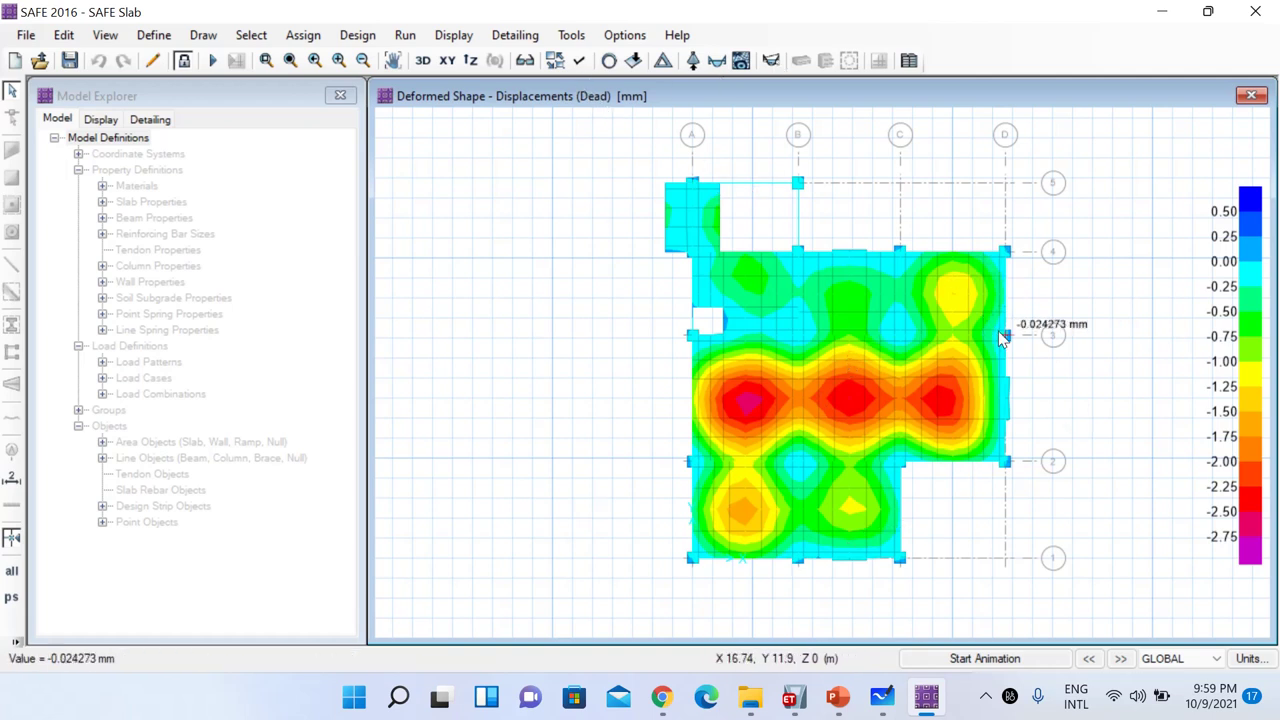
pyautogui.moveTo(931, 354); pyautogui.dragTo(790, 465, button='middle')
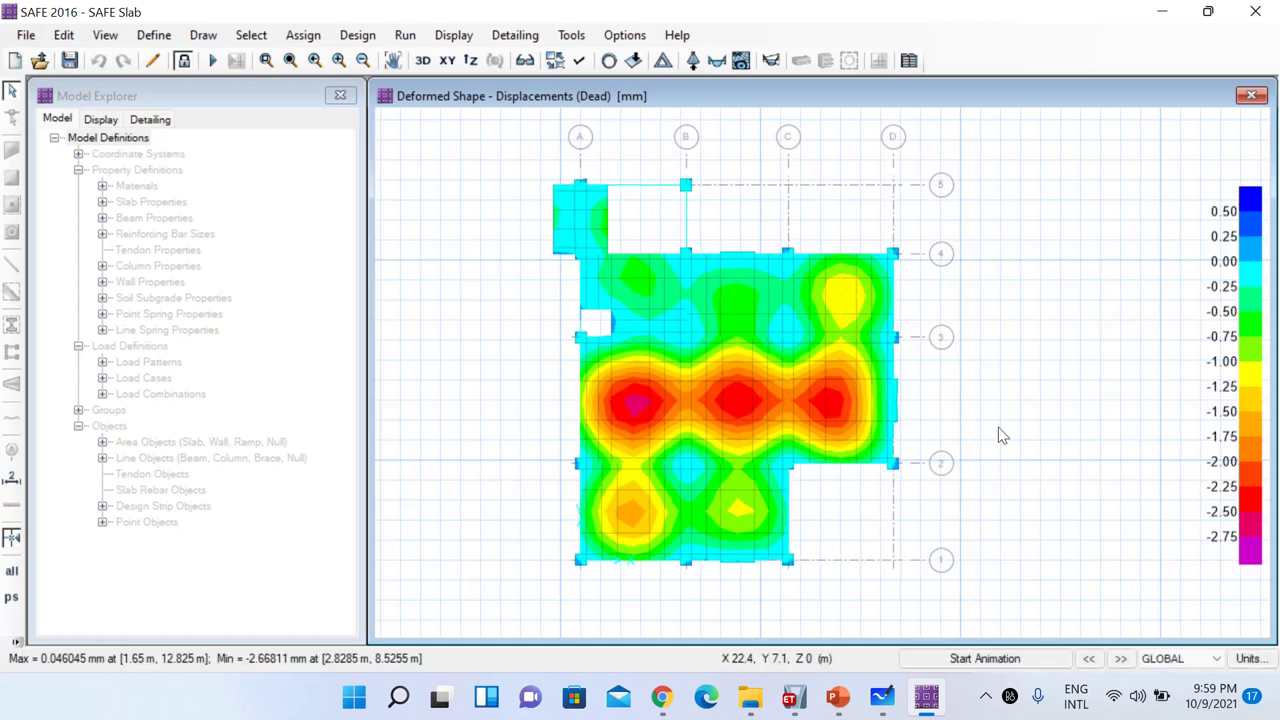
pyautogui.click(453, 35)
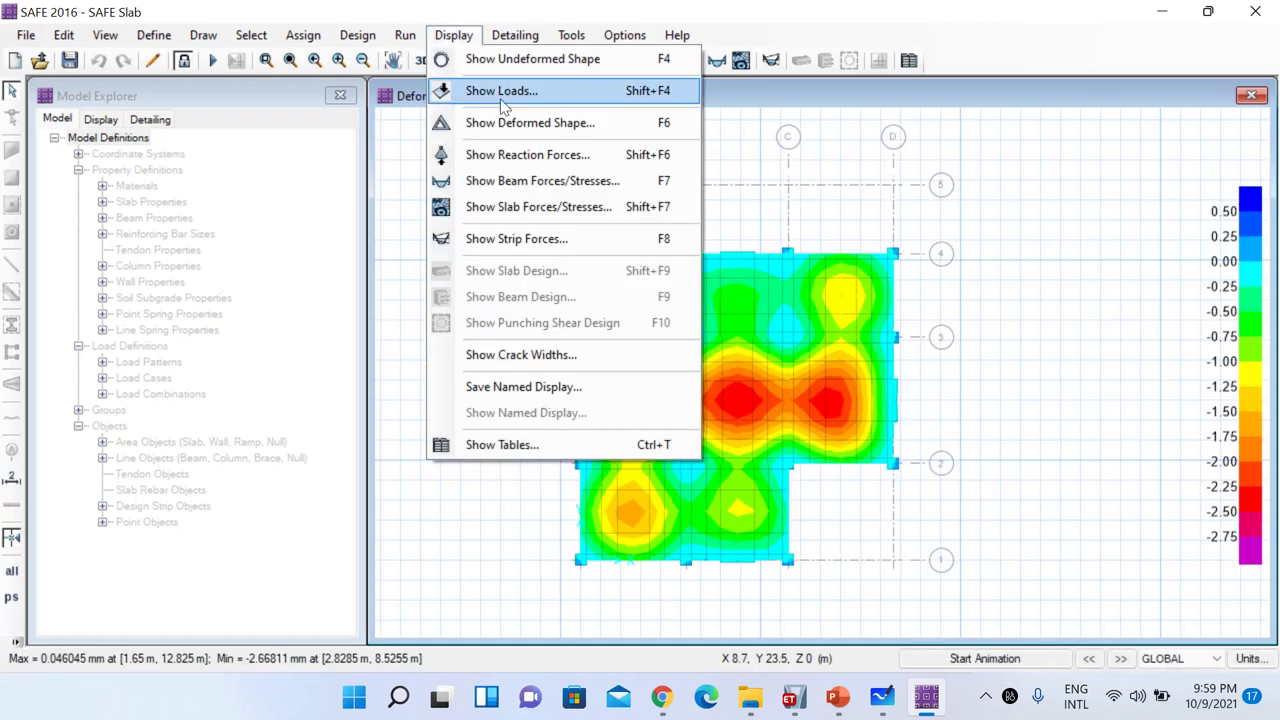
pyautogui.click(636, 123)
pyautogui.moveTo(638, 149); pyautogui.dragTo(300, 132)
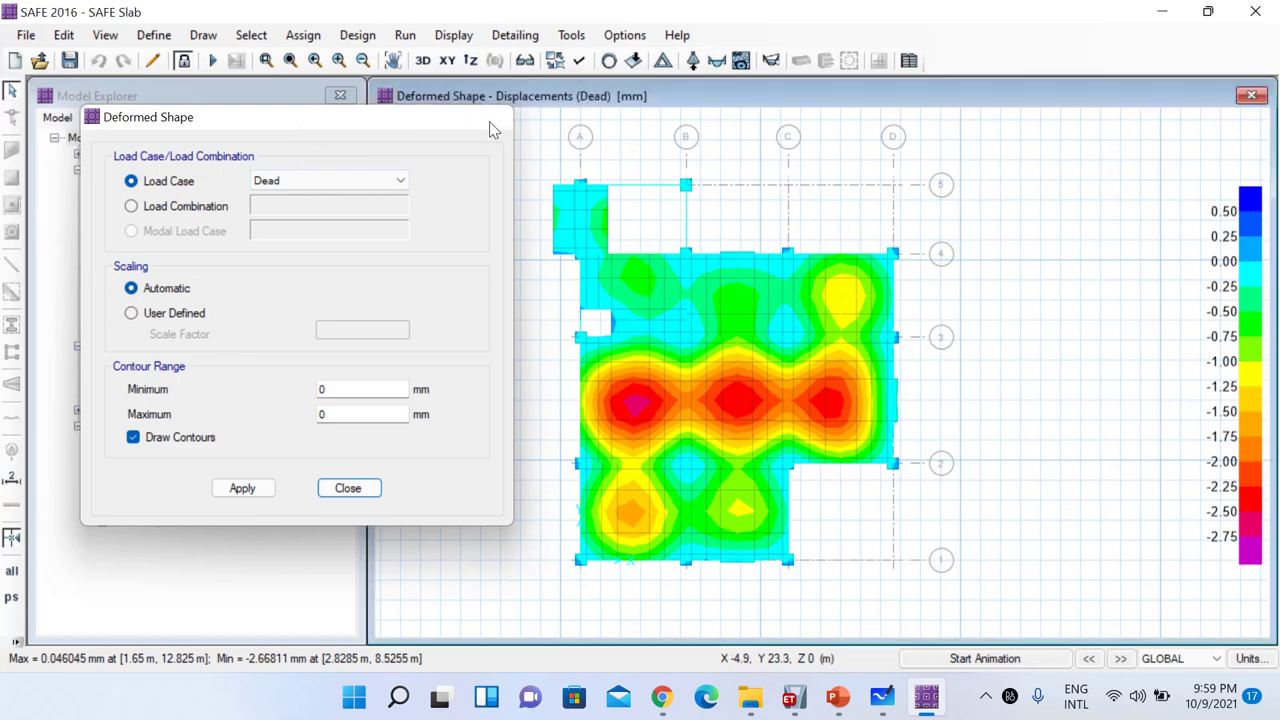
pyautogui.click(491, 118)
# Display the slab's deformed shape contours for the load combination 1.0DL+1.0LL+1.0SIDL with automatic scaling
pyautogui.click(456, 36)
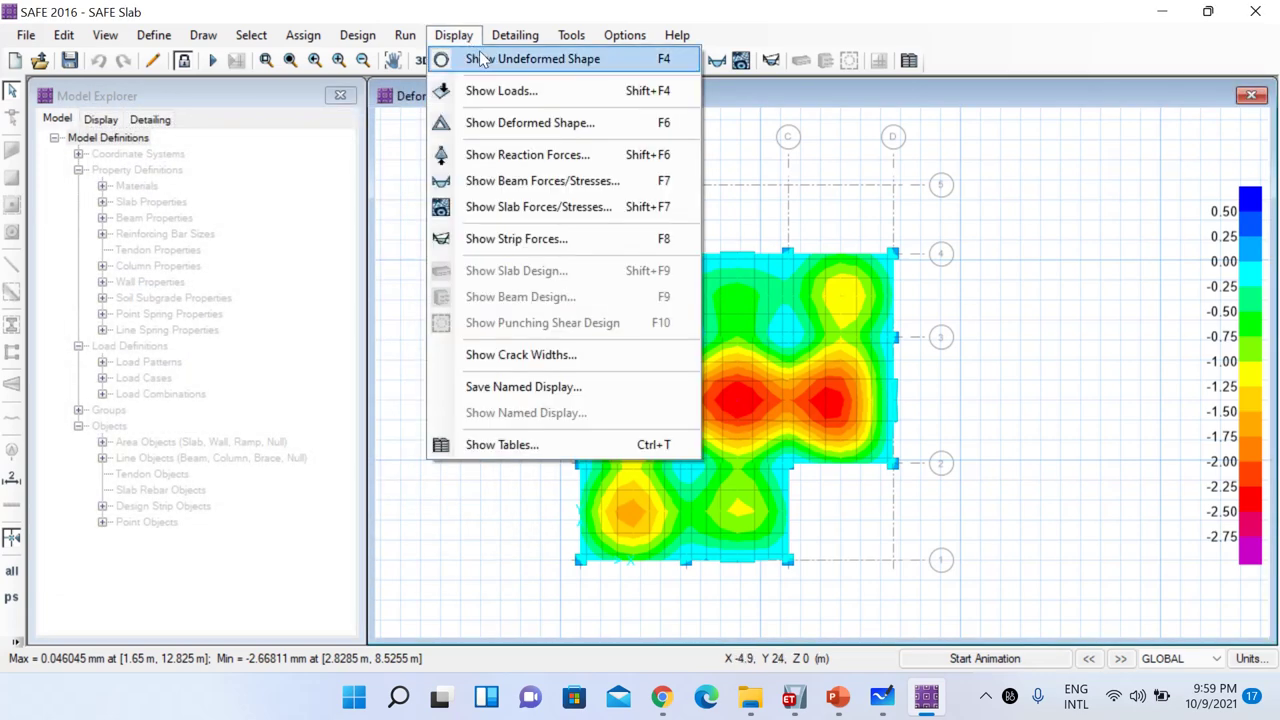
pyautogui.click(559, 130)
pyautogui.moveTo(600, 150); pyautogui.dragTo(229, 106)
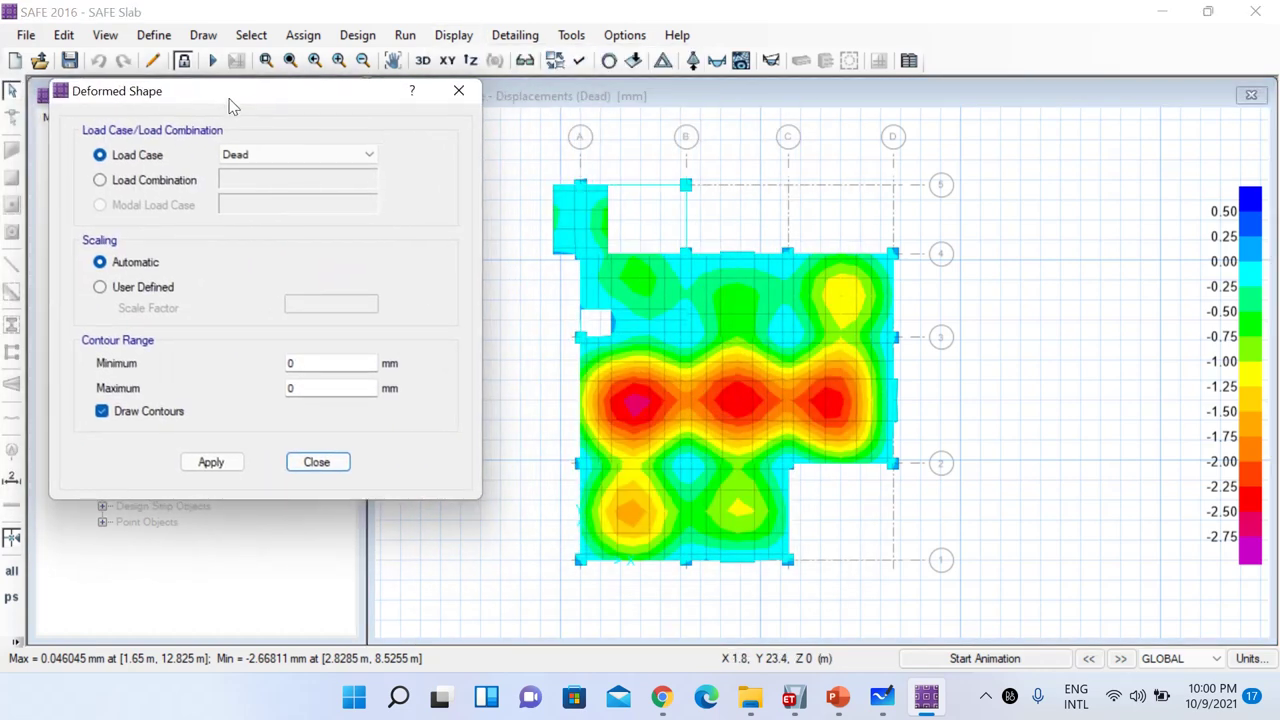
pyautogui.click(153, 181)
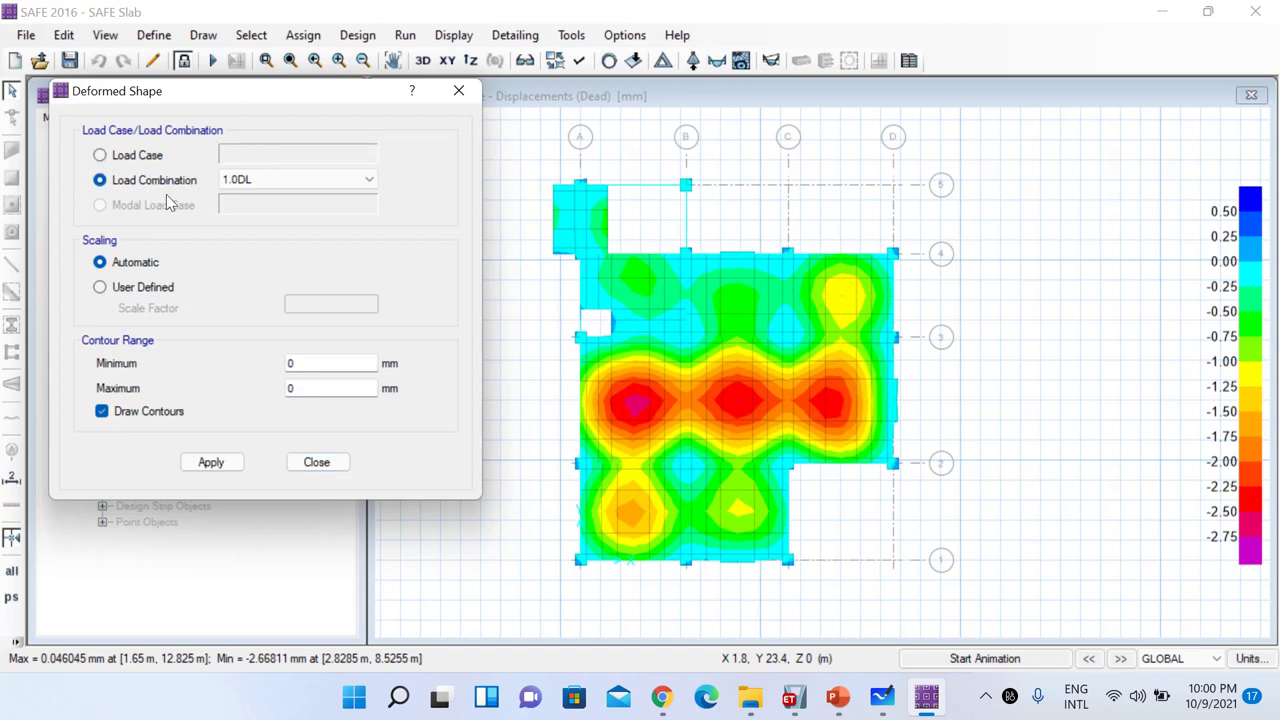
pyautogui.click(288, 181)
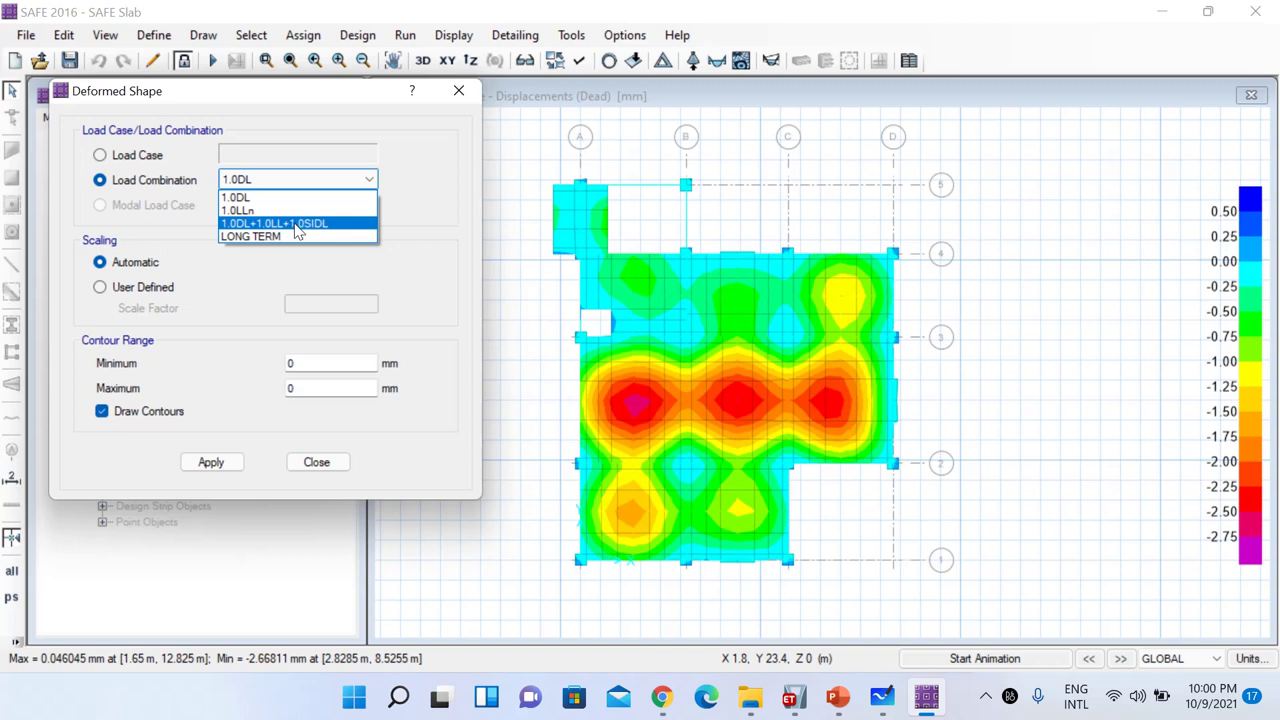
pyautogui.click(297, 229)
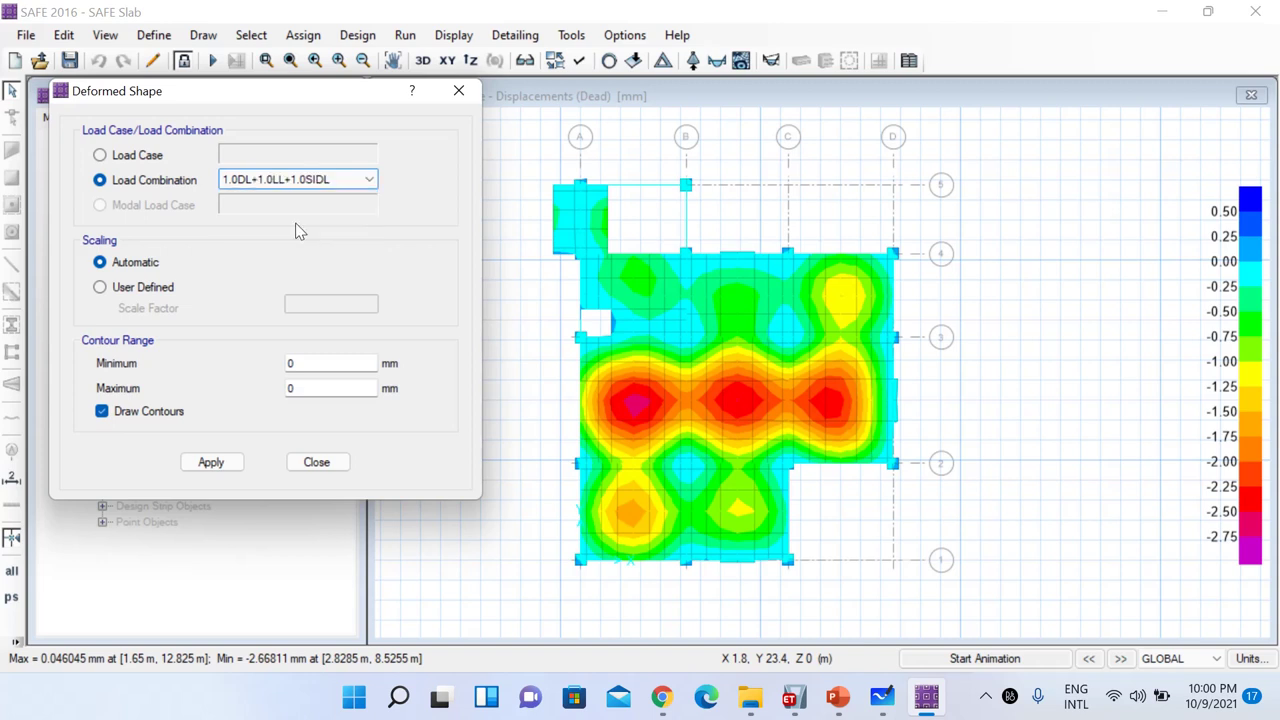
pyautogui.click(211, 462)
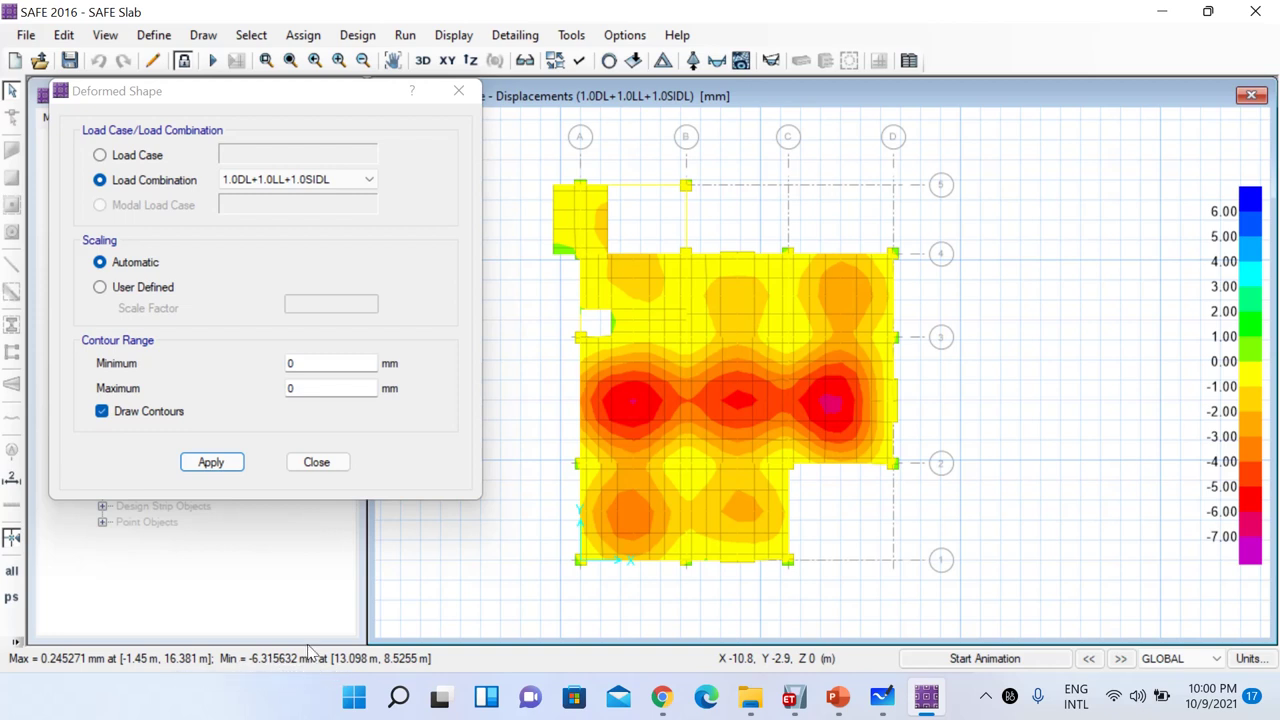
# Switch to a new Notepad file, write "Linear Load Combination - 6.31 mm" on the first line, and return to the SAFE model
pyautogui.click(400, 696)
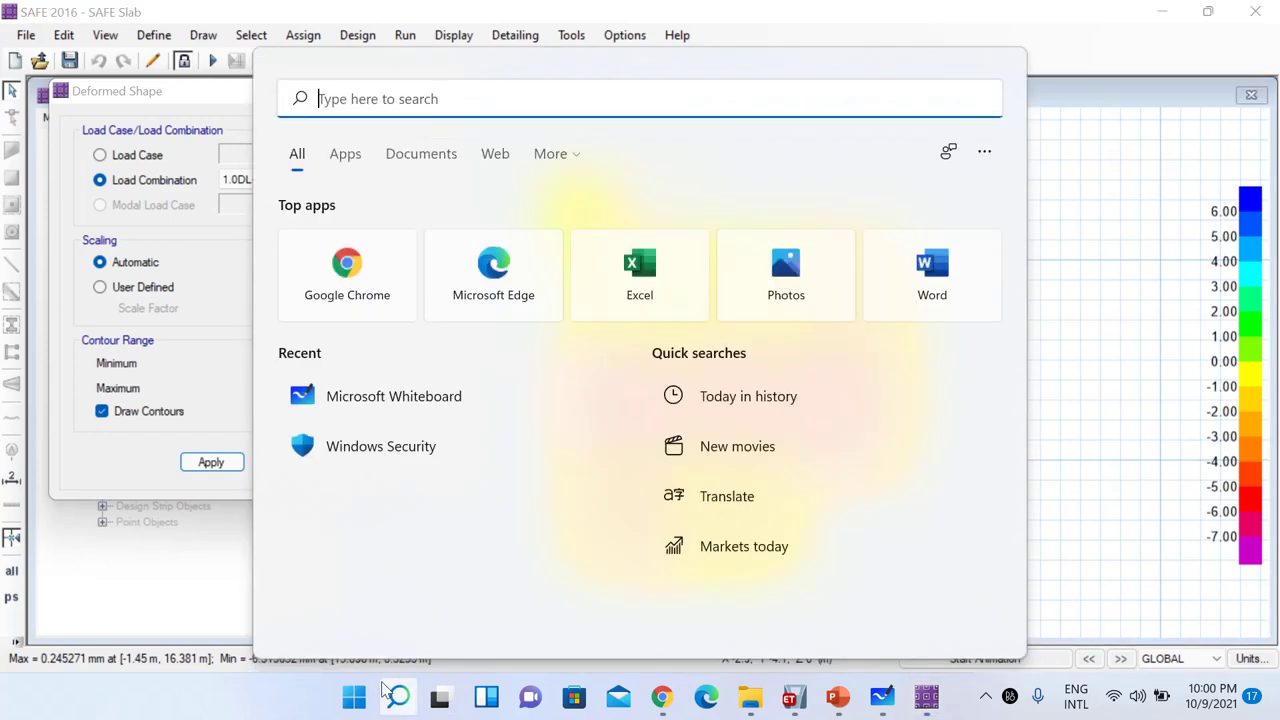
pyautogui.write('note')
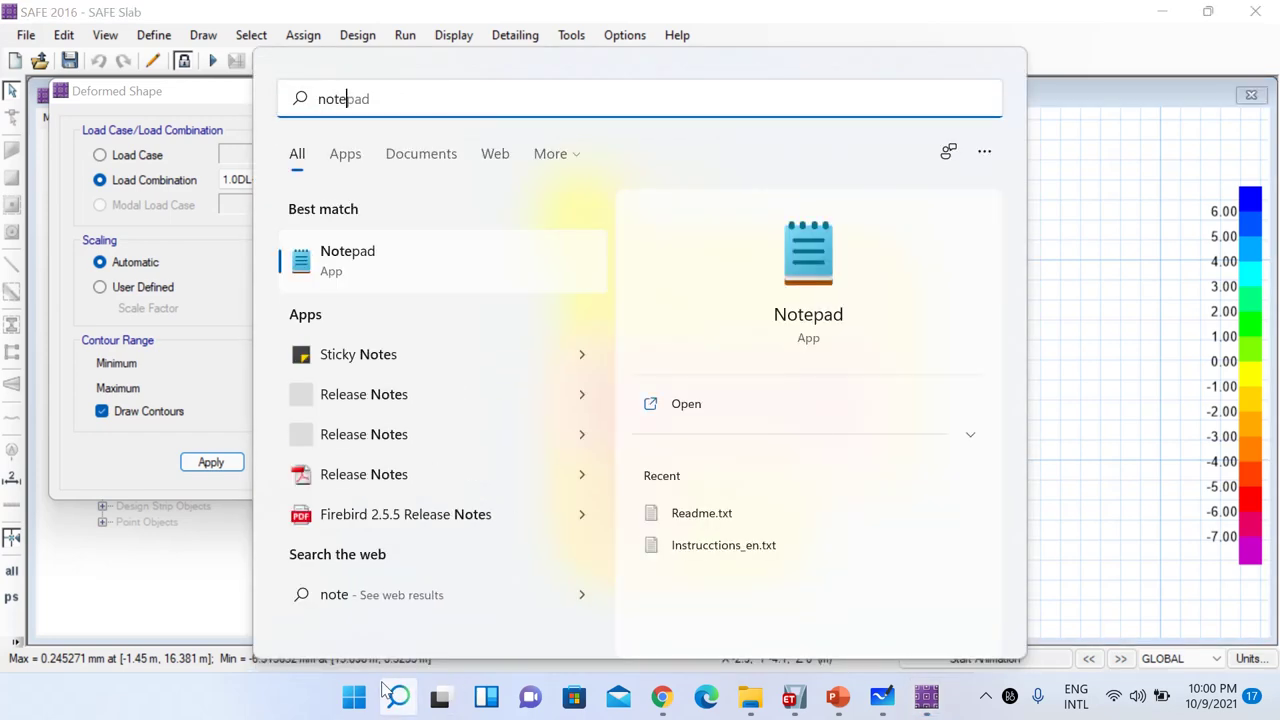
pyautogui.press('Return')
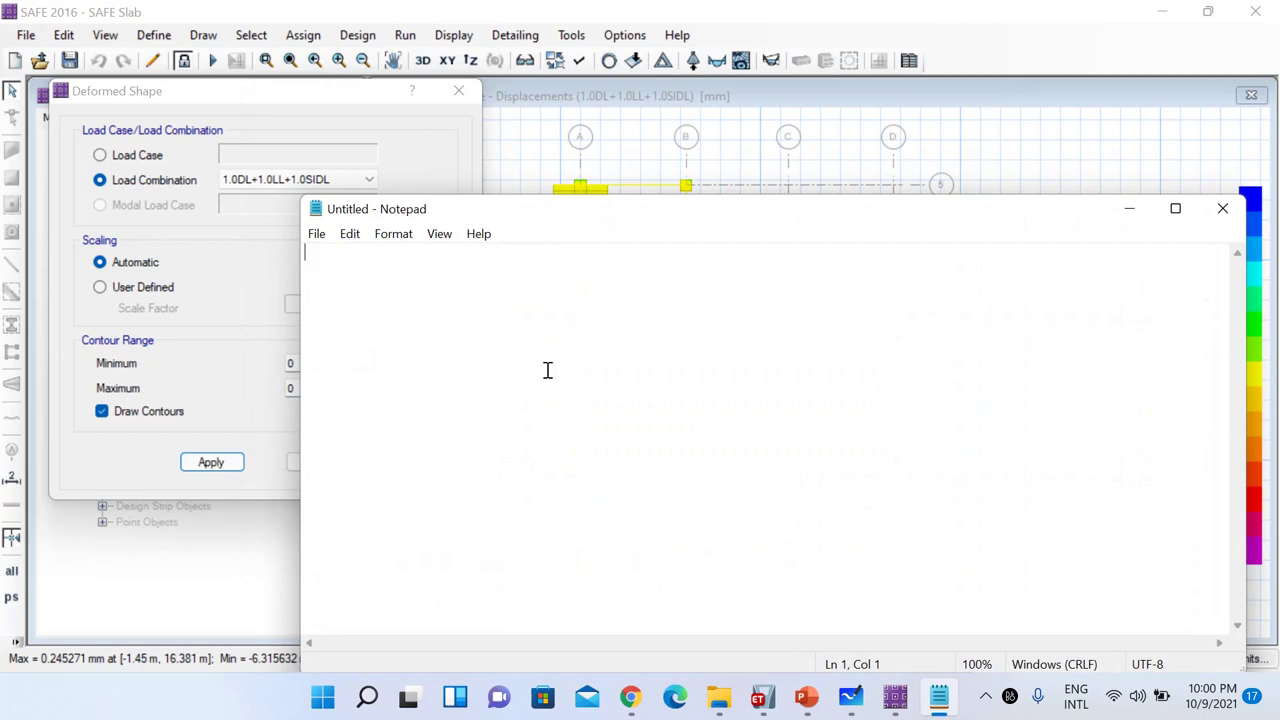
pyautogui.write('Linear Load Co')
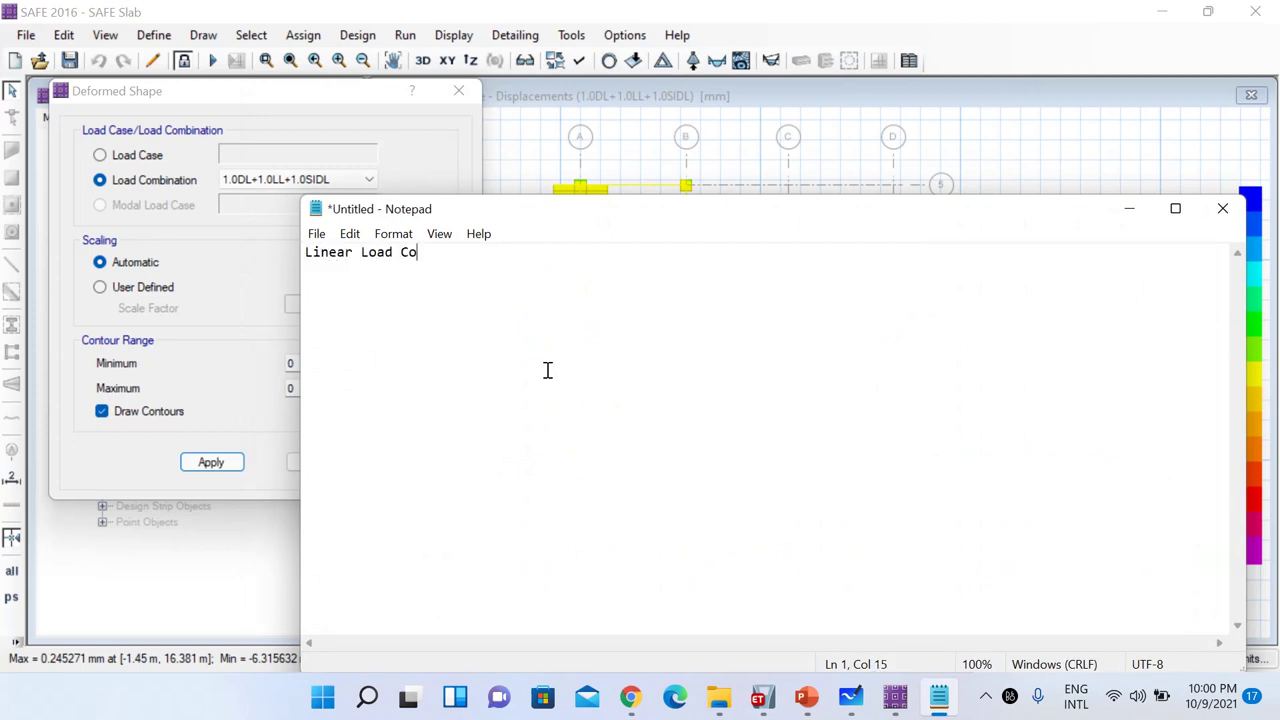
pyautogui.write('mbination - 6.31')
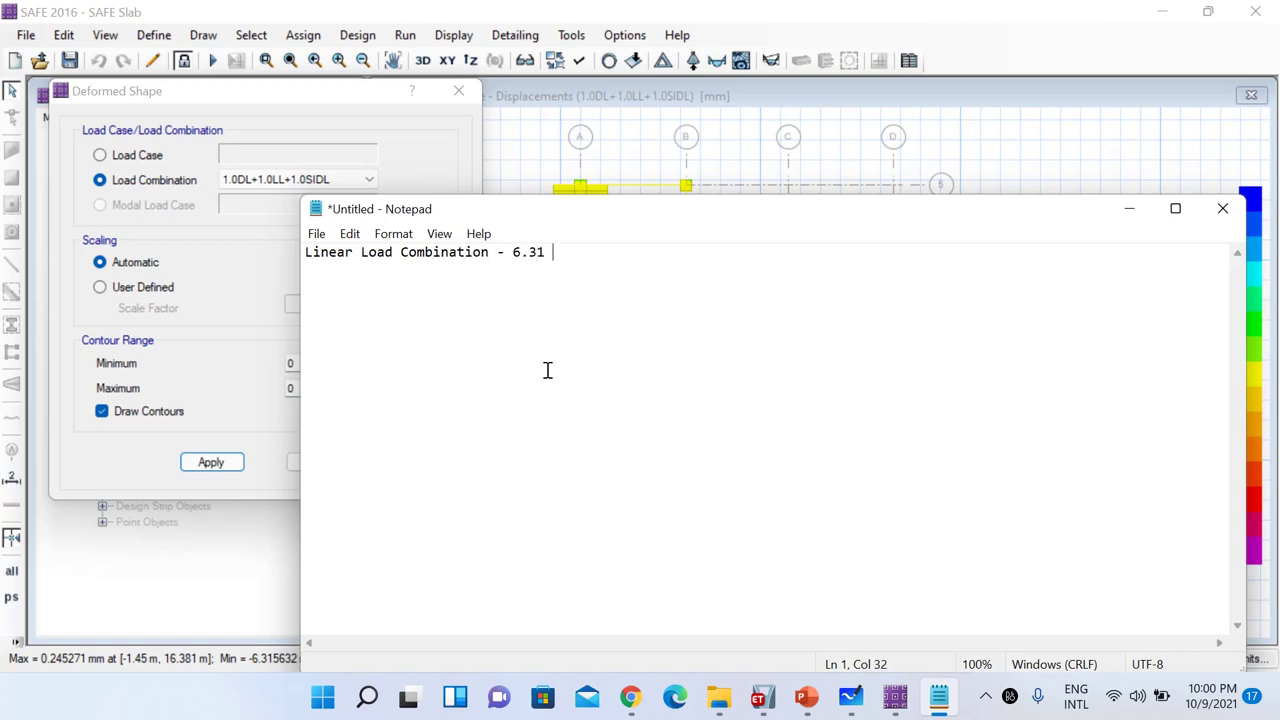
pyautogui.write('mm')
pyautogui.click(1130, 209)
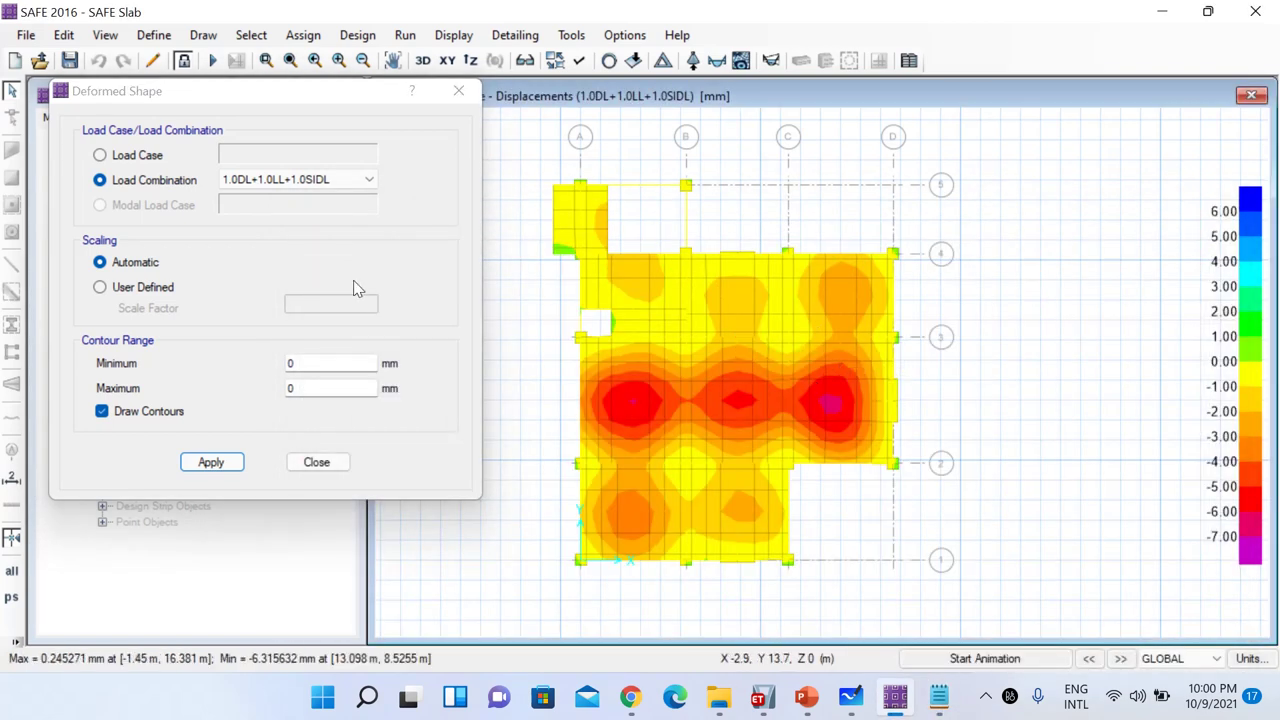
# Display the slab's deformed shape contours for the LONG TERM load combination
pyautogui.click(143, 162)
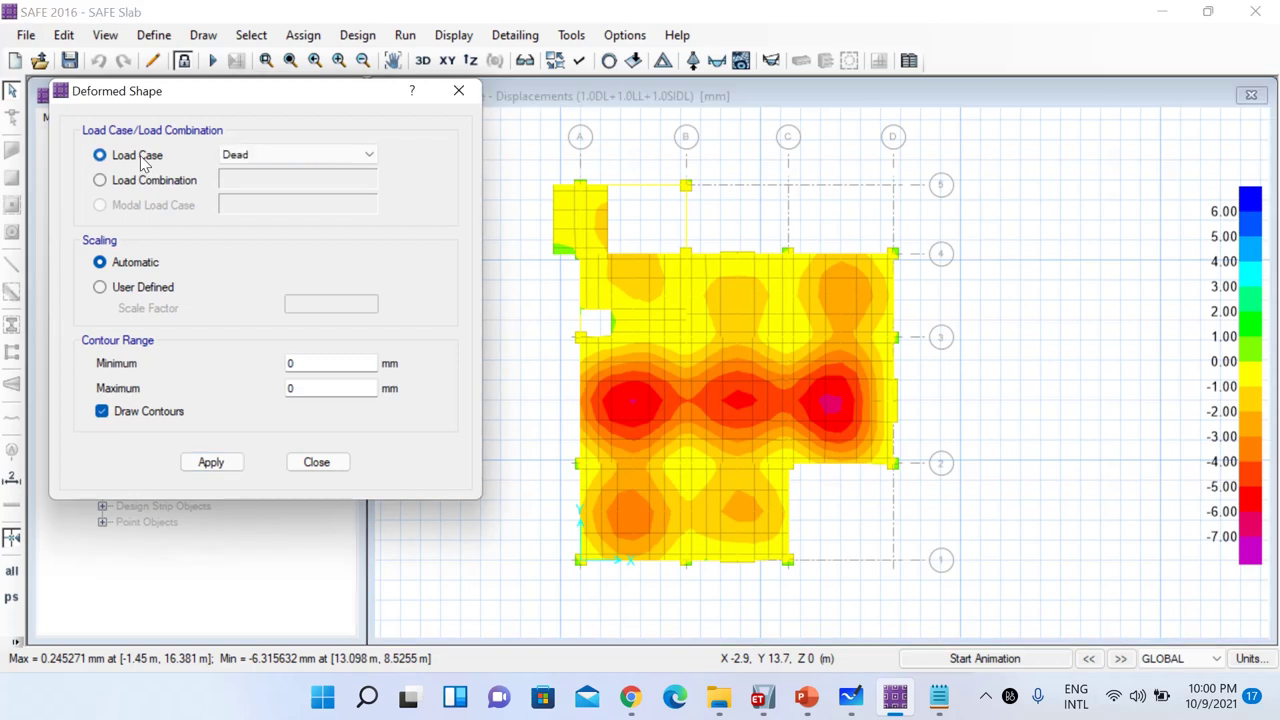
pyautogui.click(140, 180)
pyautogui.click(286, 182)
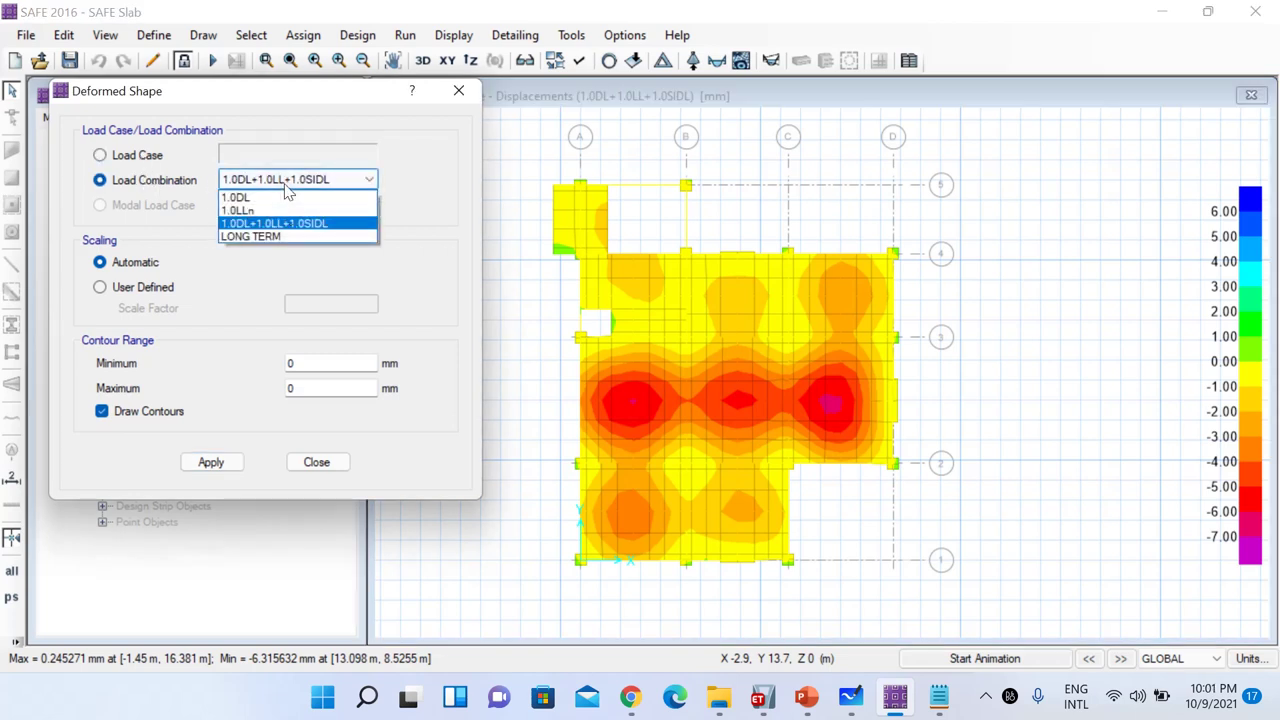
pyautogui.click(283, 236)
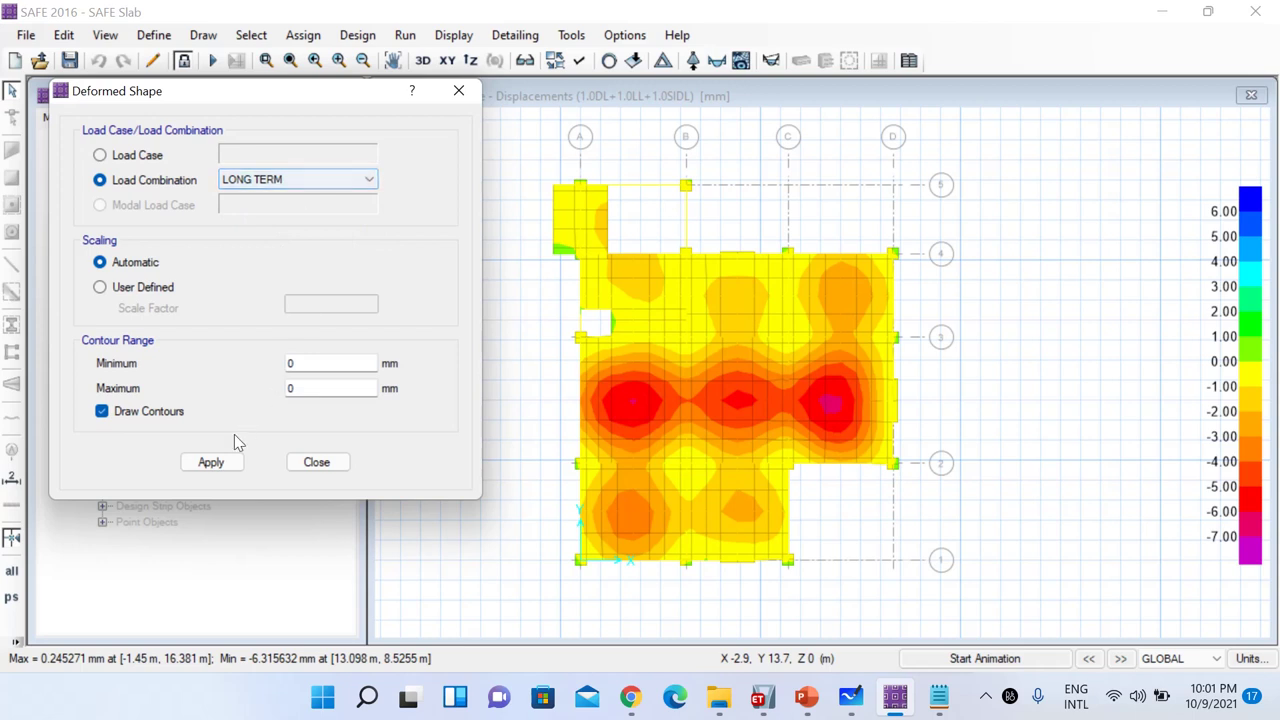
pyautogui.click(225, 468)
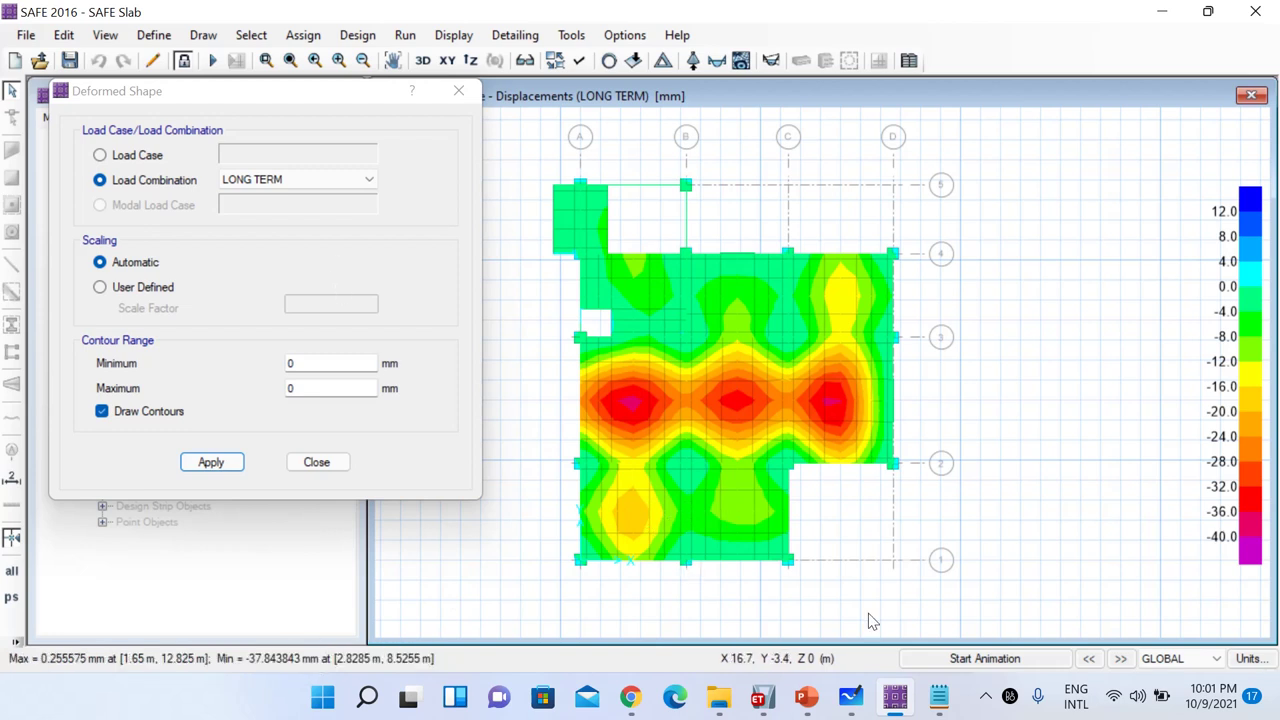
# Add the line "LONG TERM Load Combination - 37.84 mm" to the Notepad file and return to the SAFE model
pyautogui.click(938, 697)
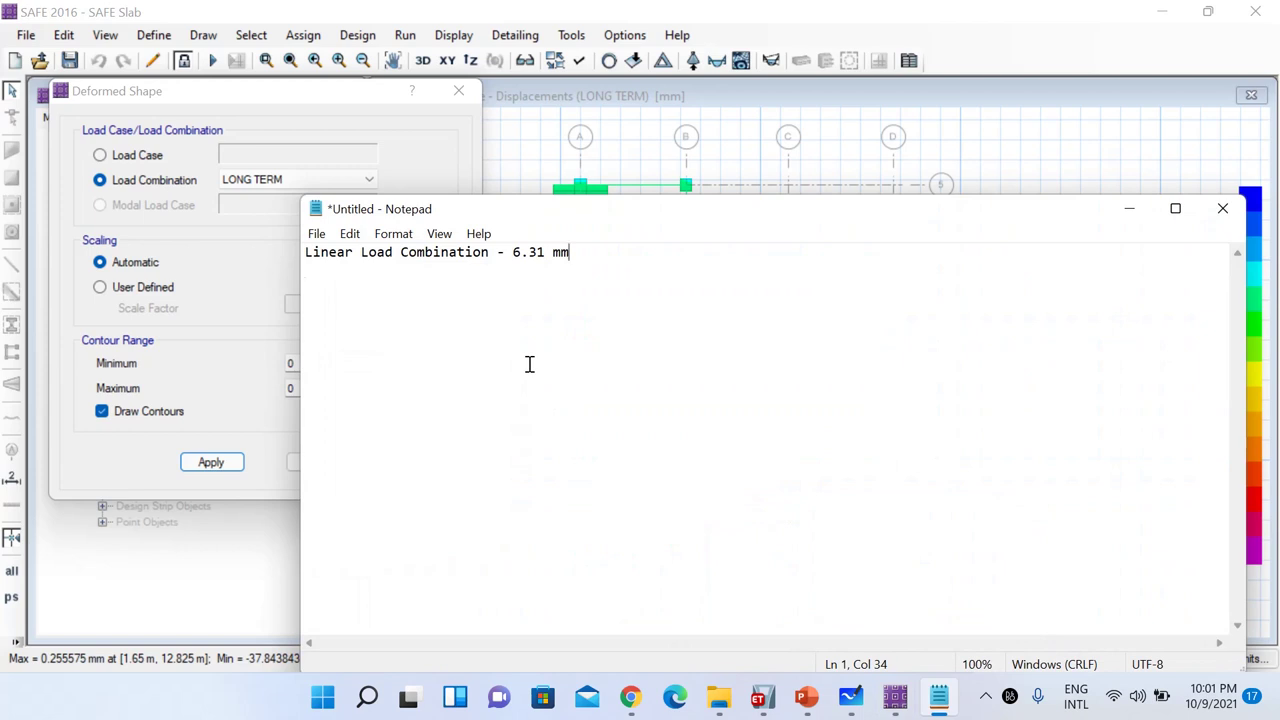
pyautogui.write('LONG TERM Load Combination -')
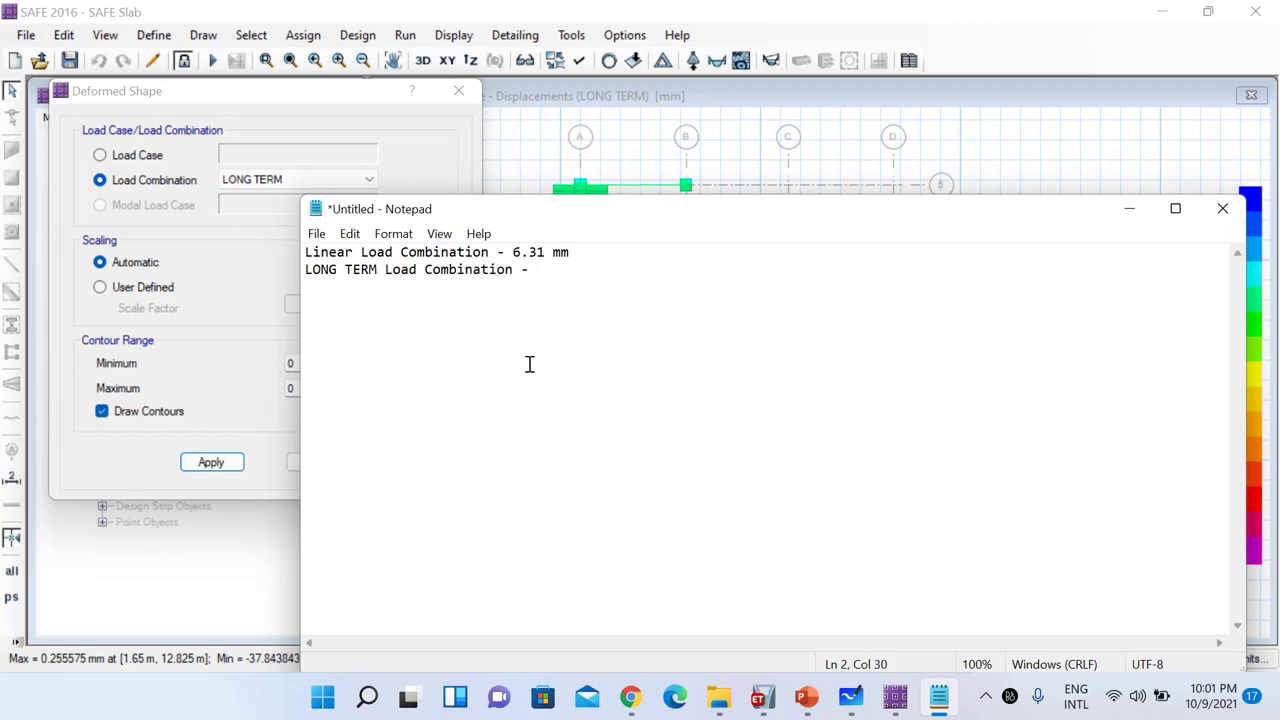
pyautogui.moveTo(575, 213); pyautogui.dragTo(737, 175)
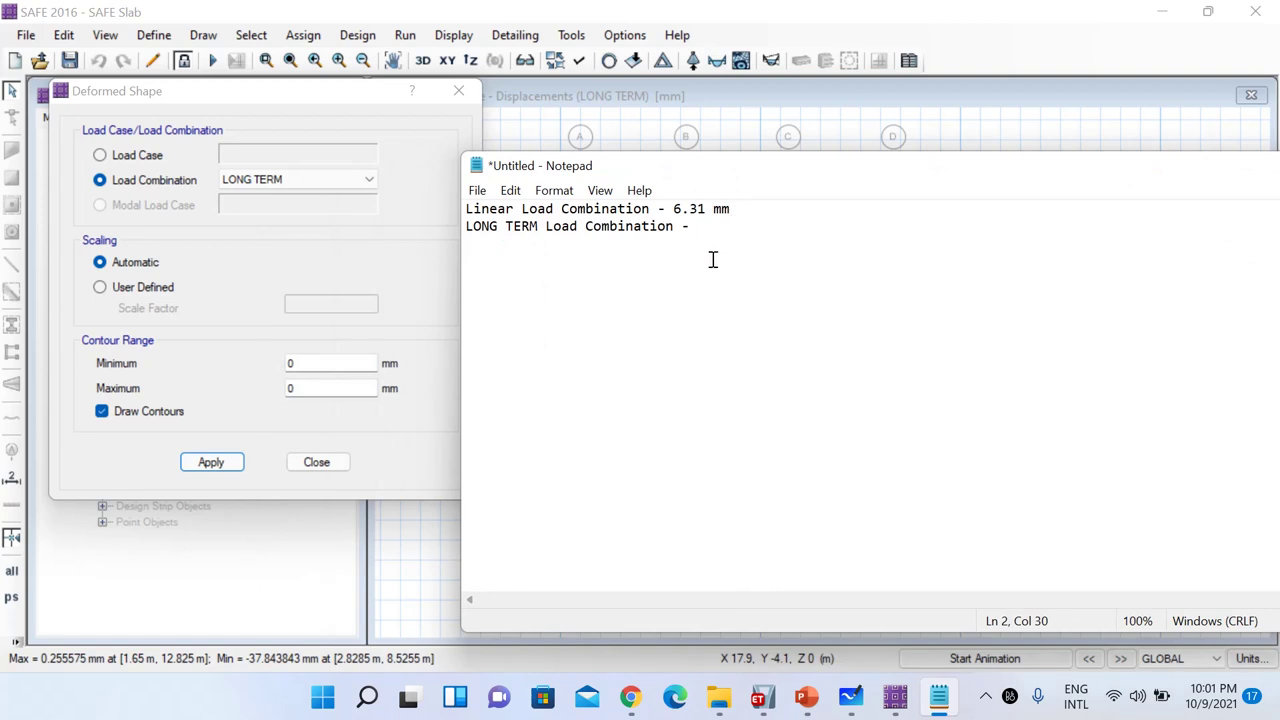
pyautogui.write('- 37.84 mm')
pyautogui.click(402, 156)
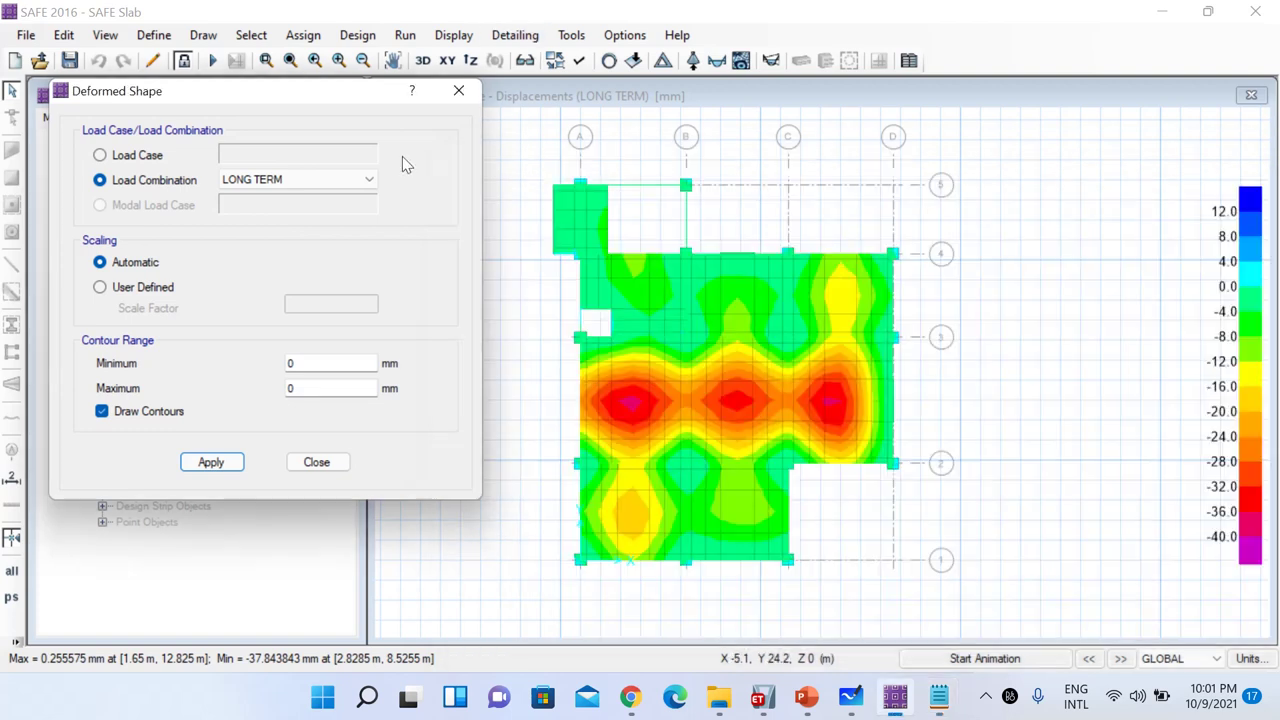
# Display the deformed shape for the LONG TERM SUSTAINED load case and examine the deflection at the peak near grid line A
pyautogui.click(148, 160)
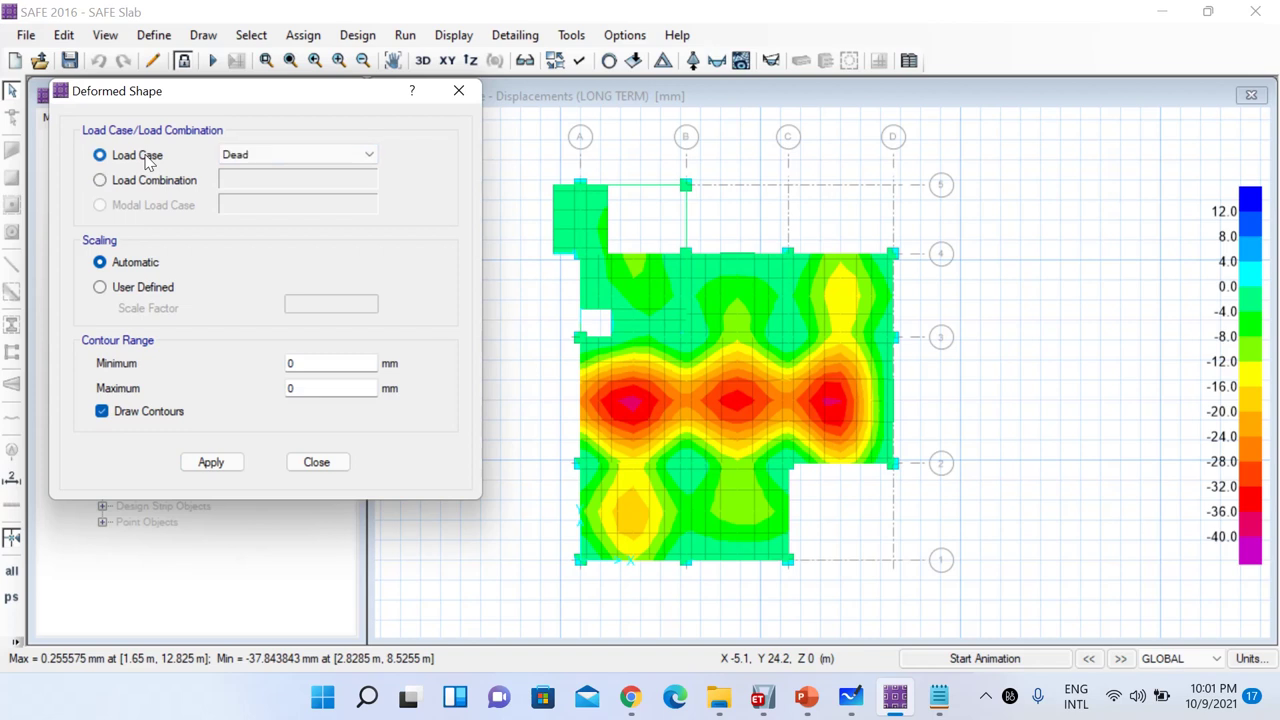
pyautogui.click(334, 154)
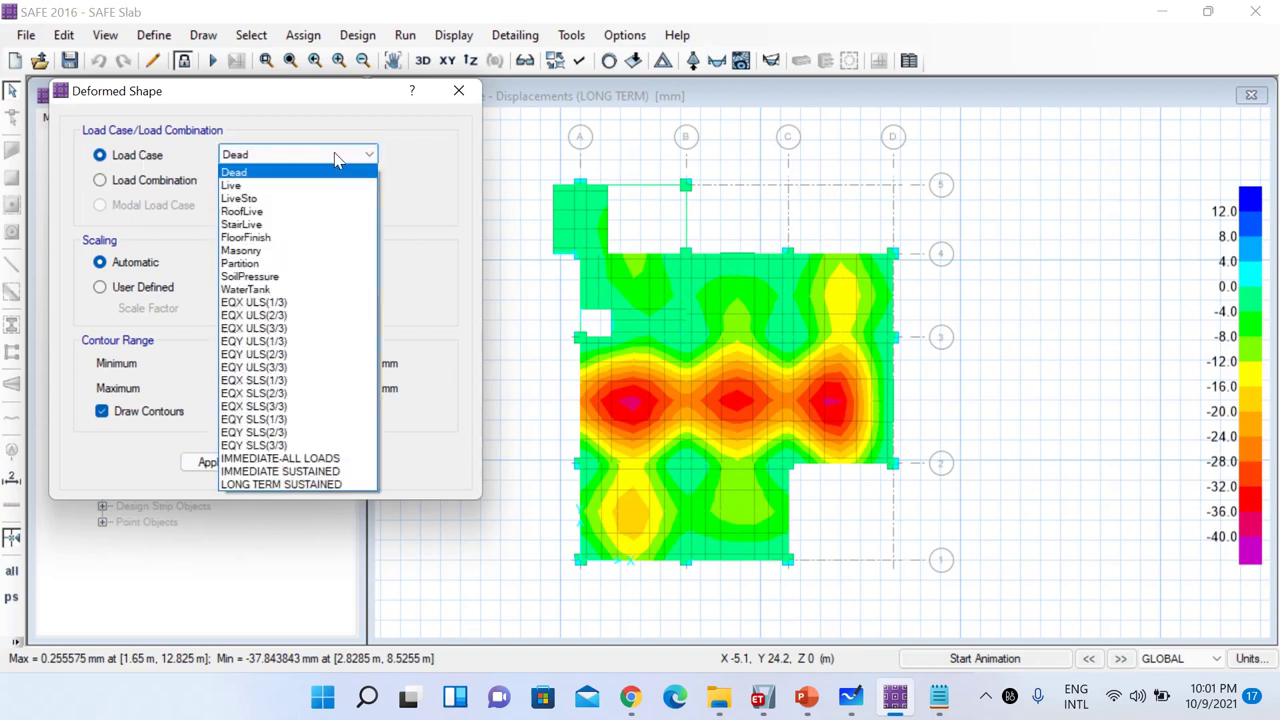
pyautogui.click(317, 485)
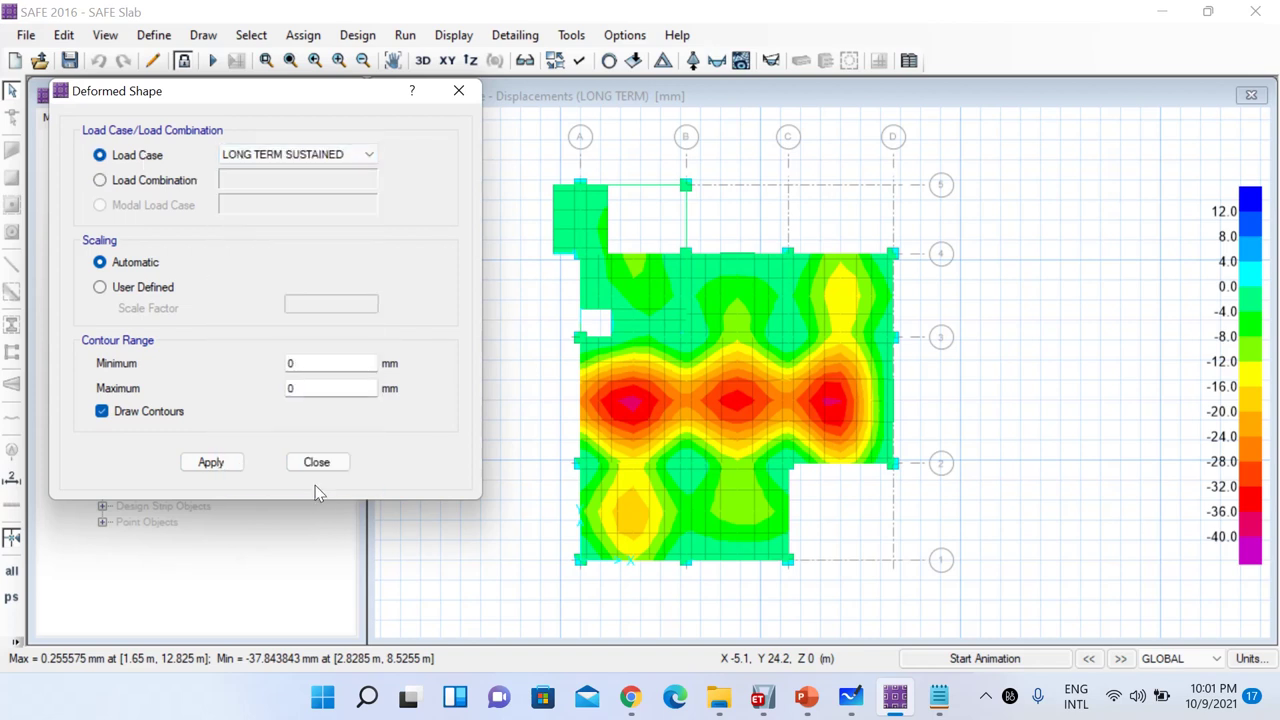
pyautogui.click(210, 463)
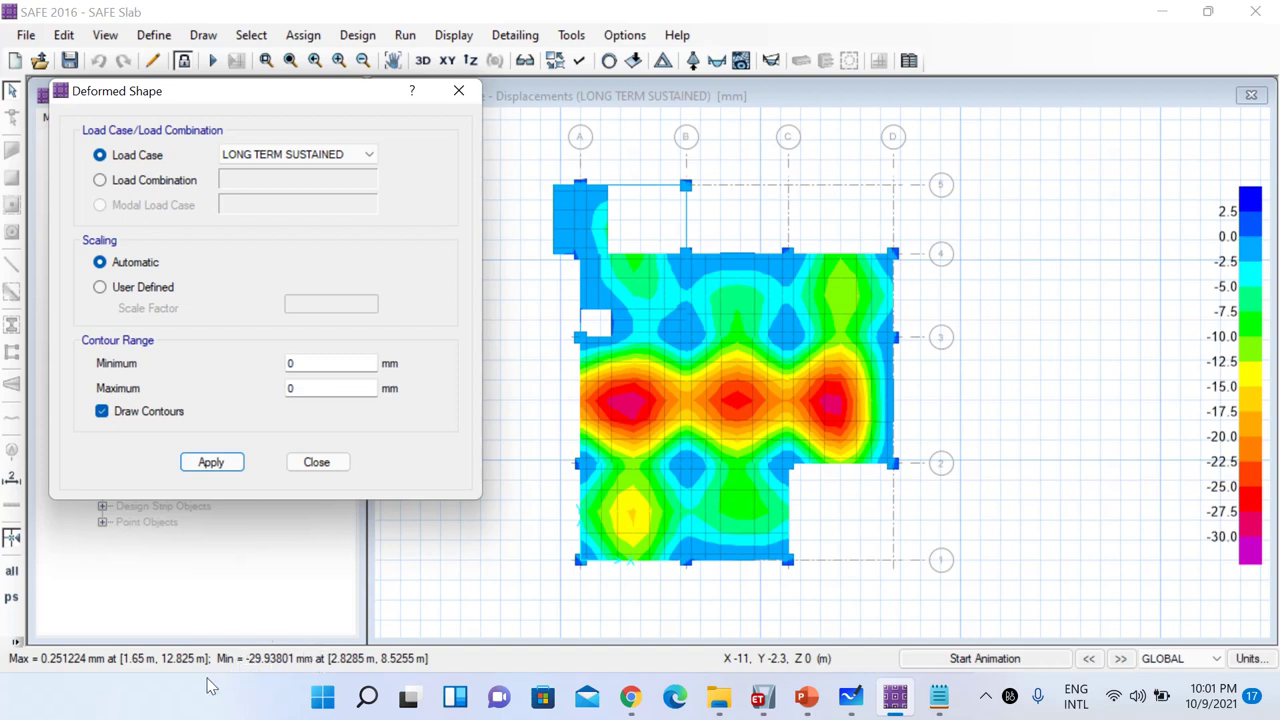
pyautogui.click(632, 522)
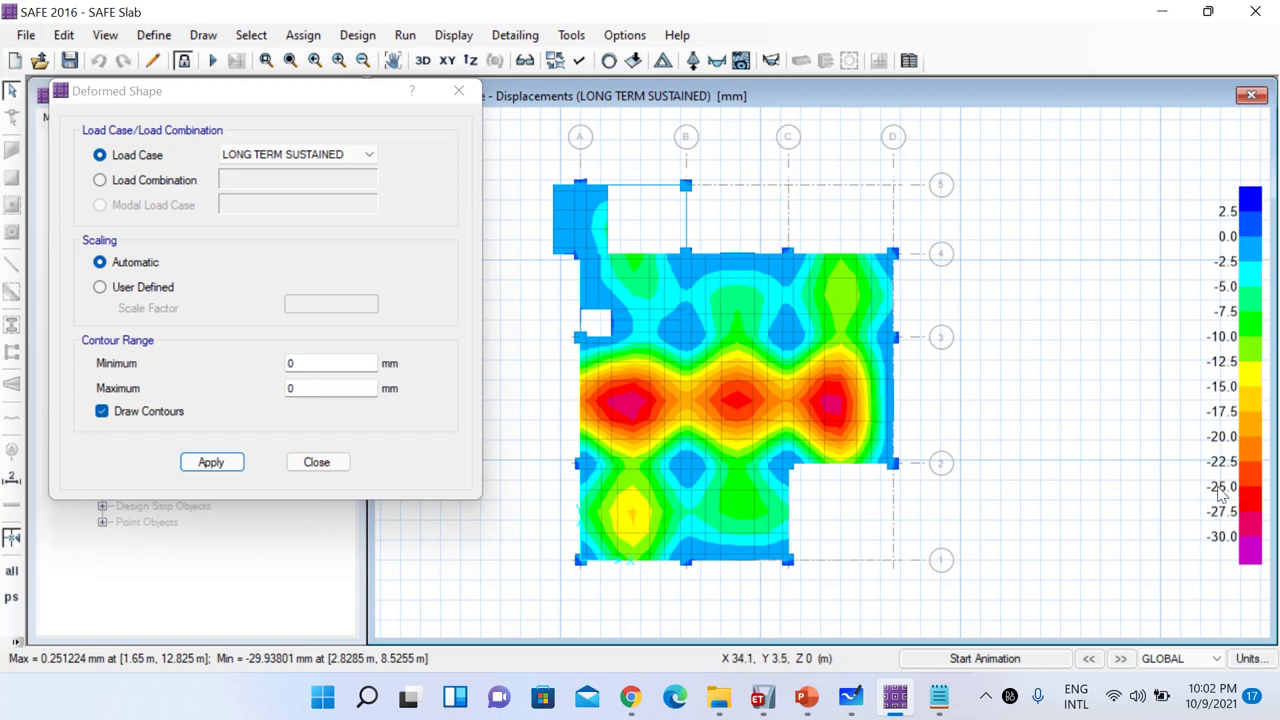
pyautogui.moveTo(640, 410)
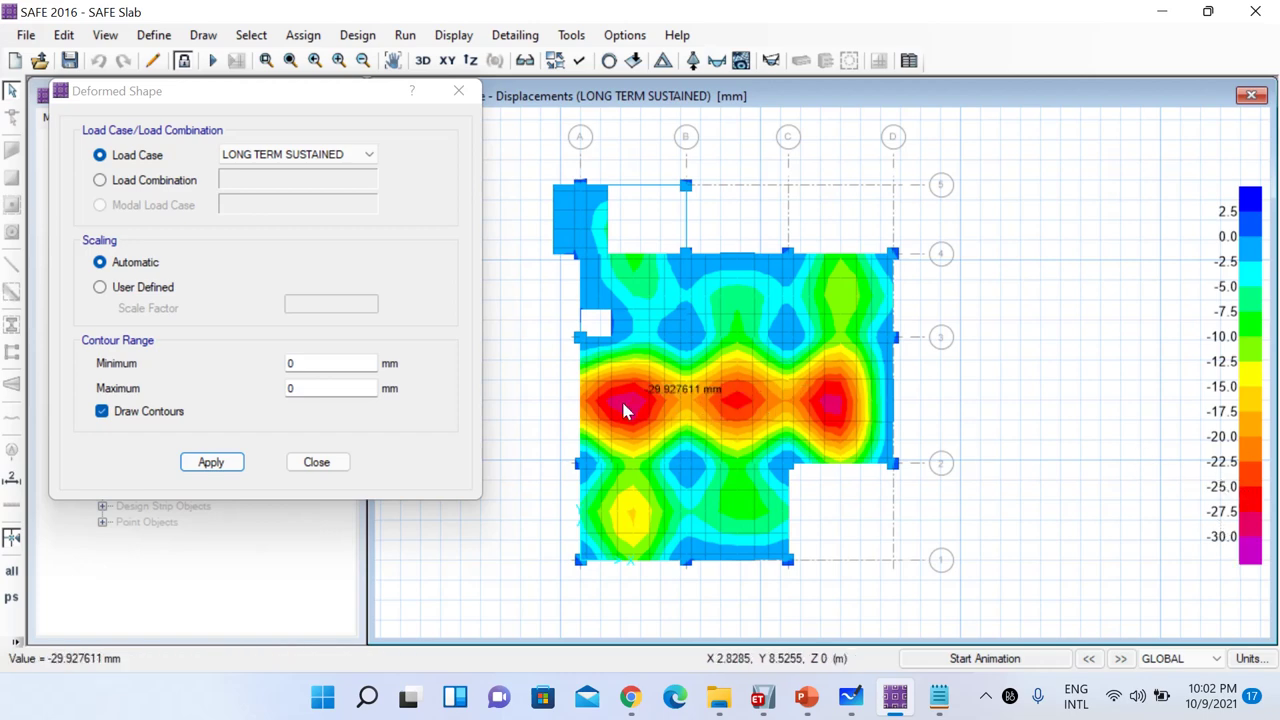
pyautogui.scroll(2, 621, 398)
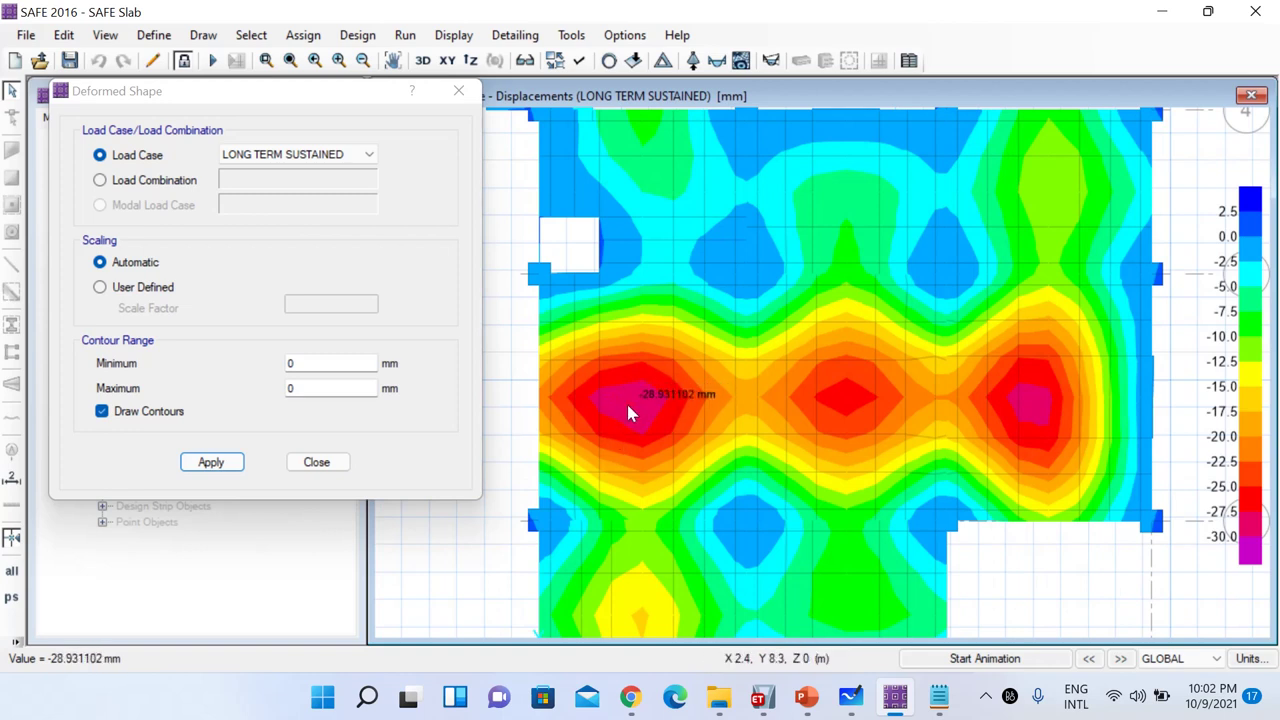
pyautogui.scroll(-1, 627, 403)
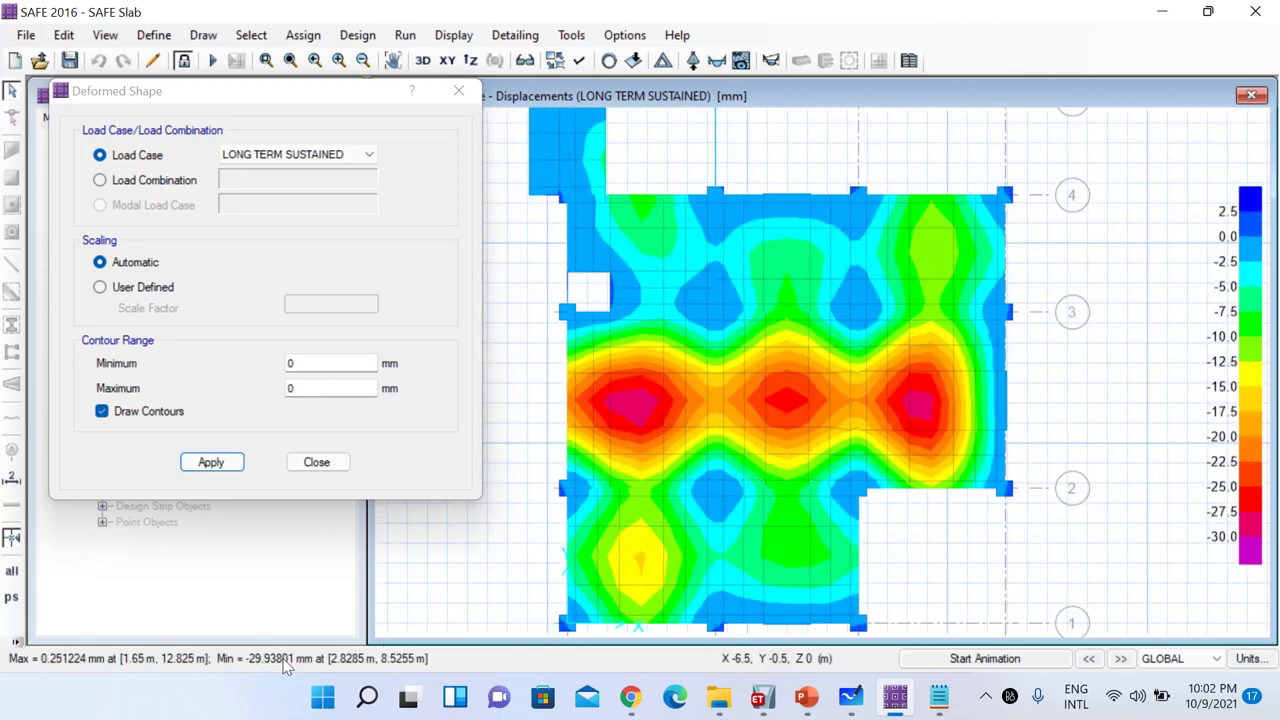
# Add the line "LONG TERM Sustained Load Case - 29.93 mm" to the Notepad file
pyautogui.click(939, 696)
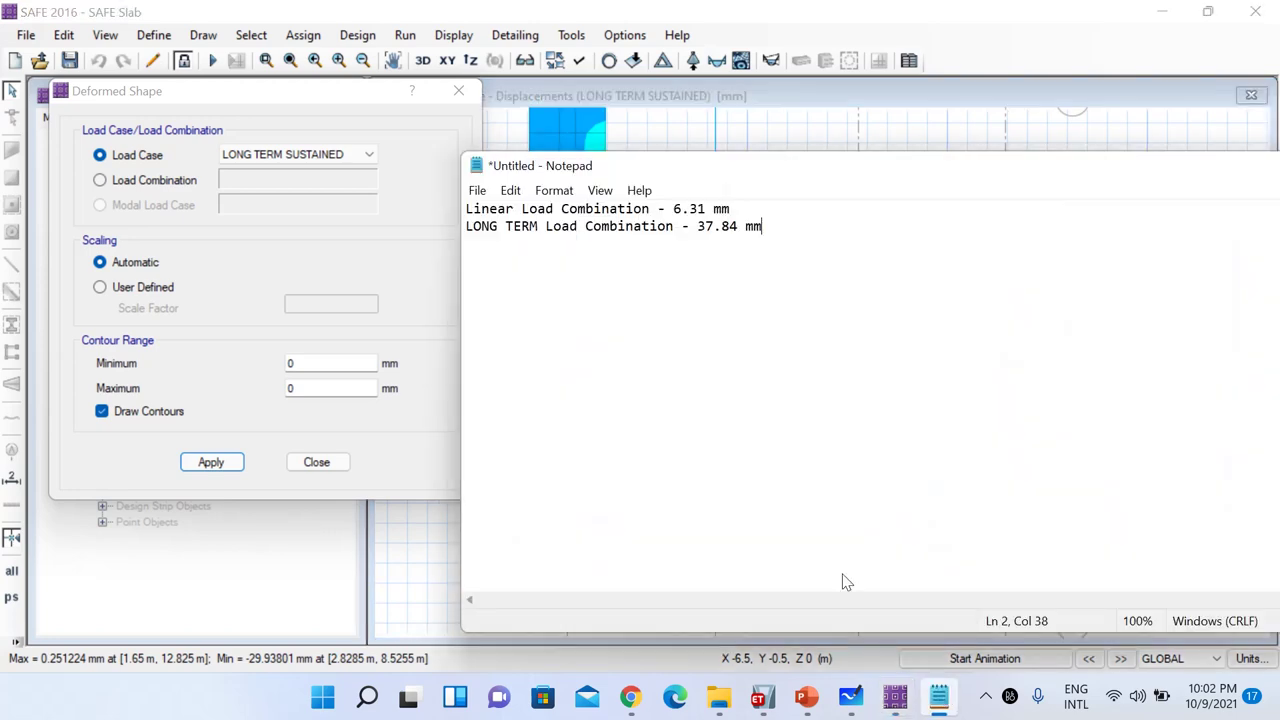
pyautogui.write('LONG TERM Sus')
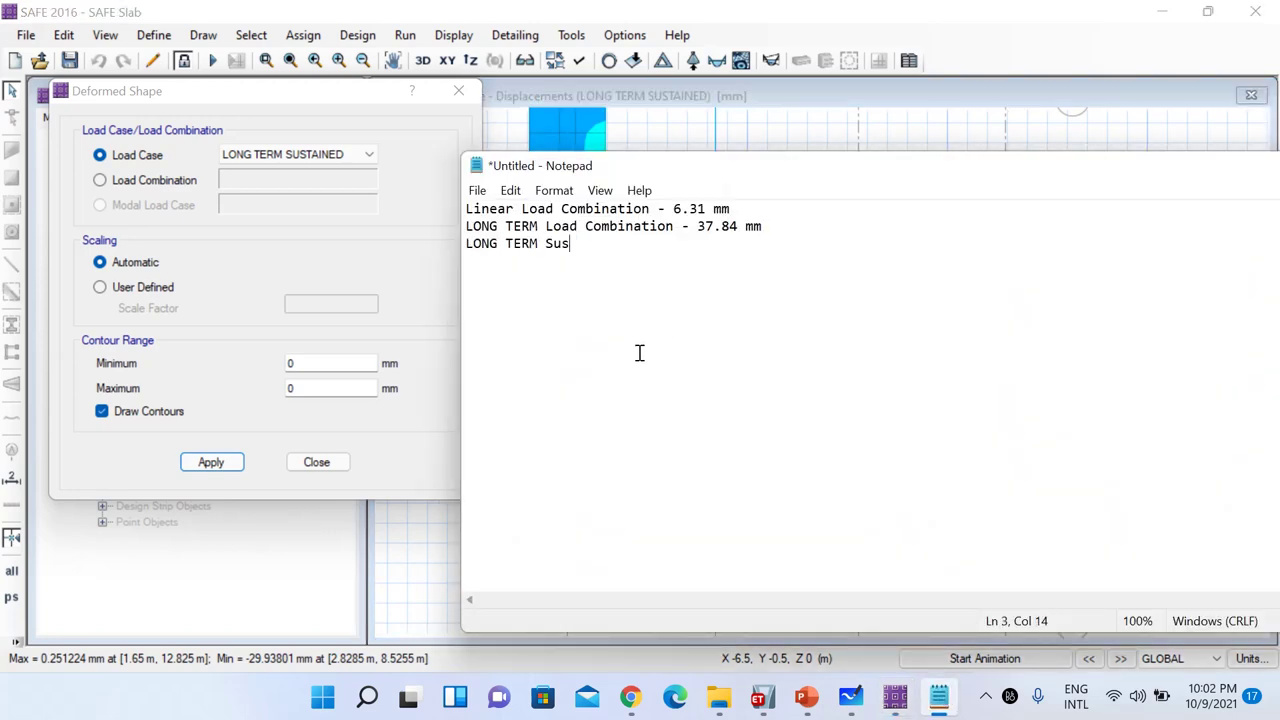
pyautogui.write('tained Load ')
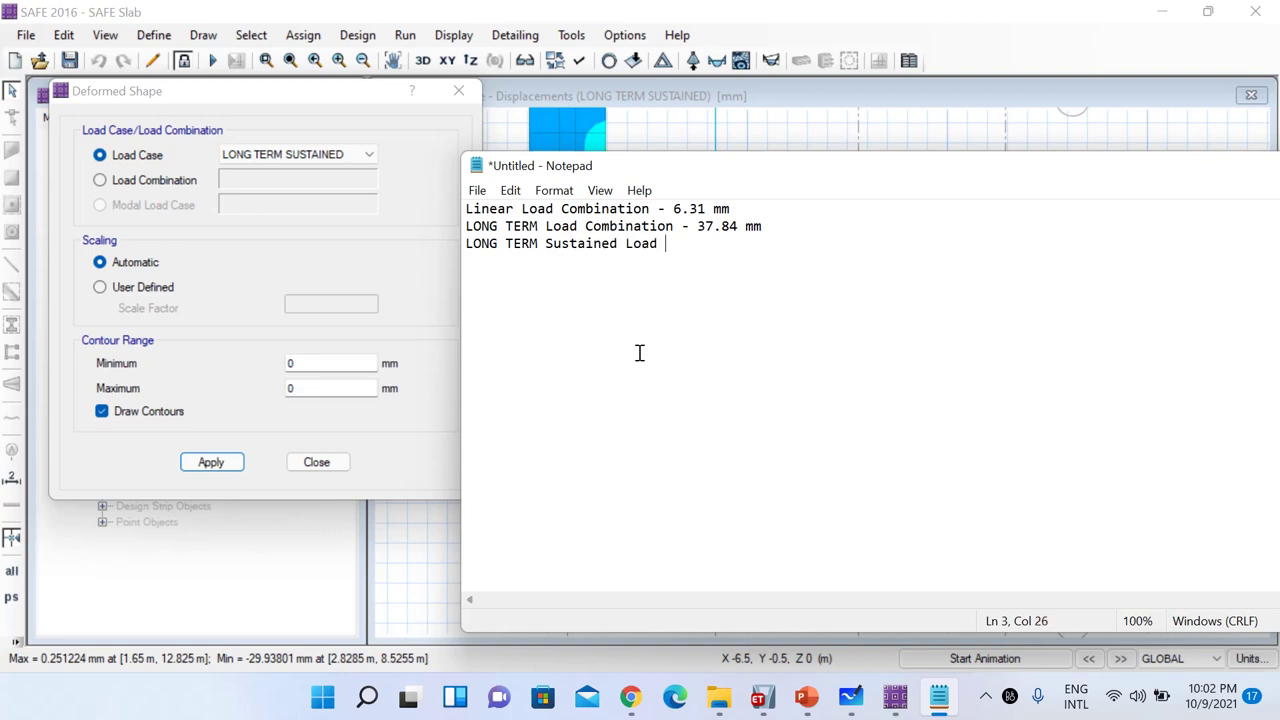
pyautogui.write('Case - 29.93 mm')
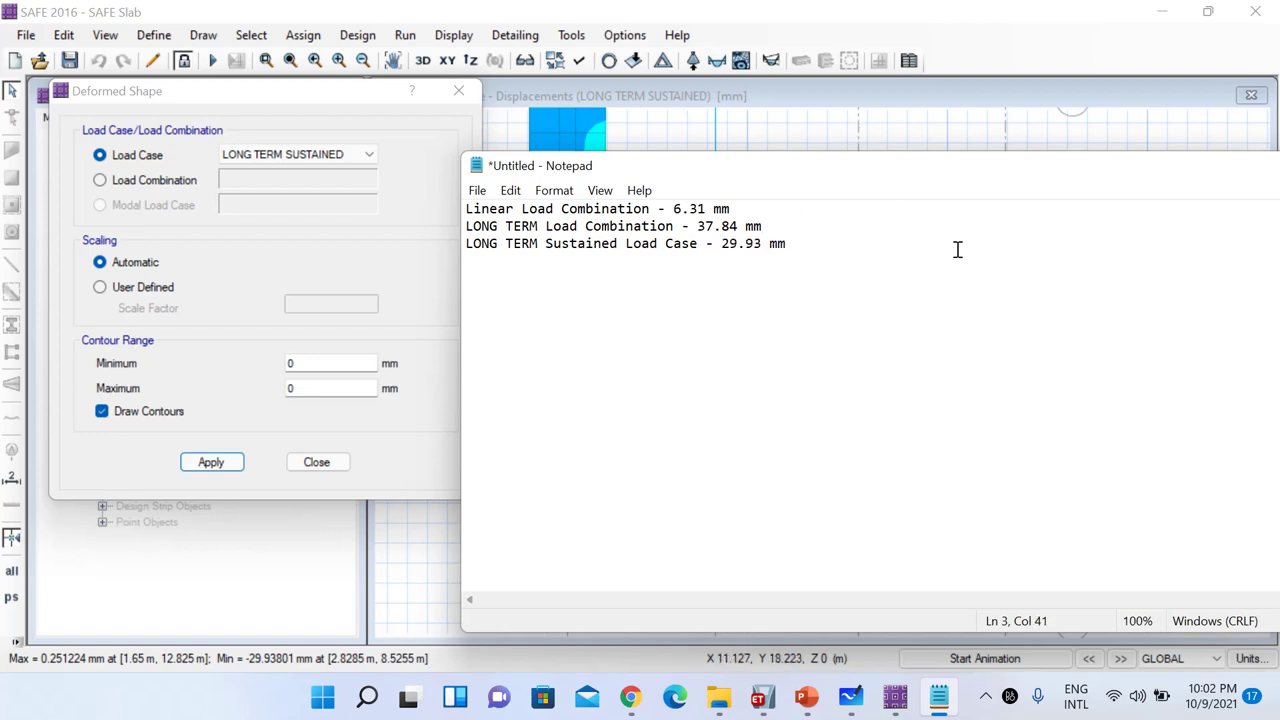
# Return to the SAFE model and display the deformed shape contours for the IMMEDIATE SUSTAINED load case
pyautogui.click(362, 164)
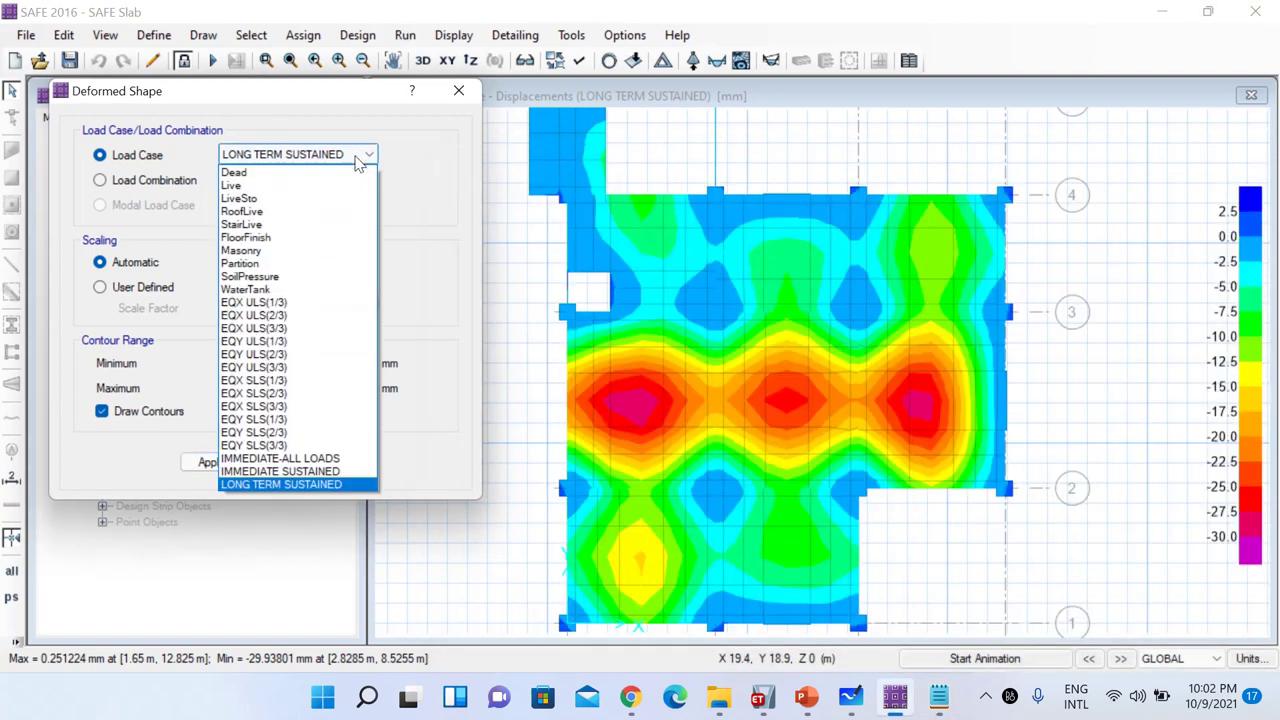
pyautogui.click(313, 472)
pyautogui.click(232, 465)
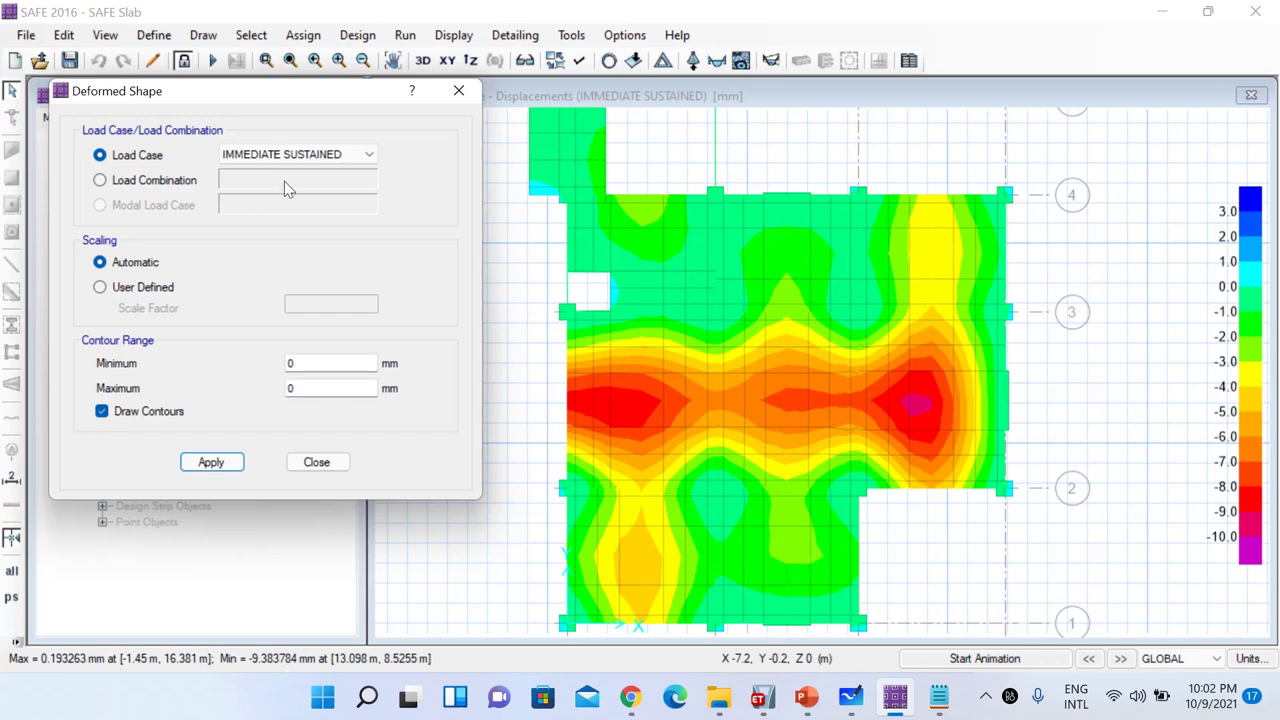
# Display the slab's deformed shape contours for the IMMEDIATE-ALL LOADS load case and check the maximum deflection
pyautogui.click(300, 154)
pyautogui.click(290, 458)
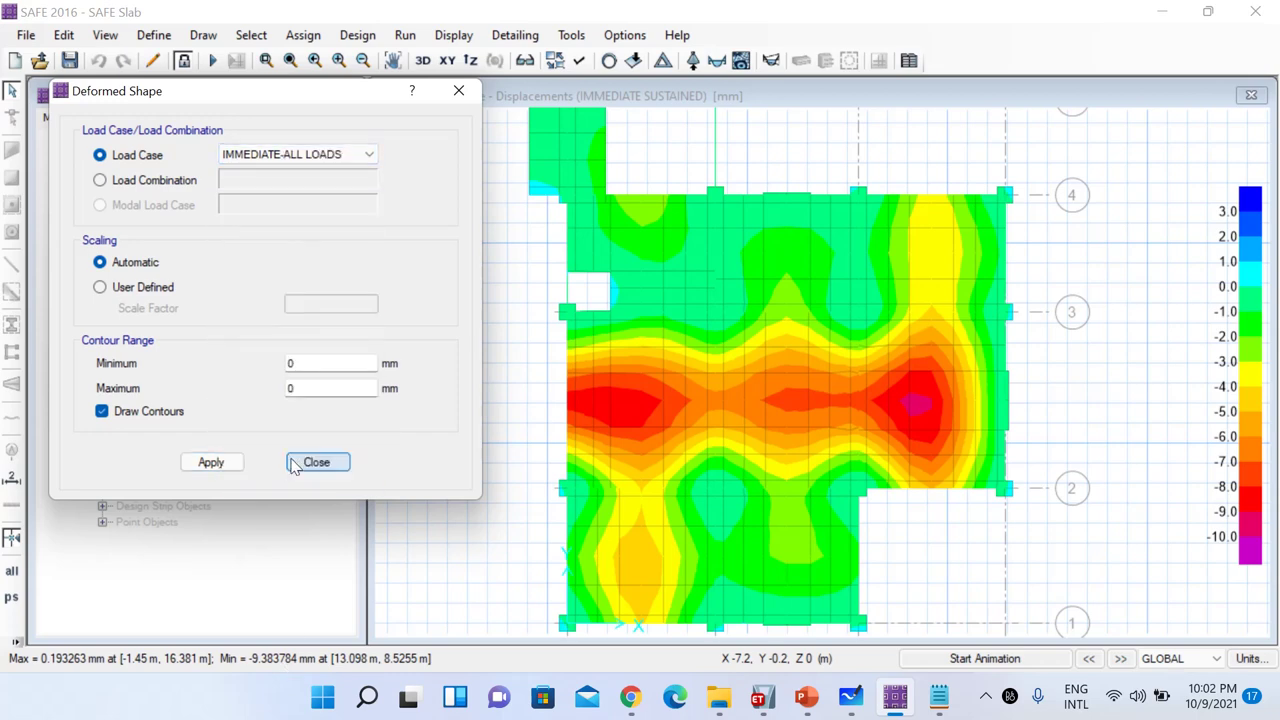
pyautogui.click(222, 465)
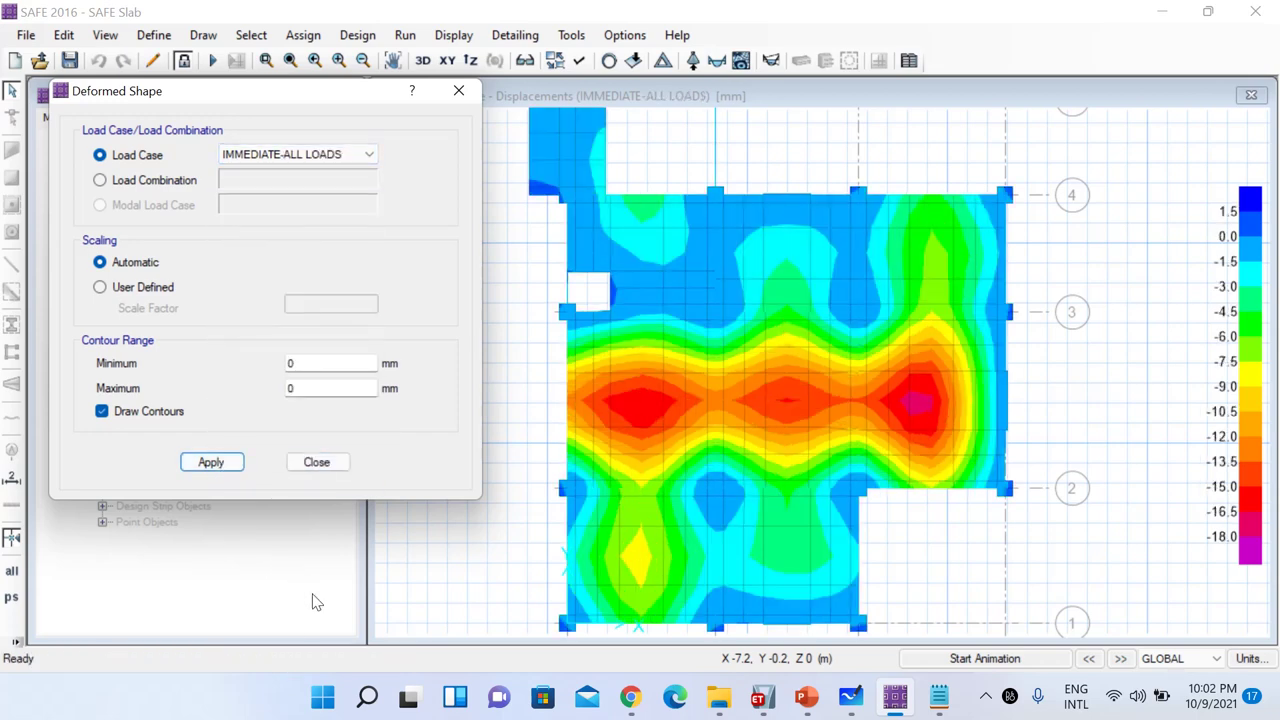
pyautogui.click(690, 481)
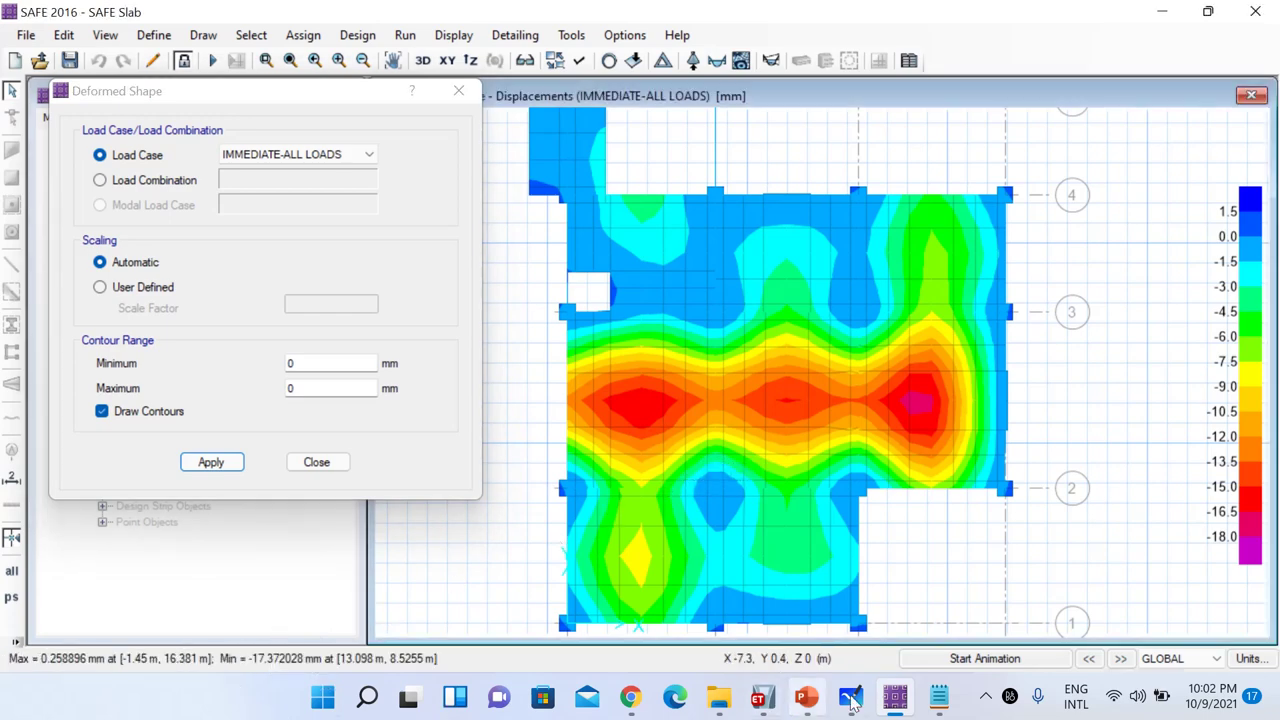
# Switch to Notepad and add the line "IMMEDIATE ALL LOADS Load Case - 13.098 mm"
pyautogui.click(938, 697)
pyautogui.press('Return')
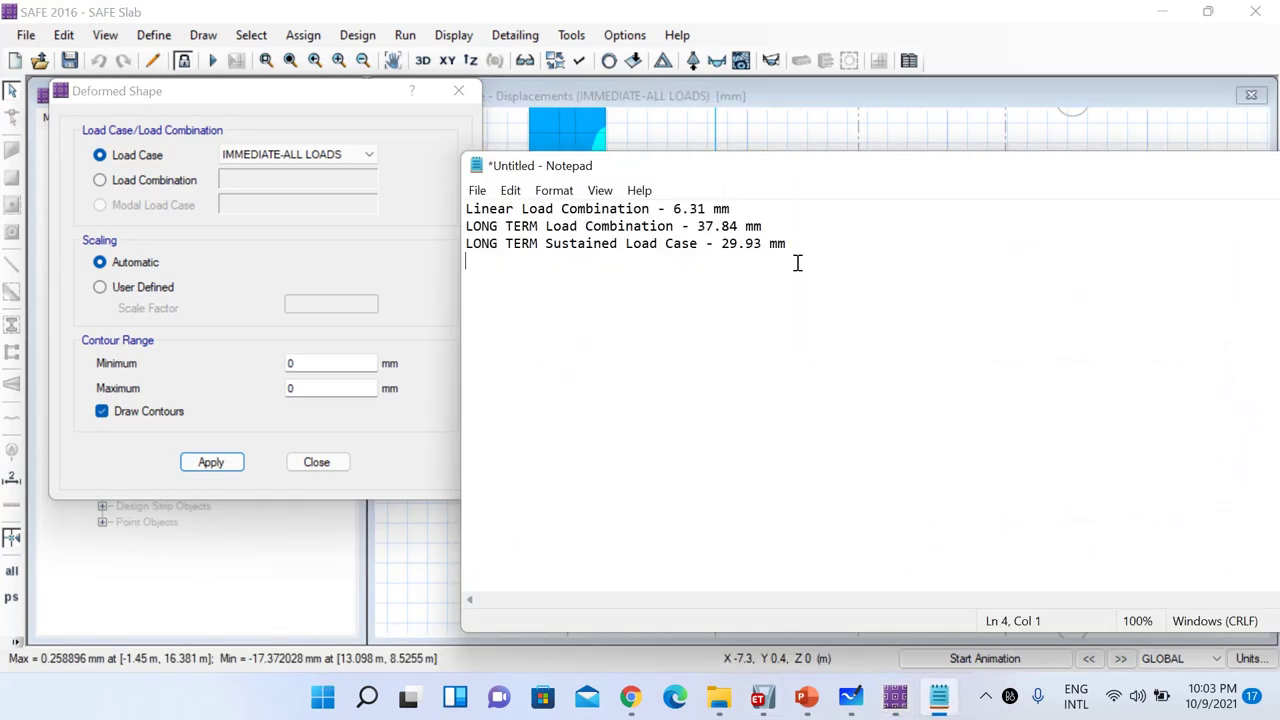
pyautogui.write('IMMEDIATE ALL LOAD')
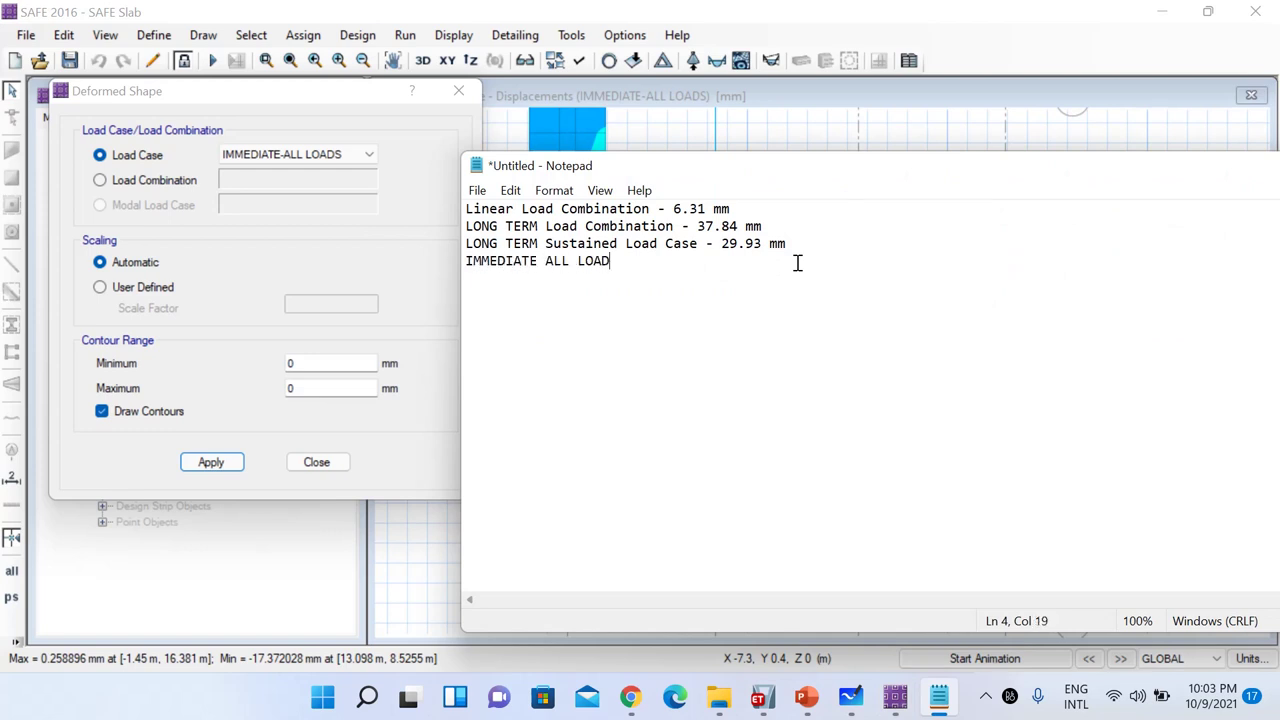
pyautogui.write('S Load Case - 13.098 mm')
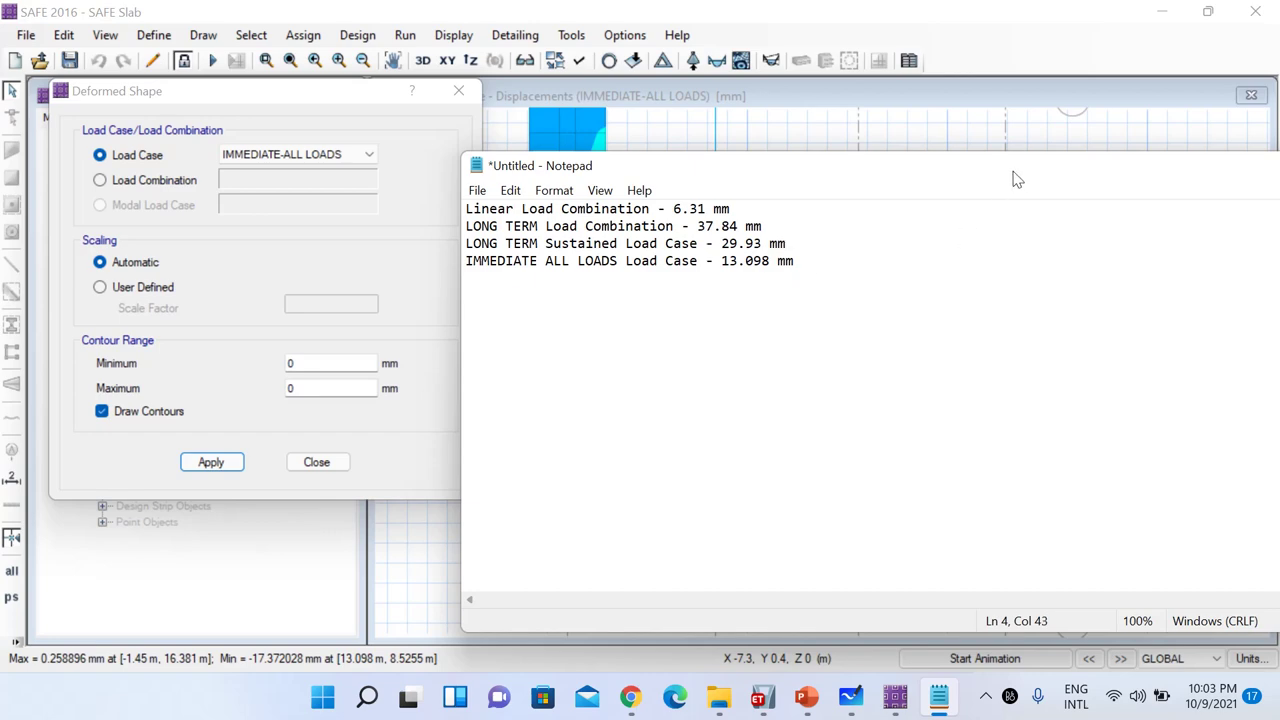
# Move the Notepad window clear of the Deformed Shape dialog, close that dialog and bring the notes back up
pyautogui.moveTo(1017, 179); pyautogui.dragTo(837, 160)
pyautogui.click(1110, 146)
pyautogui.click(458, 92)
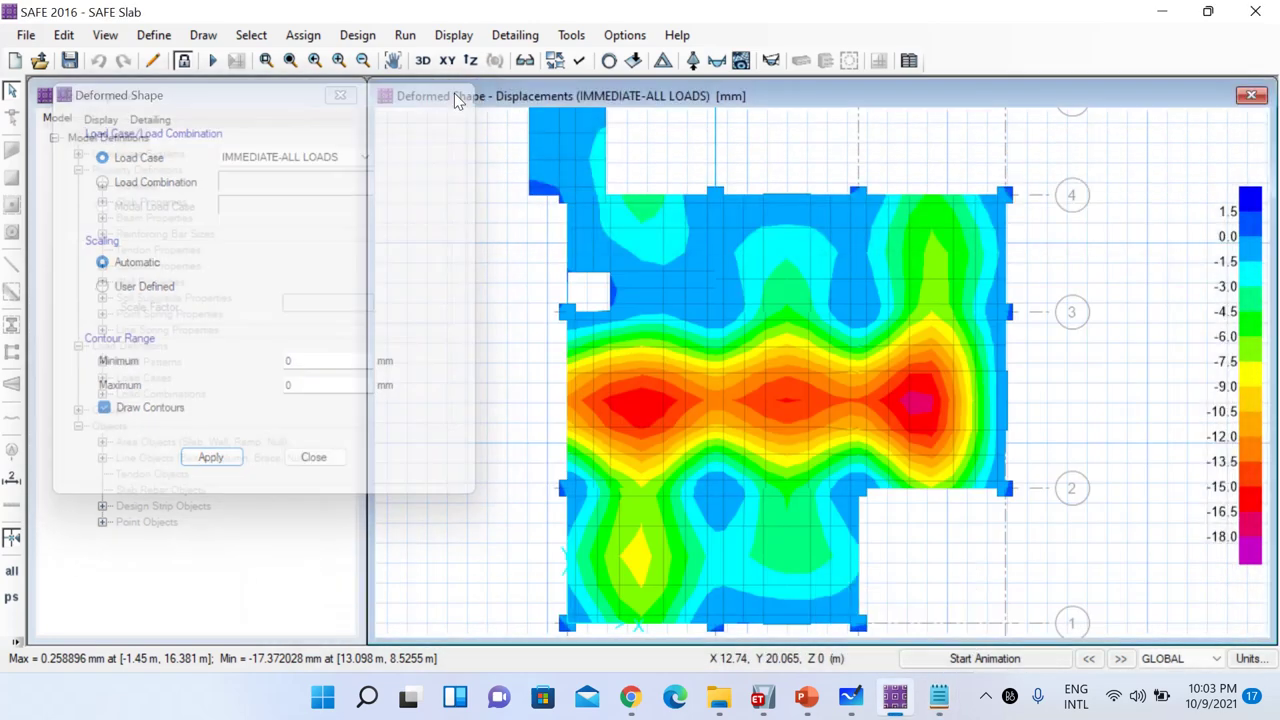
pyautogui.click(953, 711)
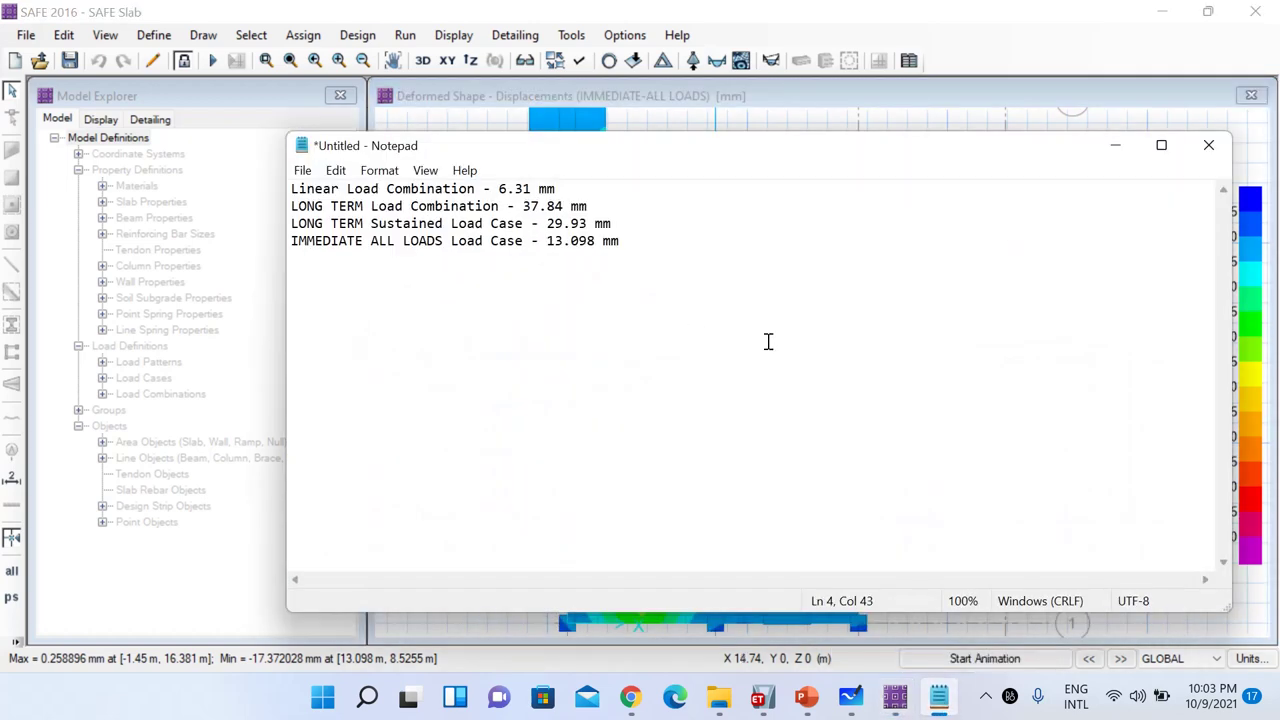
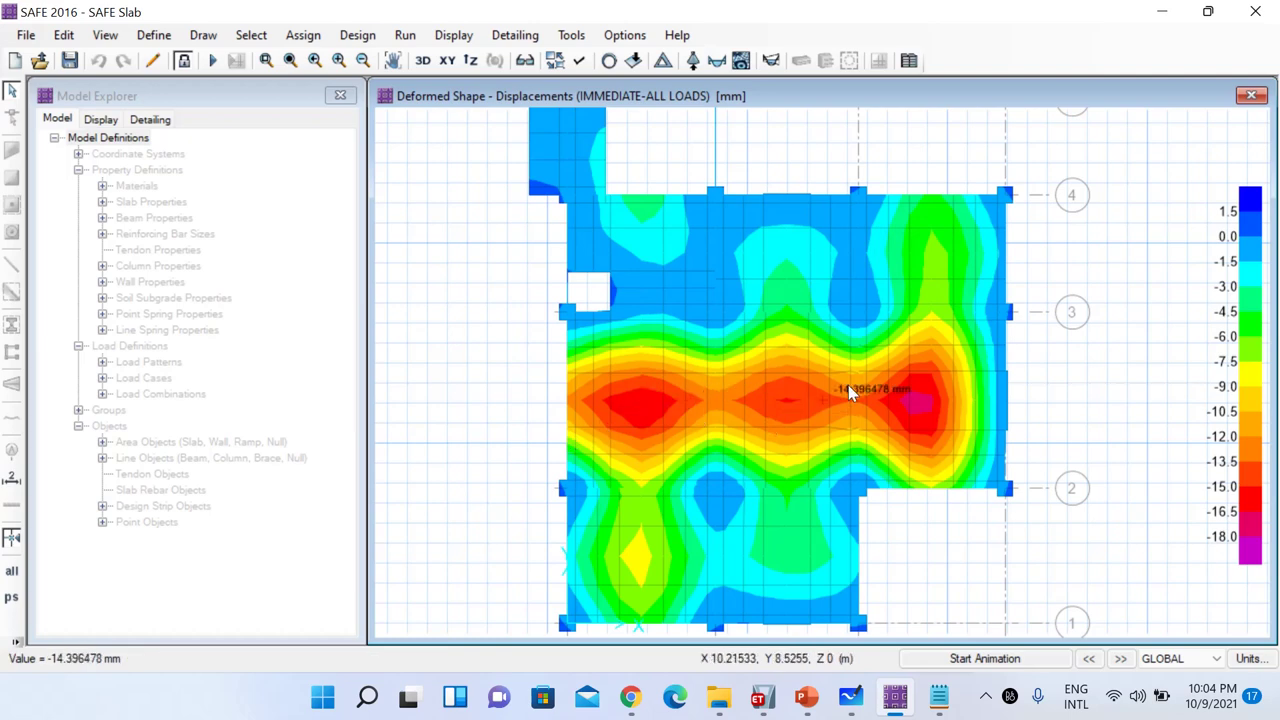
# Switch to the ETABS model and check the span between grid lines 2 and 3 on the 1F plan
pyautogui.scroll(-1, 620, 417)
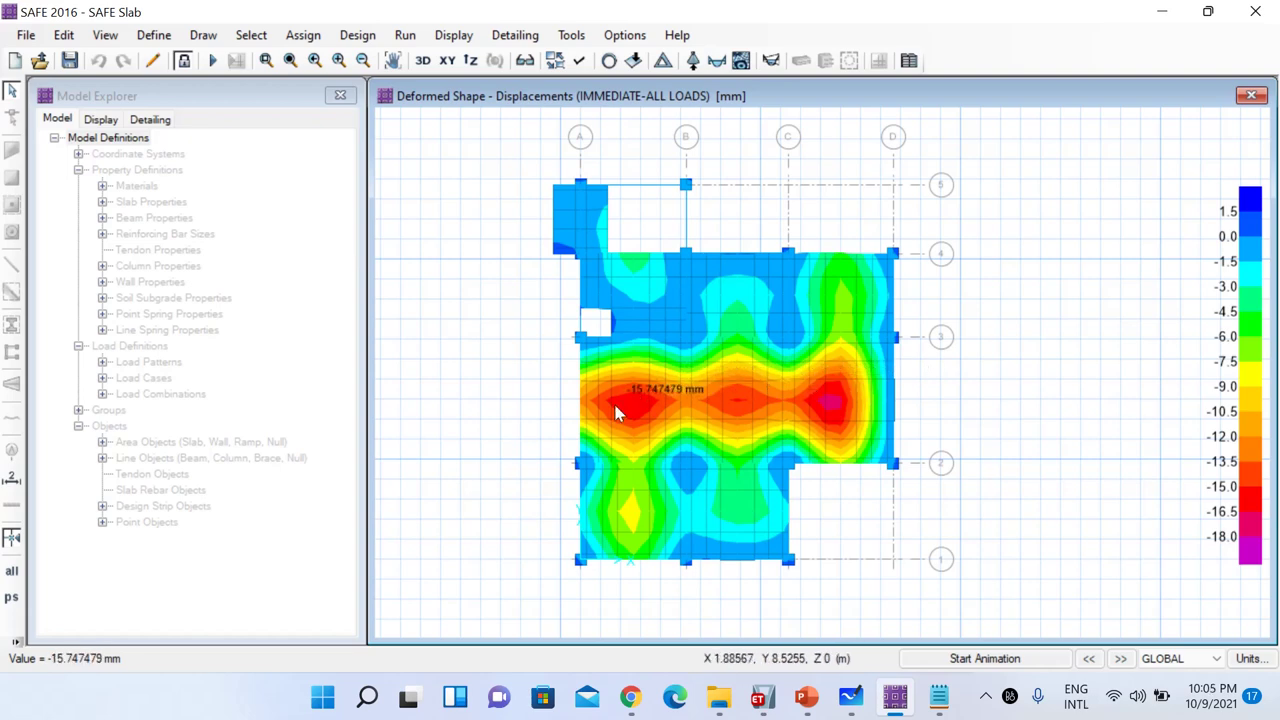
pyautogui.scroll(1, 649, 400)
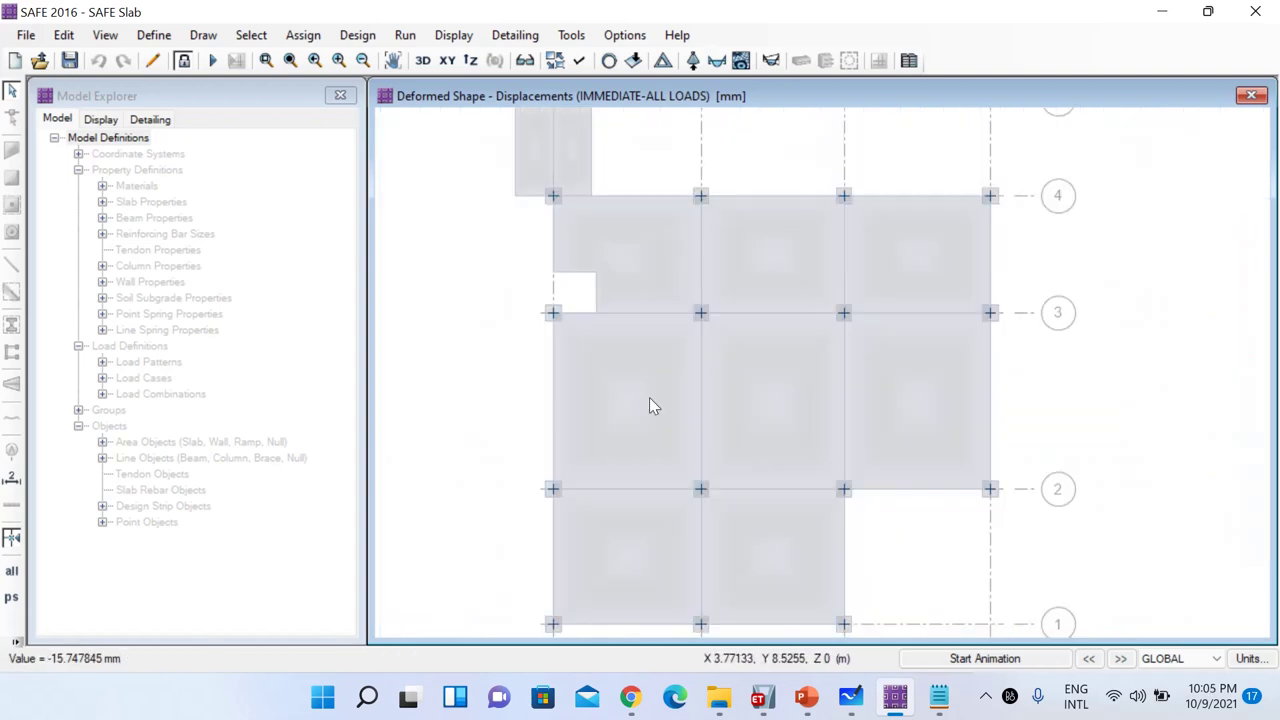
pyautogui.scroll(-1, 617, 440)
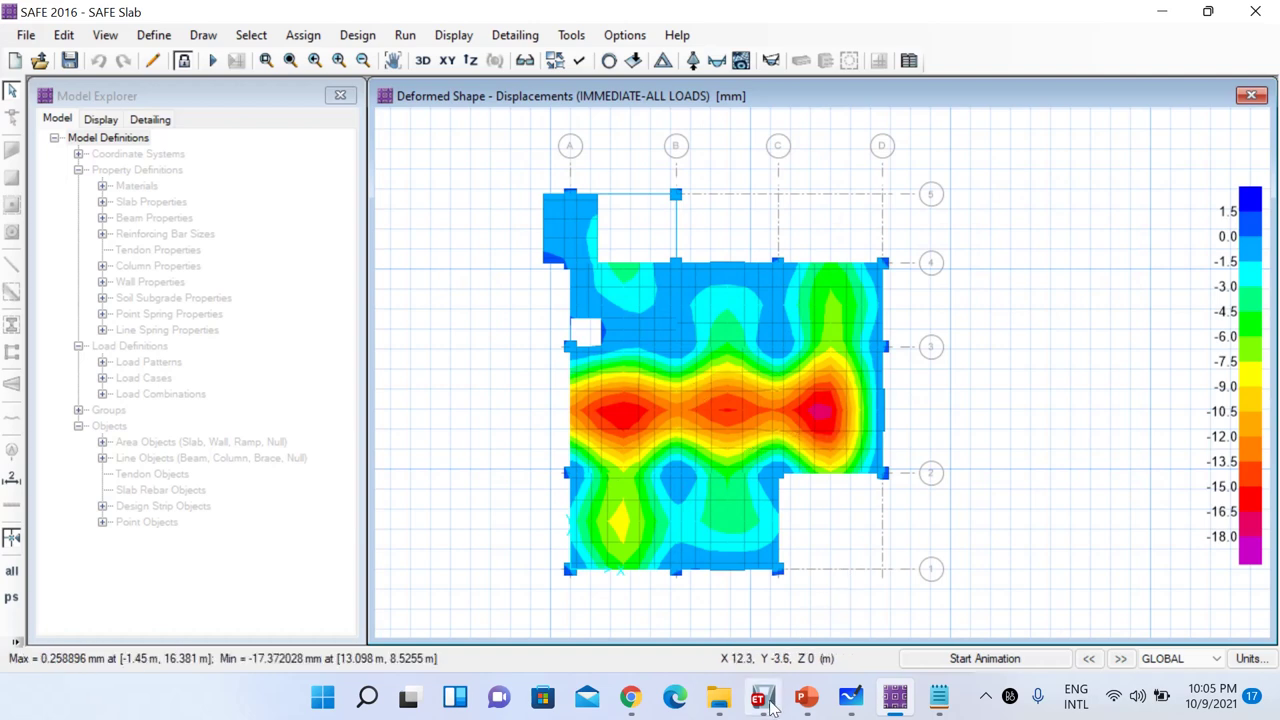
pyautogui.moveTo(768, 704)
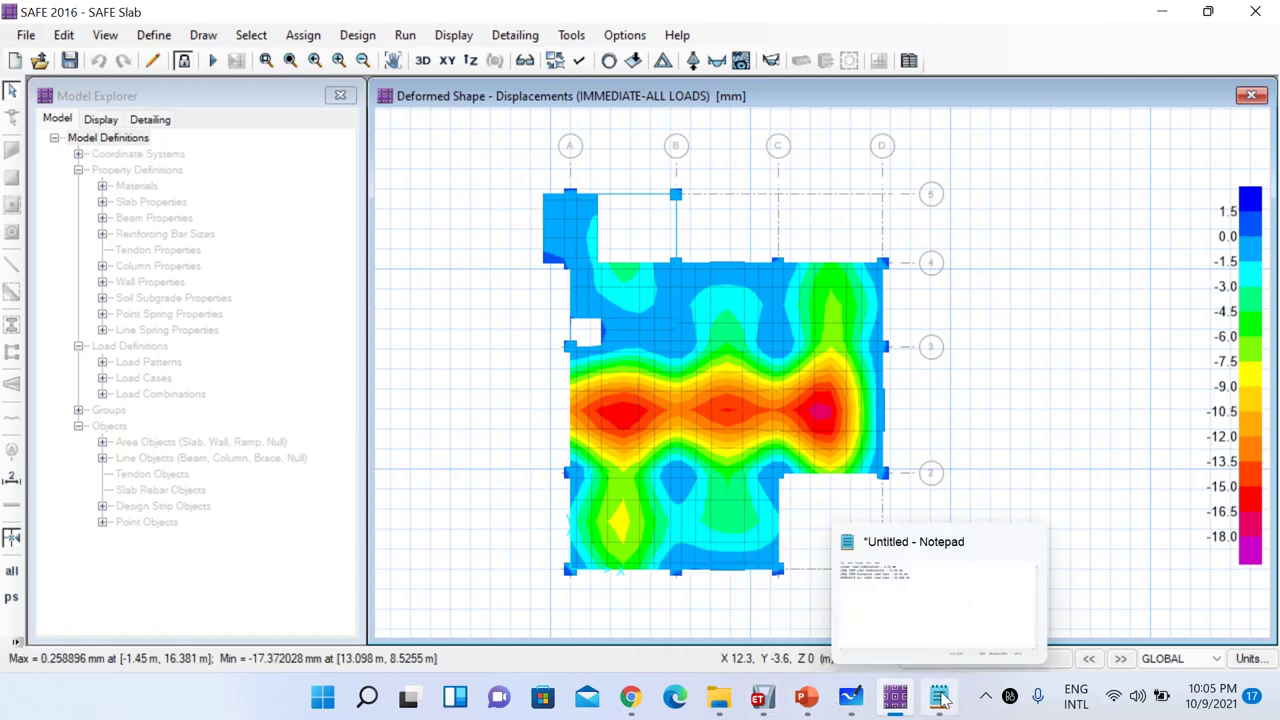
pyautogui.click(761, 697)
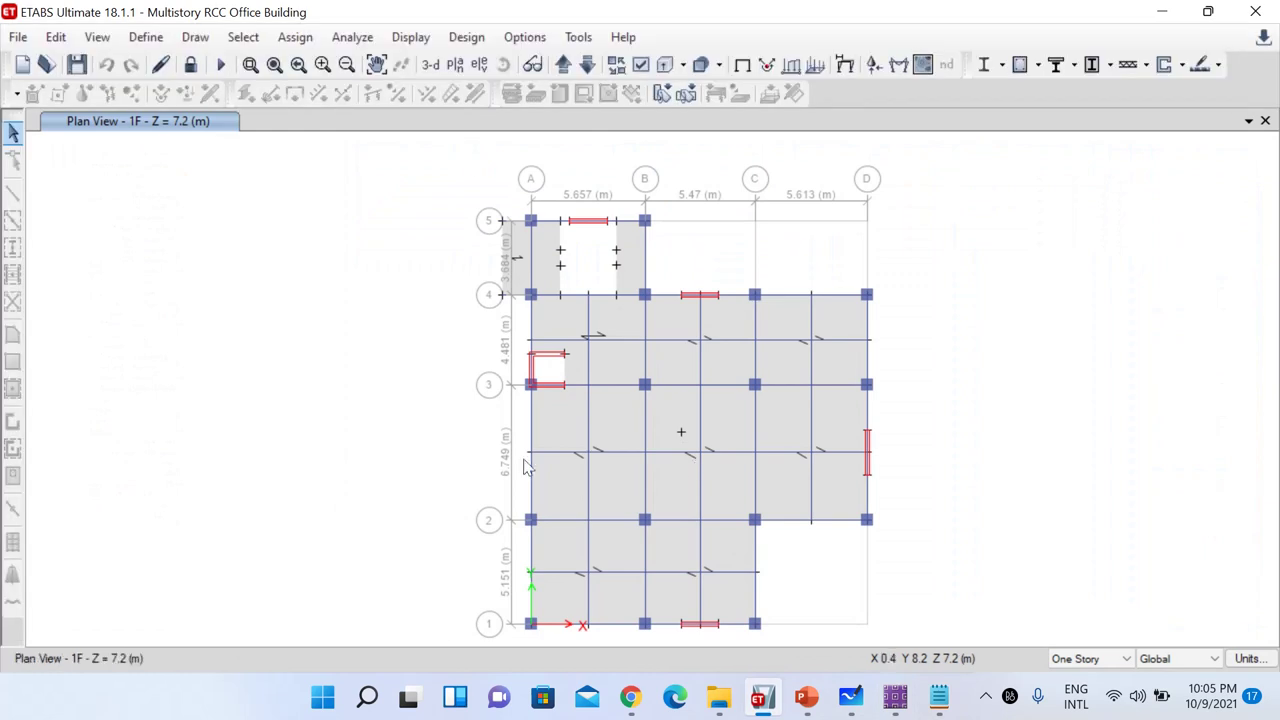
pyautogui.scroll(3, 486, 517)
pyautogui.scroll(-3, 484, 517)
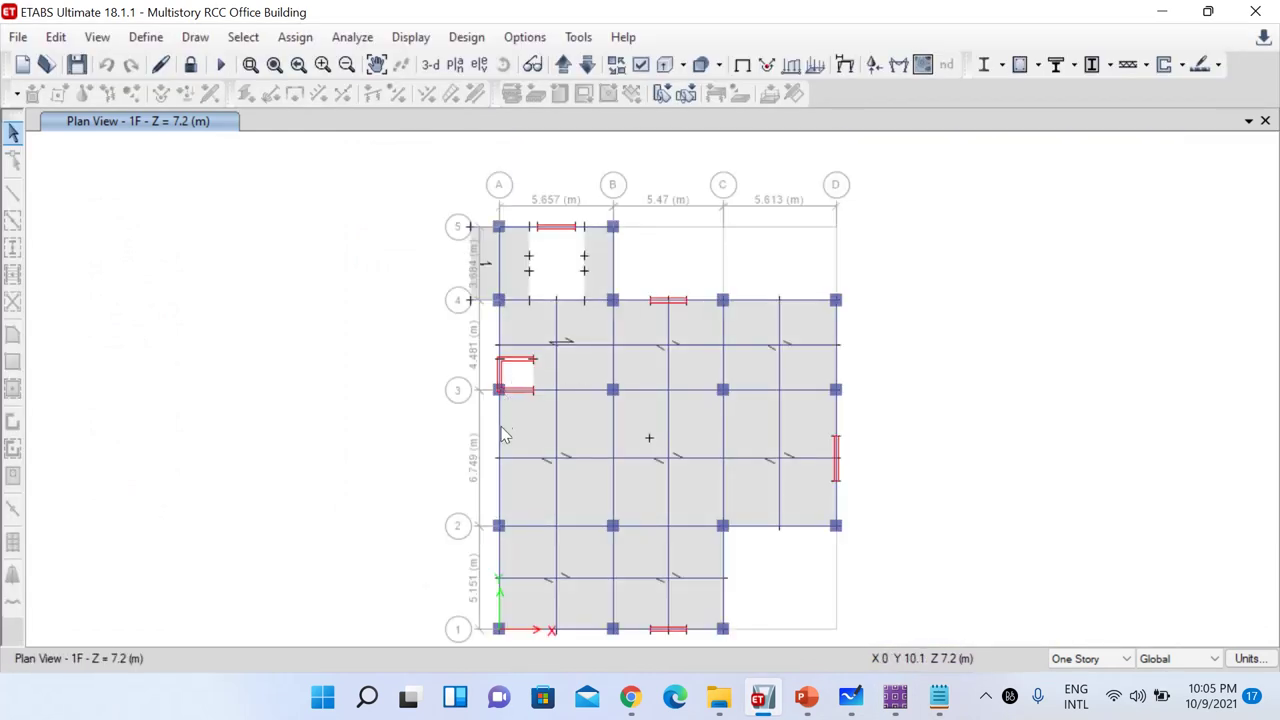
# Minimize ETABS and add the deflection limit "Span/250 = 6749/250 = 27 mm" to the Notepad file
pyautogui.click(1162, 11)
pyautogui.click(939, 697)
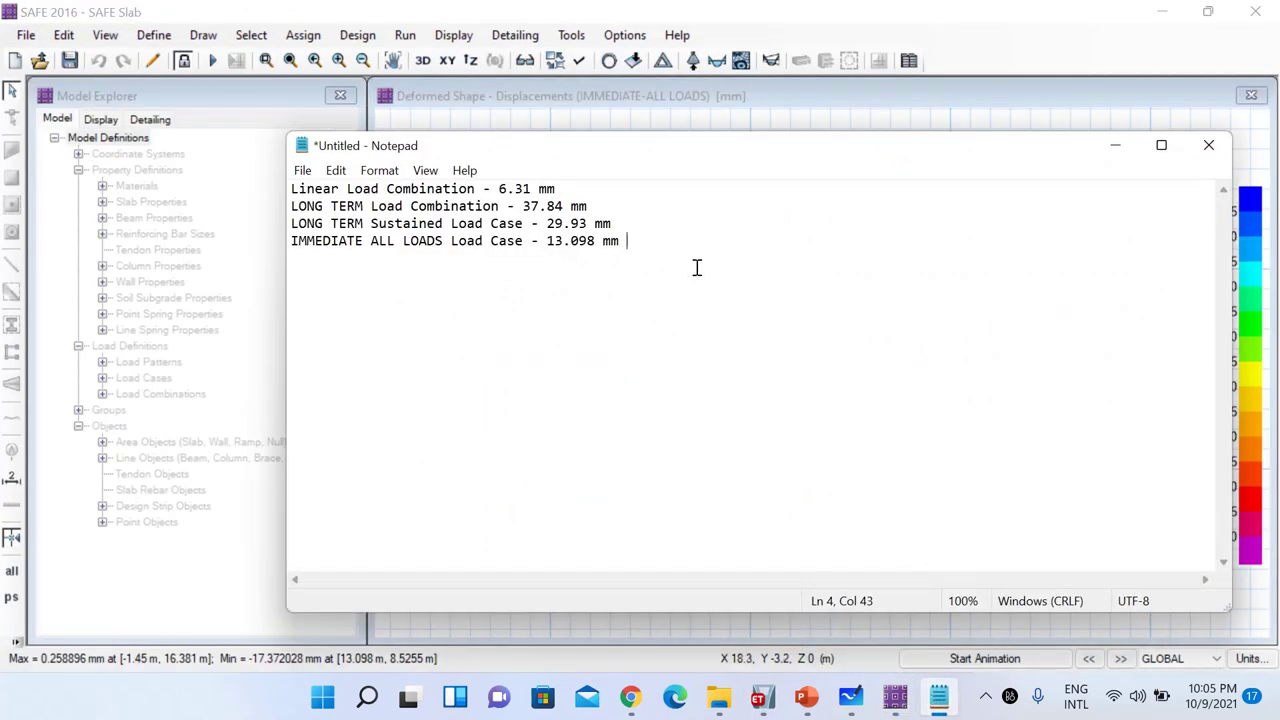
pyautogui.write('Span')
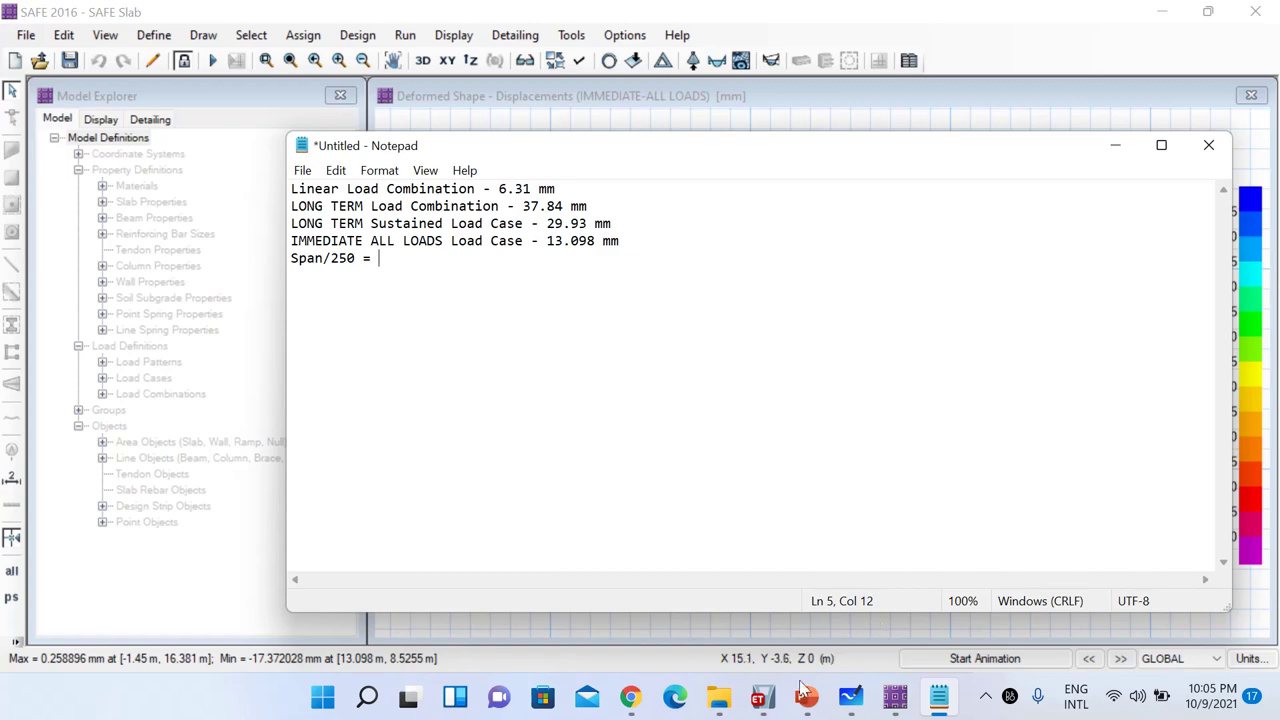
pyautogui.click(763, 697)
pyautogui.click(763, 697)
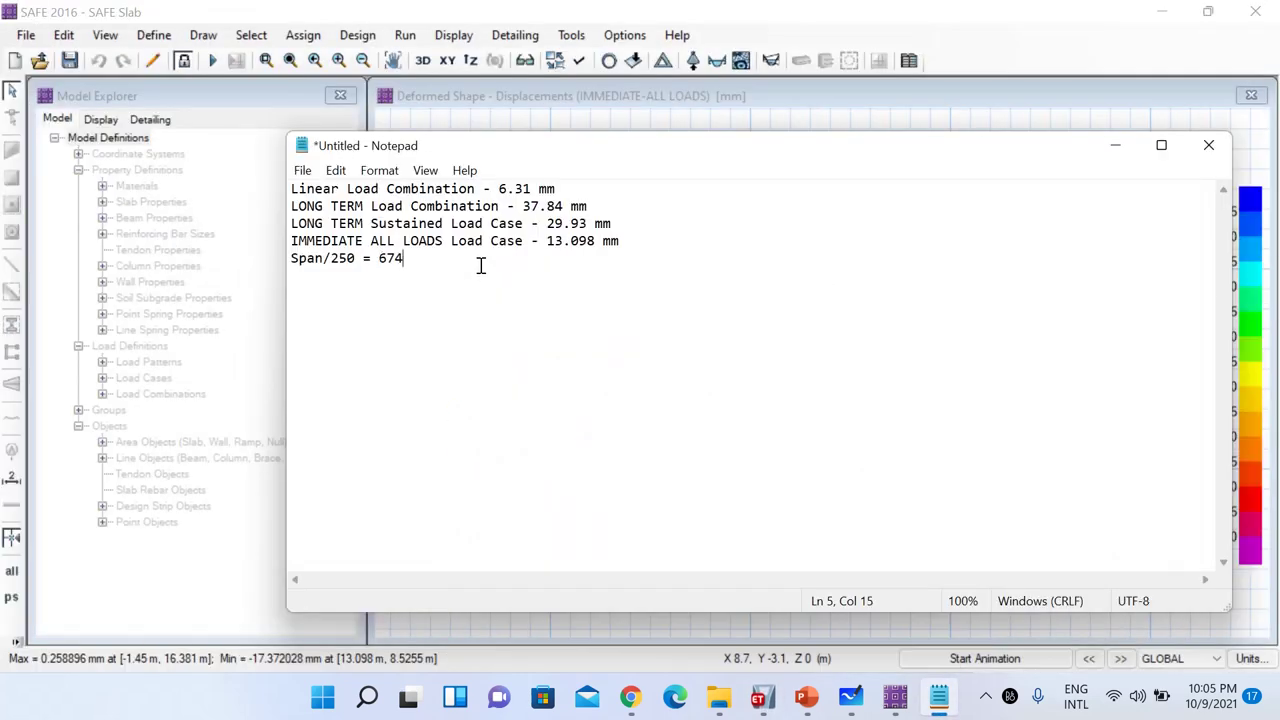
pyautogui.write('250 = 27')
pyautogui.write('mm')
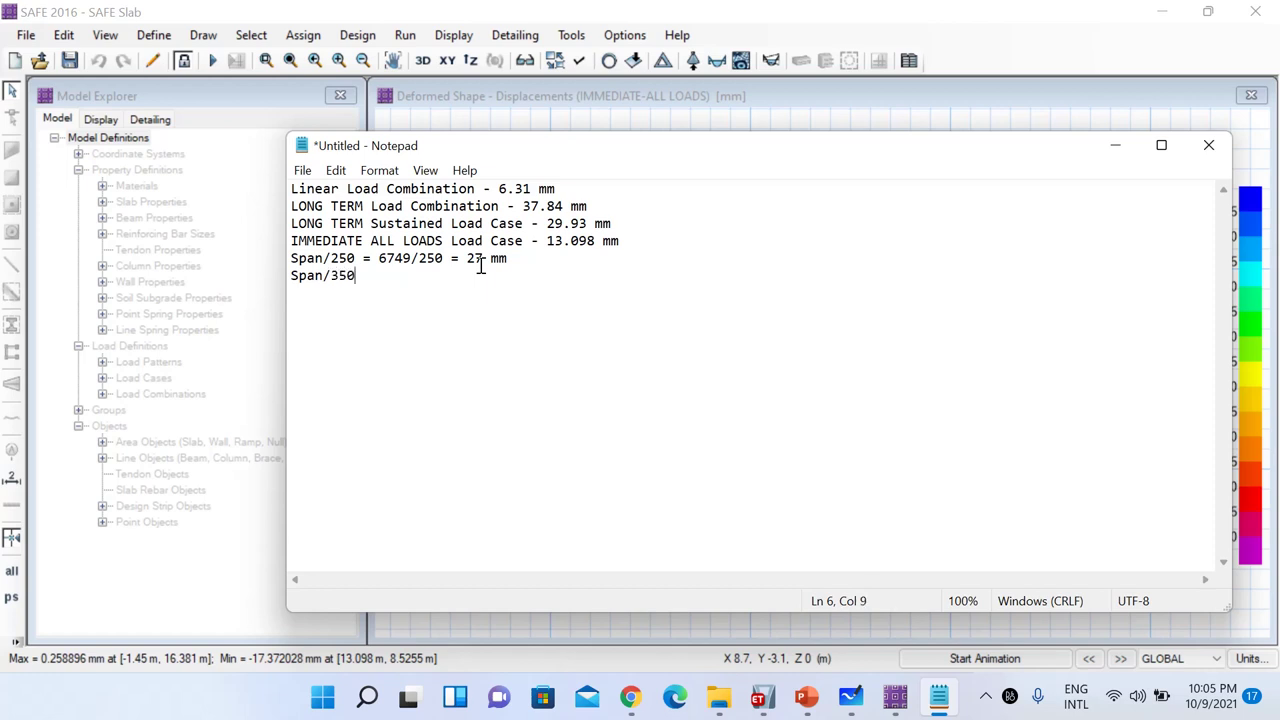
# Complete the second deflection limit line in Notepad as "Span/350 or 20 mm = 6749/350 or 20 mm = 19.28 mm"
pyautogui.write('or 20 mm = 6749/350')
pyautogui.write('or 20 mm =')
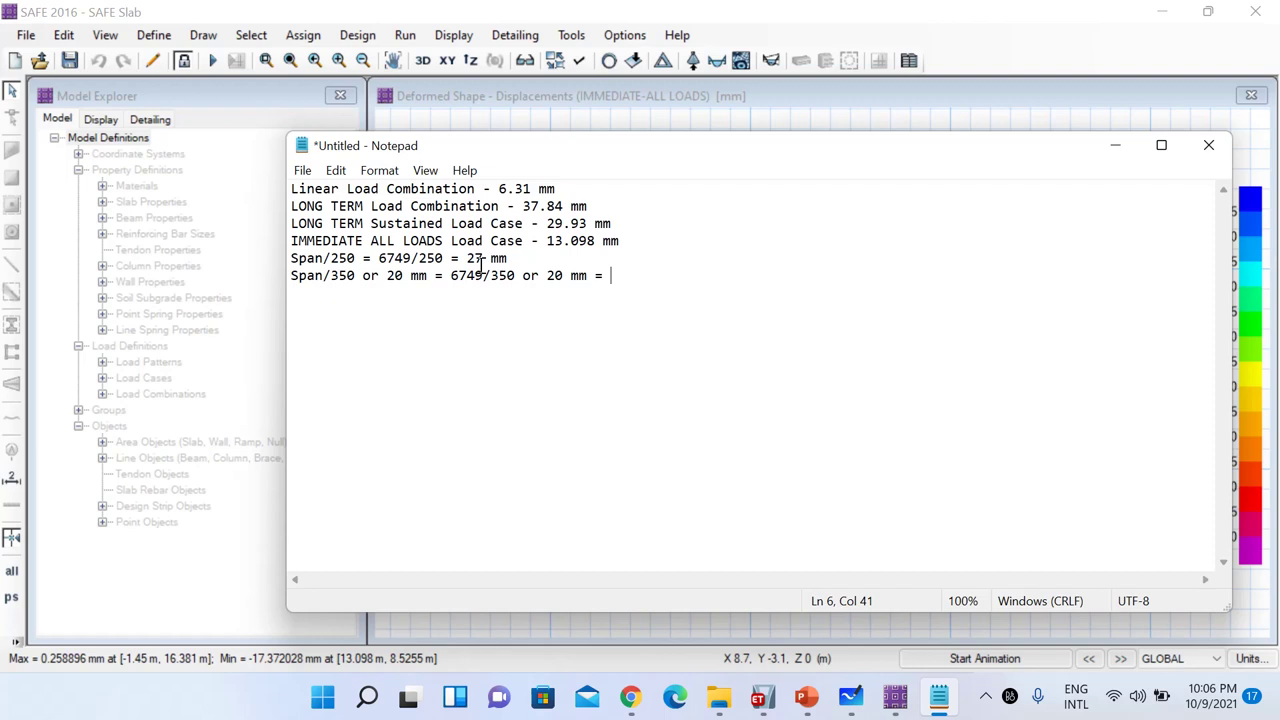
pyautogui.write('28')
# Launch Epic Pen and activate its pen for annotating the Notepad window, moved clear of the annotation toolbar
pyautogui.click(368, 698)
pyautogui.write('pen')
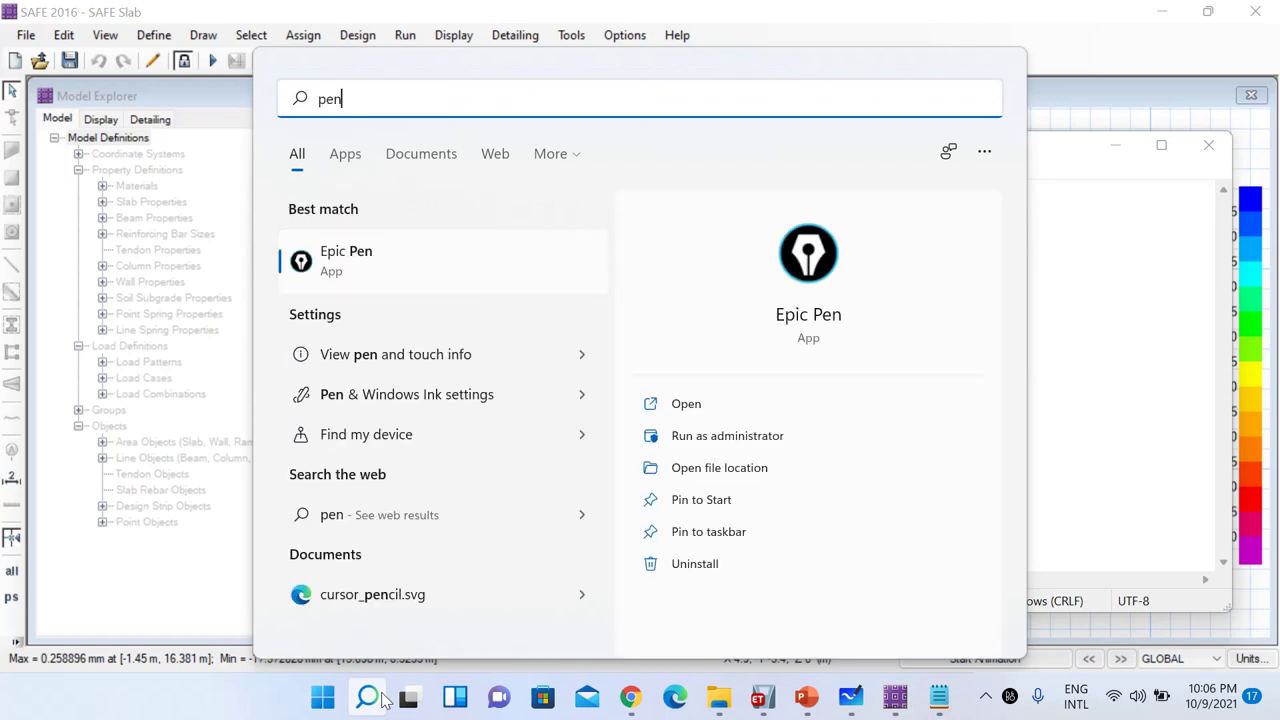
pyautogui.click(382, 698)
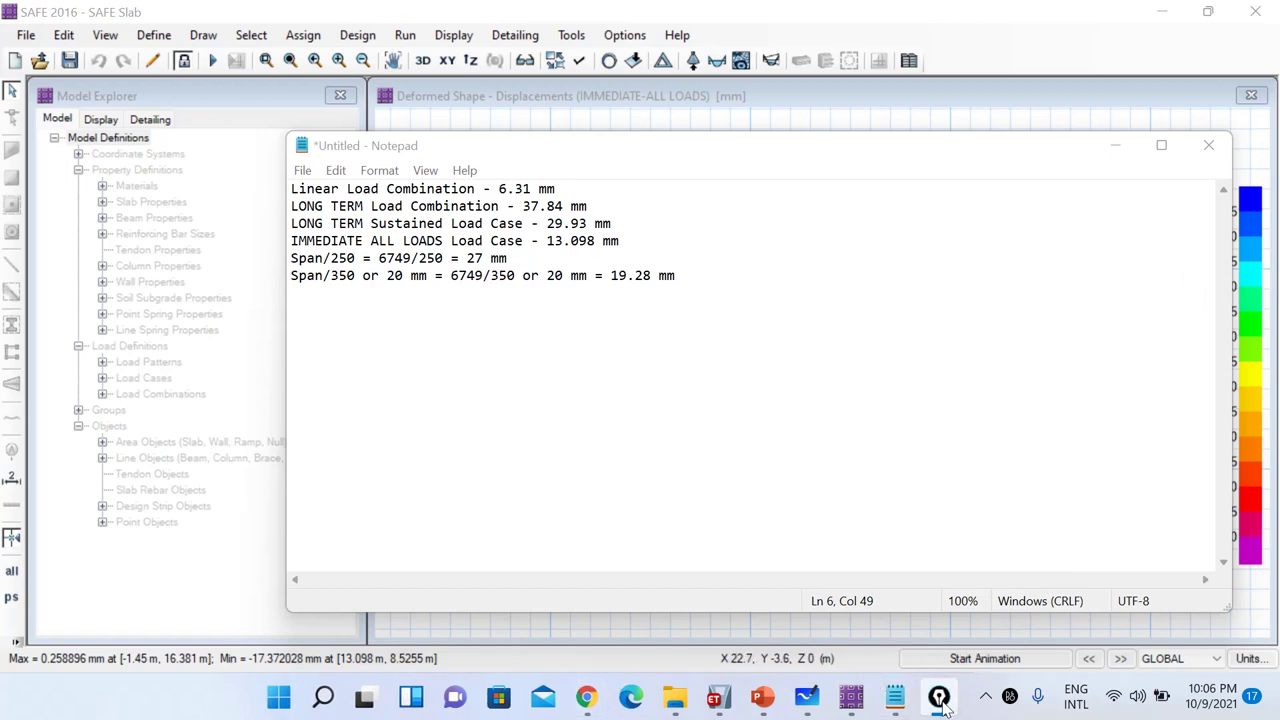
pyautogui.moveTo(1010, 148); pyautogui.dragTo(856, 133)
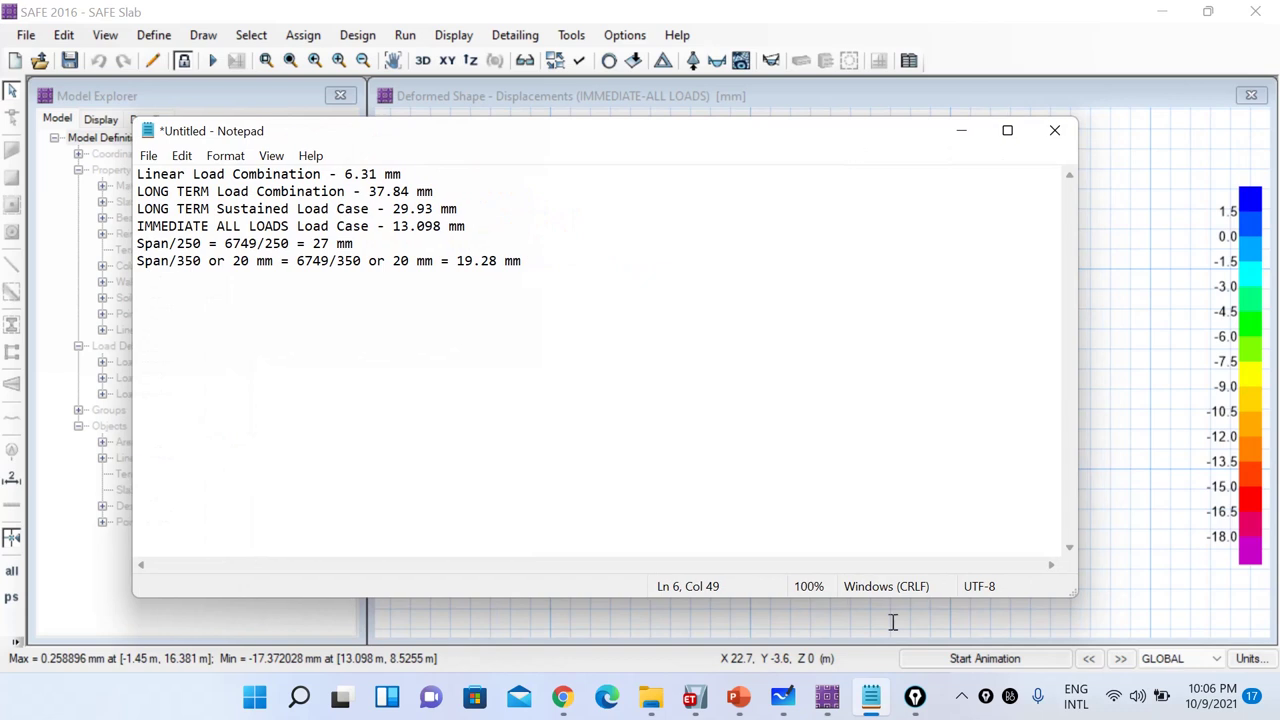
pyautogui.click(913, 697)
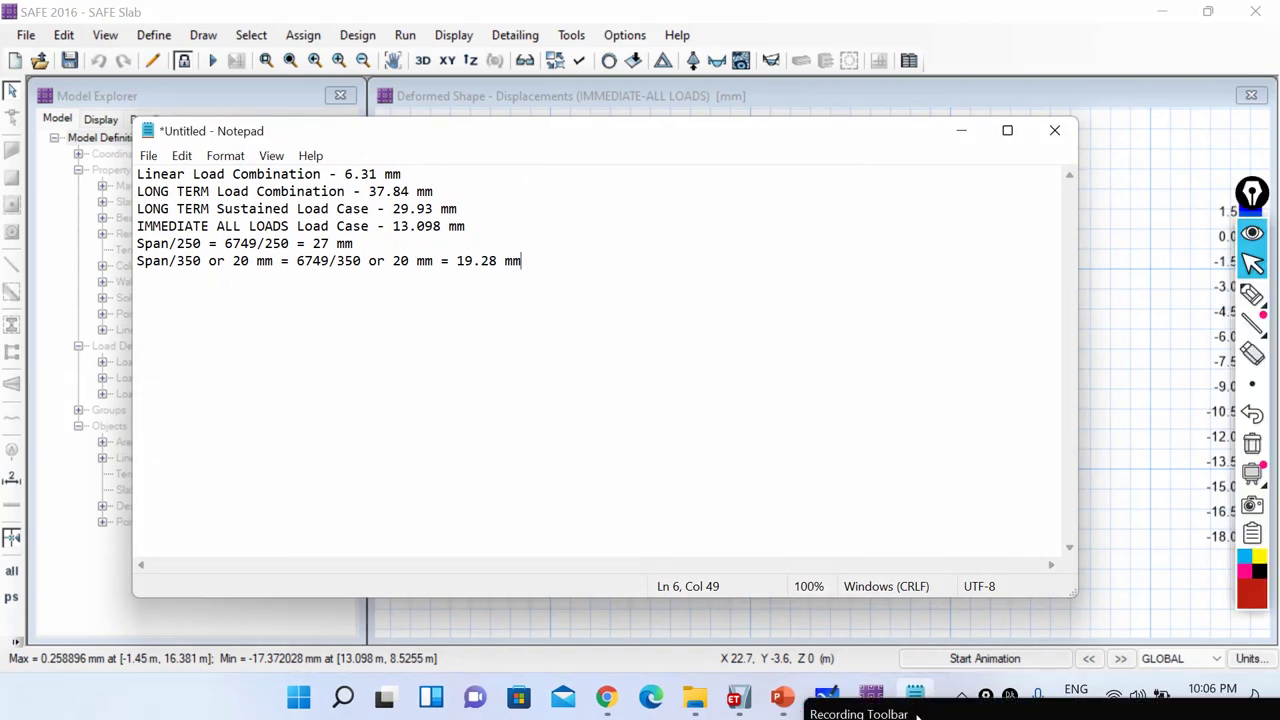
pyautogui.moveTo(1253, 293)
pyautogui.click(1190, 294)
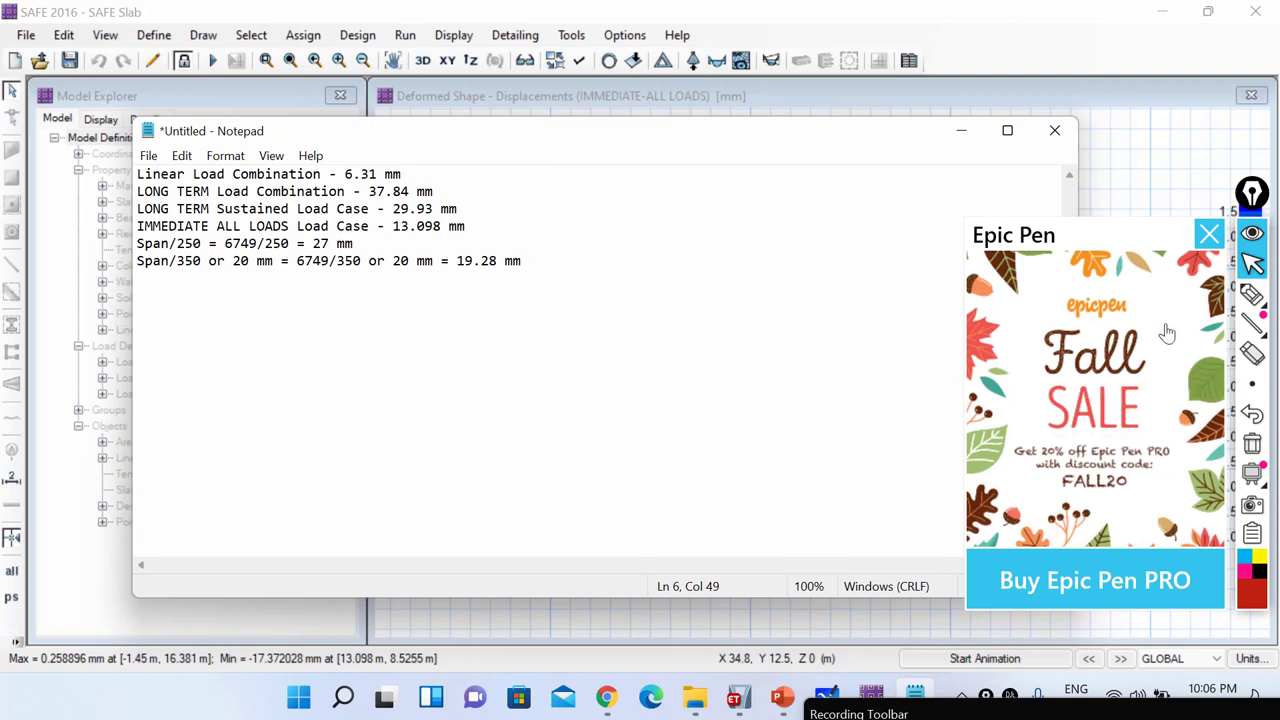
pyautogui.click(1252, 296)
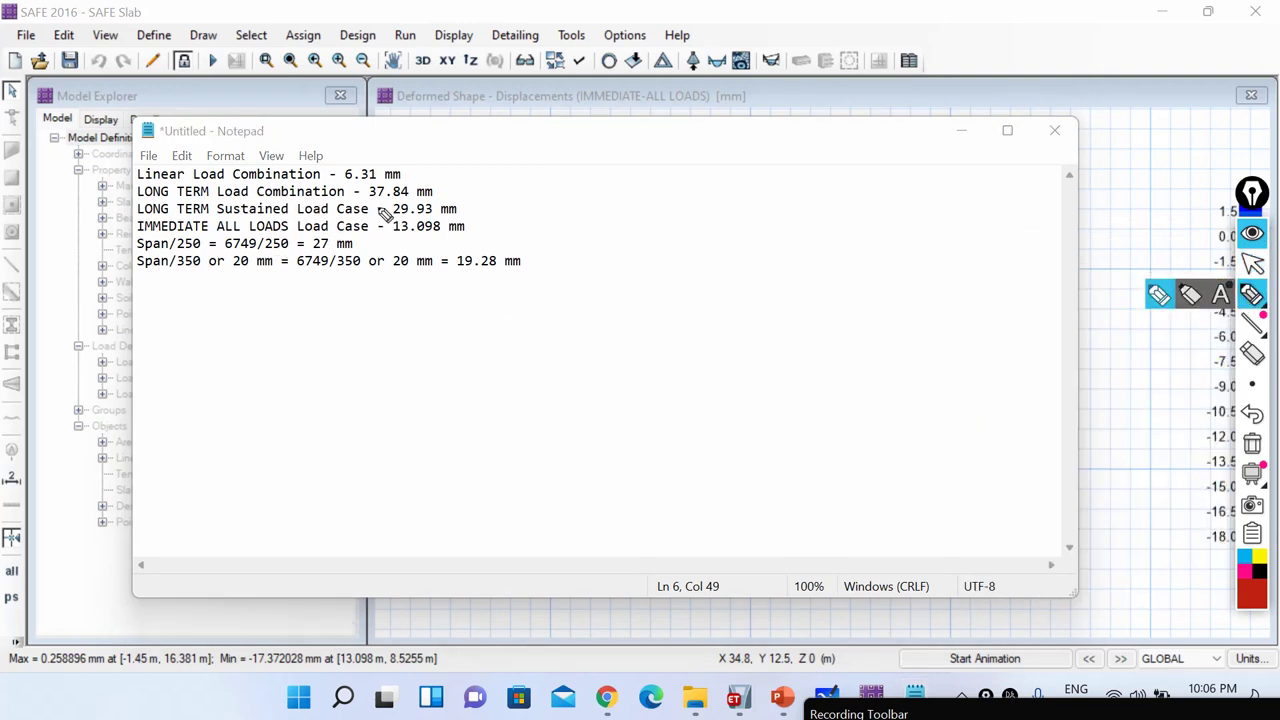
# Circle the 37.84 mm, 27 mm and 29.93 mm values in red and draw an arrow from the 27 mm limit to 29.93 mm
pyautogui.moveTo(445, 187)
pyautogui.mouseDown()
pyautogui.moveTo(362, 186)
pyautogui.moveTo(381, 204)
pyautogui.moveTo(450, 198)
pyautogui.mouseUp()
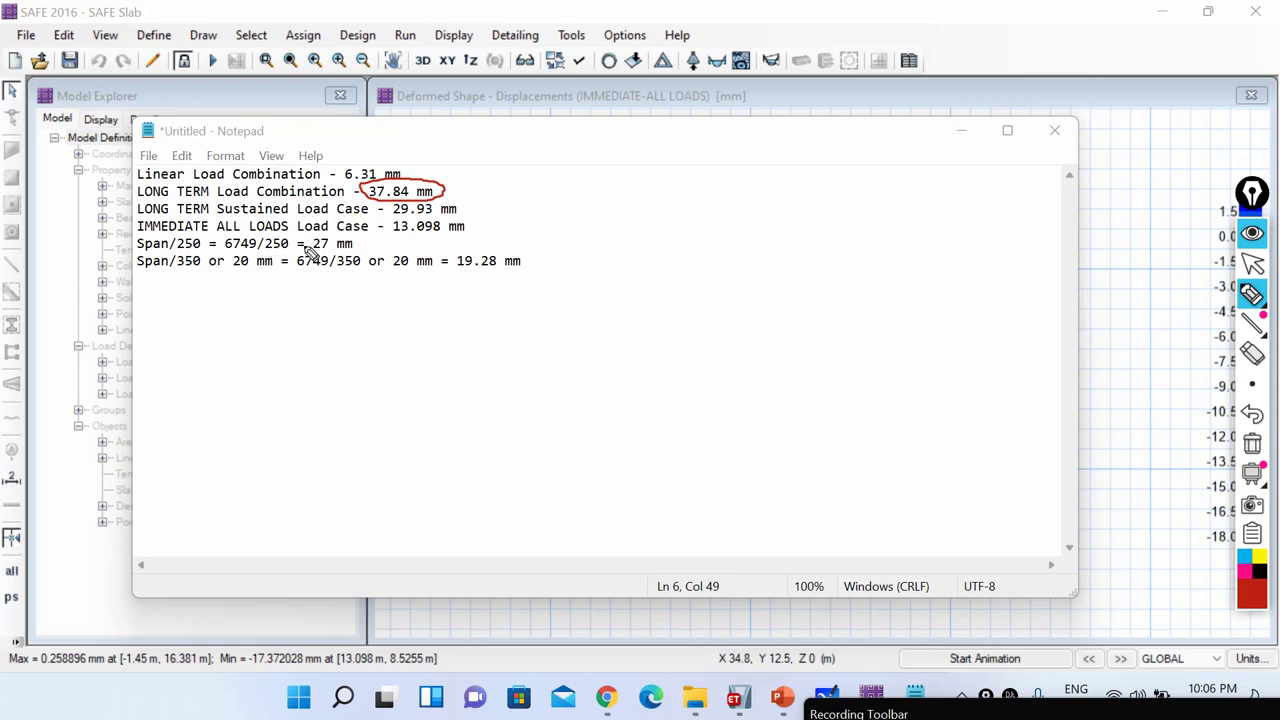
pyautogui.moveTo(364, 244)
pyautogui.mouseDown()
pyautogui.moveTo(308, 241)
pyautogui.moveTo(318, 258)
pyautogui.moveTo(368, 253)
pyautogui.mouseUp()
pyautogui.moveTo(475, 206)
pyautogui.mouseDown()
pyautogui.moveTo(425, 199)
pyautogui.moveTo(388, 212)
pyautogui.moveTo(458, 230)
pyautogui.moveTo(474, 209)
pyautogui.mouseUp()
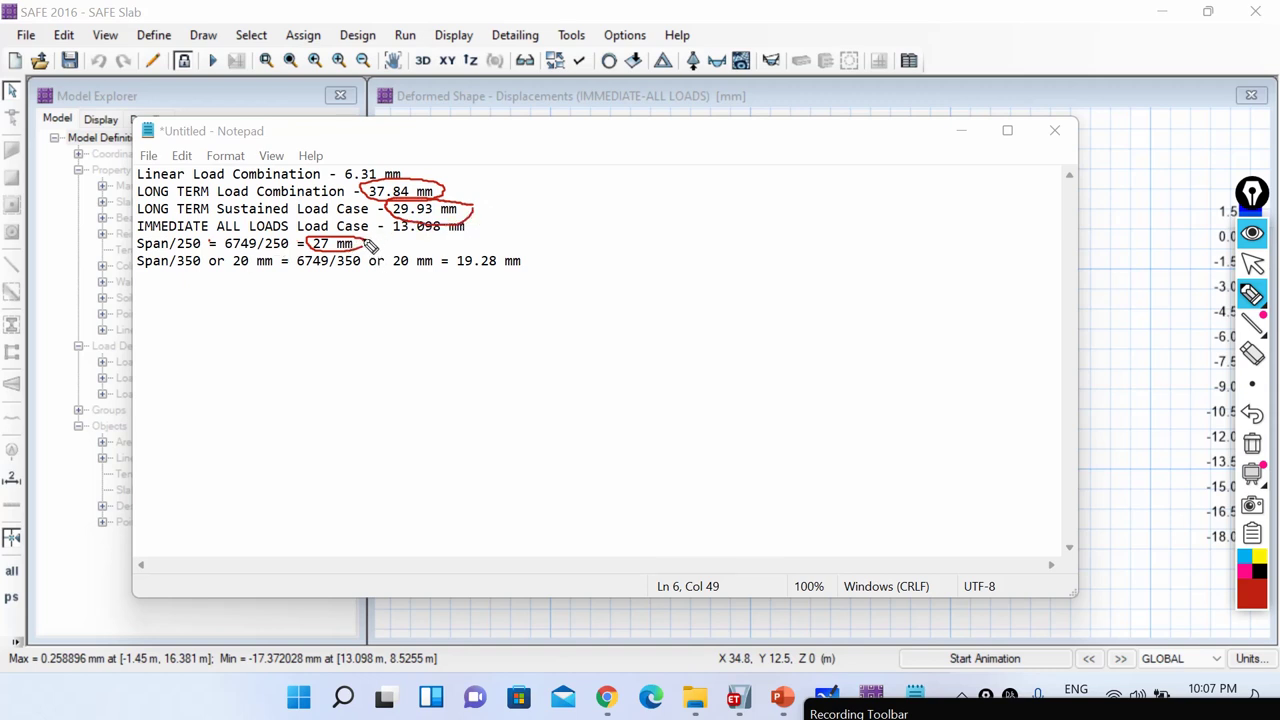
pyautogui.moveTo(370, 247)
pyautogui.mouseDown()
pyautogui.moveTo(510, 226)
pyautogui.moveTo(486, 206)
pyautogui.moveTo(500, 198)
pyautogui.moveTo(482, 208)
pyautogui.moveTo(509, 216)
pyautogui.moveTo(500, 194)
pyautogui.mouseUp()
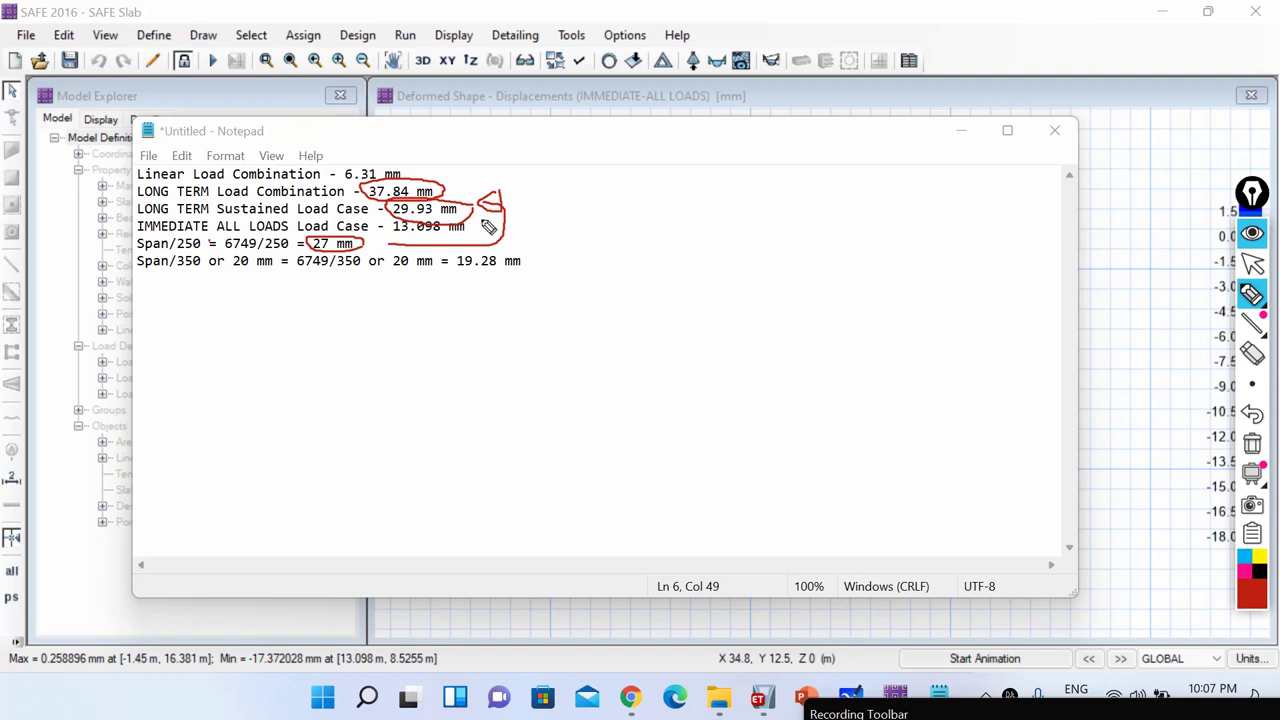
# Circle the 13.098 mm and 19.28 mm values in red, draw an arrow between them and another starting from the 27 mm limit
pyautogui.moveTo(466, 217)
pyautogui.mouseDown()
pyautogui.moveTo(385, 224)
pyautogui.moveTo(408, 240)
pyautogui.moveTo(480, 235)
pyautogui.mouseUp()
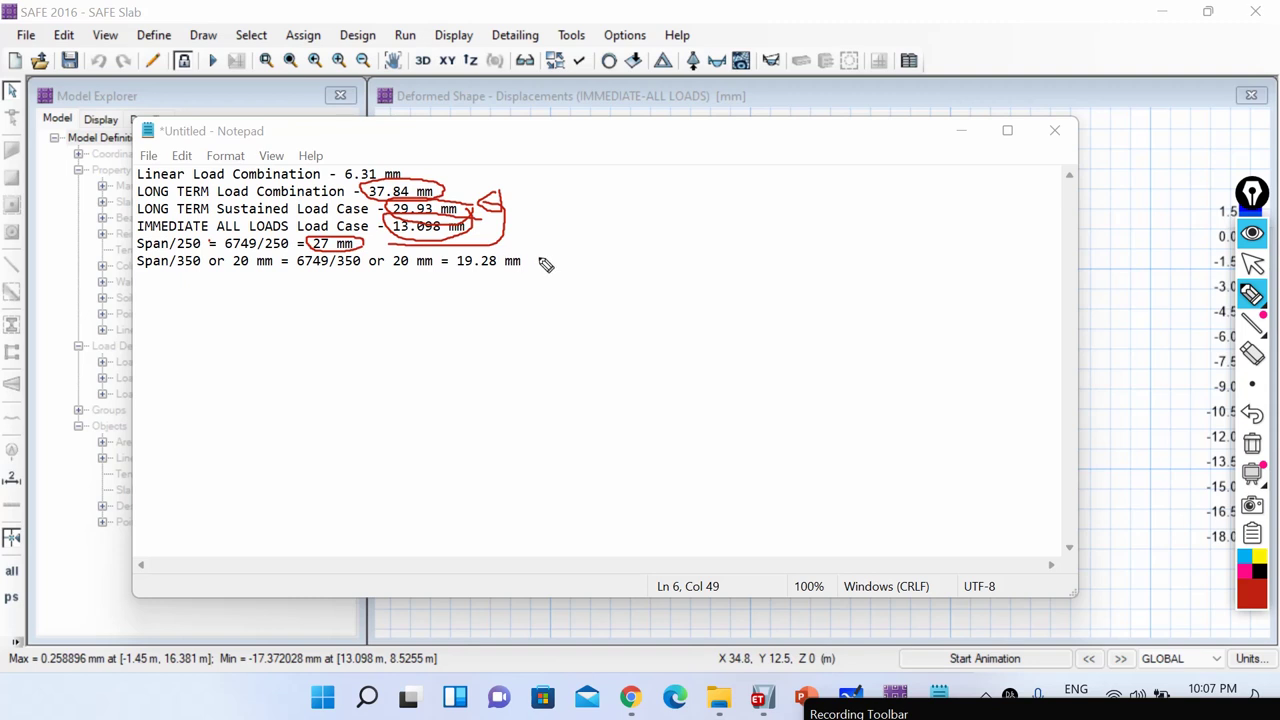
pyautogui.moveTo(540, 258)
pyautogui.mouseDown()
pyautogui.moveTo(466, 250)
pyautogui.moveTo(506, 277)
pyautogui.moveTo(535, 250)
pyautogui.moveTo(548, 271)
pyautogui.moveTo(574, 236)
pyautogui.moveTo(506, 226)
pyautogui.moveTo(500, 212)
pyautogui.moveTo(500, 232)
pyautogui.moveTo(512, 236)
pyautogui.moveTo(512, 220)
pyautogui.mouseUp()
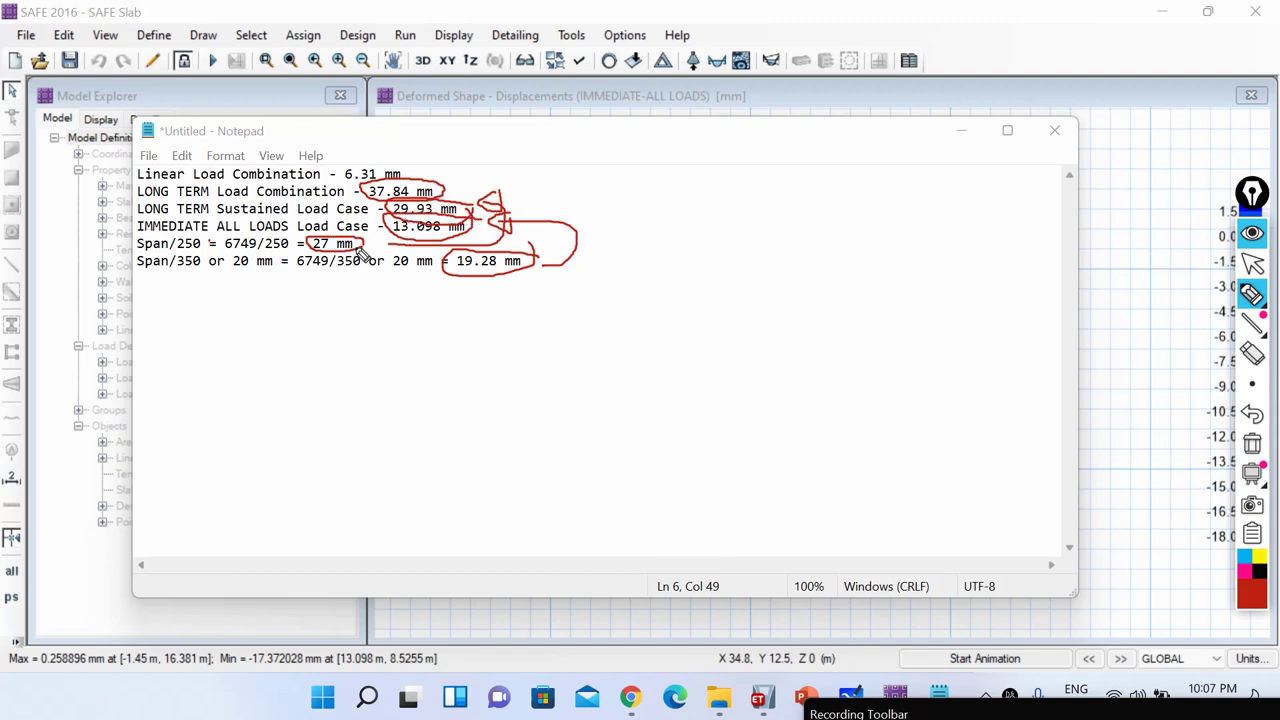
pyautogui.moveTo(367, 246)
pyautogui.mouseDown()
pyautogui.moveTo(655, 253)
pyautogui.moveTo(618, 264)
pyautogui.moveTo(612, 234)
pyautogui.moveTo(626, 263)
pyautogui.mouseUp()
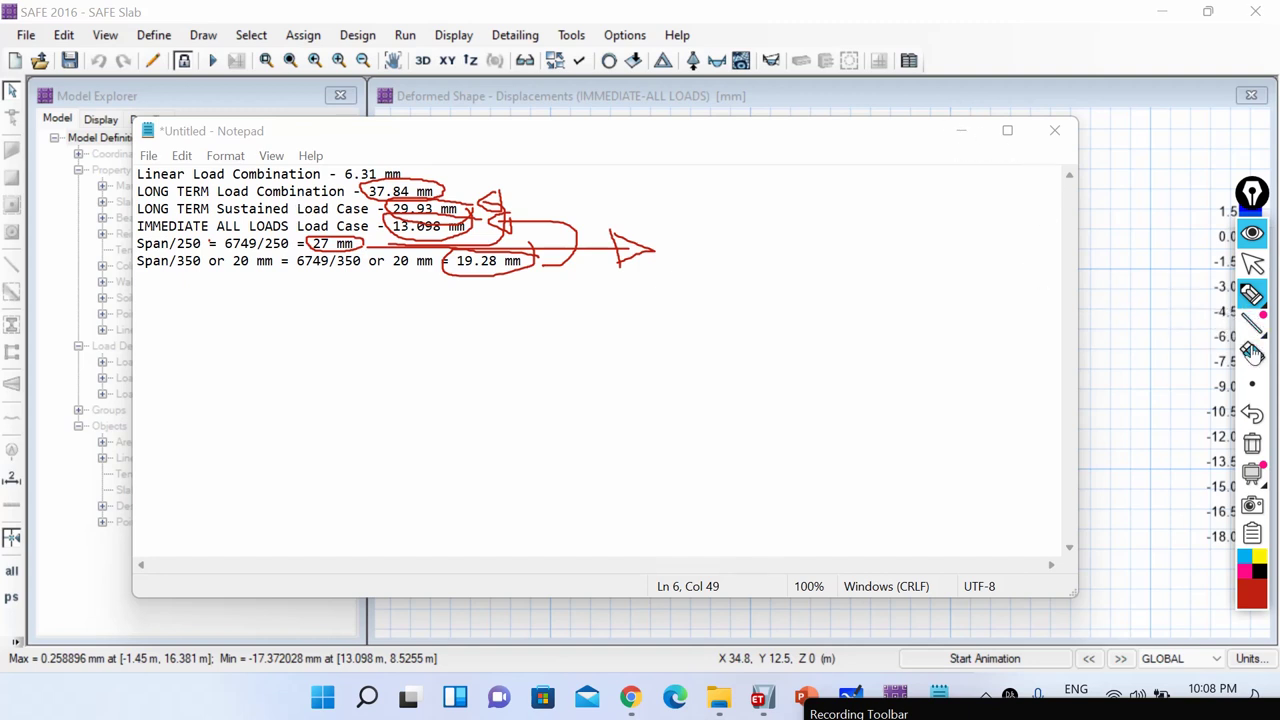
# Clear all red annotations, return to the normal cursor and minimize Notepad to reveal the SAFE model
pyautogui.click(1254, 446)
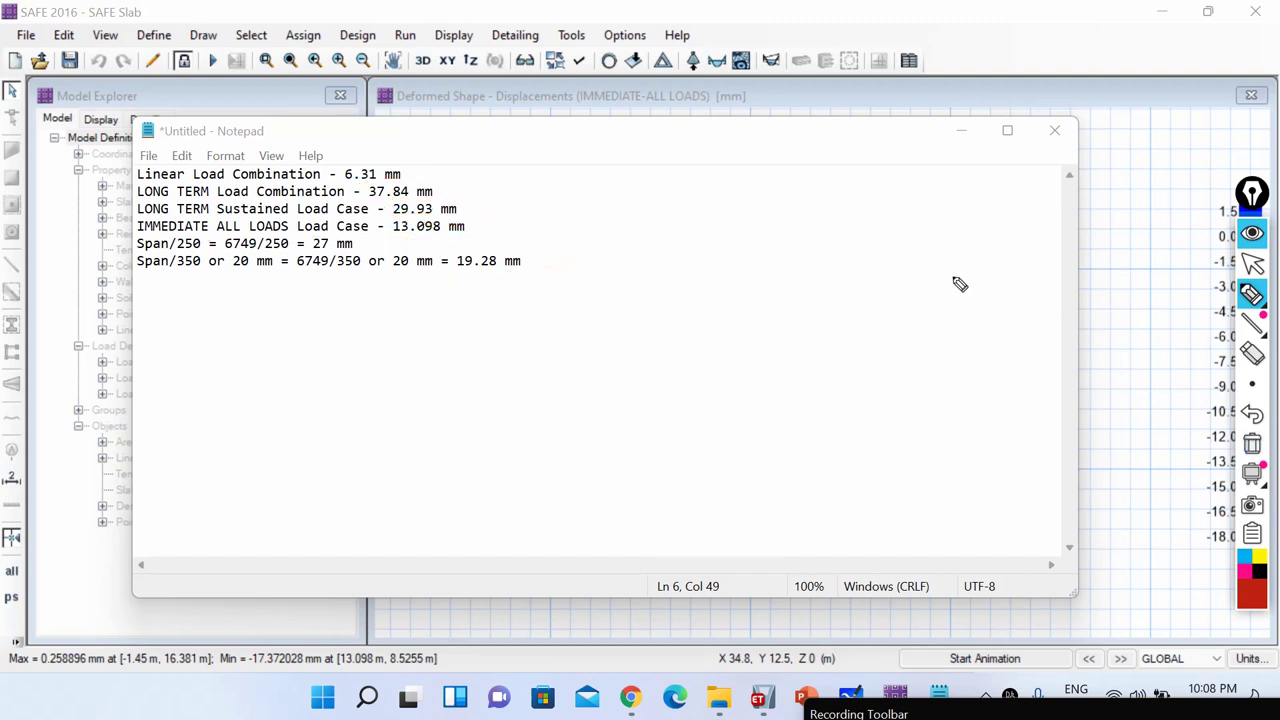
pyautogui.click(1252, 263)
pyautogui.click(966, 134)
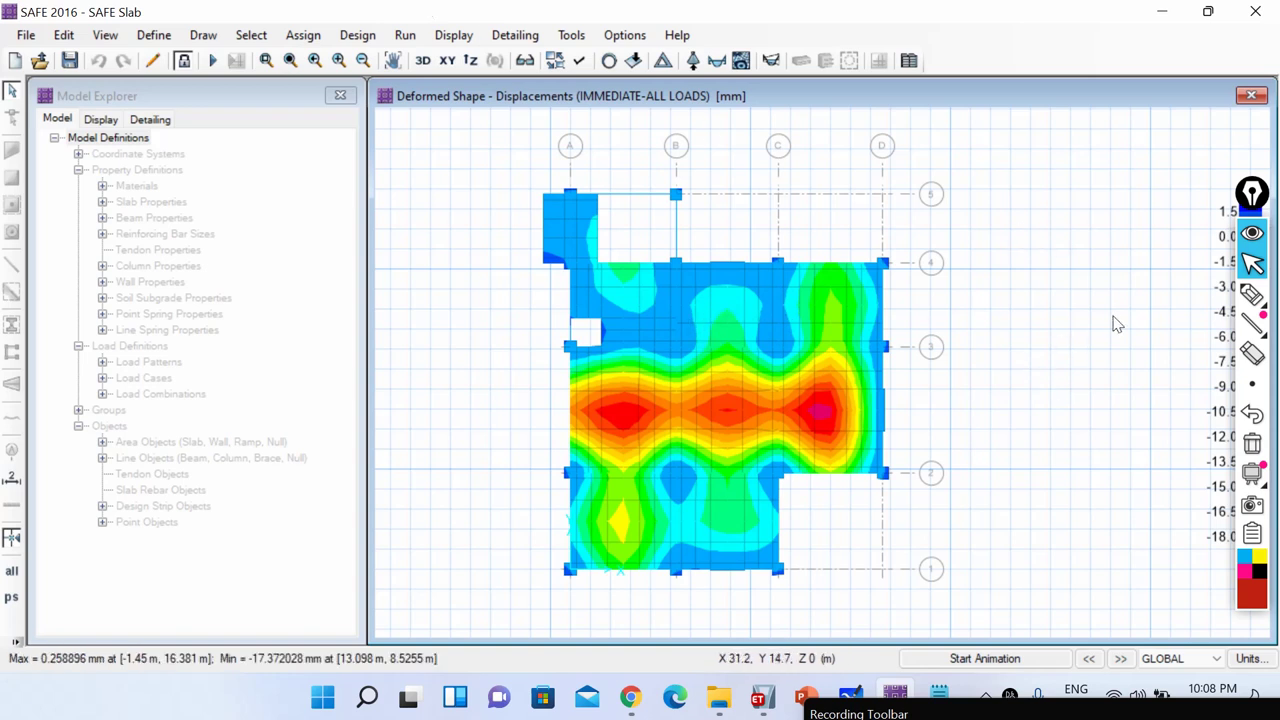
# Check the Strength (Ultimate) design load combinations without changing them, and run the slab design
pyautogui.click(360, 36)
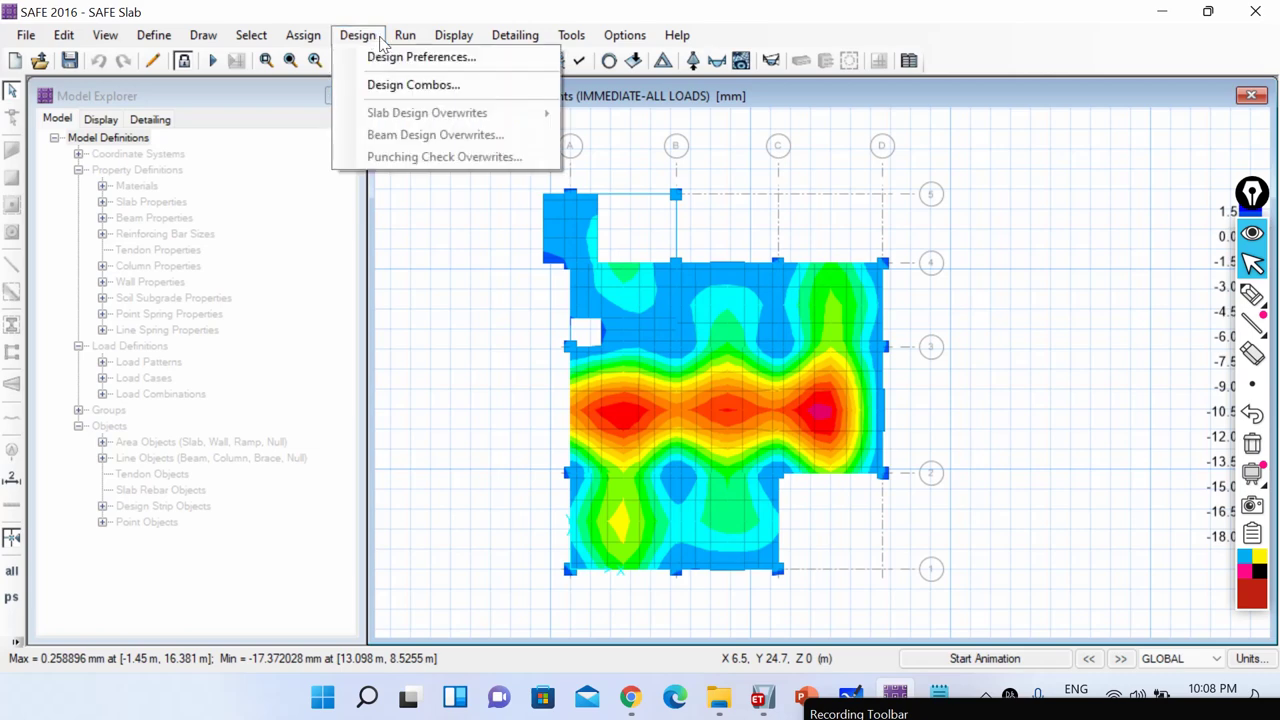
pyautogui.click(405, 83)
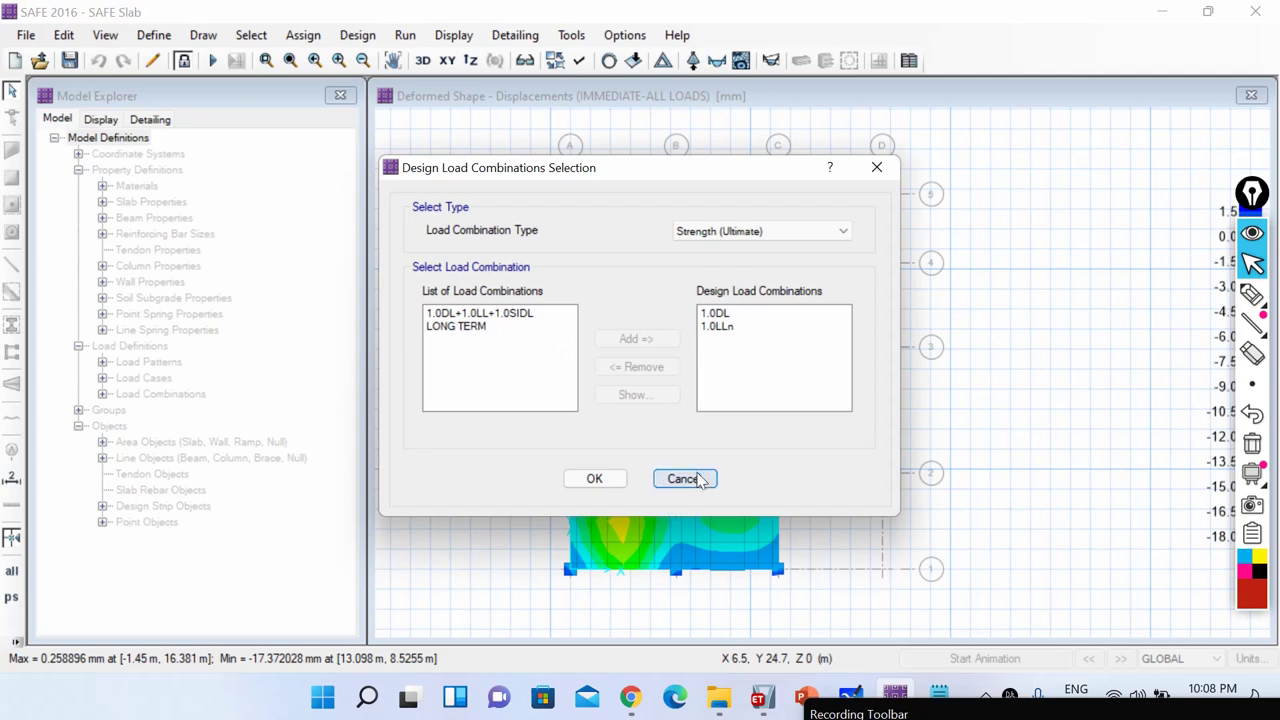
pyautogui.click(684, 476)
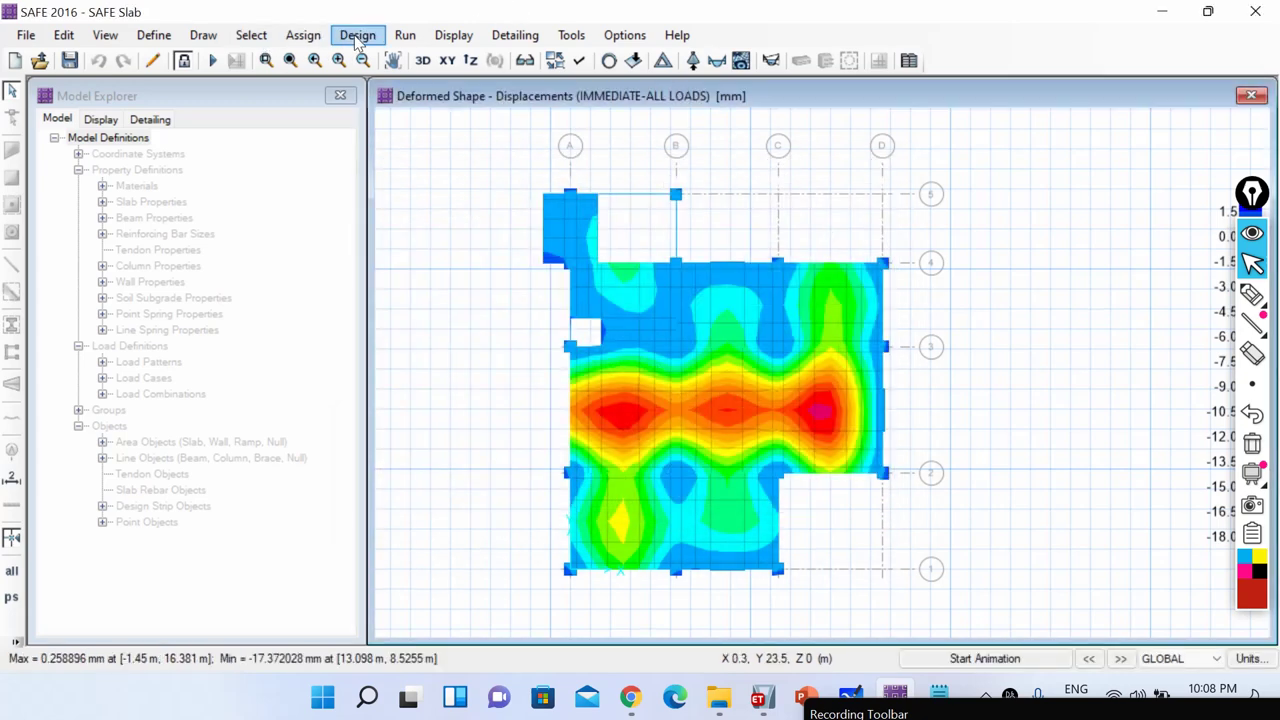
pyautogui.click(405, 35)
pyautogui.click(456, 83)
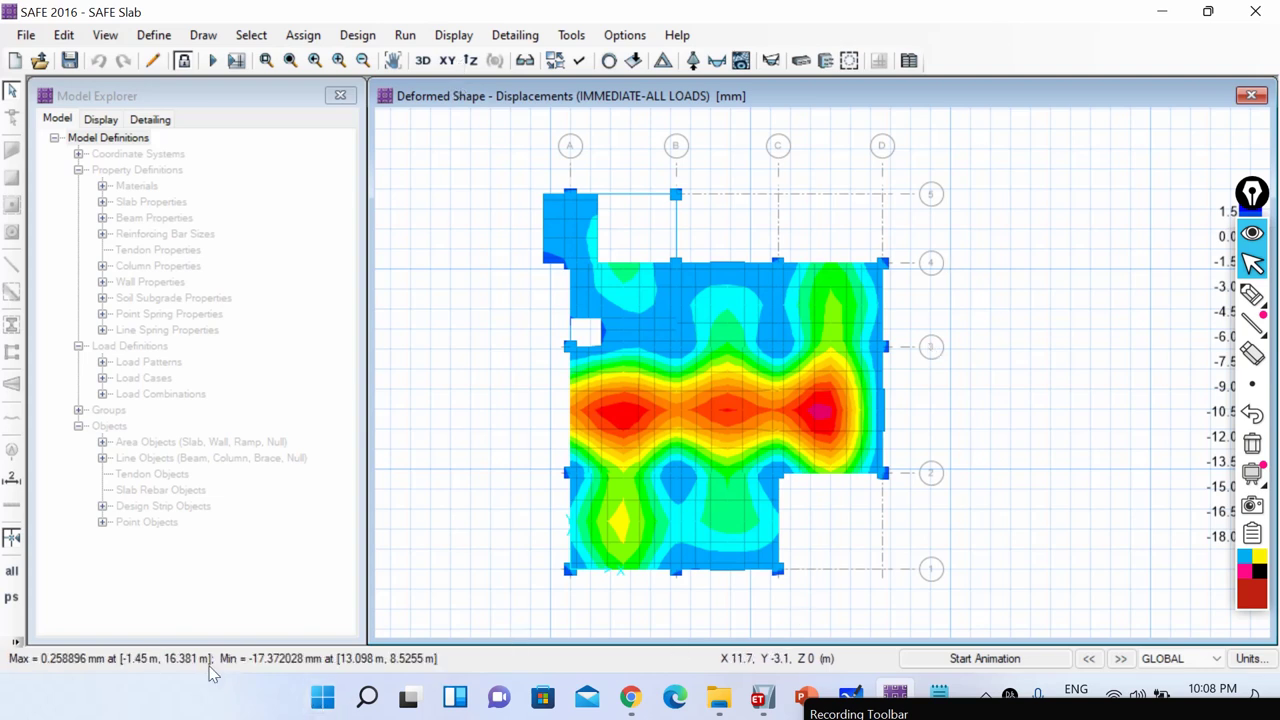
# Open the slab design display settings and position the dialog beside the slab plan
pyautogui.click(455, 36)
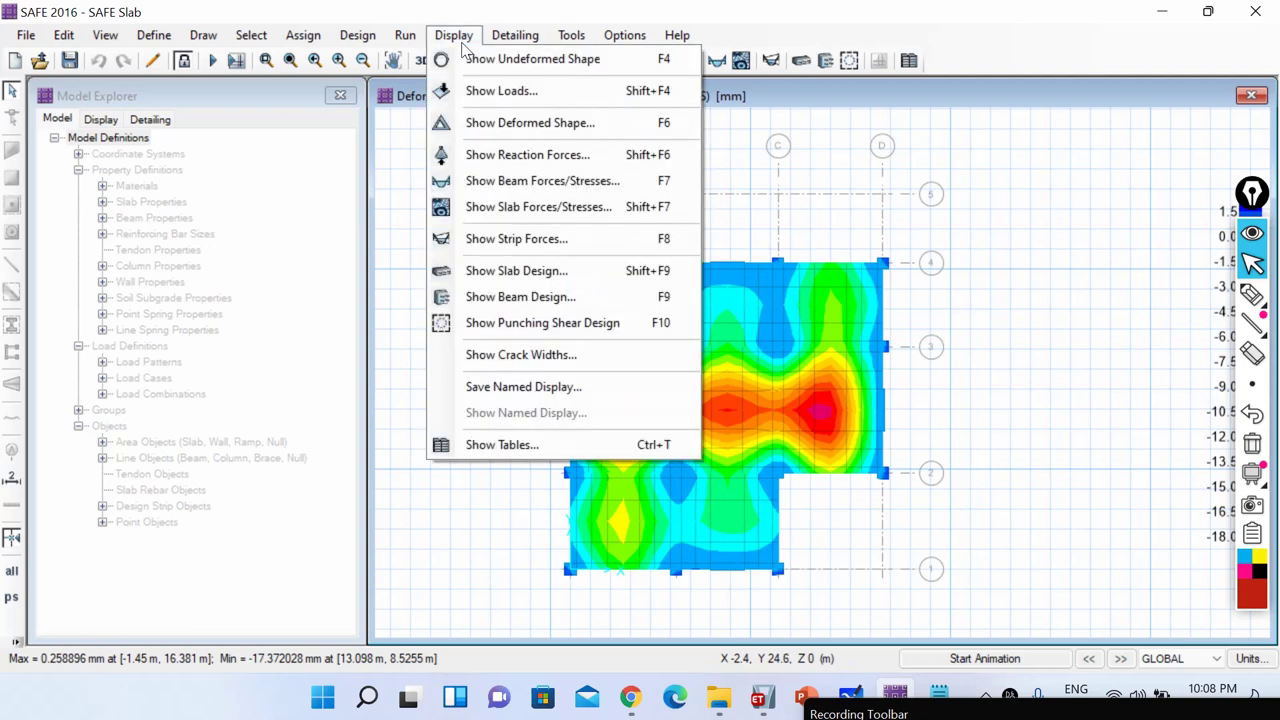
pyautogui.click(530, 271)
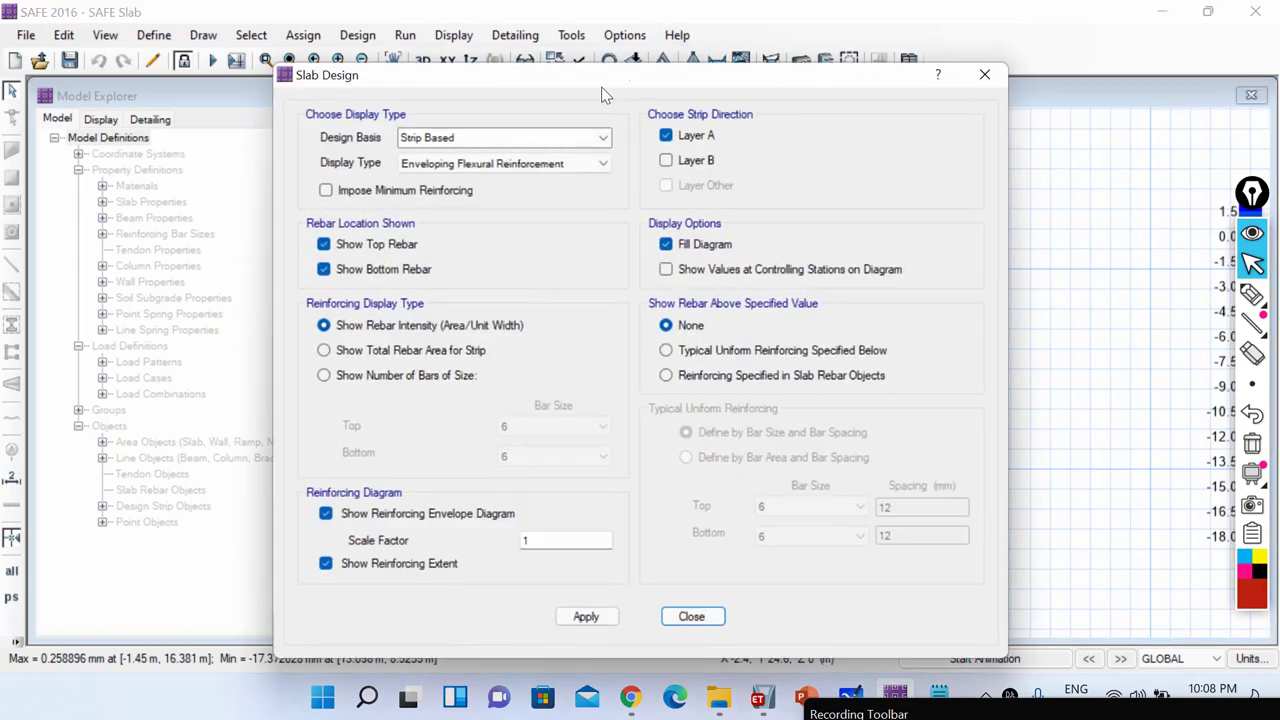
pyautogui.moveTo(603, 94); pyautogui.dragTo(305, 70)
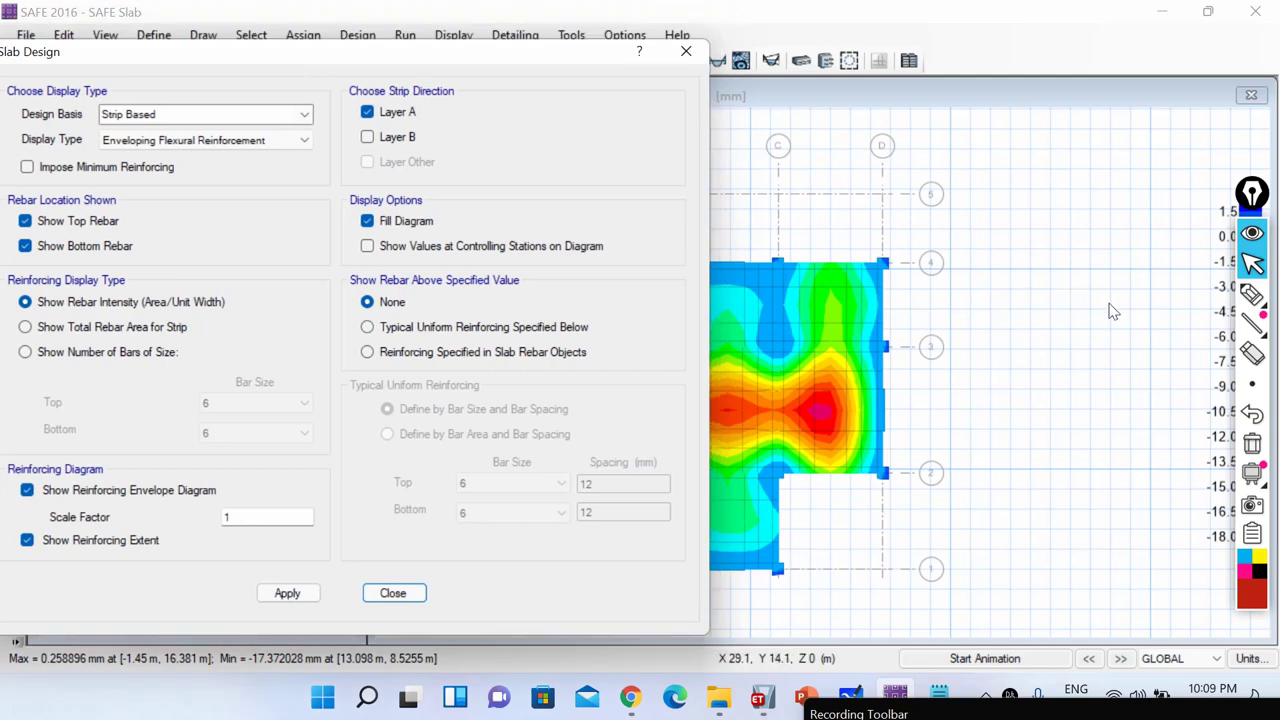
pyautogui.scroll(-1, 1113, 311)
pyautogui.scroll(1, 741, 328)
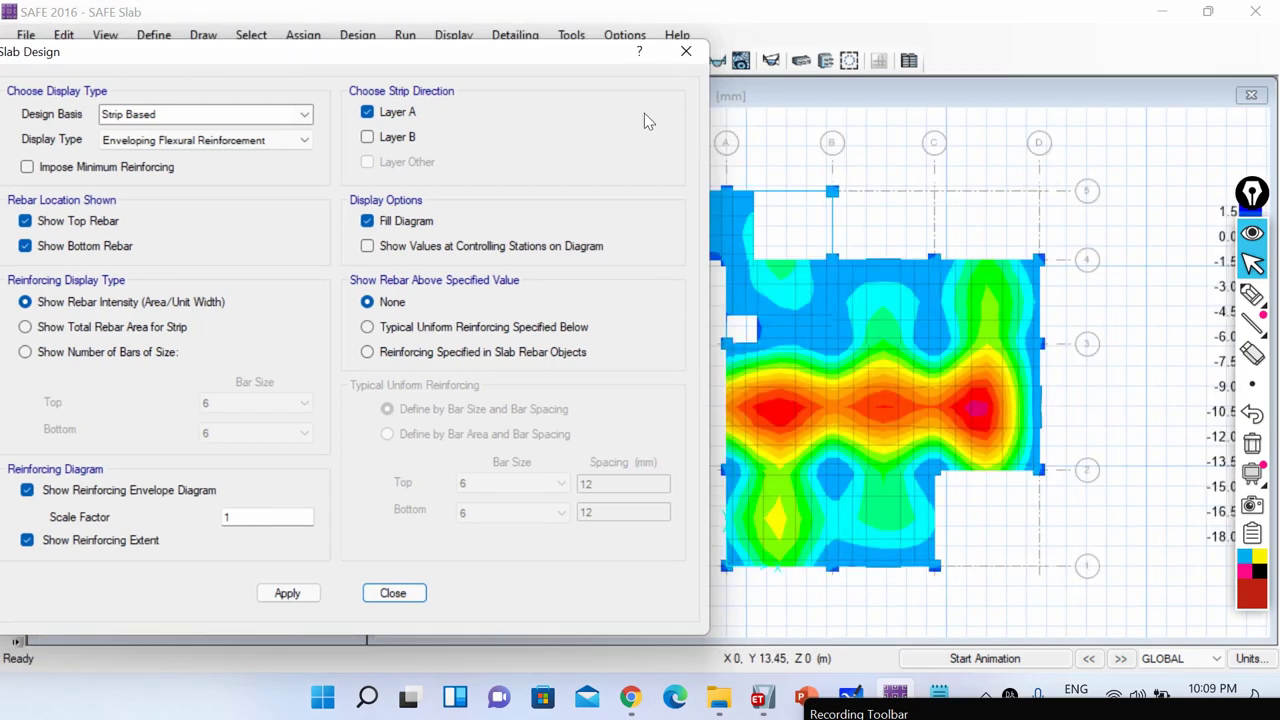
pyautogui.moveTo(552, 59); pyautogui.dragTo(591, 57)
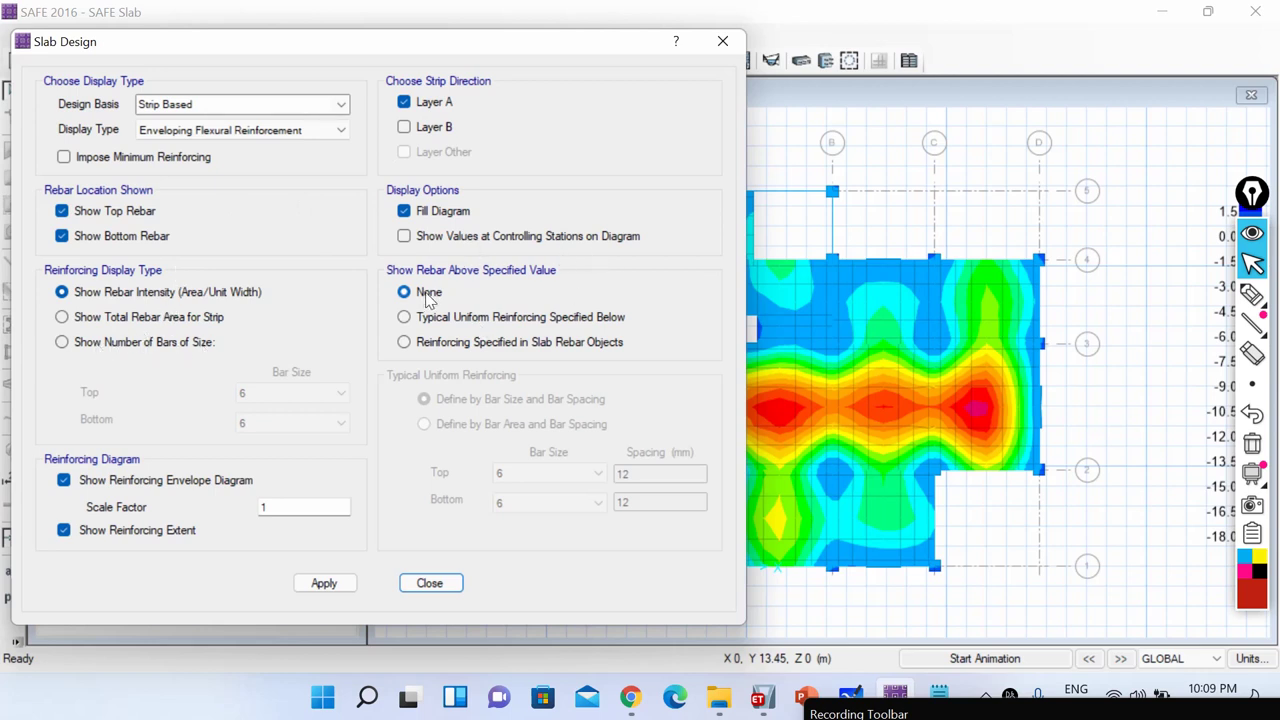
# Show values at controlling stations without diagram fill, as number of bars of size, above the typical uniform reinforcing specified below
pyautogui.click(427, 242)
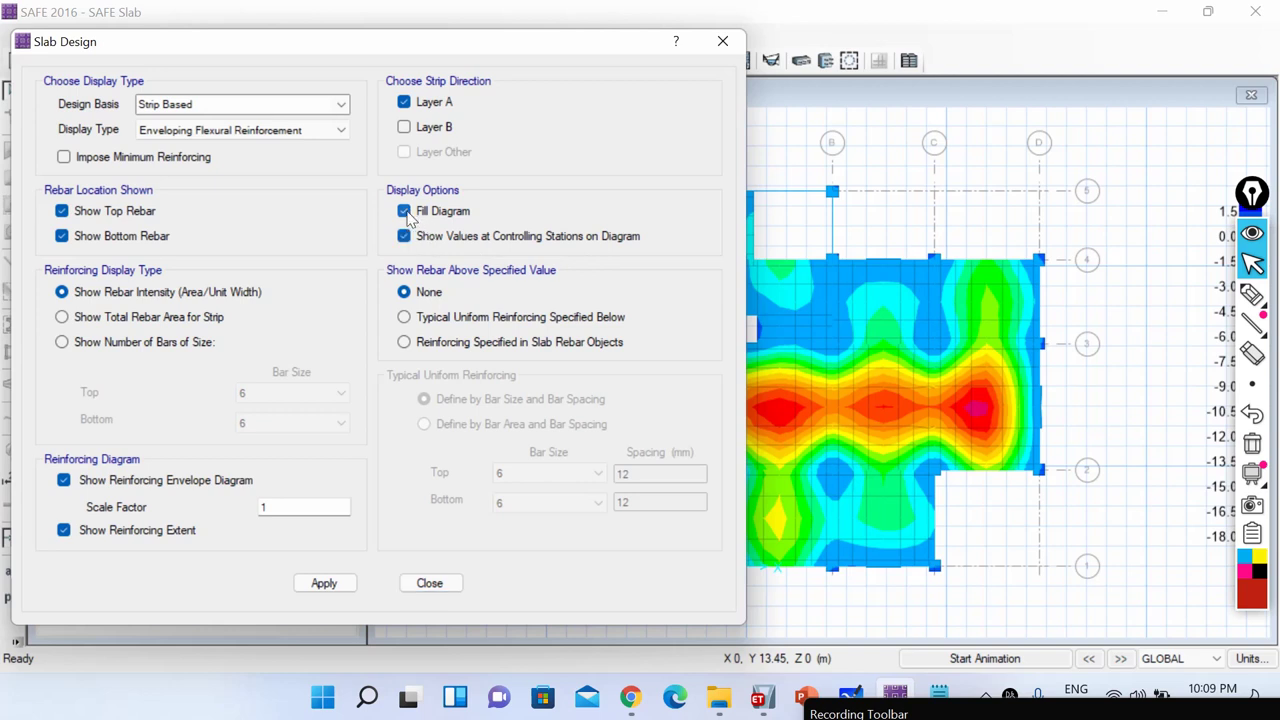
pyautogui.click(405, 212)
pyautogui.click(404, 342)
pyautogui.click(108, 345)
pyautogui.click(494, 318)
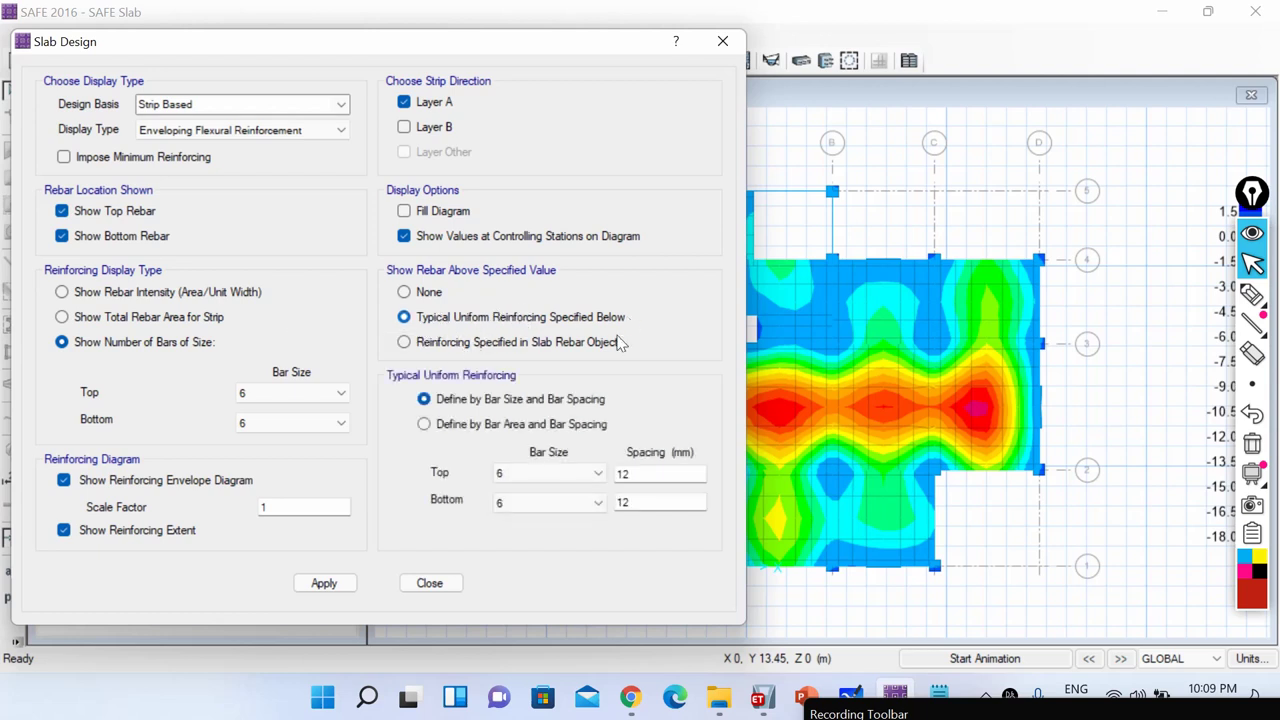
# Define the typical uniform reinforcing as bar size 8 at 150 mm spacing for both top and bottom
pyautogui.click(528, 474)
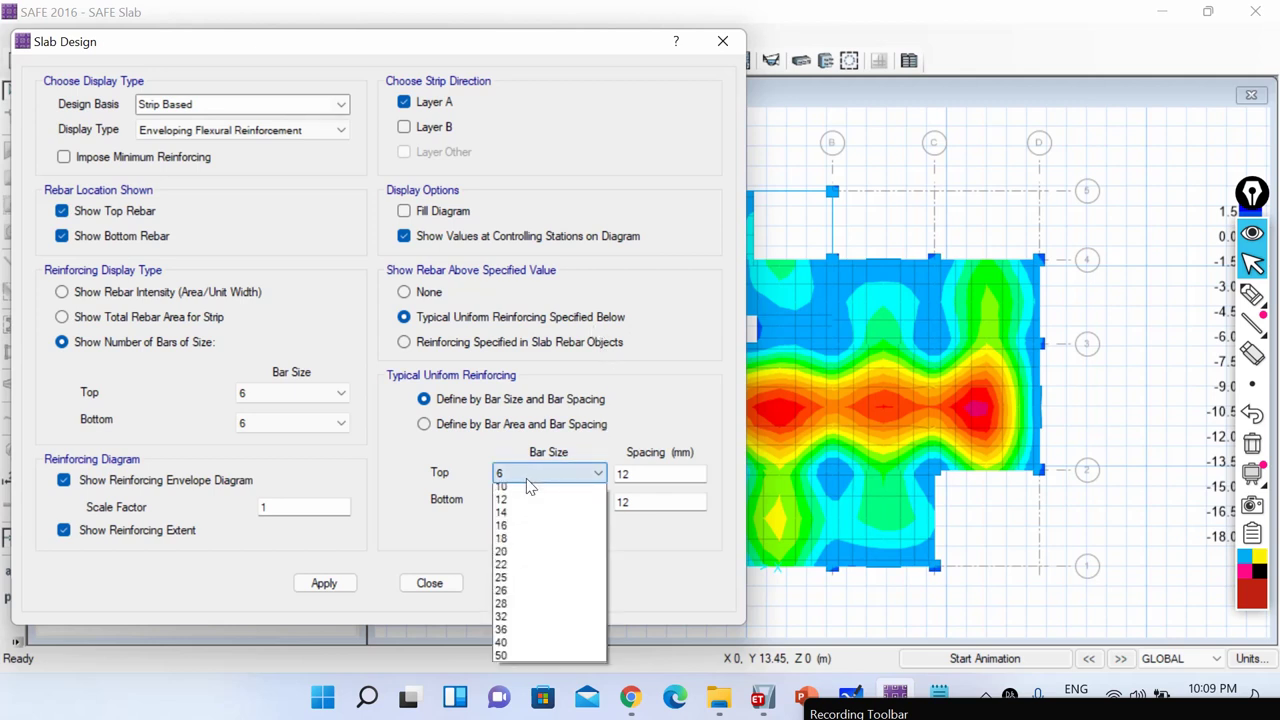
pyautogui.click(530, 494)
pyautogui.press('Tab')
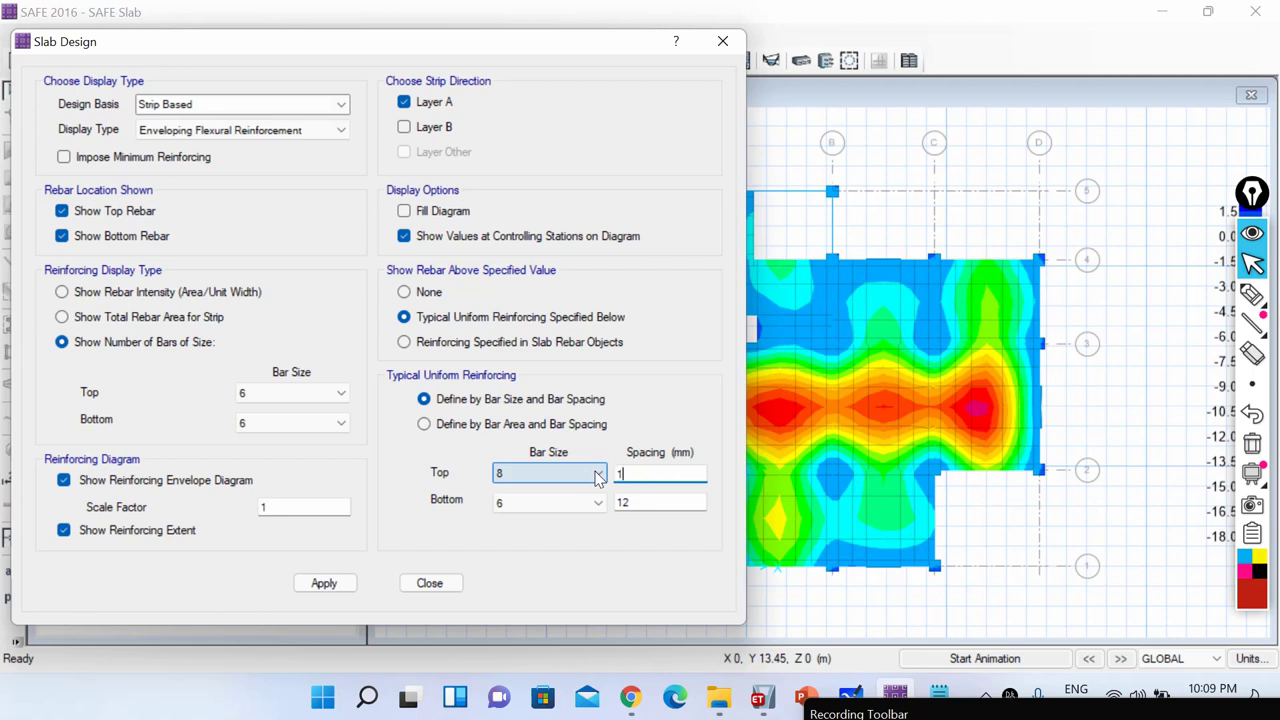
pyautogui.write('150')
pyautogui.click(529, 503)
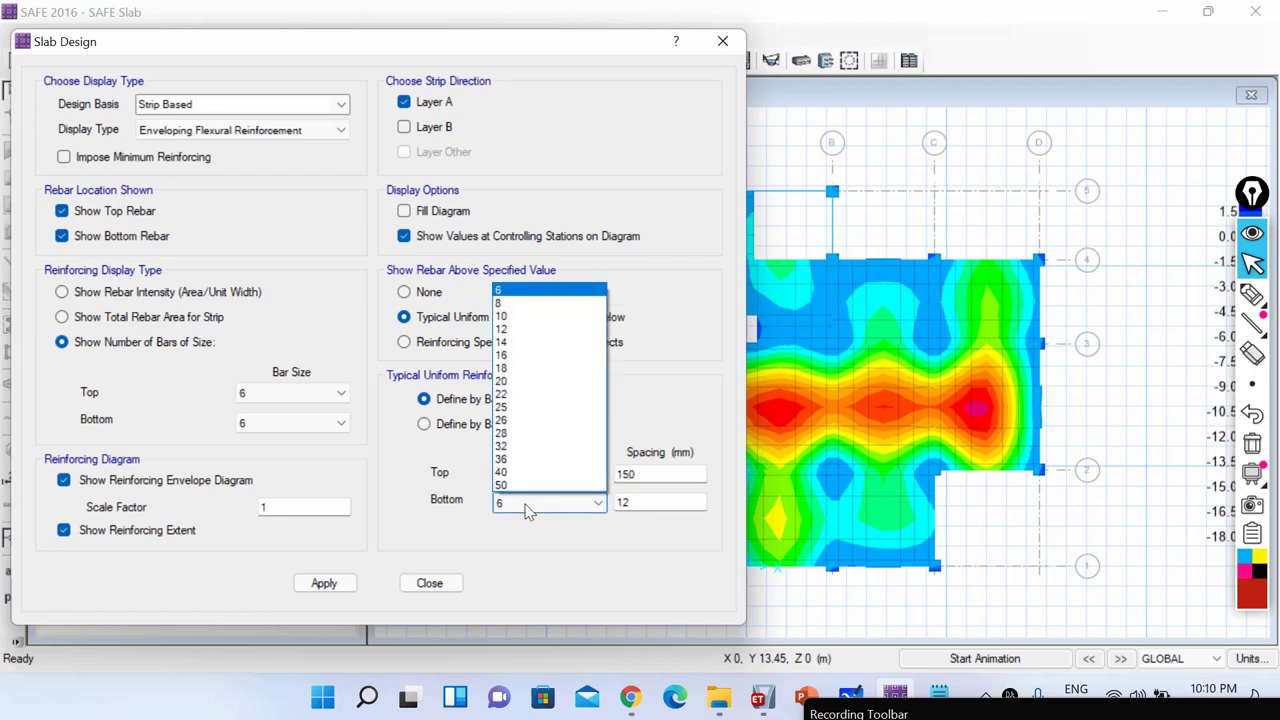
pyautogui.click(505, 303)
pyautogui.click(656, 503)
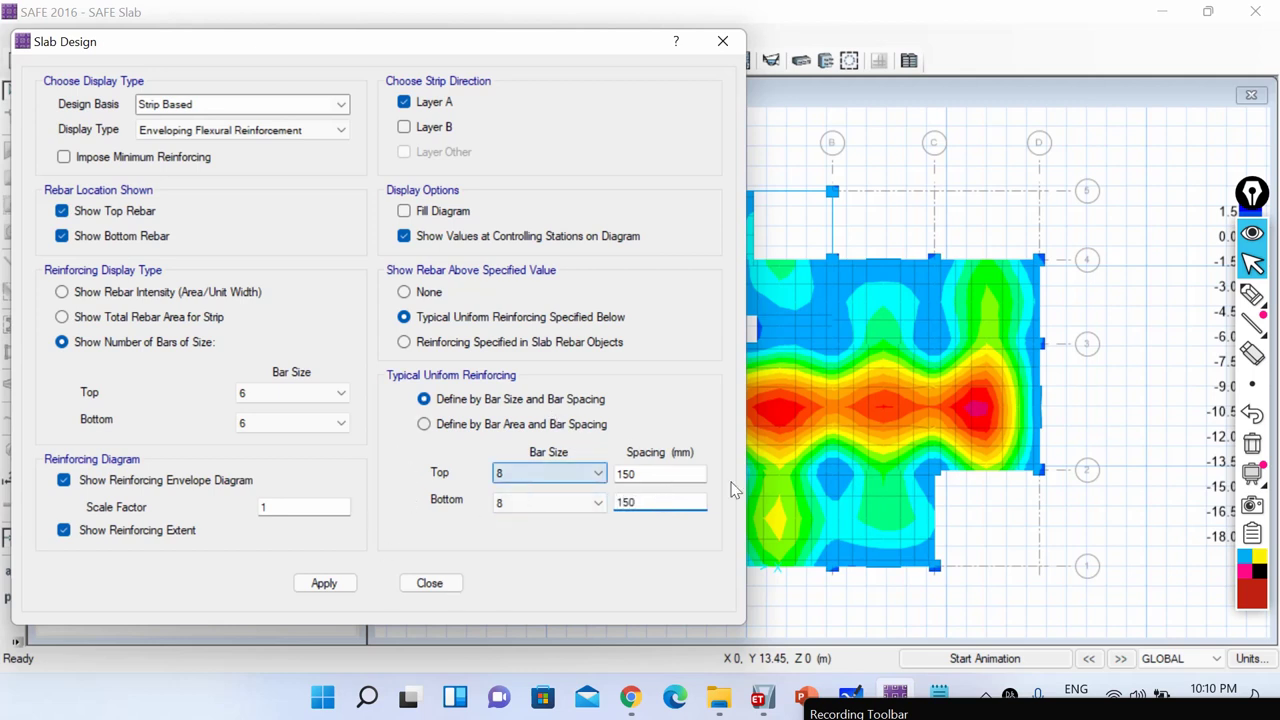
pyautogui.click(765, 492)
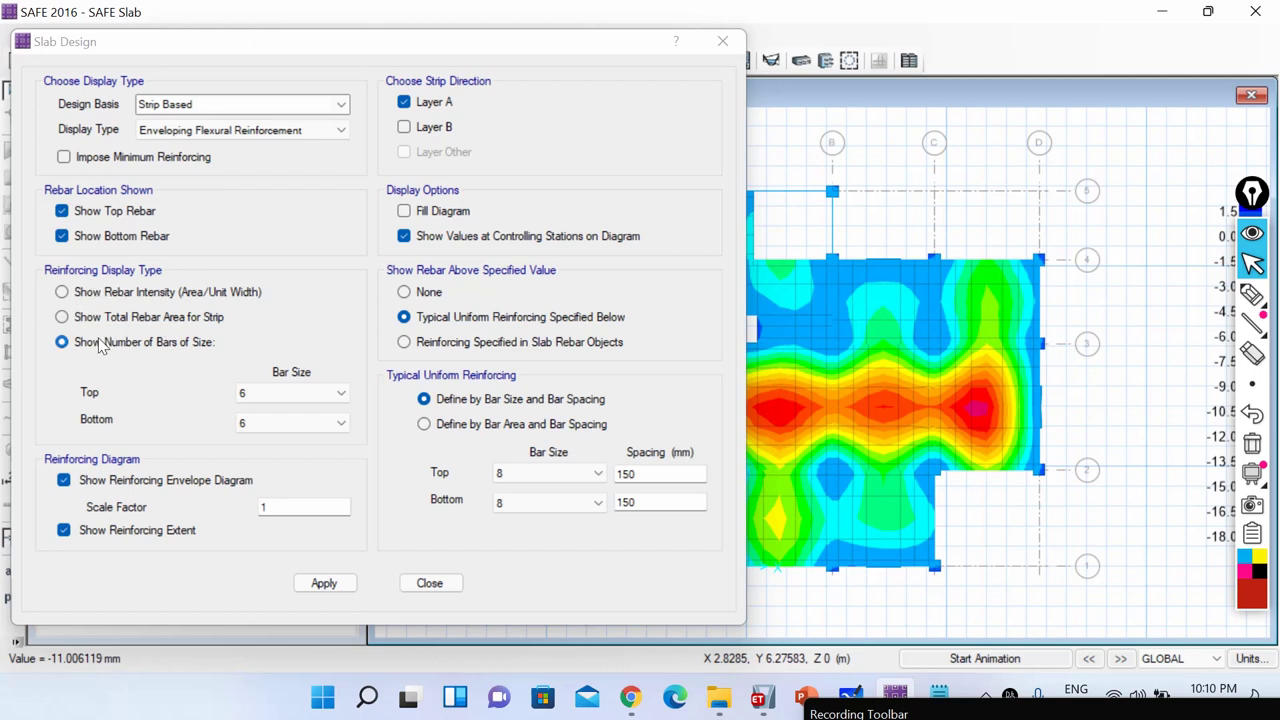
# Set the top and bottom bar sizes for the number-of-bars display to 8 and apply the slab design display
pyautogui.click(285, 393)
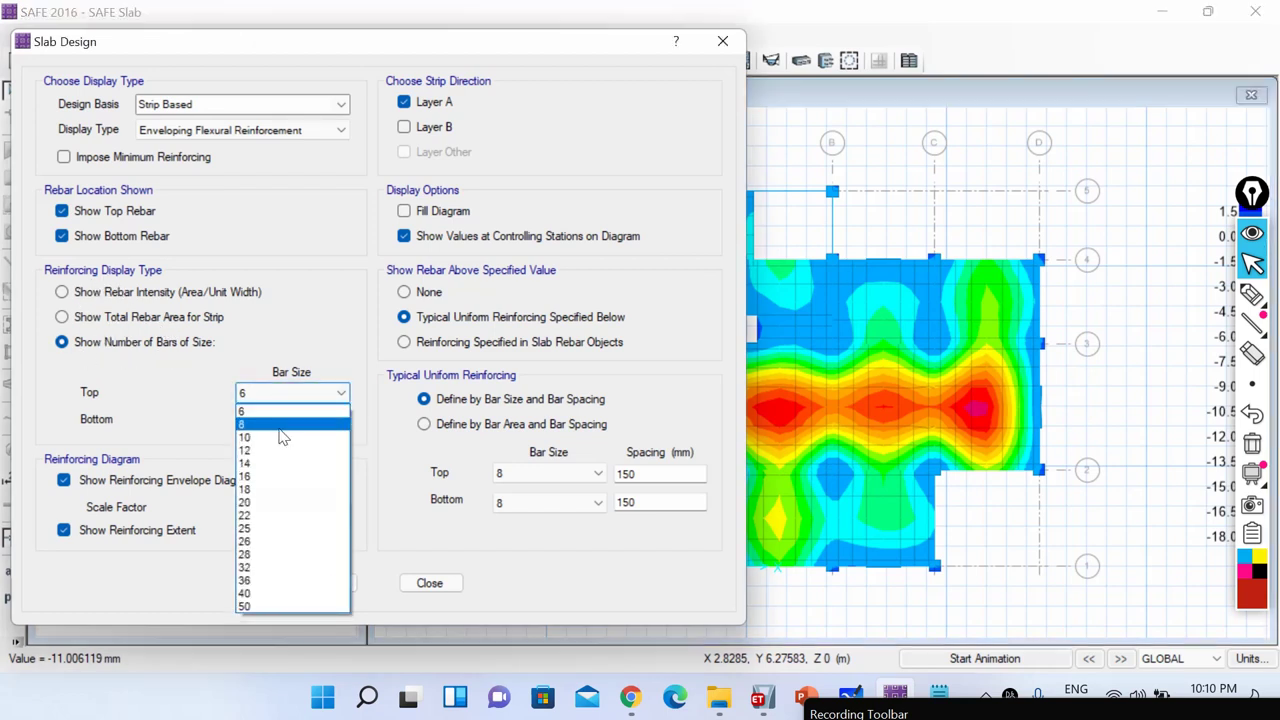
pyautogui.click(274, 429)
pyautogui.click(274, 429)
pyautogui.scroll(1, 277, 447)
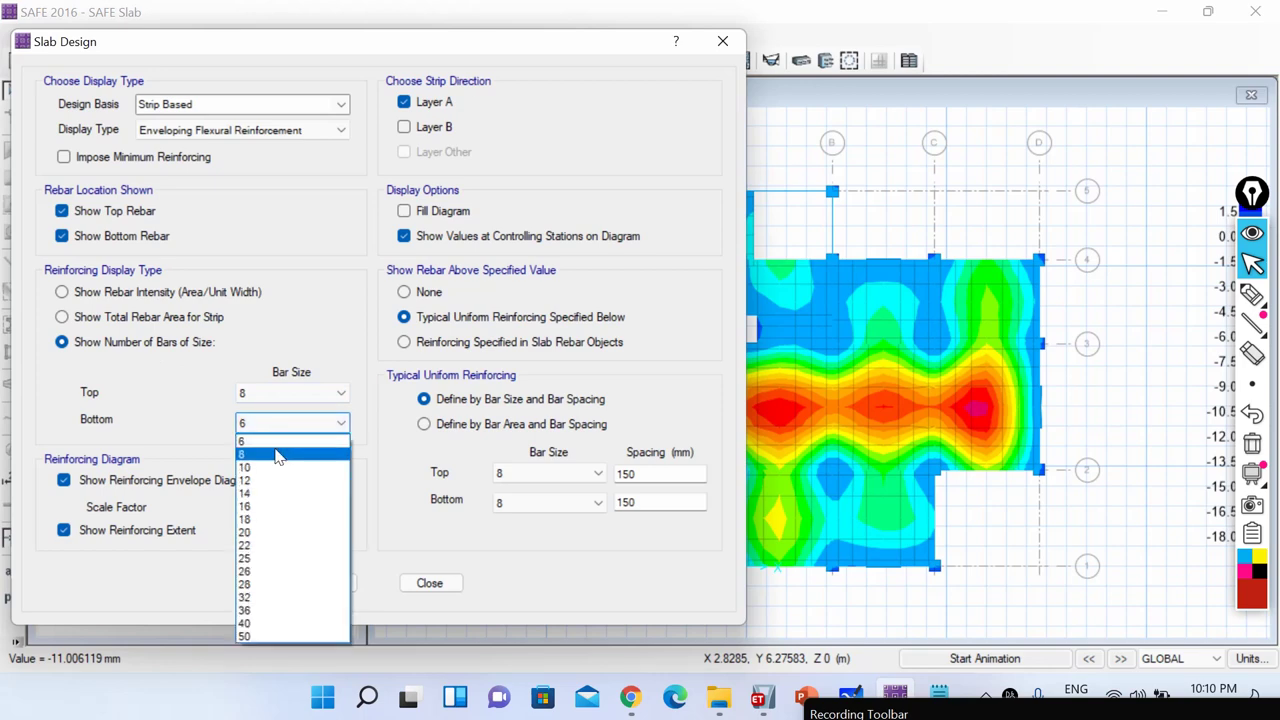
pyautogui.click(277, 449)
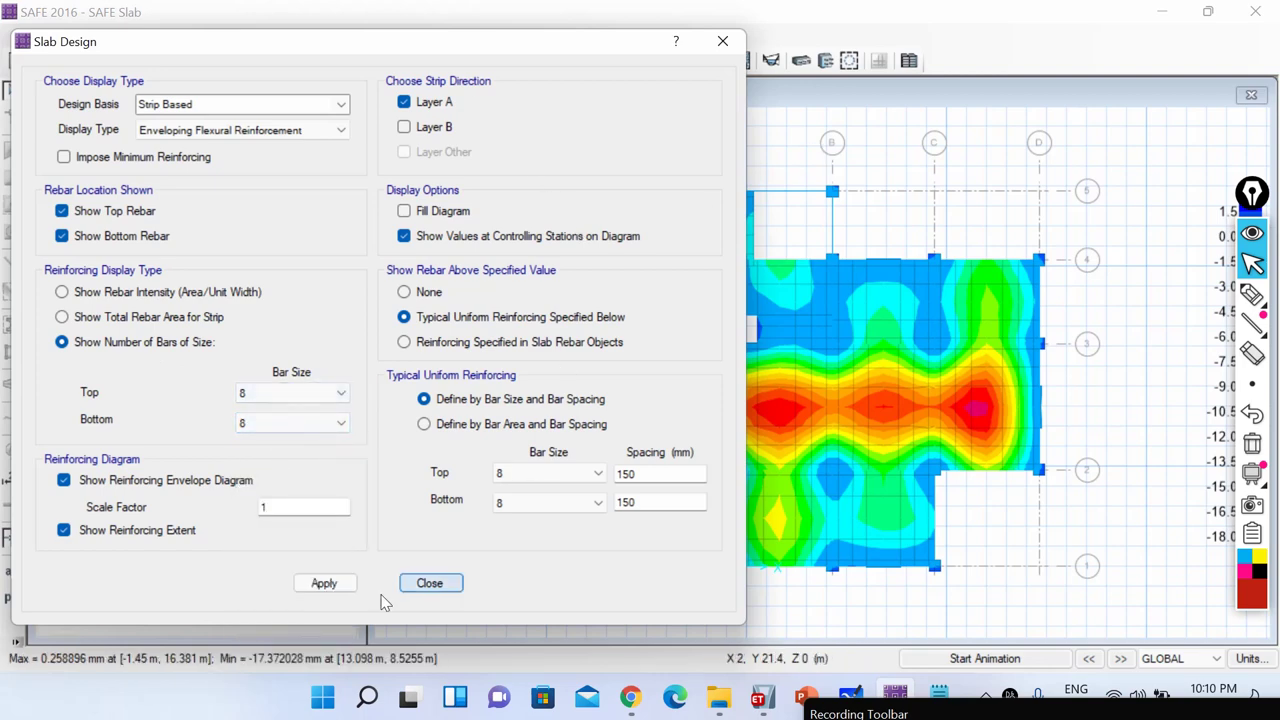
pyautogui.click(325, 585)
# Examine the additional Layer A reinforcement across the slab, especially around the column at grid C-2
pyautogui.scroll(-1, 1011, 423)
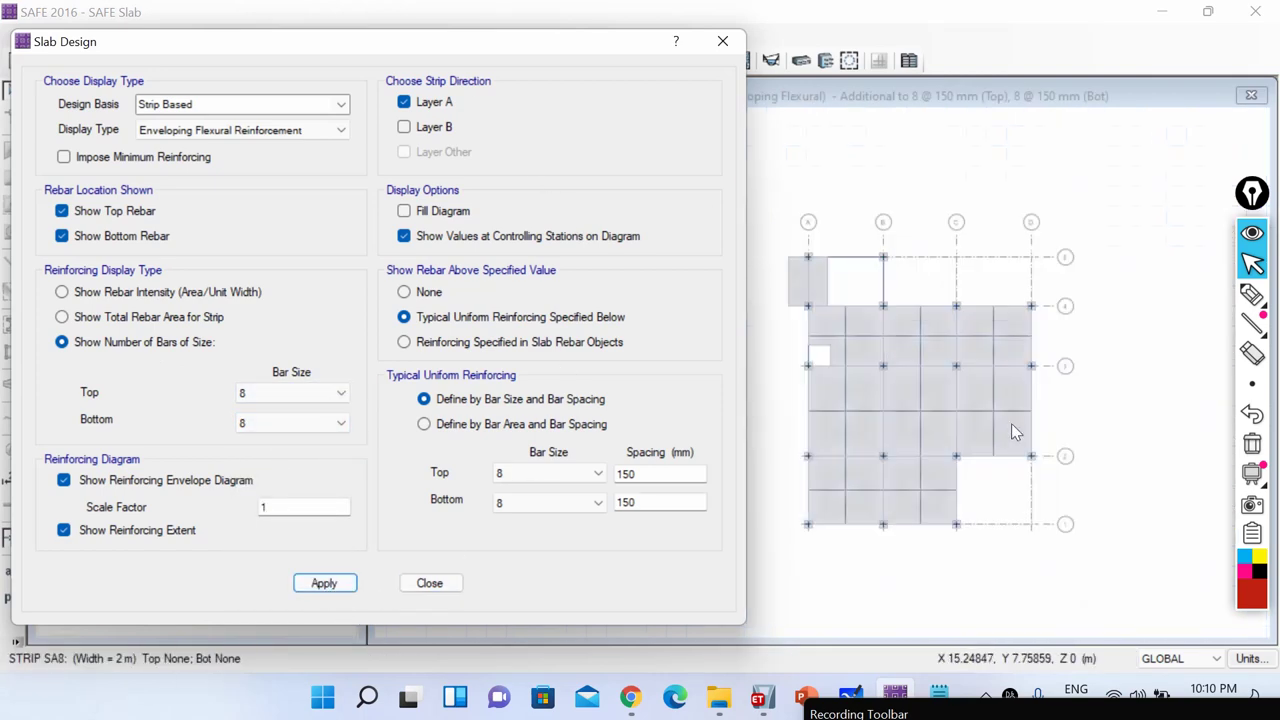
pyautogui.scroll(2, 915, 455)
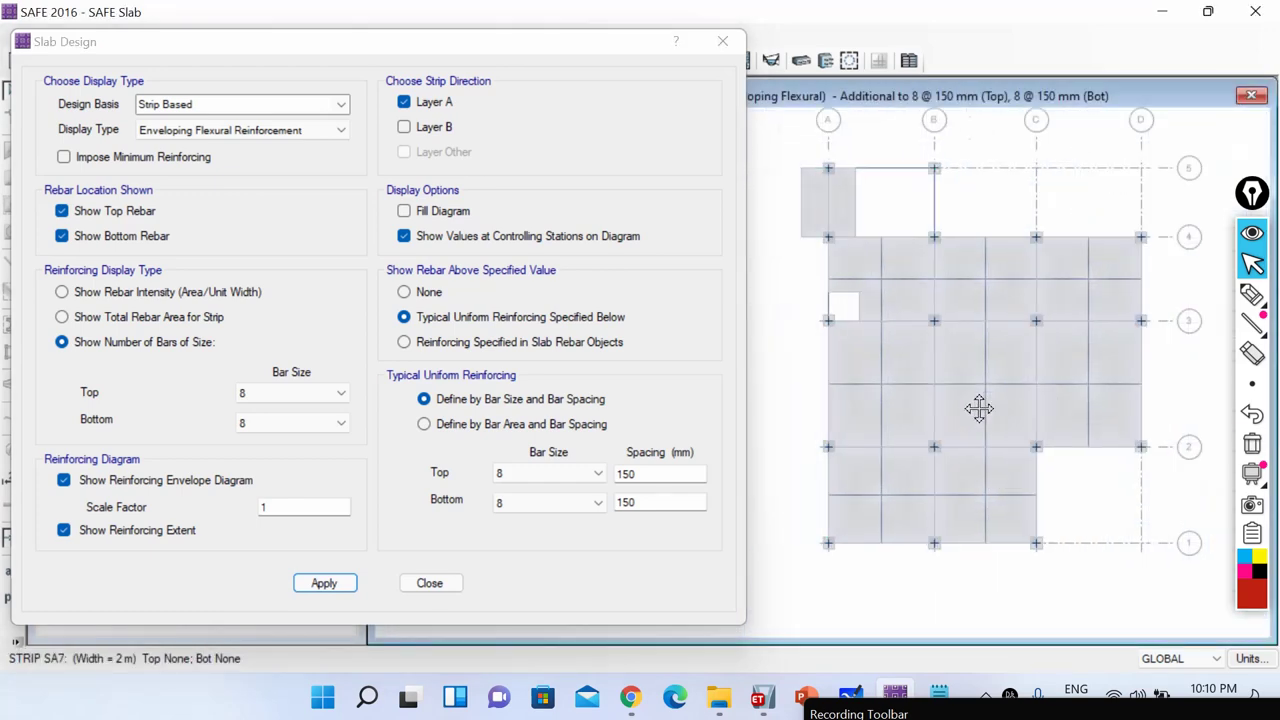
pyautogui.scroll(-1, 977, 408)
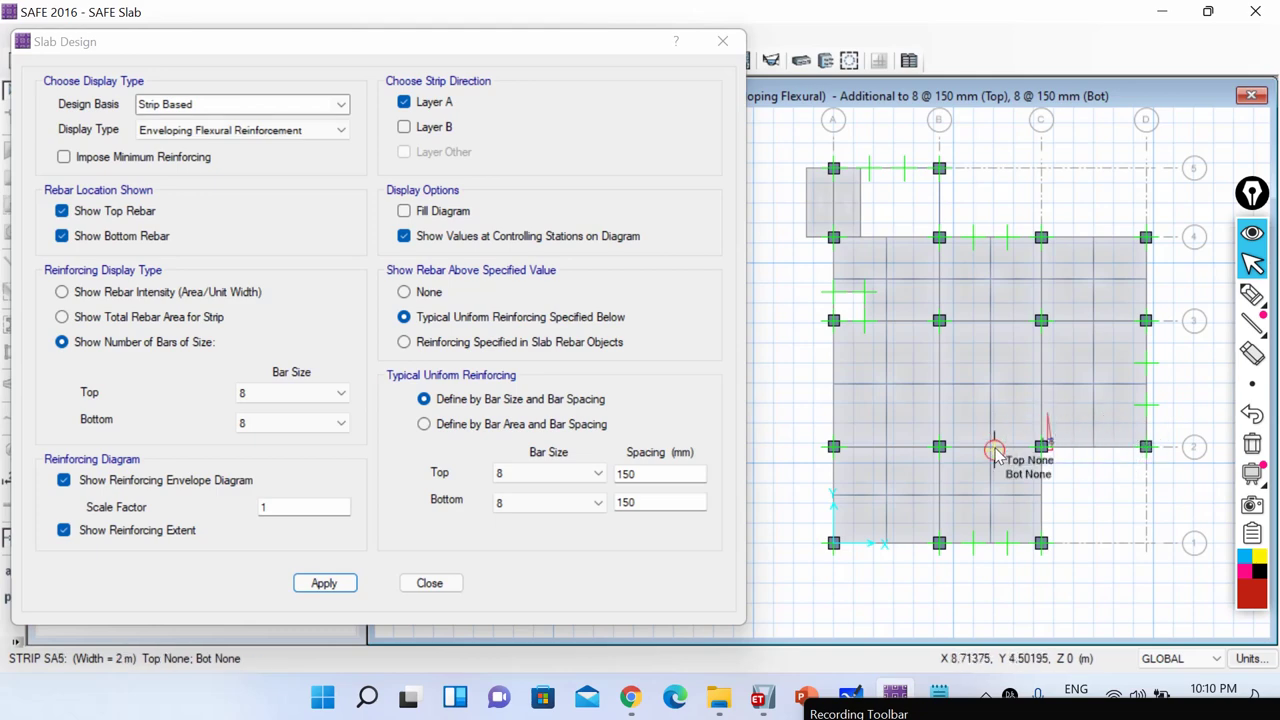
pyautogui.scroll(1, 1045, 428)
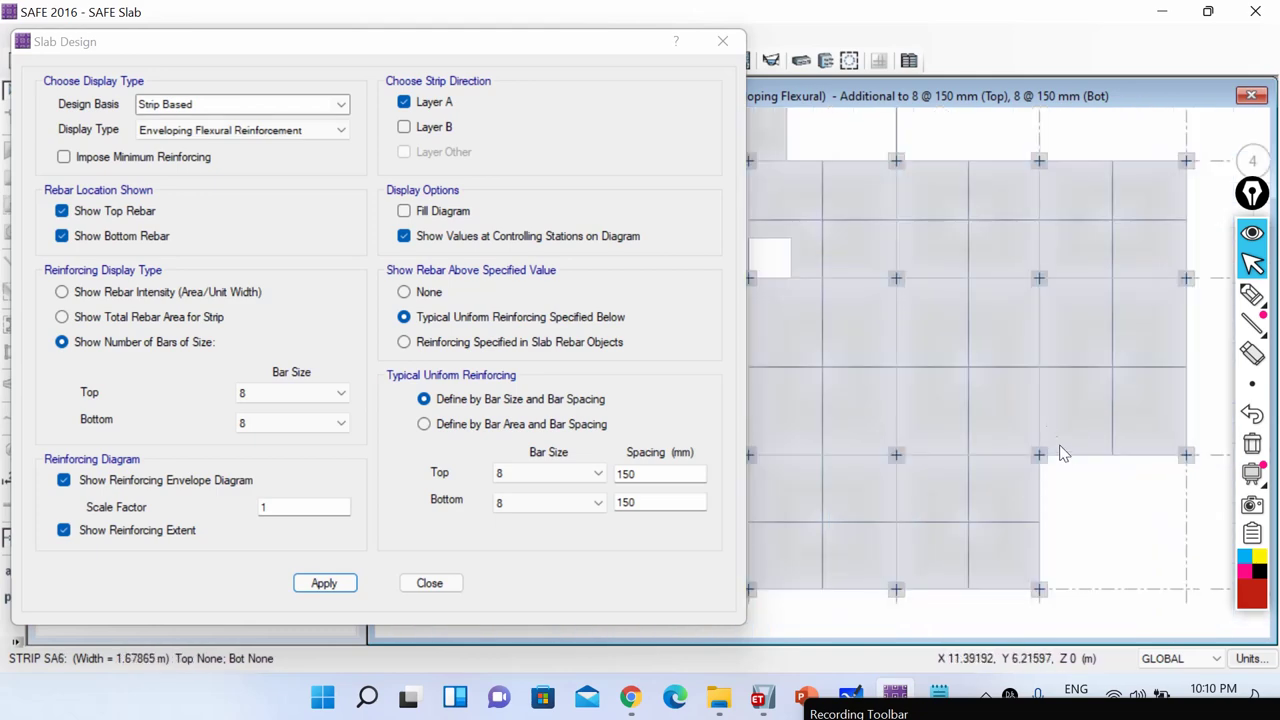
pyautogui.scroll(2, 1045, 455)
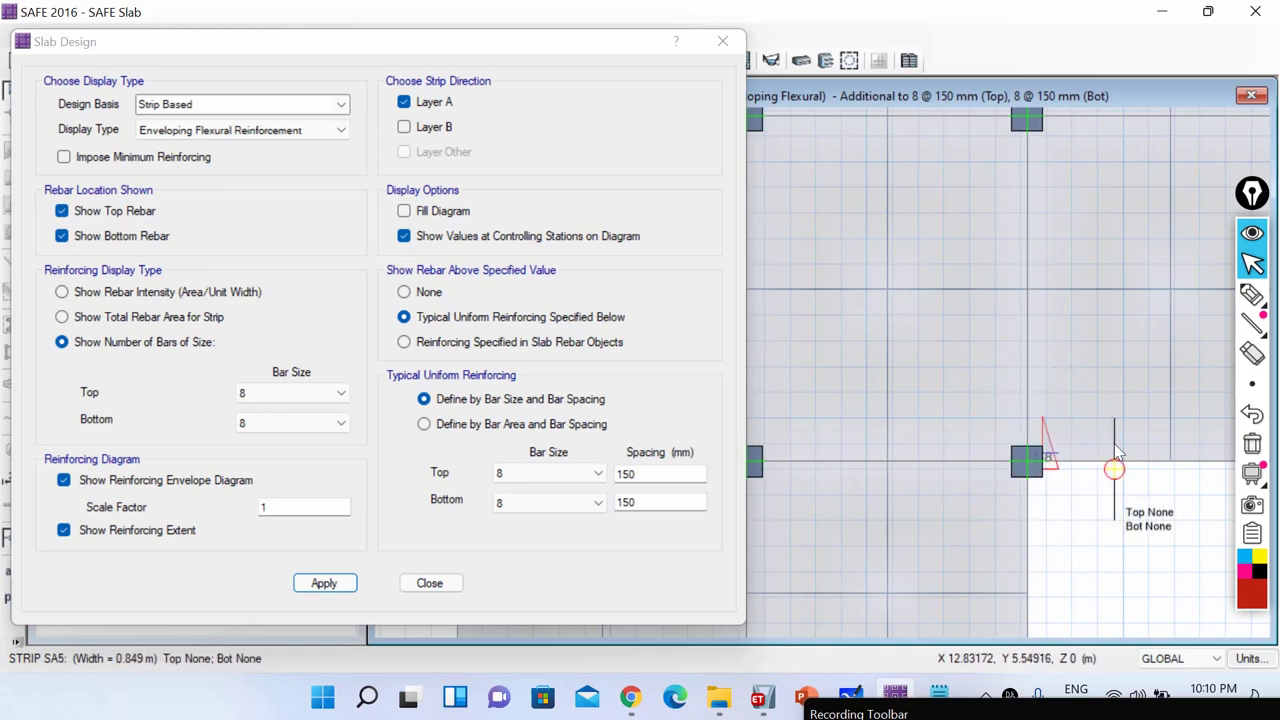
pyautogui.scroll(-3, 995, 512)
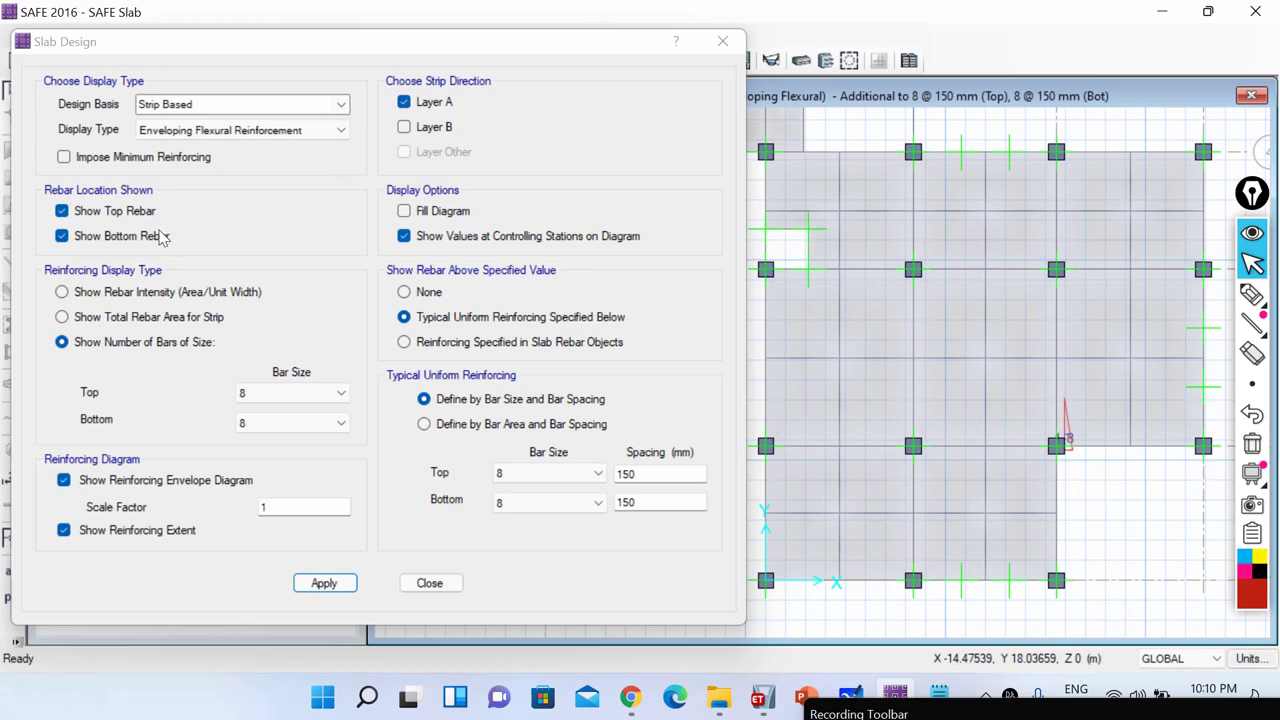
# Display the Layer B strip reinforcement in place of Layer A and inspect the additional bars at the grid A columns
pyautogui.click(432, 128)
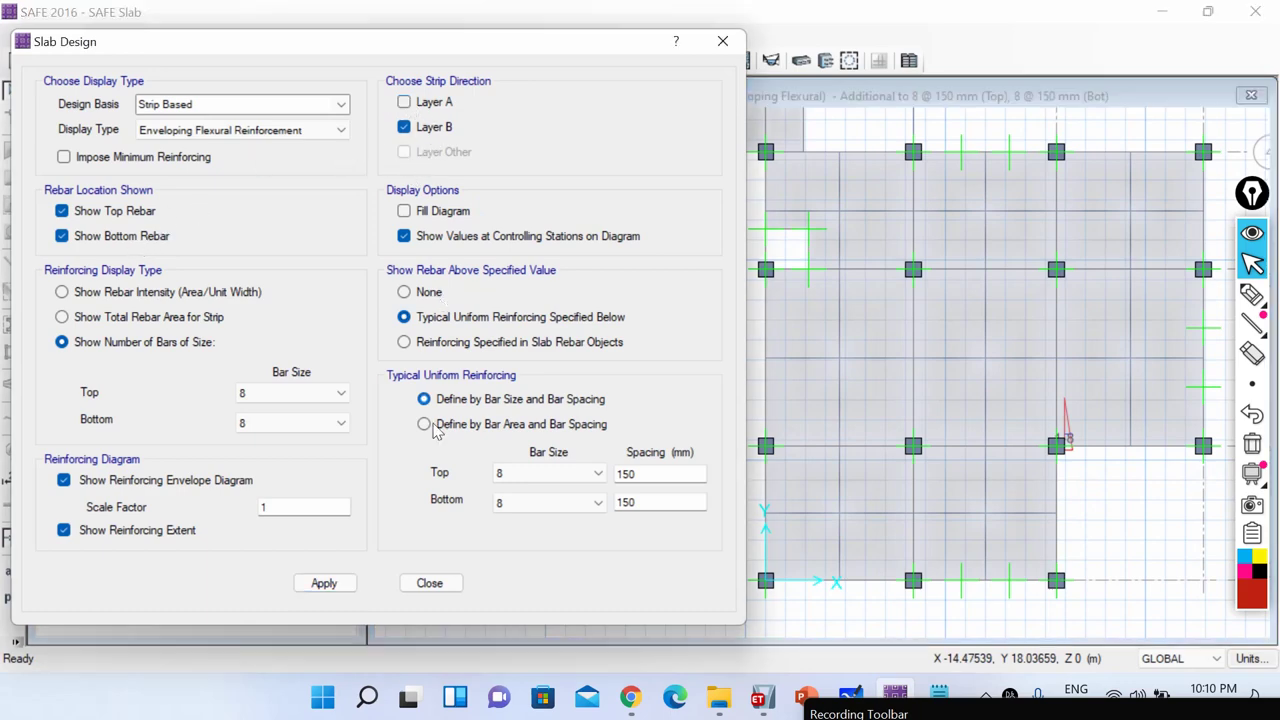
pyautogui.click(343, 585)
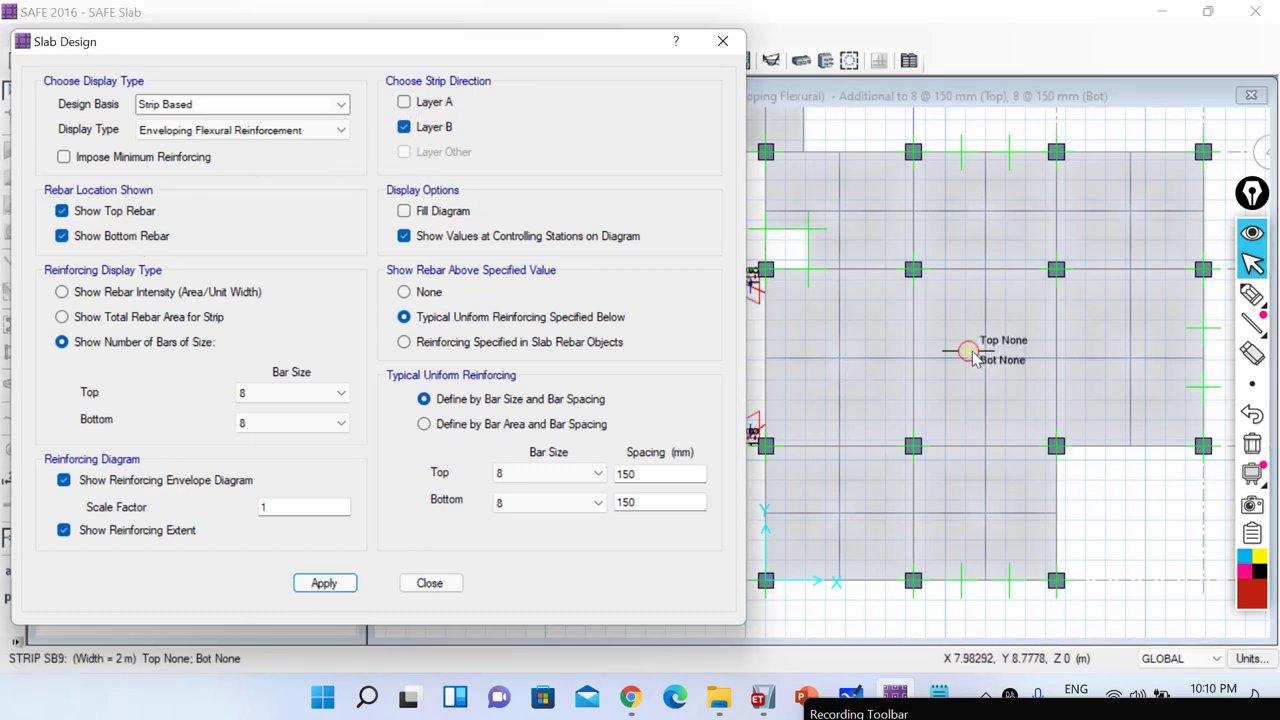
pyautogui.scroll(-1, 975, 358)
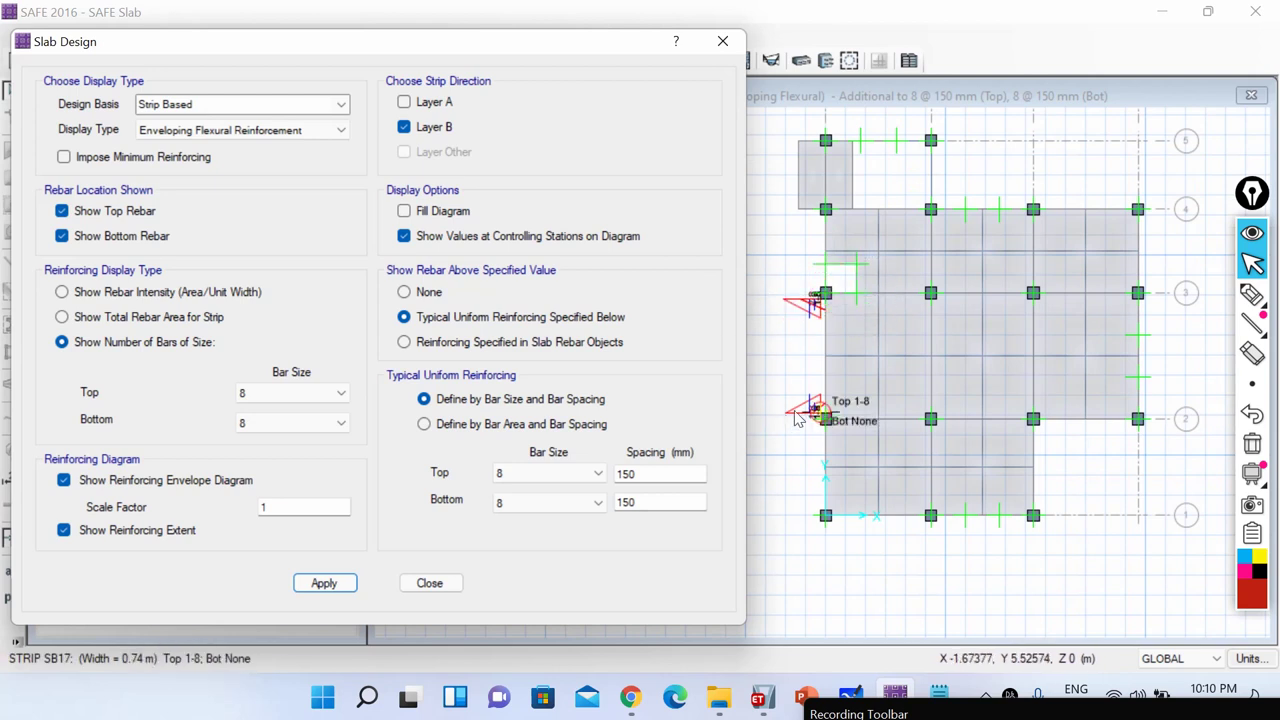
pyautogui.scroll(1, 797, 418)
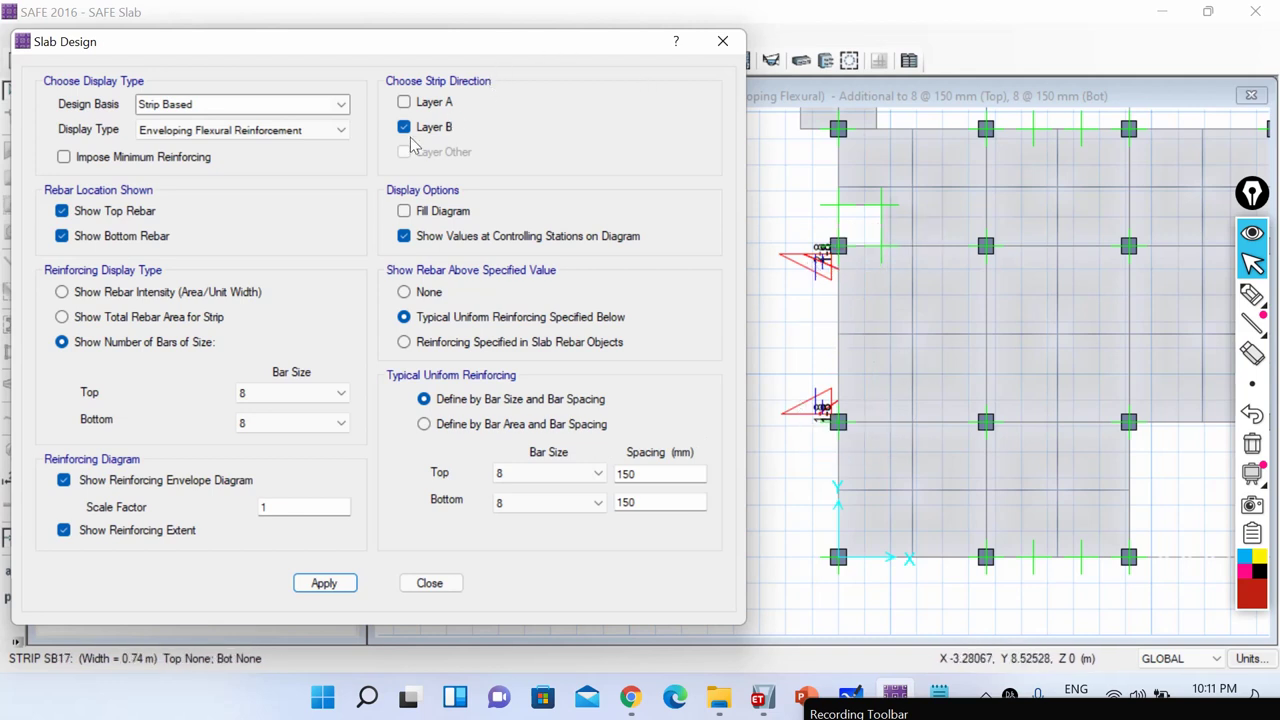
pyautogui.scroll(2, 825, 262)
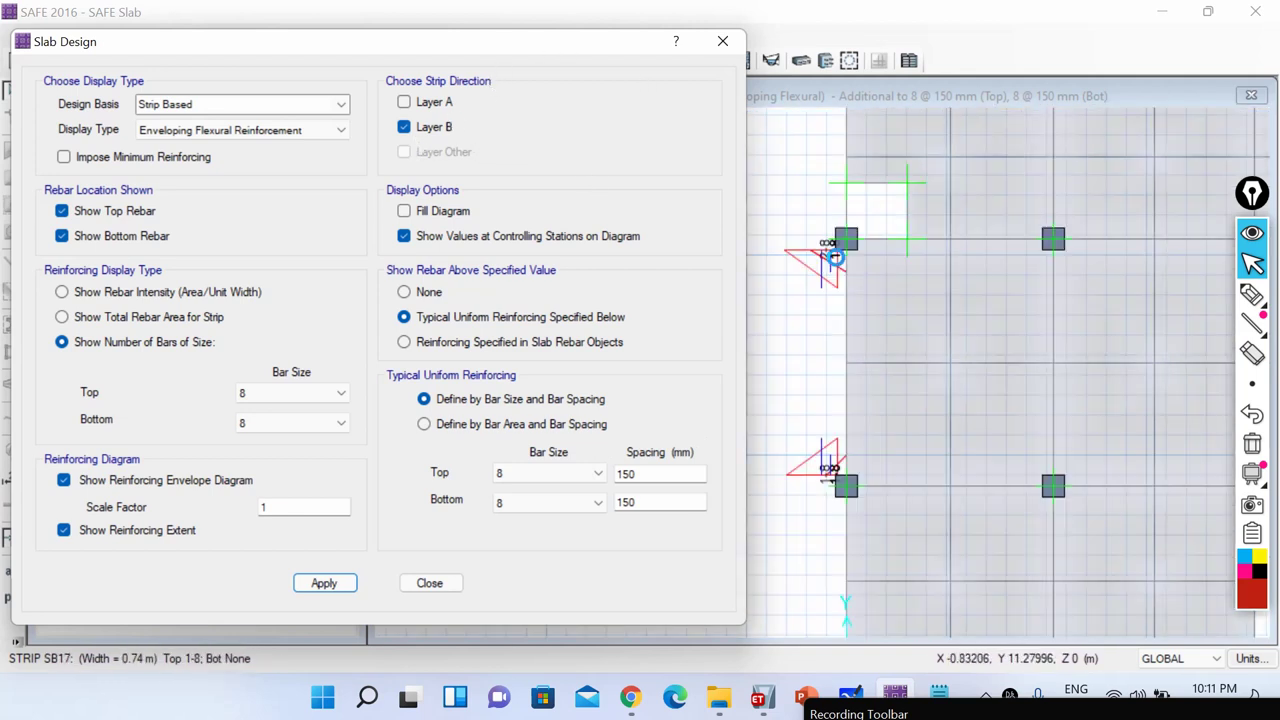
# Limit the Layer B display to top rebar only and inspect the additional bars at the grid A columns
pyautogui.scroll(3, 840, 262)
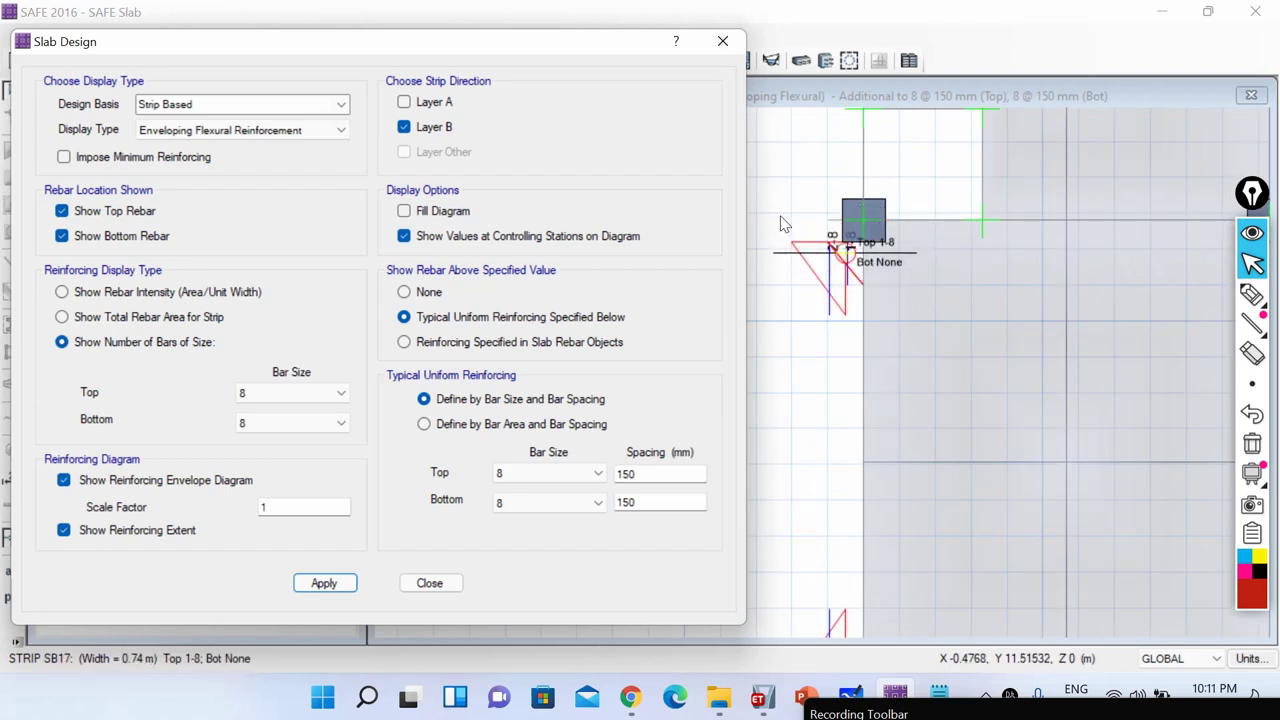
pyautogui.click(63, 238)
pyautogui.click(323, 583)
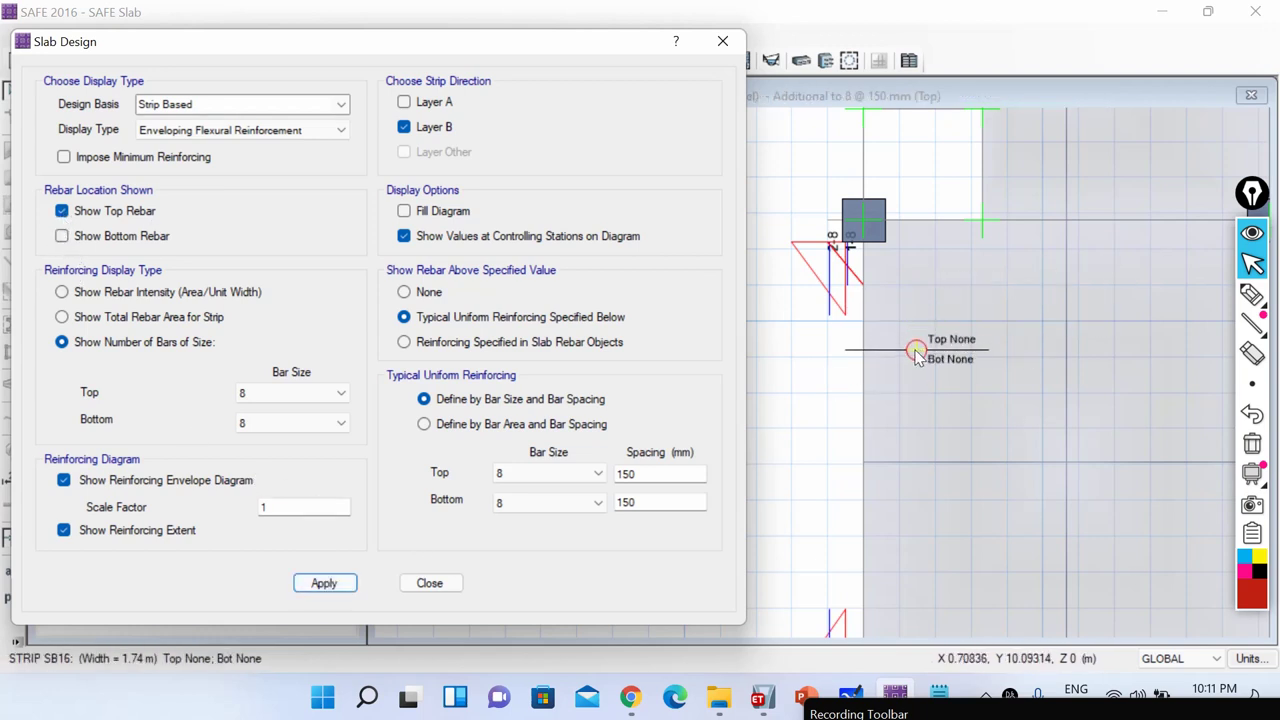
pyautogui.scroll(-1, 910, 350)
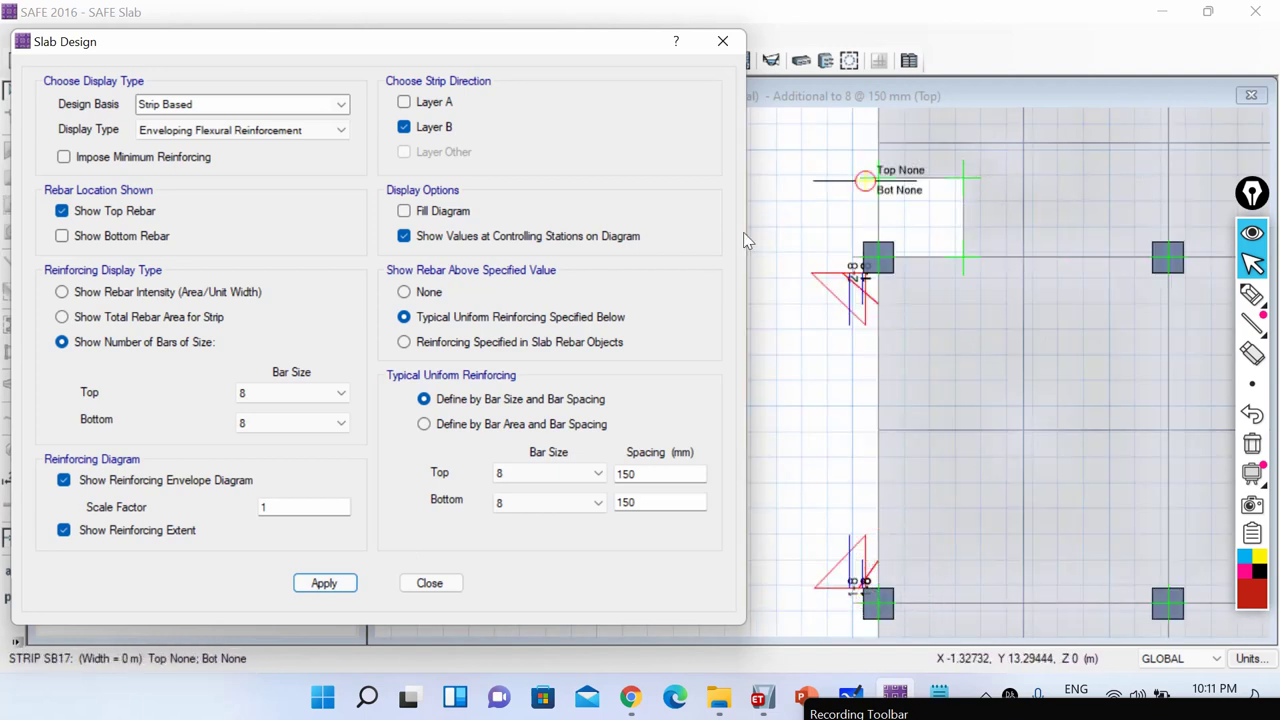
# Display only the bottom rebar for Layer B, review the whole slab for additional bars, and close the slab design settings
pyautogui.click(62, 236)
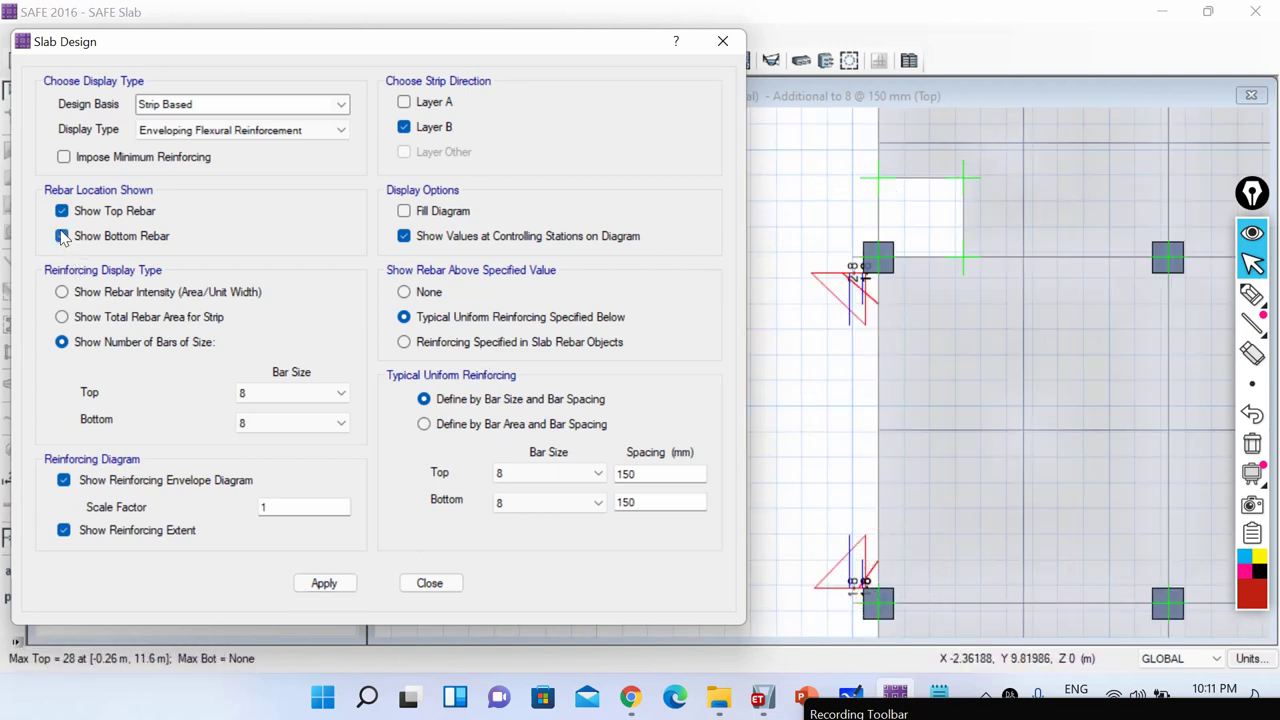
pyautogui.click(62, 211)
pyautogui.click(325, 583)
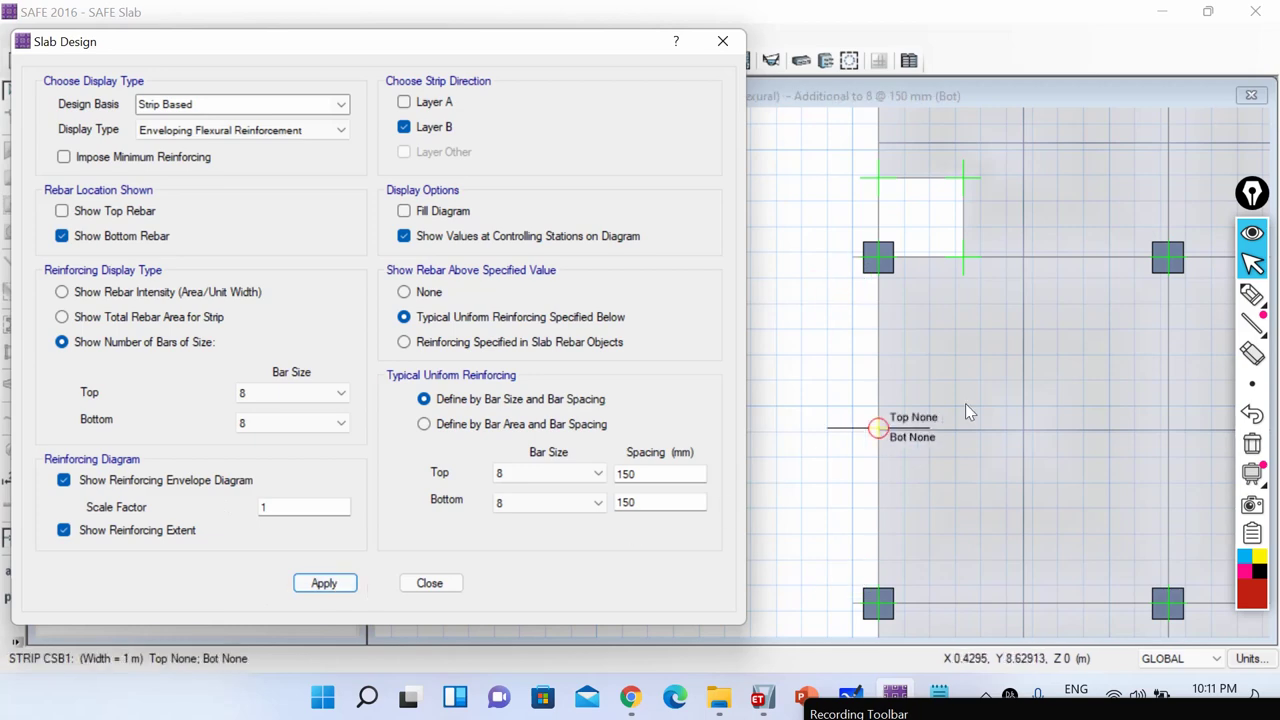
pyautogui.scroll(-5, 965, 403)
pyautogui.moveTo(1065, 372); pyautogui.dragTo(987, 373, button='middle')
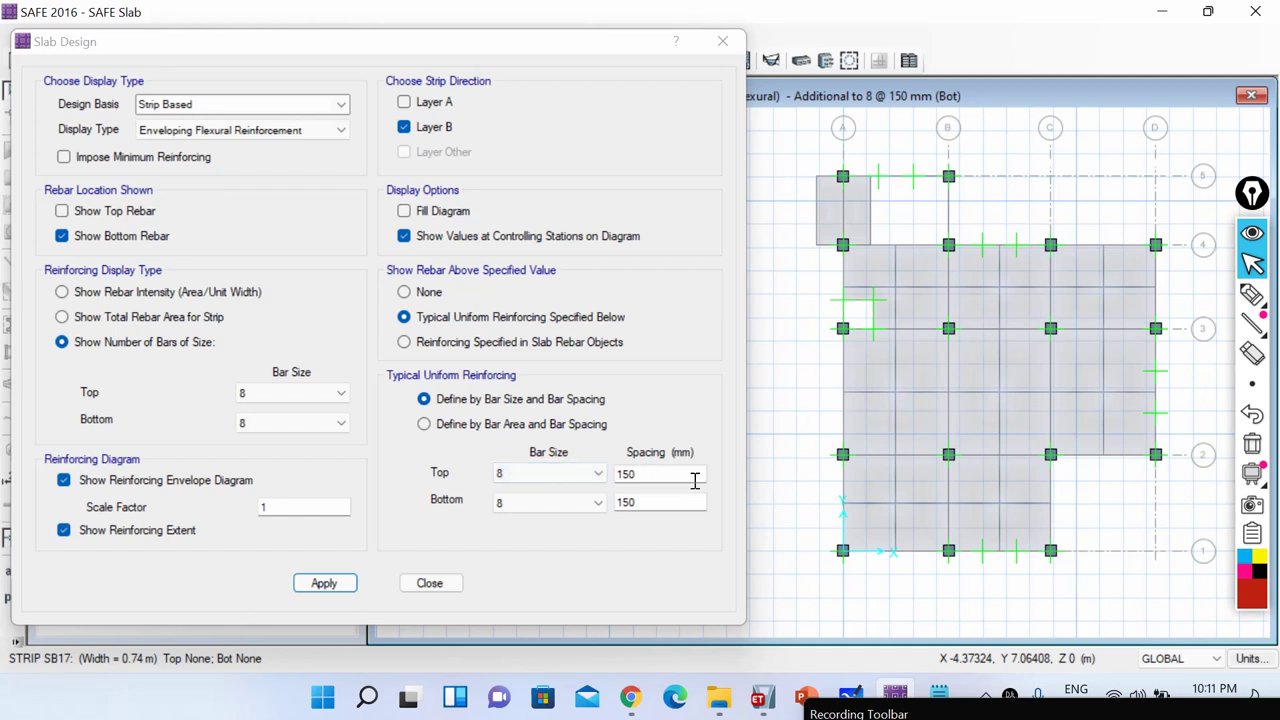
pyautogui.click(433, 585)
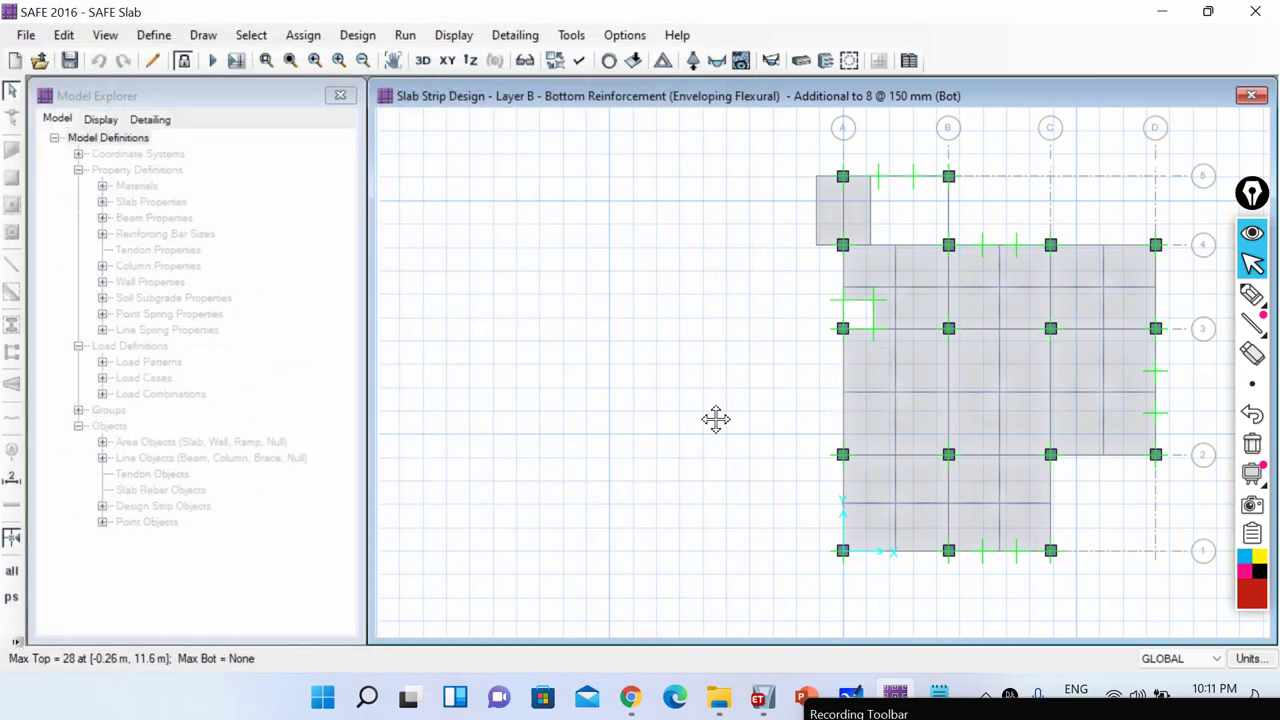
pyautogui.moveTo(714, 420); pyautogui.dragTo(523, 429, button='middle')
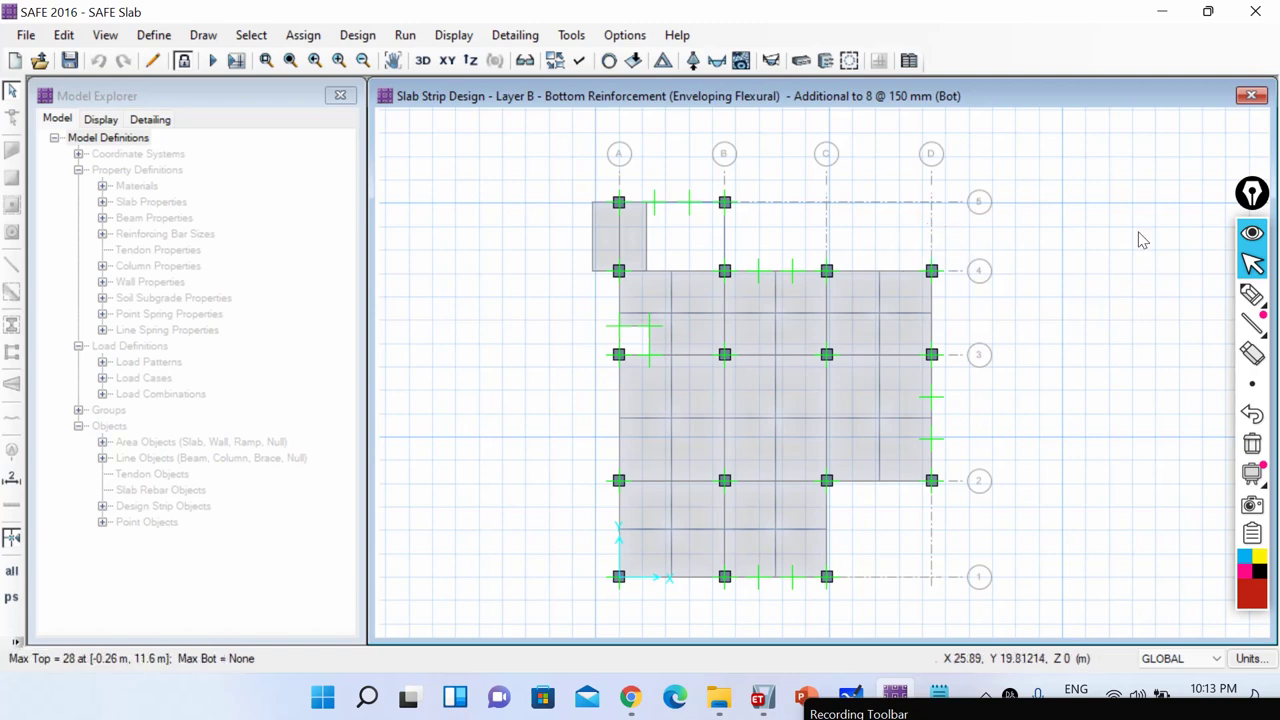
pyautogui.click(895, 697)
pyautogui.moveTo(800, 545); pyautogui.dragTo(736, 403)
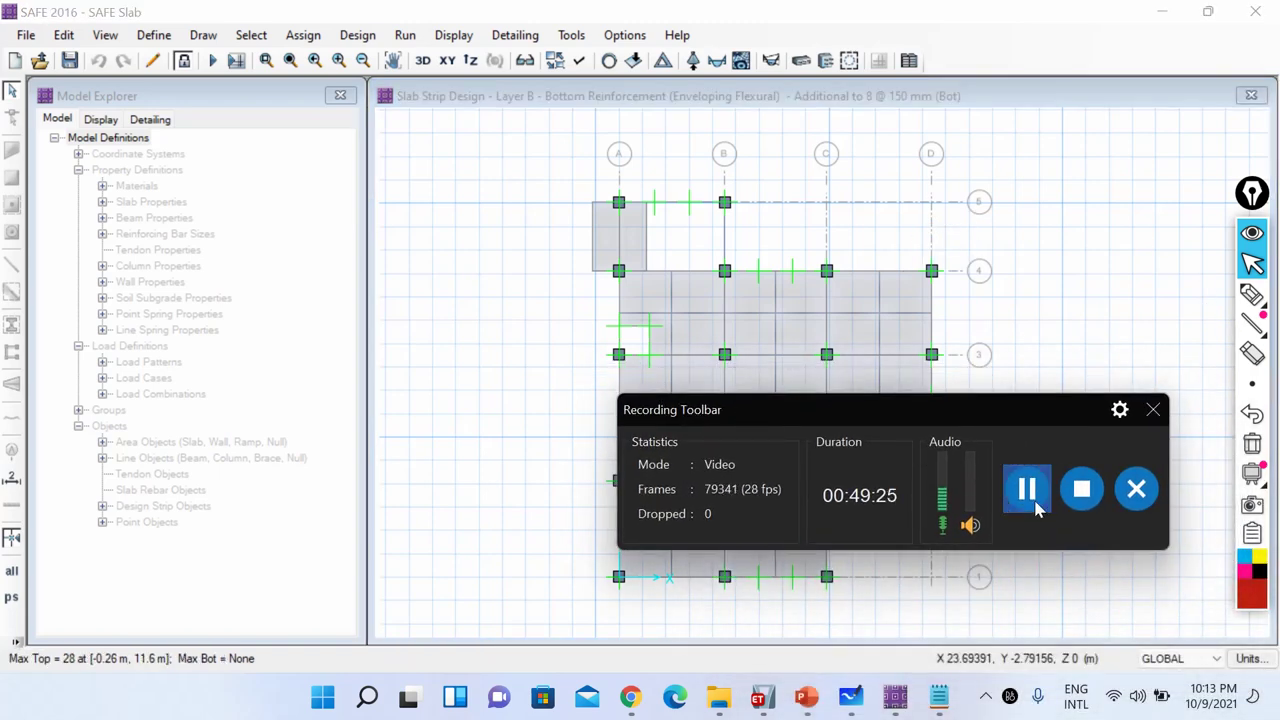